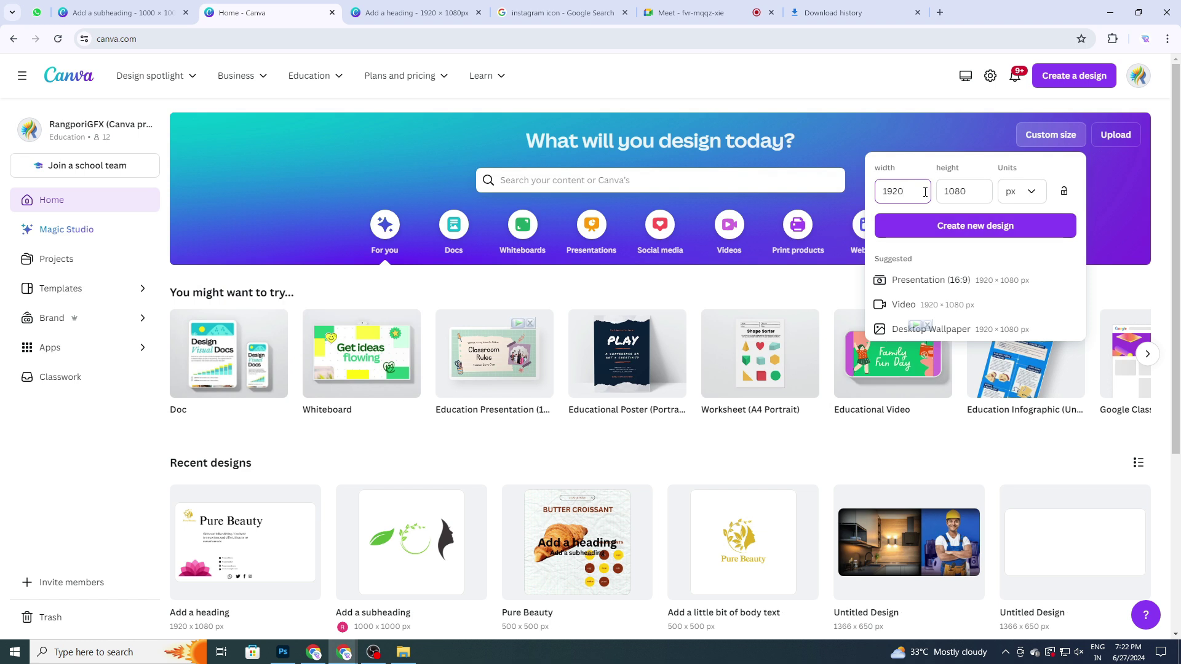
Create a new custom-size design that is 1920 px wide and 1000 px high.
drag(923, 191, 885, 202)
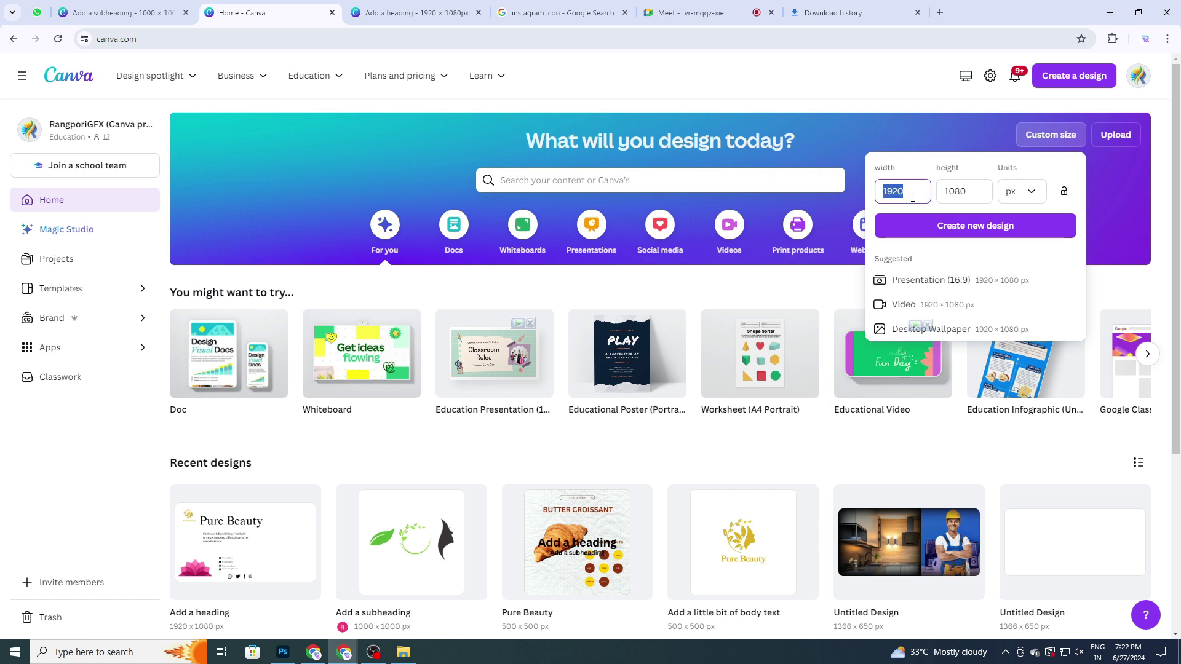
click(976, 192)
drag(976, 192, 947, 201)
click(965, 195)
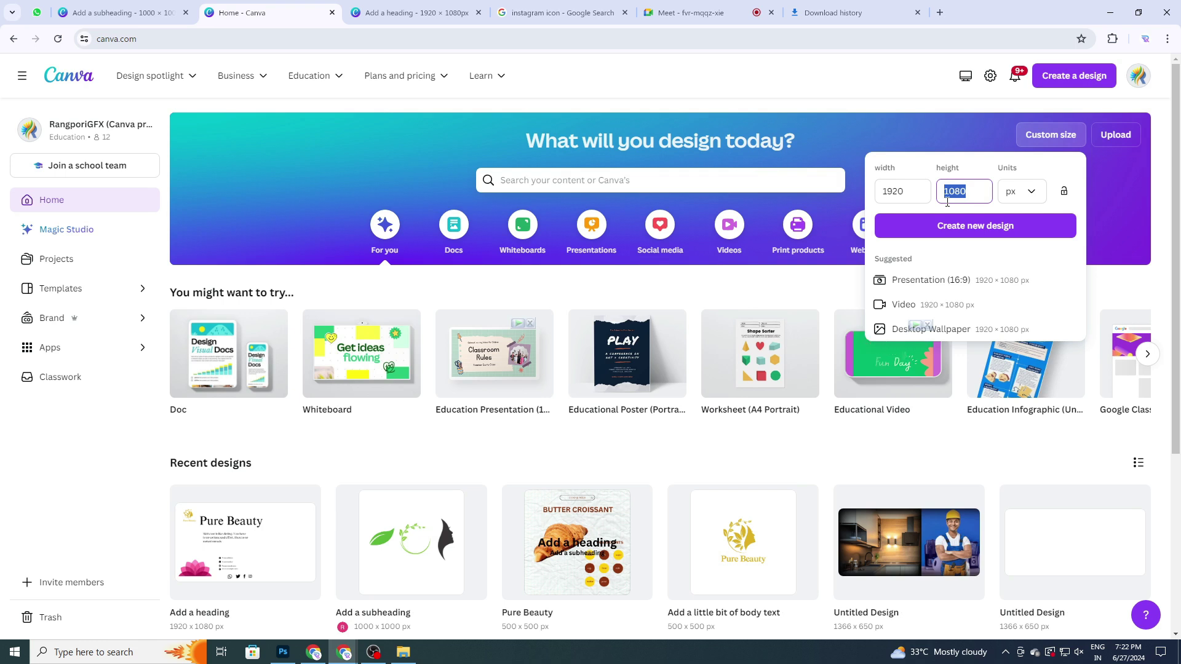
text(90)
key(BackSpace)
key(BackSpace)
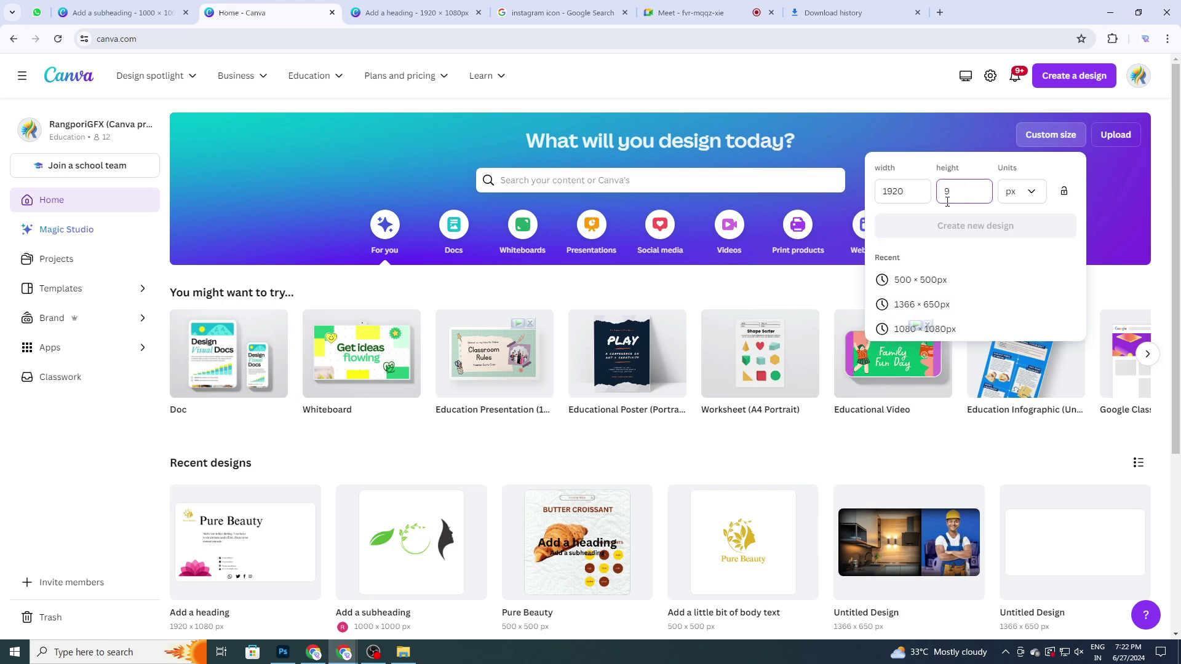
text(1)
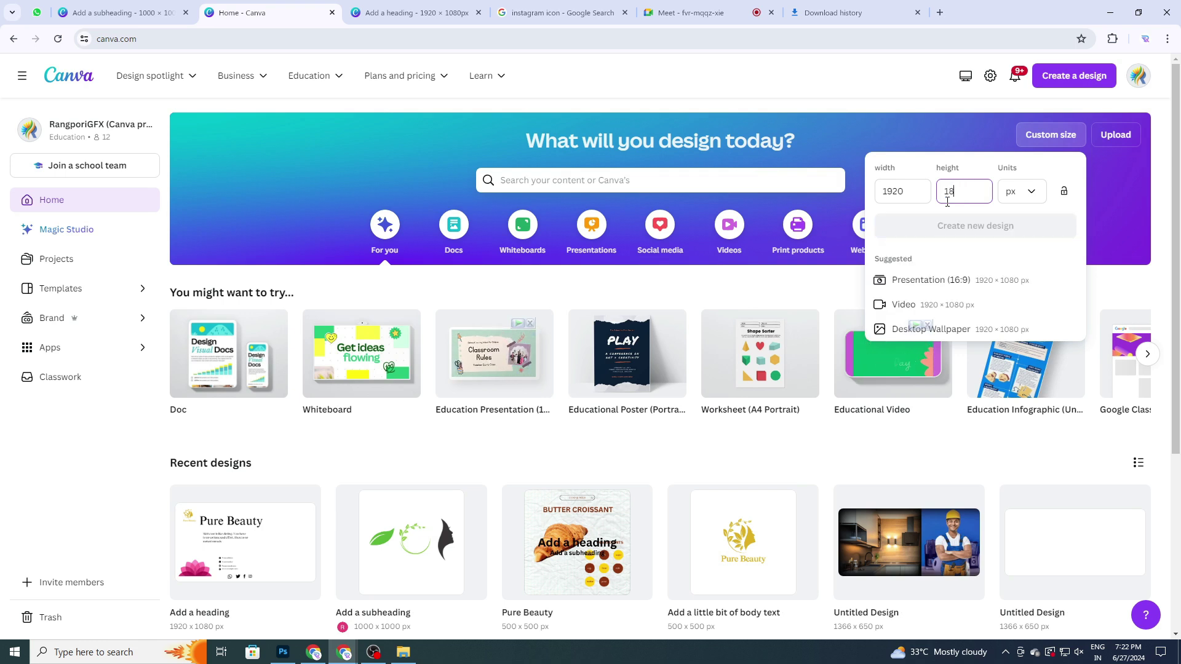
text(000)
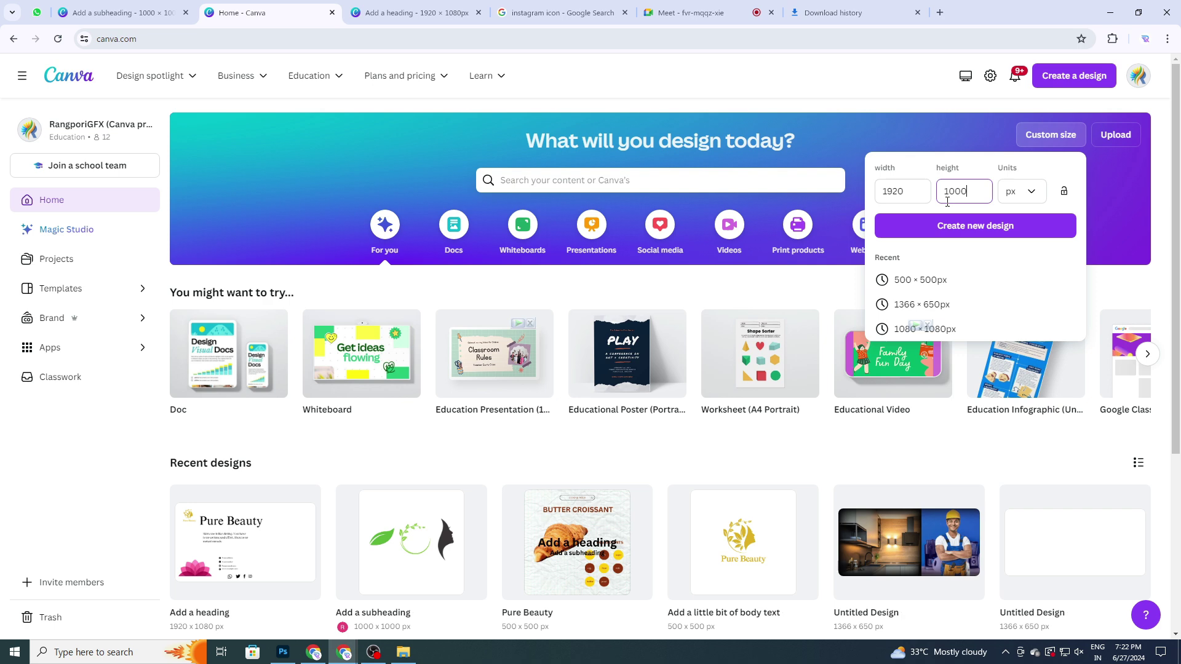
click(976, 228)
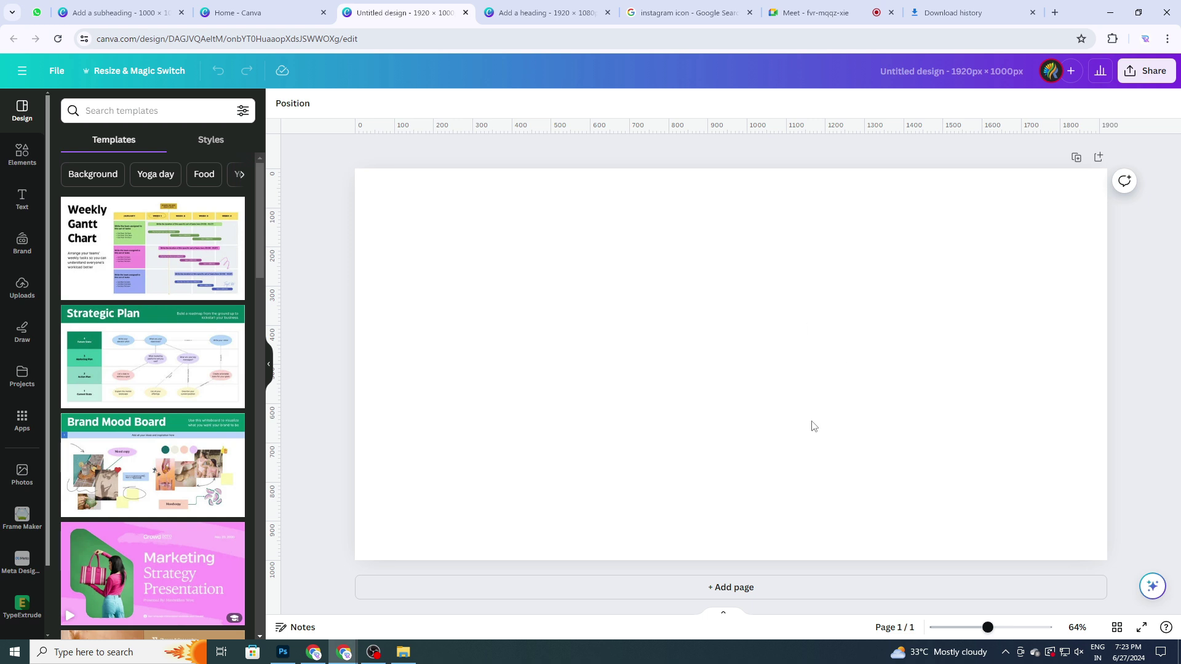
Copy the Pure Beauty logo from the "Add a heading" design and paste it into the new 1920 × 1000 px design.
click(541, 11)
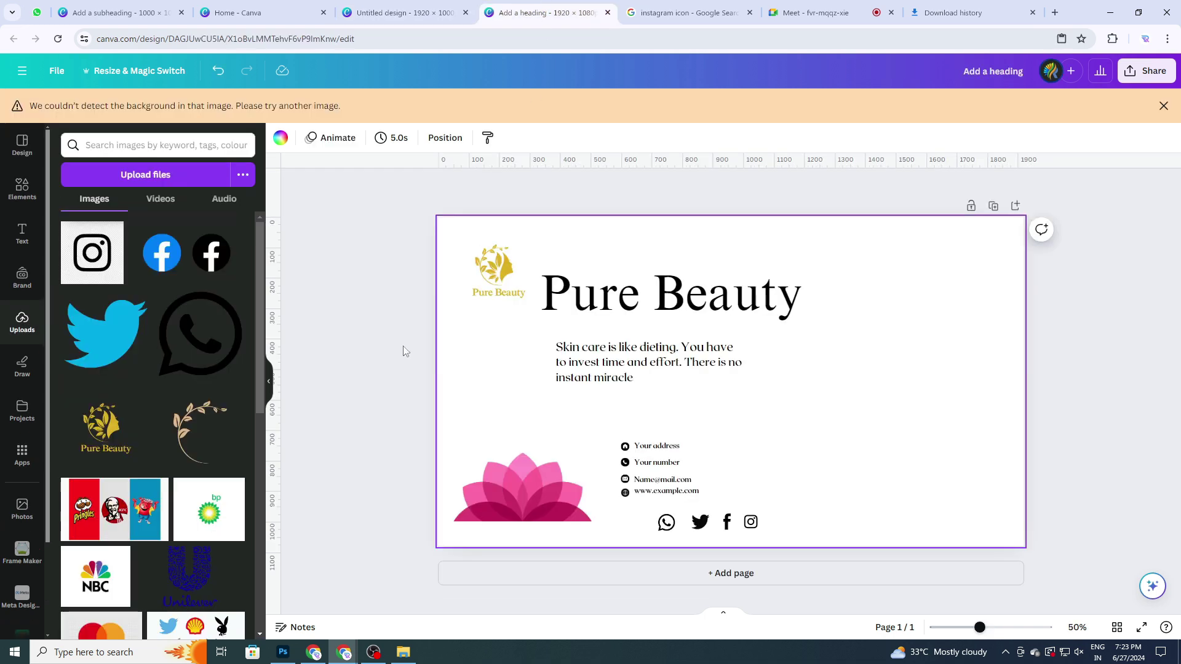
click(492, 283)
right_click(492, 283)
click(505, 293)
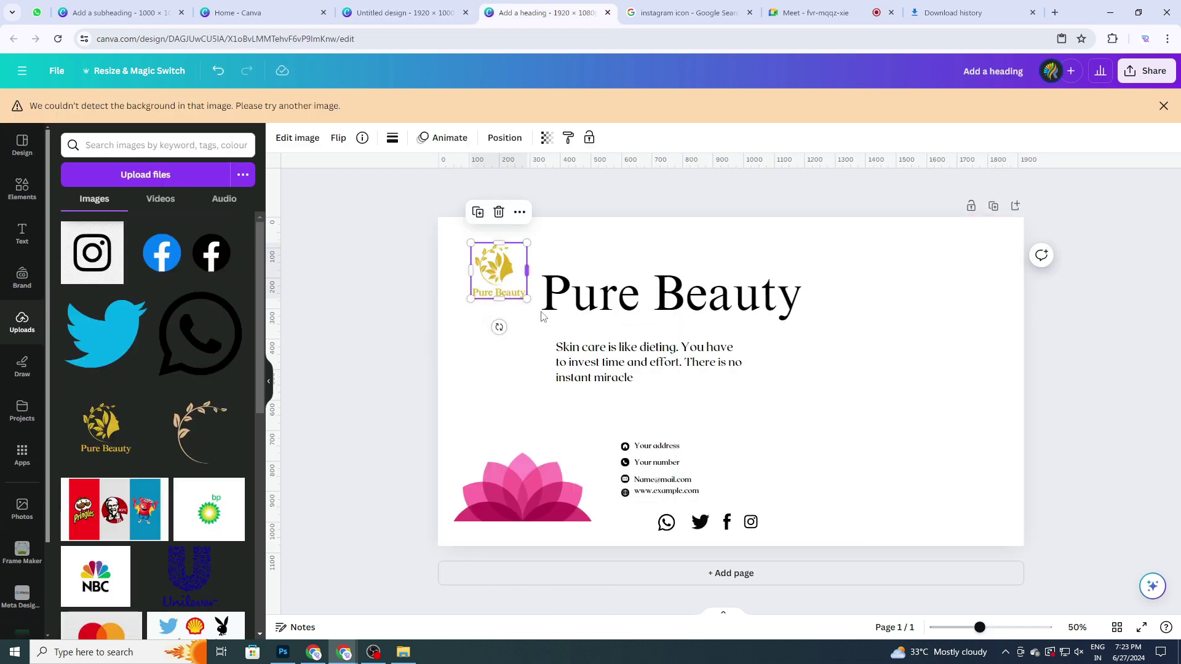
right_click(481, 266)
click(522, 280)
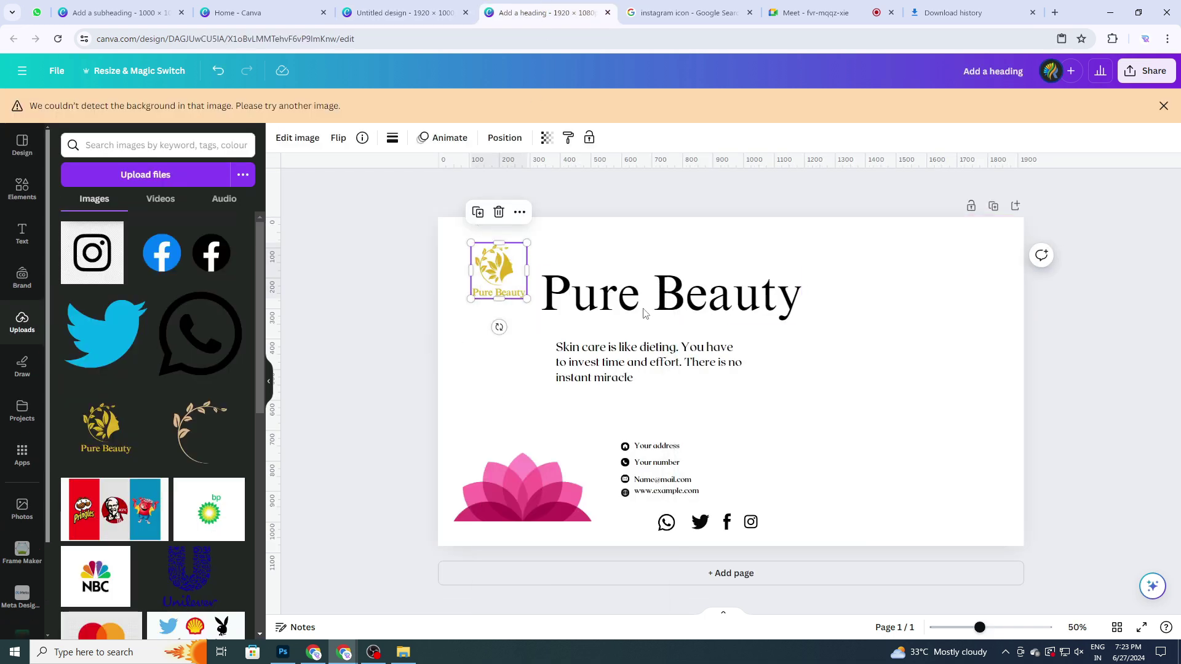
click(406, 19)
right_click(672, 294)
click(721, 300)
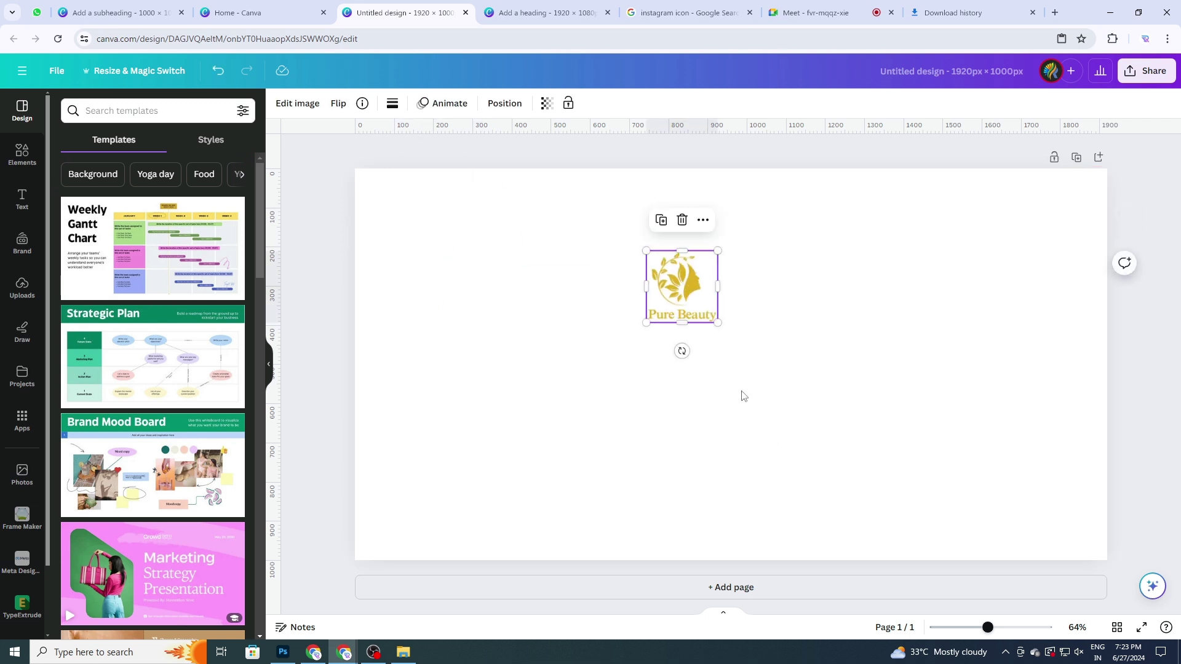
Move the pasted logo up into the upper middle of the page and deselect it.
drag(691, 299, 698, 256)
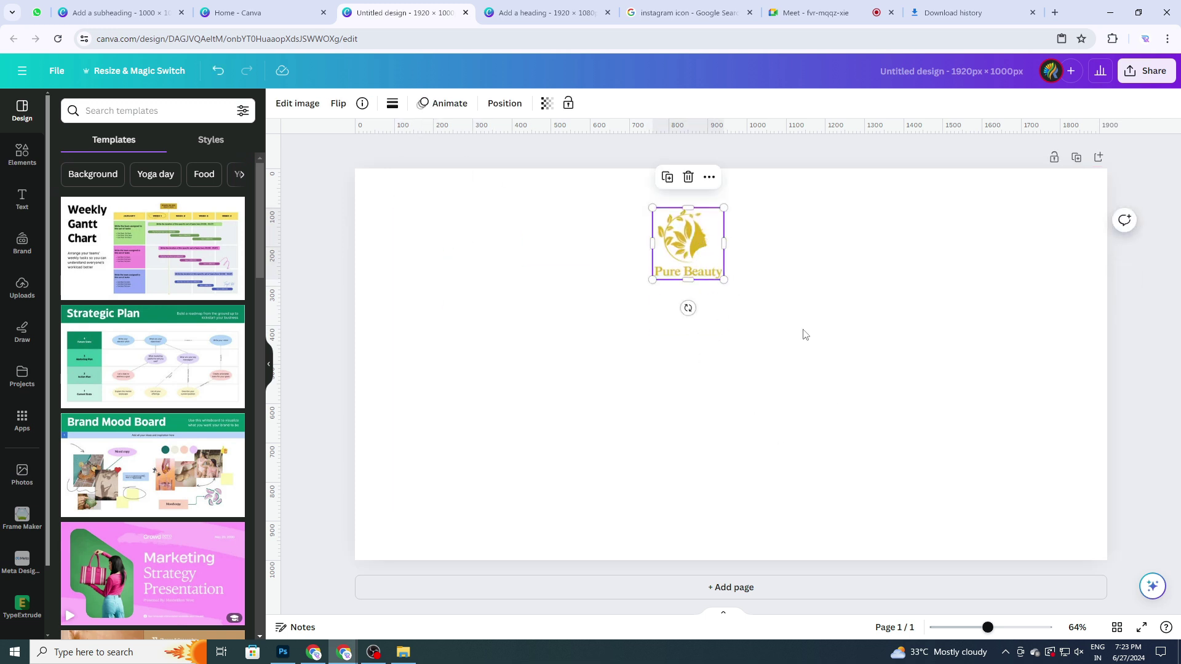
click(1059, 406)
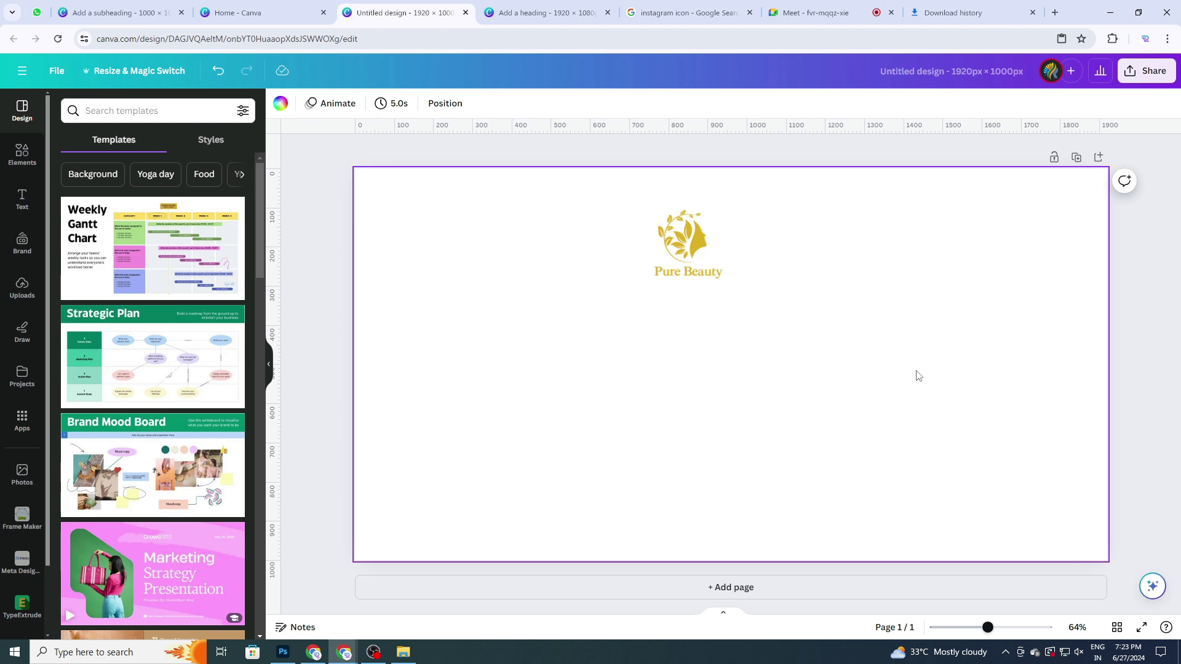
click(713, 270)
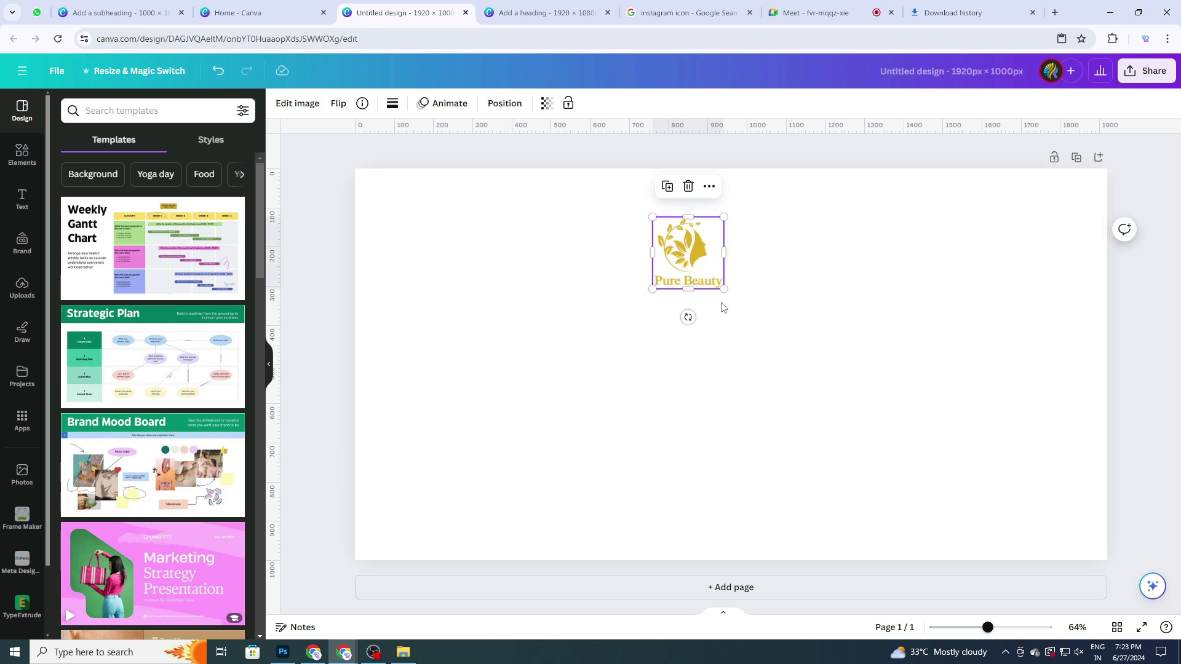
click(888, 376)
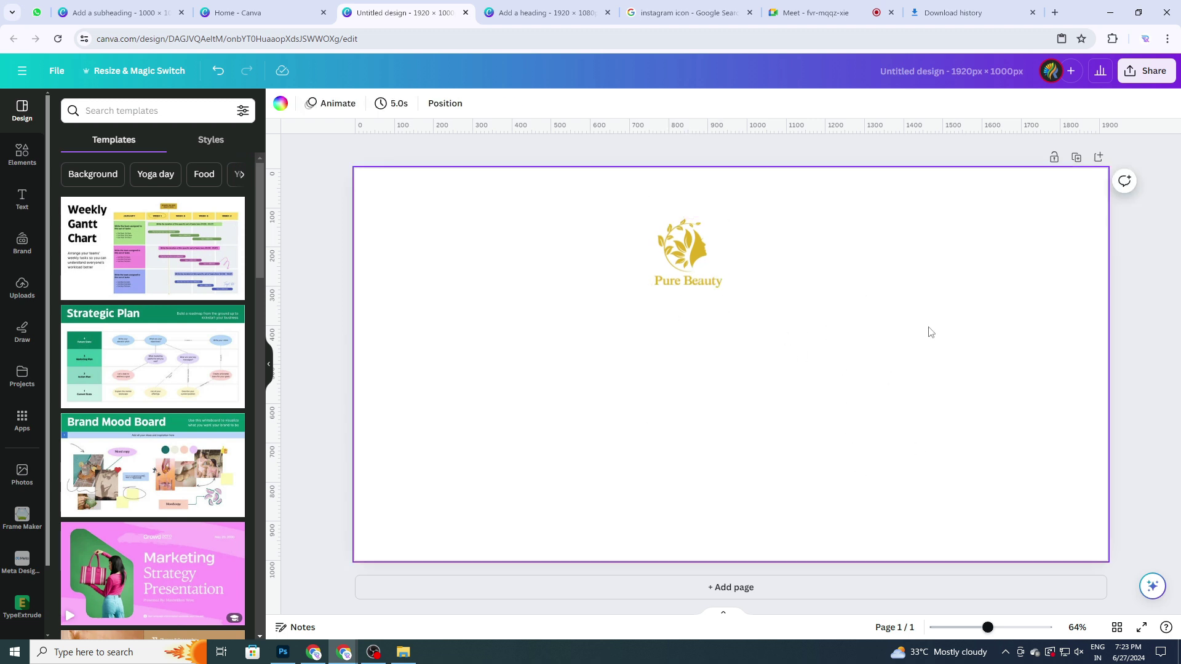
Set the page background to the solid grey colour #999999.
click(281, 104)
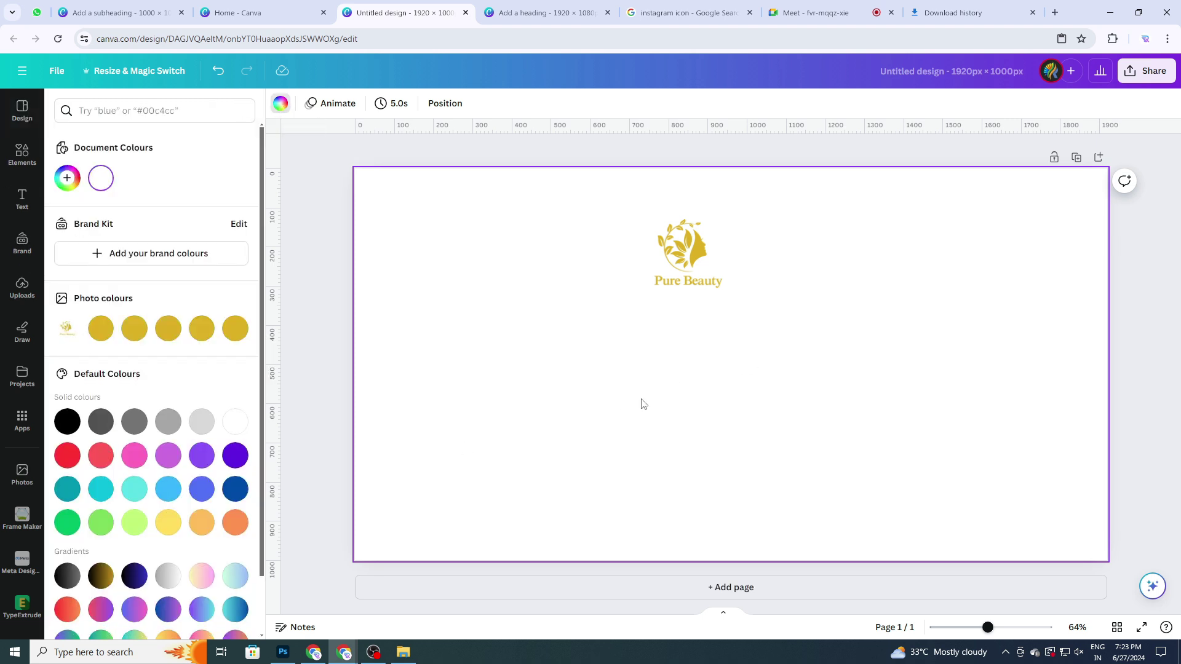
click(134, 423)
click(165, 424)
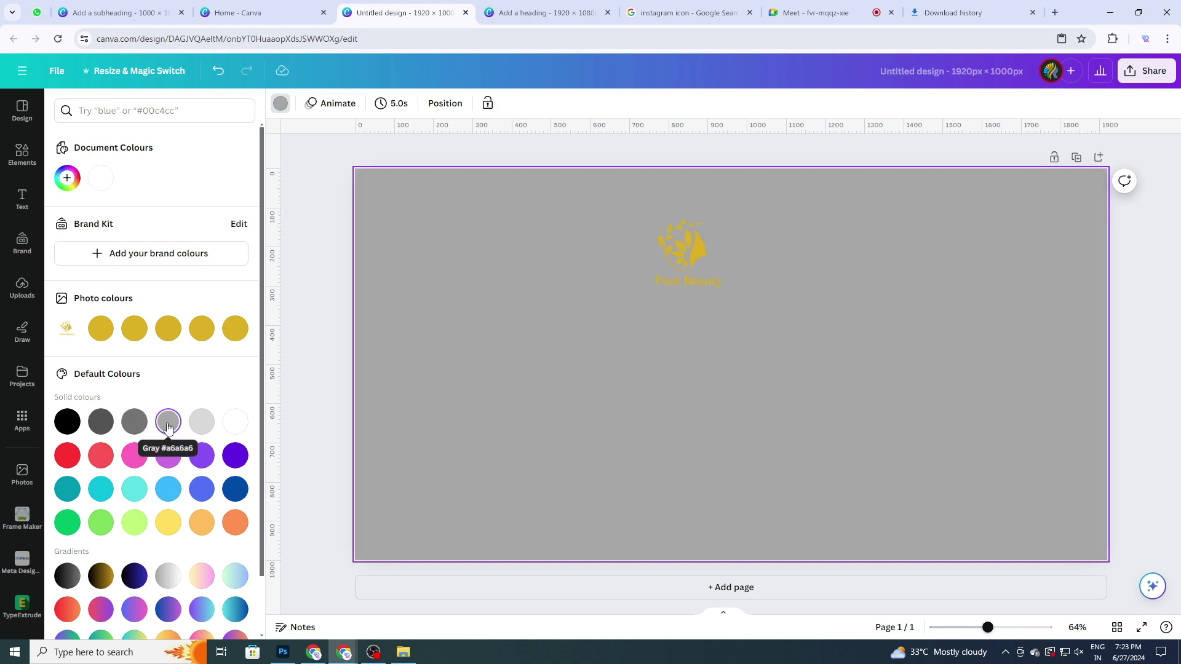
click(67, 178)
click(67, 258)
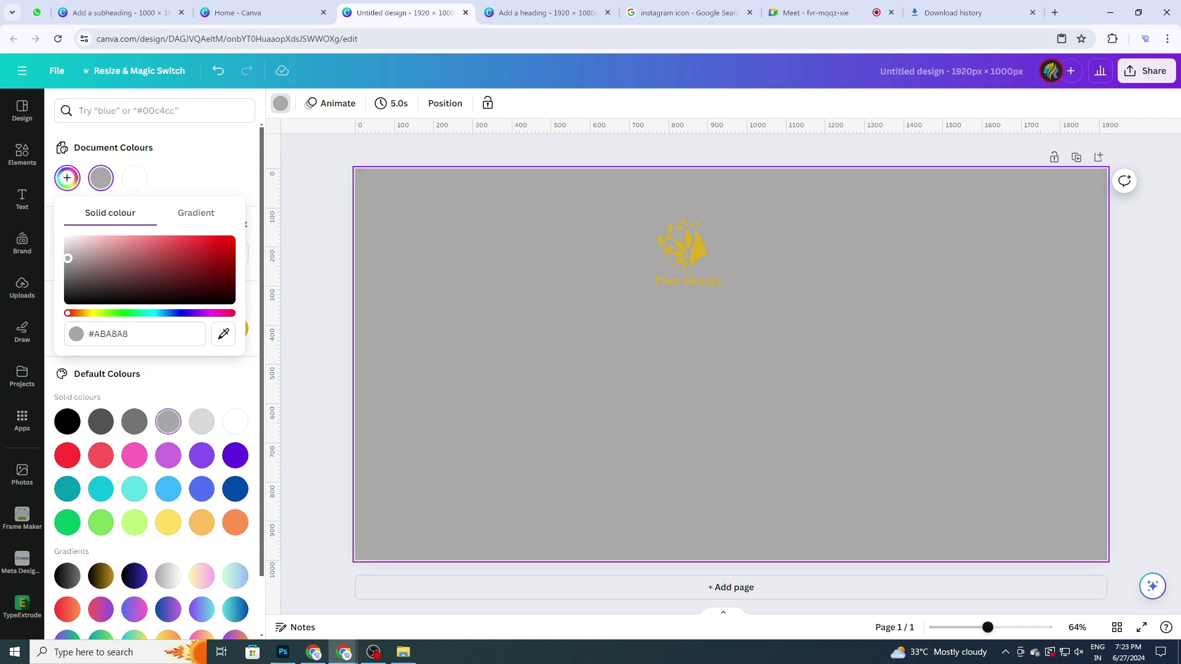
drag(68, 258, 68, 263)
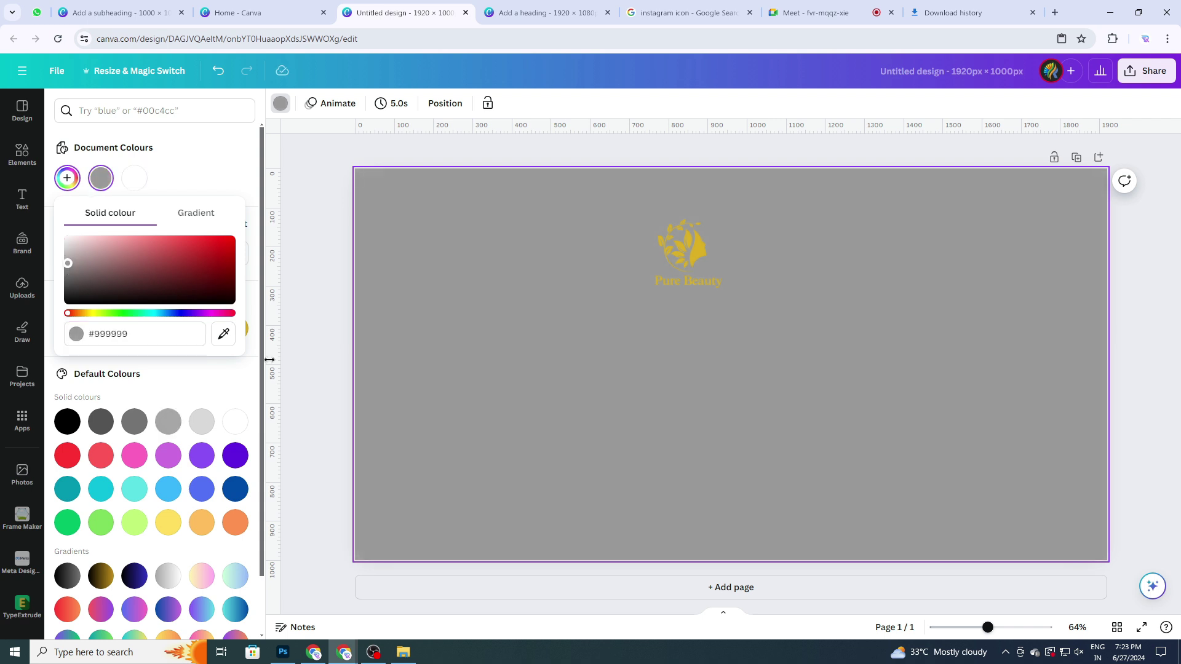
Shift the logo slightly up and to the right, closer to the page's top centre, and deselect it.
click(801, 351)
click(683, 252)
drag(682, 253, 696, 241)
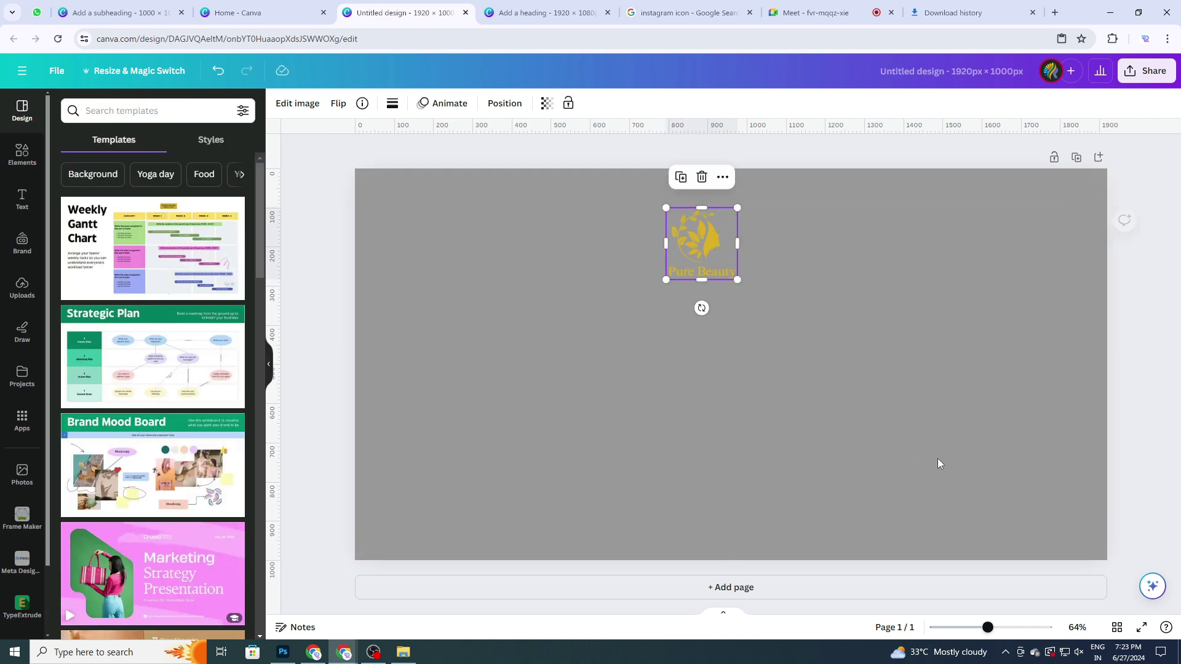
click(886, 426)
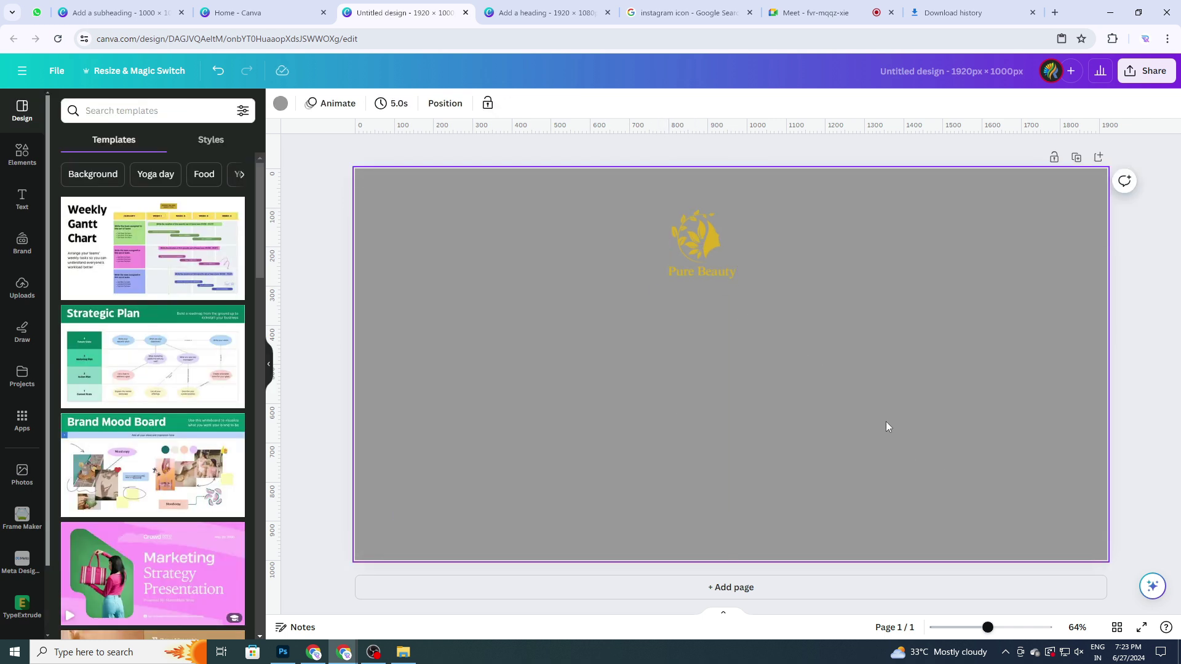
Open the library of design elements.
click(19, 159)
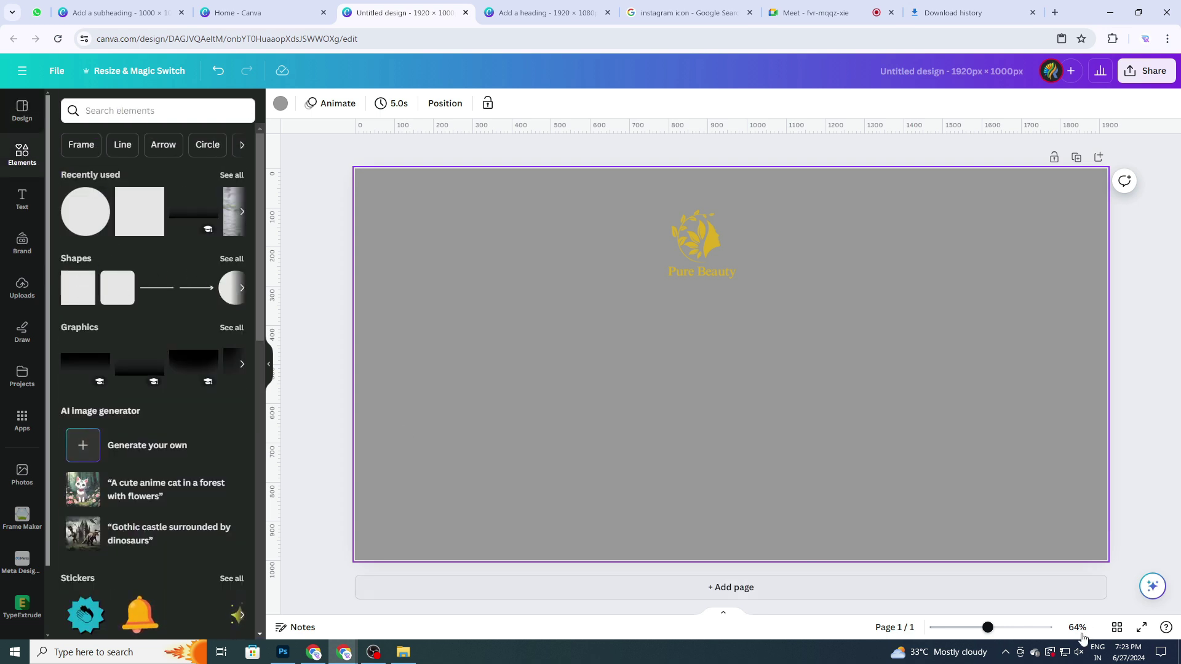
key(Print)
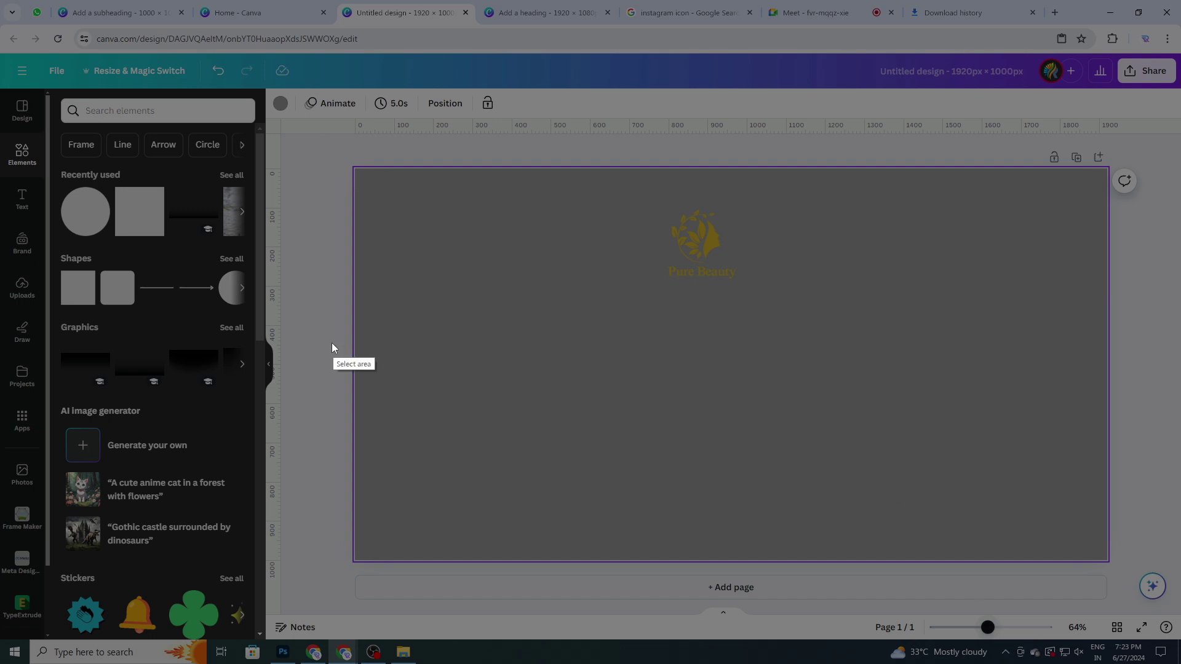
drag(49, 245, 111, 273)
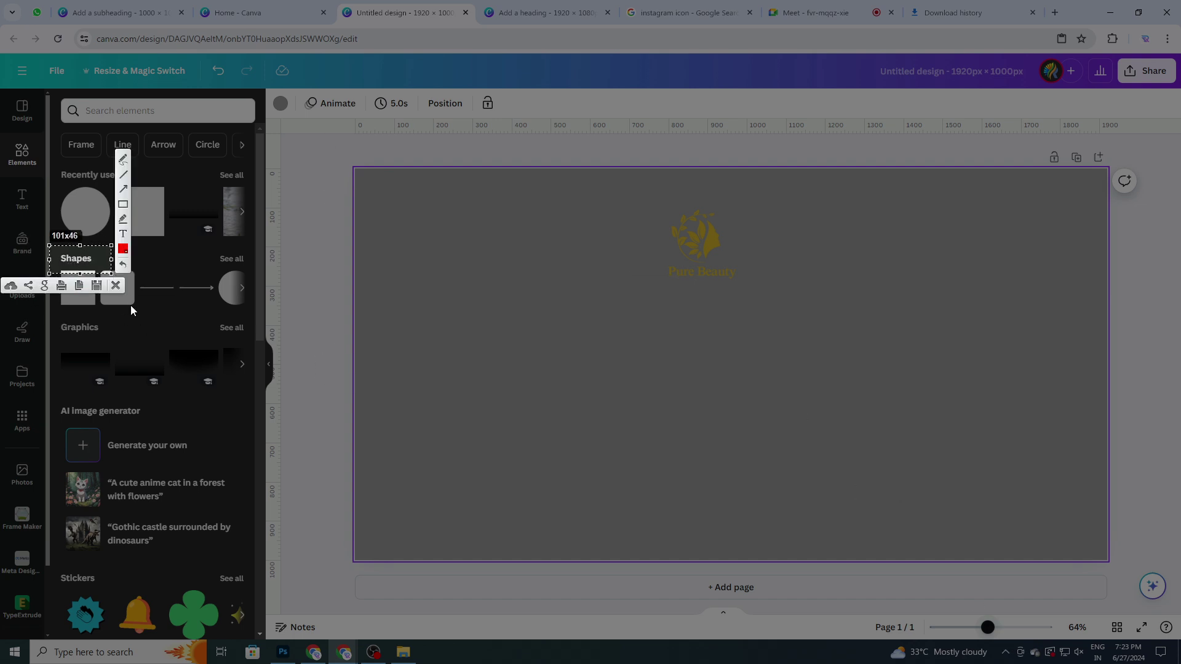
click(116, 286)
Add a sharp-cornered square from the full shapes collection and place it to the right of the logo.
click(74, 260)
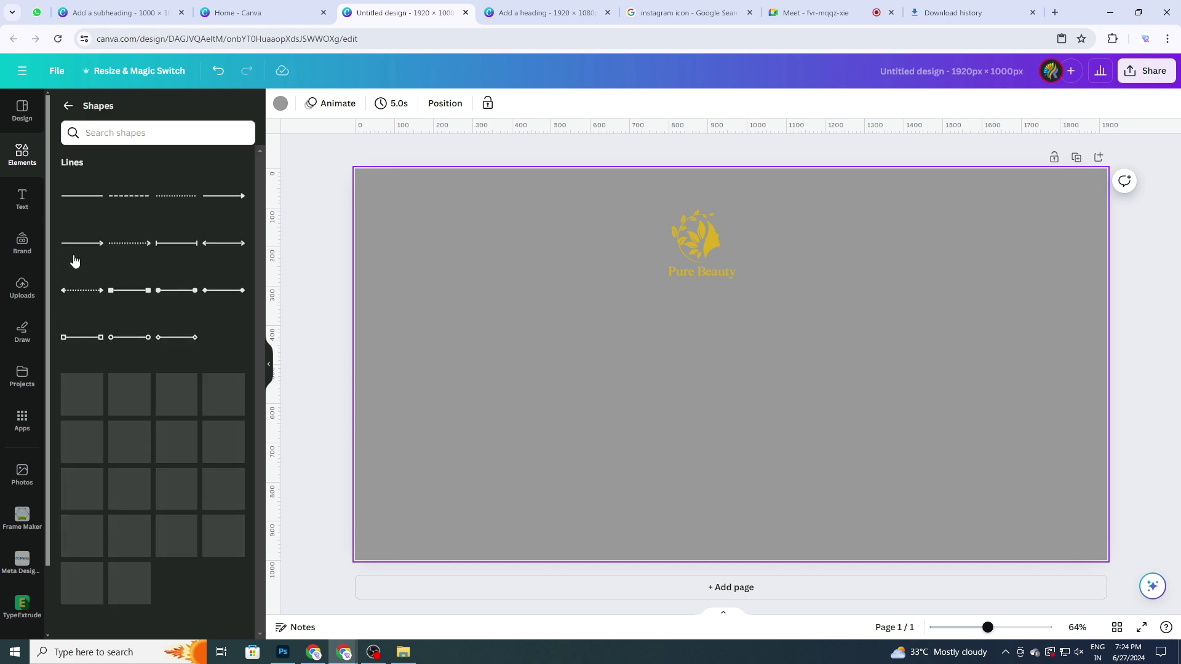
scroll(70, 296, down, 1)
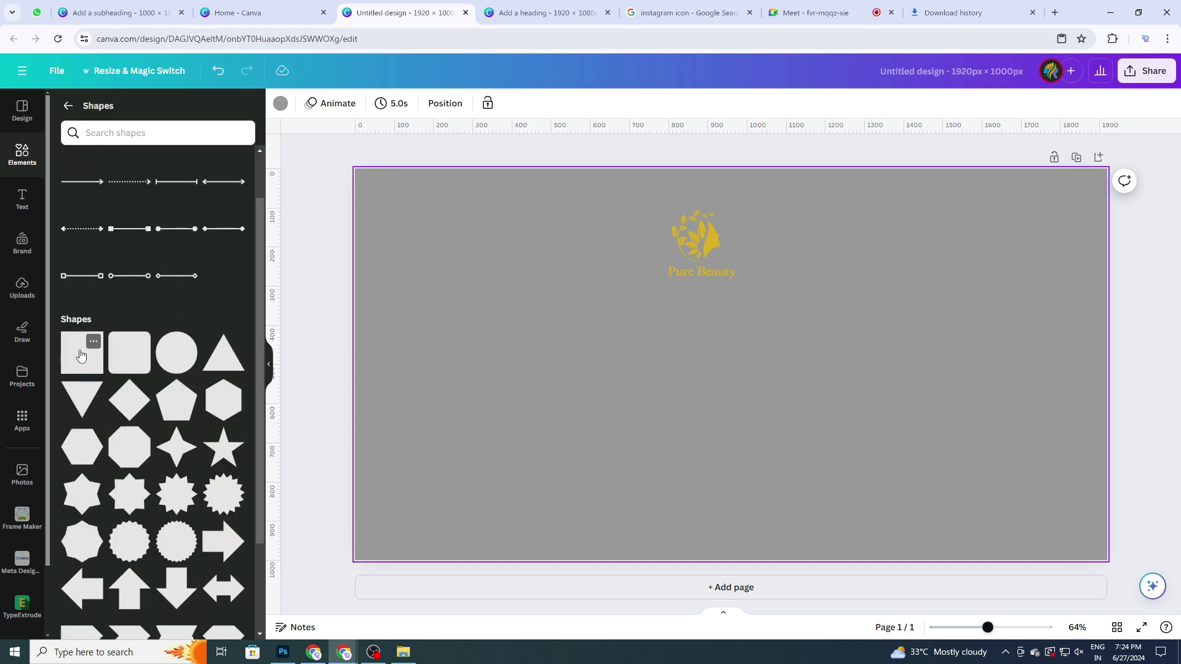
click(80, 355)
click(875, 482)
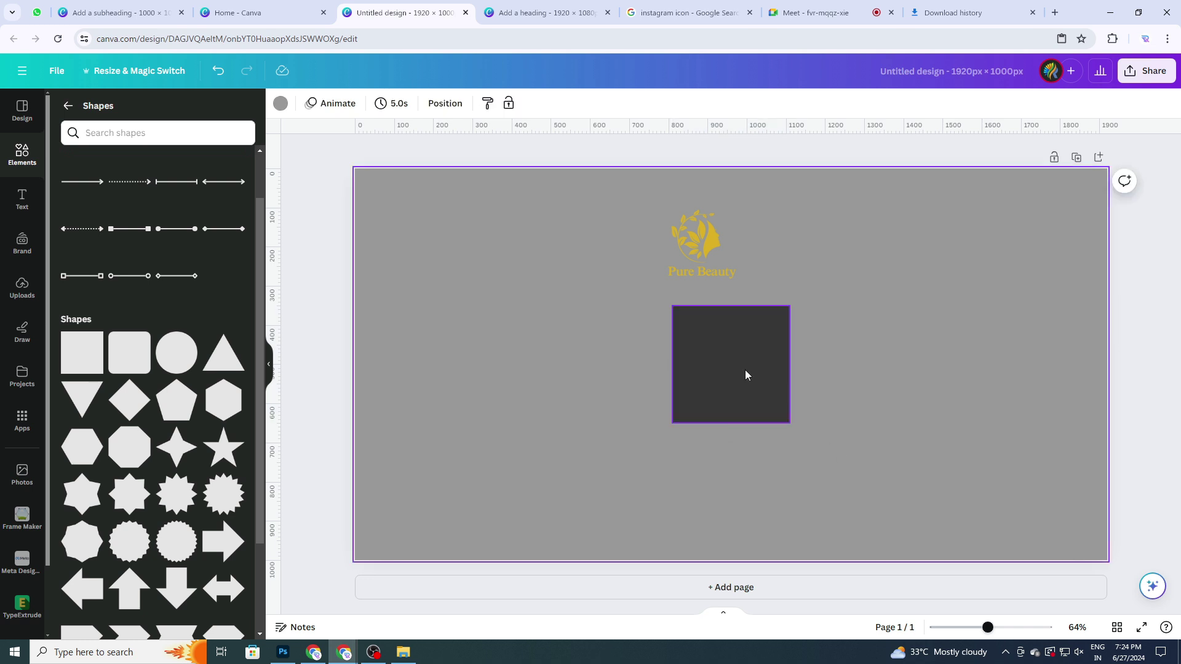
drag(745, 374, 917, 286)
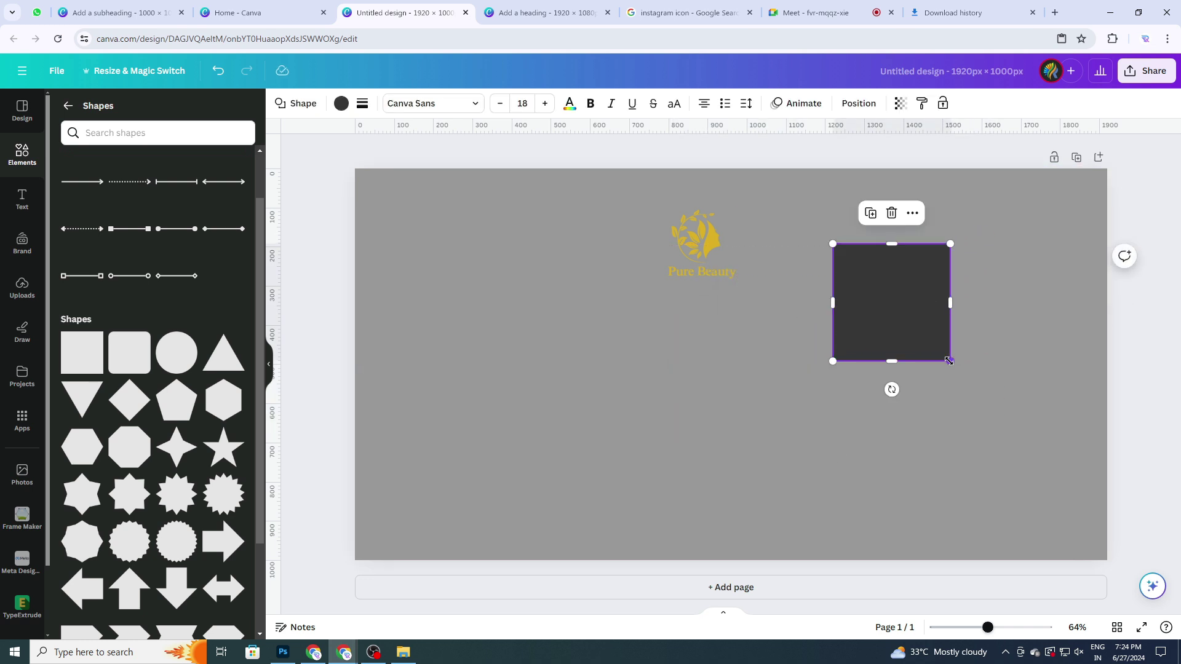
Enlarge the dark square to about 810 × 810 px and position it near the page's right edge, centred vertically.
drag(947, 360, 1062, 528)
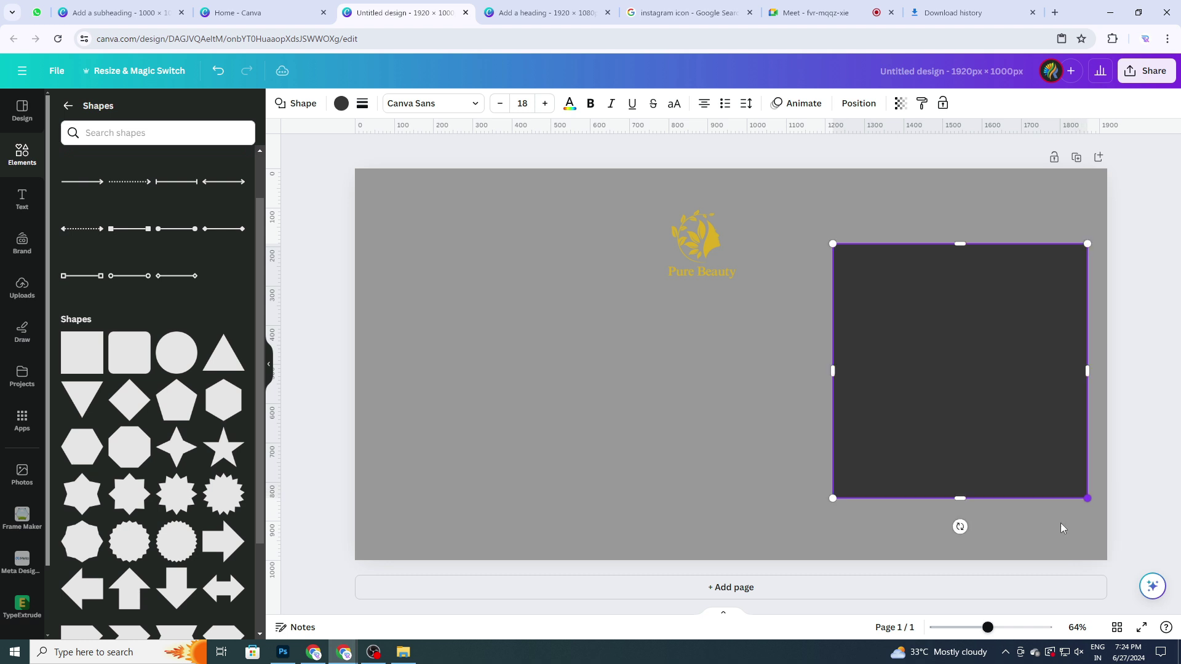
drag(1003, 407, 984, 416)
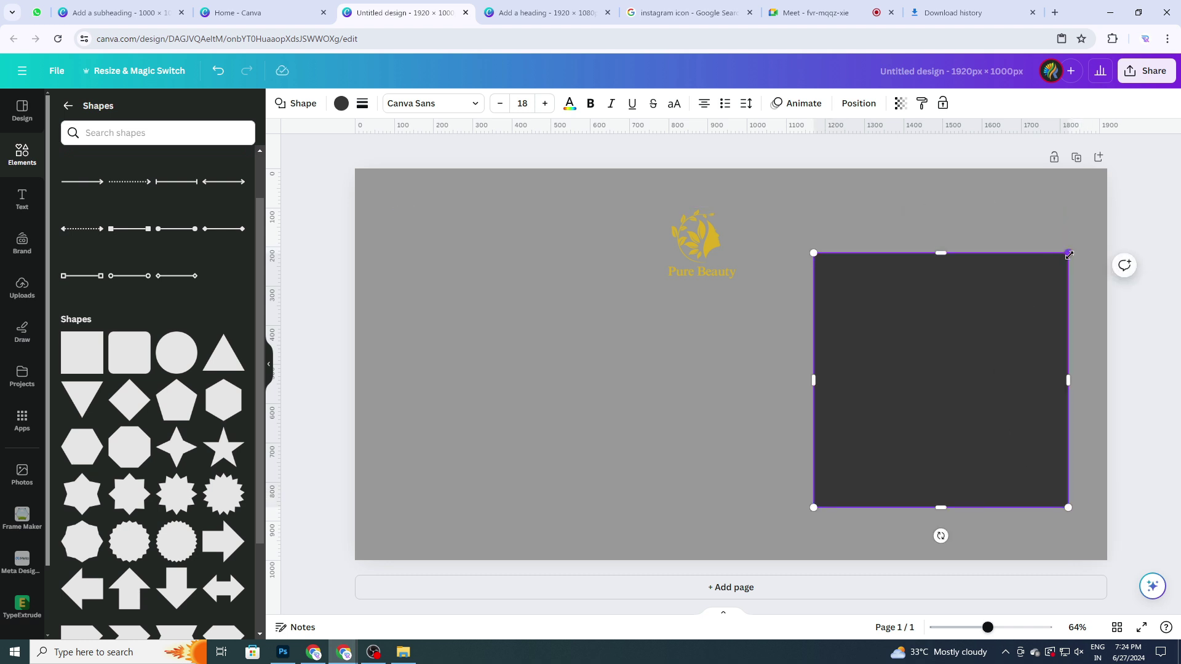
drag(1069, 254, 1089, 232)
drag(1005, 311, 989, 308)
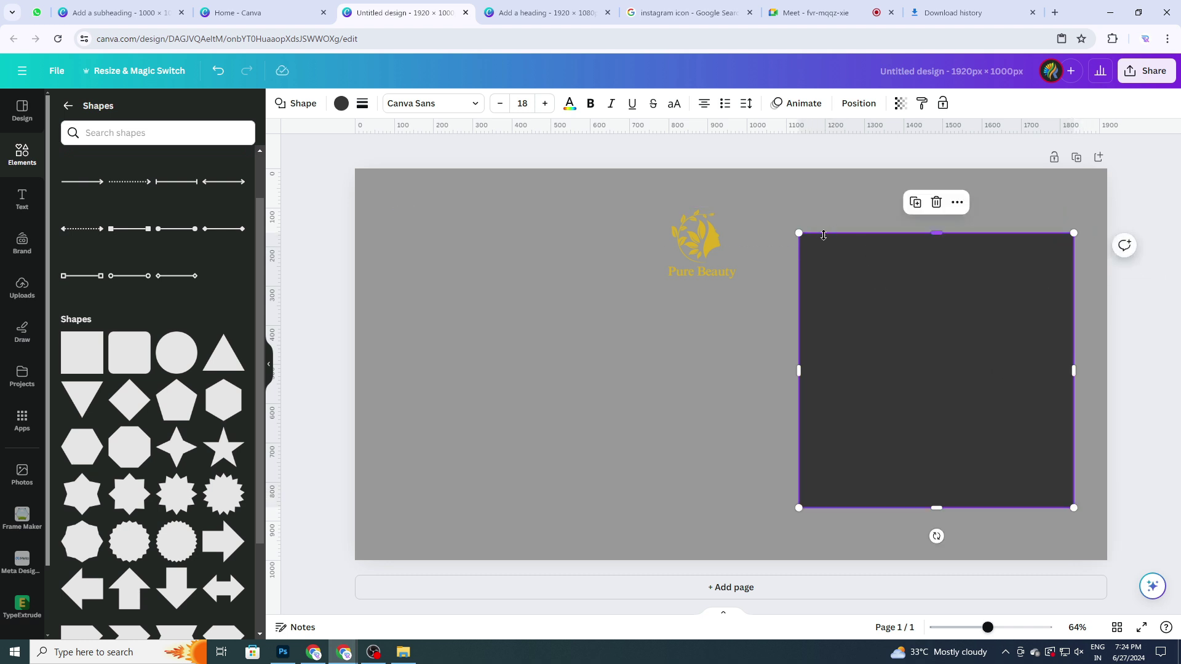
drag(1073, 233, 1089, 219)
drag(998, 327, 983, 317)
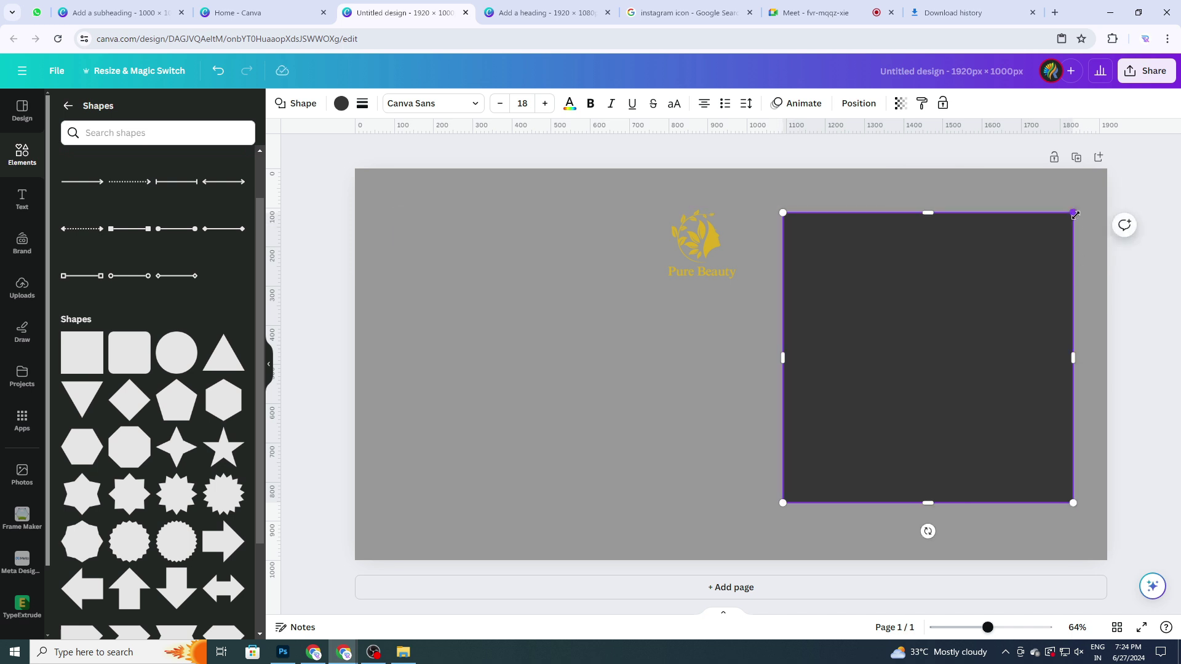
drag(1075, 214, 1084, 201)
drag(779, 502, 768, 518)
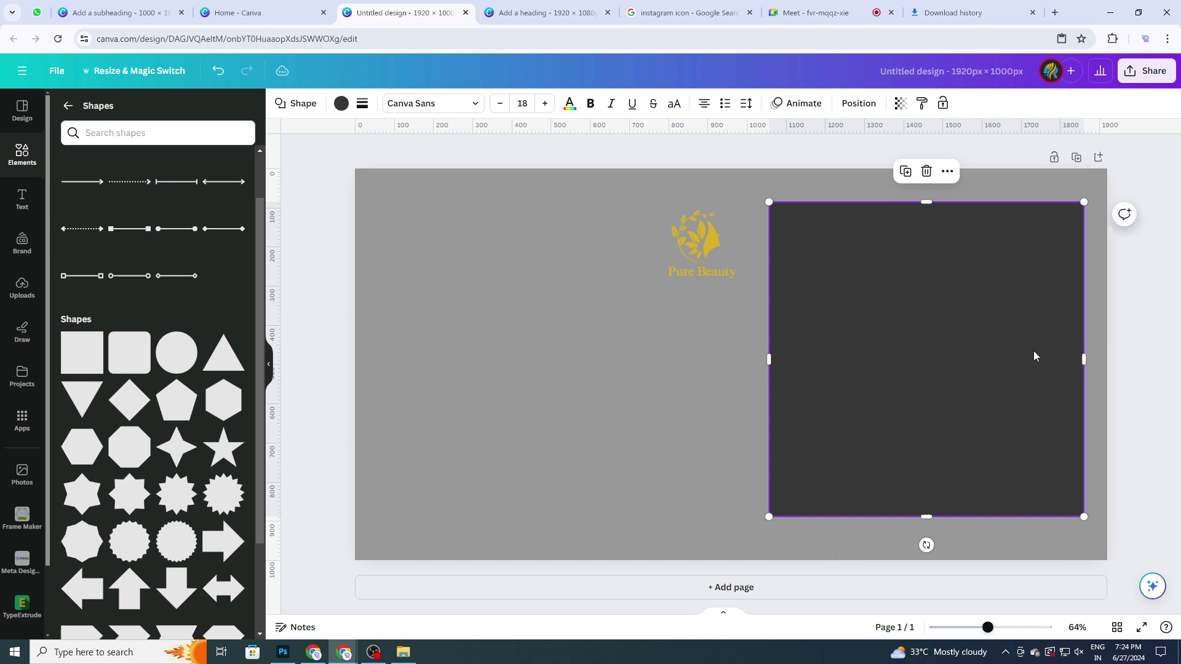
drag(1033, 353, 1033, 350)
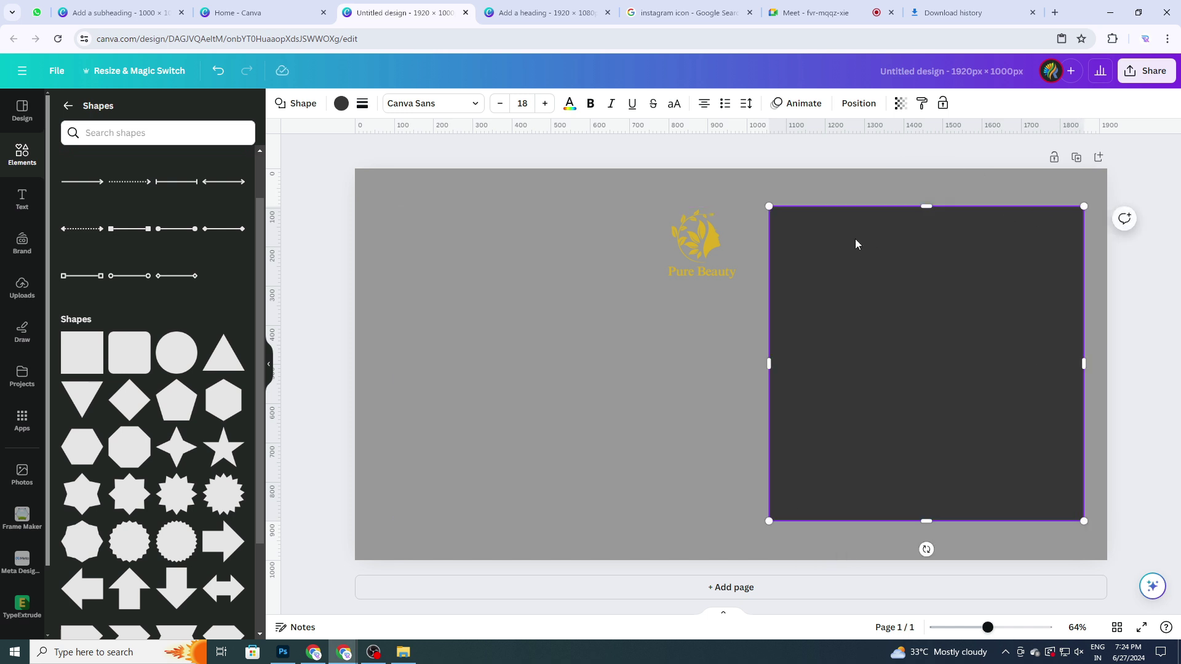
drag(769, 206, 763, 201)
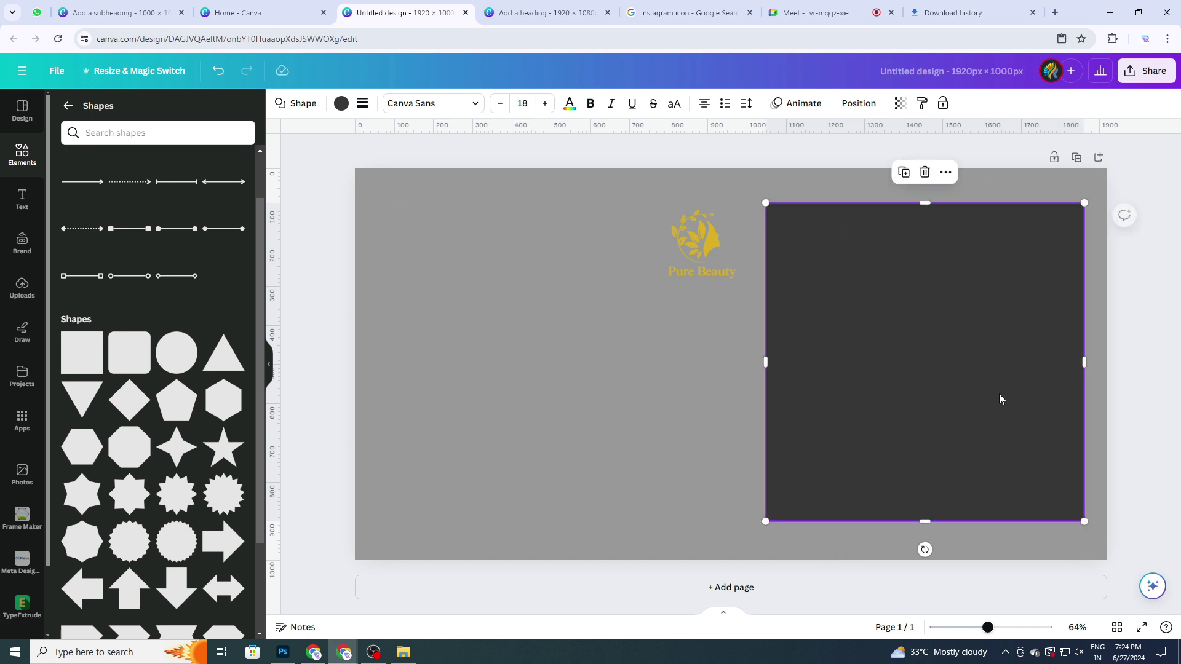
mouse_move(950, 386)
mouse_down()
mouse_move(959, 390)
mouse_move(949, 388)
mouse_move(961, 356)
mouse_move(955, 382)
mouse_up()
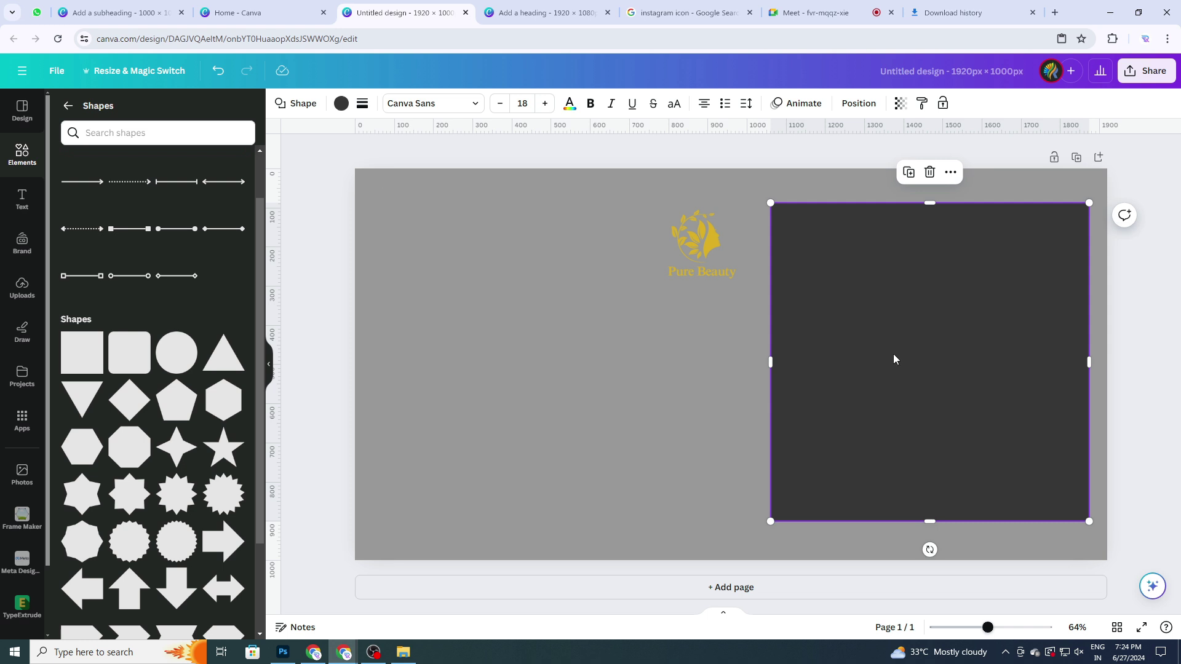
Fill the large dark square with white from the default solid colours and deselect it.
click(341, 105)
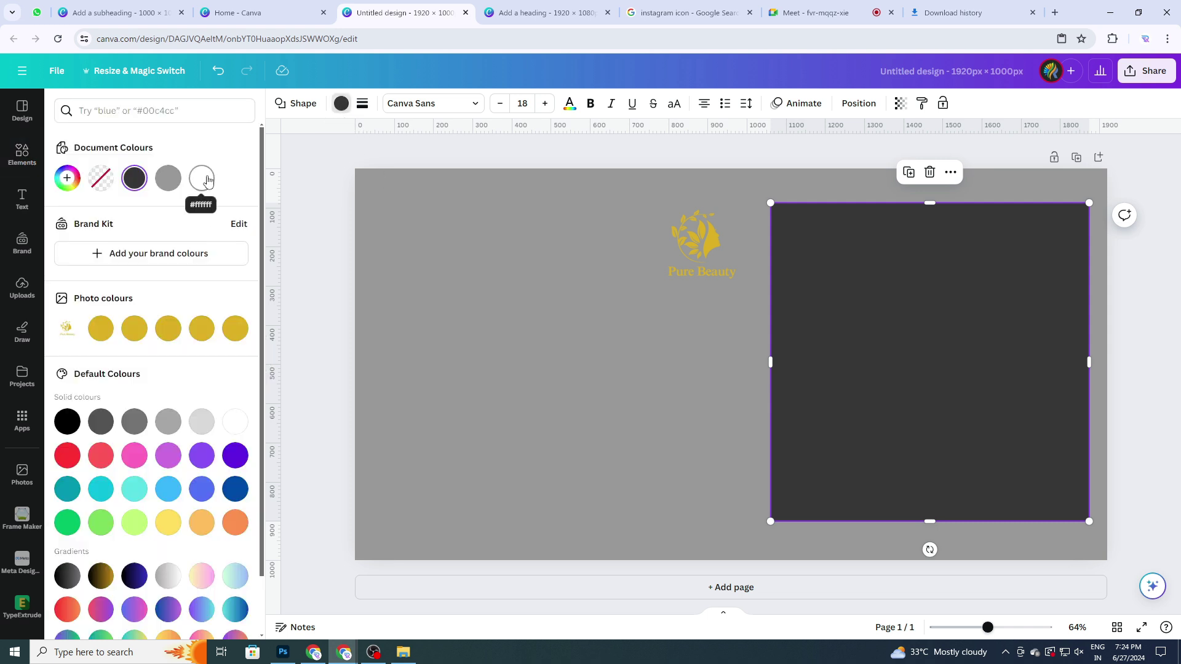
click(232, 423)
click(669, 371)
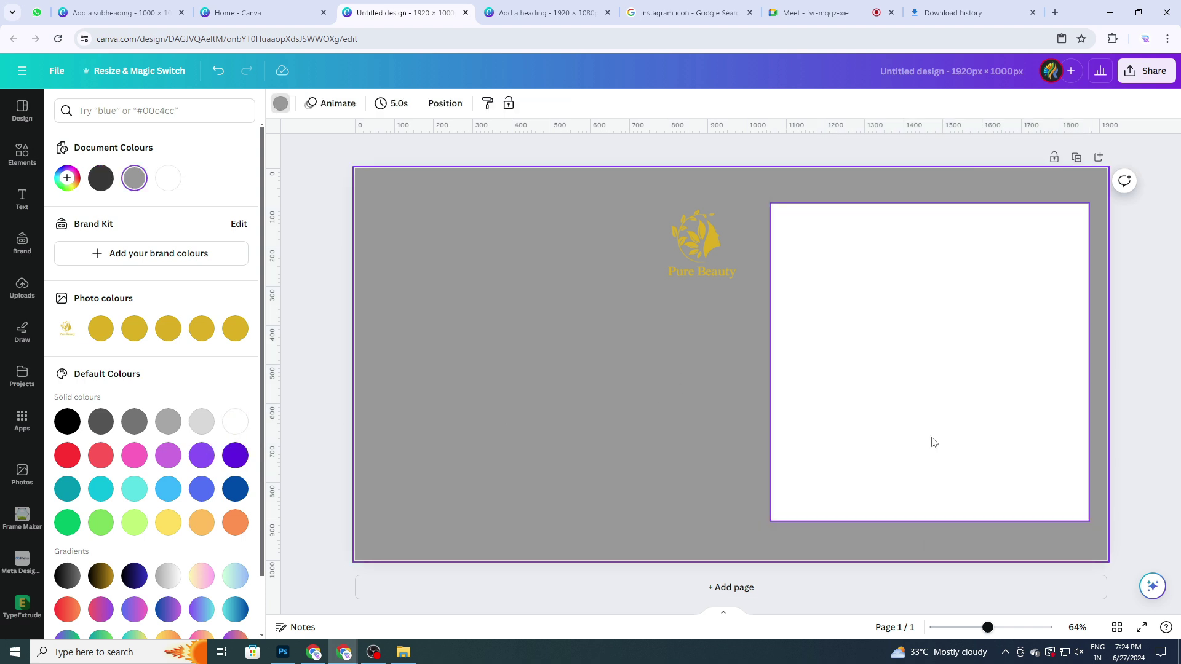
Duplicate the large white square and move the copy to the left side of the page.
click(934, 408)
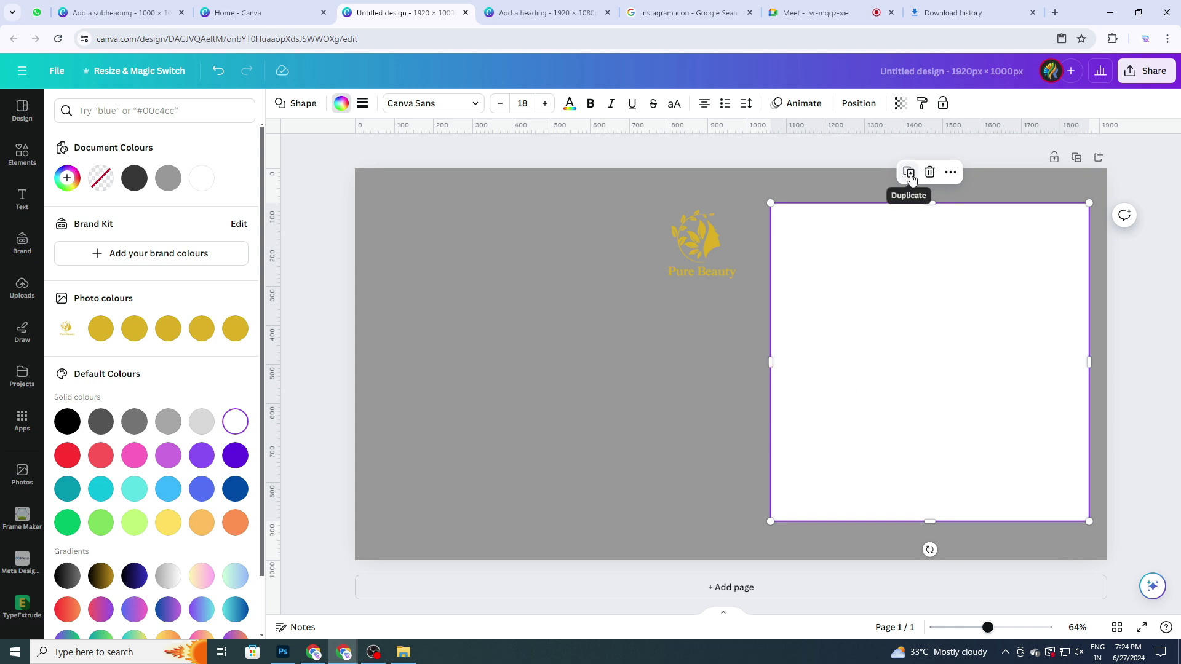
click(908, 173)
drag(956, 403, 638, 355)
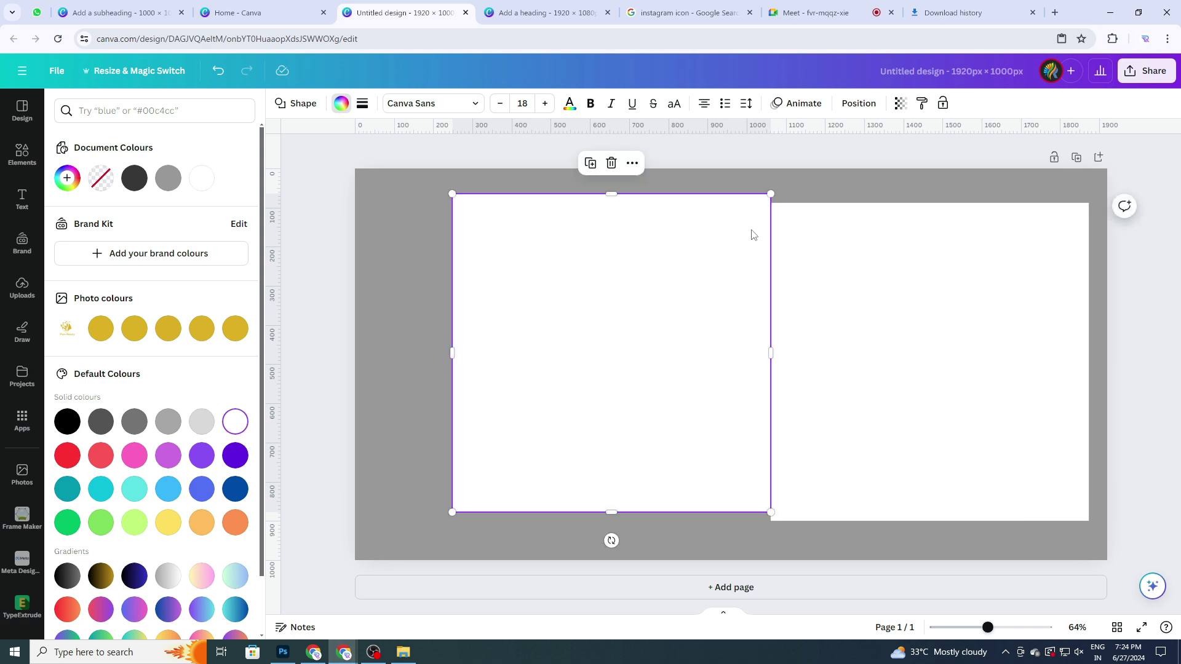
drag(665, 229, 540, 282)
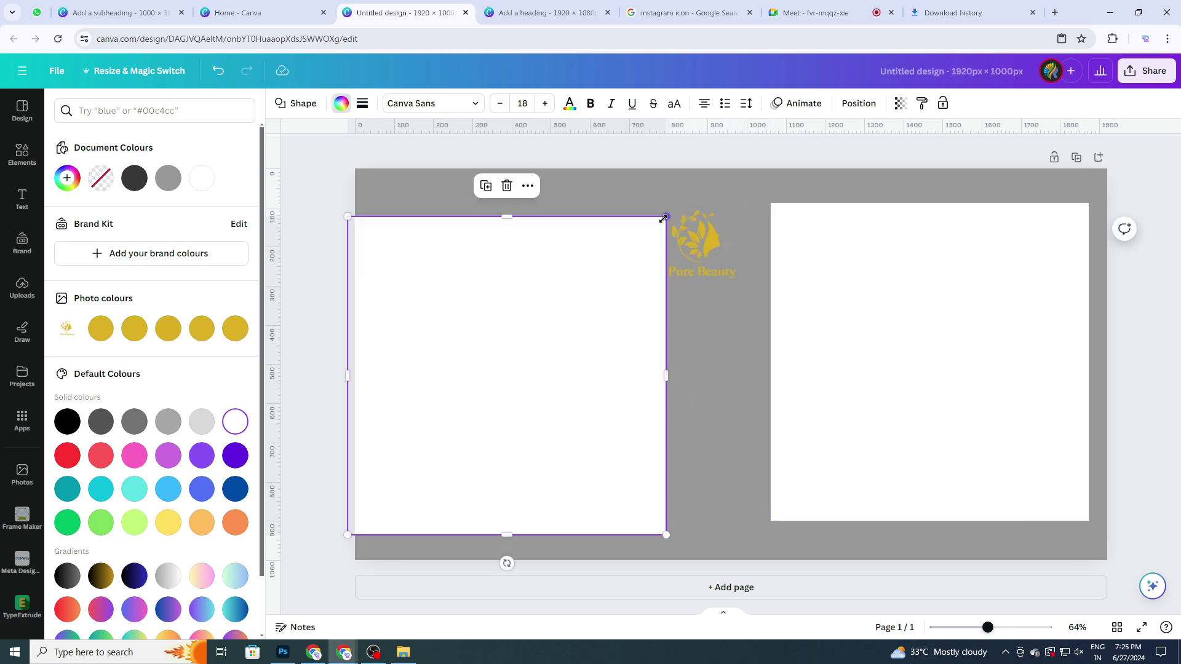
Shrink the copied square to about 290 × 290 px and place it in the page's upper-left area.
drag(667, 217, 556, 343)
key(ctrl+z)
drag(667, 217, 462, 416)
drag(440, 429, 534, 239)
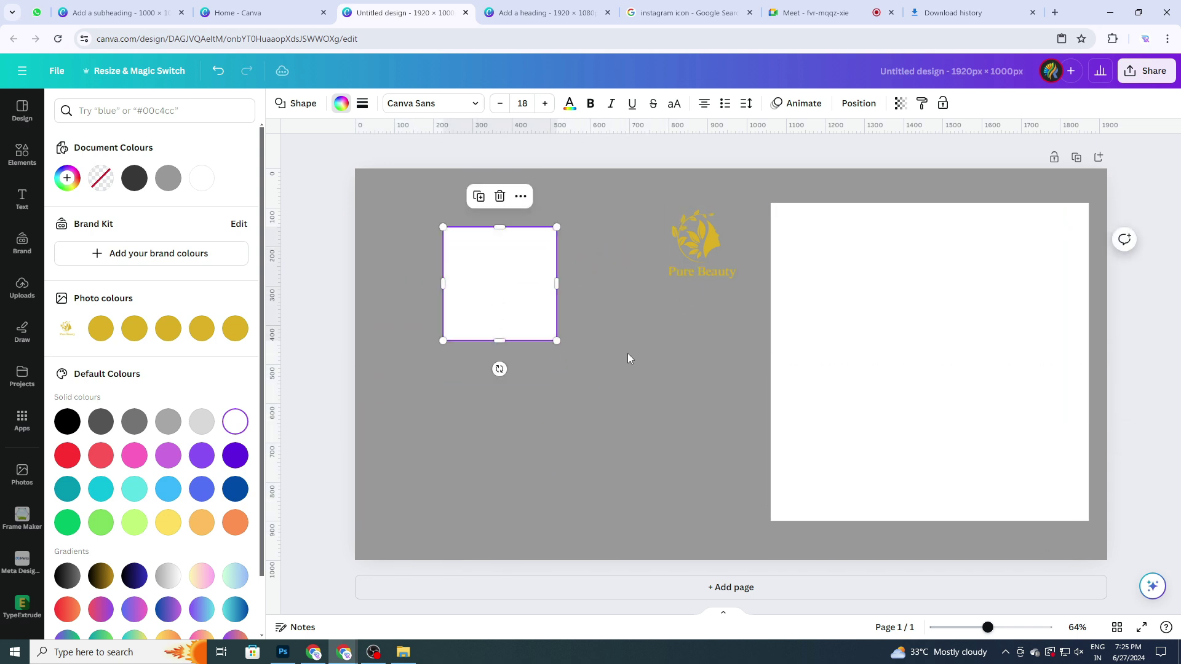
drag(487, 285, 442, 276)
Reduce the large white square to about 790 × 790 px, recentre it vertically on the page and deselect it.
click(885, 336)
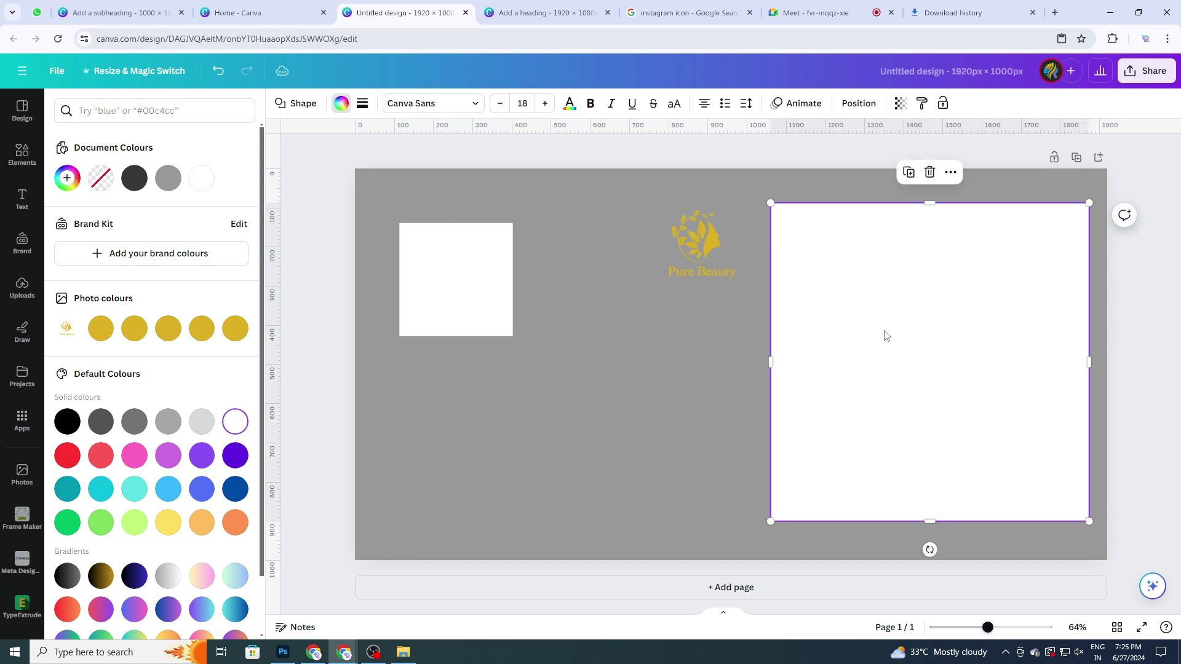
drag(769, 203, 779, 210)
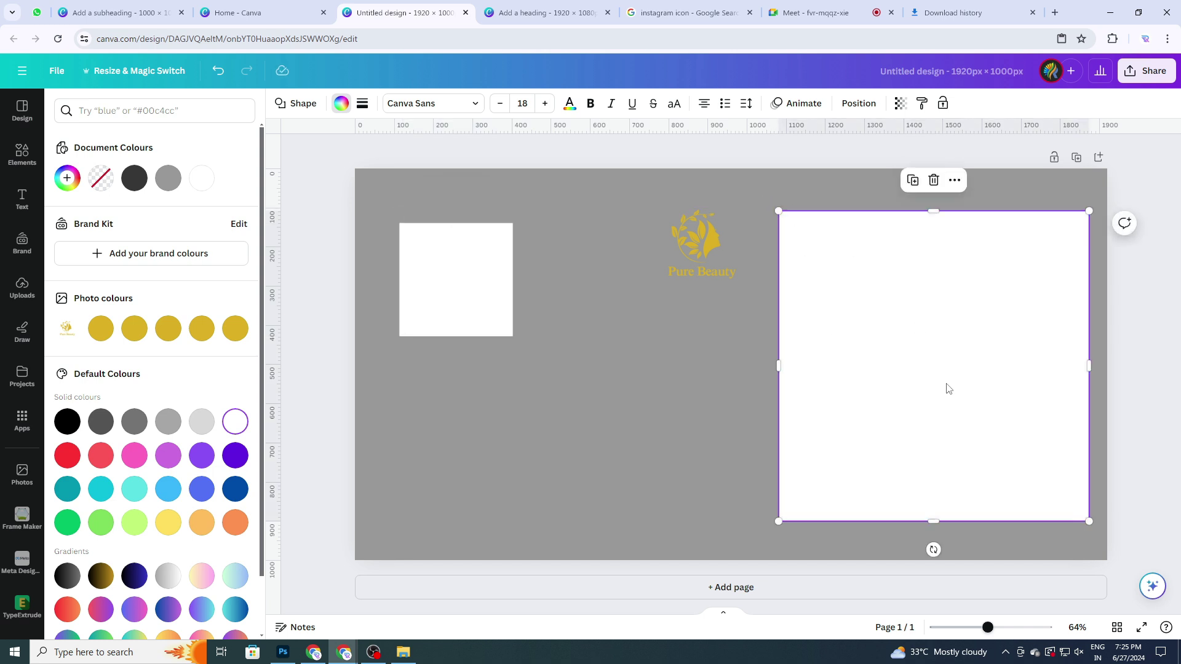
drag(946, 384, 946, 381)
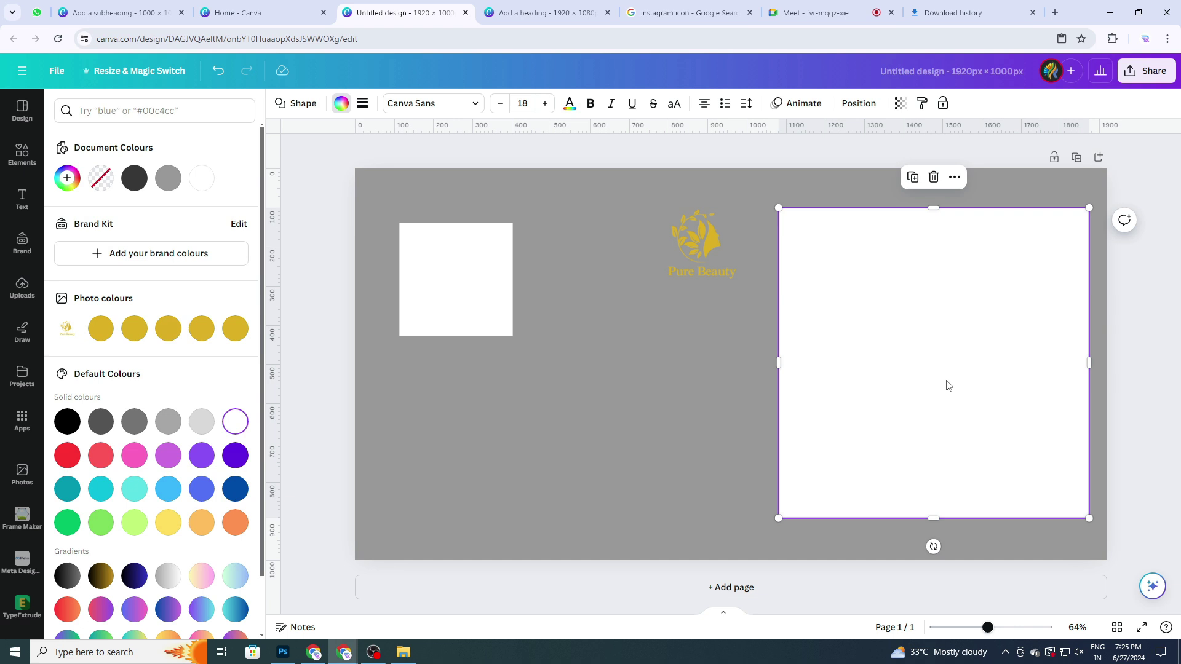
key(Escape)
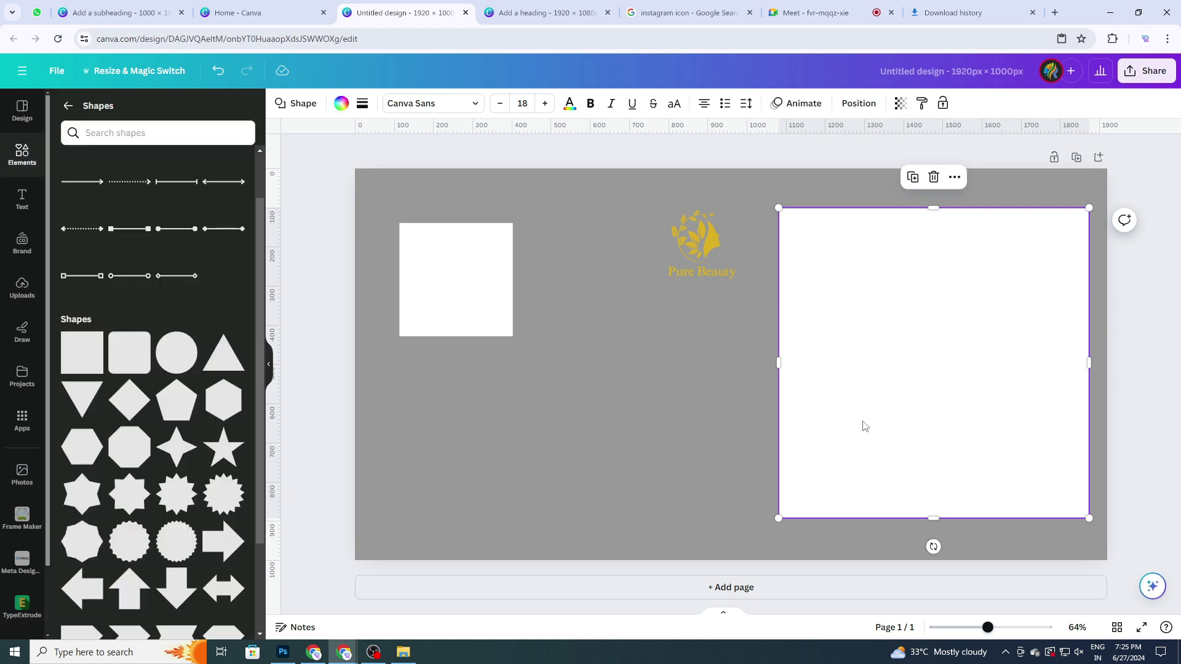
click(712, 465)
click(878, 400)
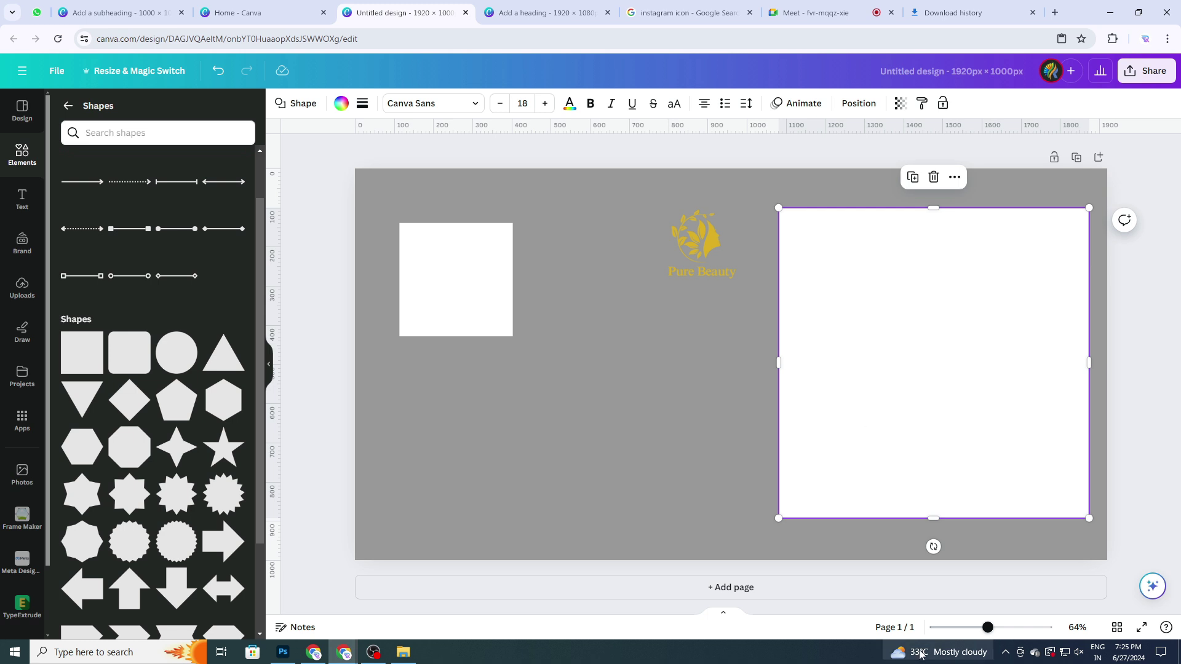
click(597, 438)
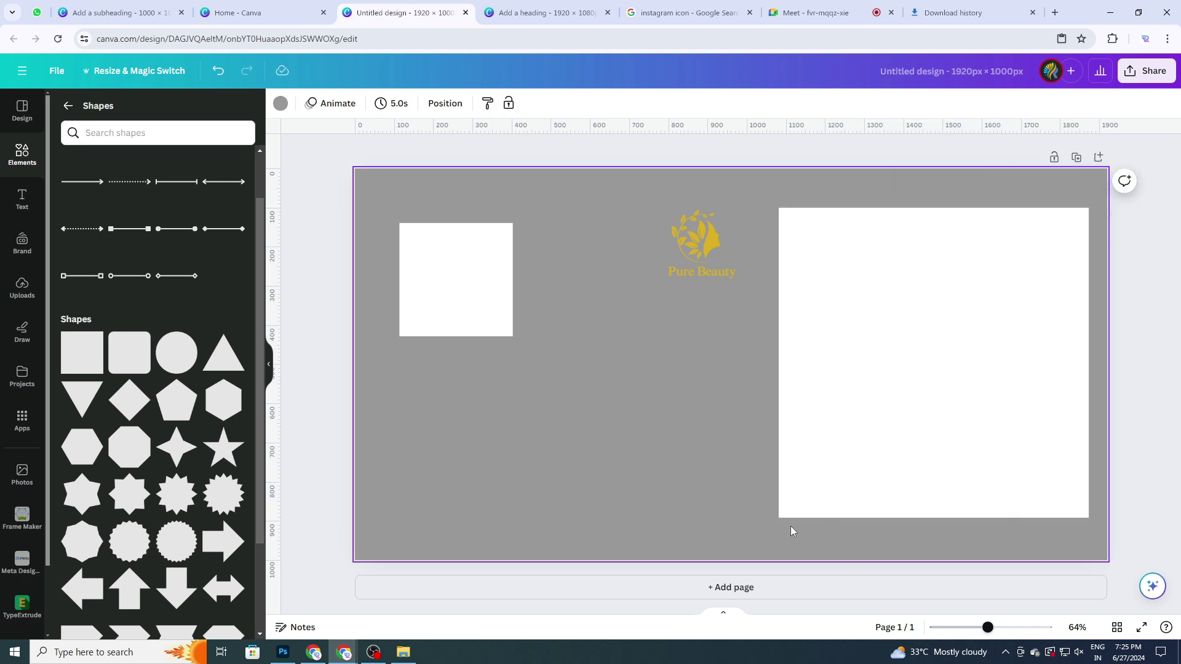
Add a triangle between the two squares and reshape it into a narrow spike about 60 px wide and 395 px tall.
click(218, 362)
click(663, 469)
drag(711, 401, 640, 384)
drag(711, 377, 619, 384)
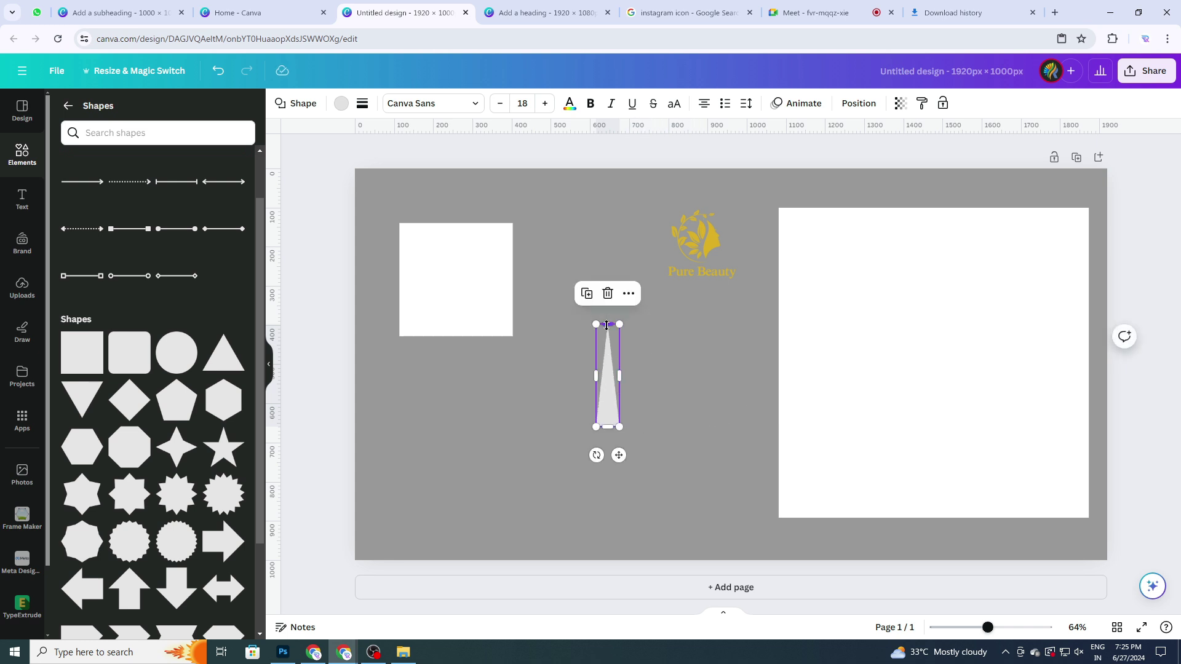
drag(607, 325, 606, 274)
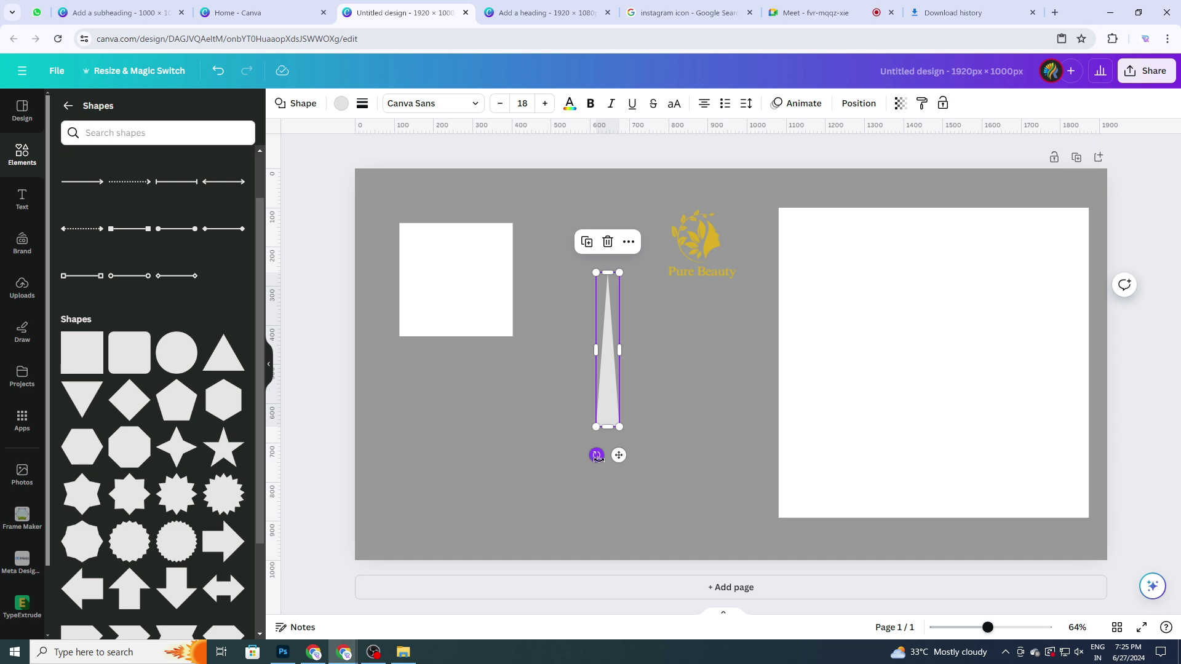
Rotate the narrow triangle 90° so it points right, and move it down into the lower middle of the page.
drag(597, 455, 487, 336)
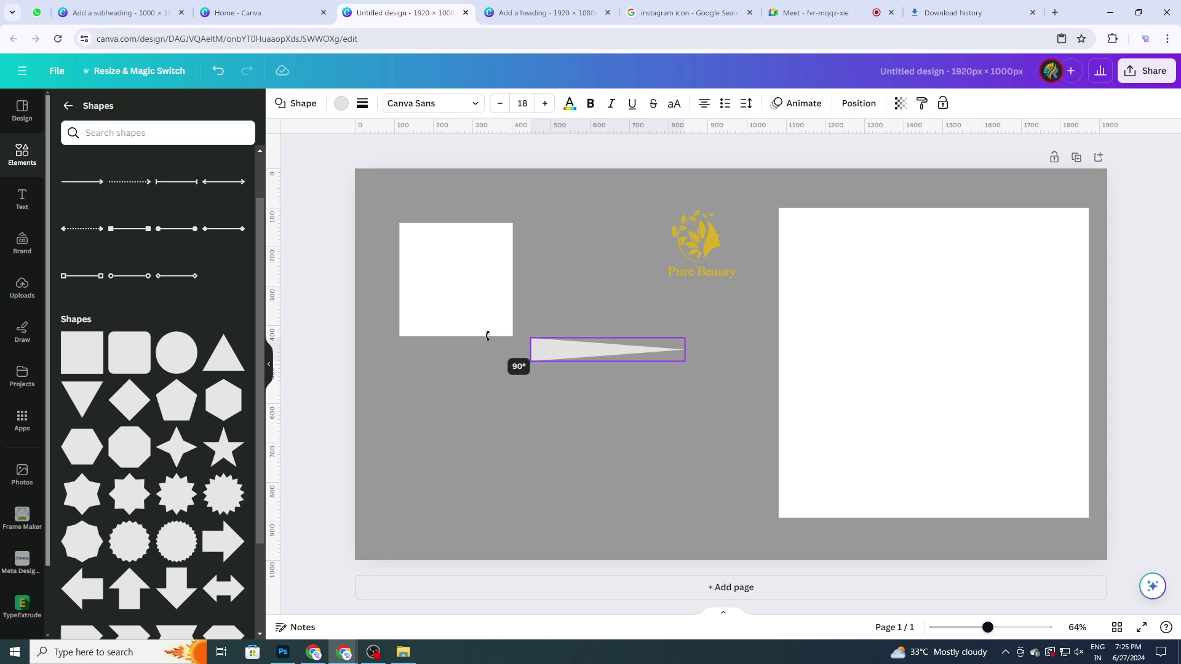
drag(487, 336, 487, 336)
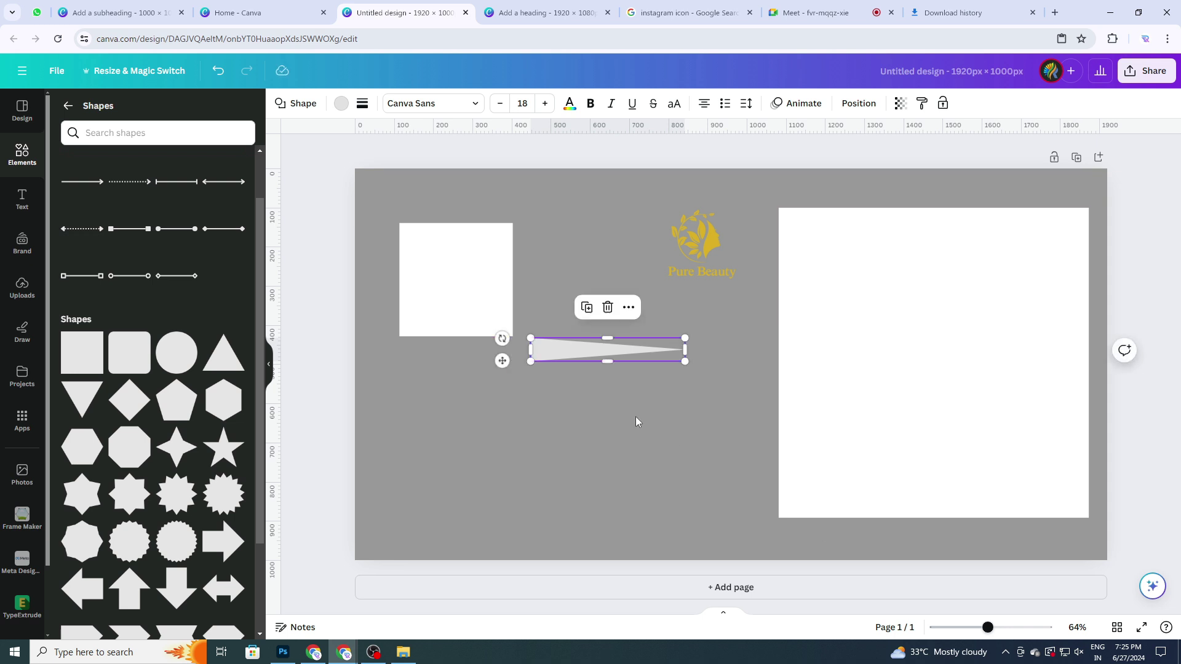
click(581, 367)
click(572, 352)
drag(571, 355, 582, 440)
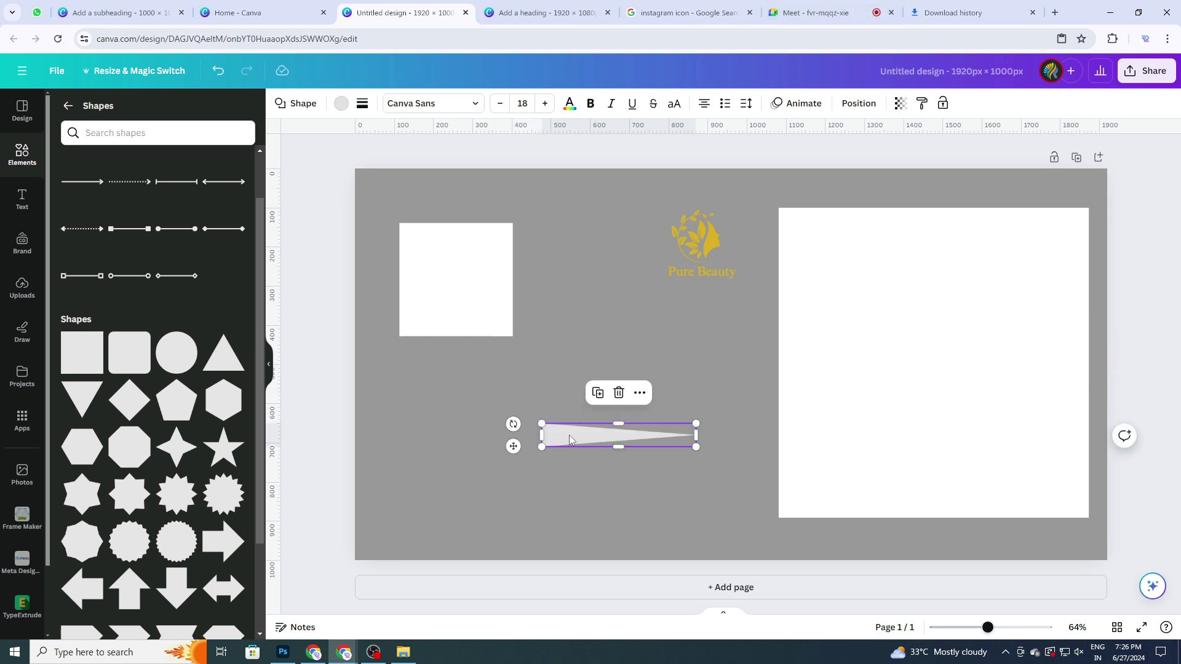
Fill the narrow triangle with dark grey from the default solid colours.
click(341, 104)
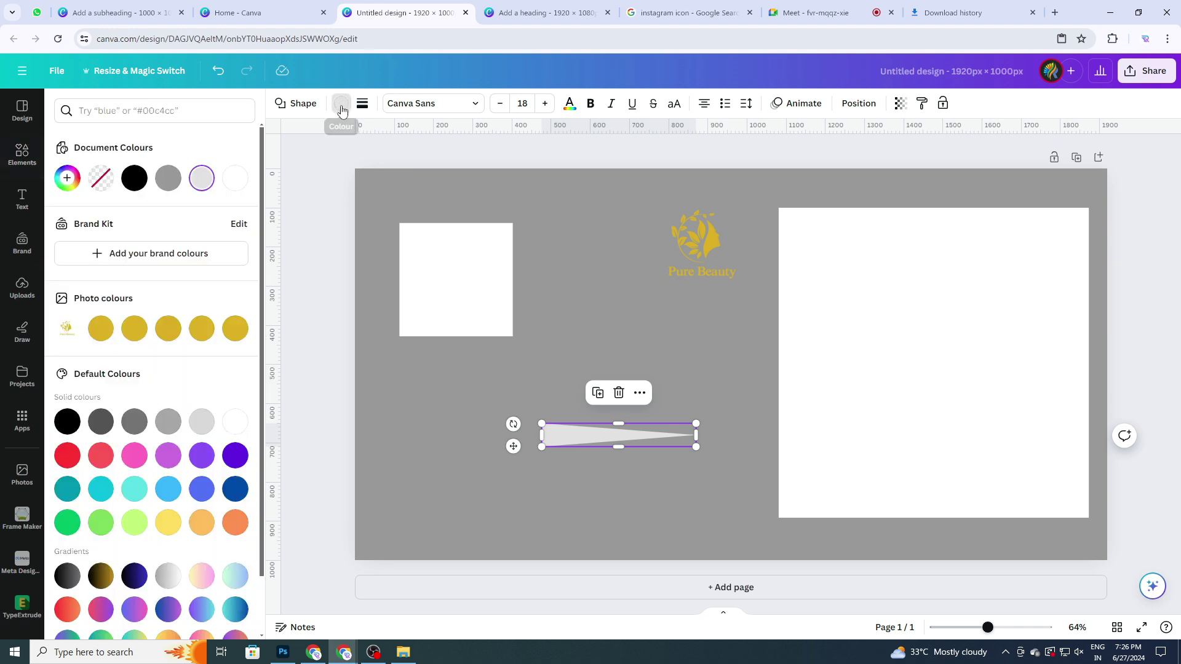
click(103, 423)
click(525, 473)
Try the dark triangle against the large square's lower edge and return it to the open area beside the square.
click(586, 436)
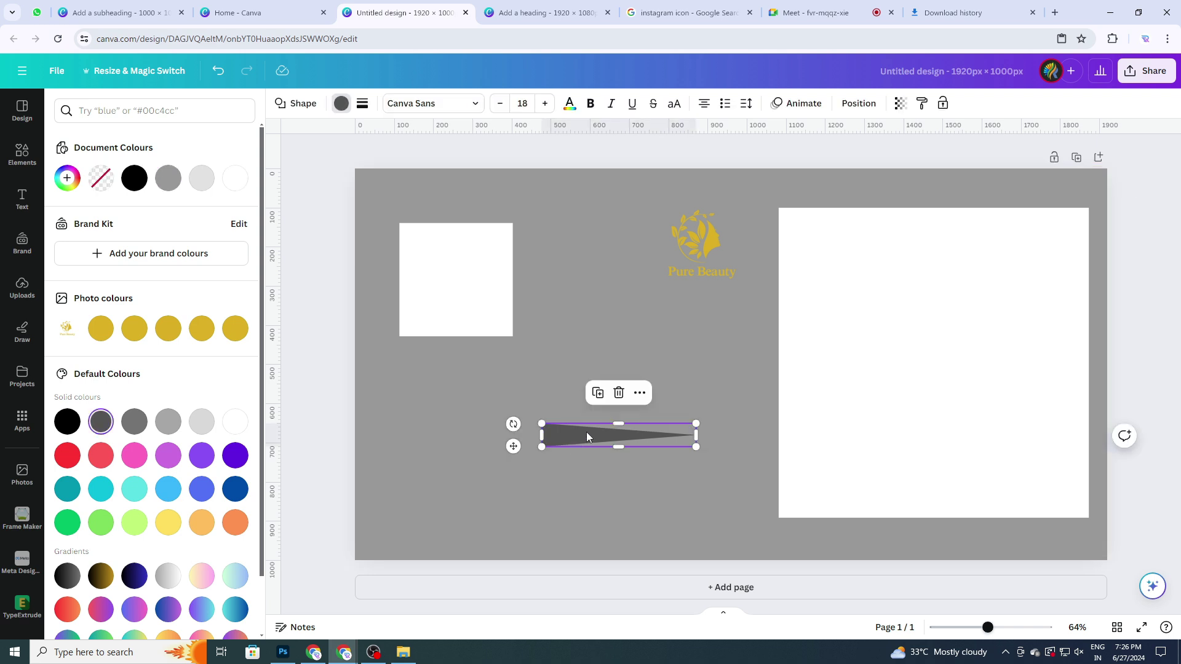
drag(586, 437, 840, 530)
ctrl+scroll(994, 482, up, 5)
scroll(994, 482, down, 1)
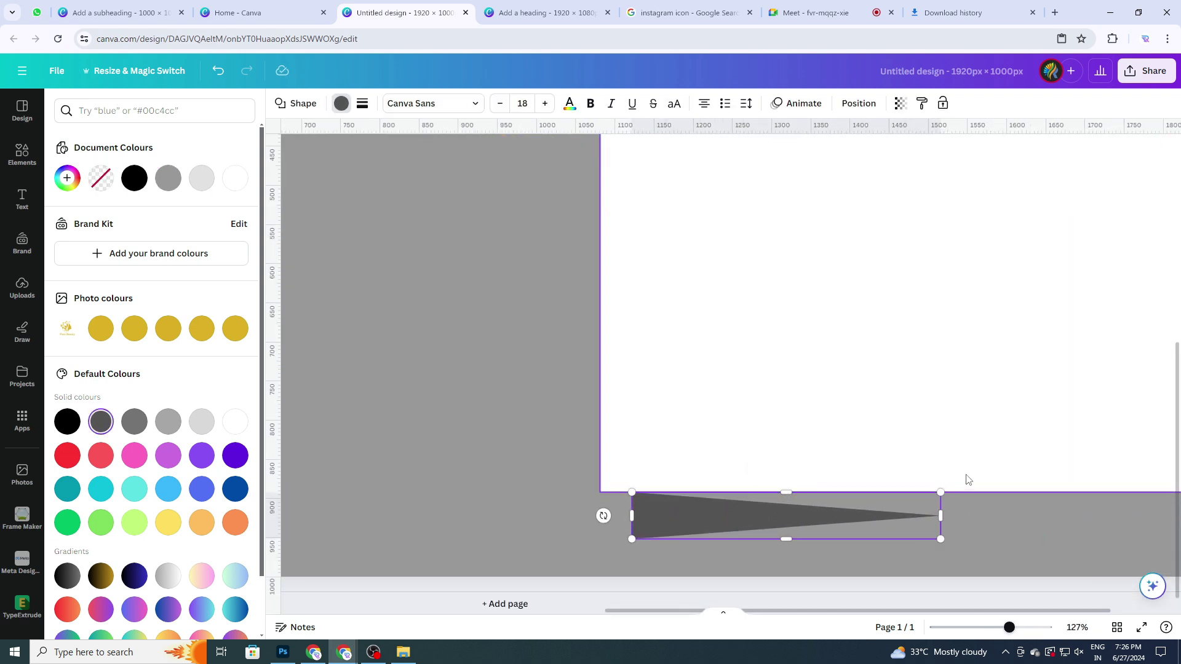
drag(765, 510, 764, 509)
ctrl+scroll(938, 510, down, 5)
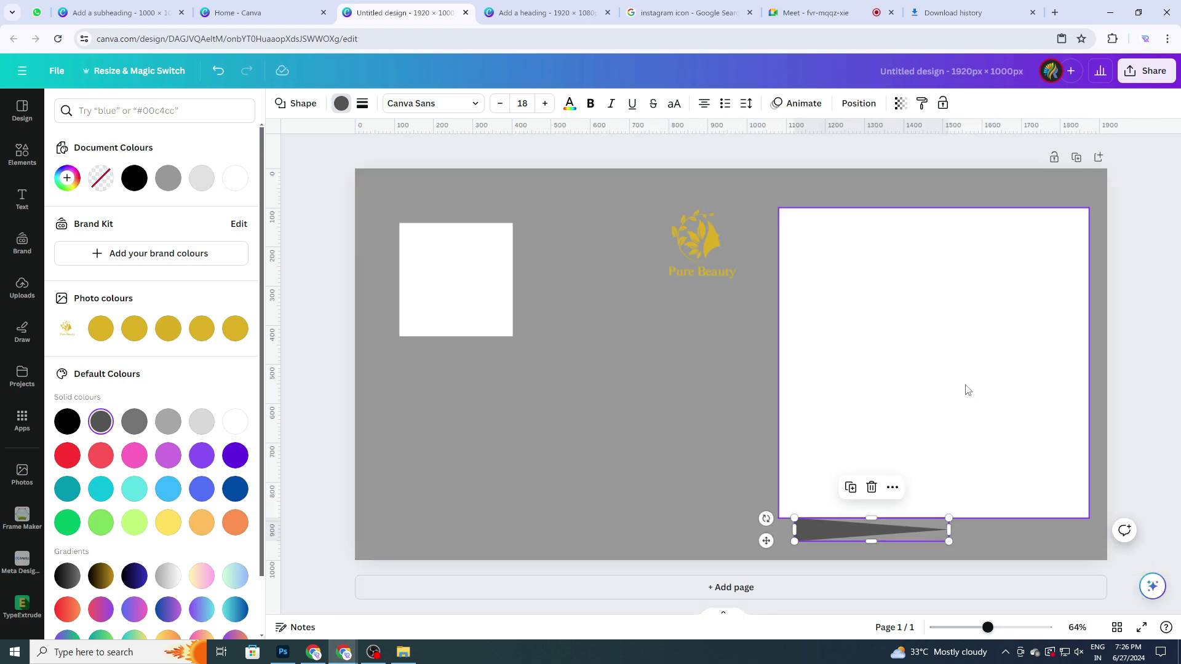
drag(836, 529, 602, 532)
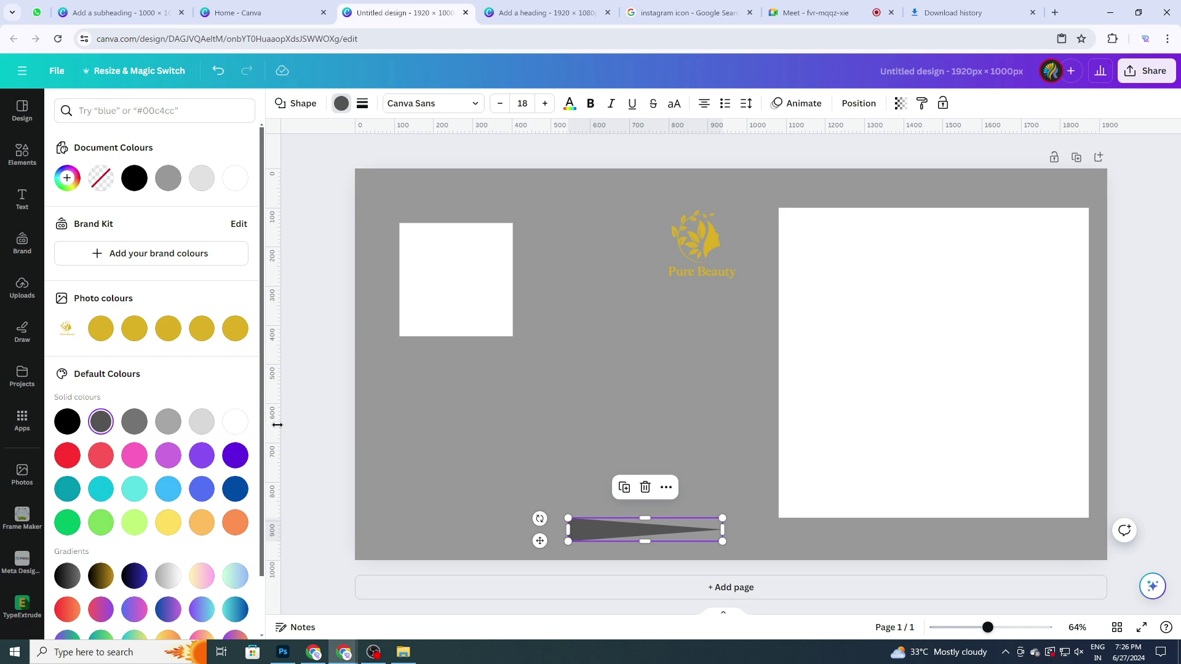
Place a vertical ruler guide through the horizontal centre of the large white square, at about 1477 px.
key(shift+r)
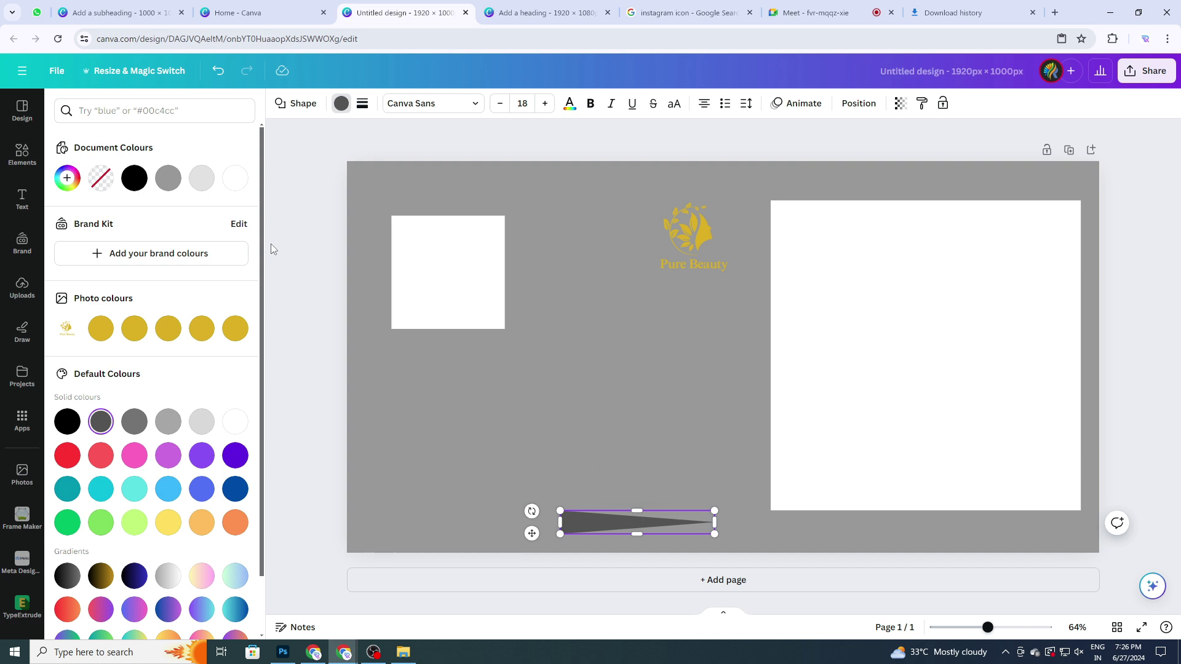
key(shift+r)
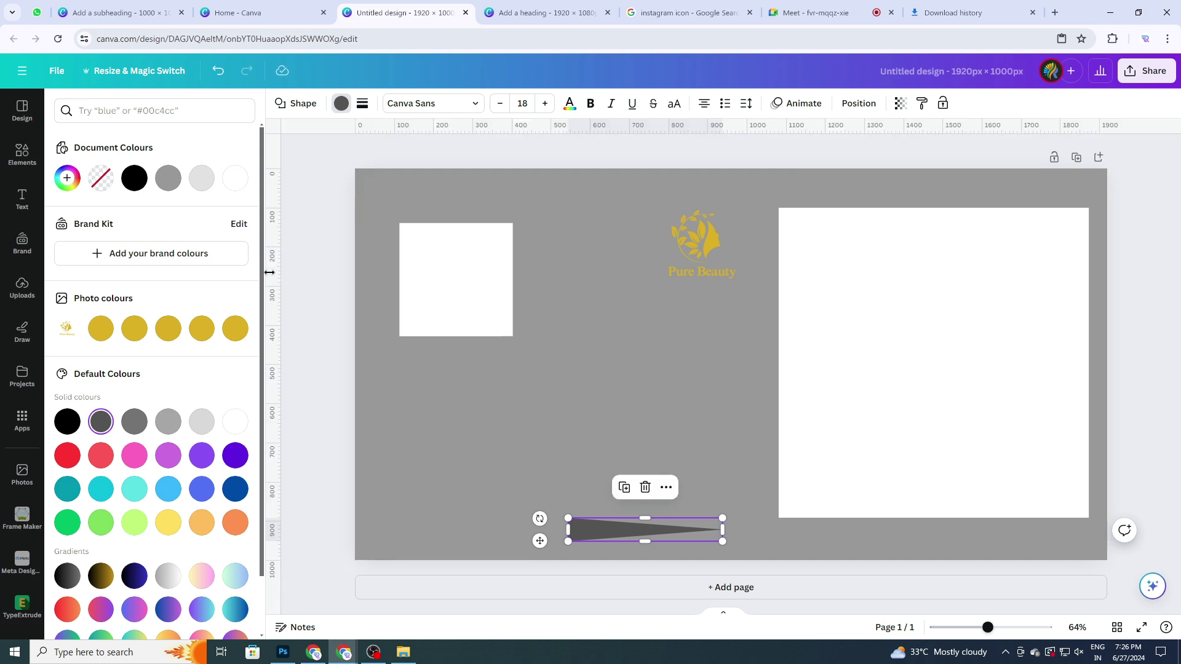
drag(278, 274, 938, 338)
Set the triangle against the large square's lower edge and resize it to about 340 × 50 px, its tip ending on the vertical guide.
click(594, 527)
click(596, 540)
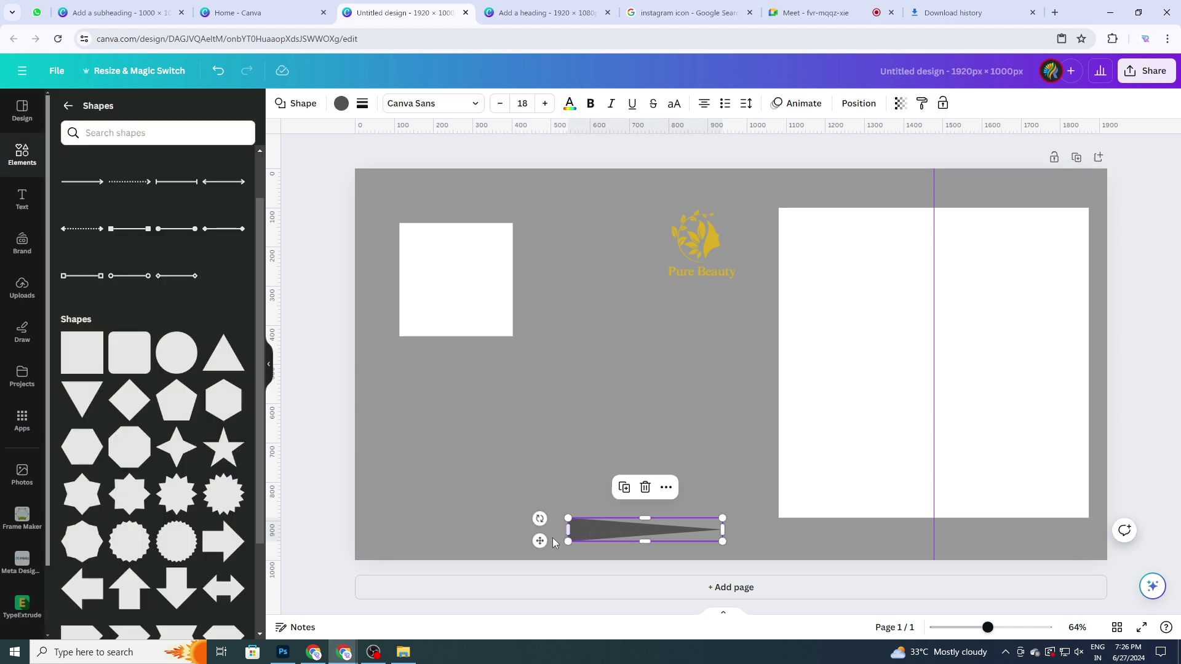
drag(575, 540, 807, 535)
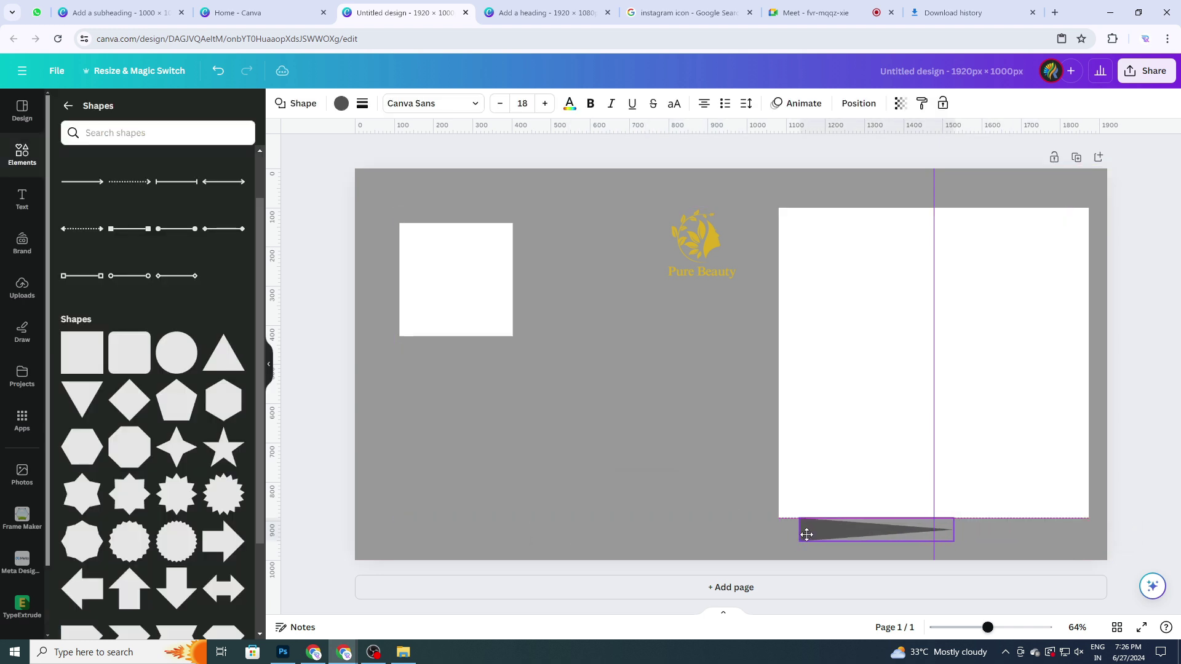
scroll(1027, 521, up, 5)
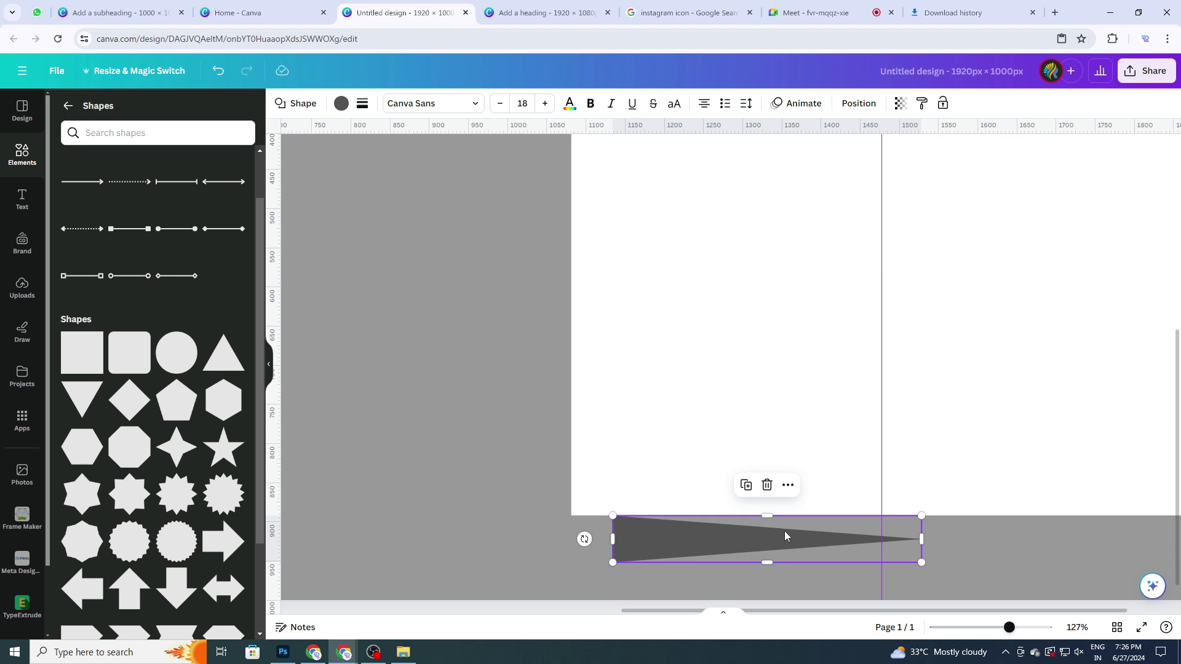
drag(767, 563, 767, 556)
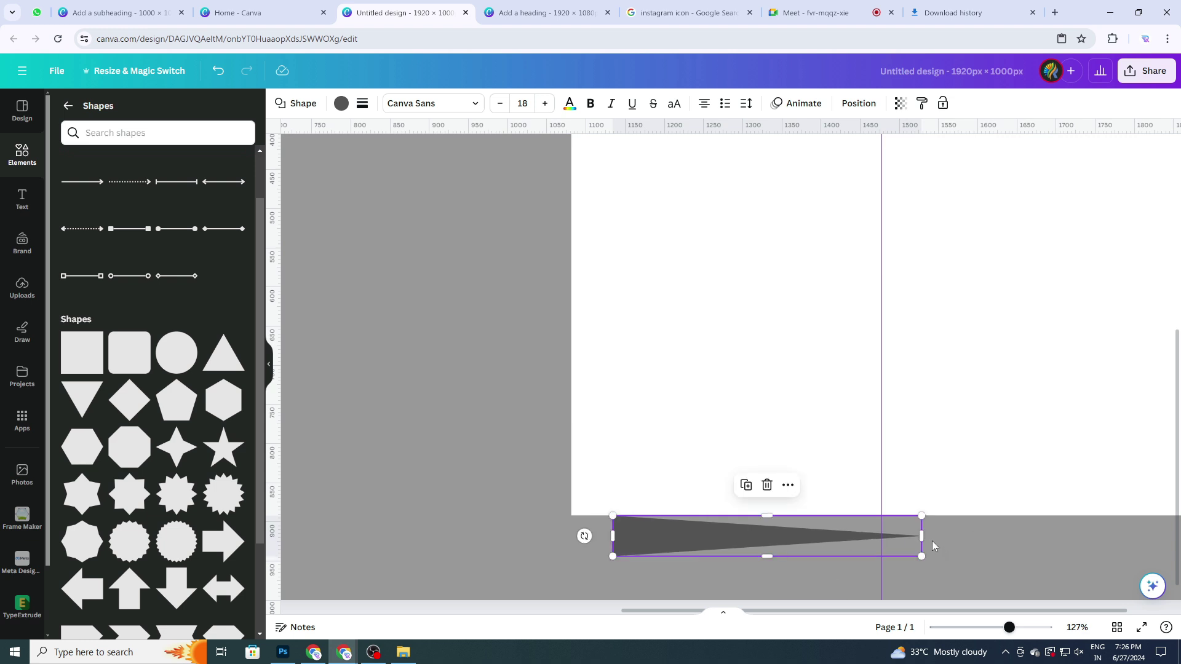
drag(921, 539, 882, 538)
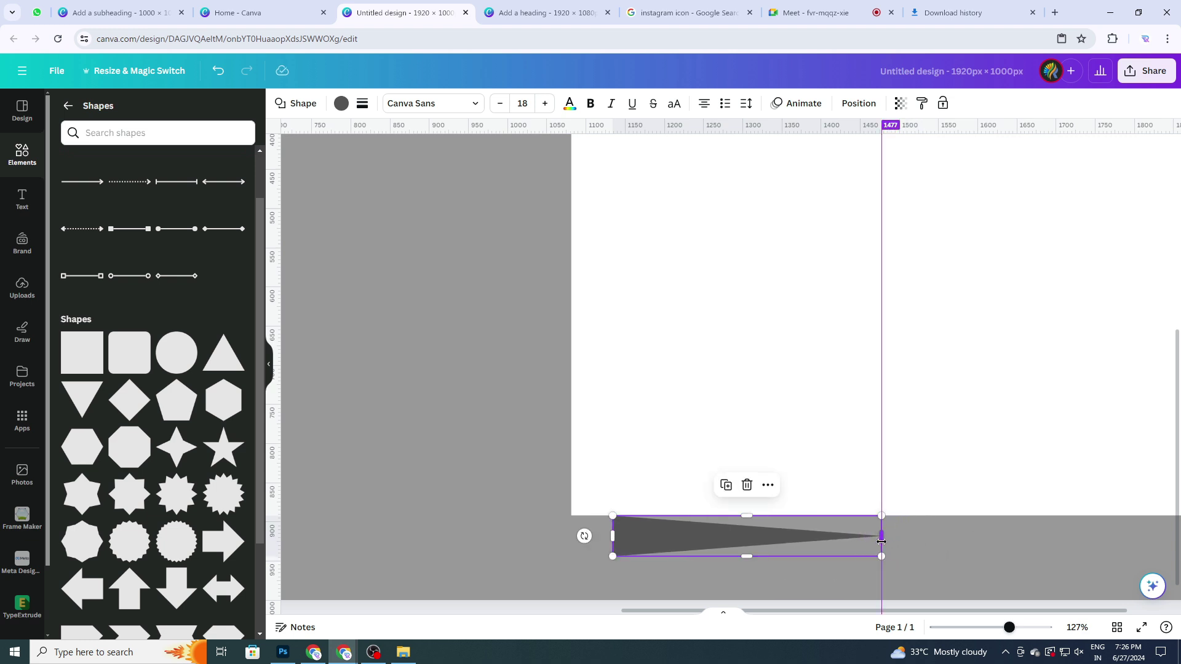
Duplicate the dark triangle, rotate the copy 180° and place it tip to tip with the original on the guide's other side.
click(726, 485)
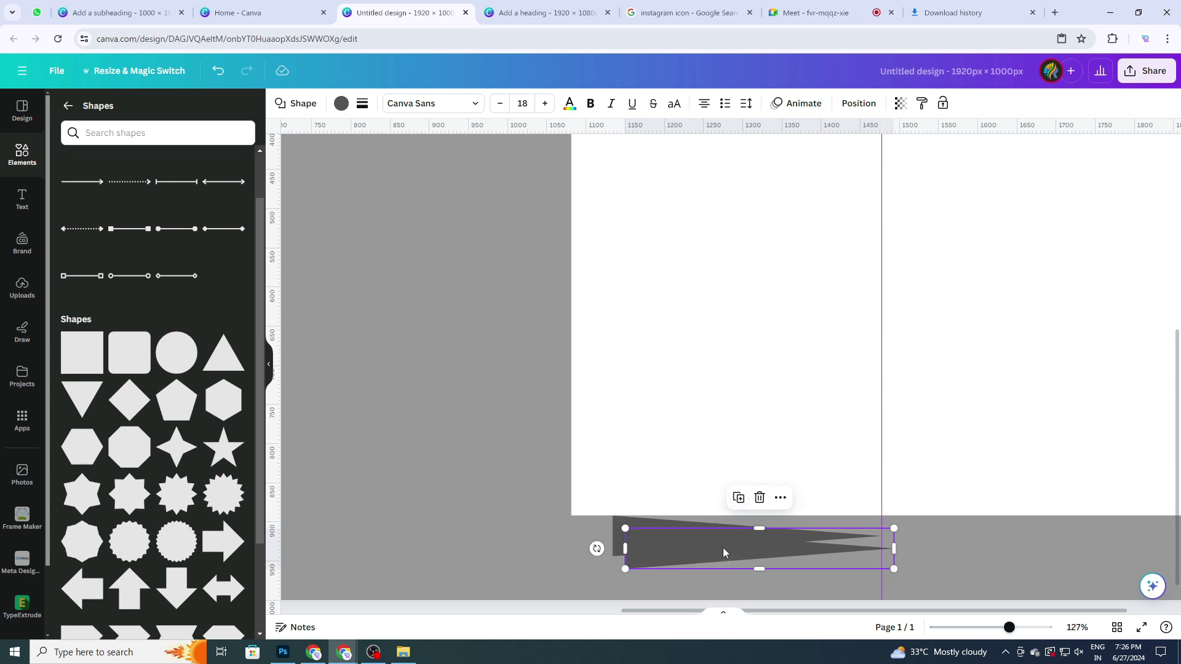
drag(720, 545, 706, 535)
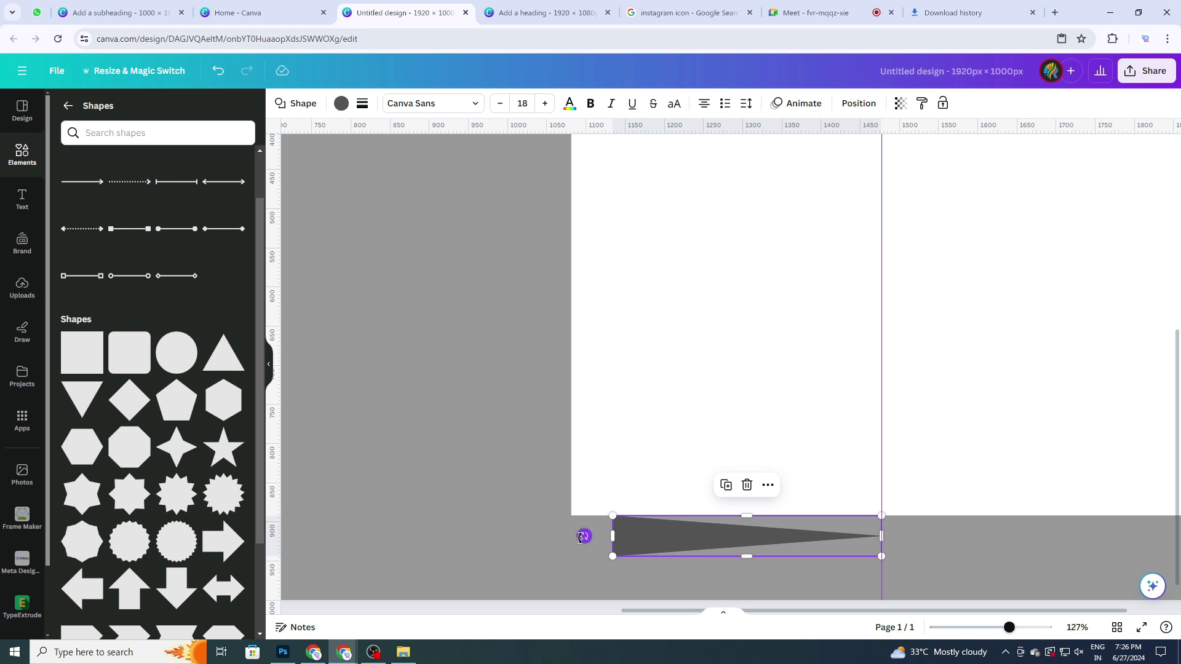
drag(581, 537, 915, 532)
drag(843, 544, 1102, 539)
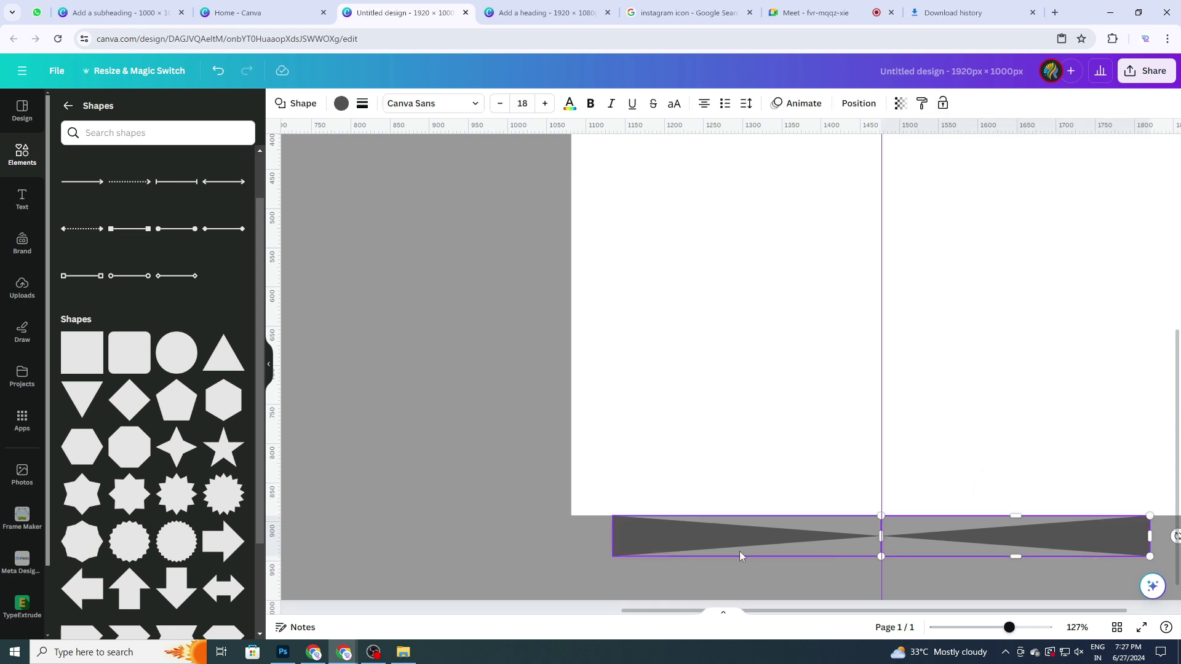
Select both dark triangles beneath the large square and group them.
shift+click(659, 538)
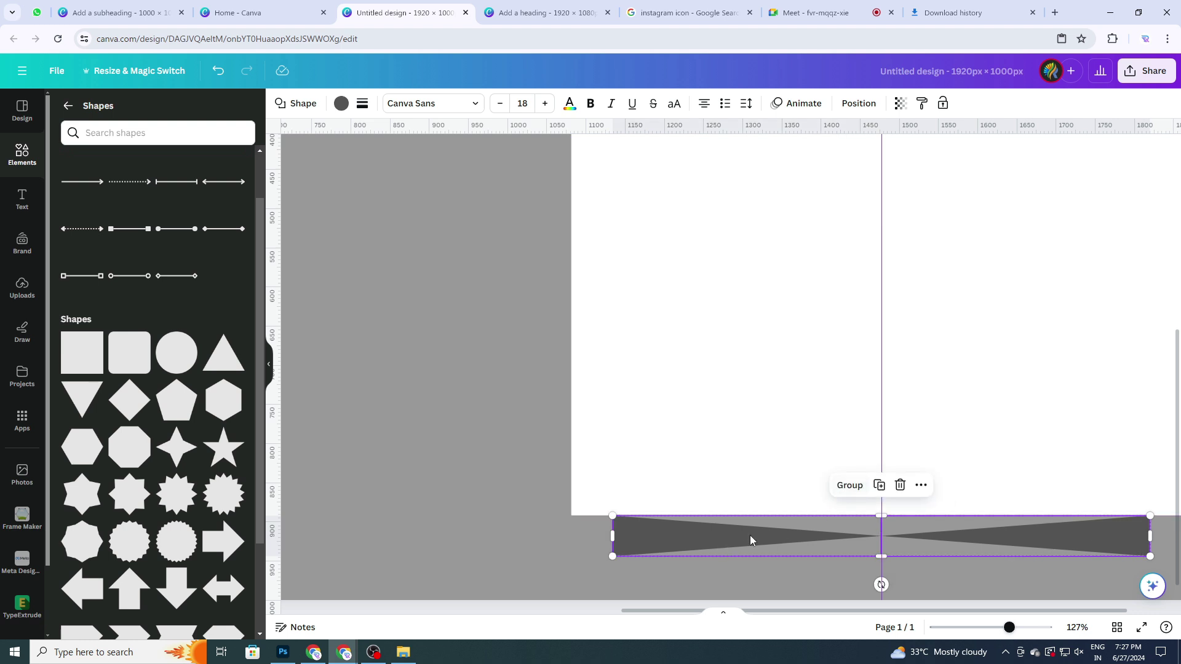
click(845, 490)
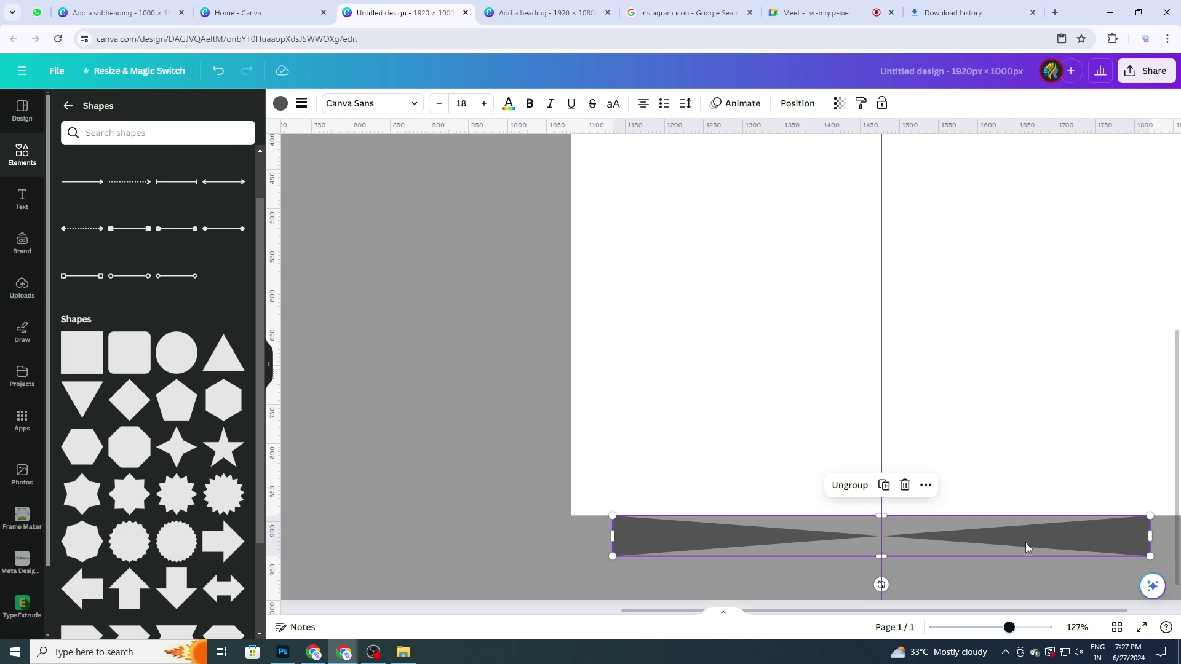
scroll(1018, 540, down, 1)
scroll(1018, 540, down, 3)
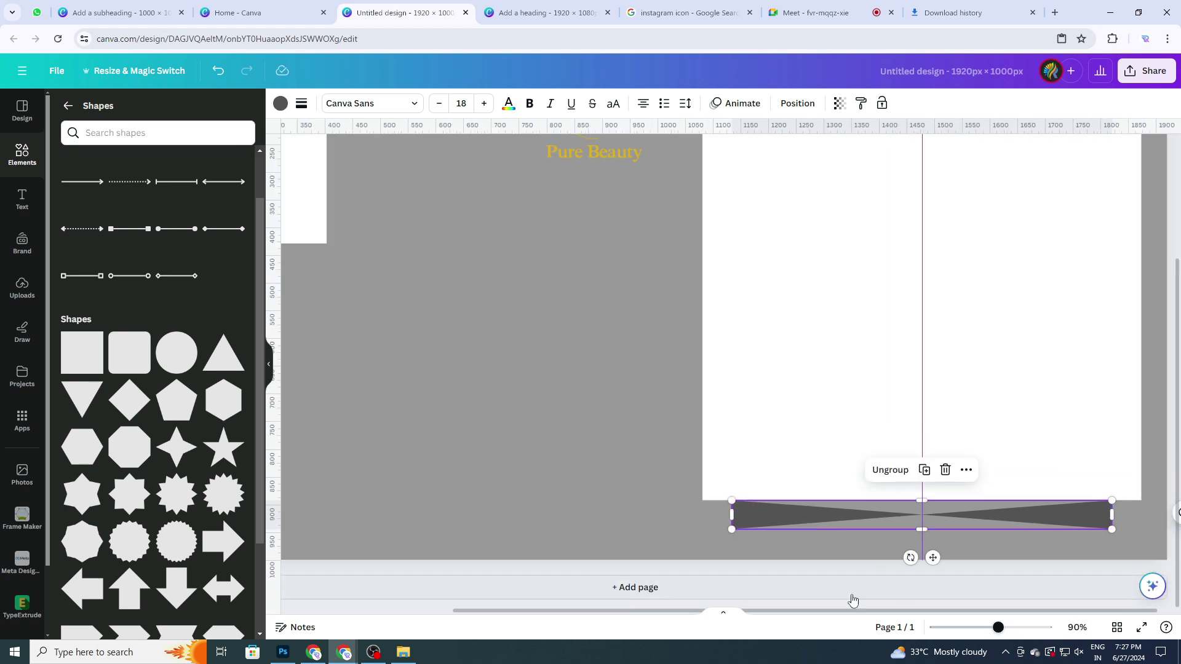
Stretch the grouped triangles upward so they overlap the large white square's lower edge and send them to back.
drag(805, 616, 821, 616)
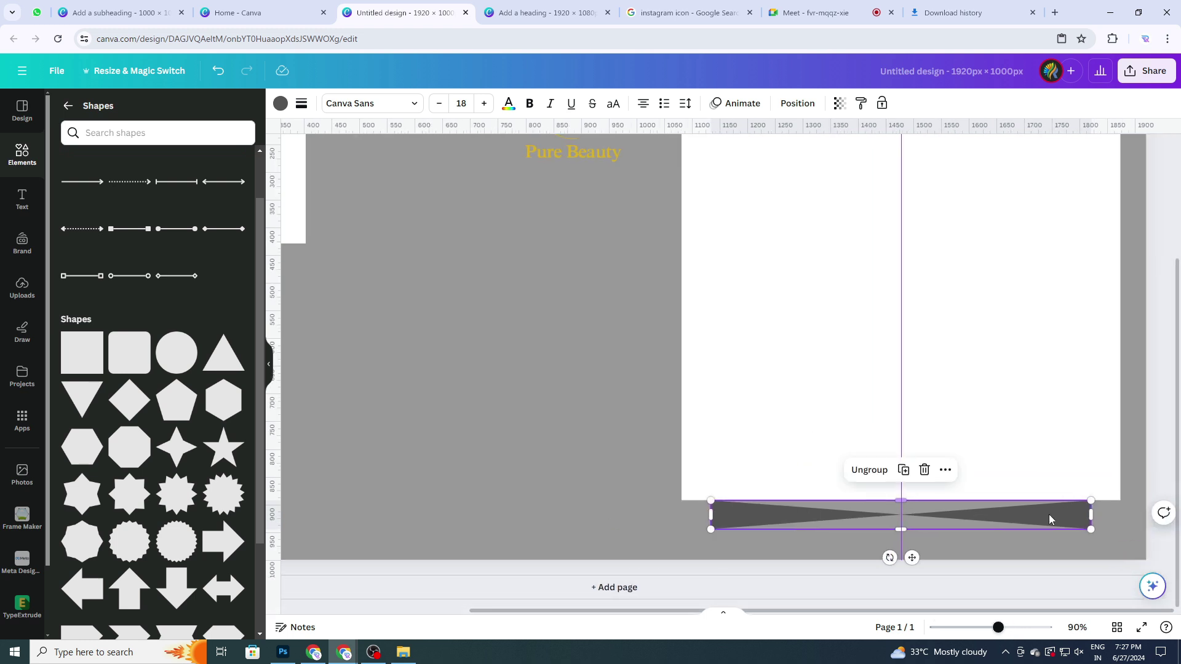
drag(1049, 514, 1051, 511)
drag(905, 496, 903, 474)
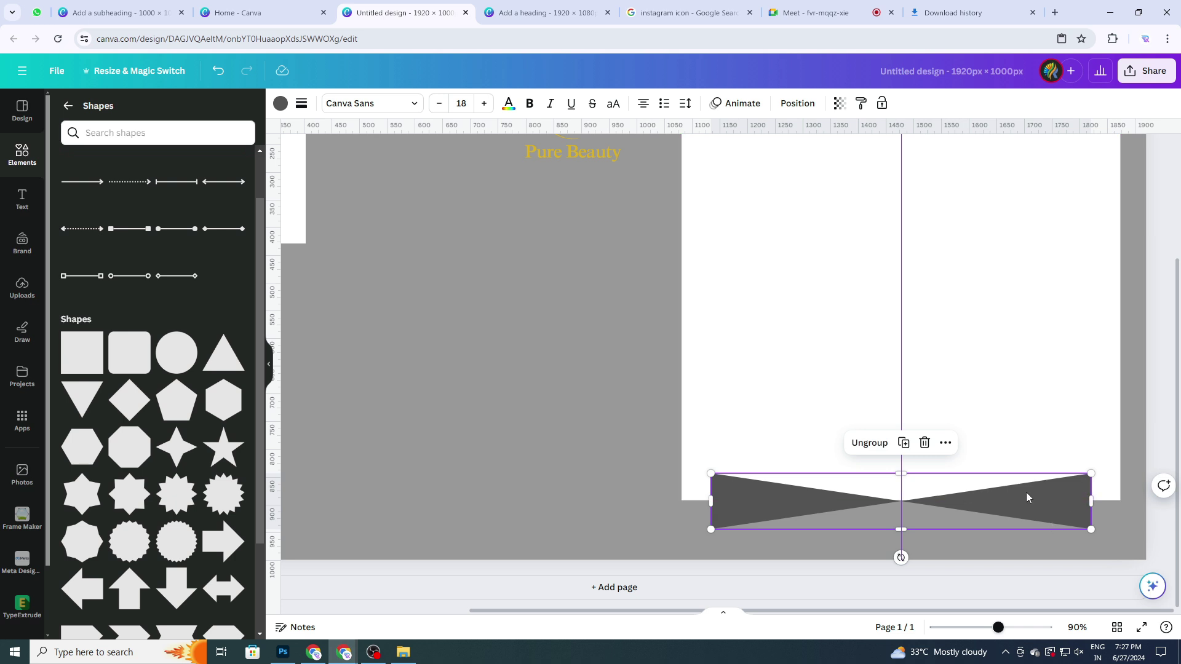
right_click(777, 499)
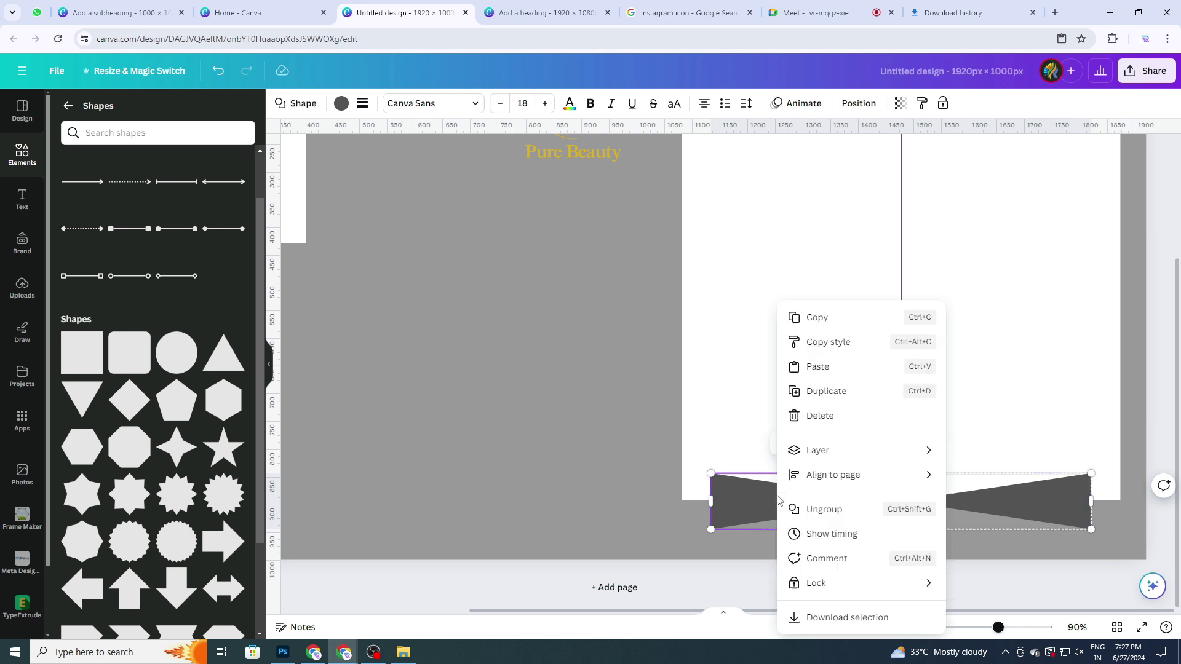
mouse_move(824, 459)
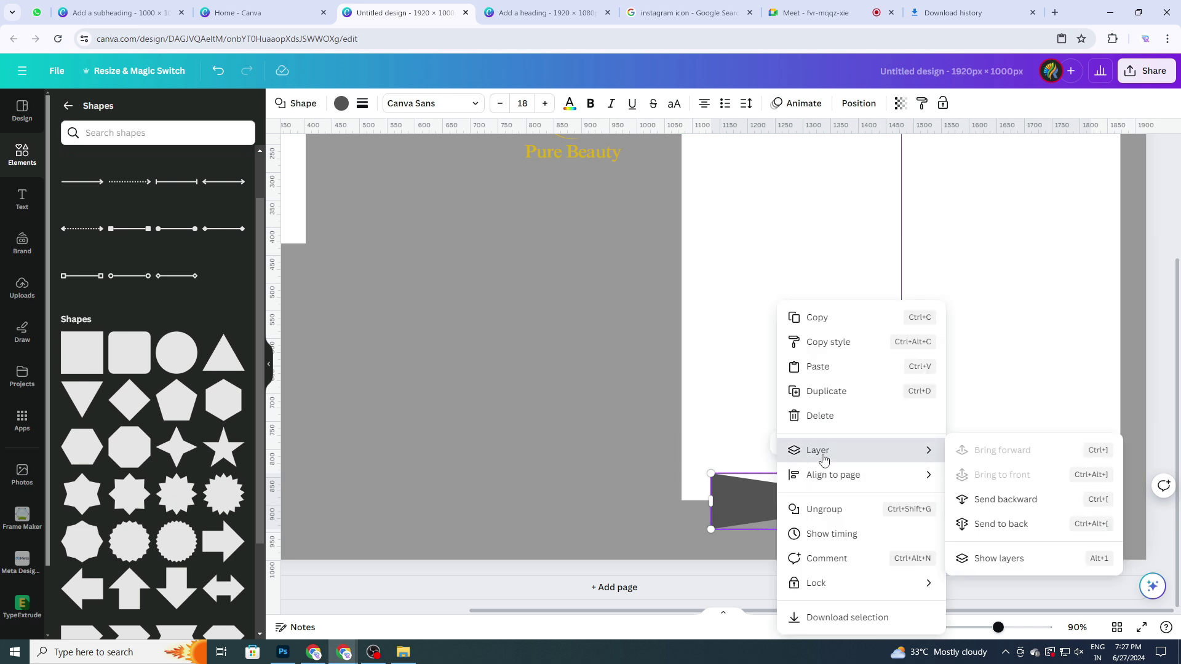
click(991, 528)
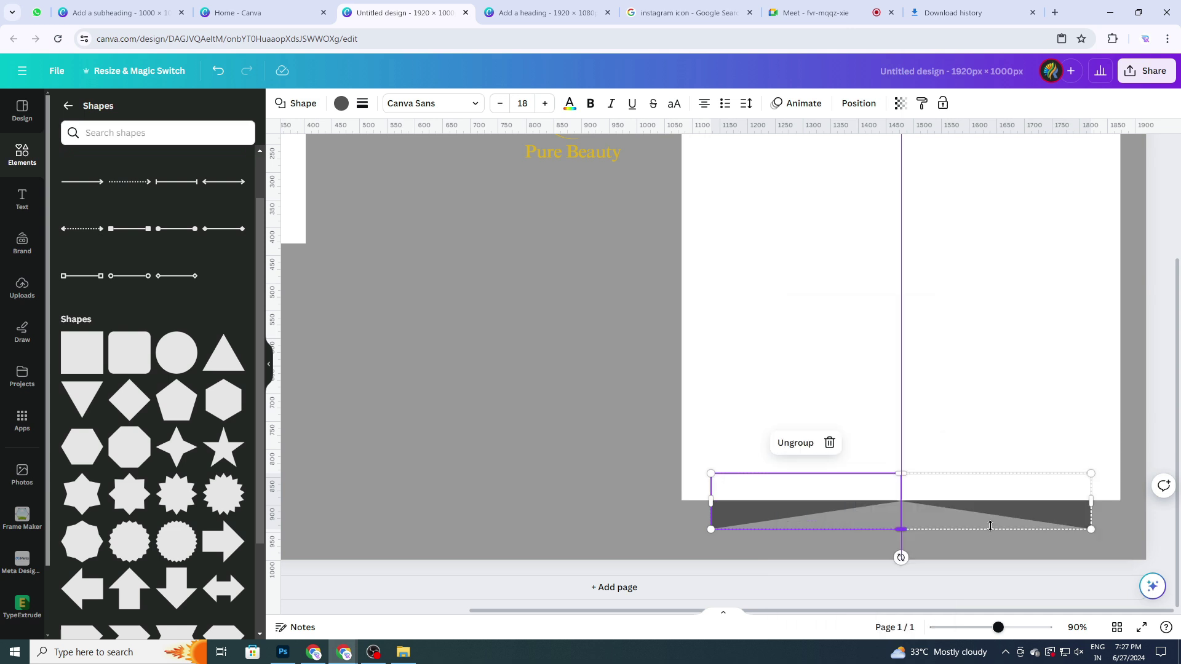
Resize the triangle shadow group beneath the large white square to about 710 × 90 px, keeping the tips near the vertical guide.
drag(1034, 511, 1034, 510)
drag(909, 530, 909, 522)
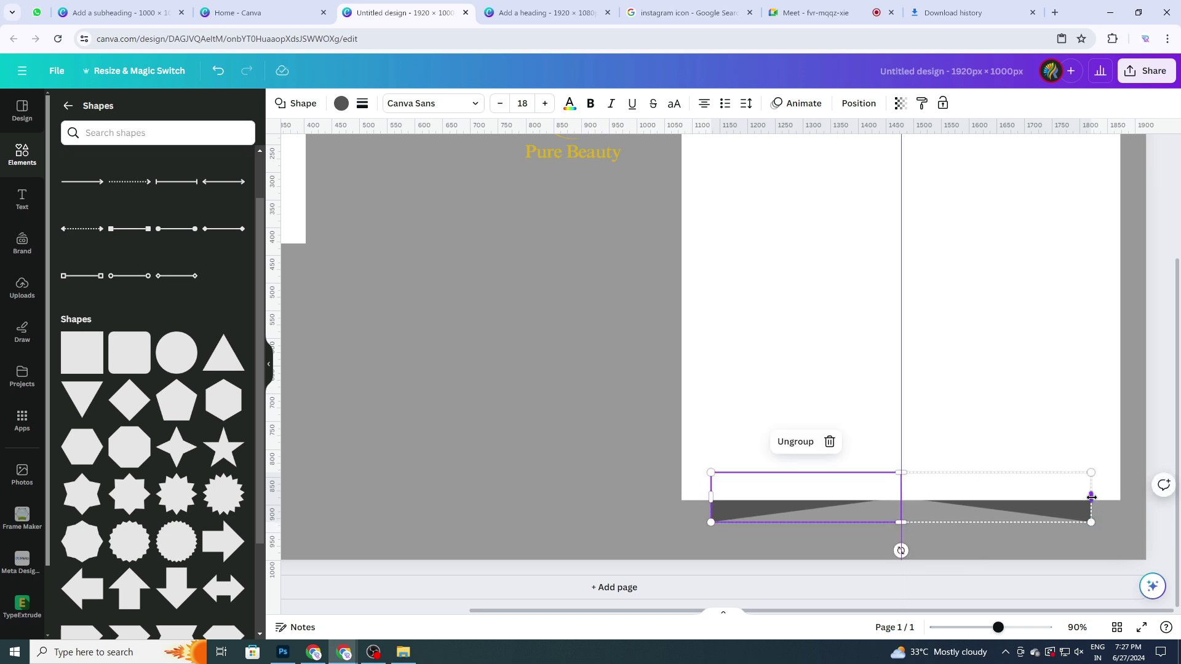
drag(1093, 497, 1043, 511)
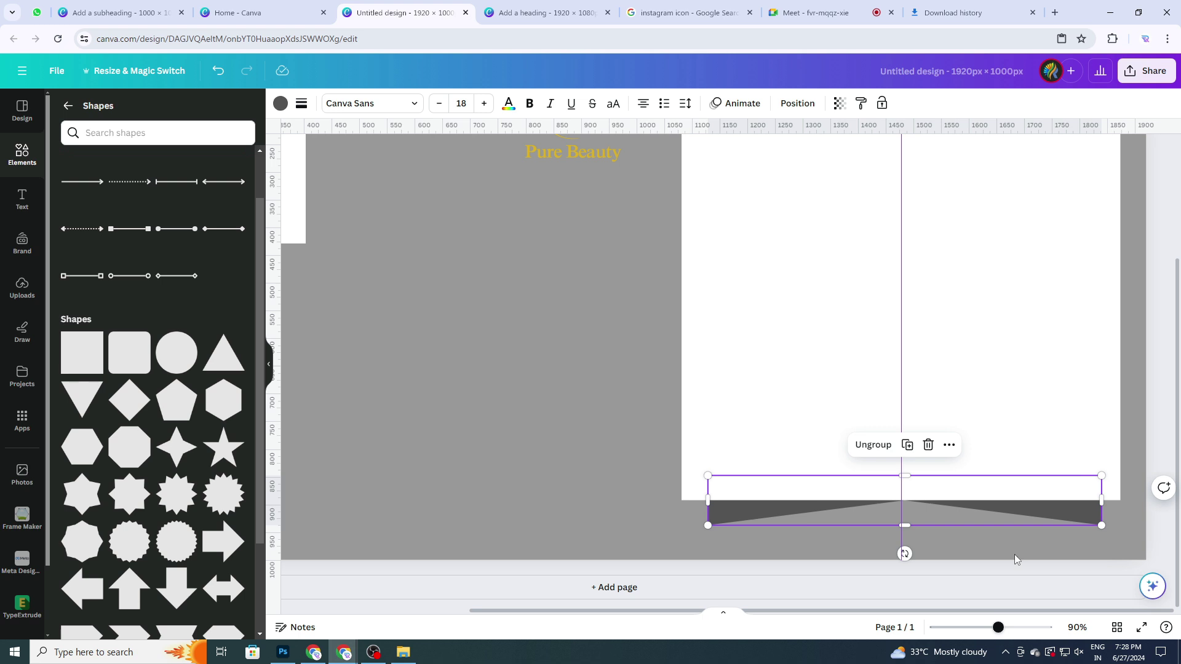
click(1015, 555)
click(739, 513)
drag(740, 512, 740, 511)
click(369, 349)
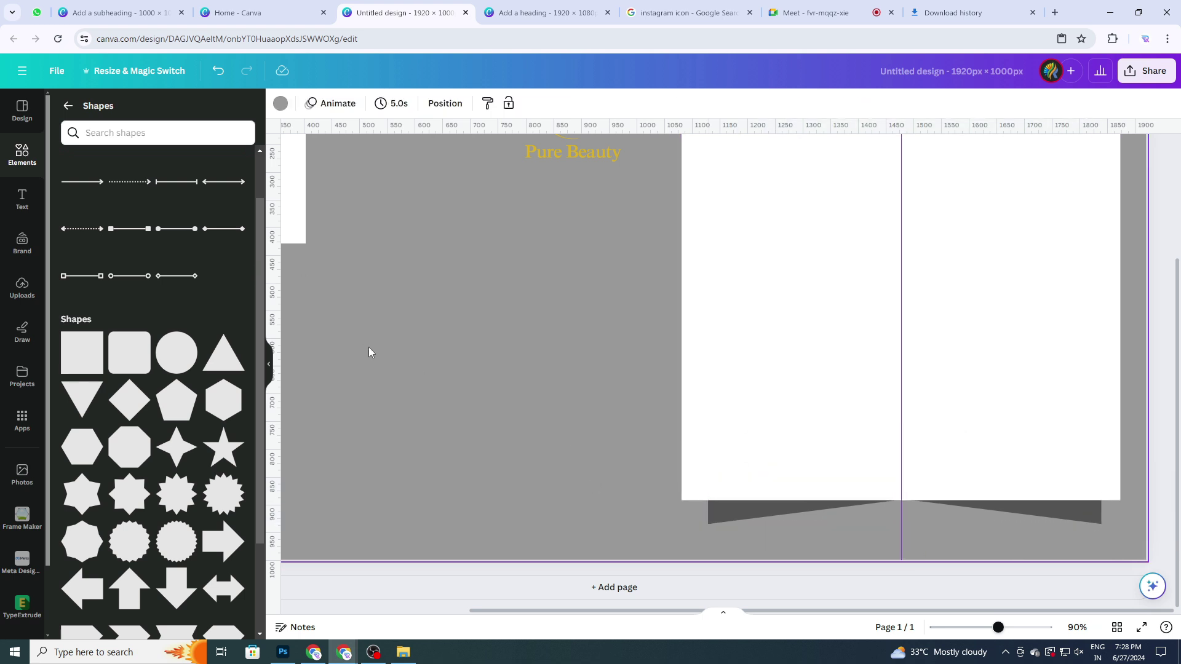
key(ctrl+alt+0)
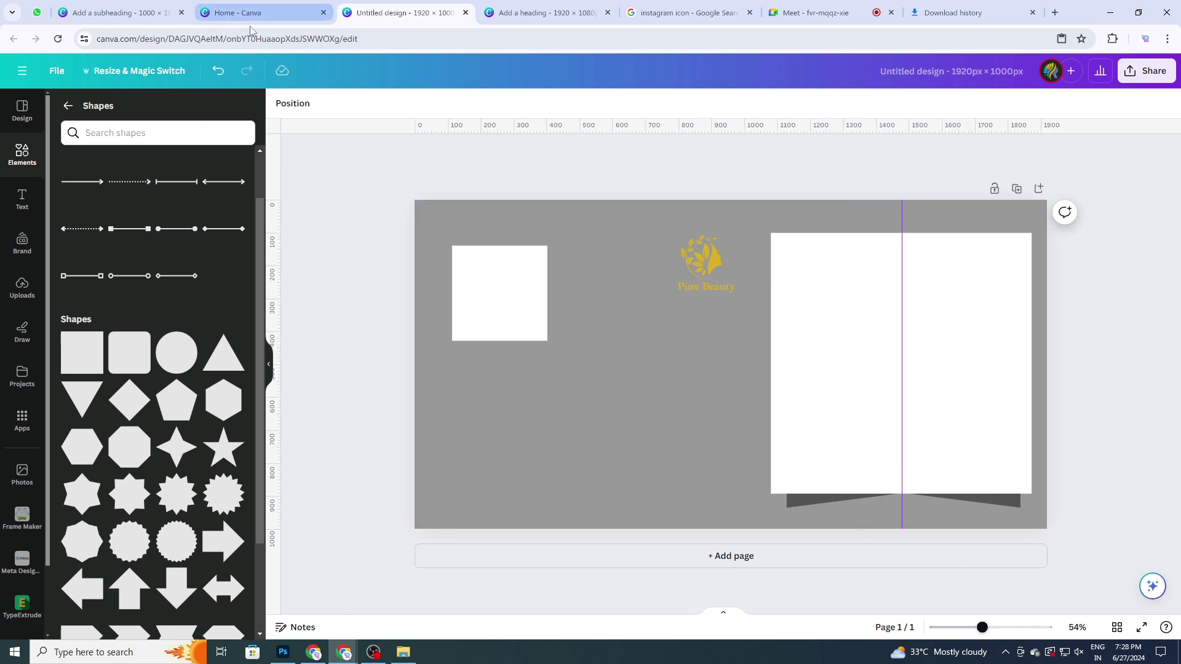
Switch to the Google Meet call to check the in-call messages, and return to the 1920 × 1000 px design.
click(795, 12)
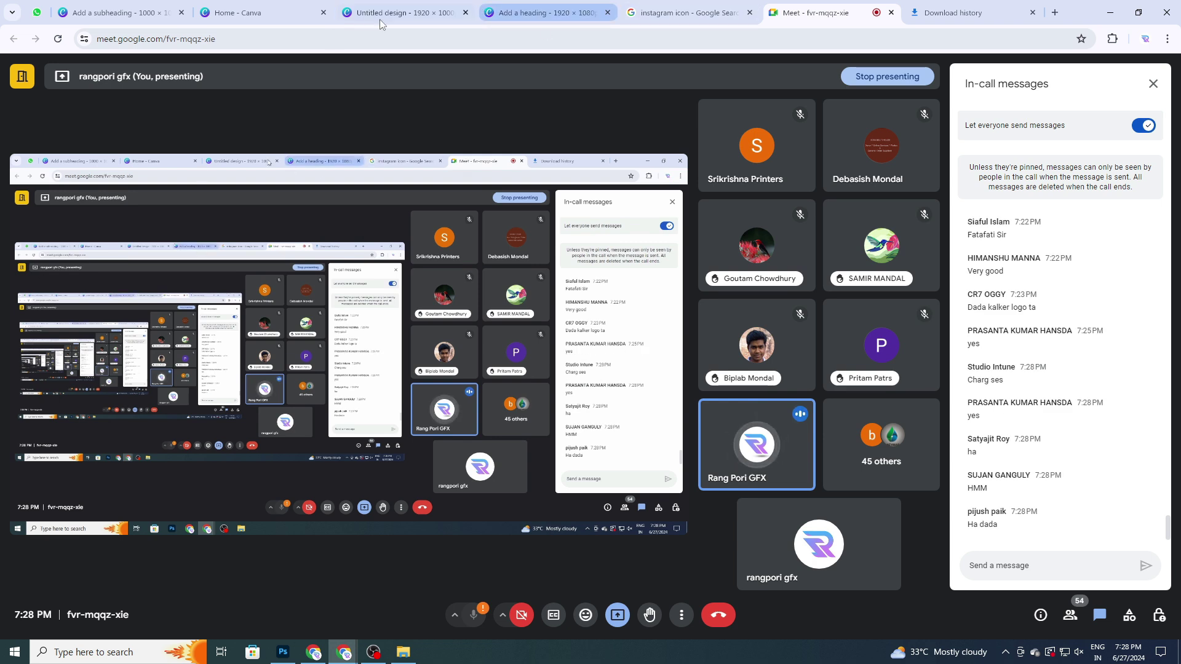
click(400, 14)
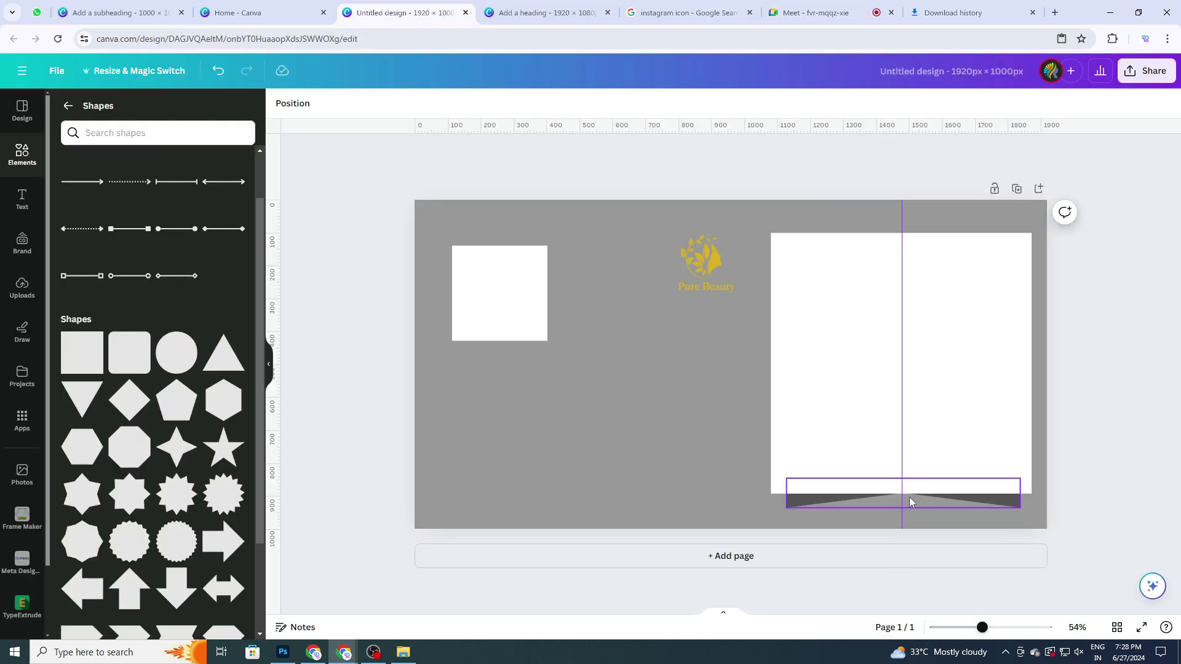
Duplicate the grouped triangle shadow of the large square and place the copy on the grey area below the small square.
scroll(1094, 492, up, 2)
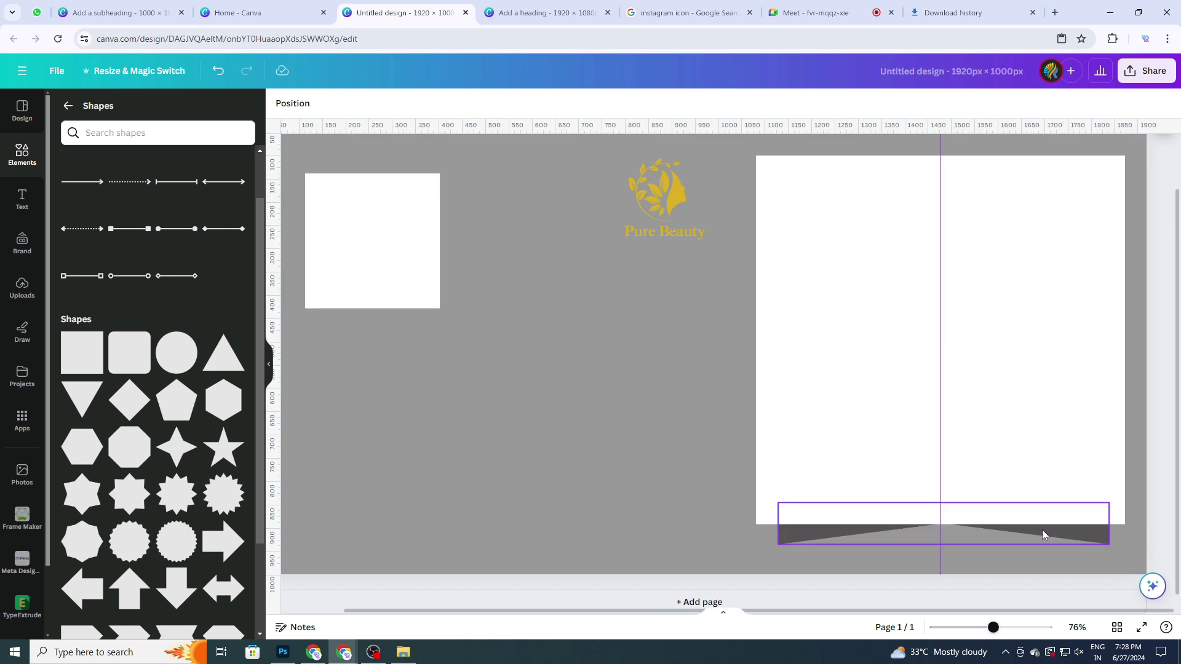
click(1043, 530)
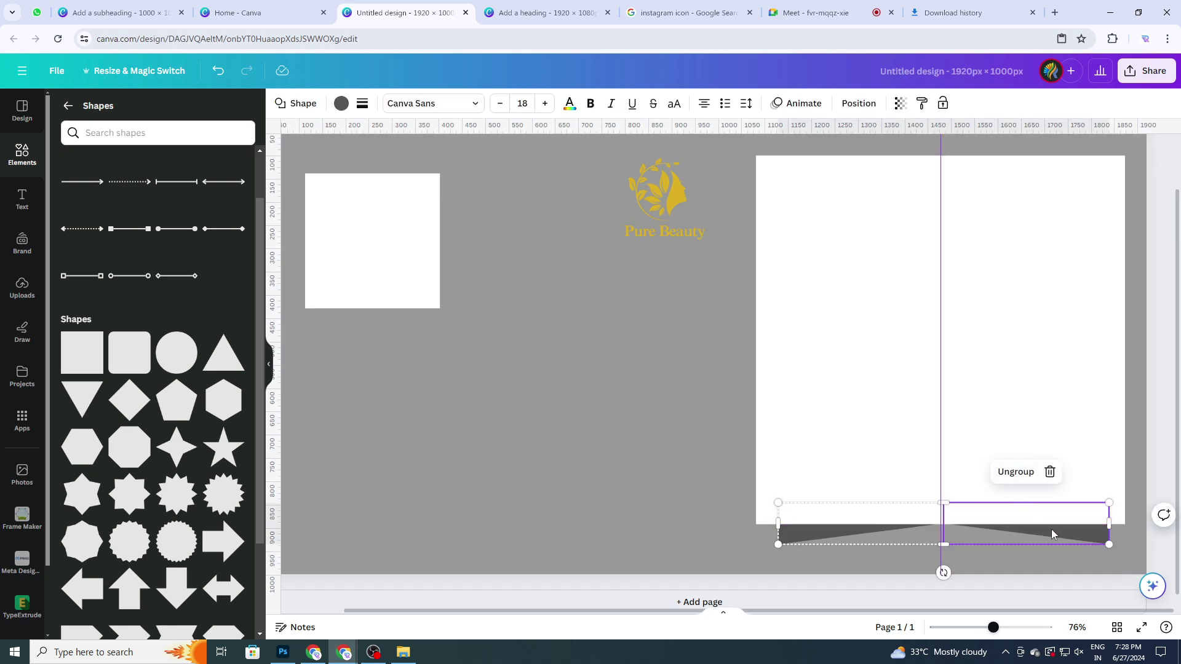
drag(1072, 534, 627, 475)
scroll(865, 332, down, 3)
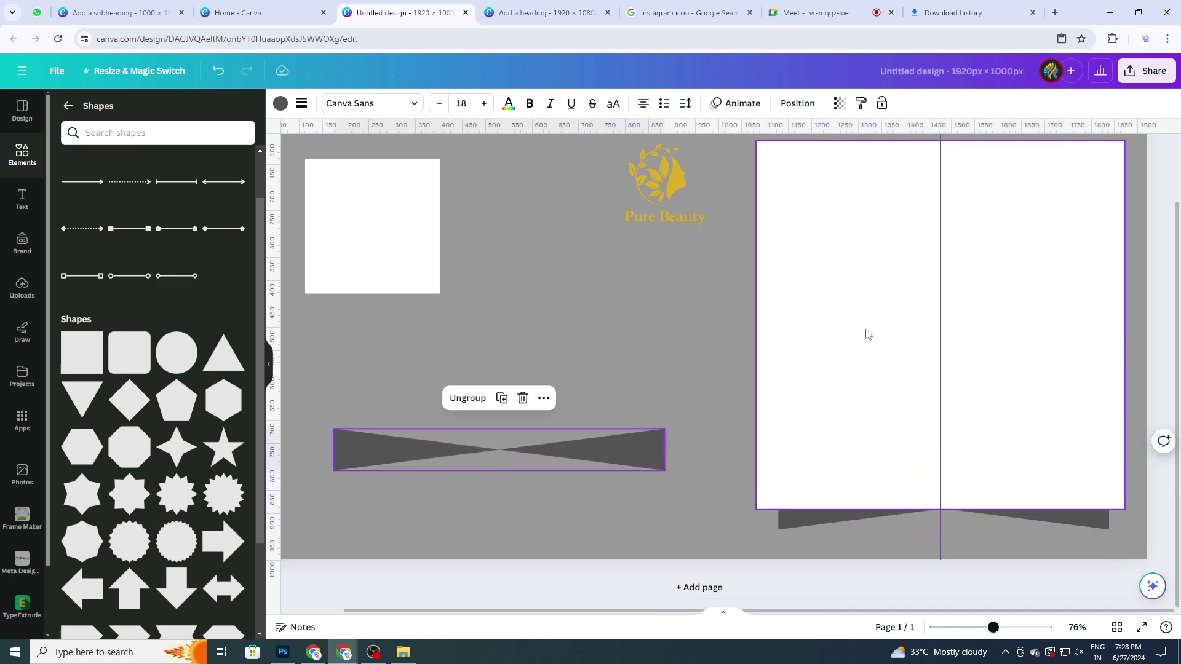
Move the Pure Beauty logo onto the large white square, just beyond the vertical guide.
click(696, 246)
drag(696, 246, 1013, 293)
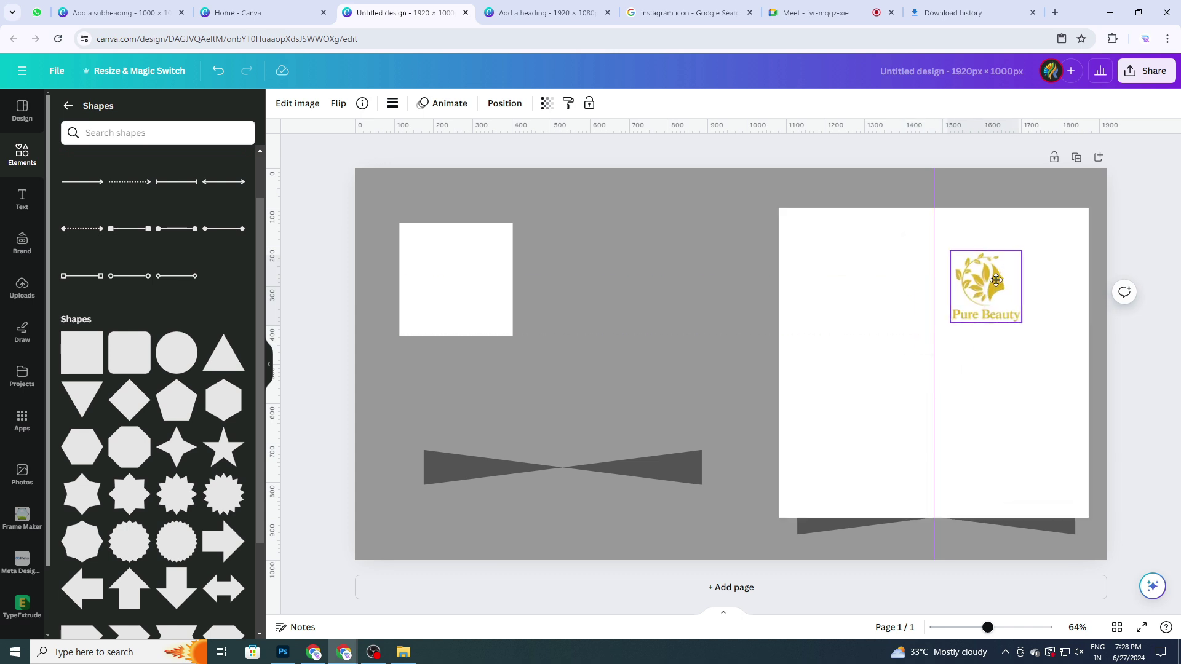
click(619, 475)
Resize the small white square to about 245 px beside the large one, its top aligned to a horizontal guide at about 100 px.
drag(466, 276, 711, 258)
scroll(768, 309, up, 2)
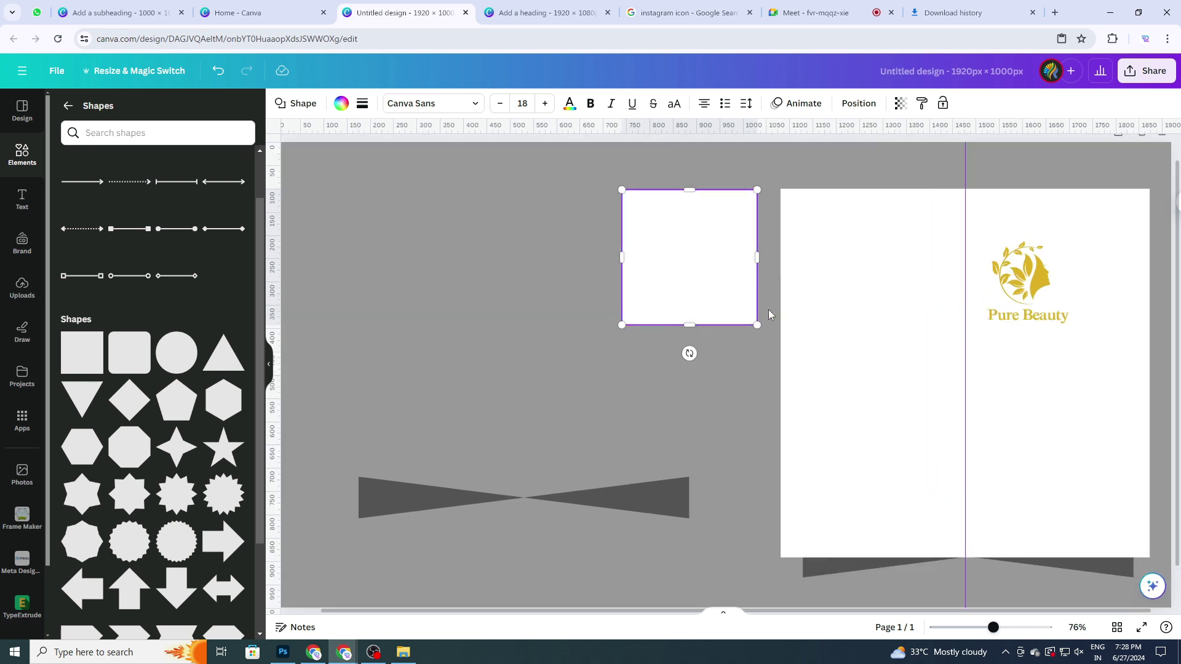
scroll(768, 309, up, 2)
drag(755, 329, 730, 303)
drag(687, 237, 695, 235)
drag(768, 128, 769, 171)
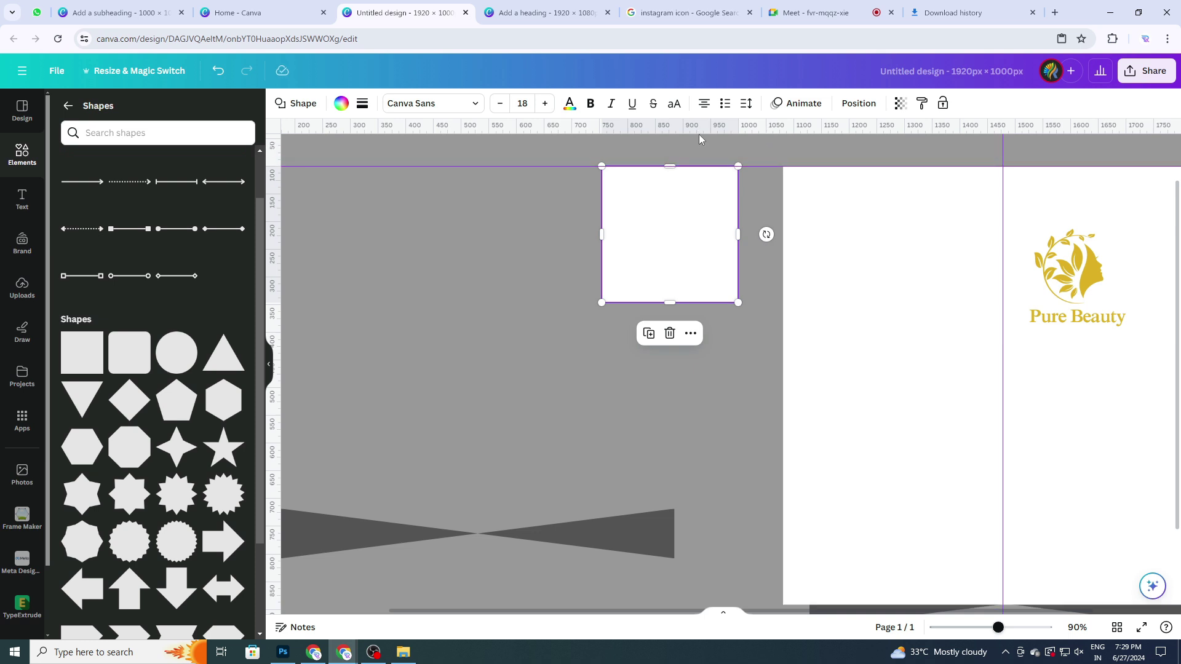
Set the copied triangle group against the small white square's lower edge and ungroup it.
ctrl+scroll(759, 322, down, 3)
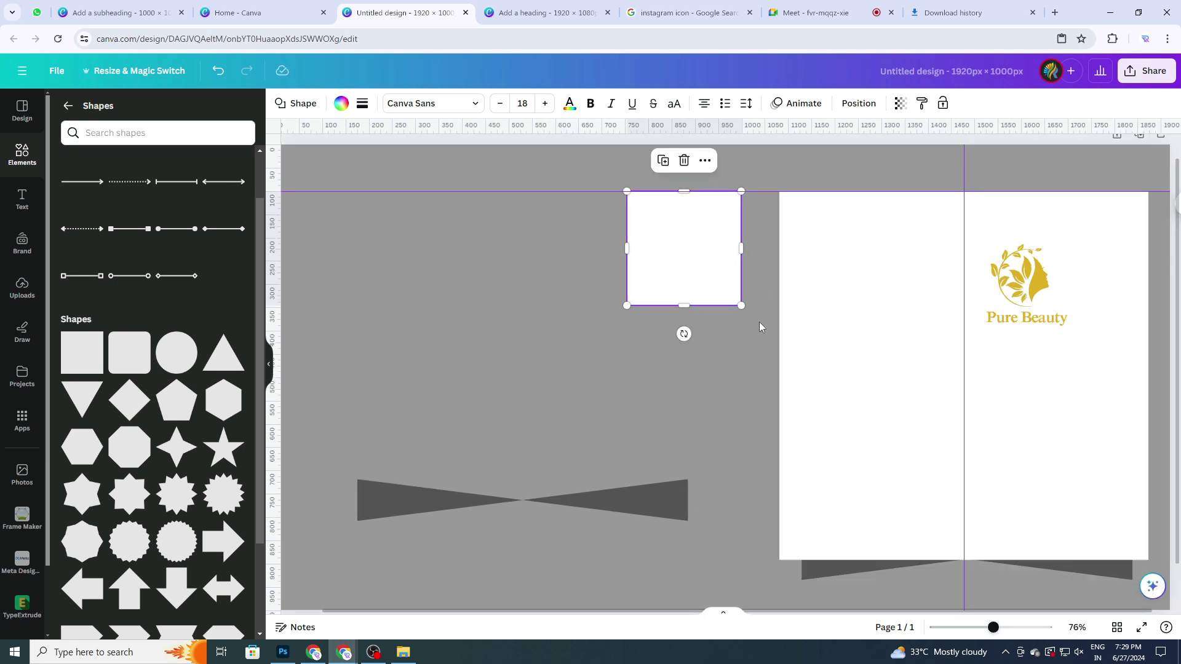
drag(648, 471, 733, 313)
ctrl+scroll(769, 309, up, 5)
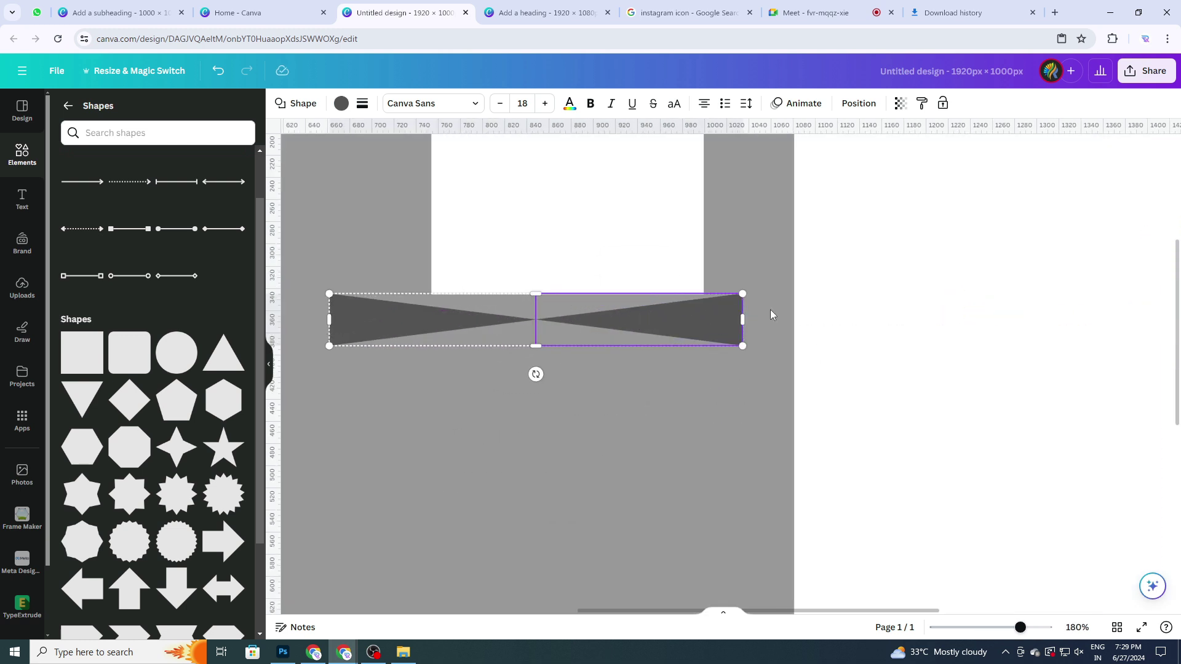
click(616, 265)
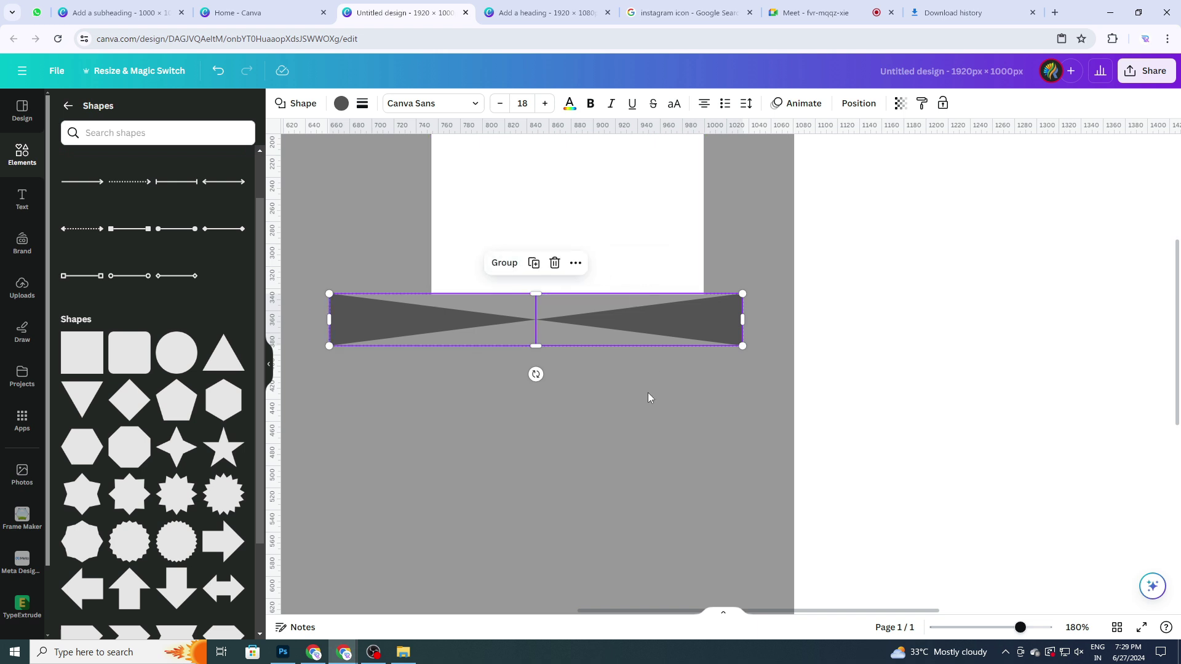
Reduce the left triangle's height to about 24 px and delete the right triangle.
click(479, 336)
drag(432, 293, 432, 319)
click(591, 322)
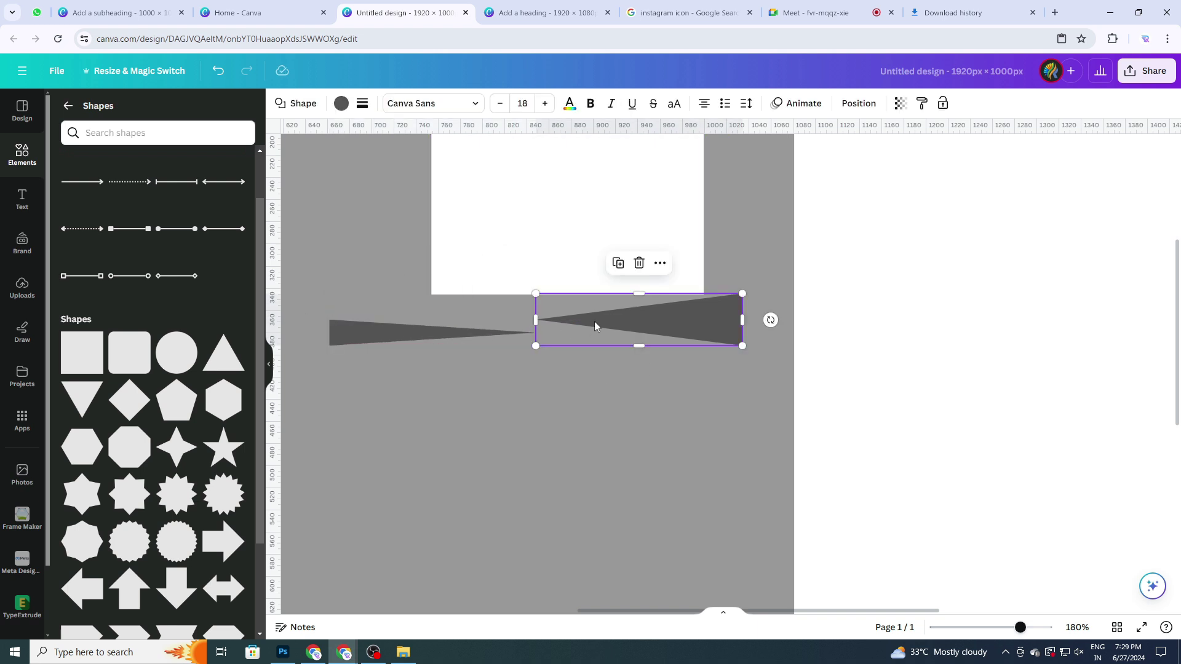
key(Delete)
Set the triangle under the small square's edge, narrow it to about 113 px and place a 180° rotated copy facing it.
drag(400, 335, 520, 310)
drag(654, 307, 577, 309)
drag(496, 308, 646, 308)
click(489, 265)
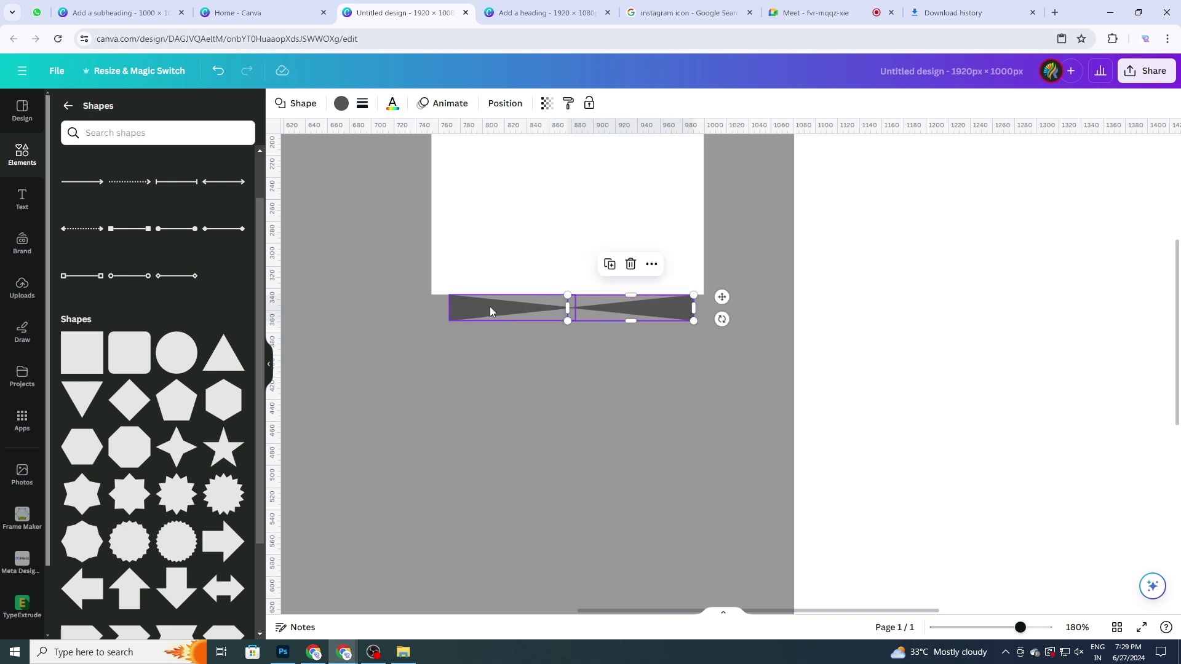
Select both small triangles, raise them to overlap the small white square's lower edge and send them to back.
shift+click(489, 310)
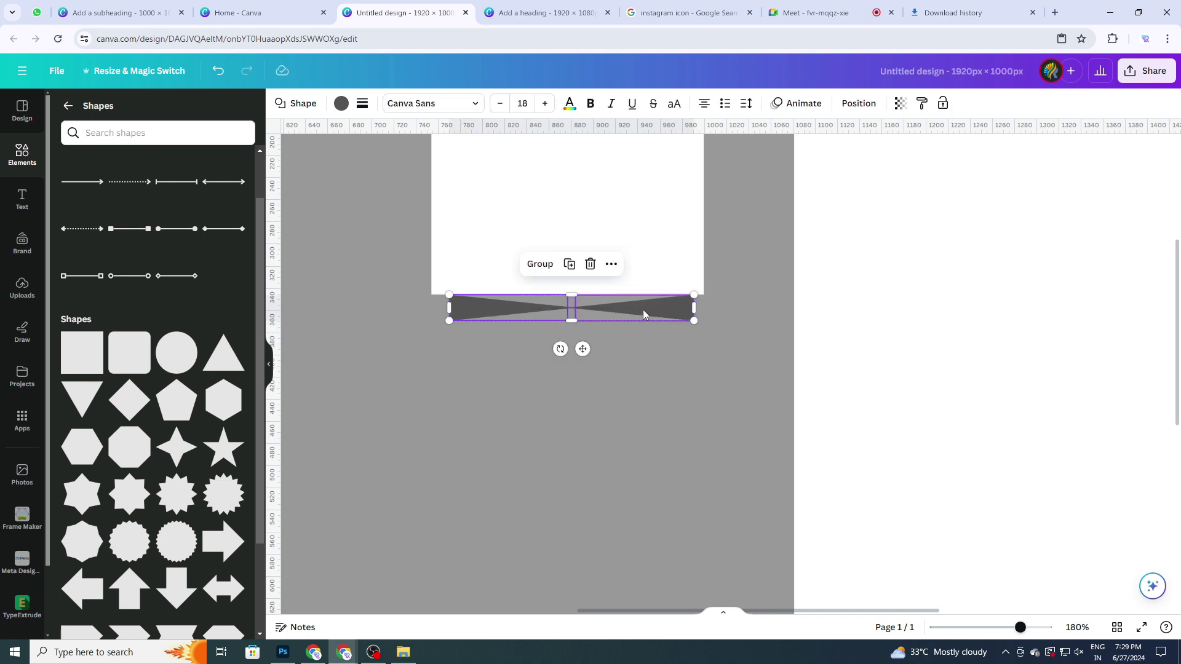
drag(643, 308, 642, 298)
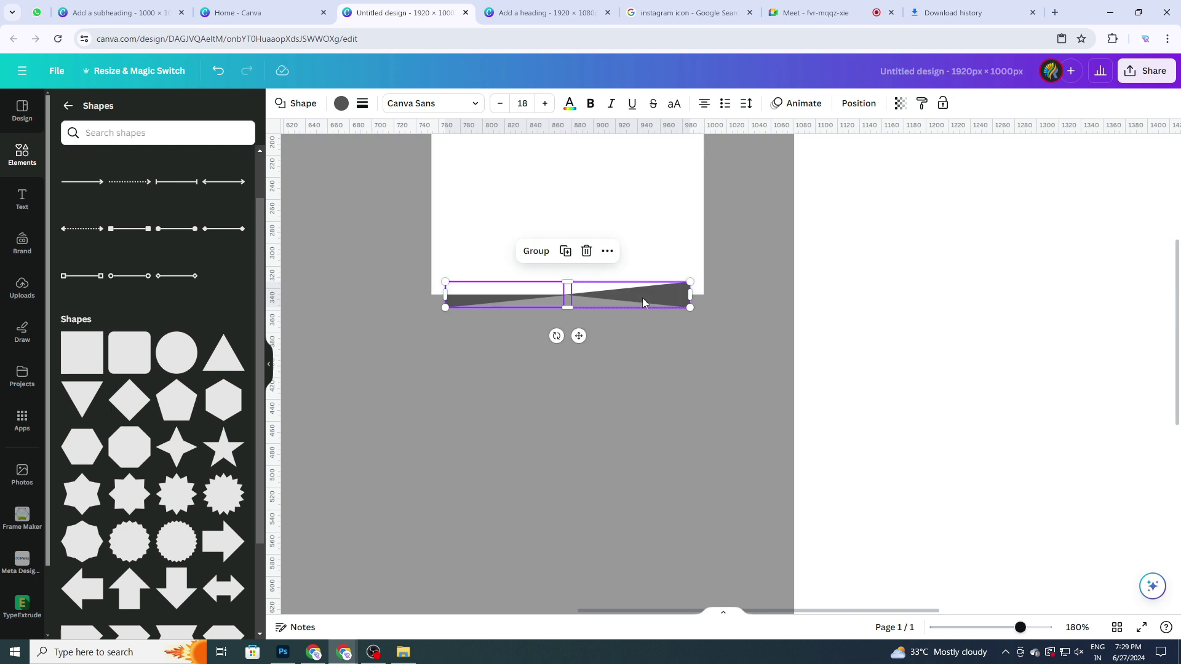
right_click(643, 300)
mouse_move(758, 454)
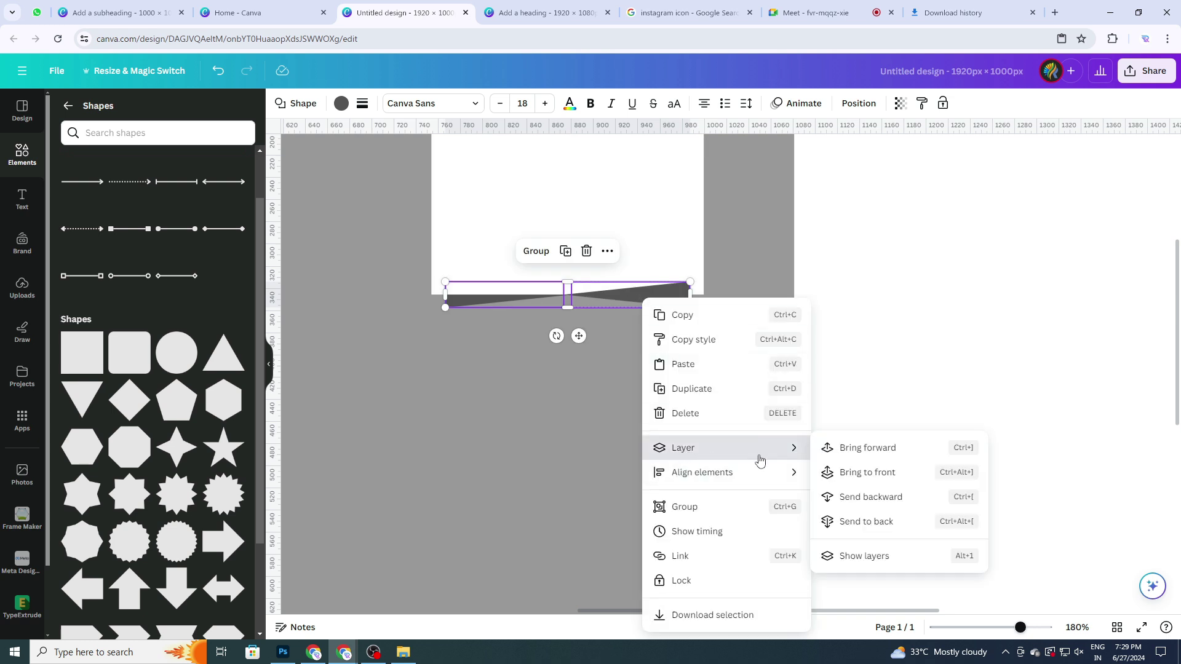
click(860, 521)
click(668, 400)
Enlarge both small triangles in height so the shadow reaches about 20 px below the small white square.
click(633, 303)
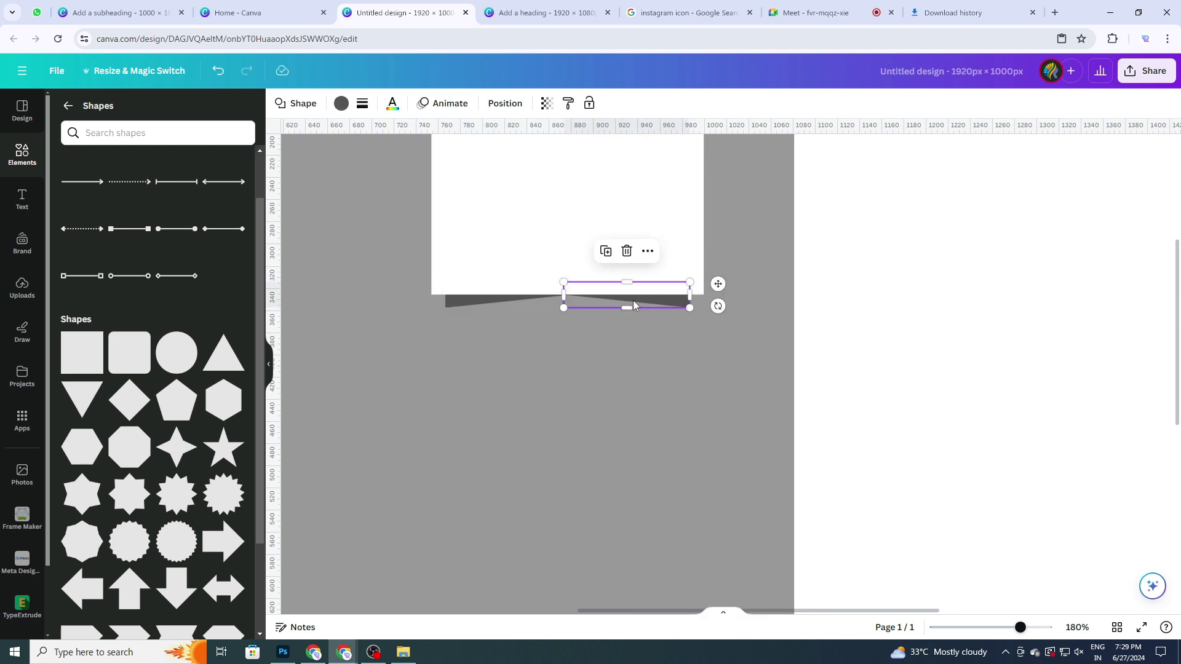
shift+click(500, 301)
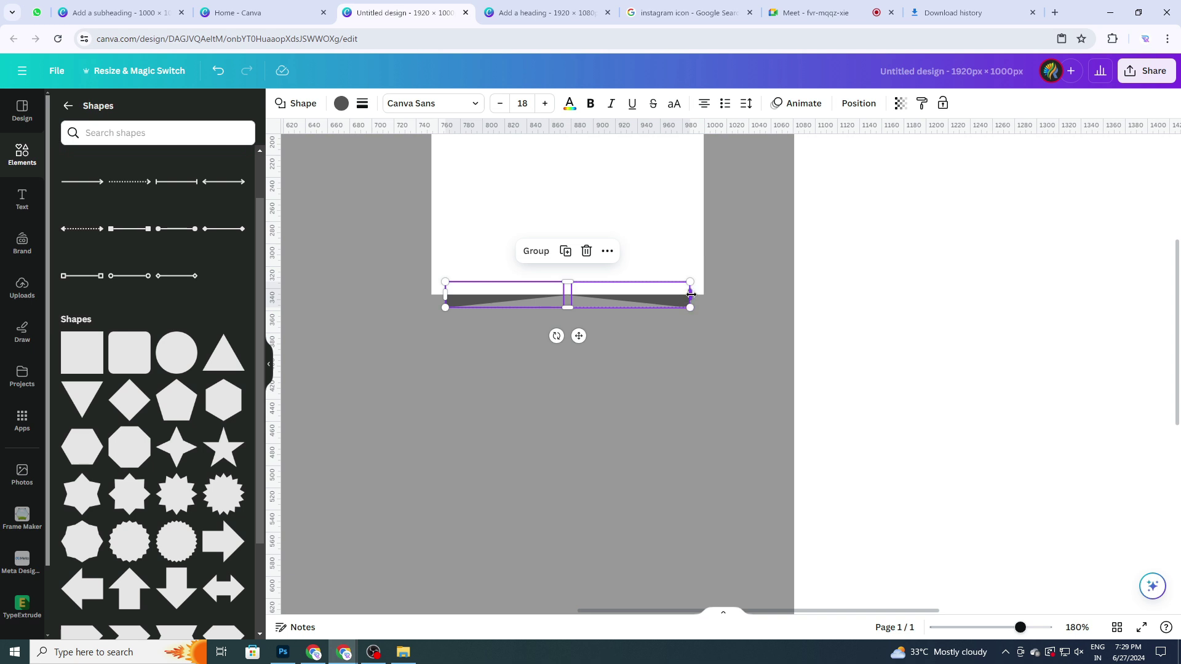
drag(571, 309, 564, 272)
click(631, 359)
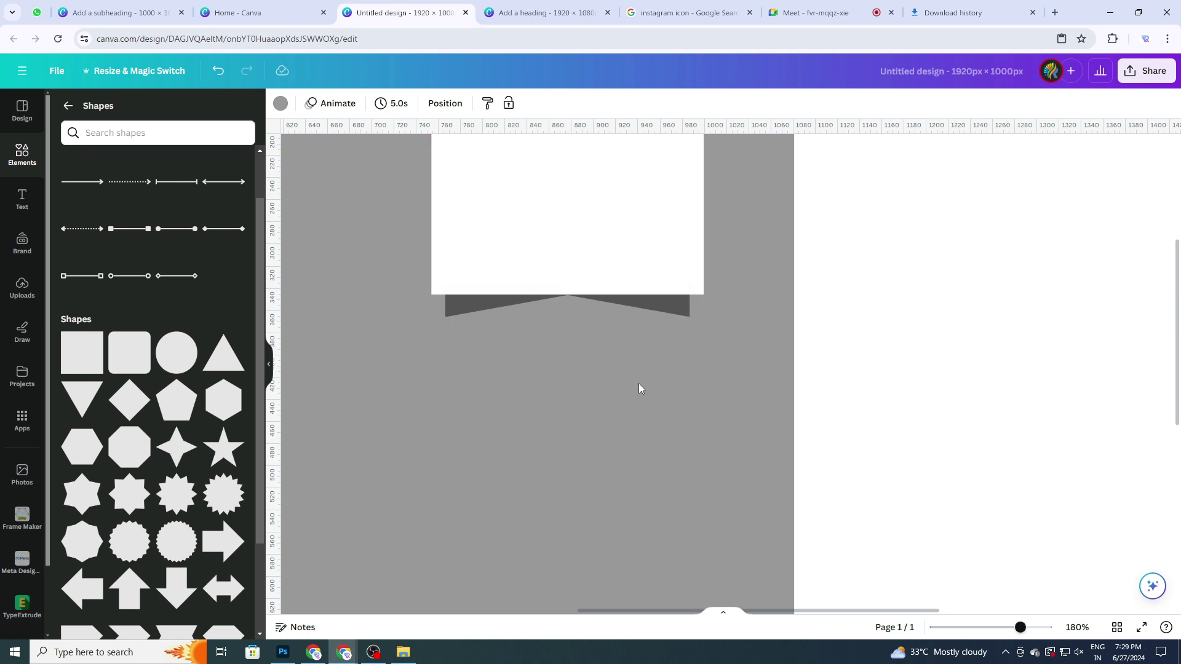
scroll(638, 383, down, 5)
scroll(638, 382, down, 4)
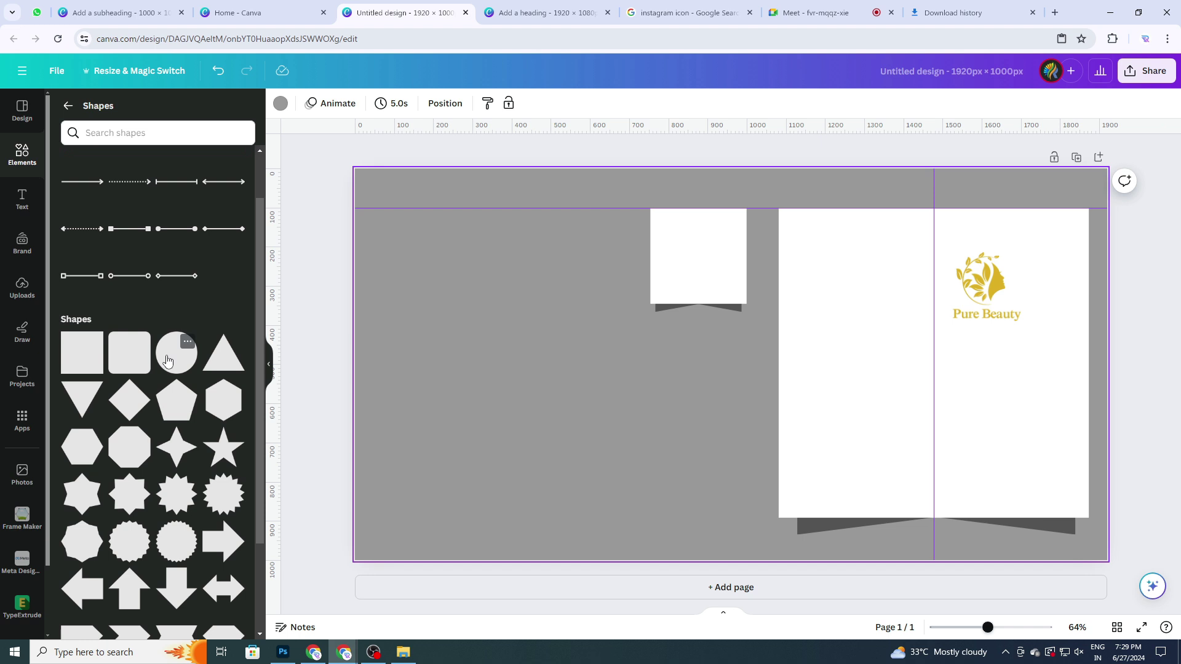
Add a circle about 300 px in diameter and place it below the small white square.
click(167, 361)
click(606, 482)
drag(717, 398, 653, 406)
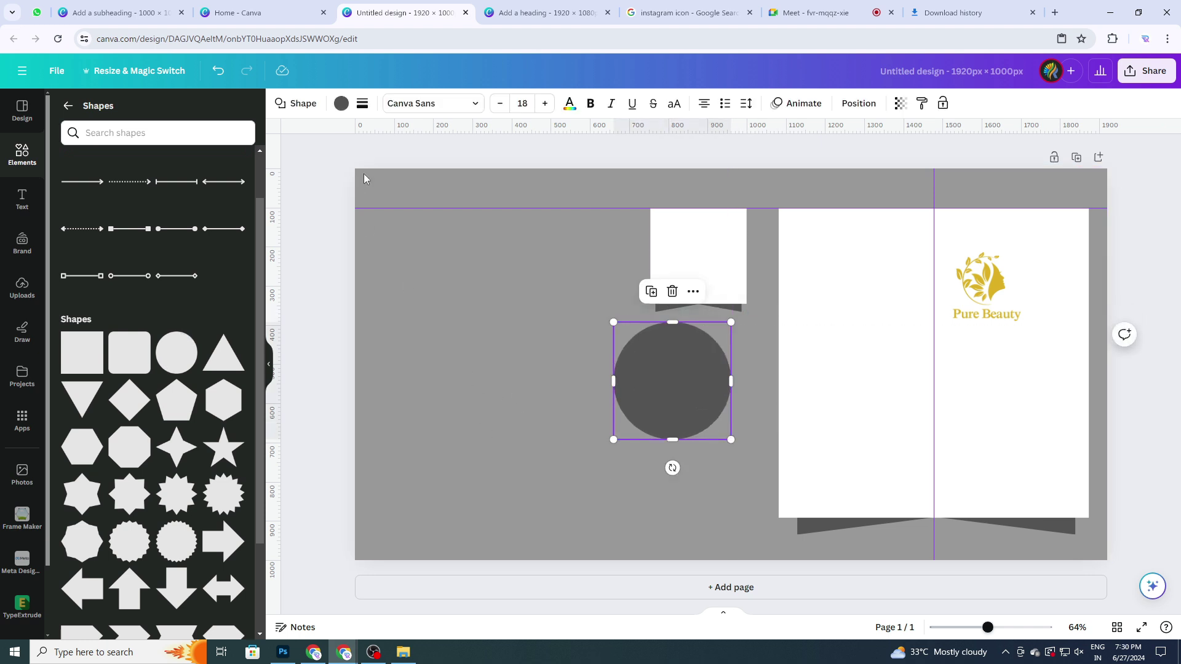
Recolour the circle below the small white square with the grey sampled from the page background (#999999).
click(341, 104)
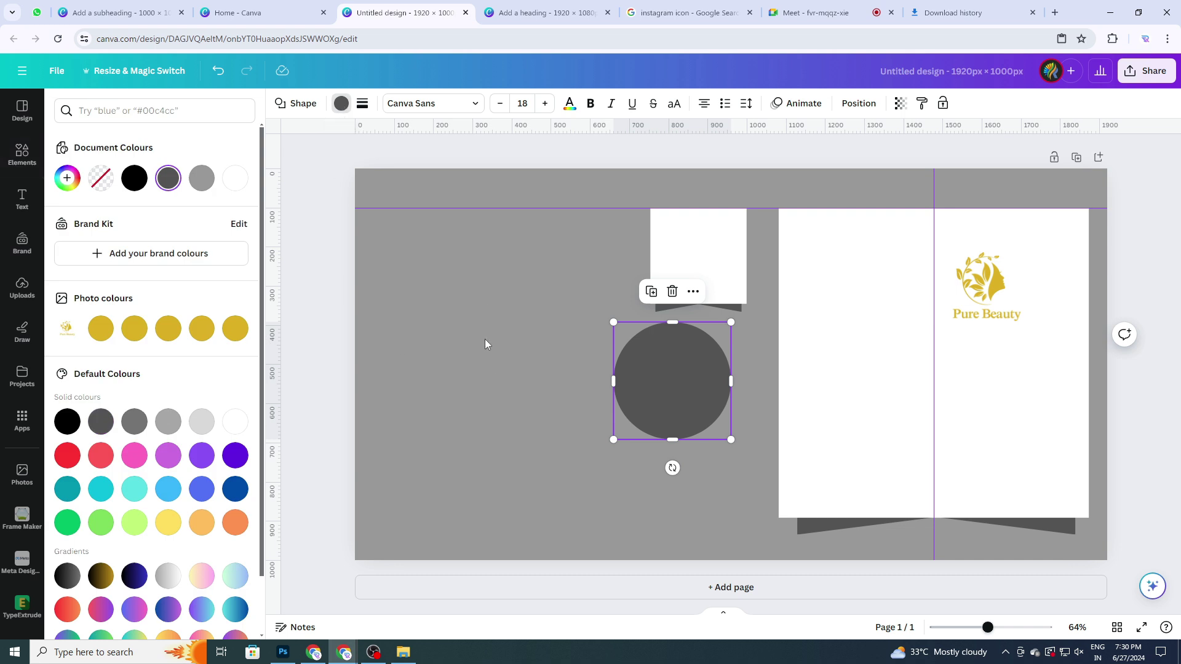
click(66, 178)
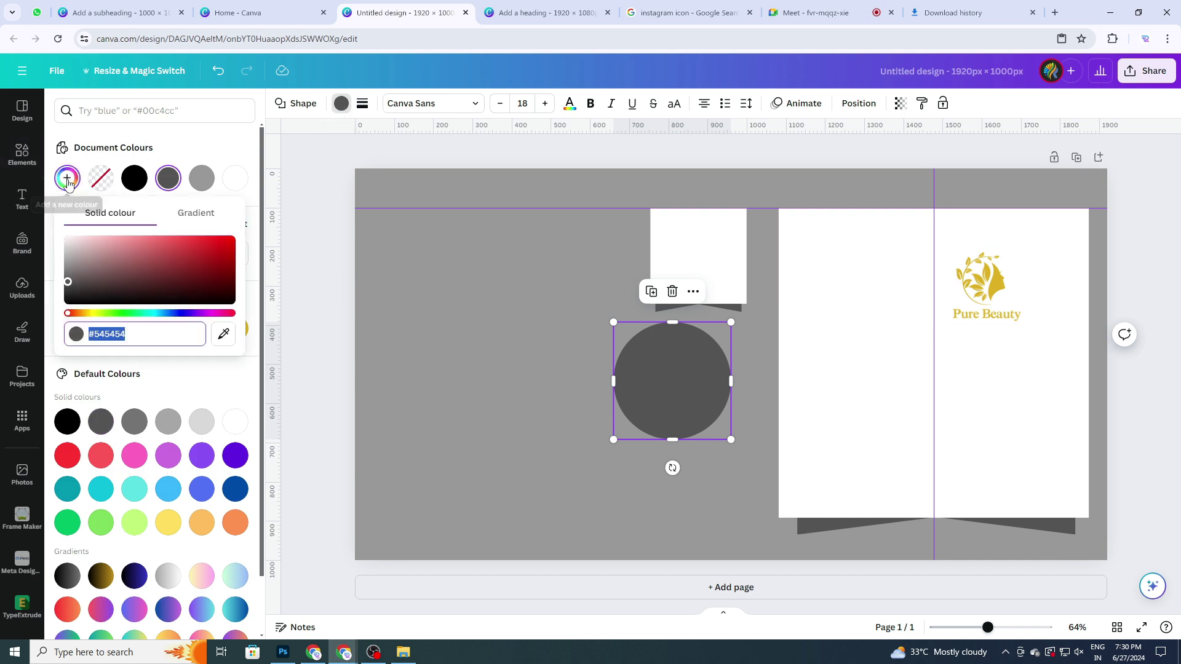
click(225, 342)
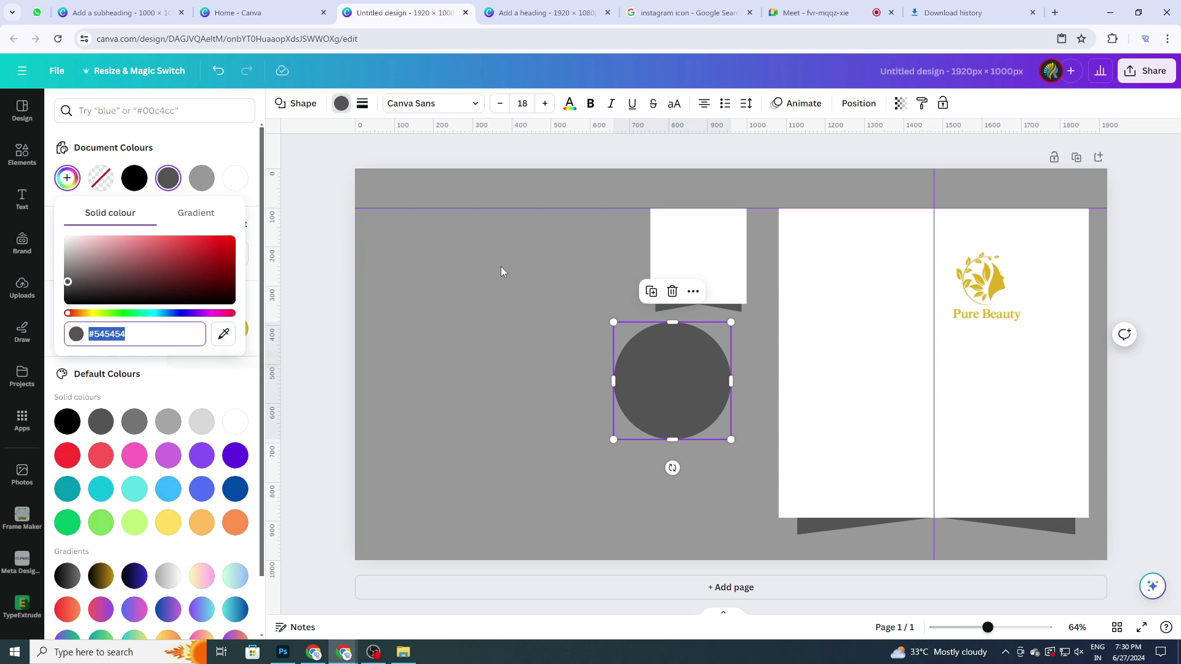
click(670, 402)
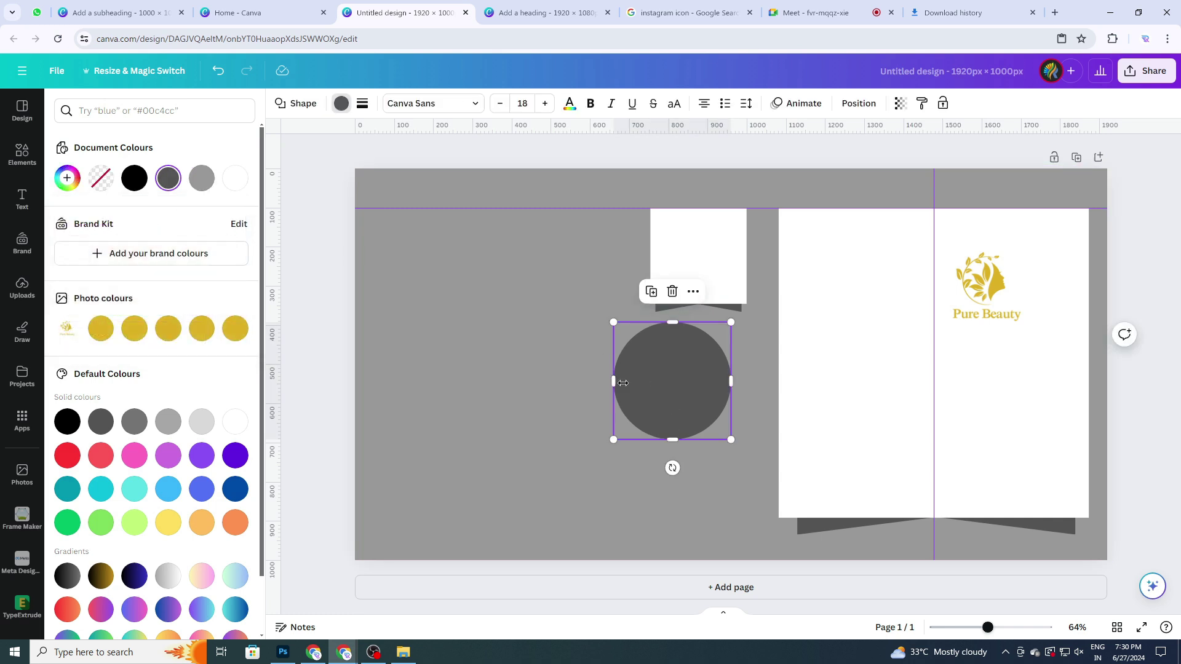
click(342, 106)
click(342, 107)
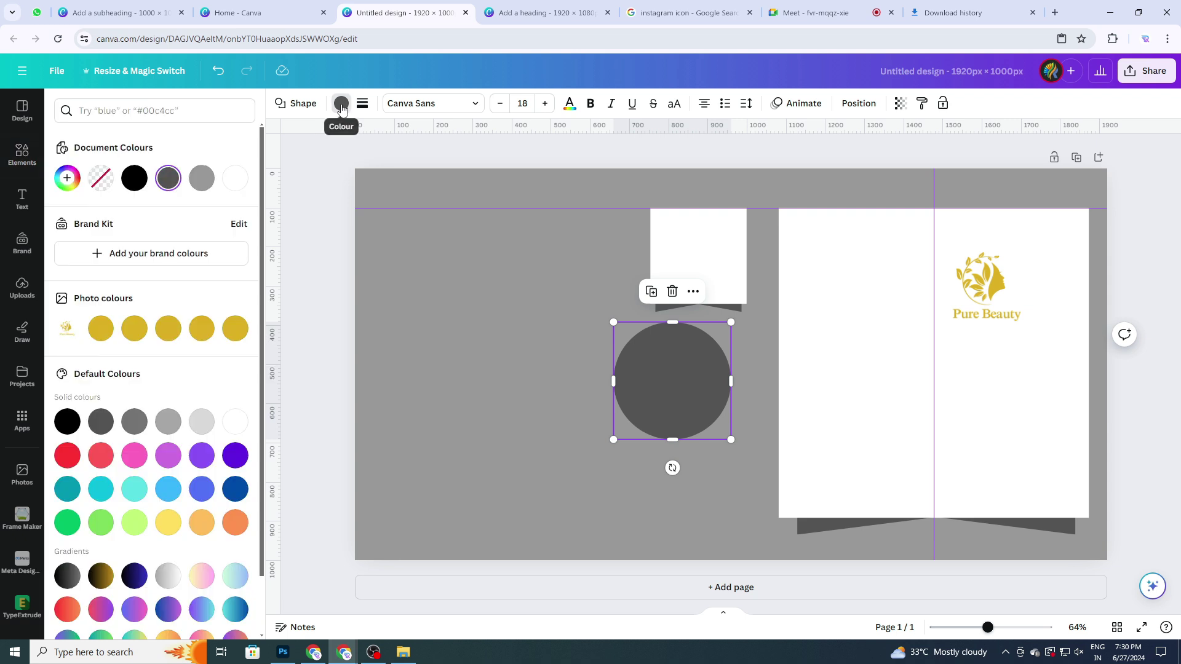
click(65, 180)
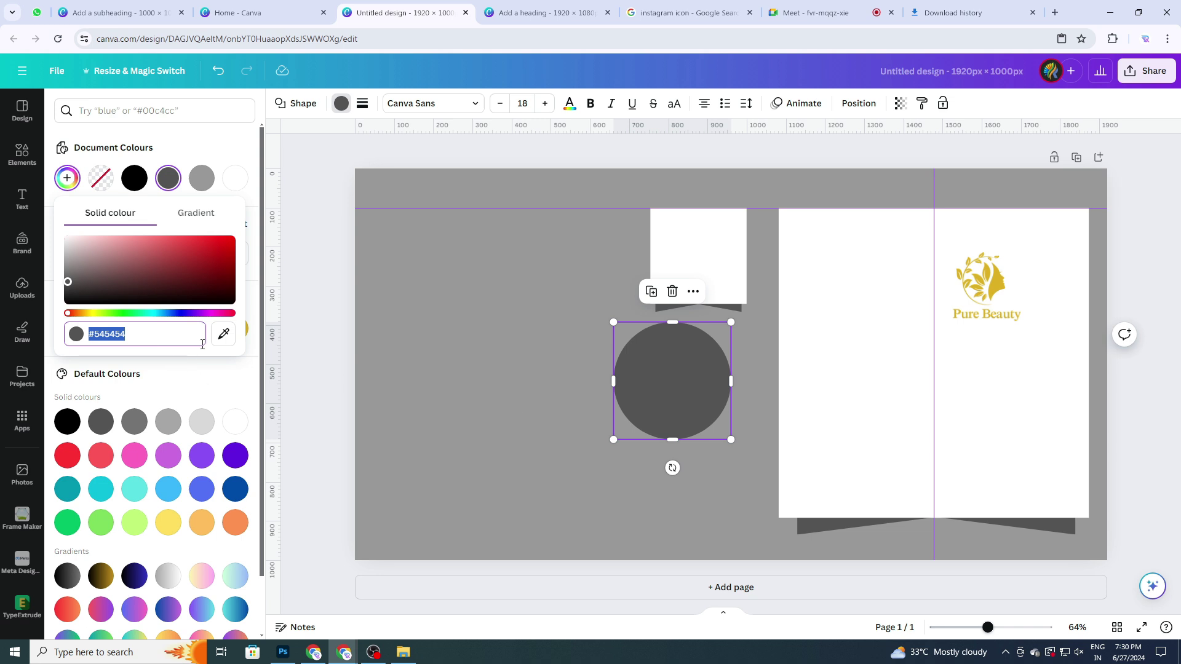
click(223, 333)
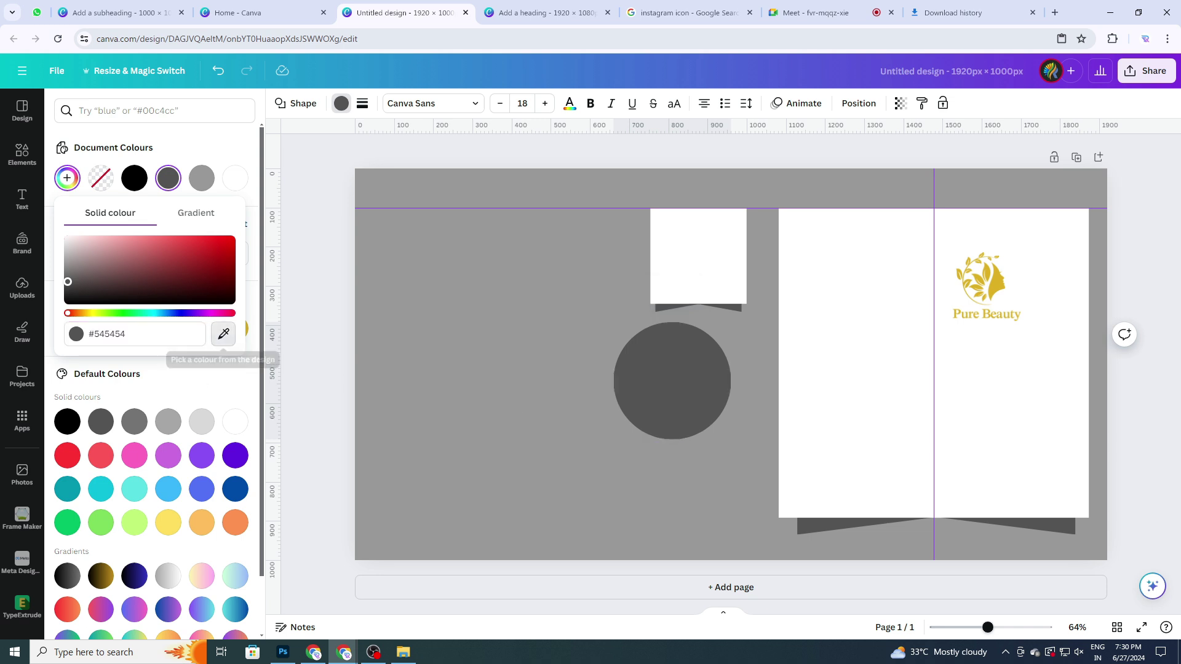
click(469, 381)
scroll(684, 419, up, 4)
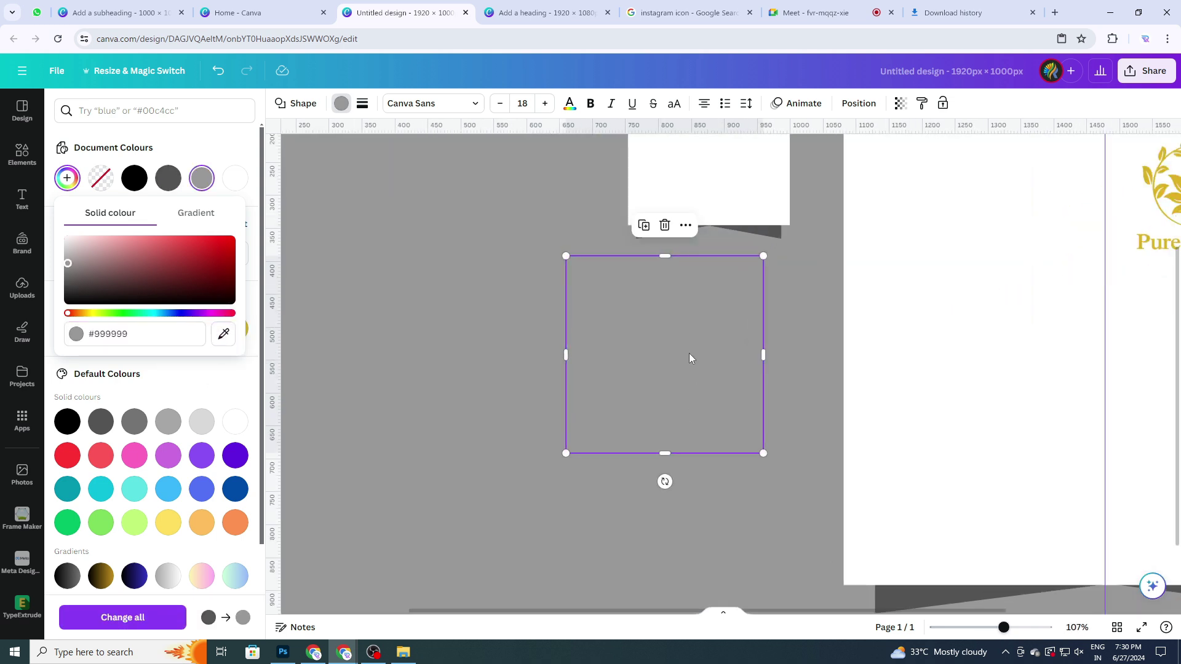
Move the grey circle over the small triangles against the small square's lower edge and flatten it to about 270 px high.
click(689, 353)
drag(671, 366, 713, 337)
scroll(788, 341, up, 4)
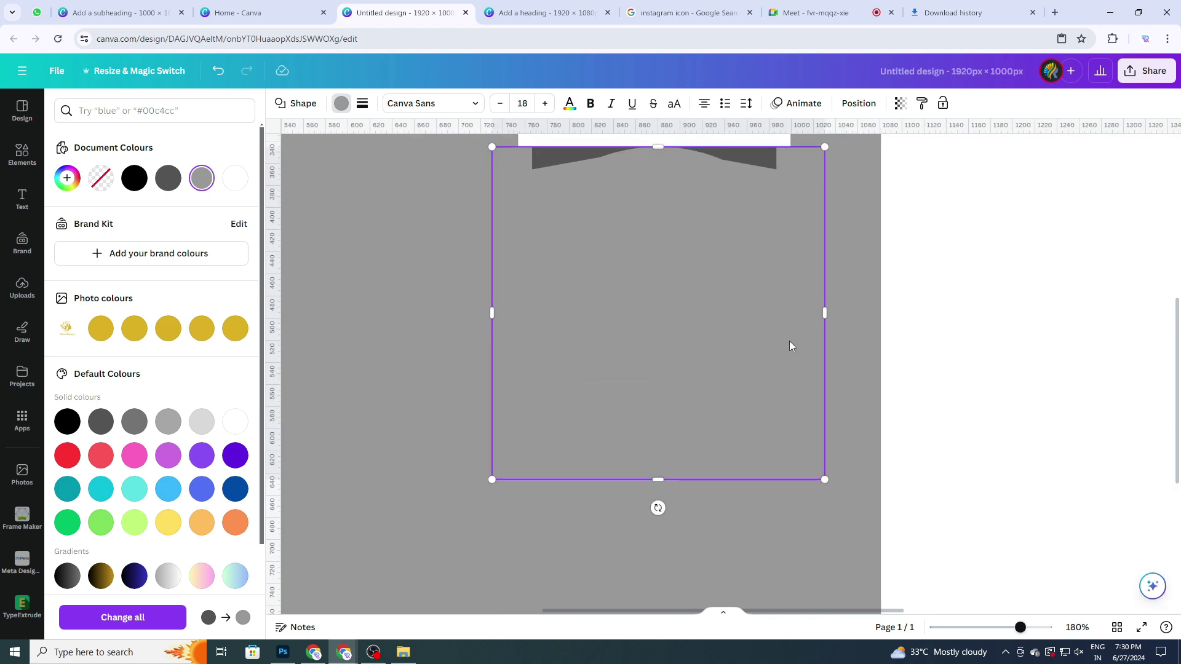
scroll(788, 343, up, 2)
scroll(720, 412, up, 3)
scroll(721, 412, down, 2)
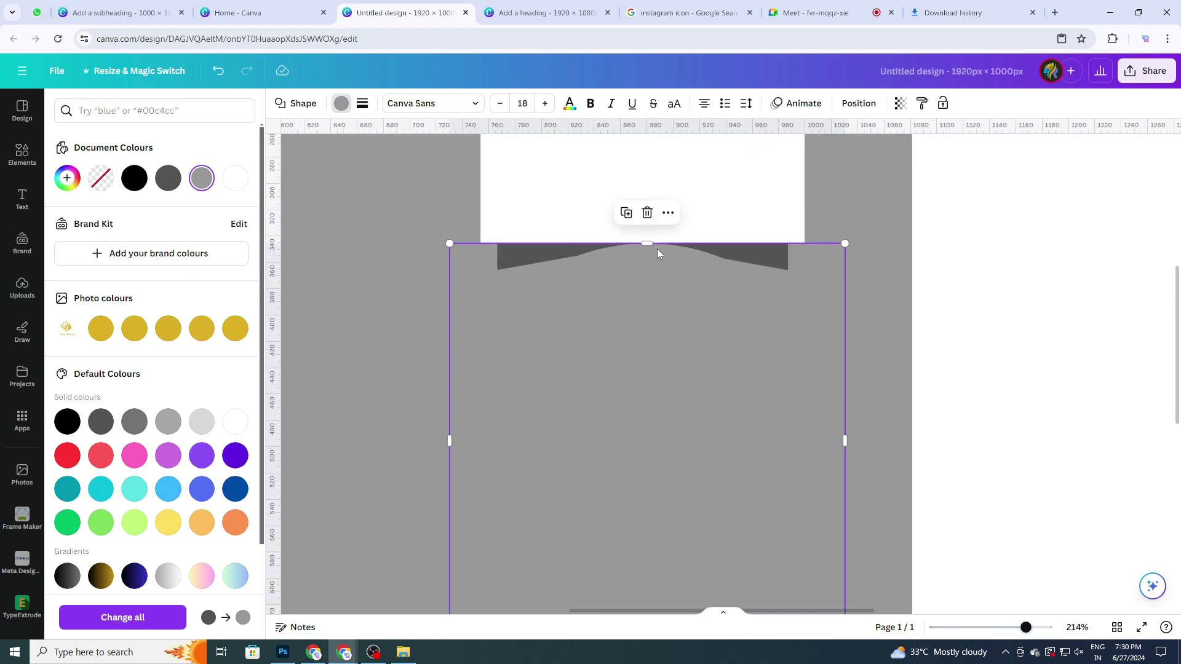
drag(651, 245, 646, 281)
drag(674, 378, 664, 338)
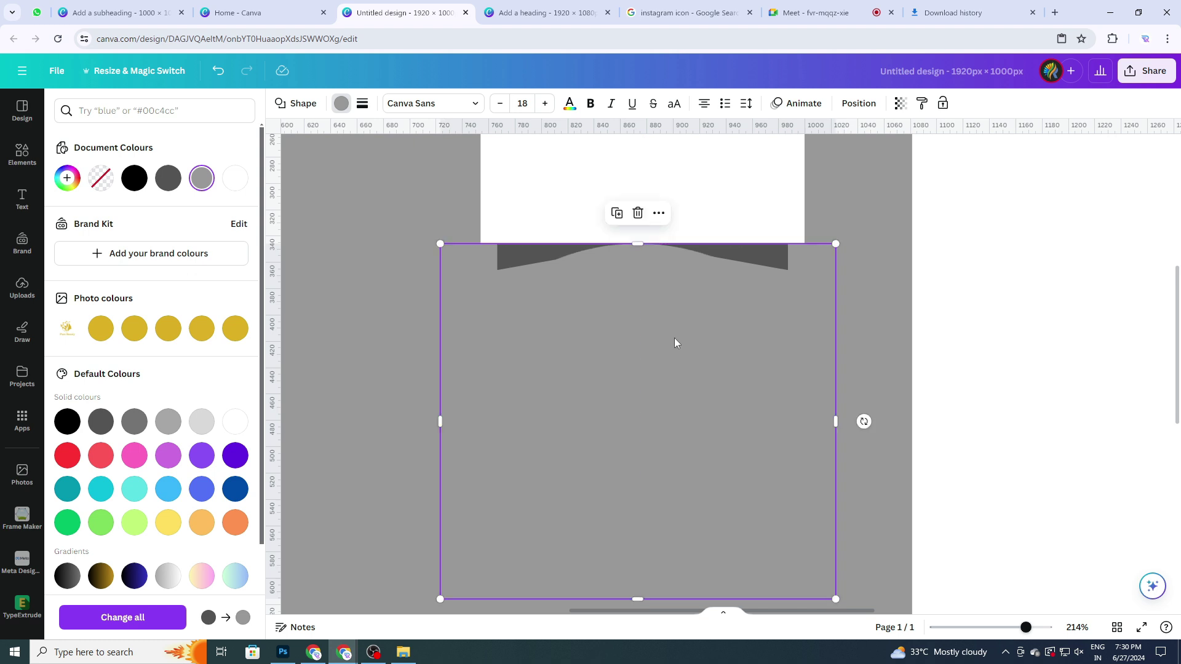
scroll(674, 337, up, 2)
scroll(756, 308, down, 2)
Move the circle down off the small triangles and enlarge both triangles to reach about 30 px below the small square.
key(shift+Down)
key(shift+Down)
key(shift+Down)
key(shift+Down)
key(shift+Down)
key(shift+Down)
key(shift+Down)
key(shift+Down)
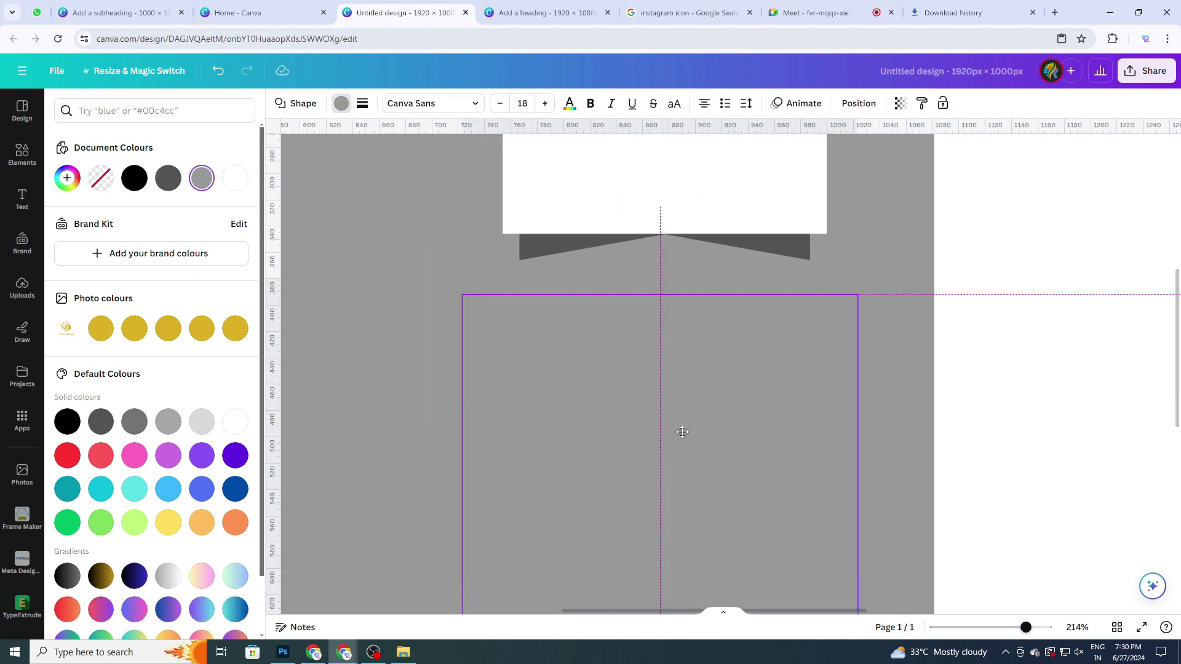
click(769, 248)
shift+click(566, 241)
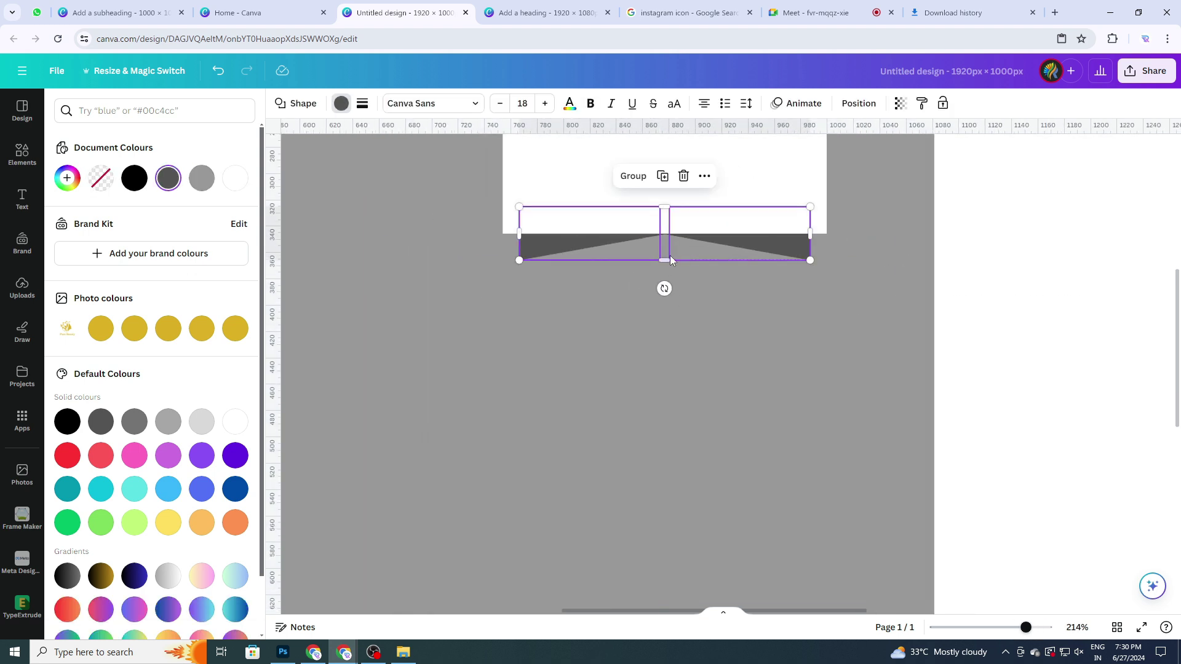
drag(664, 263, 664, 285)
drag(760, 245, 760, 234)
scroll(711, 395, down, 1)
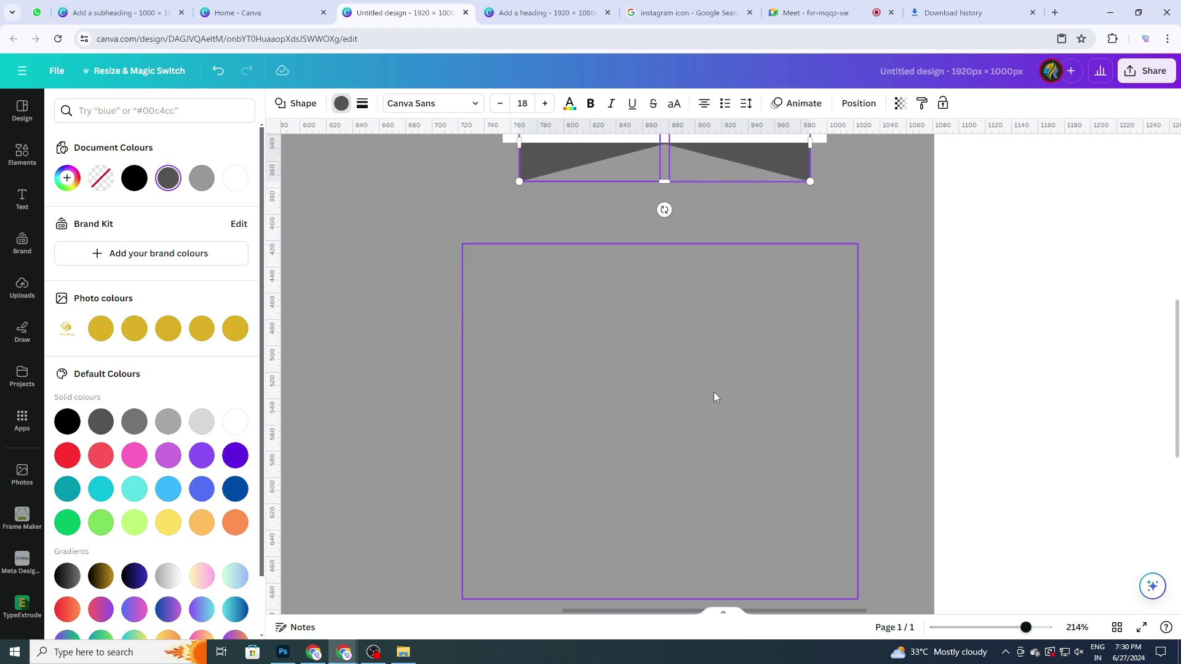
Place the circle back against the small square's lower edge, centred over the triangles, and flatten it to about 140 px high.
click(685, 363)
scroll(685, 364, up, 2)
drag(682, 371, 677, 331)
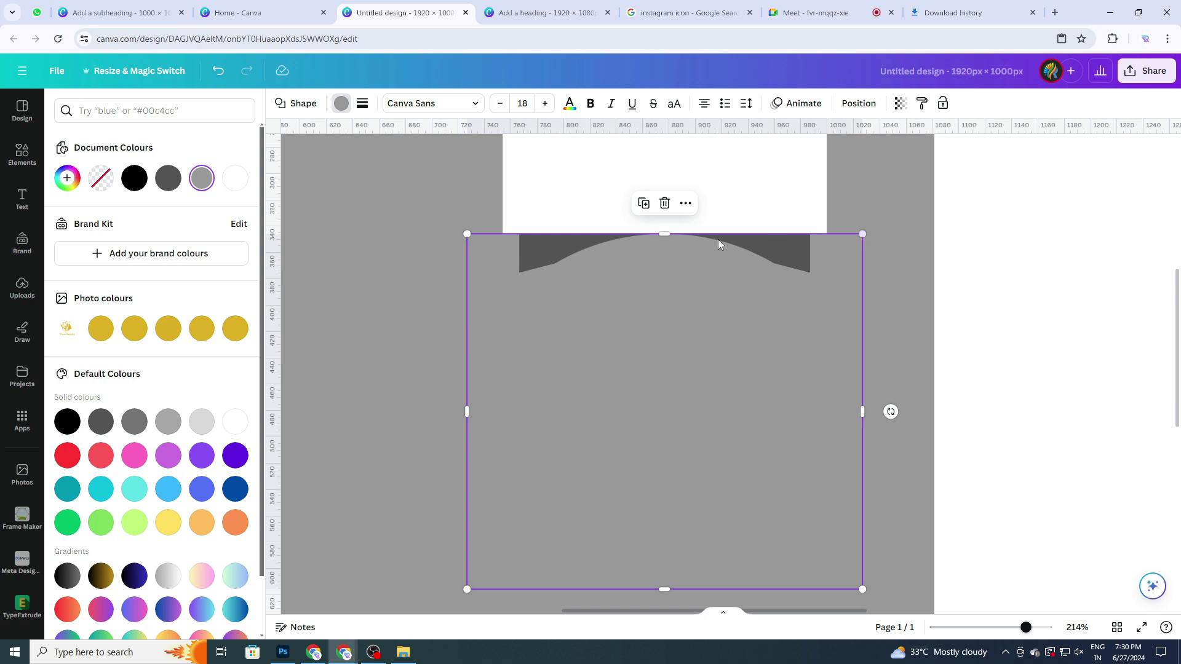
drag(664, 233, 678, 324)
drag(677, 369, 675, 310)
click(759, 471)
ctrl+scroll(759, 465, down, 3)
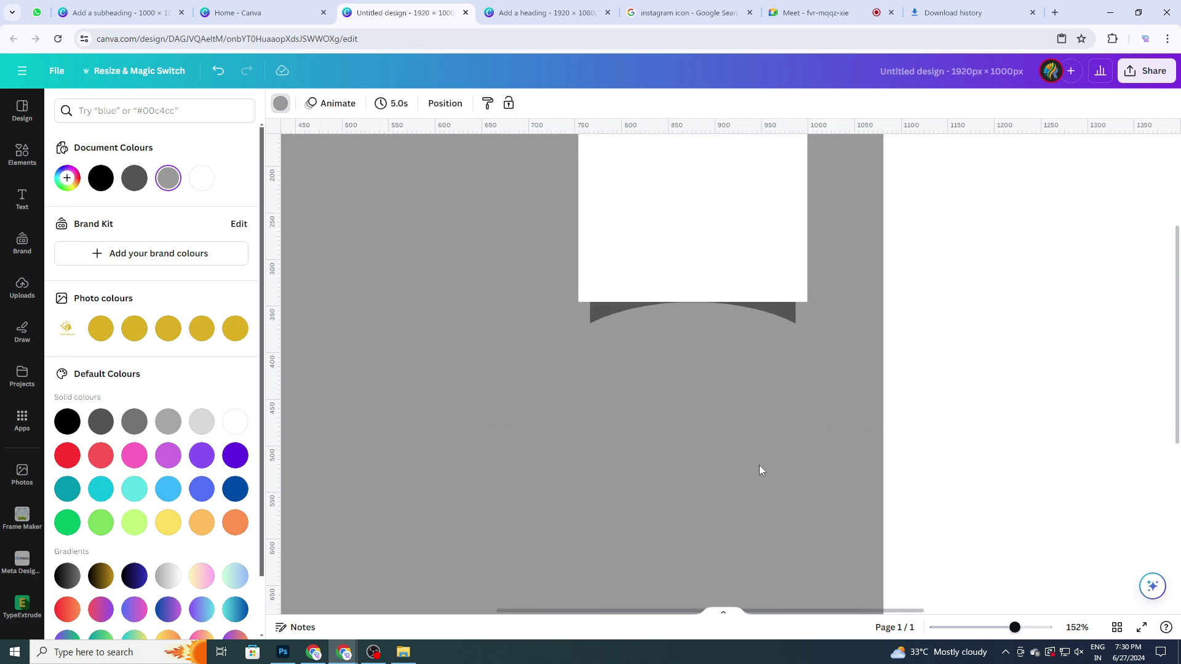
Colour the flattened circle black to reveal its shape, and restore its background grey.
click(734, 390)
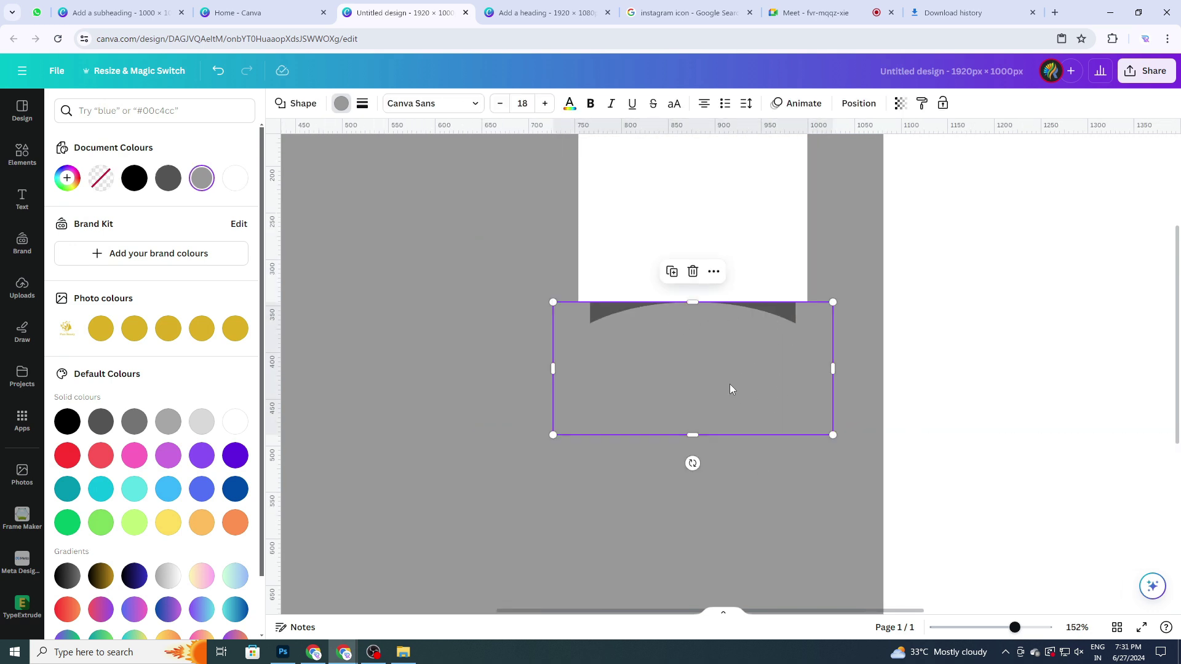
click(134, 178)
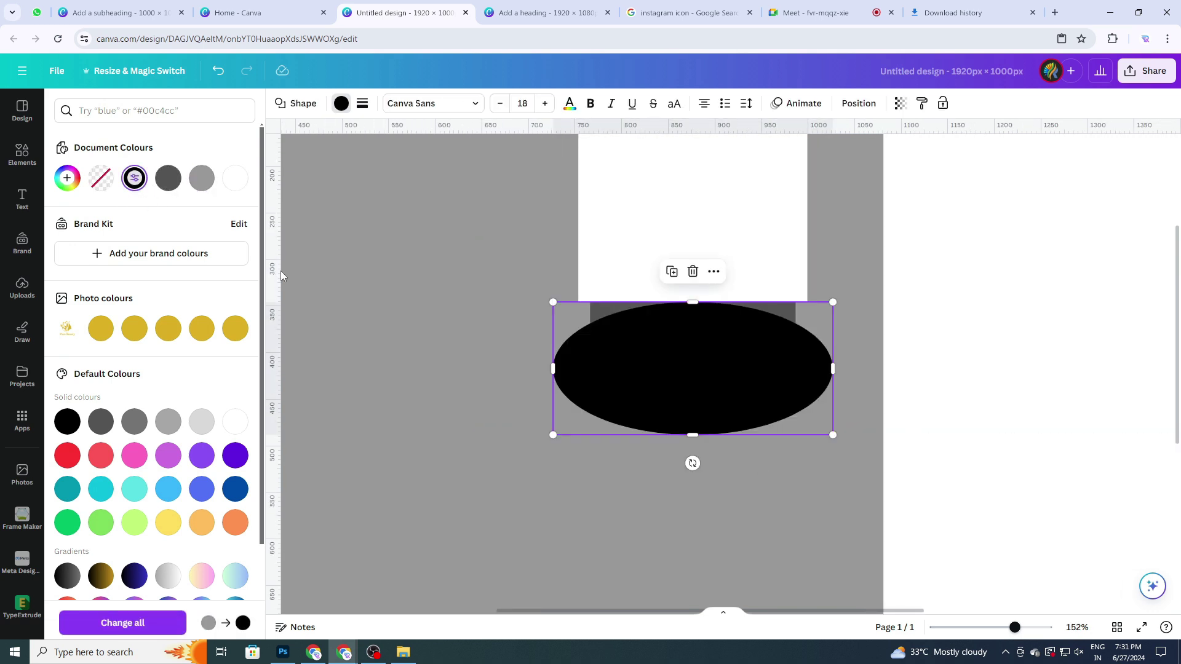
click(497, 510)
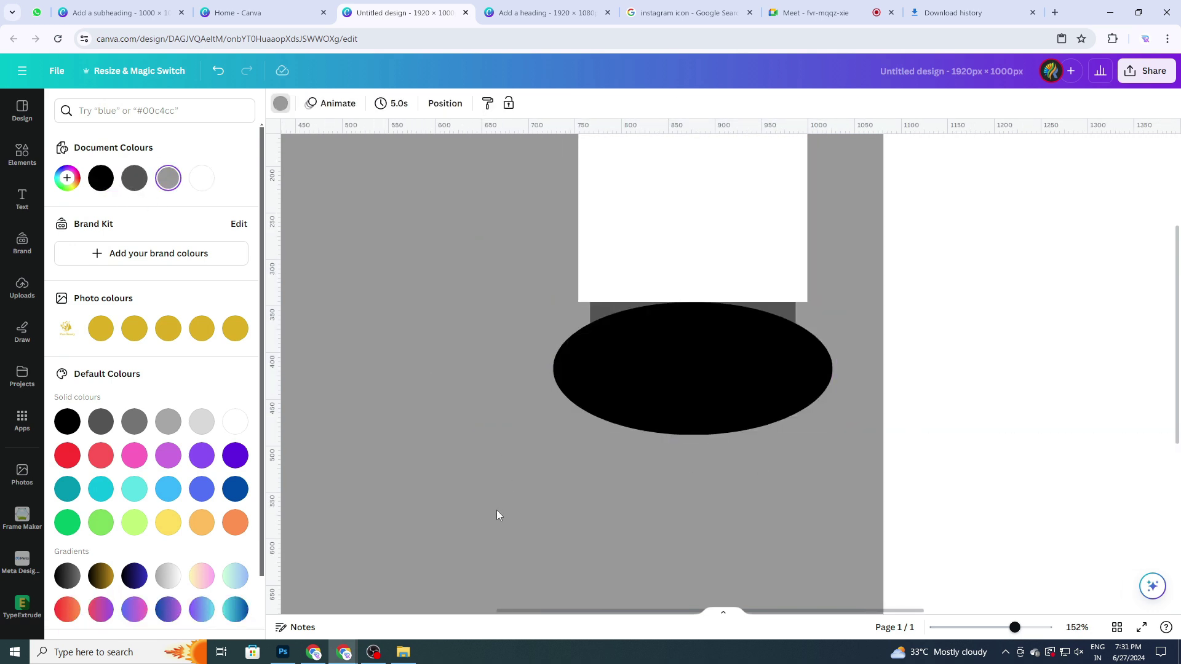
click(686, 387)
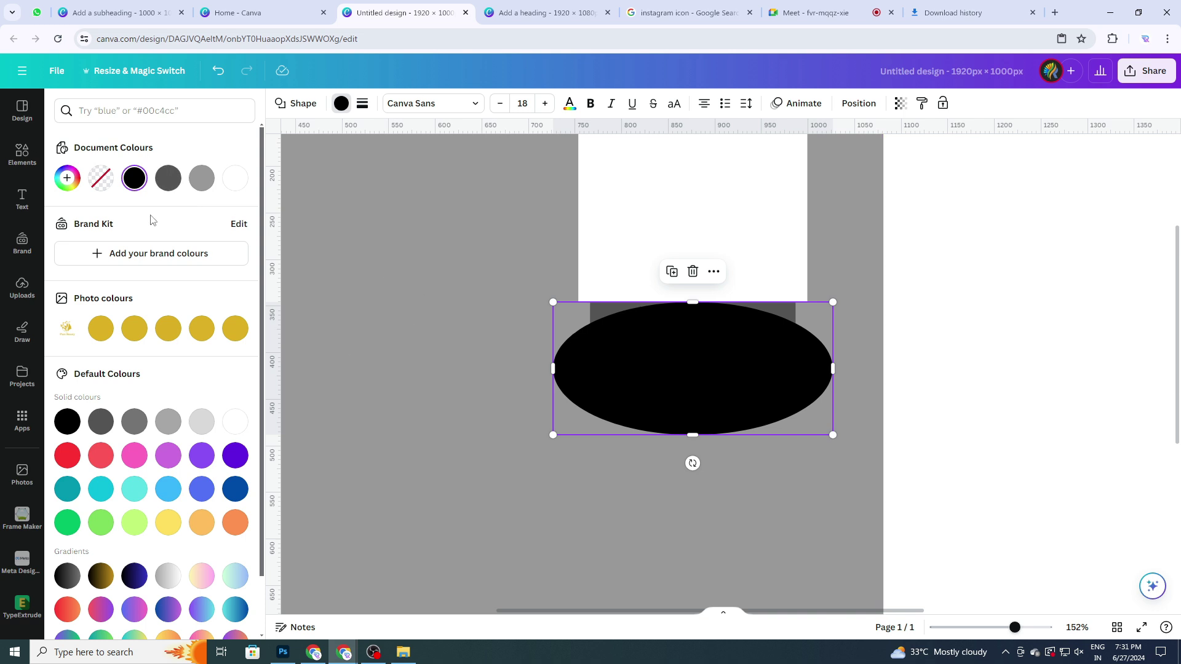
click(201, 178)
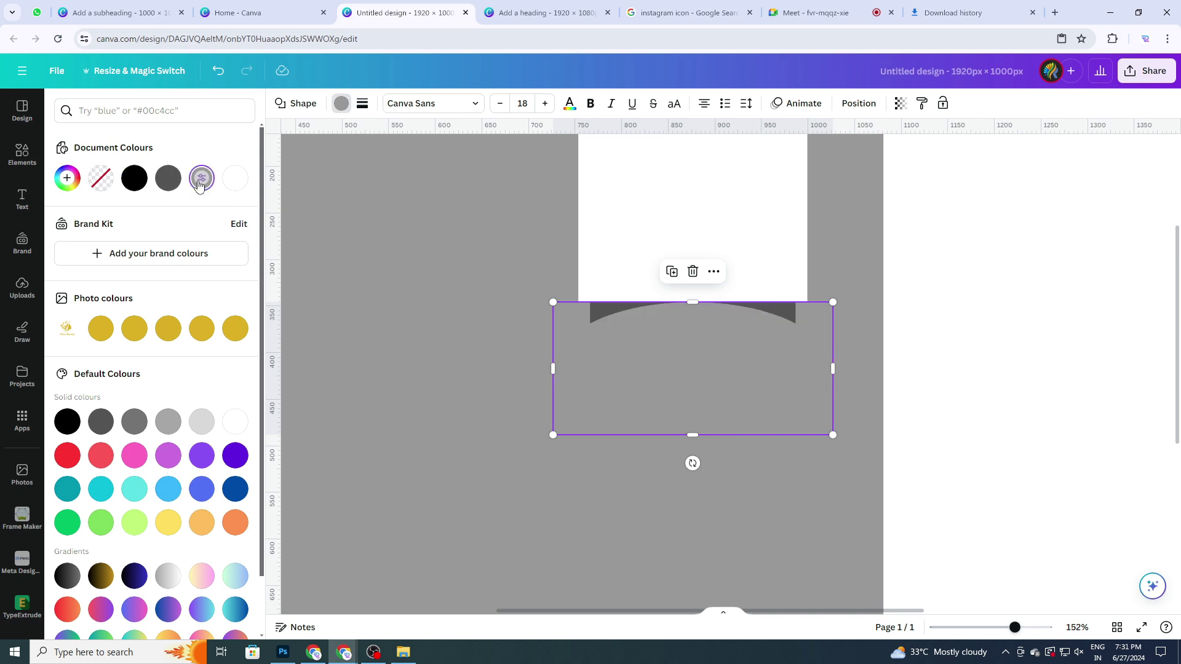
click(438, 411)
Fine-tune the flattened circle's upper edge so it sits flush with the small square's lower edge.
scroll(738, 453, up, 5)
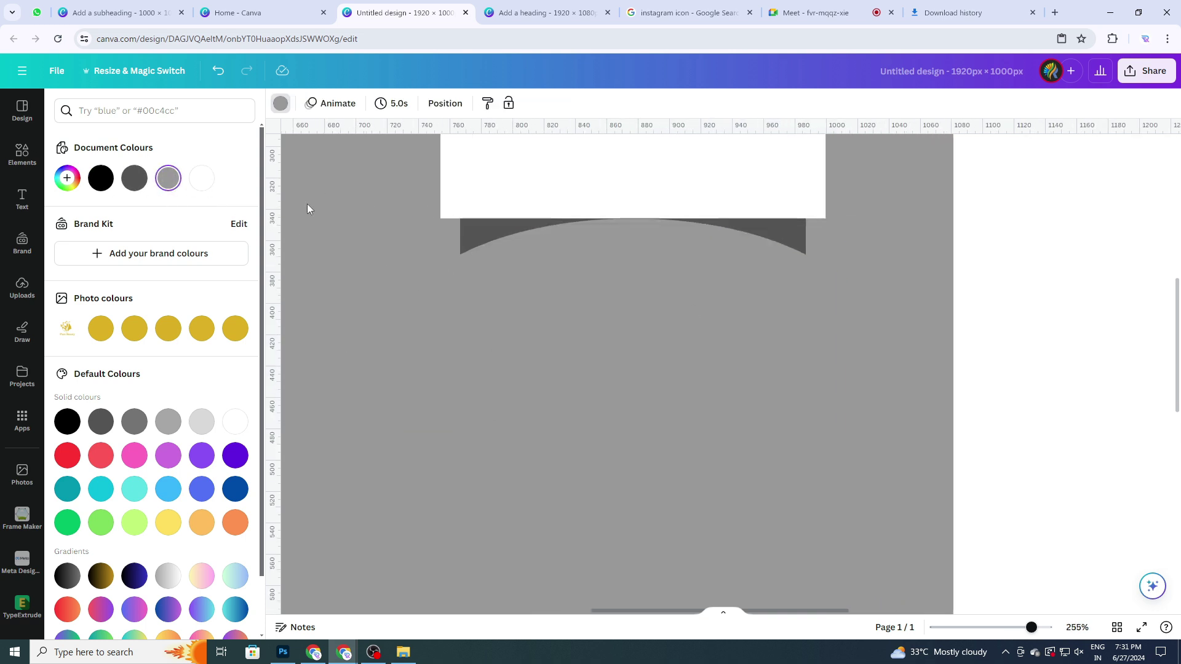
click(656, 283)
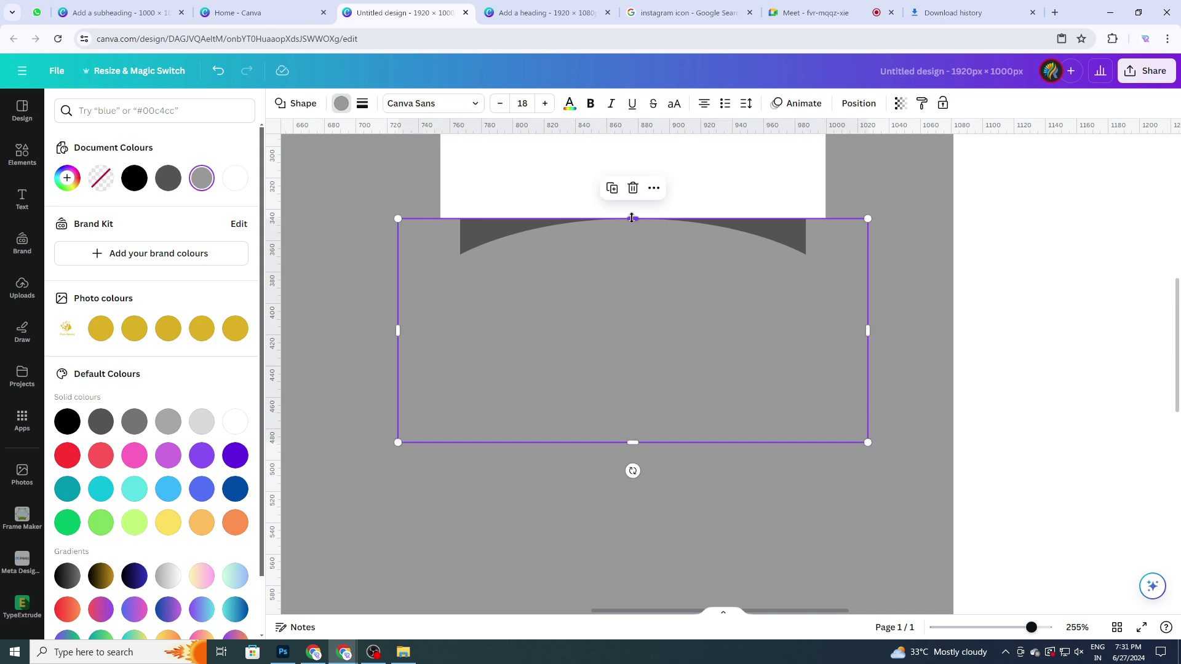
drag(632, 217, 631, 219)
click(778, 489)
scroll(780, 488, down, 5)
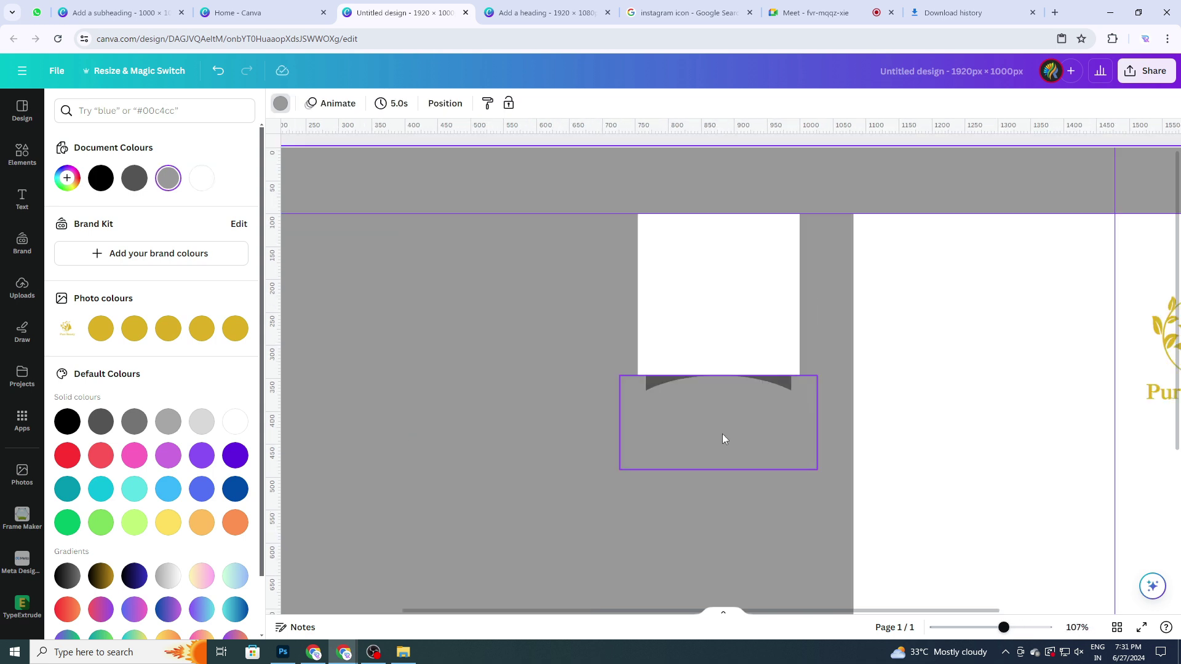
Move the flattened circle down clear of the small triangles and group the two triangles.
click(723, 439)
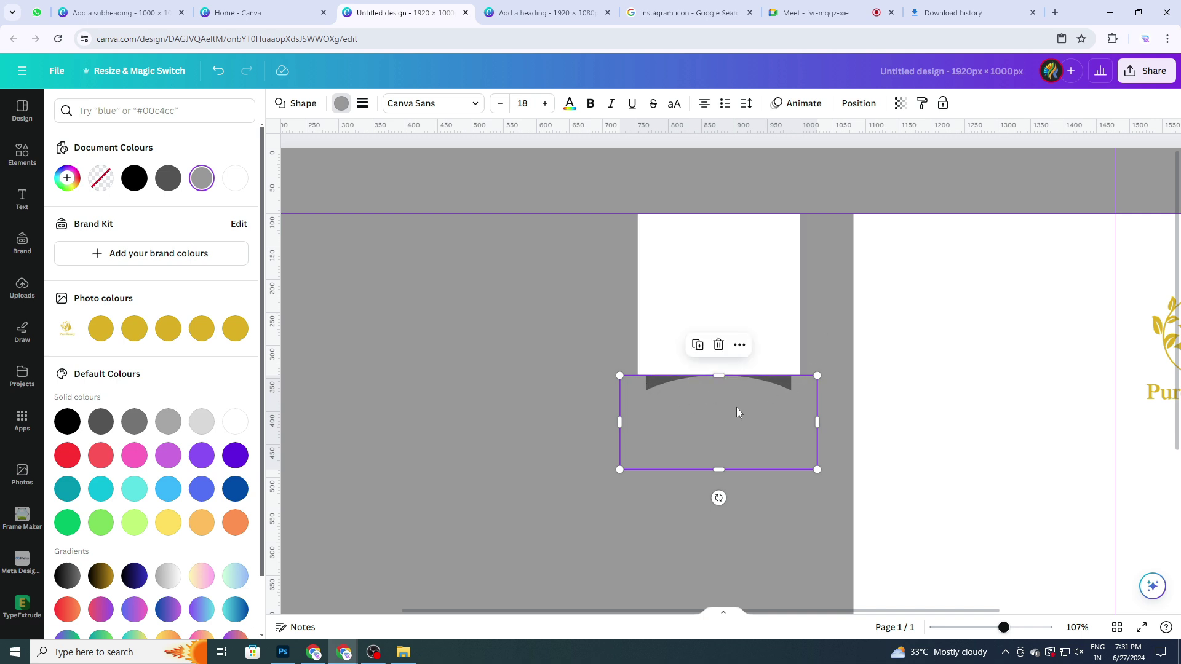
drag(736, 407, 739, 427)
click(766, 383)
shift+click(677, 381)
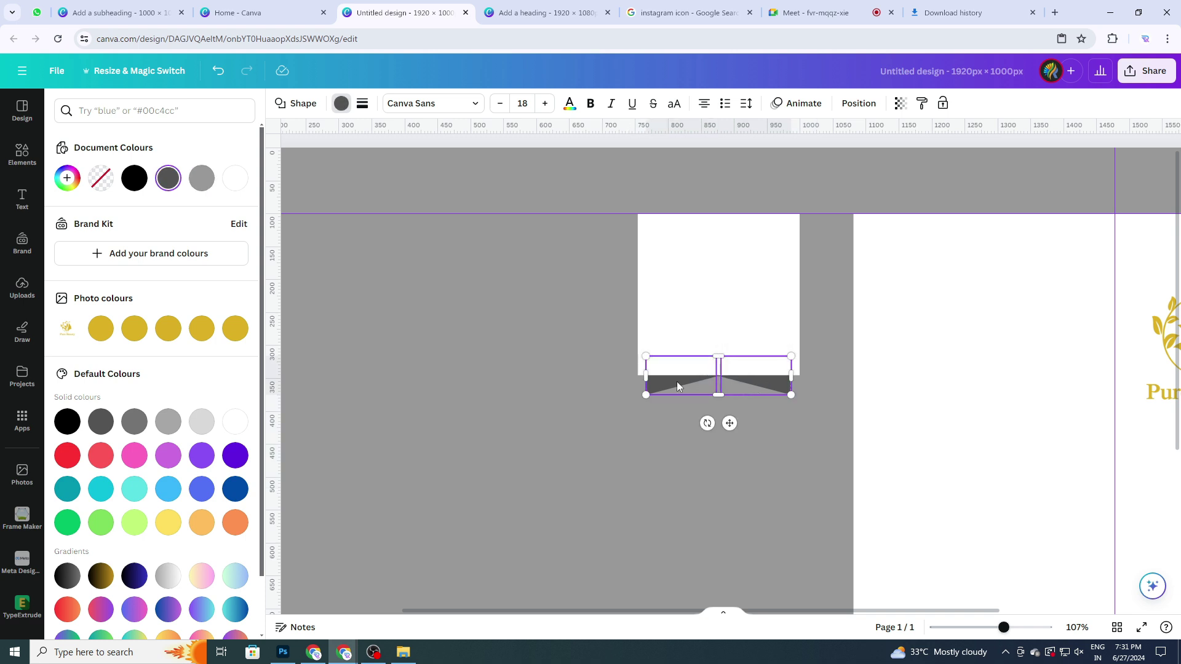
click(687, 326)
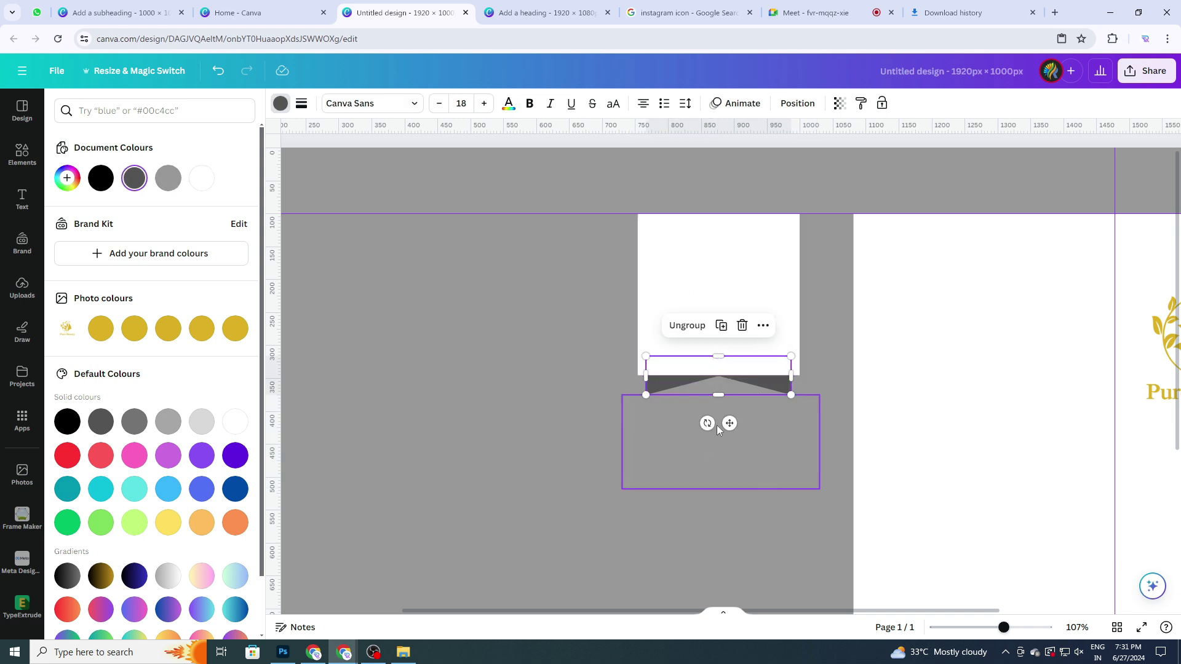
Move the flattened circle back over the grouped triangles, centred and flush with the small square's lower edge.
click(706, 448)
drag(729, 435, 731, 418)
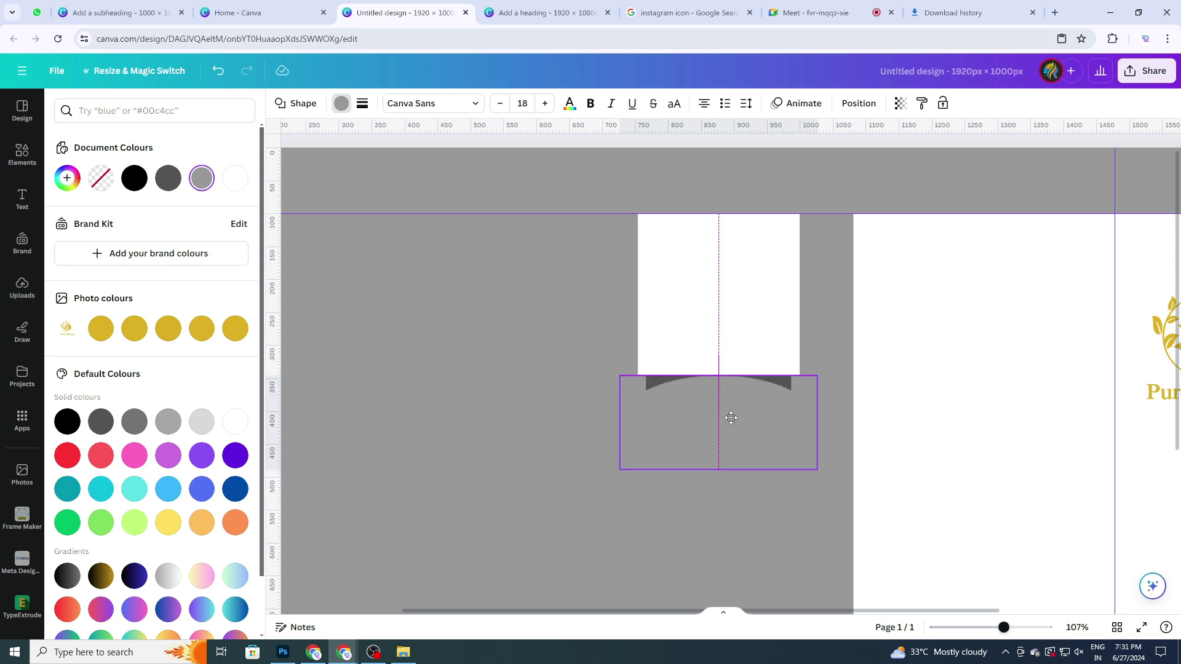
scroll(825, 424, up, 5)
click(772, 551)
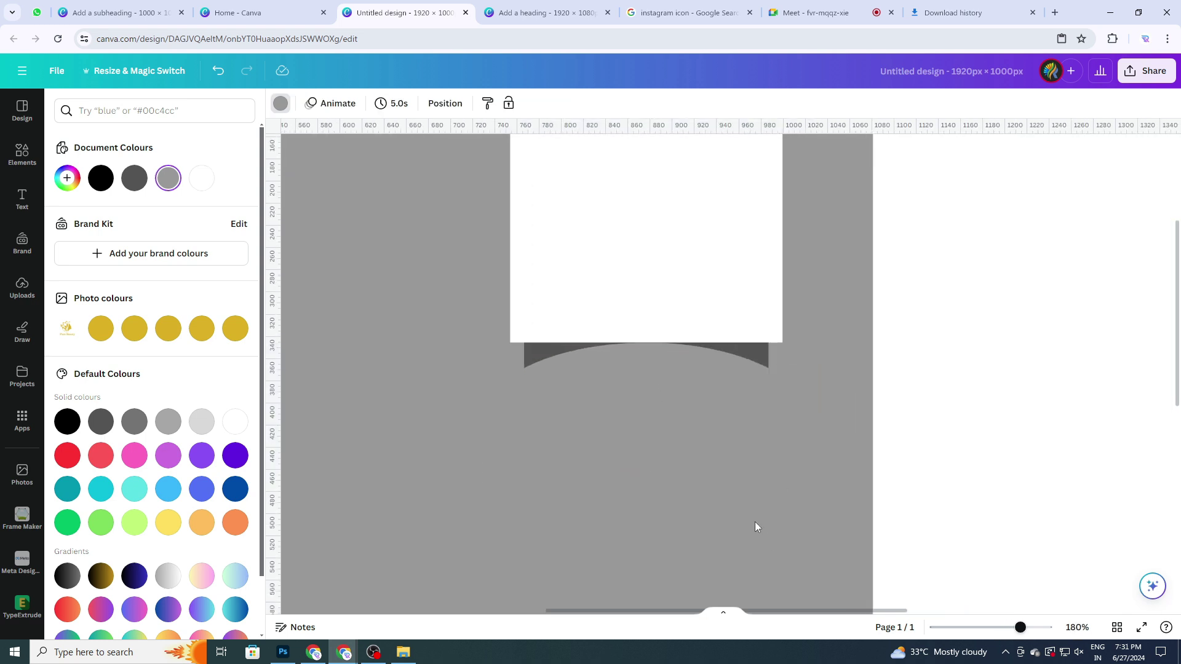
scroll(751, 517, up, 3)
click(655, 372)
drag(655, 371, 657, 369)
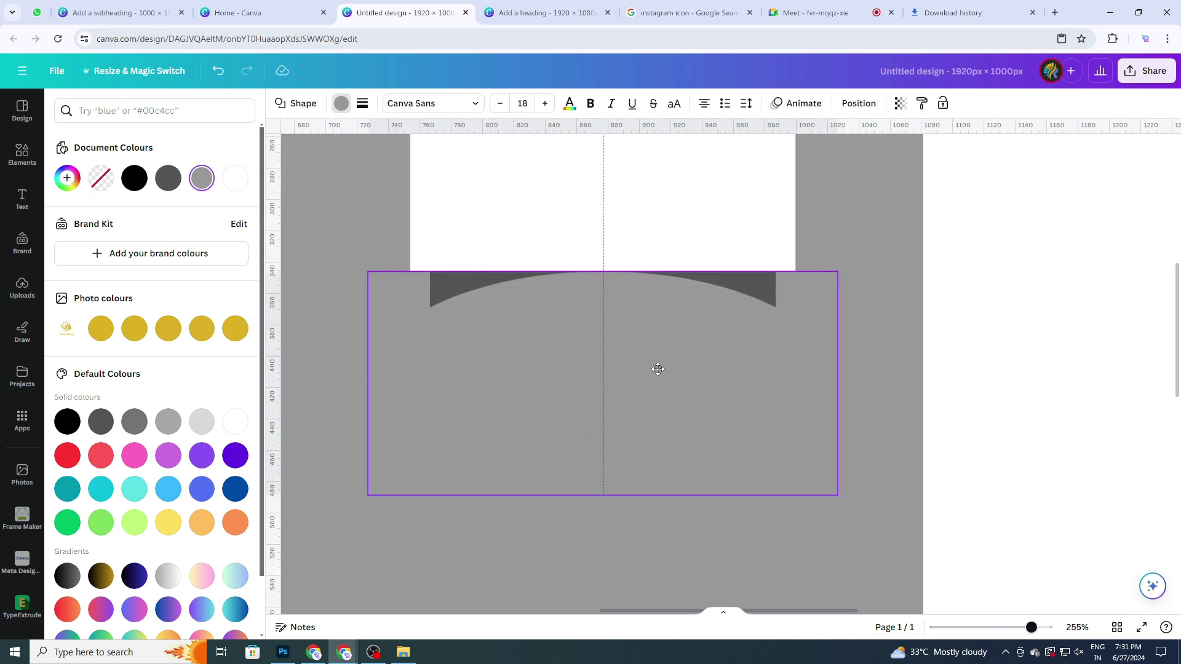
scroll(811, 289, up, 3)
click(843, 266)
scroll(834, 269, down, 3)
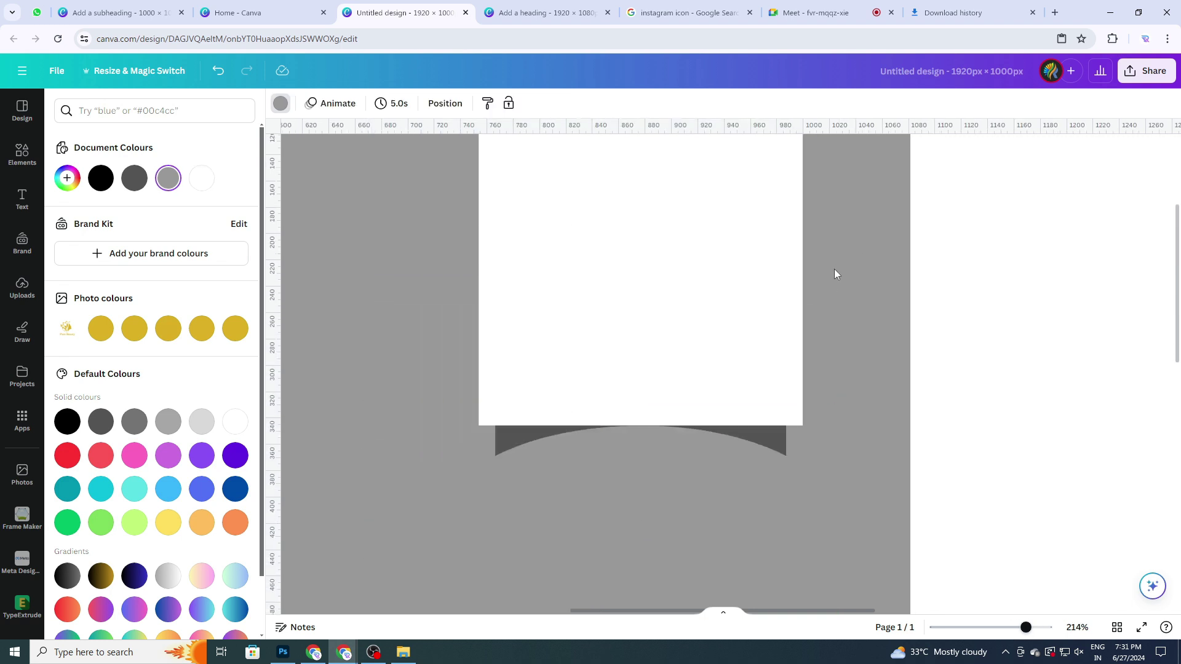
Recolour the small white square yellowish green, about #9BD142.
scroll(704, 270, down, 3)
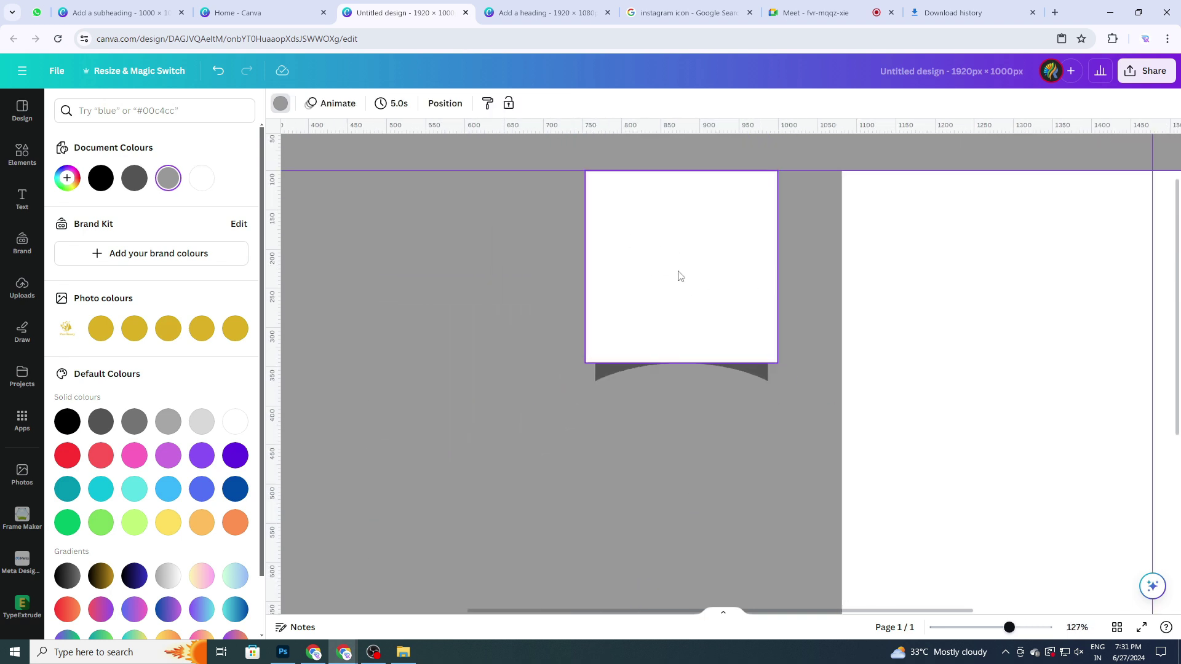
click(681, 241)
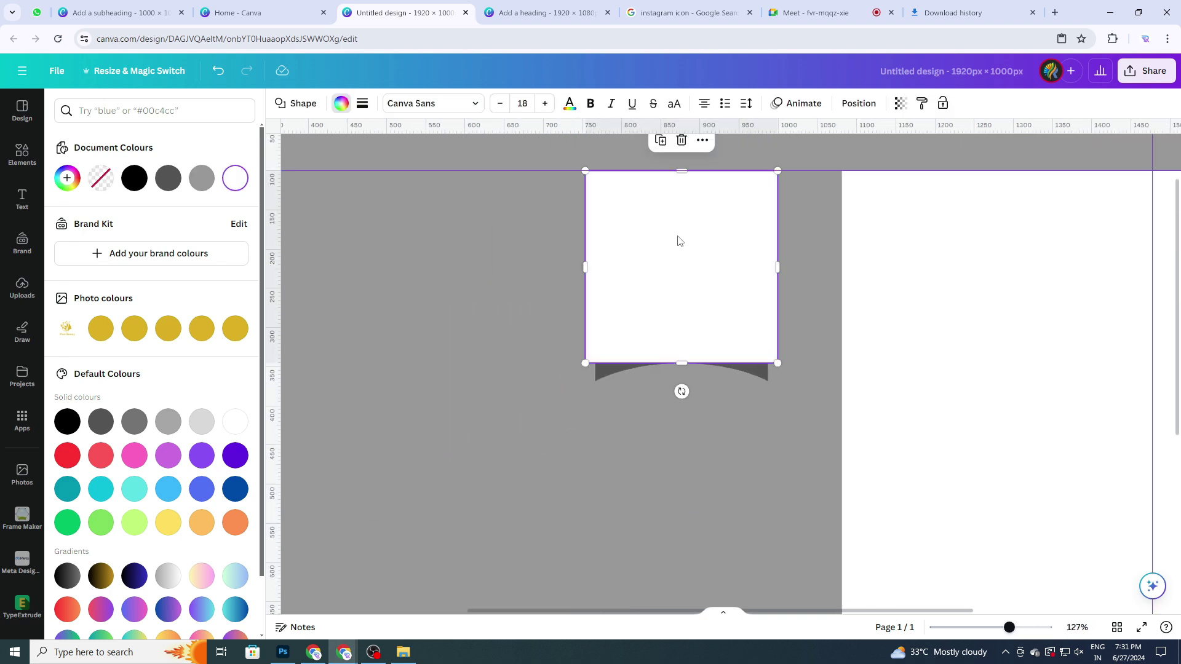
click(102, 523)
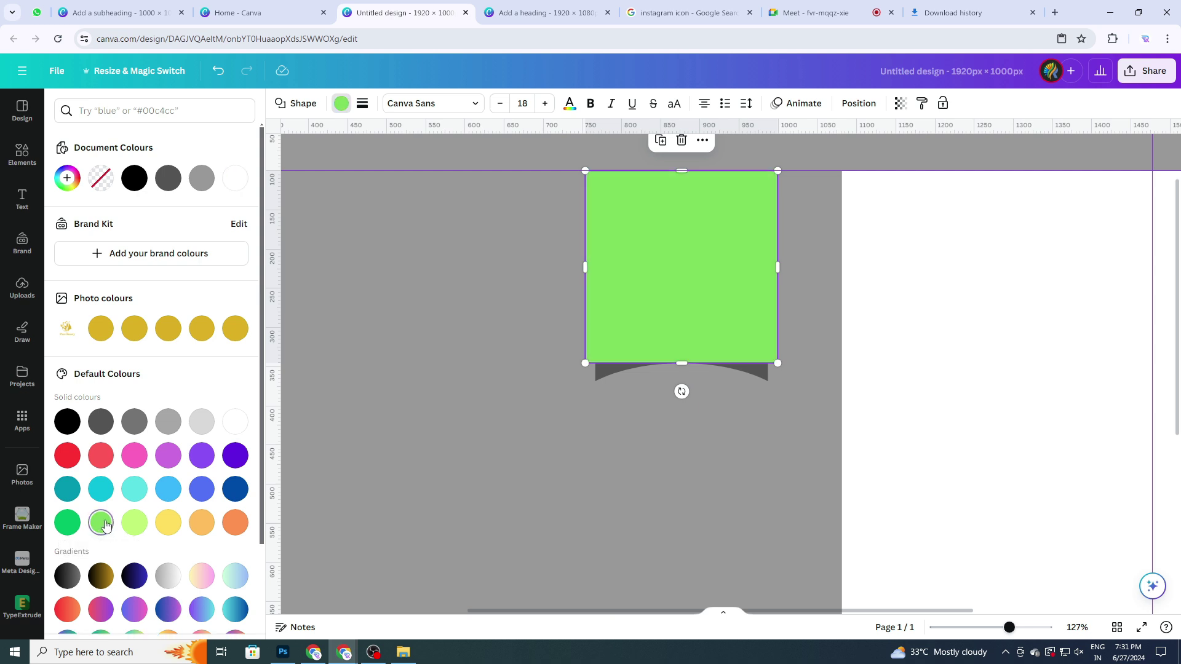
click(67, 179)
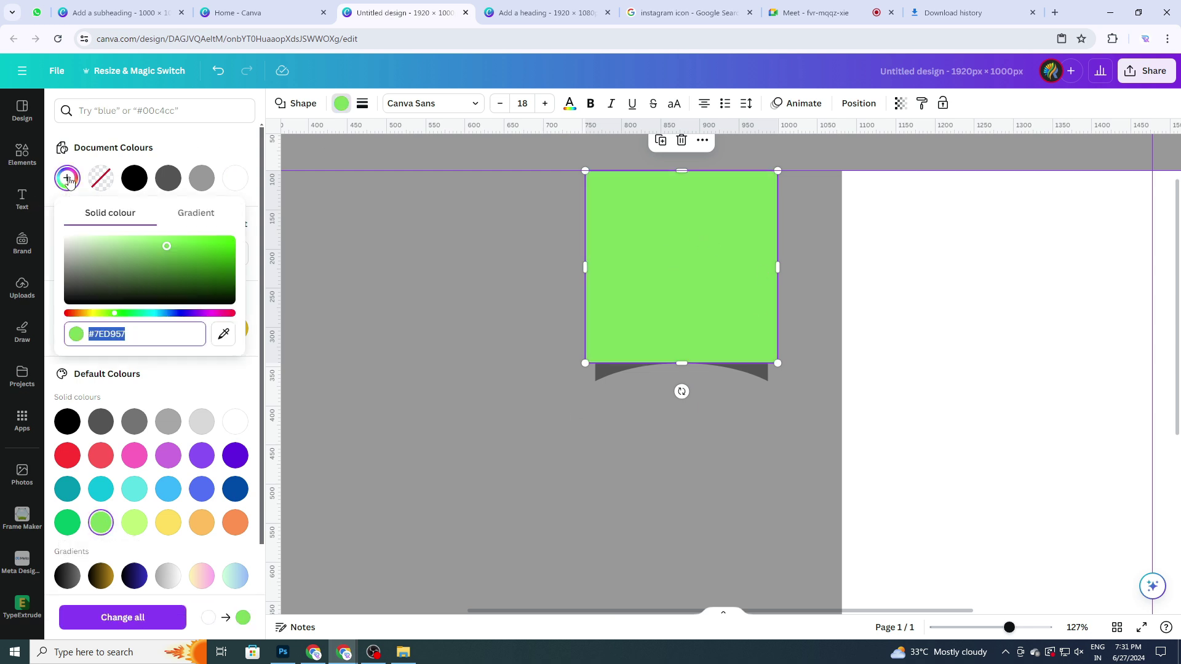
click(114, 314)
drag(113, 316, 106, 317)
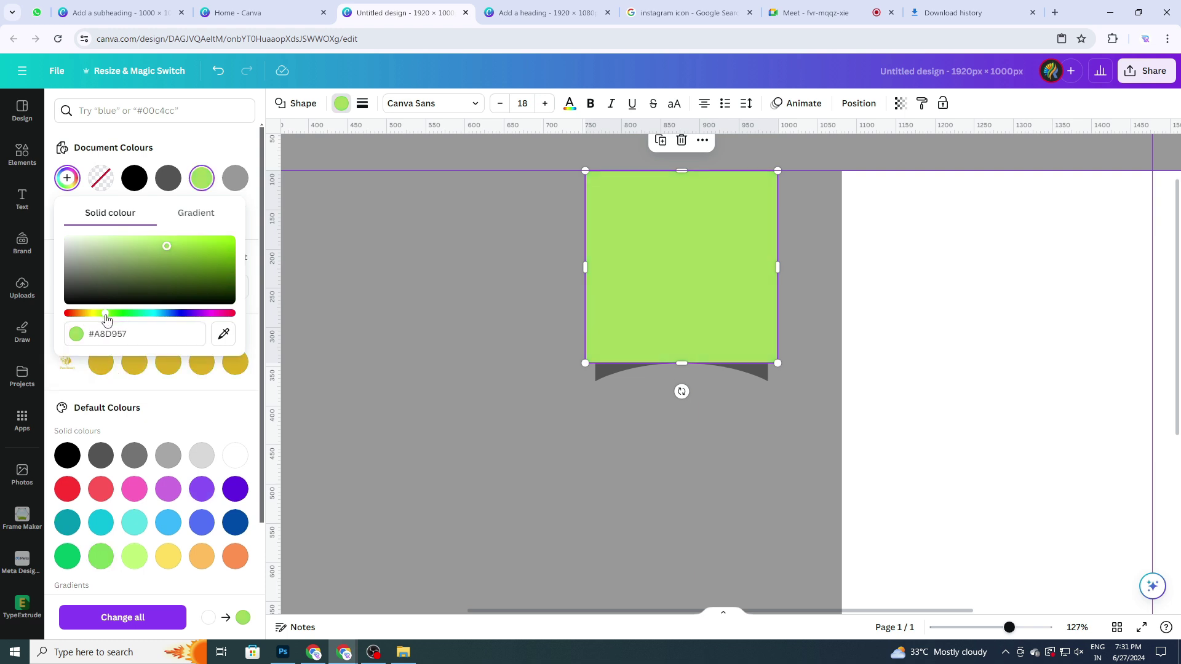
drag(167, 247, 181, 248)
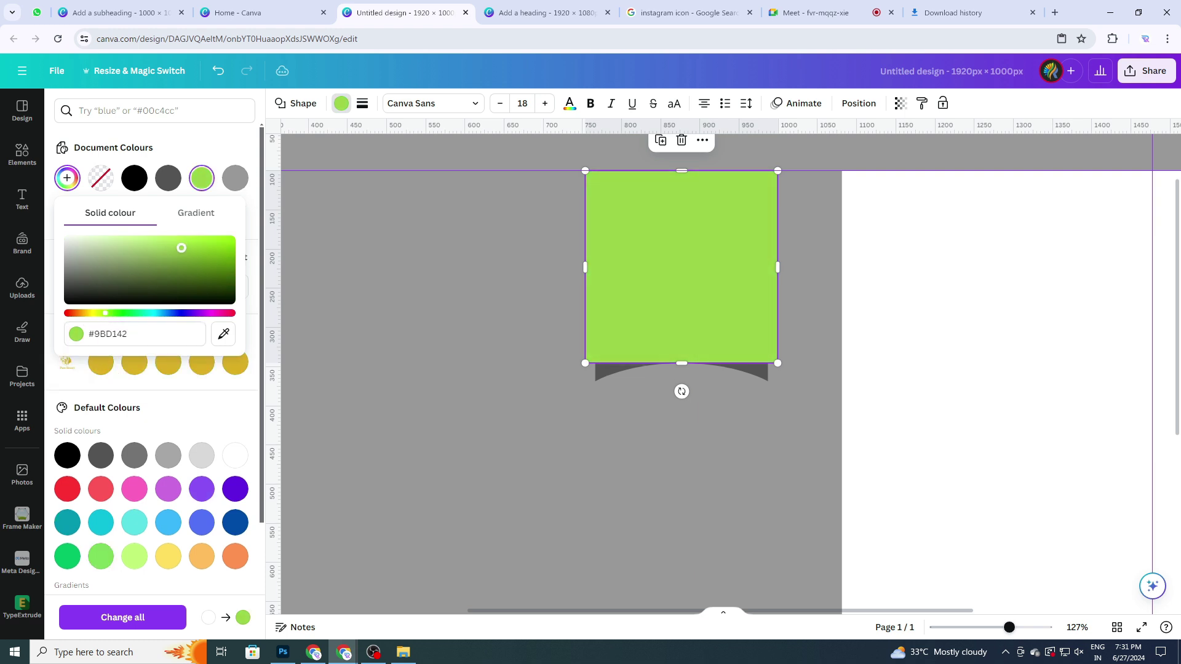
click(725, 482)
Group the green square with its shadow triangles and the grey flattened circle.
scroll(725, 482, down, 2)
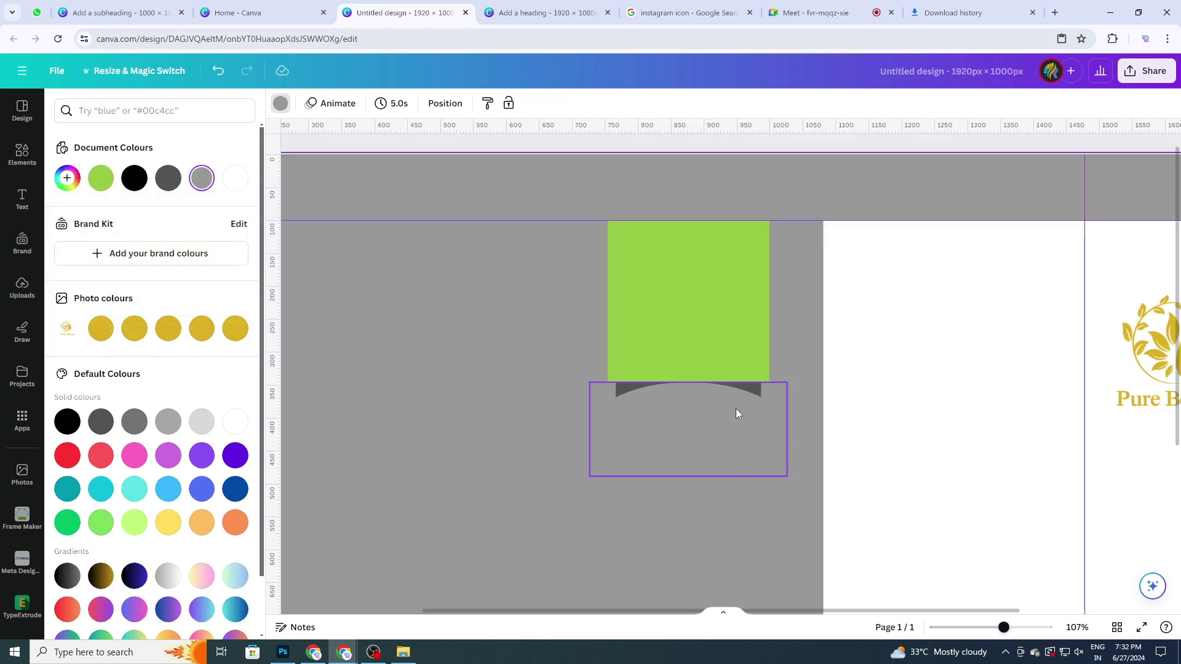
drag(583, 192, 763, 434)
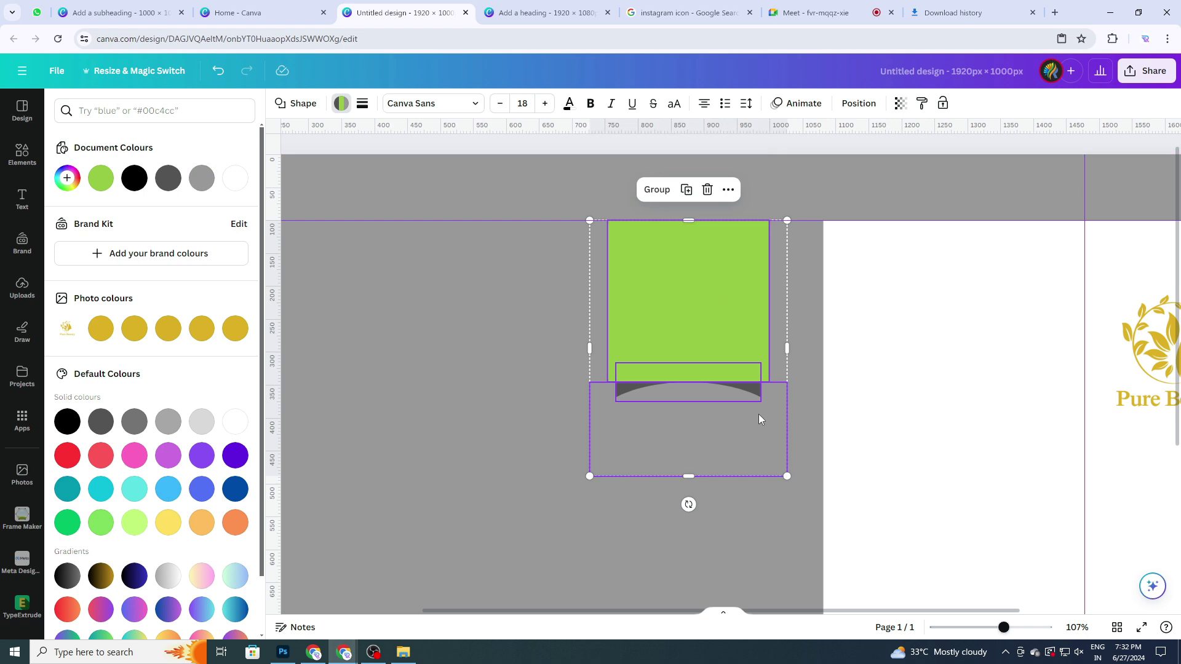
click(655, 192)
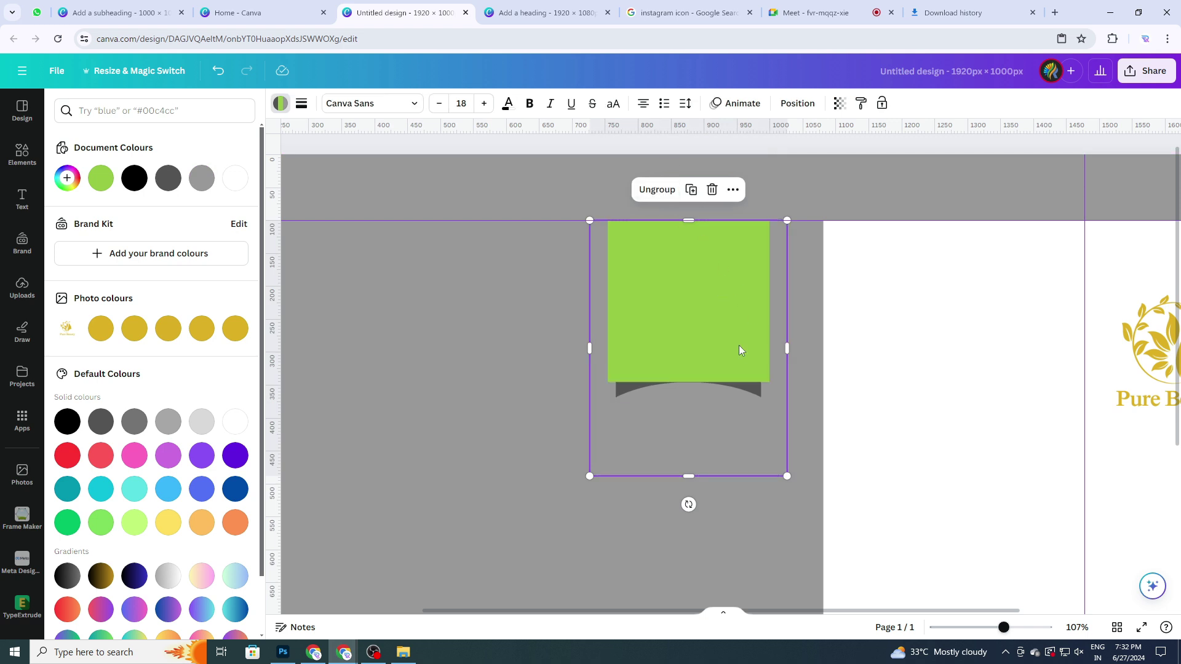
Duplicate the green square group and place the copy directly below the original, leaving a small gap.
scroll(739, 347, down, 1)
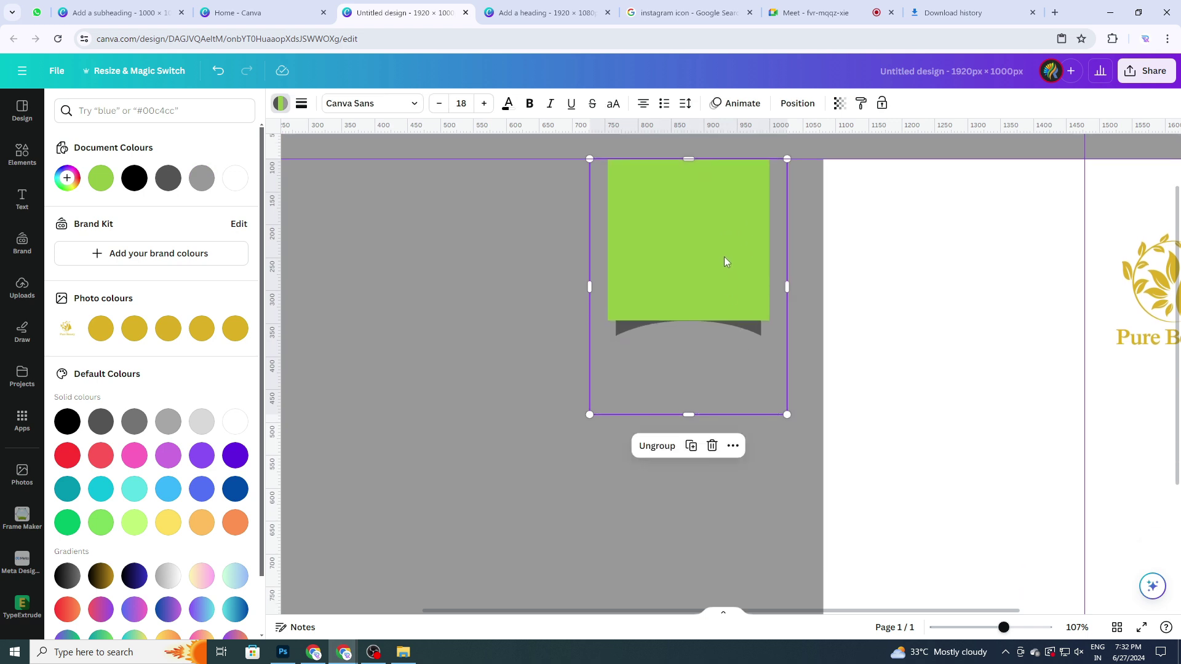
drag(724, 258, 723, 452)
click(684, 477)
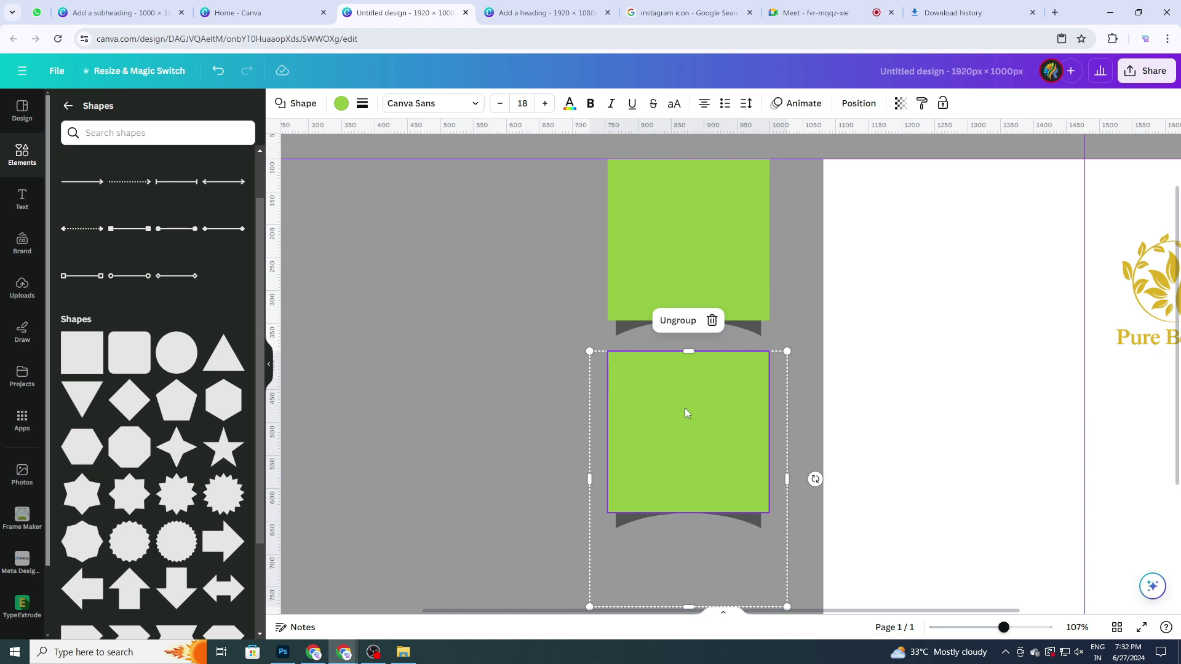
Ungroup the lower copy of the green square and its curved shadow.
click(686, 411)
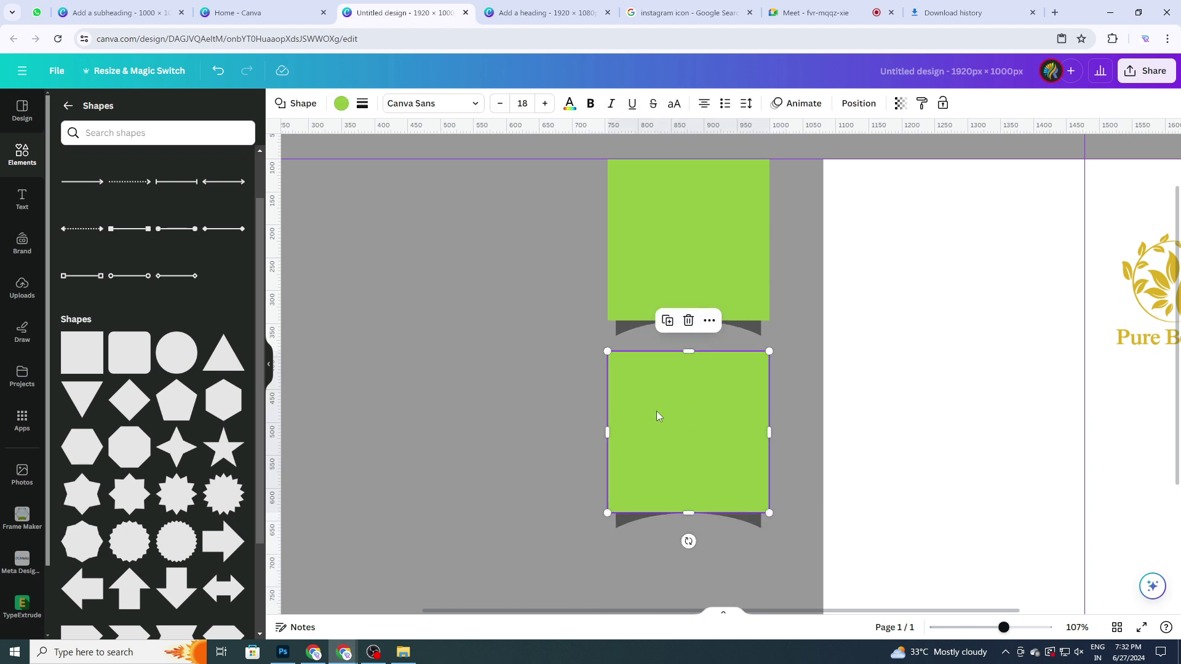
scroll(655, 411, down, 2)
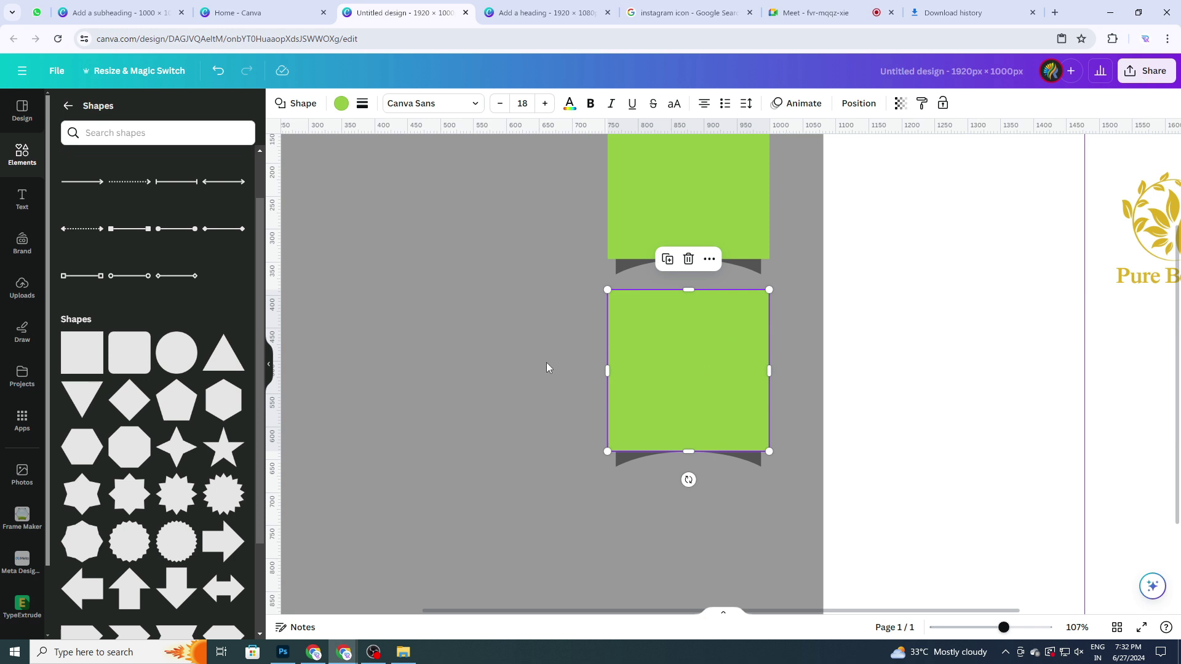
click(506, 369)
click(675, 364)
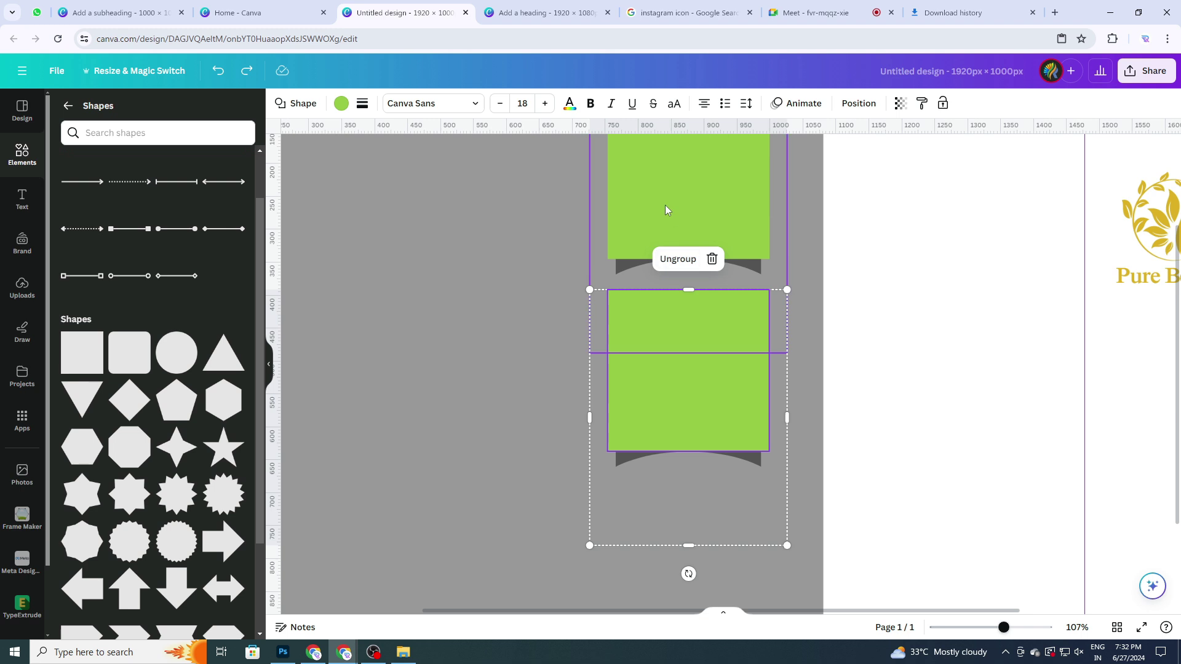
scroll(690, 290, up, 2)
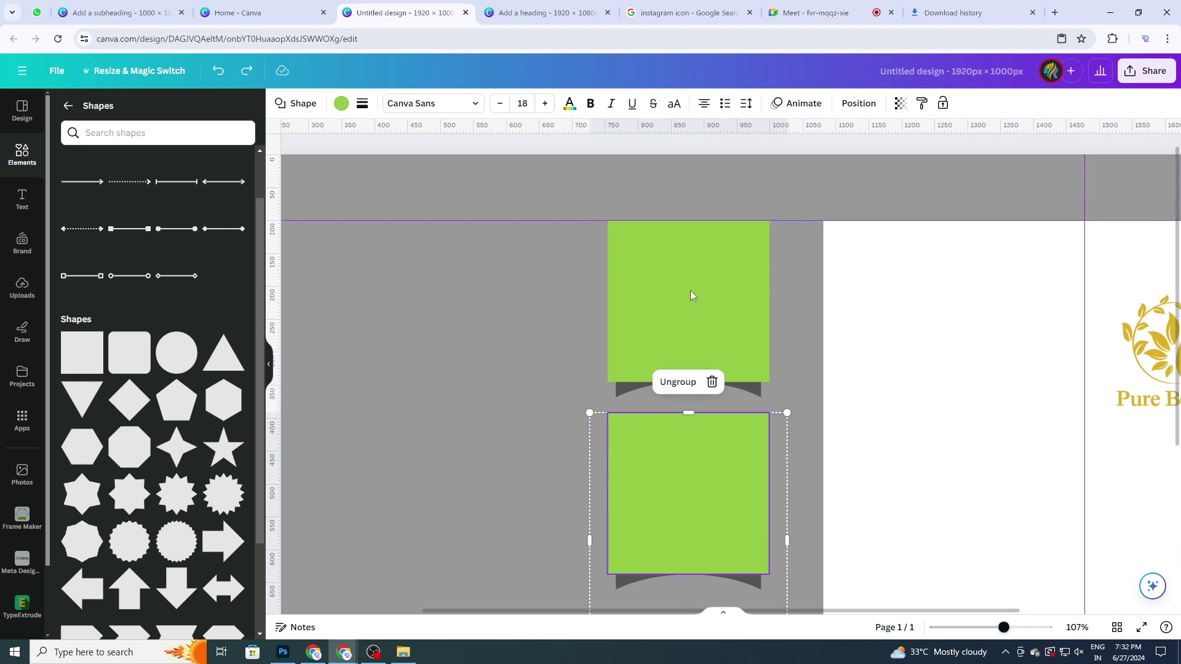
scroll(692, 400, down, 2)
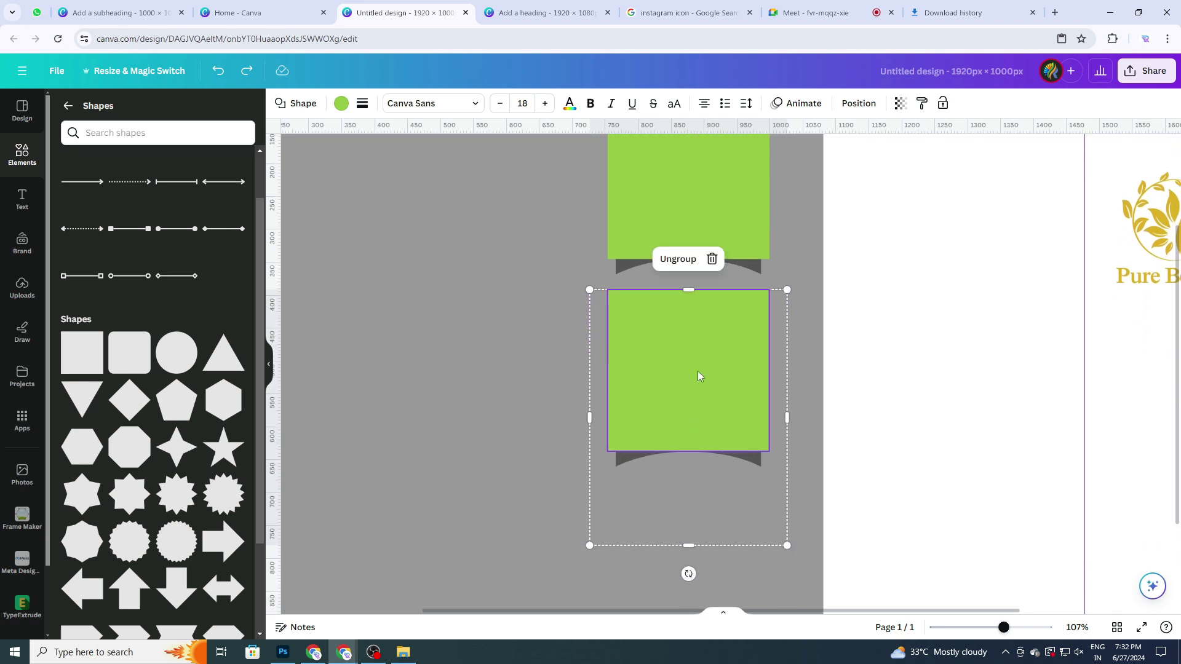
click(677, 262)
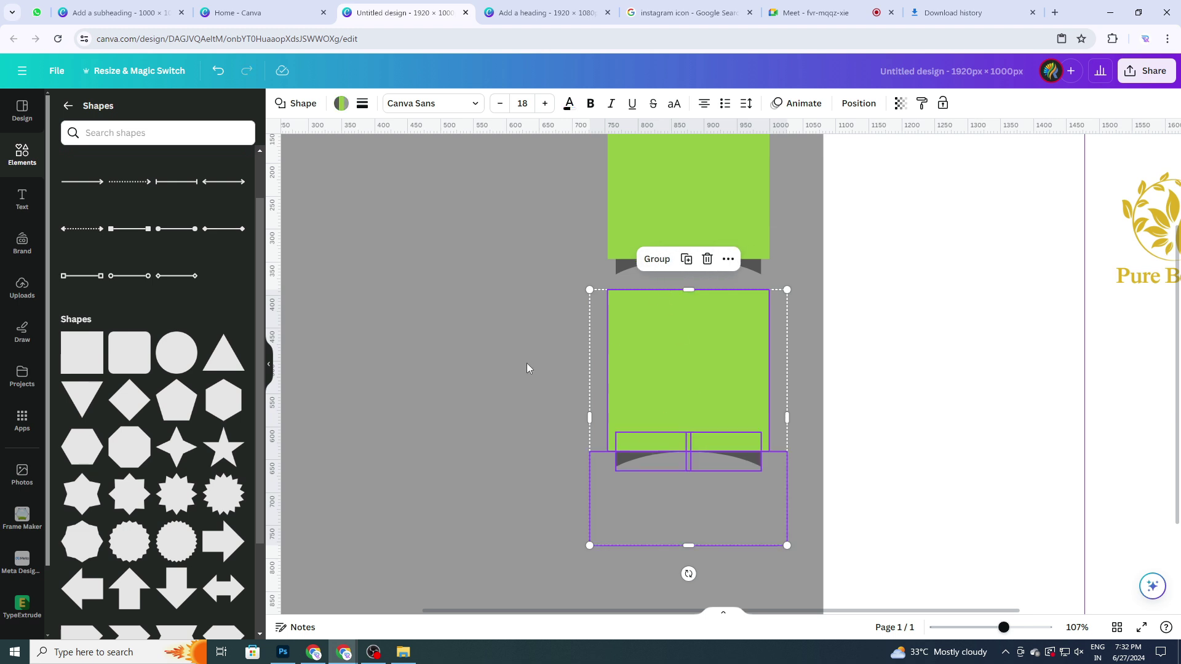
click(650, 473)
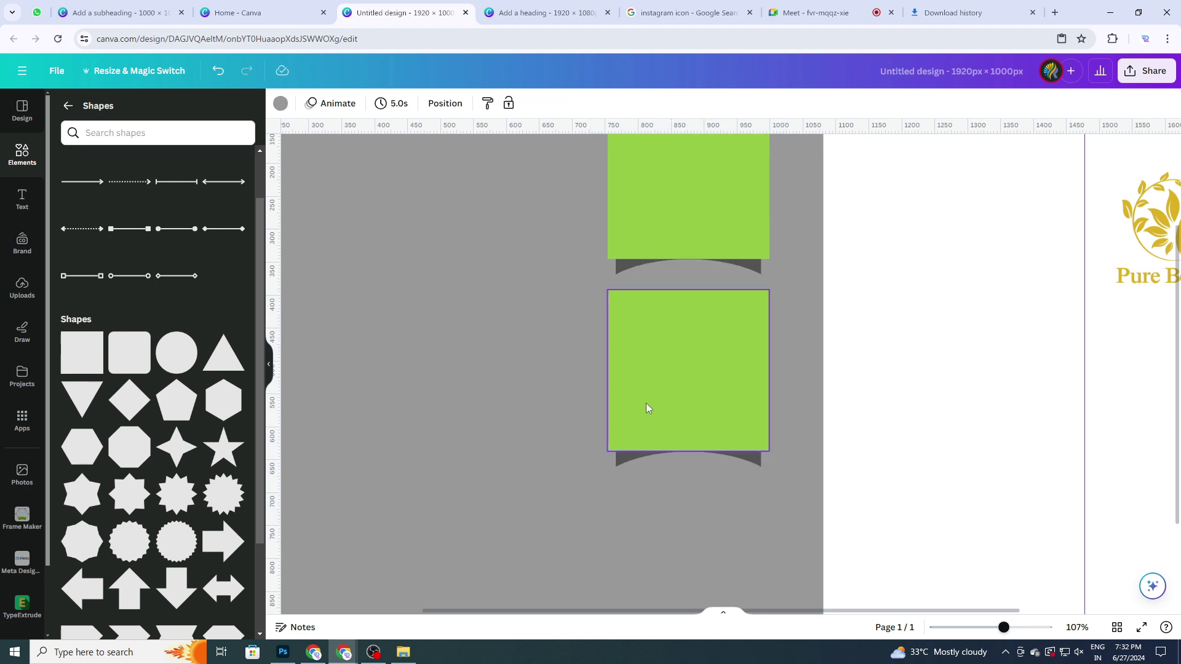
Recolour the lower green square dark grey, #323232.
click(719, 331)
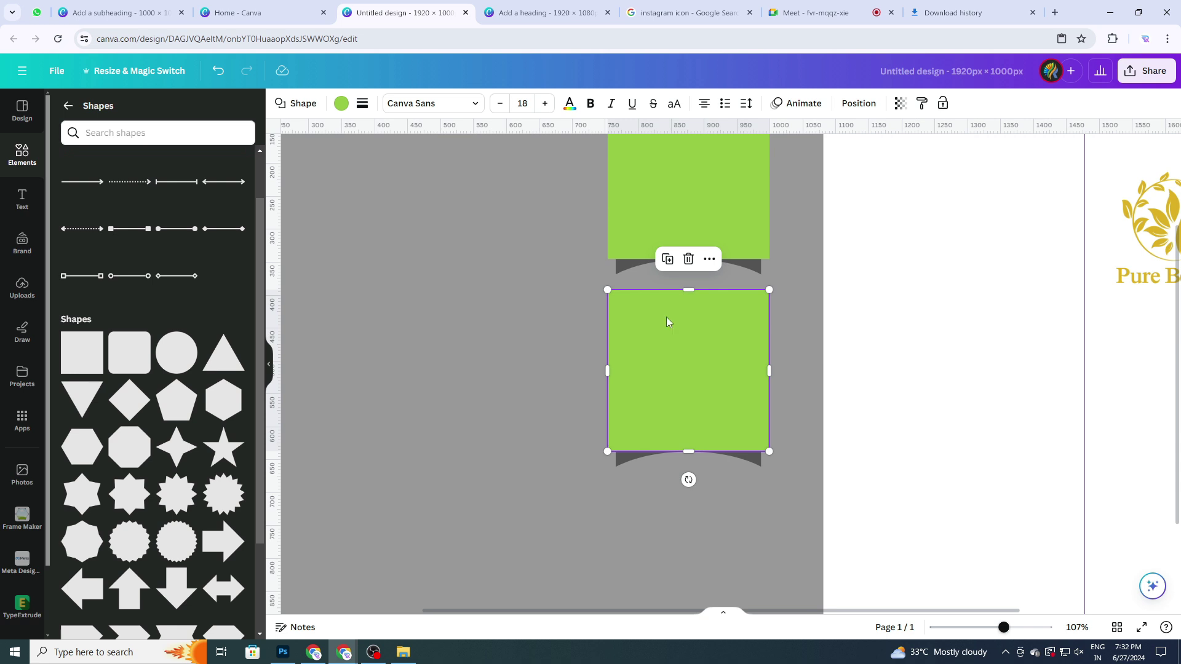
click(341, 103)
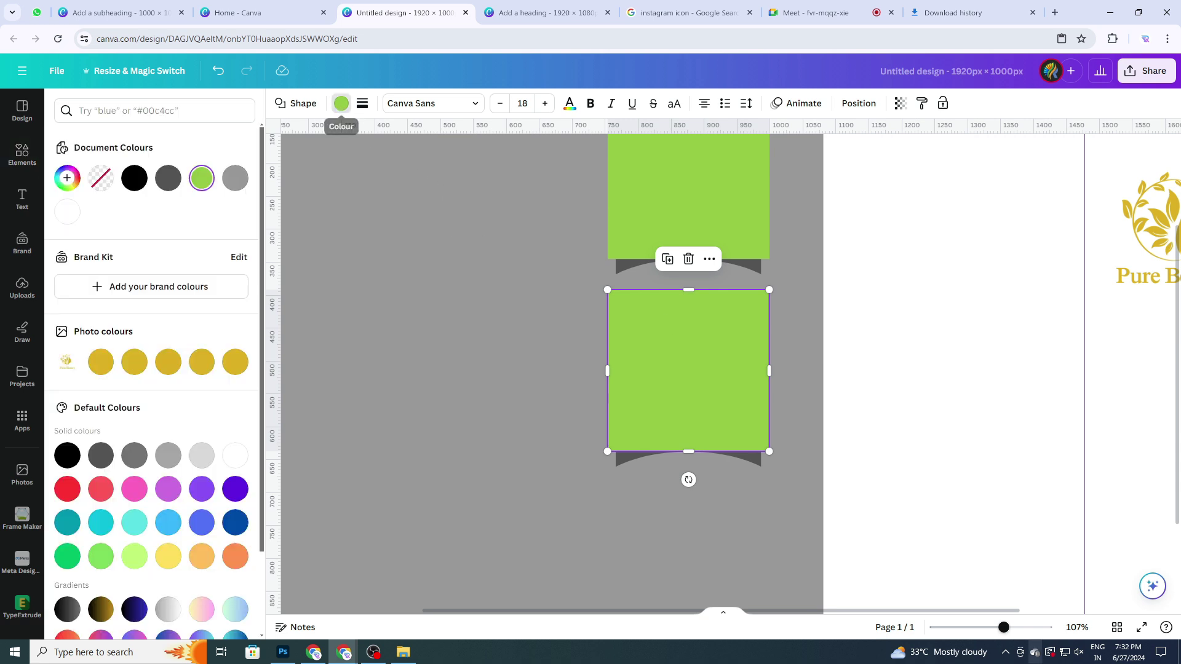
click(68, 456)
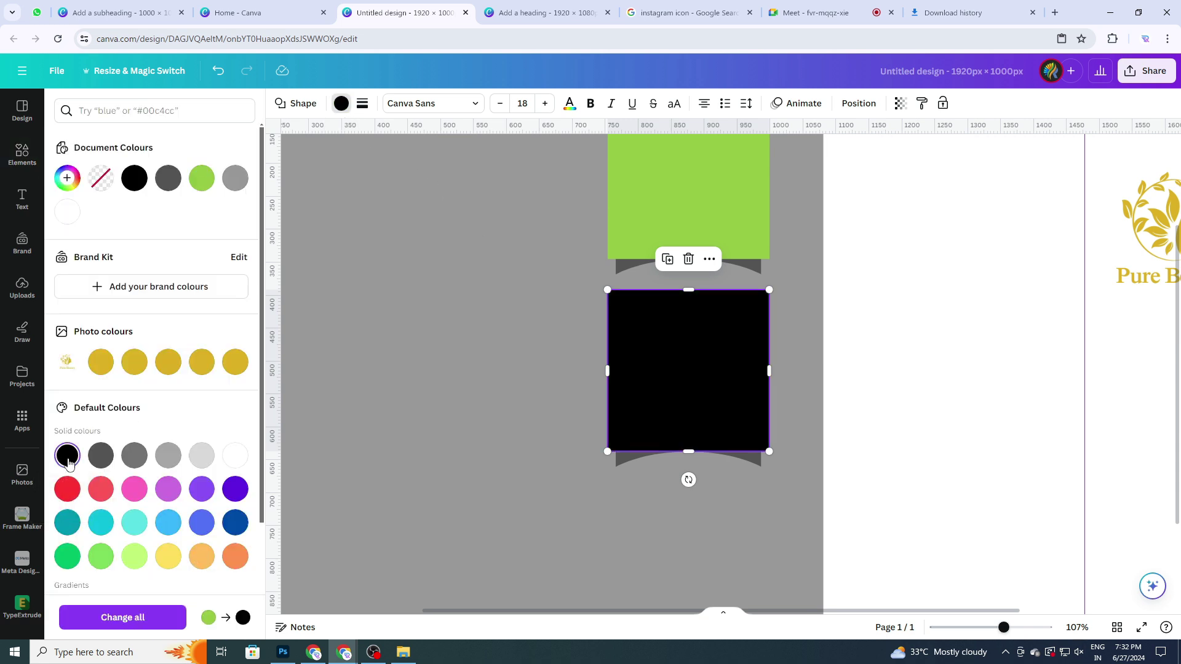
click(60, 186)
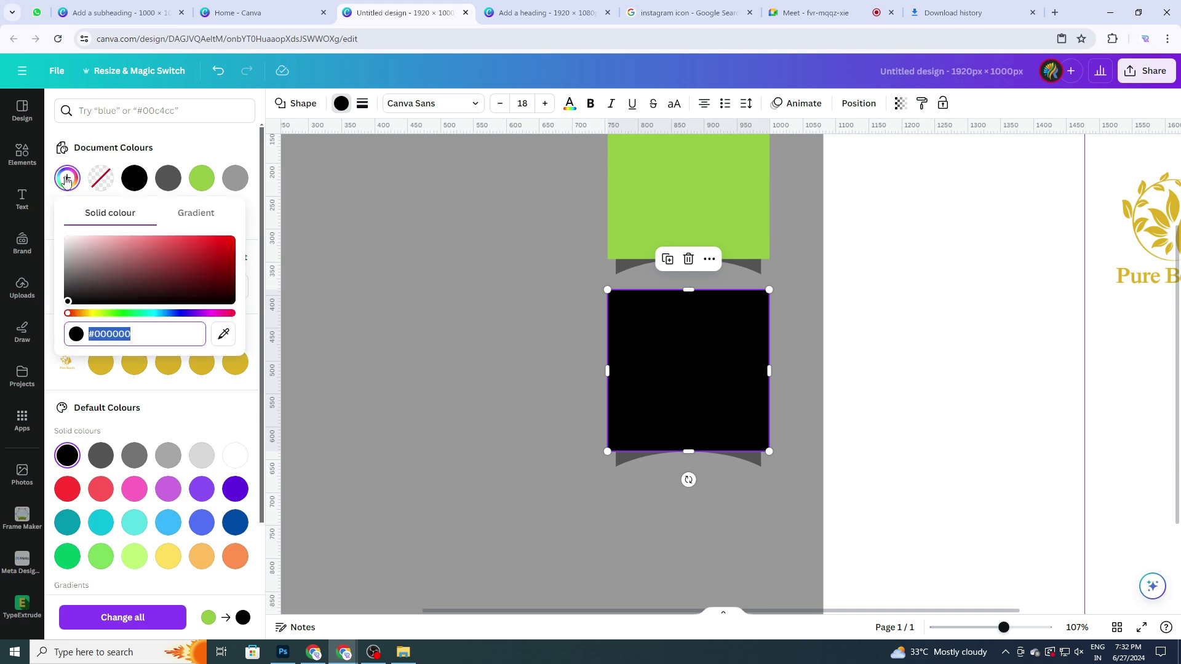
click(68, 300)
mouse_move(67, 300)
mouse_down()
mouse_move(60, 287)
mouse_move(61, 296)
mouse_up()
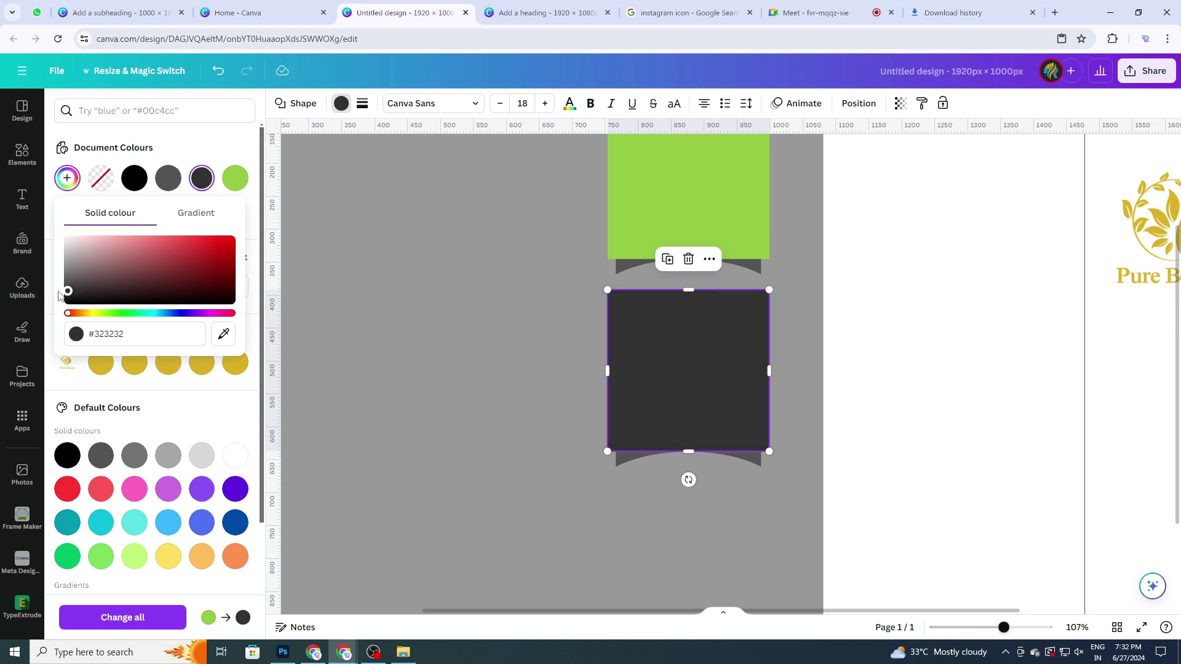
click(477, 433)
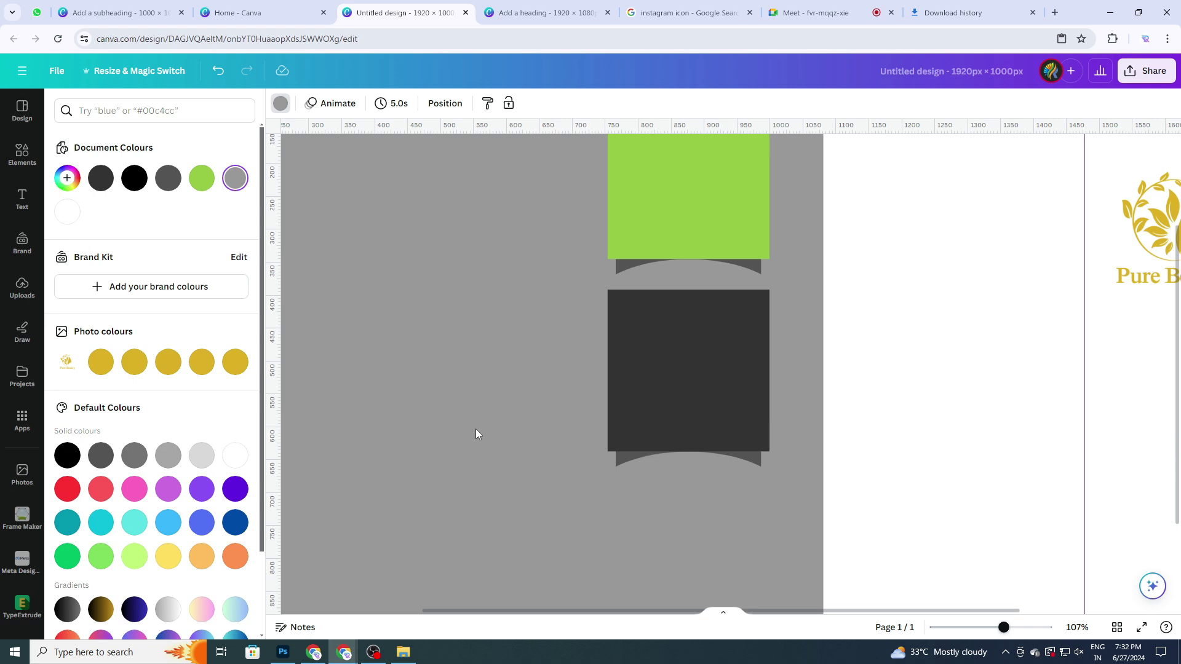
Switch to Google Meet to read the in-call messages, and return to the 1920 × 1000 px design.
click(817, 12)
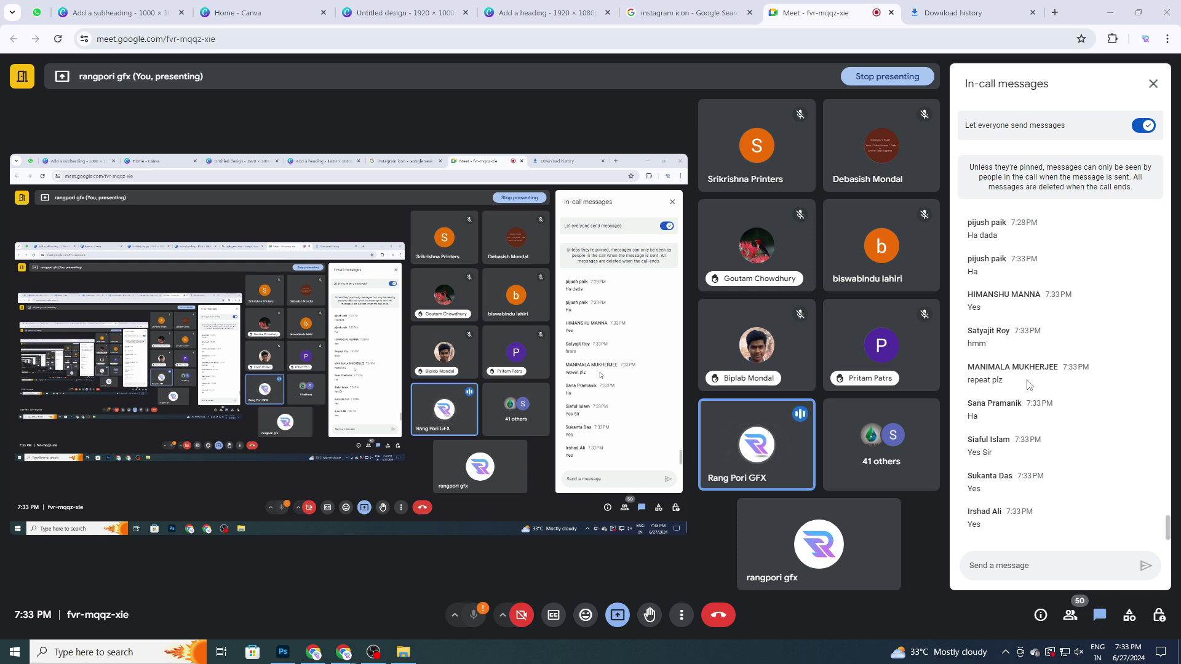
click(536, 8)
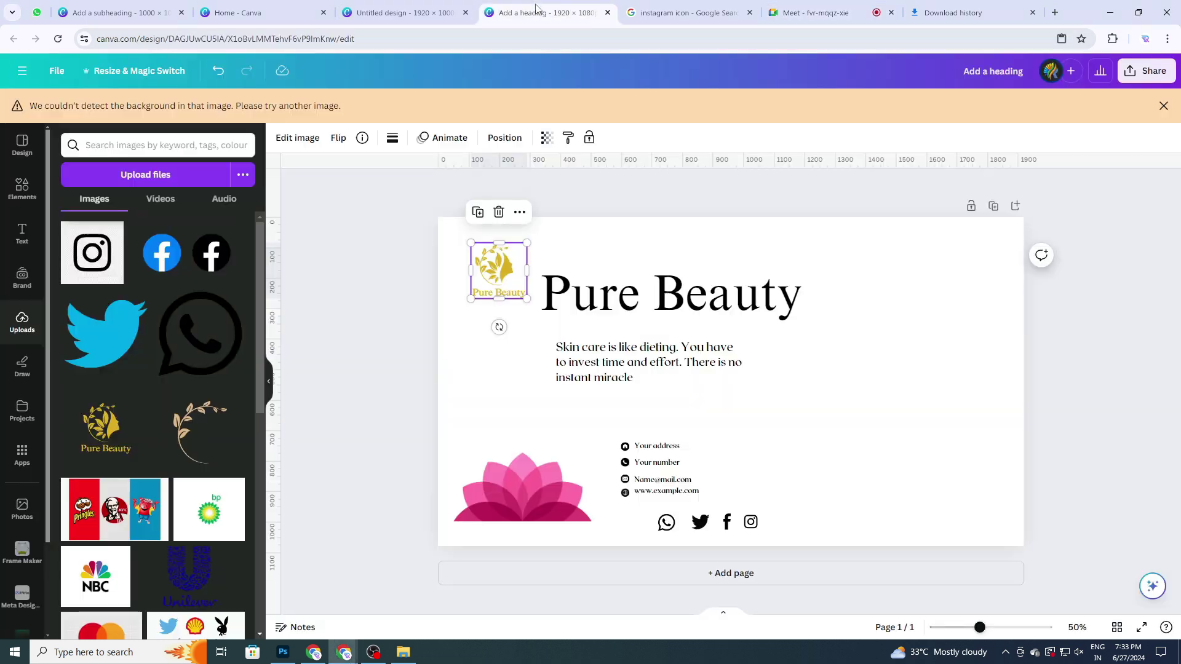
click(406, 13)
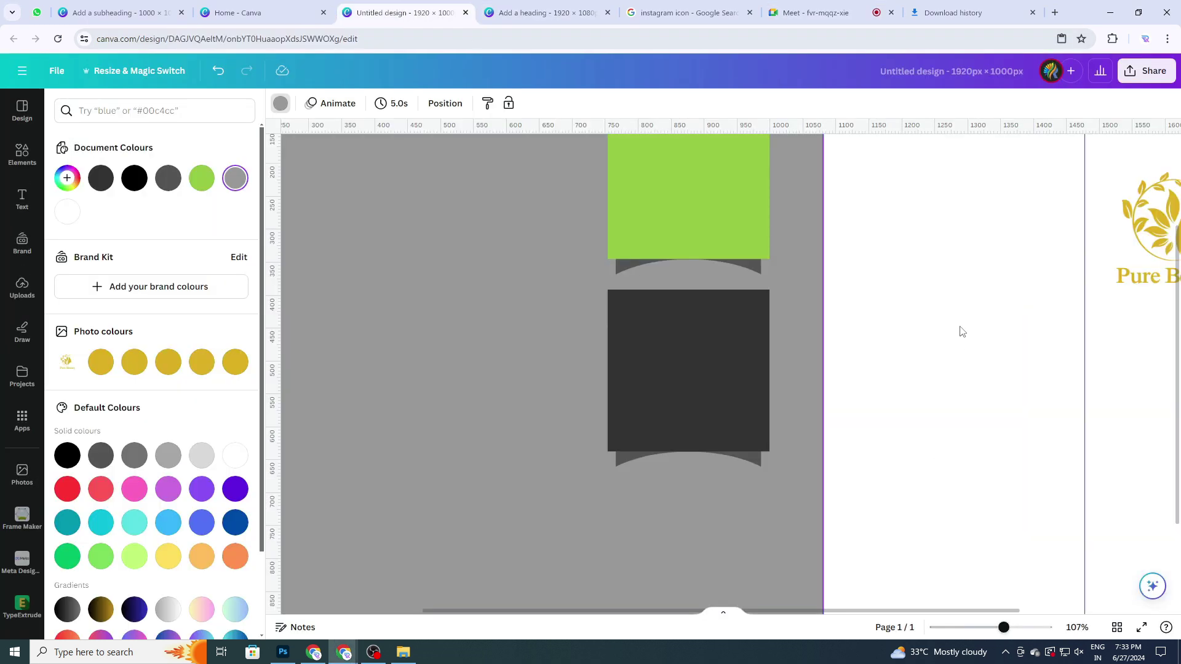
Add a triangle in the empty grey area, narrow it to about 60 px and rotate it onto its side.
scroll(963, 332, down, 5)
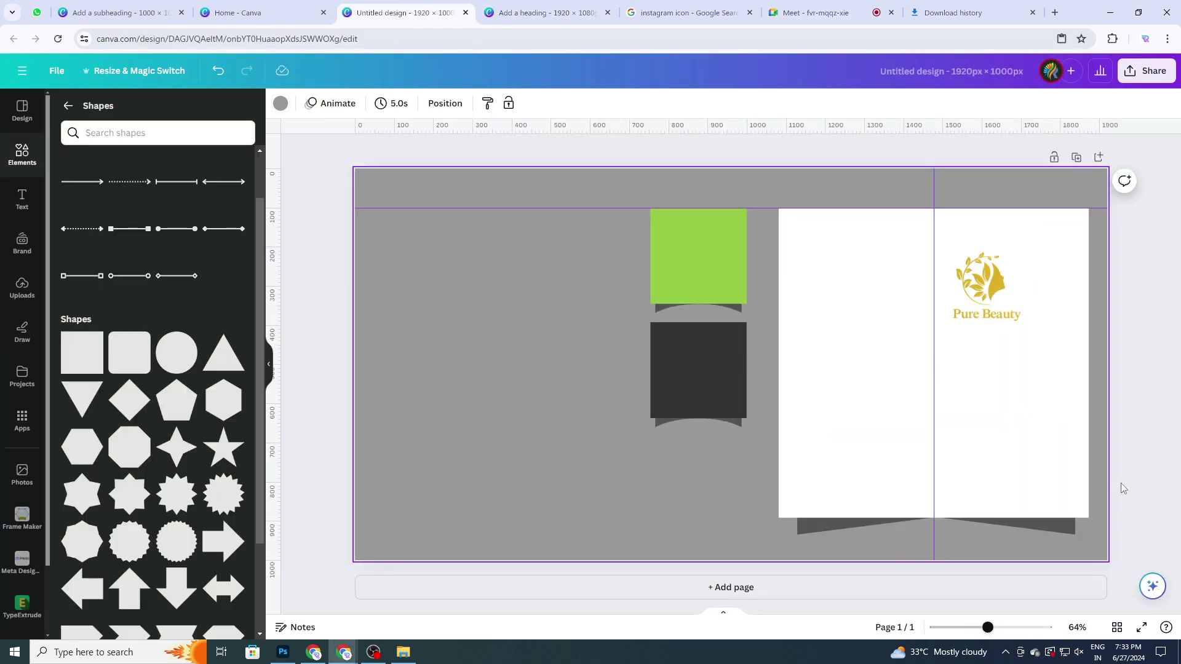
click(854, 375)
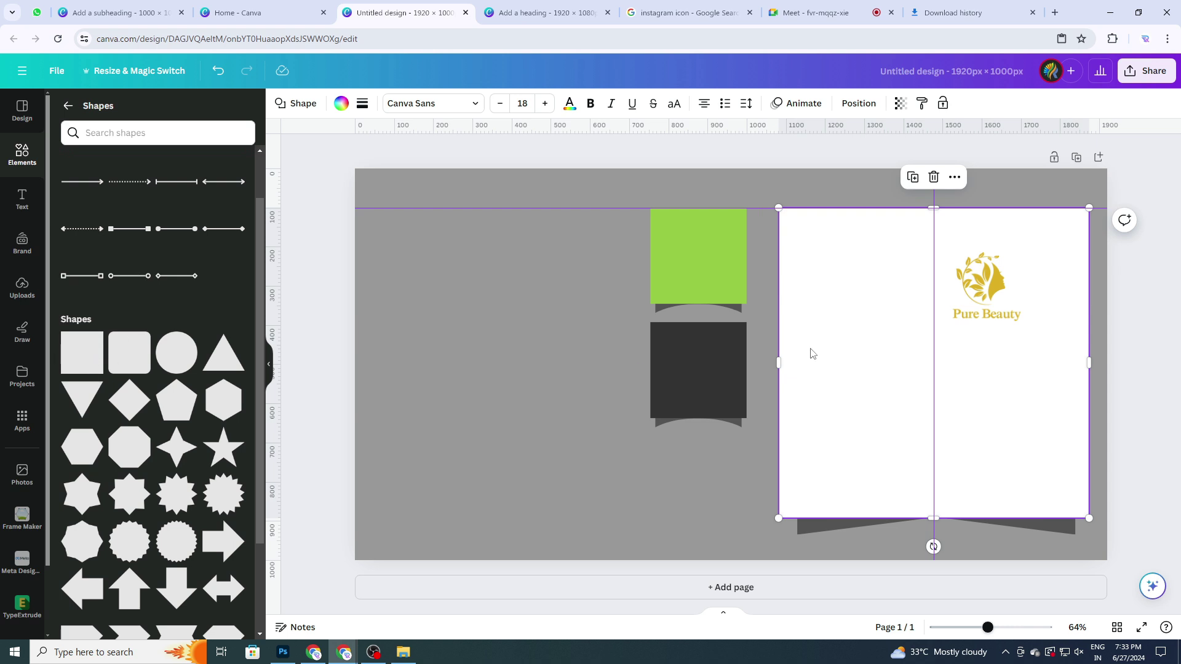
click(803, 524)
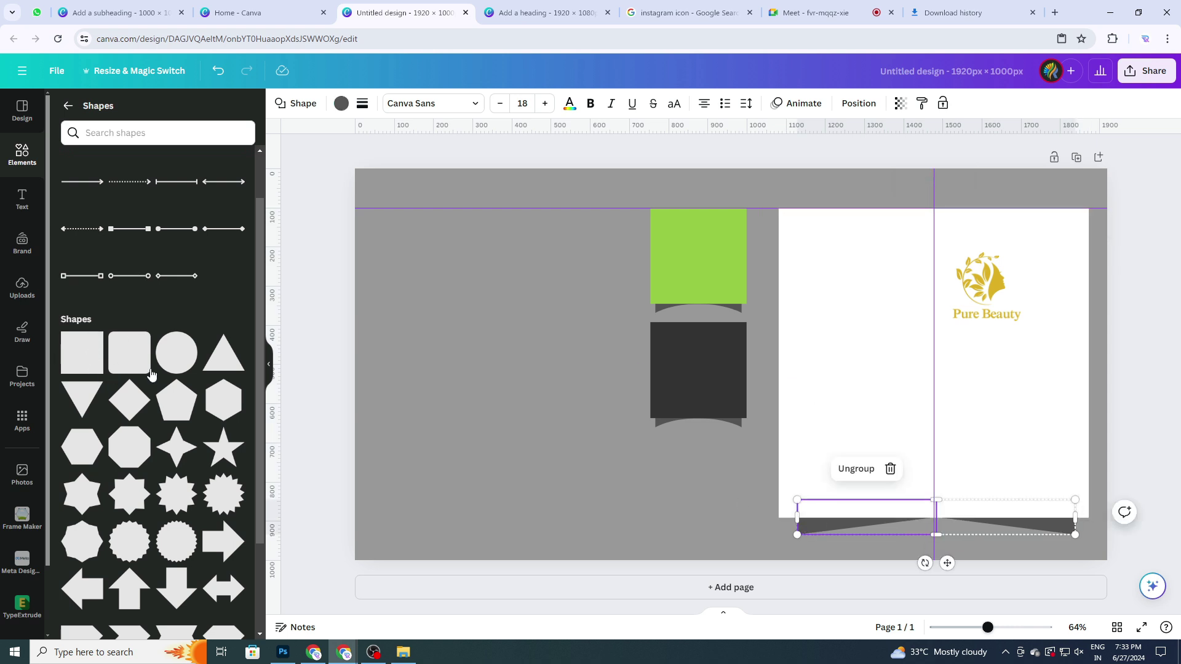
click(227, 346)
drag(702, 425, 471, 485)
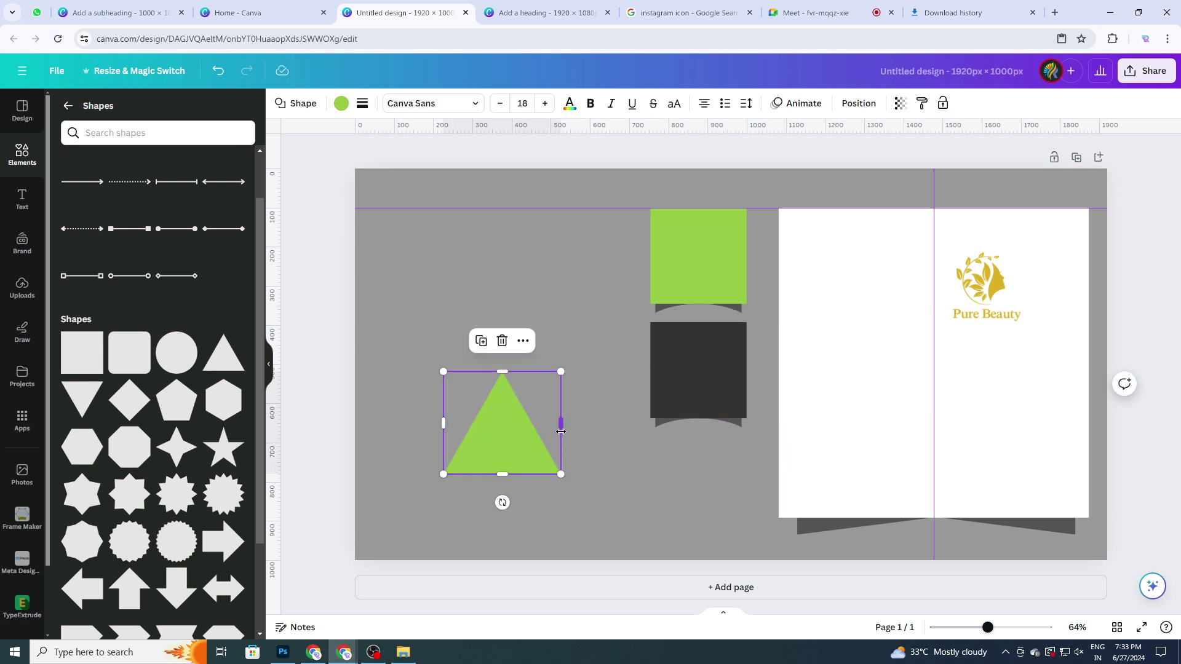
drag(561, 430, 466, 443)
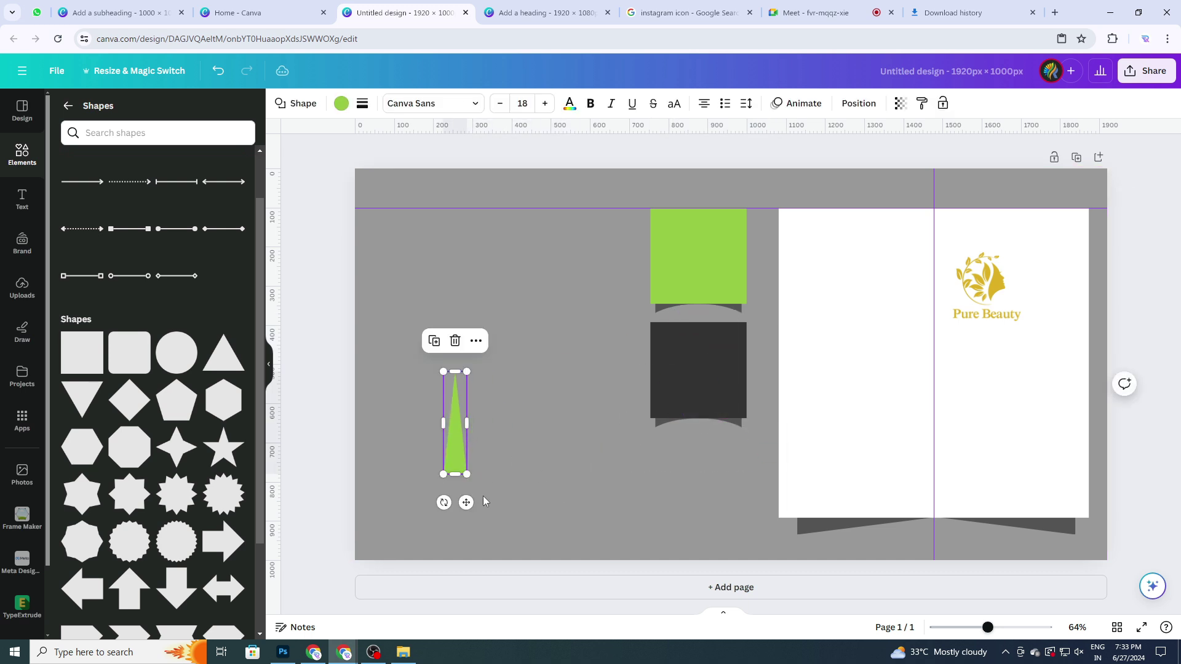
drag(443, 501, 586, 427)
Duplicate the thin horizontal triangle and mirror the copy so that the two tips meet.
click(433, 380)
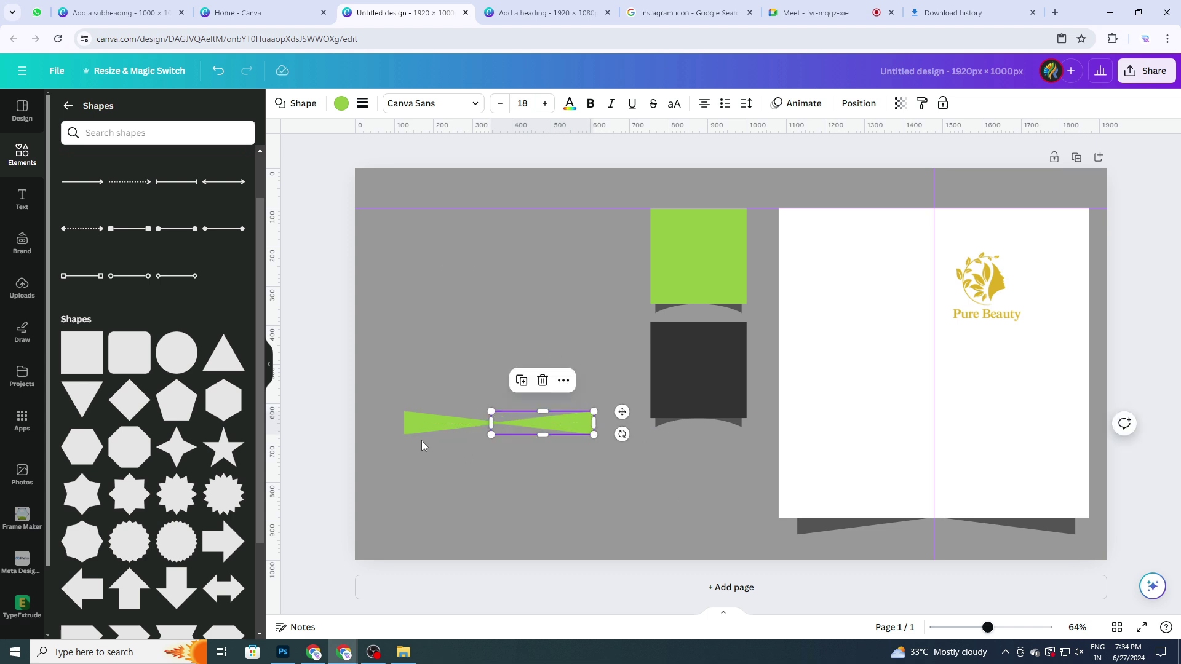
click(342, 104)
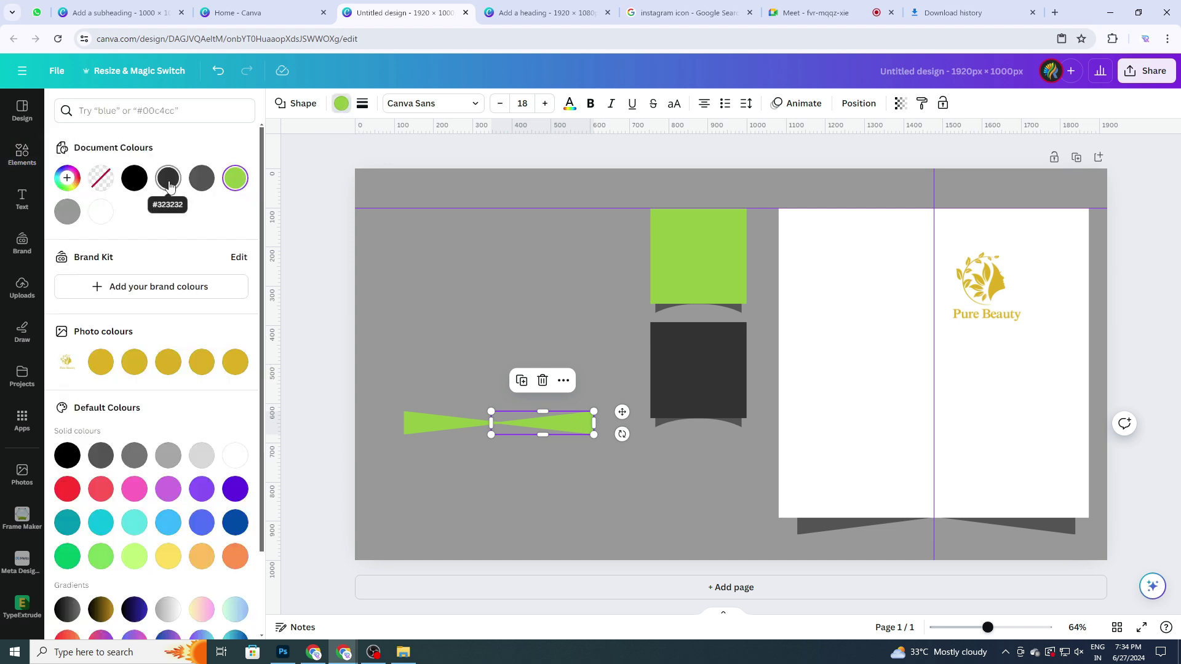
click(597, 490)
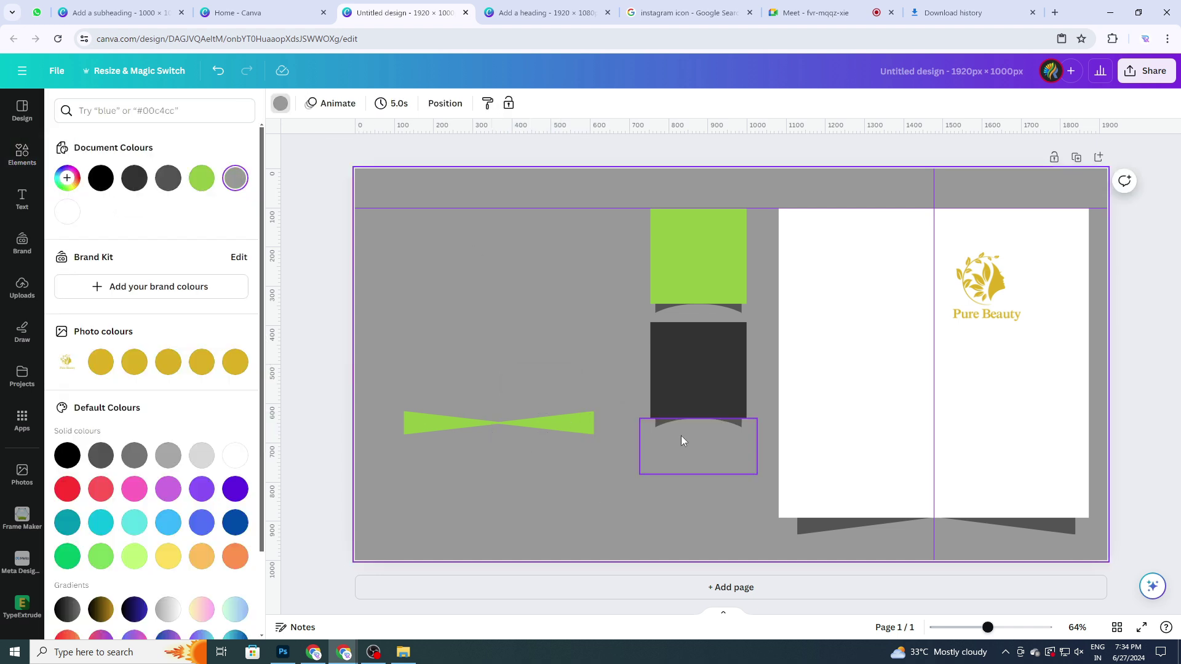
Move the grey ellipse below the dark square off its shadow, recolour it black, and undo both changes.
click(699, 436)
scroll(700, 434, up, 3)
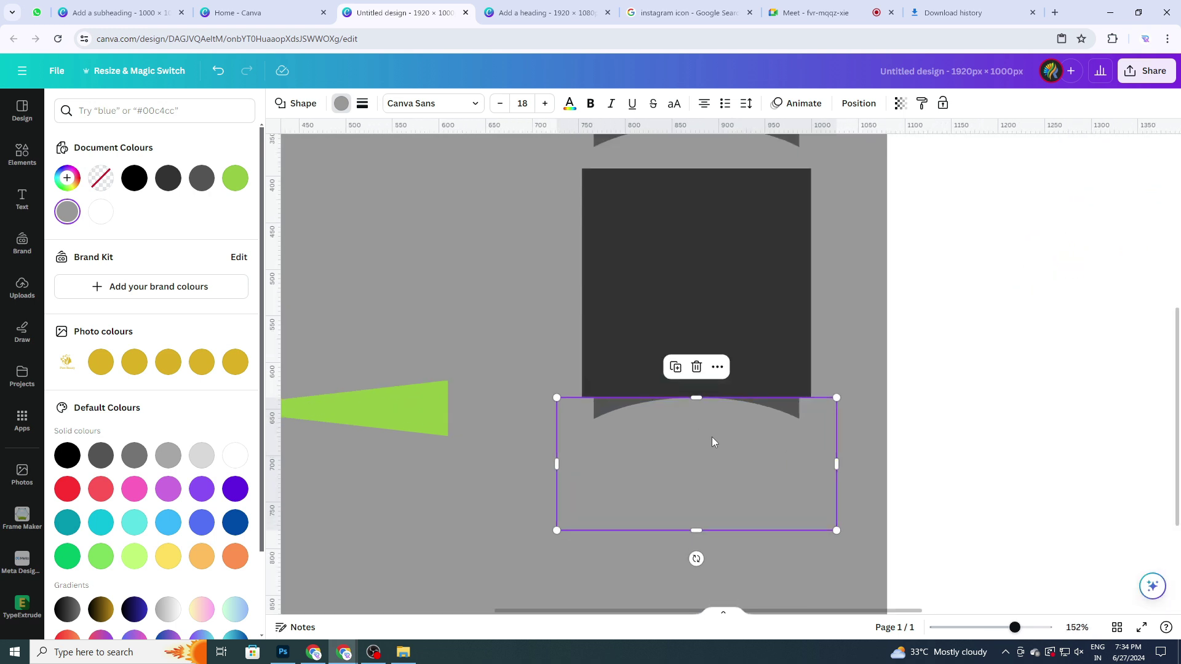
scroll(1055, 570, down, 3)
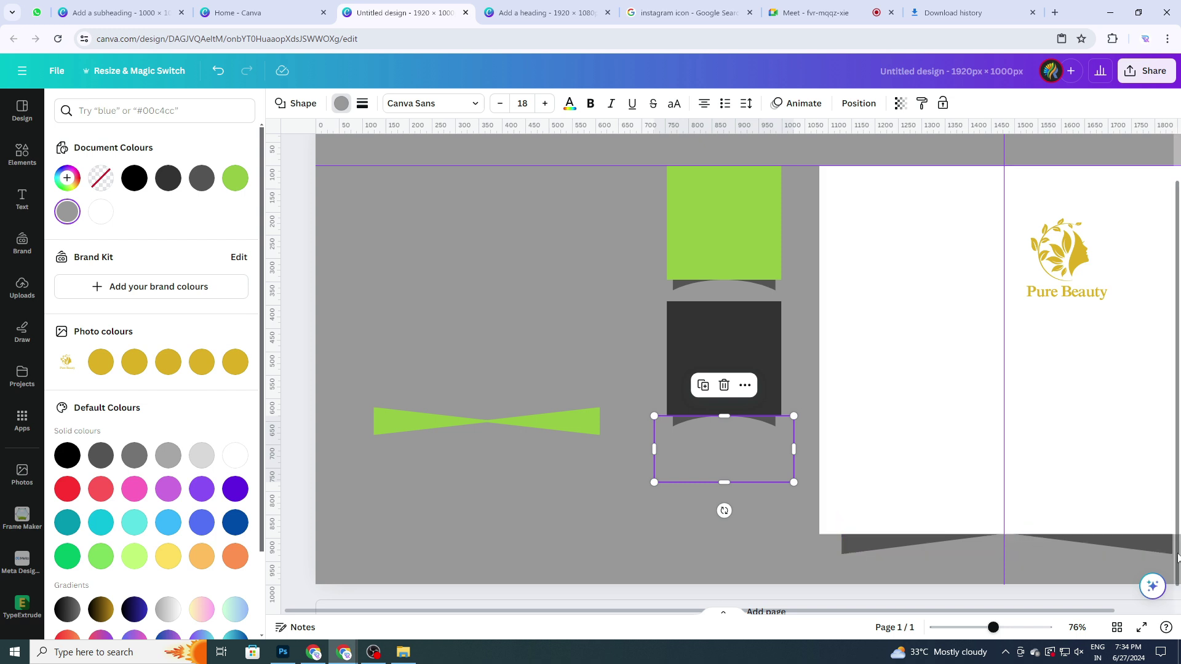
scroll(706, 435, up, 5)
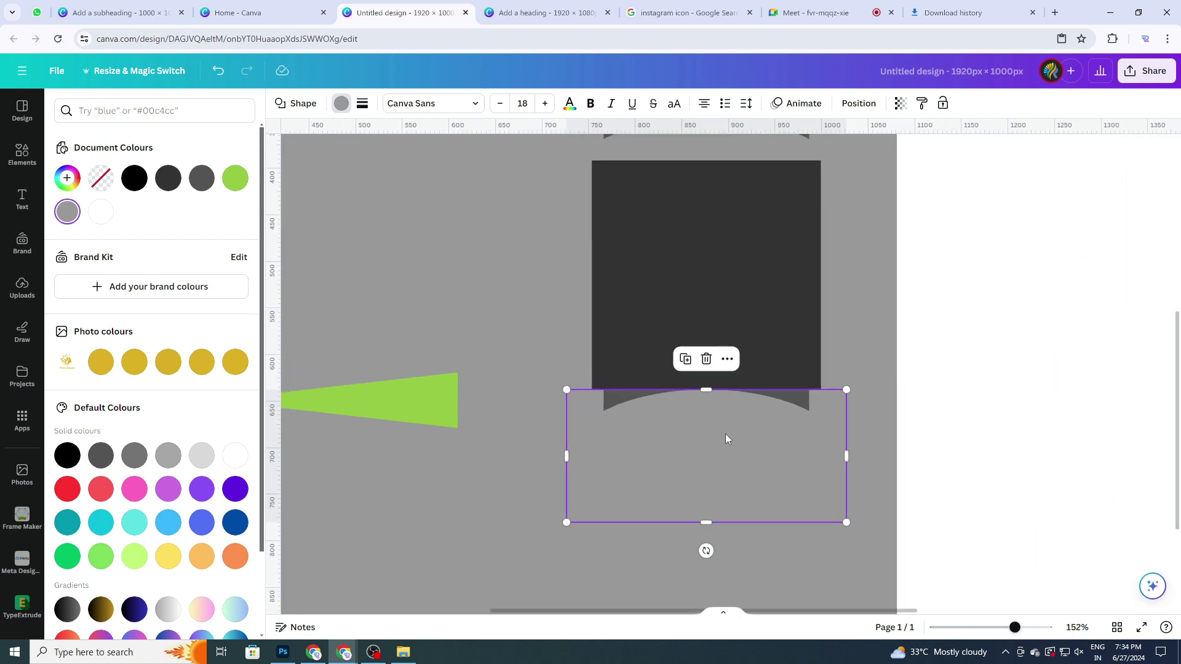
drag(725, 435, 728, 483)
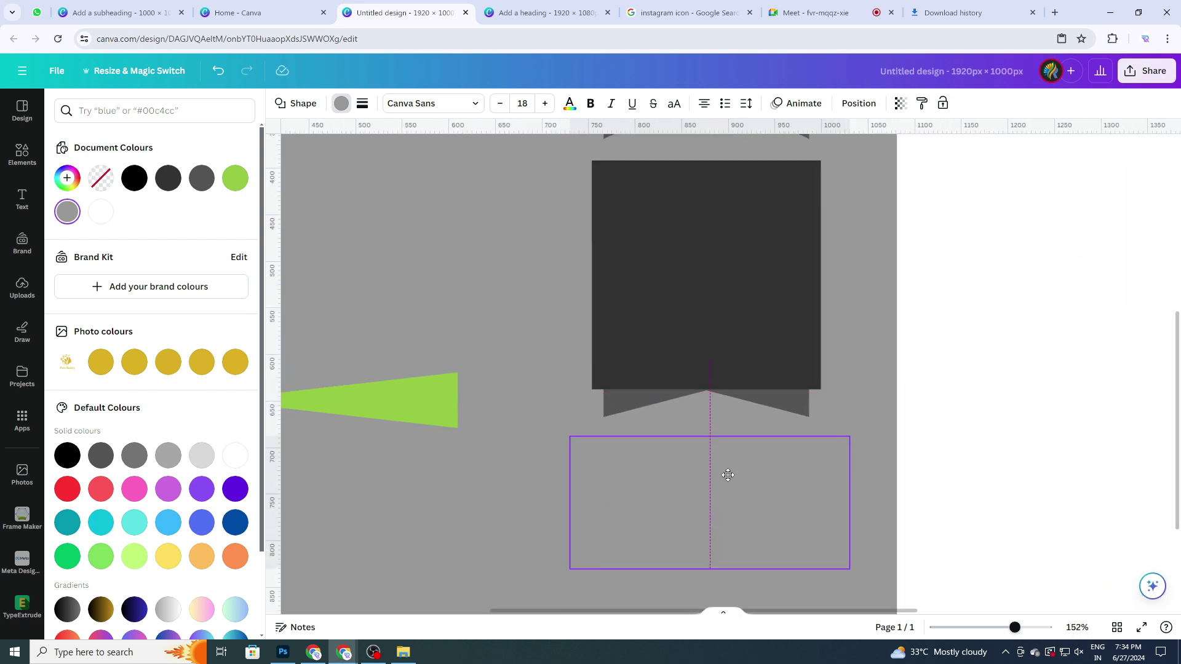
click(136, 179)
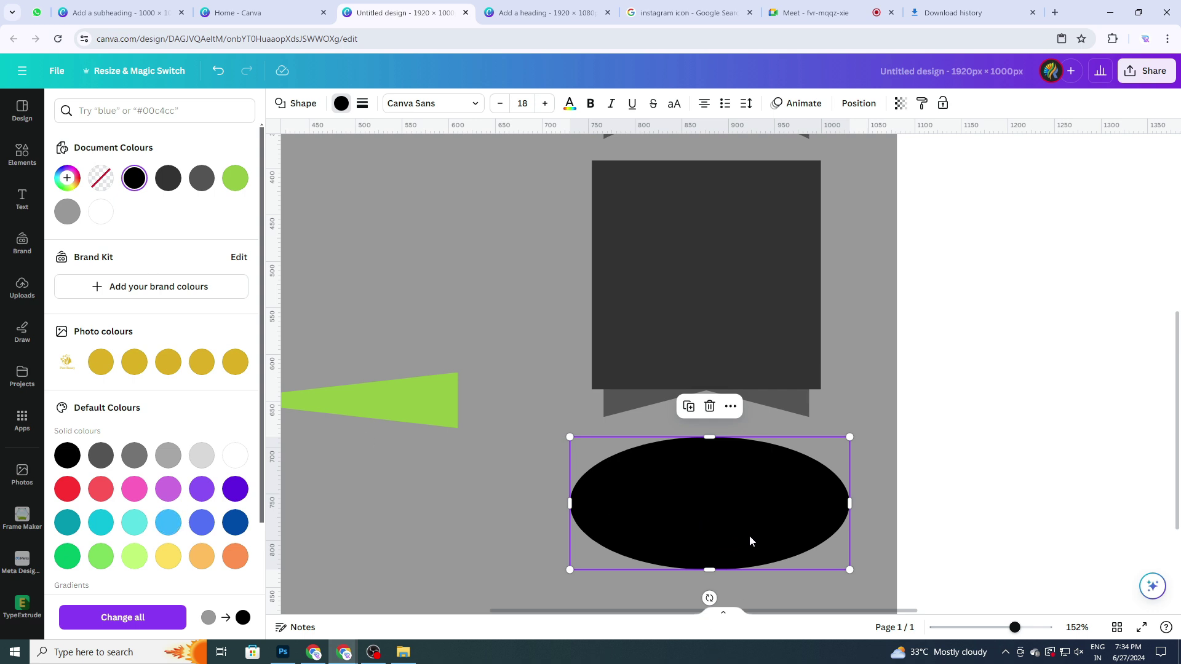
key(ctrl+z)
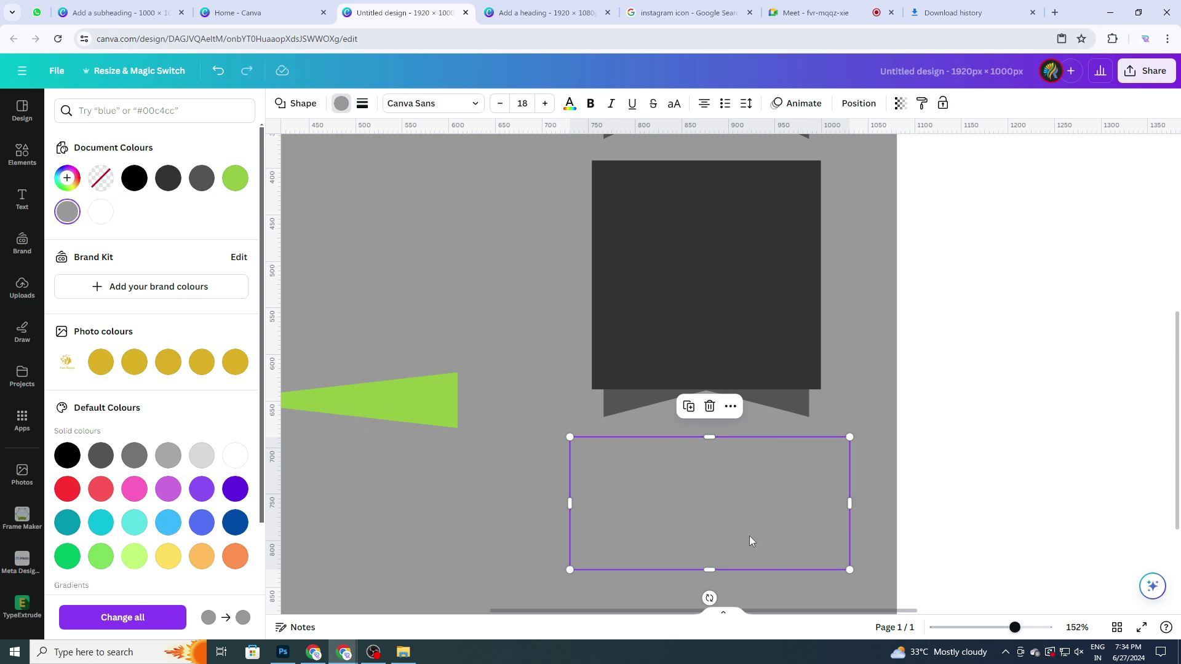
key(ctrl+z)
click(520, 511)
Delete the two thin green triangles in the empty grey area.
scroll(521, 511, down, 5)
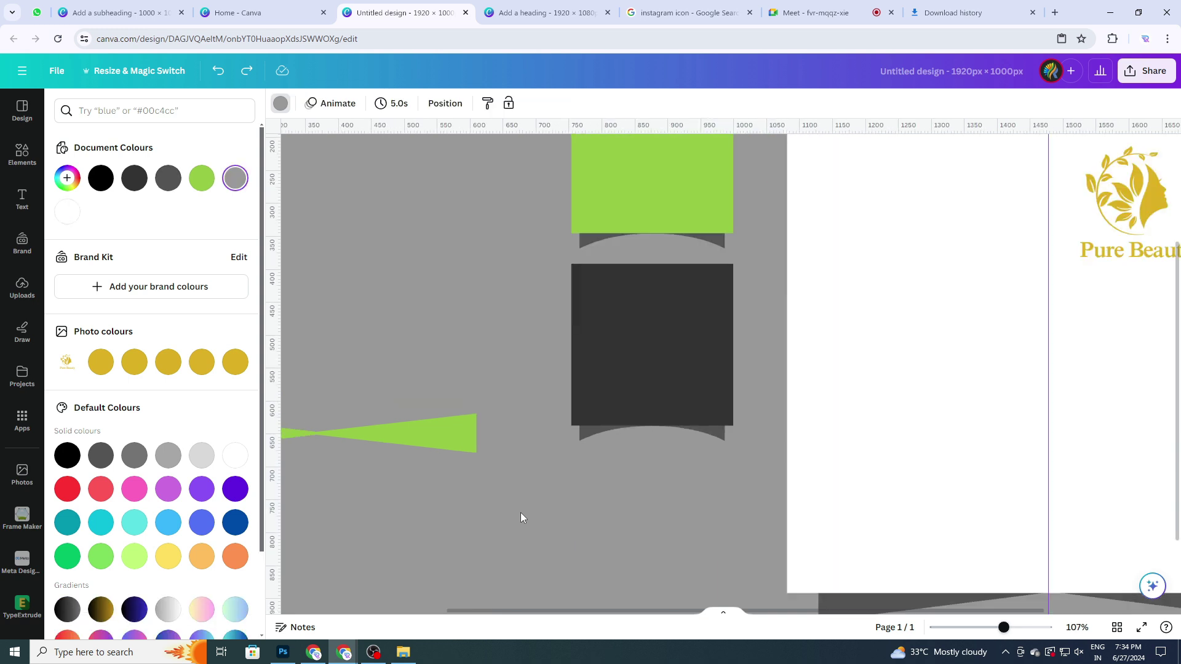
click(540, 430)
click(452, 426)
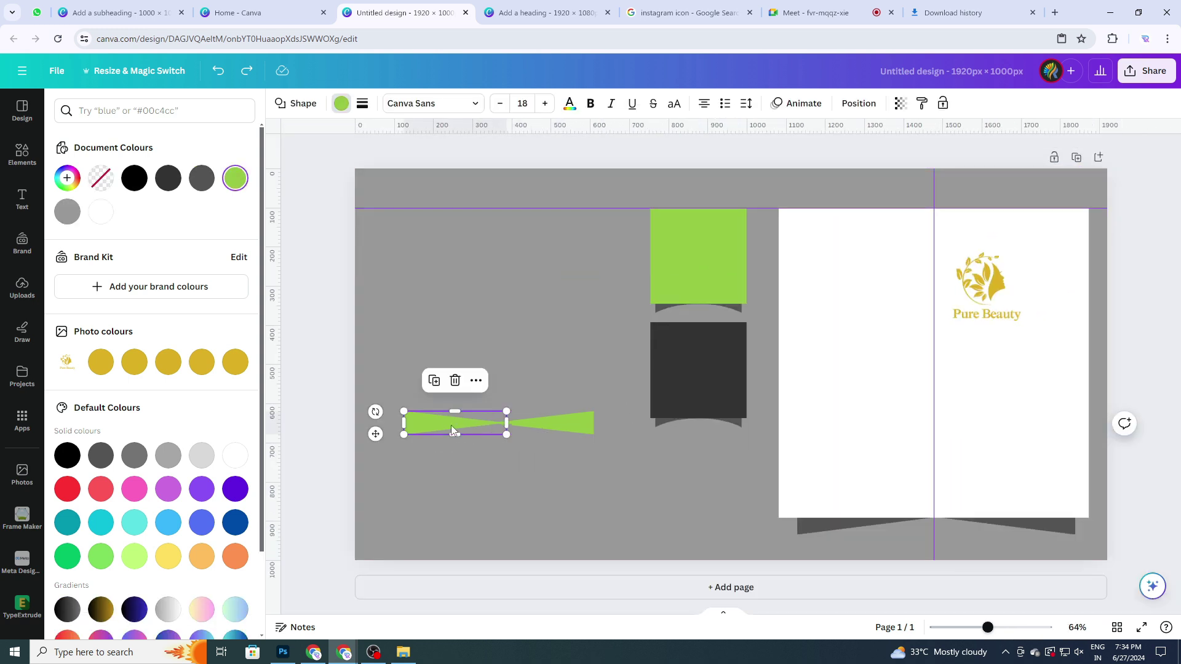
shift+click(540, 423)
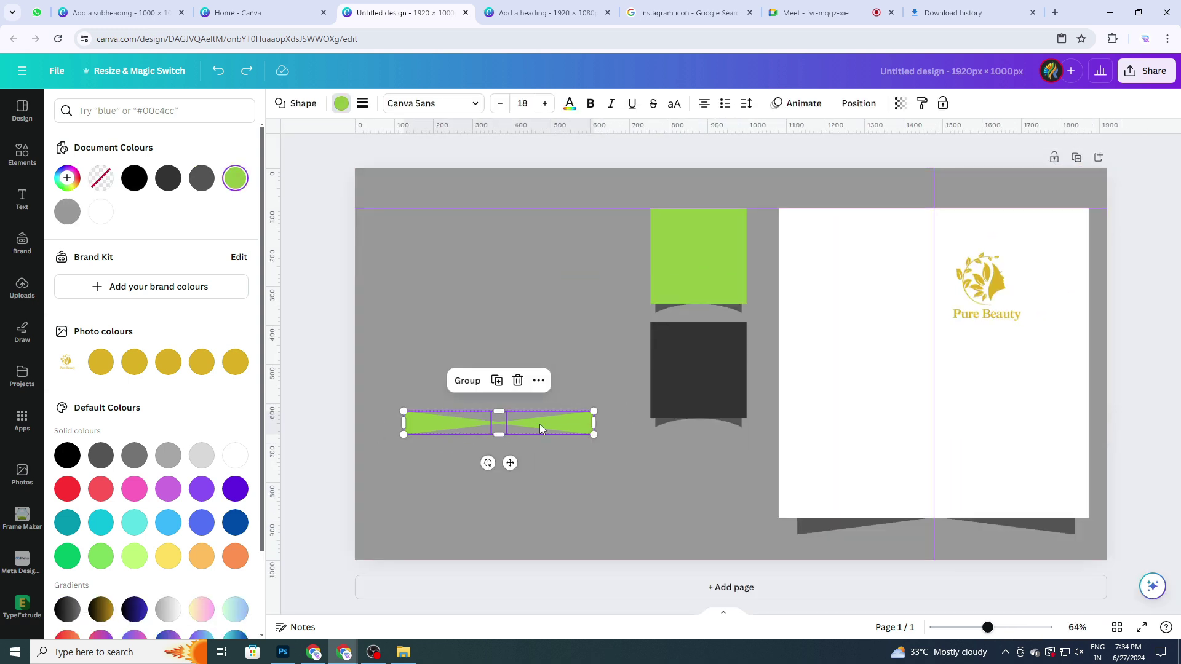
key(Delete)
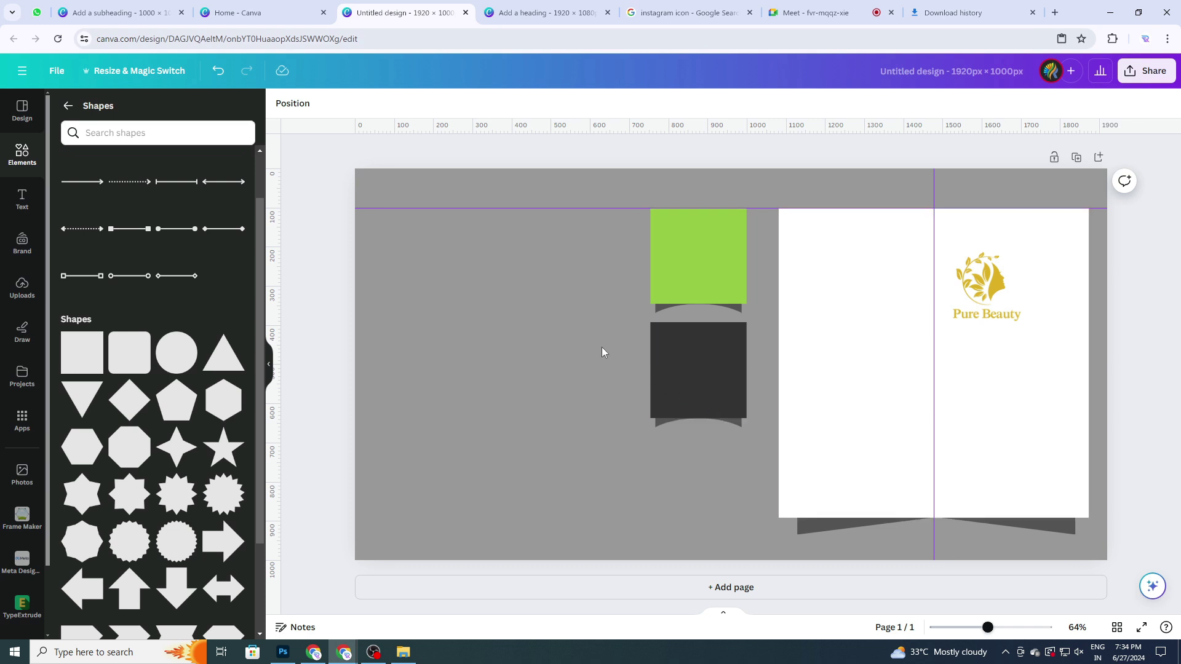
Group the dark grey square with its two shadow triangles and the masking ellipse.
drag(637, 368, 742, 470)
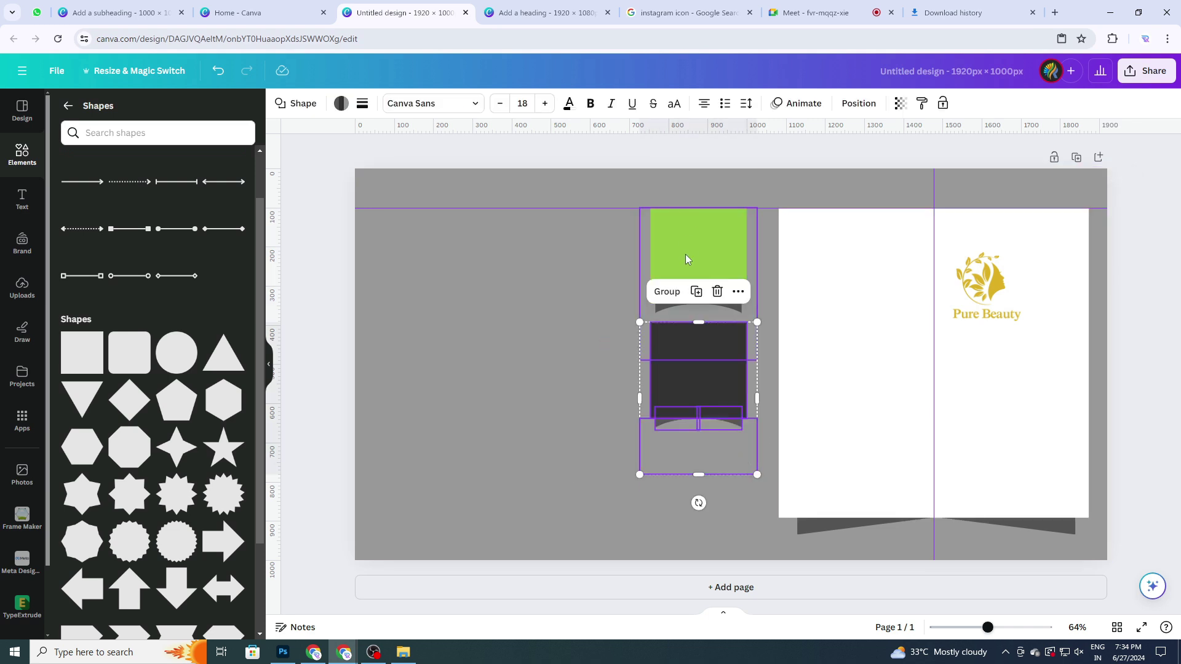
drag(584, 186, 721, 456)
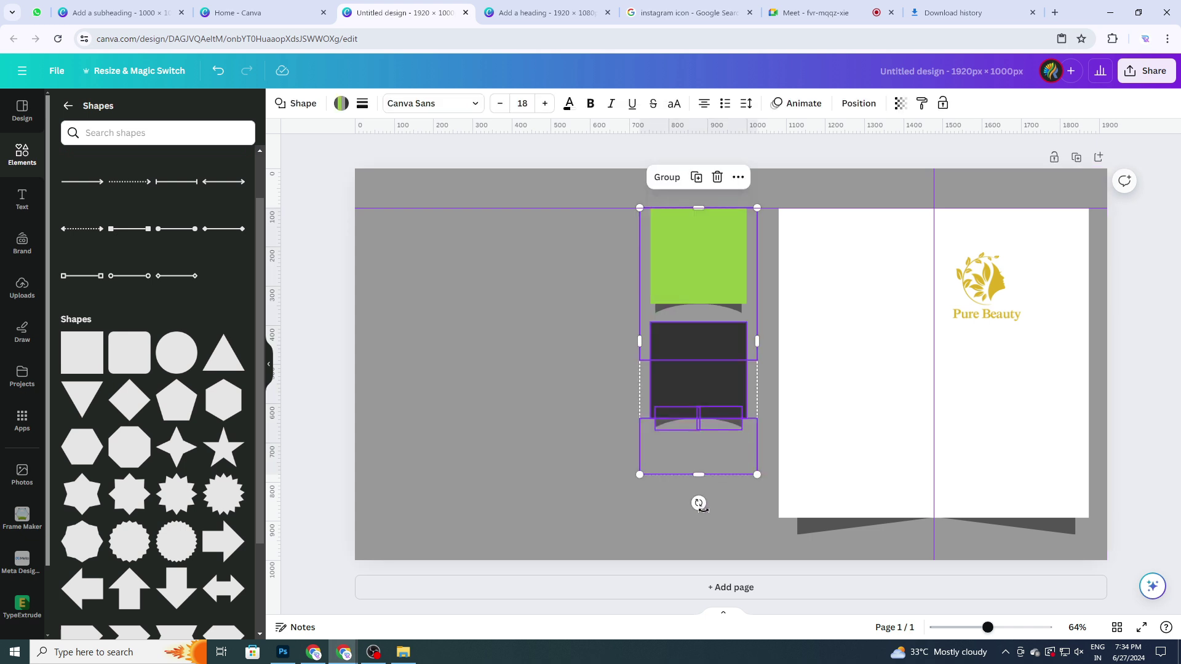
click(635, 426)
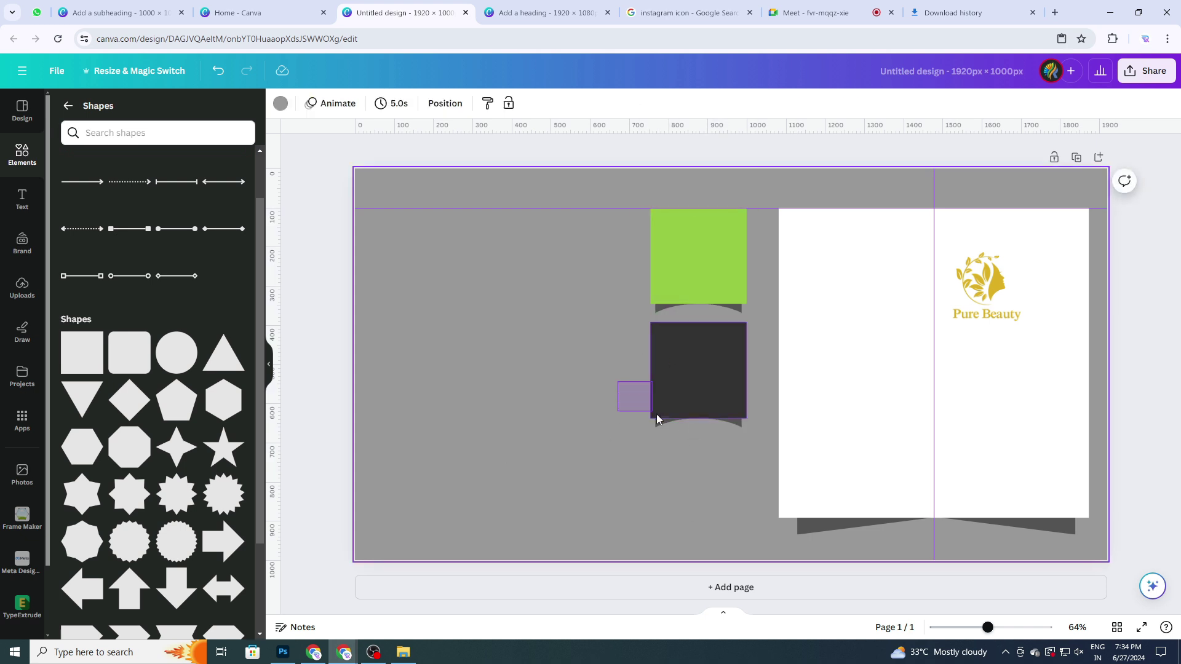
drag(657, 418, 720, 466)
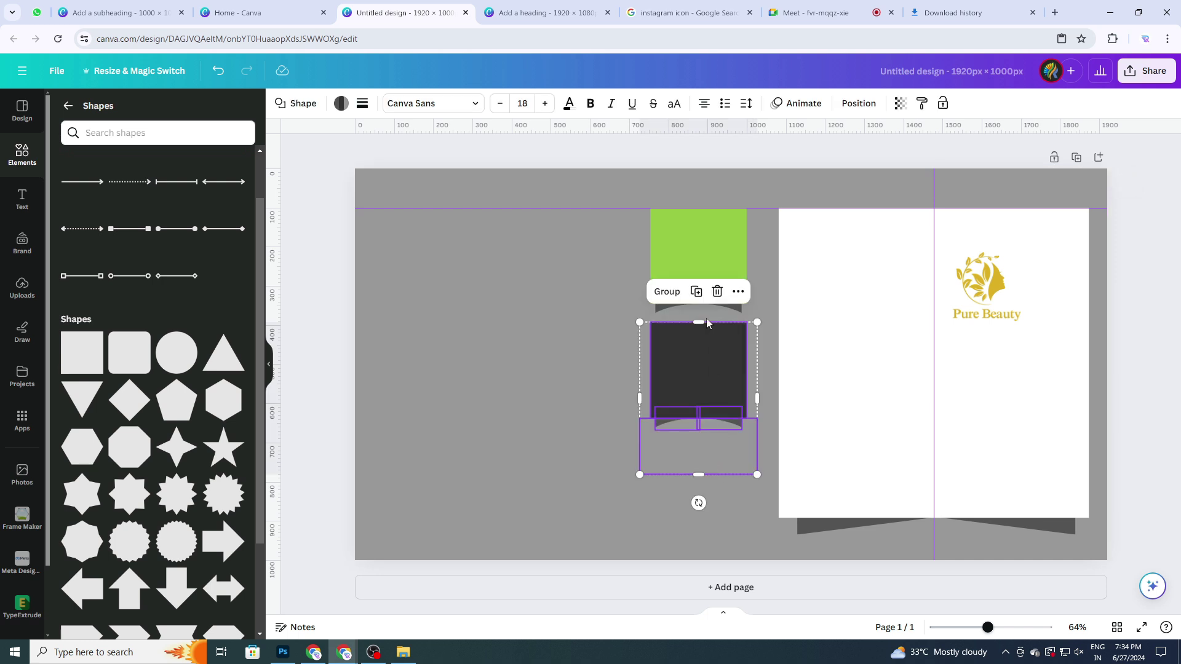
click(668, 292)
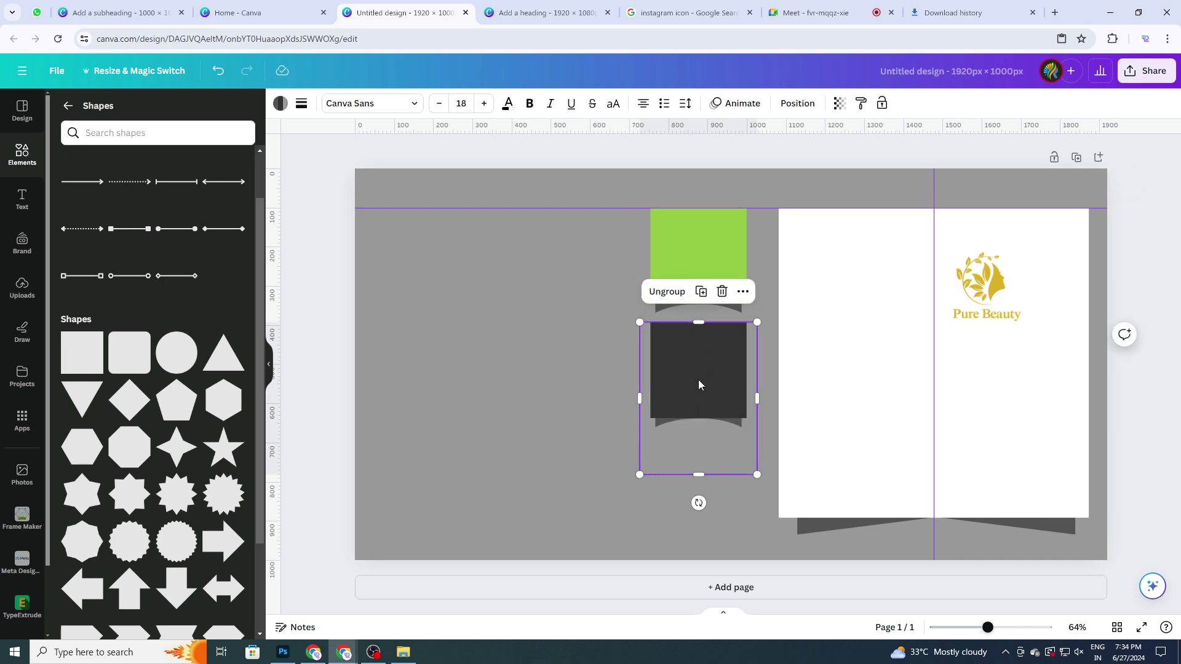
Try to place a copy of the dark grey square group directly below the original, and undo it.
drag(699, 385, 699, 493)
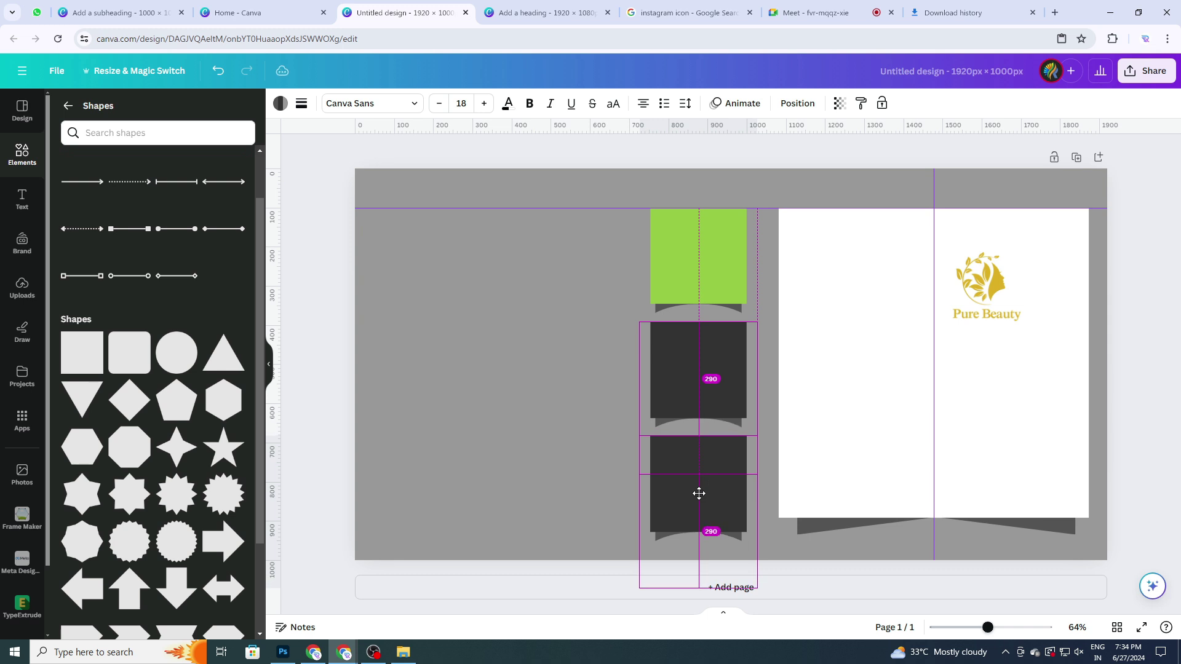
drag(698, 493, 698, 493)
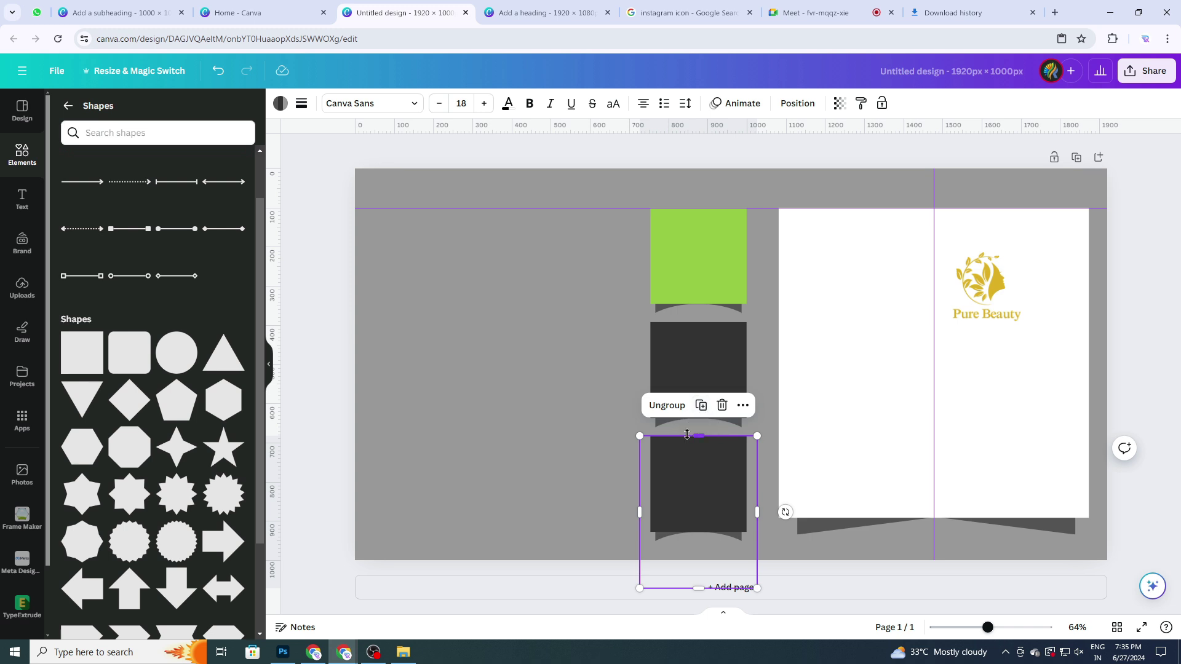
key(ctrl+z)
Duplicate the dark grey square group and place the copy directly below the original with matching spacing.
click(618, 362)
drag(618, 367, 731, 489)
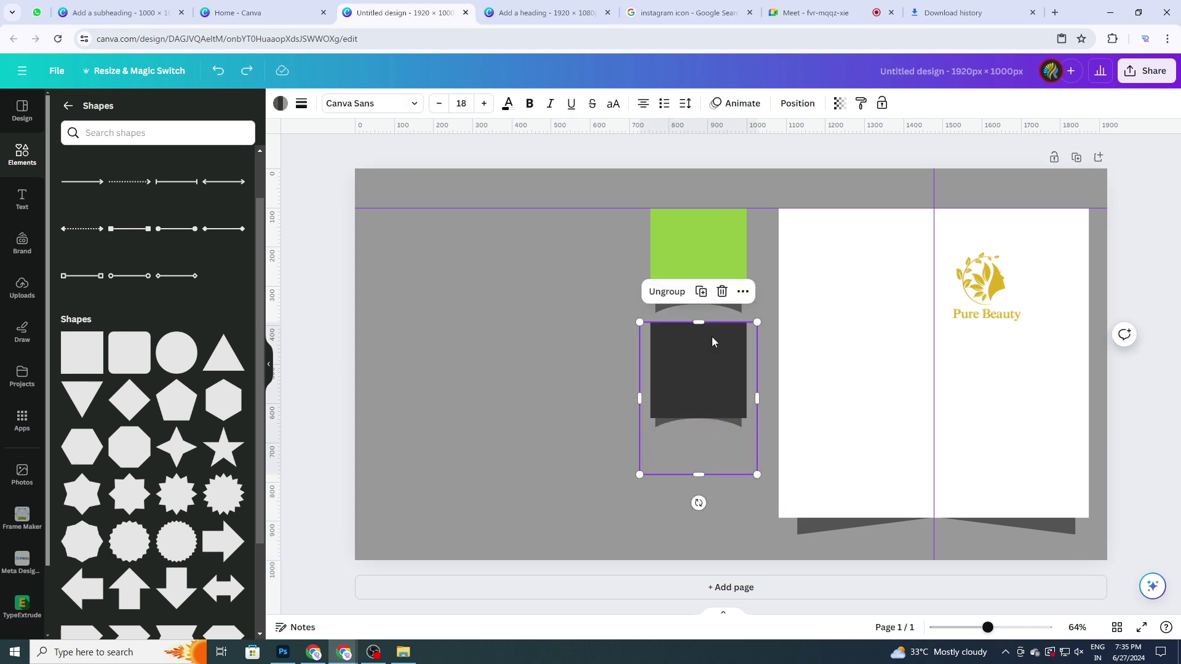
click(702, 292)
drag(704, 358, 702, 462)
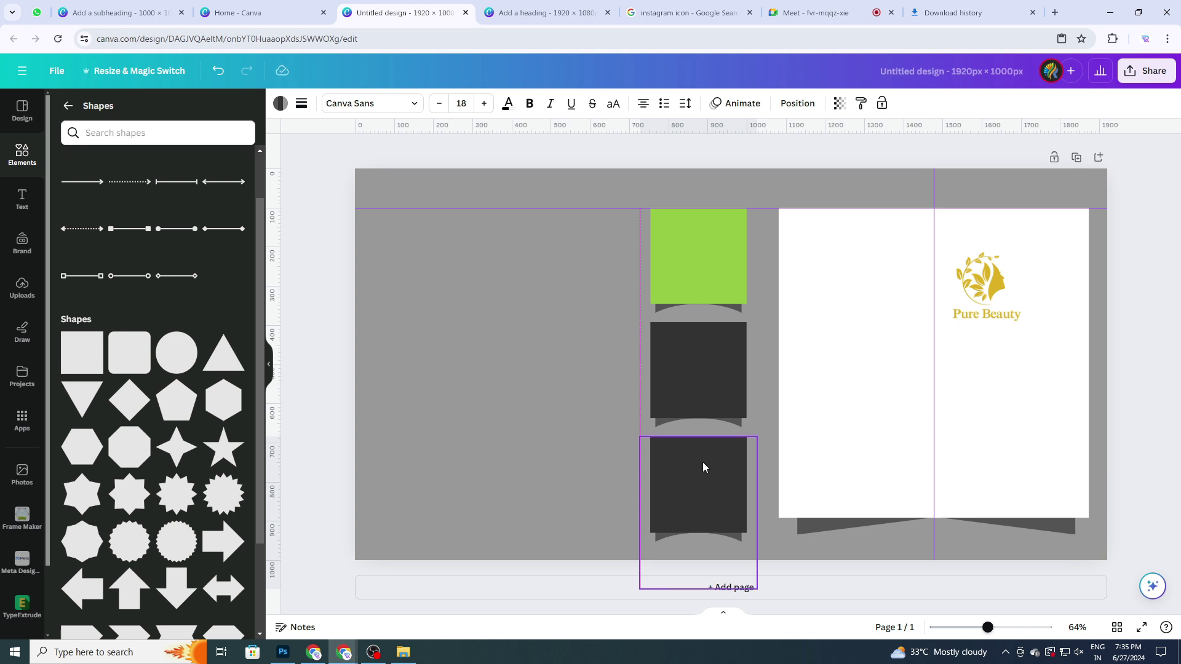
Scale the column of three small squares and their shadows down slightly, keeping its top on the upper guide.
click(606, 242)
drag(606, 241, 787, 541)
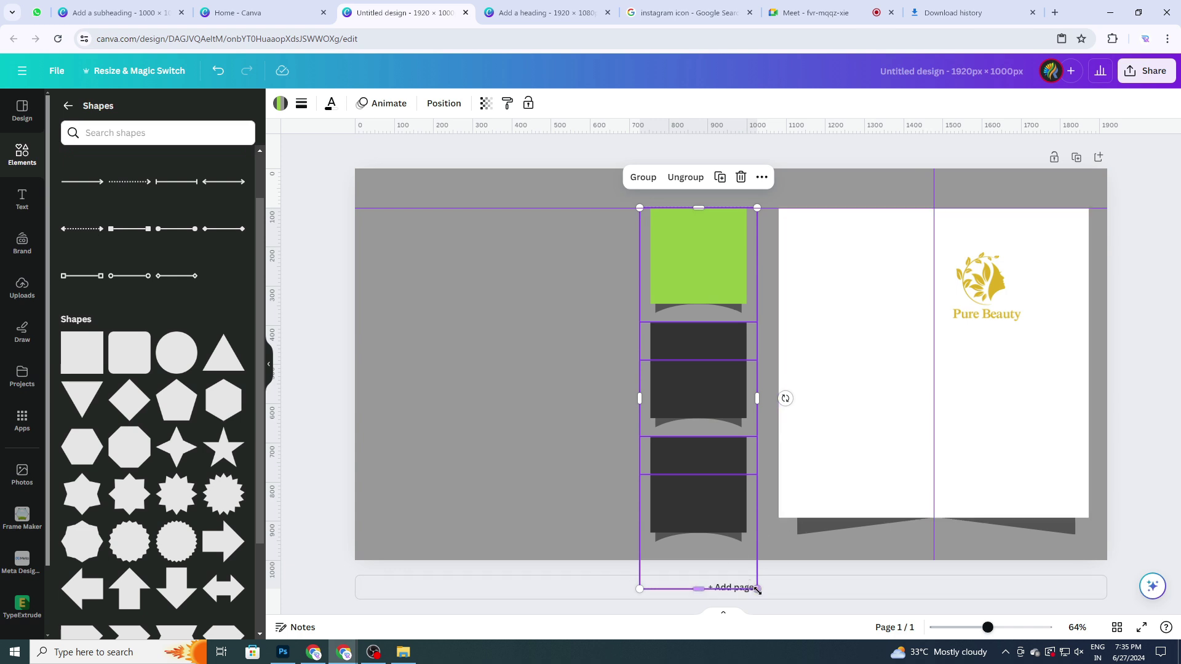
drag(757, 588, 752, 573)
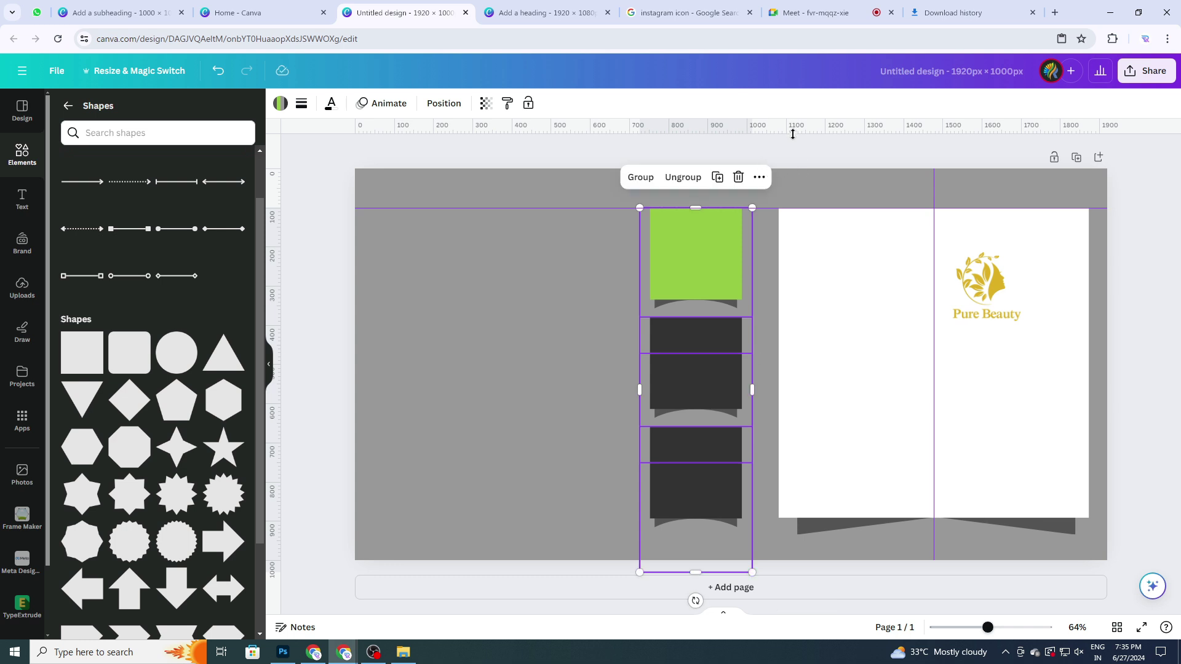
Add a horizontal guide along the large white square's bottom edge, and fit the column of small squares to it beside that square.
drag(792, 136, 788, 516)
scroll(755, 491, up, 2)
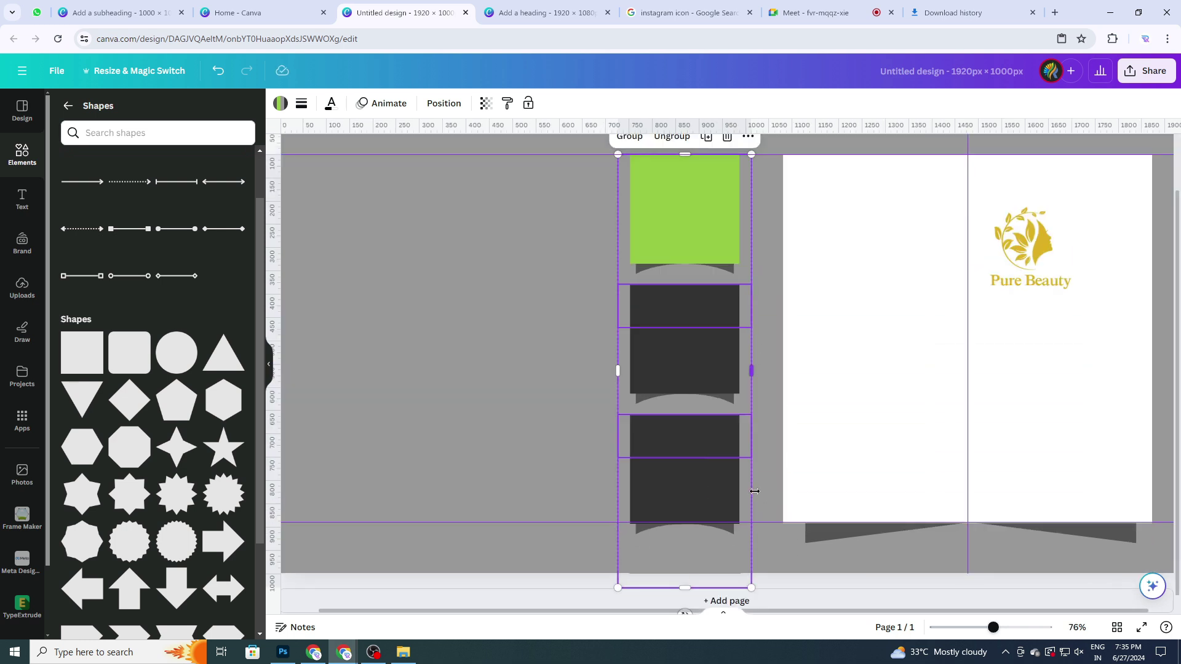
drag(706, 466, 725, 465)
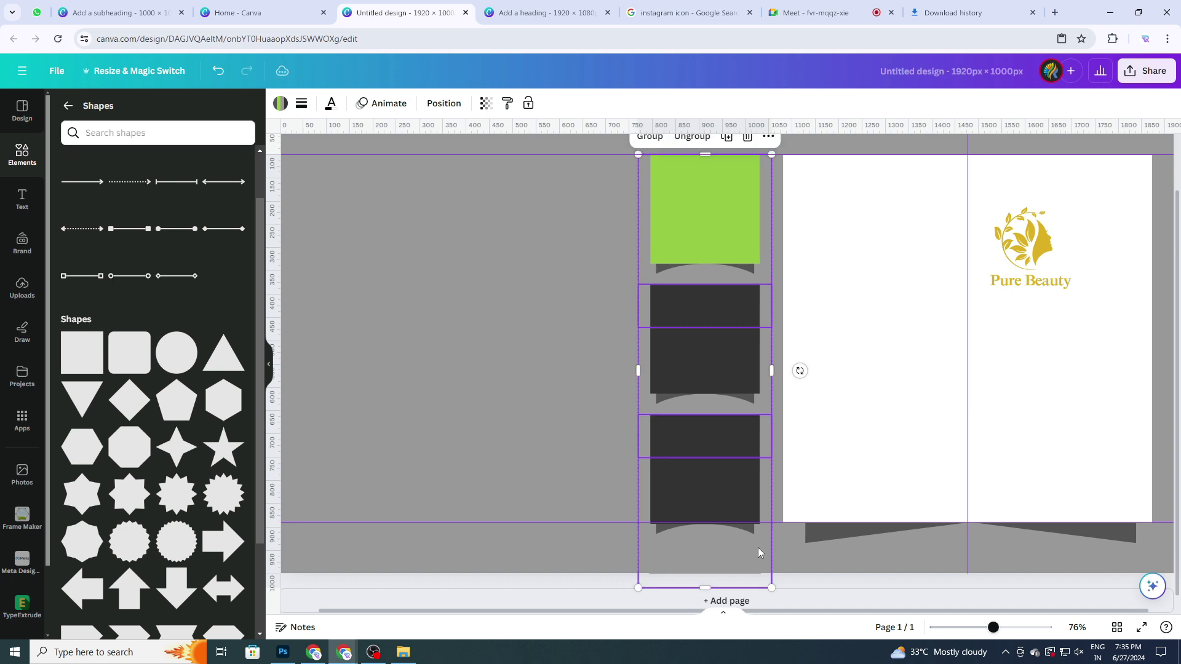
drag(771, 587, 770, 586)
drag(732, 363, 744, 355)
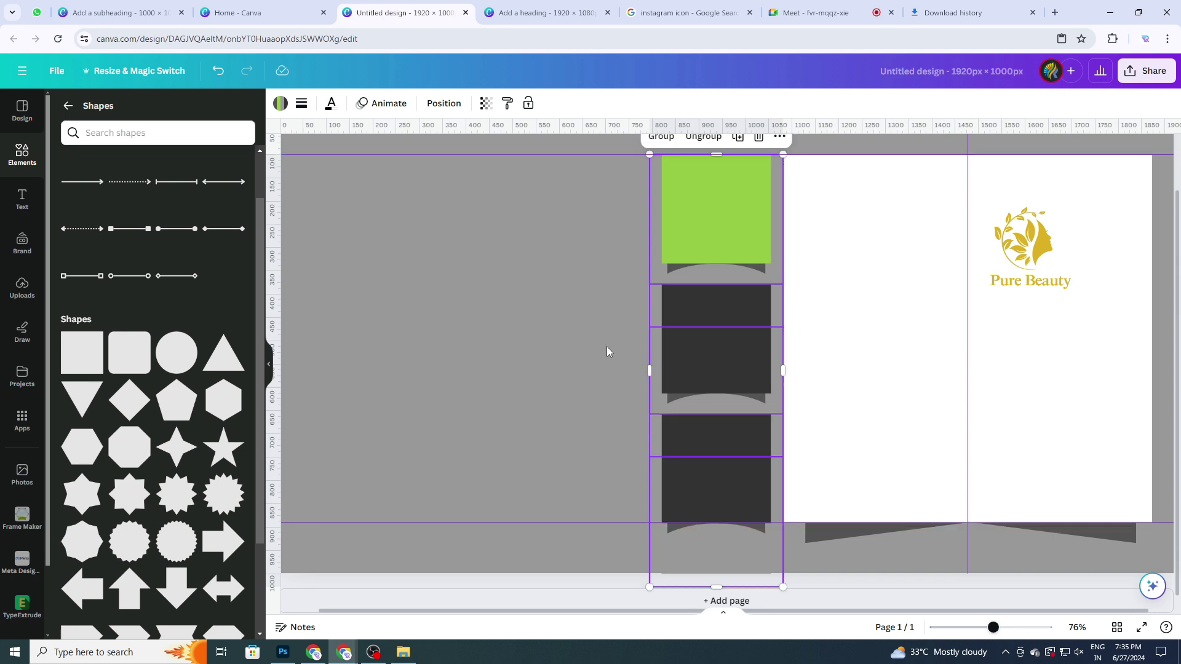
Ungroup the lowest dark grey square from its shadow shapes and recolour the square white.
click(582, 338)
scroll(581, 336, down, 2)
click(732, 481)
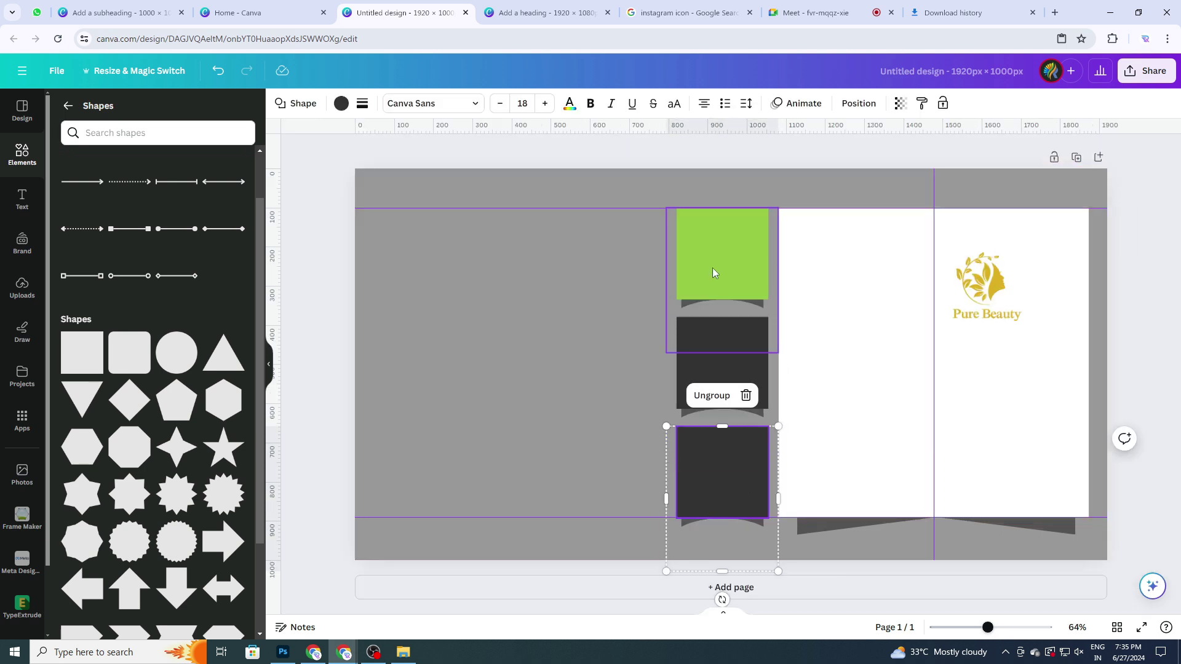
click(700, 397)
click(582, 448)
click(696, 470)
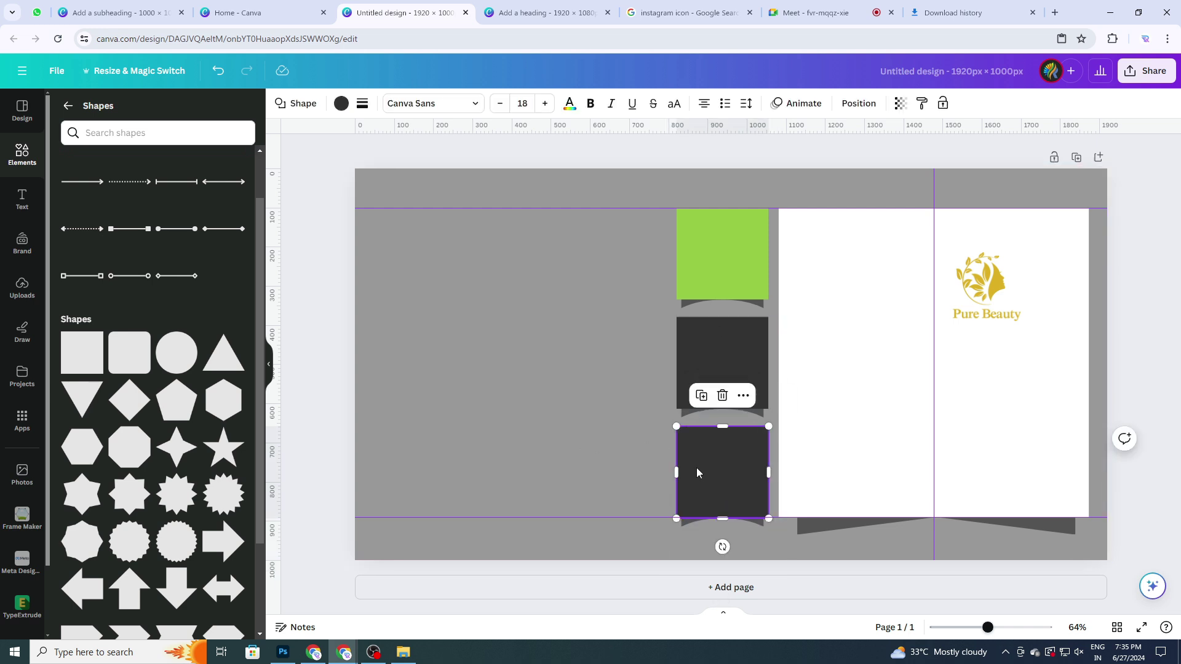
click(341, 104)
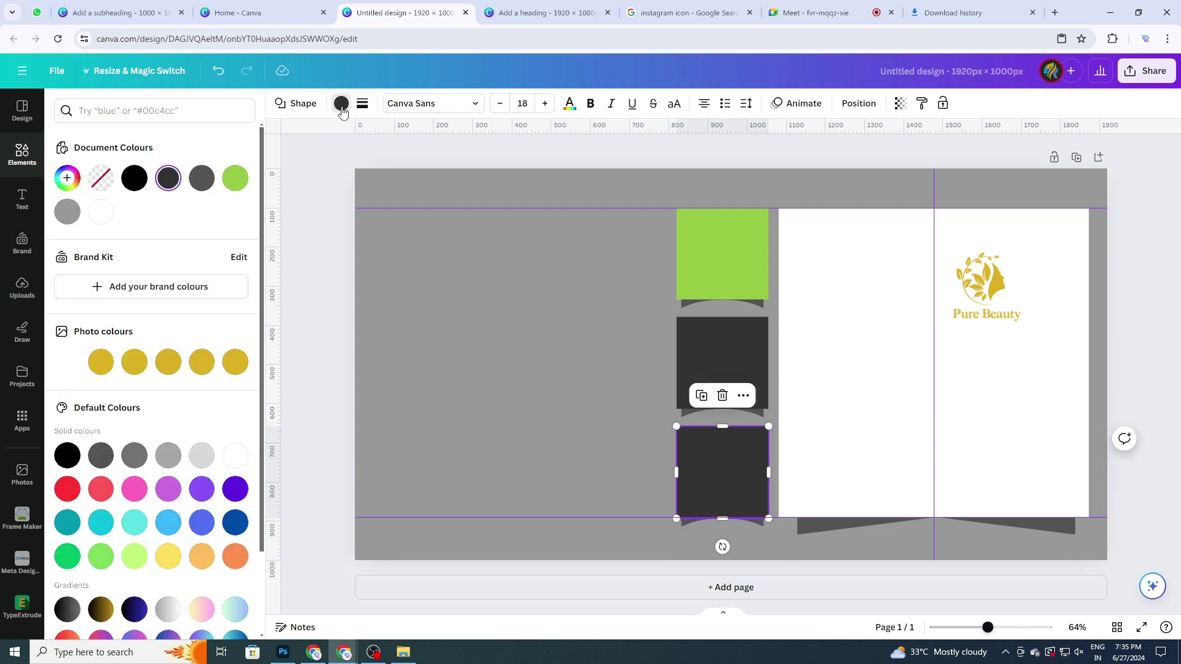
click(235, 460)
click(477, 384)
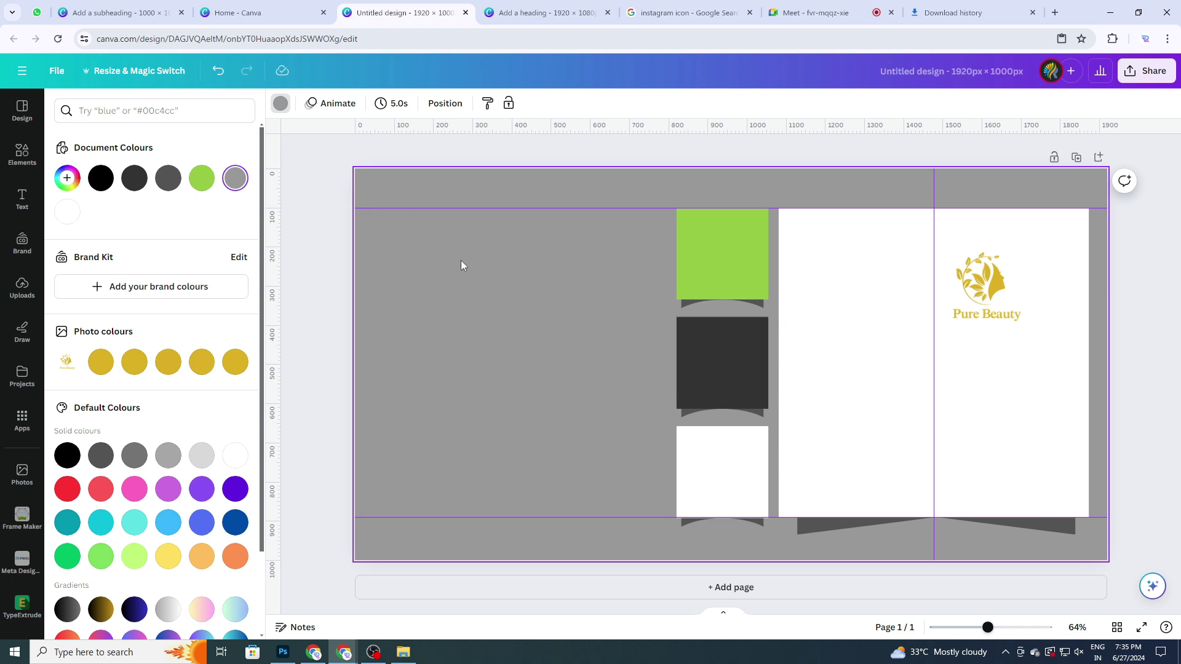
Duplicate the small white square into the empty grey area under the upper guide and stretch it to about 515 × 305 px.
click(725, 486)
click(701, 395)
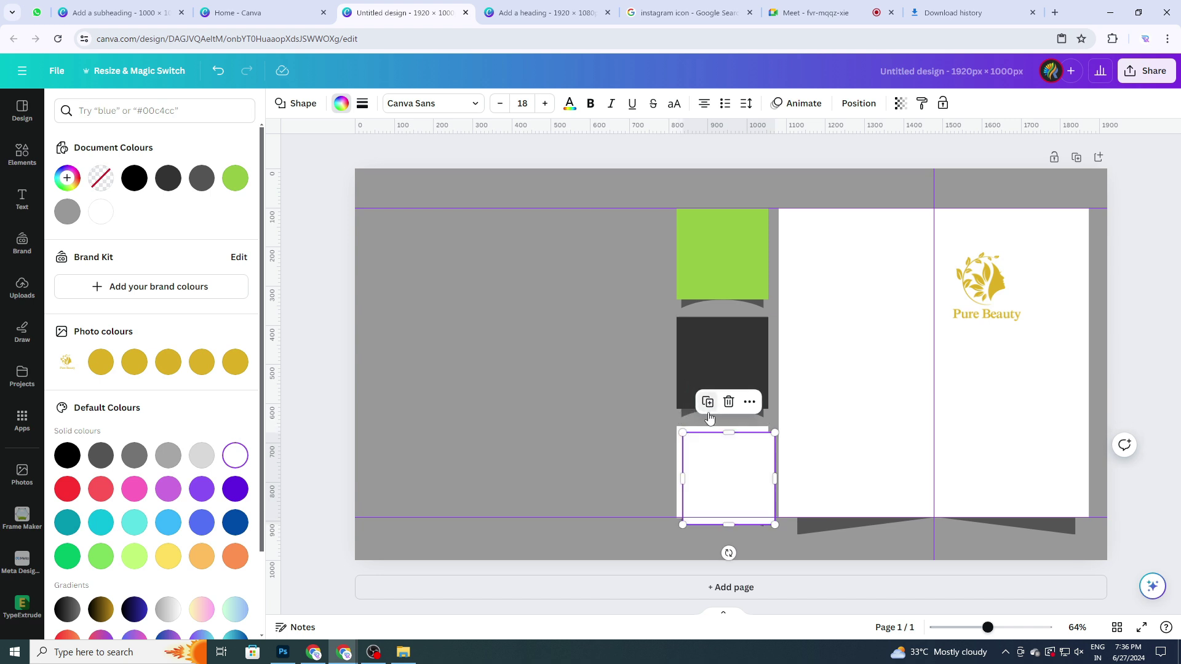
drag(714, 458, 490, 335)
drag(428, 261, 580, 264)
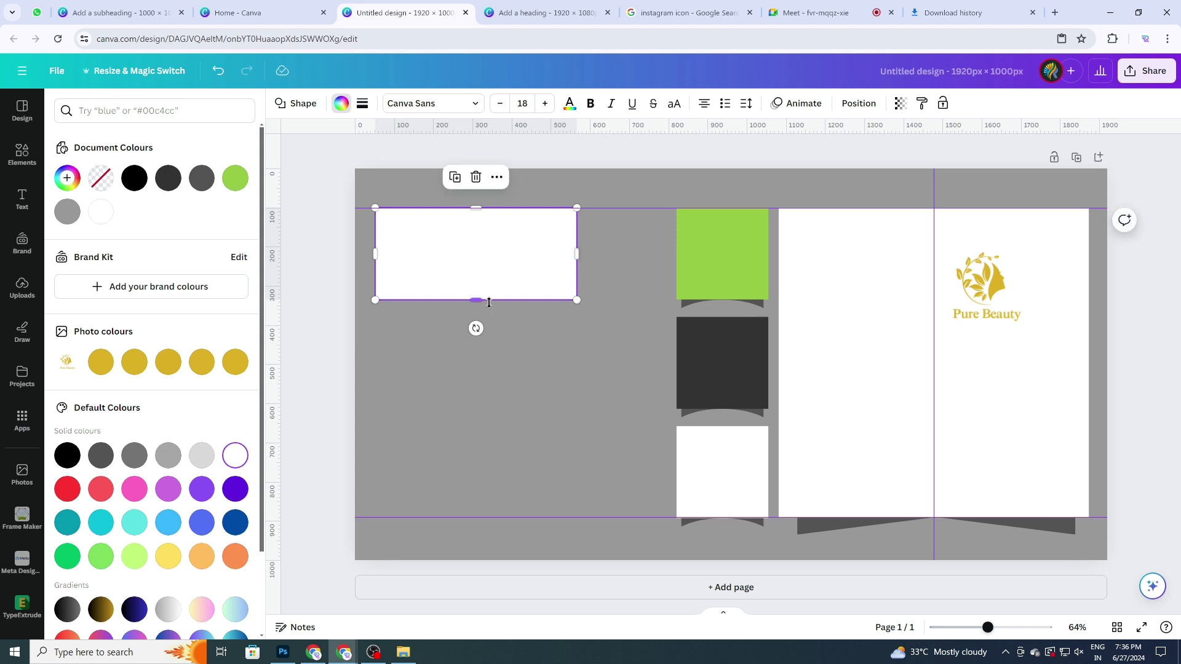
drag(476, 301, 485, 329)
drag(501, 290, 510, 287)
Try to shift the column of three small squares away from the large white square.
drag(640, 237, 777, 522)
drag(725, 396, 699, 398)
click(514, 395)
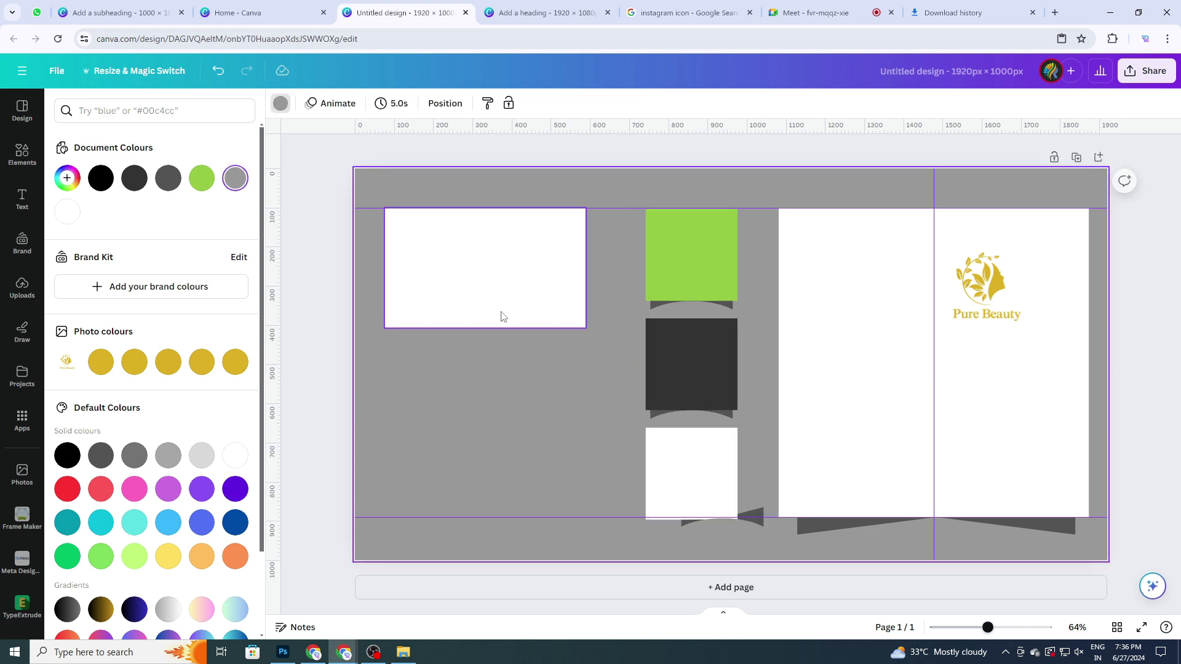
Place a duplicate of the white rectangle below the original, and undo both the duplicate and the column's move.
click(507, 302)
click(465, 178)
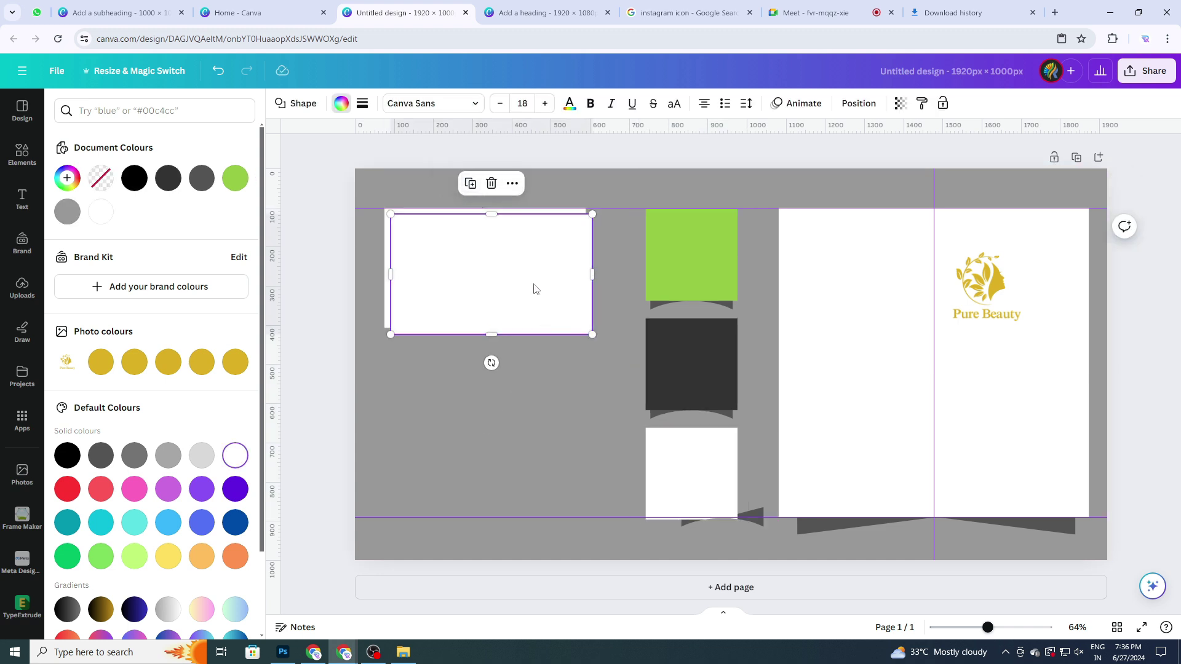
drag(533, 287, 524, 463)
key(ctrl+z)
key(Escape)
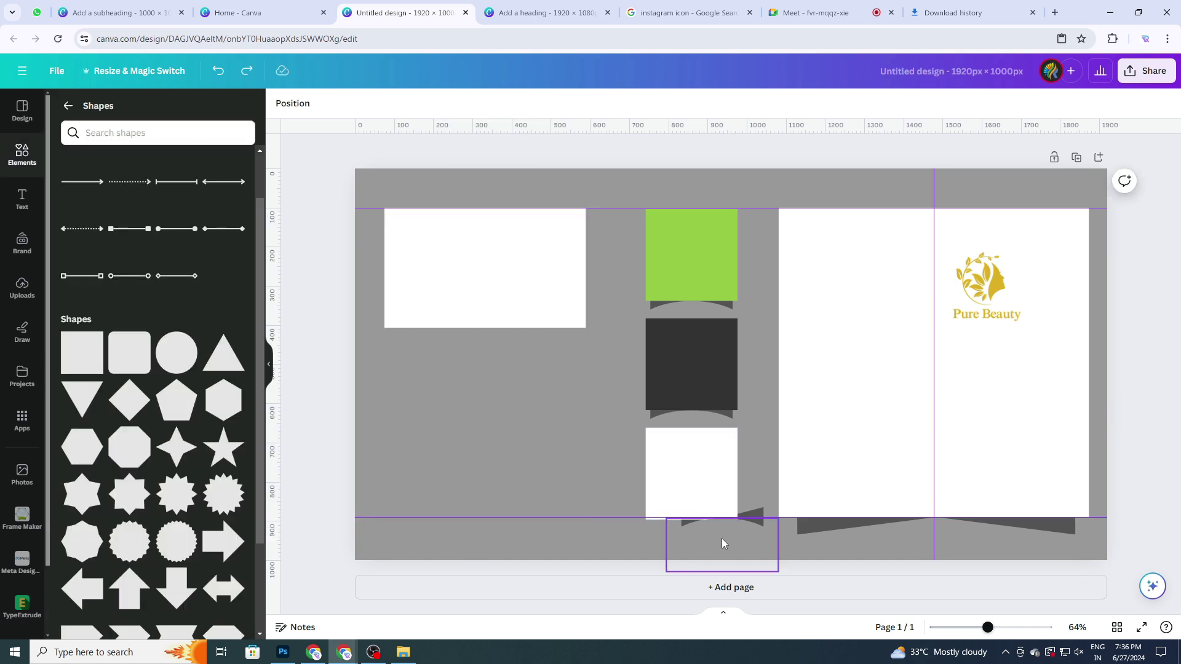
key(ctrl+z)
Group the column of three small squares with their shadows and shift it slightly away from the large white square.
click(696, 534)
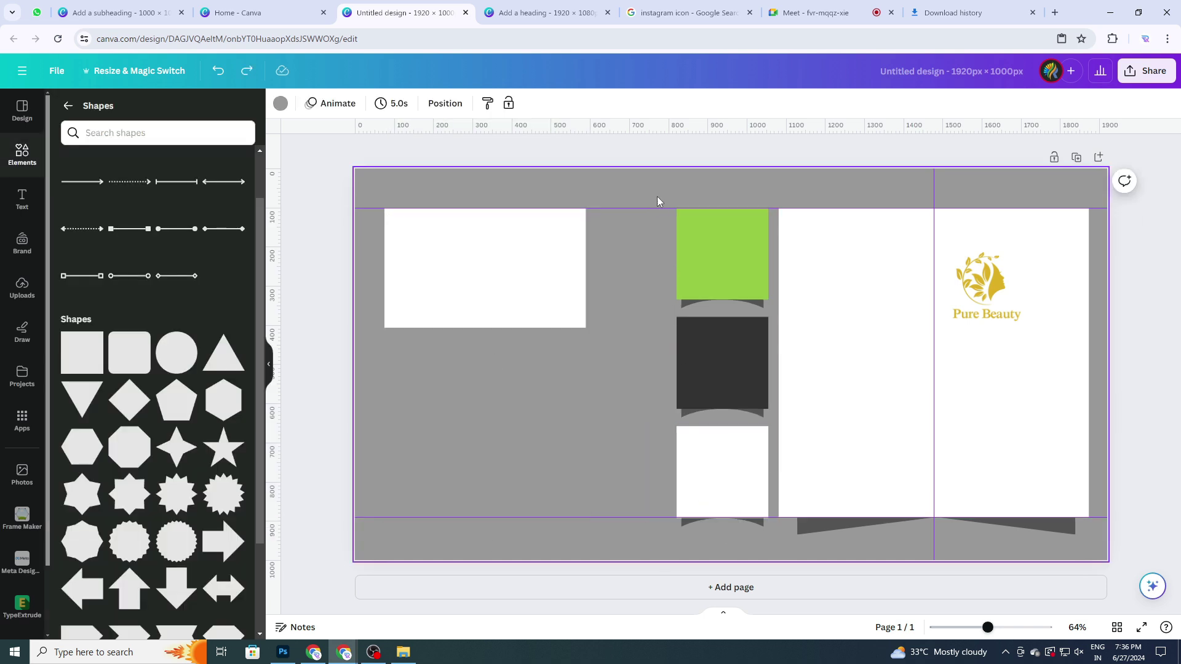
drag(664, 185, 766, 540)
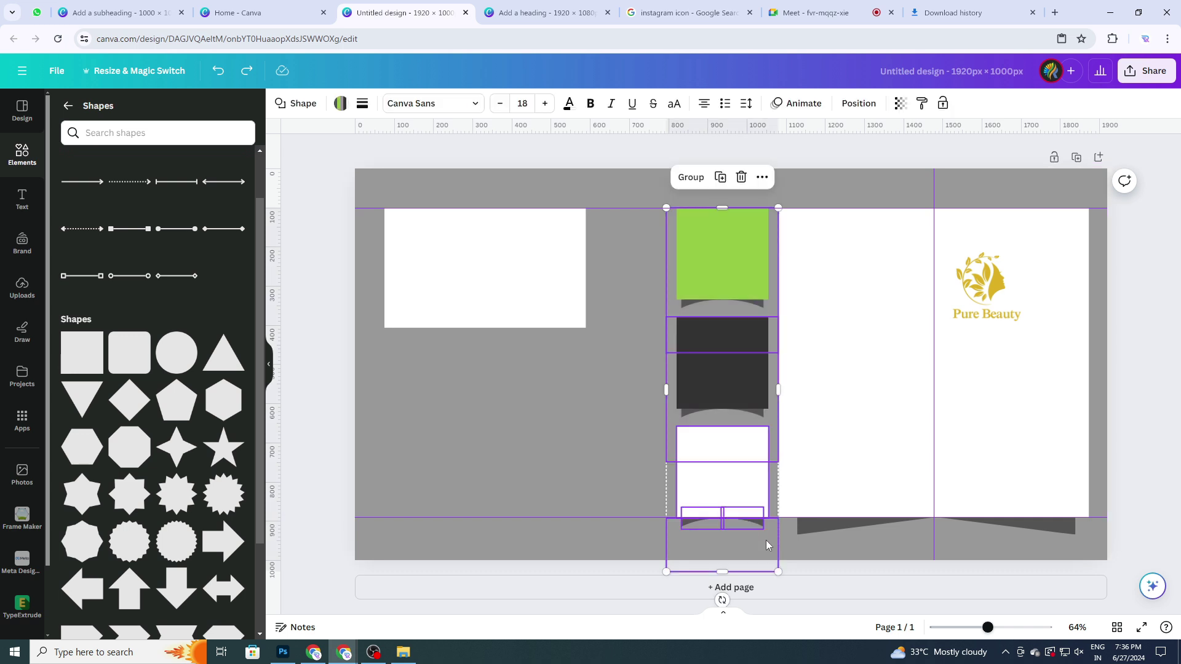
click(690, 177)
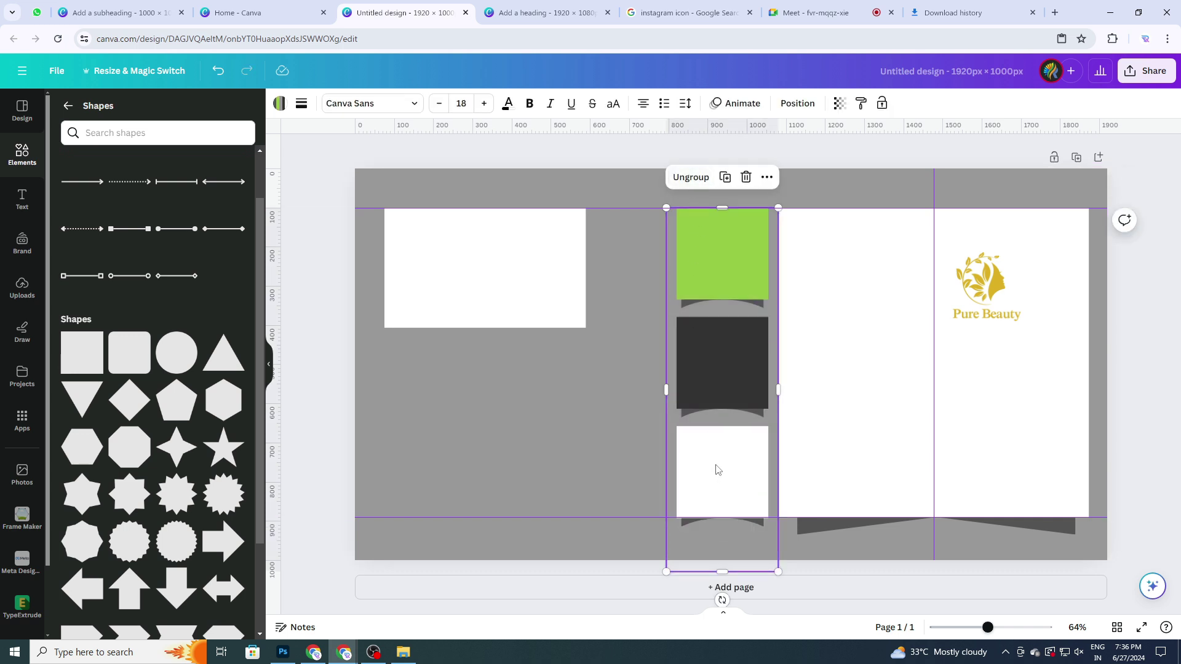
drag(697, 394, 706, 378)
click(540, 508)
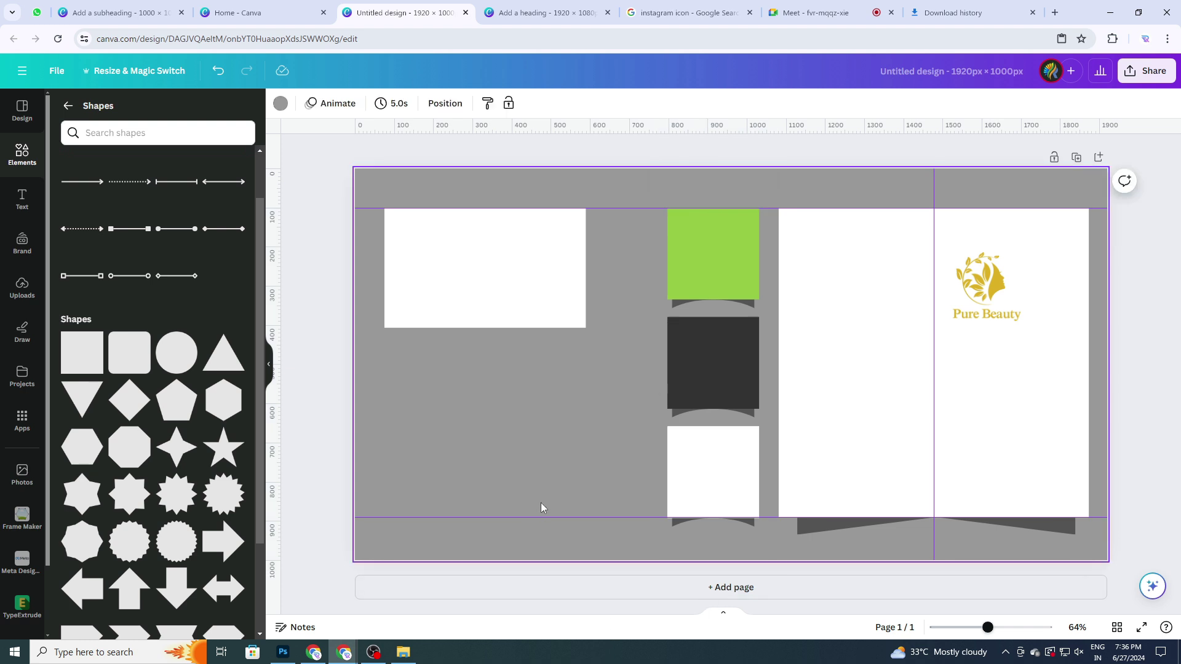
Align the lower horizontal guide precisely with the bottom edges of the small and large white squares.
ctrl+scroll(744, 526, up, 4)
ctrl+scroll(745, 526, up, 5)
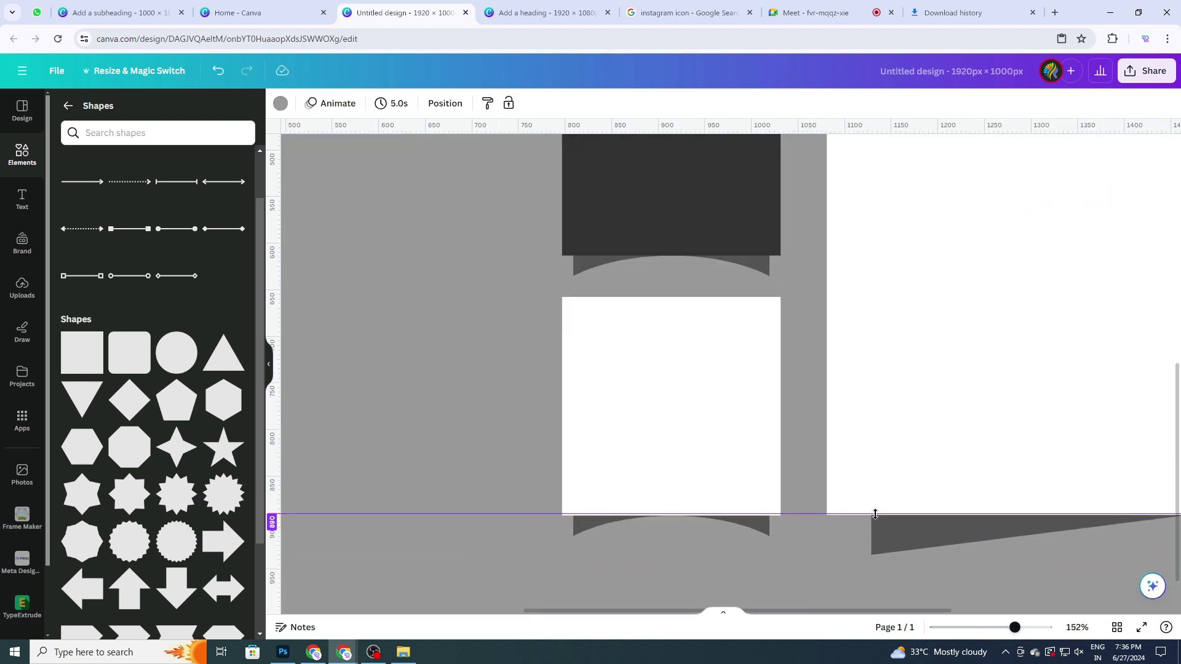
drag(509, 514, 509, 518)
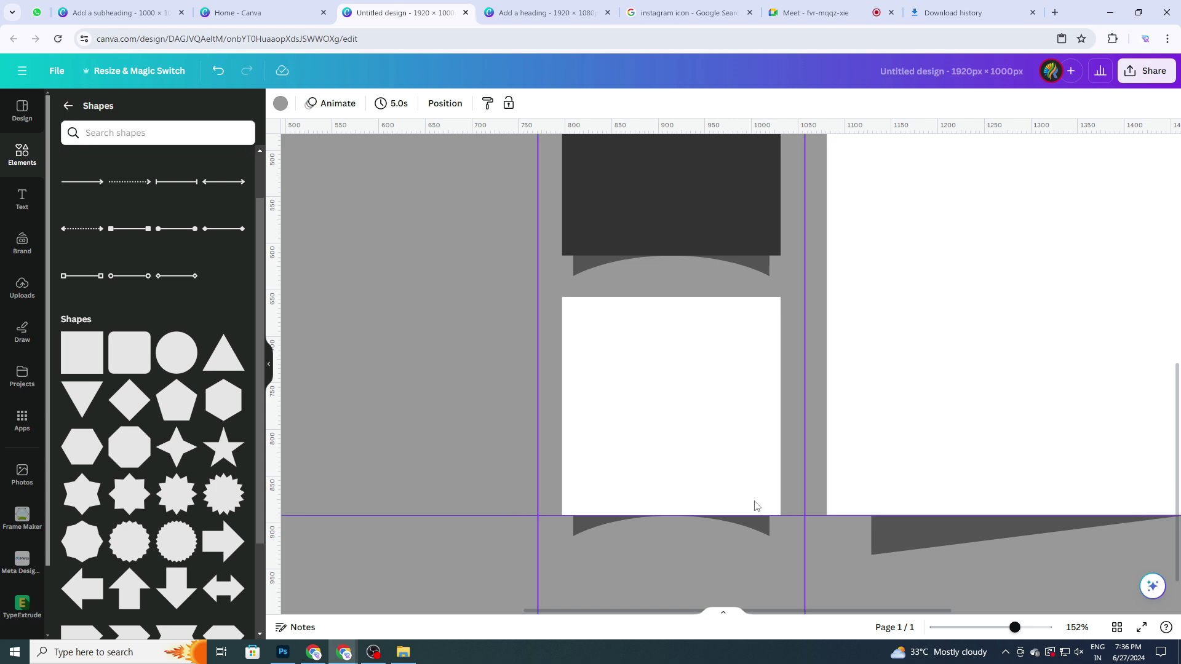
scroll(748, 505, up, 7)
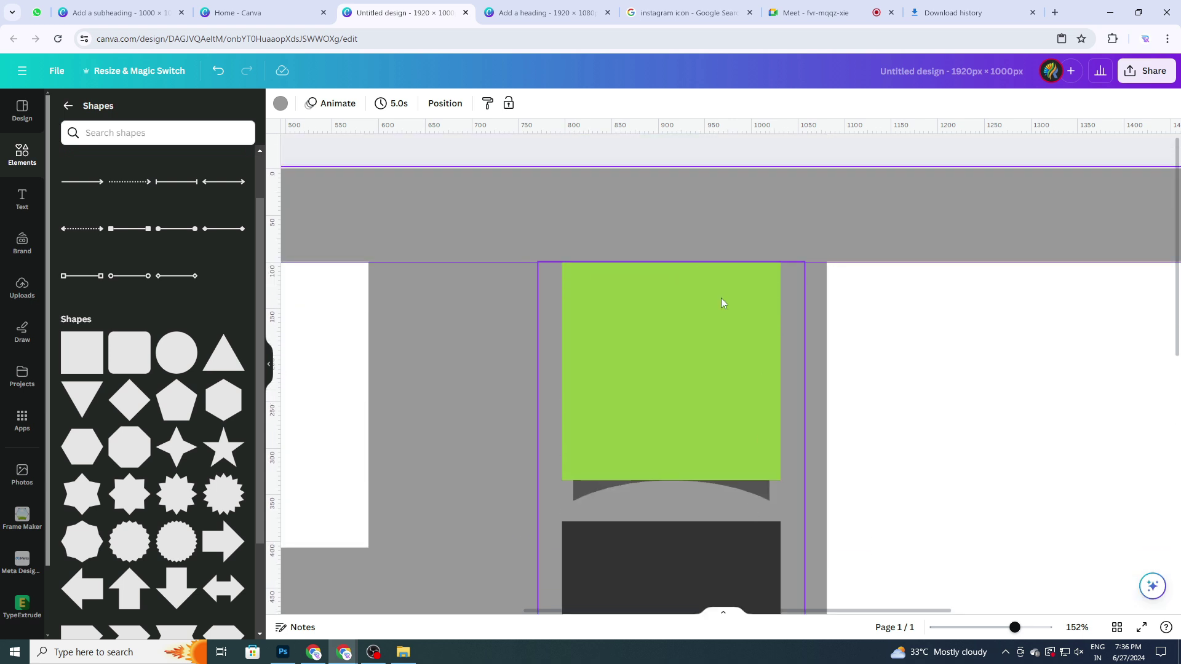
scroll(650, 338, down, 5)
scroll(649, 334, down, 2)
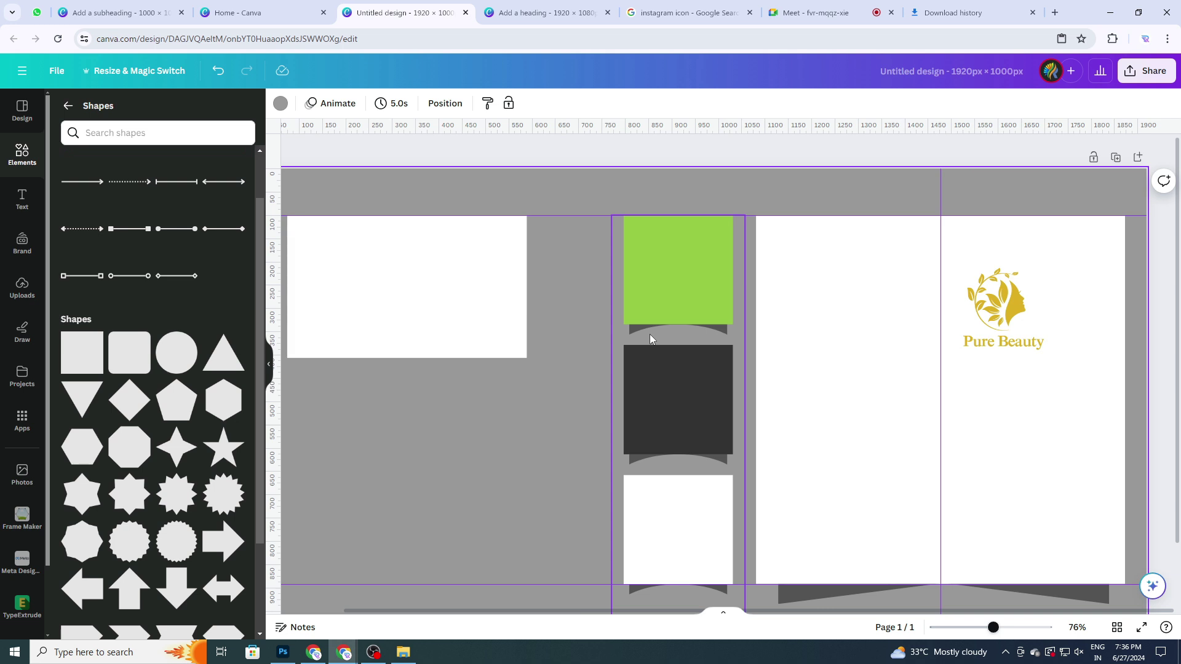
Shift the Pure Beauty logo slightly left on the large white square.
click(1006, 301)
scroll(503, 438, down, 2)
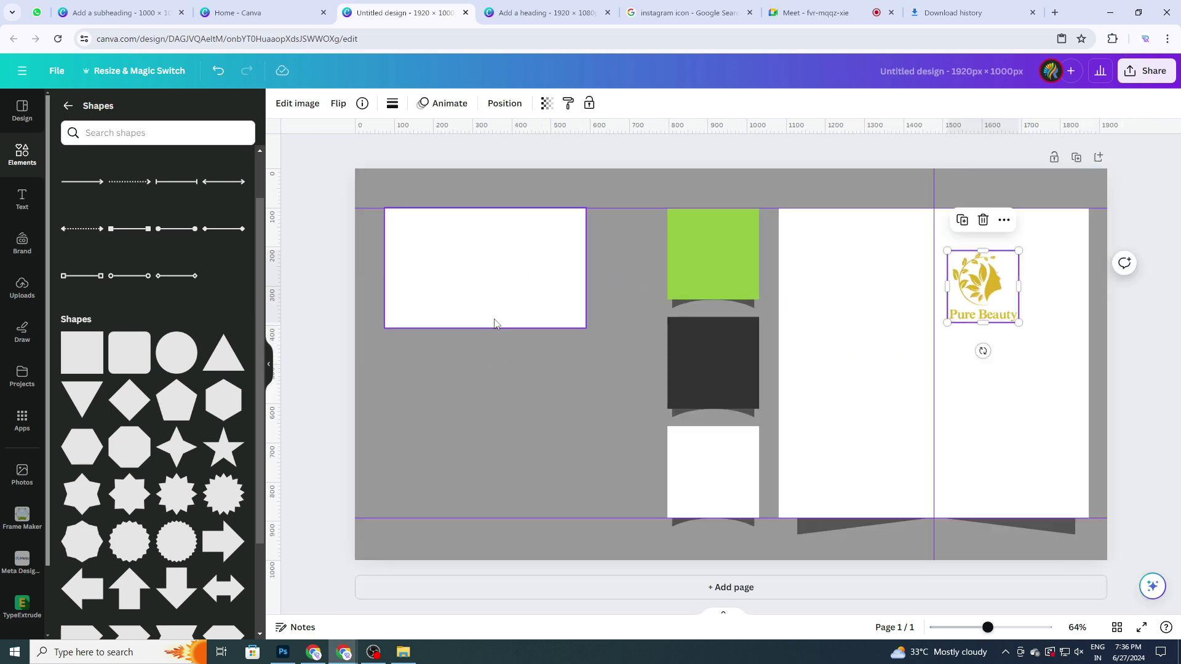
click(973, 409)
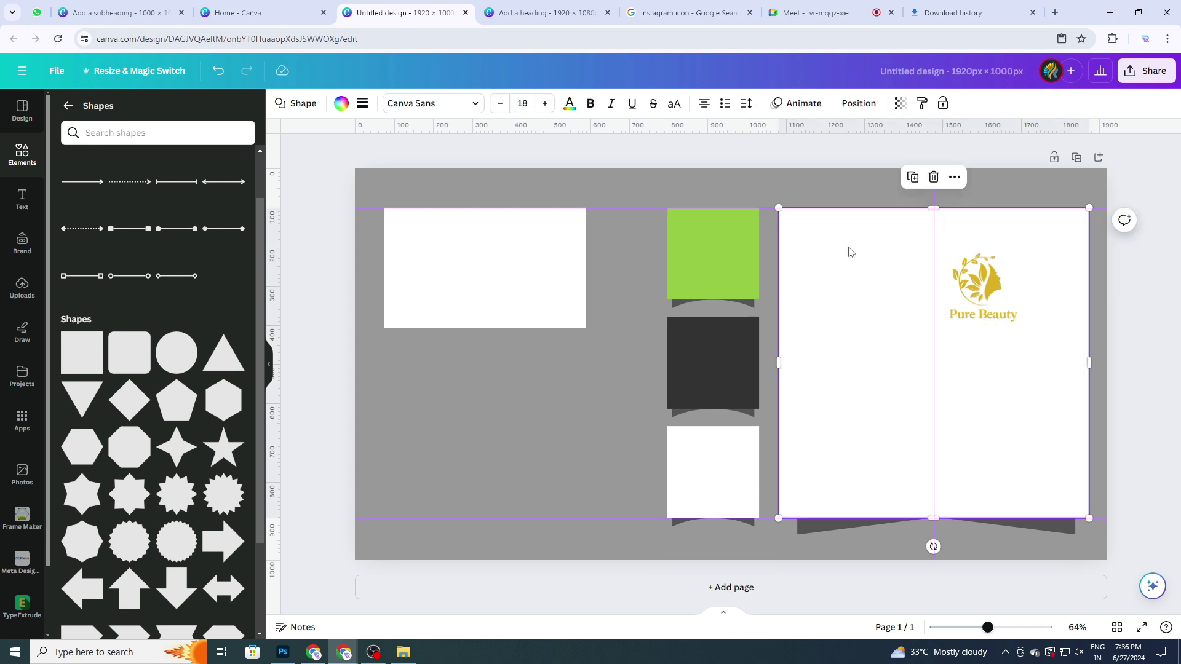
click(508, 297)
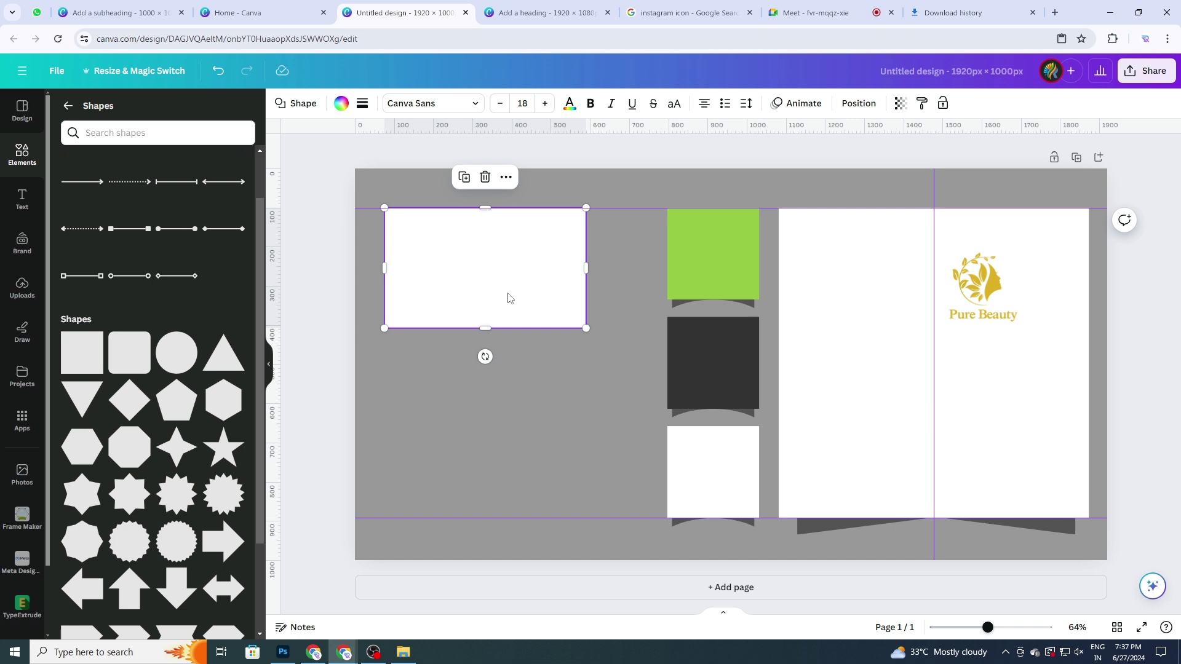
click(500, 425)
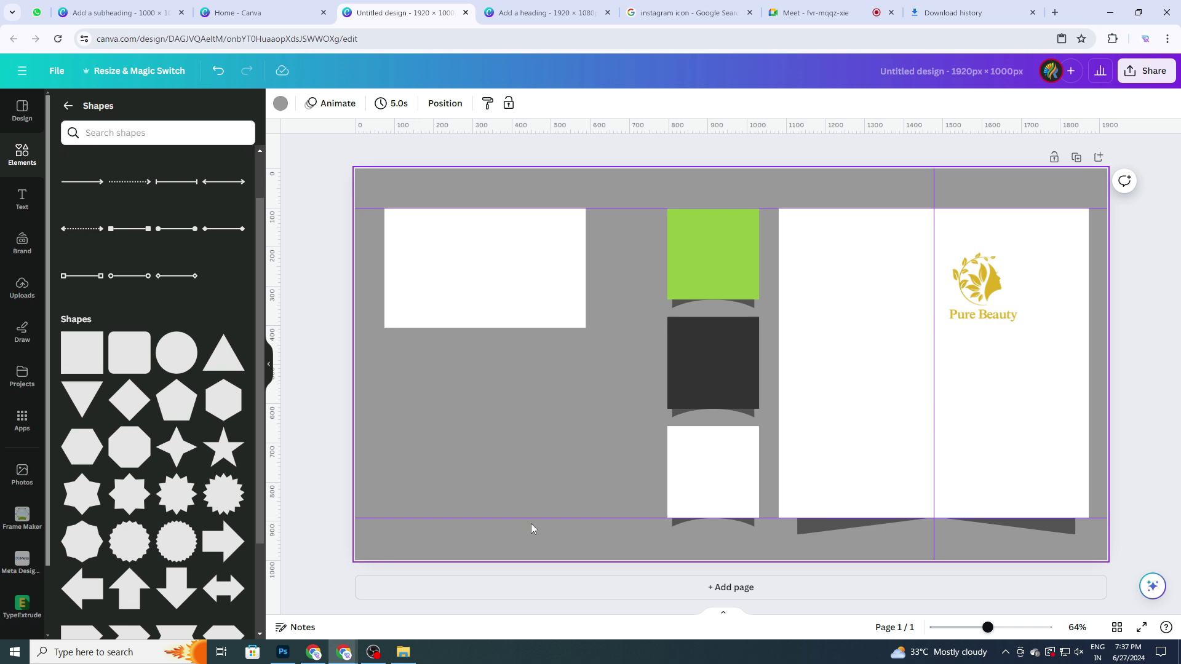
Duplicate the white rectangle and place the copy directly below the original, resting on the lower guide.
click(486, 289)
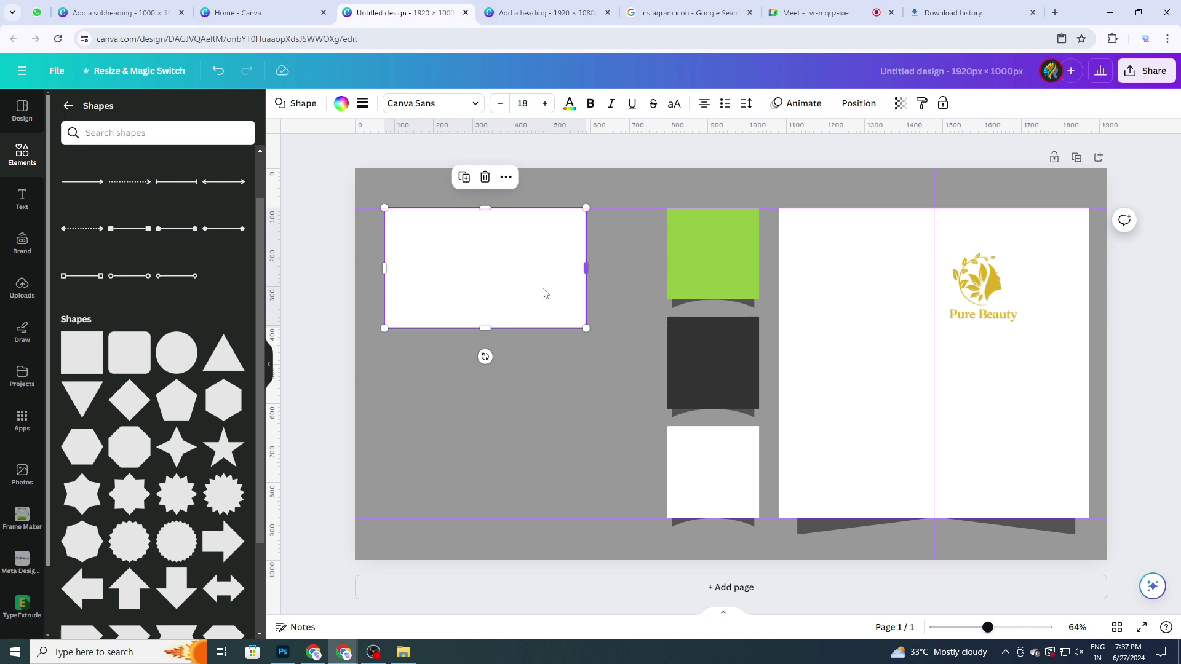
click(464, 177)
drag(483, 218, 495, 454)
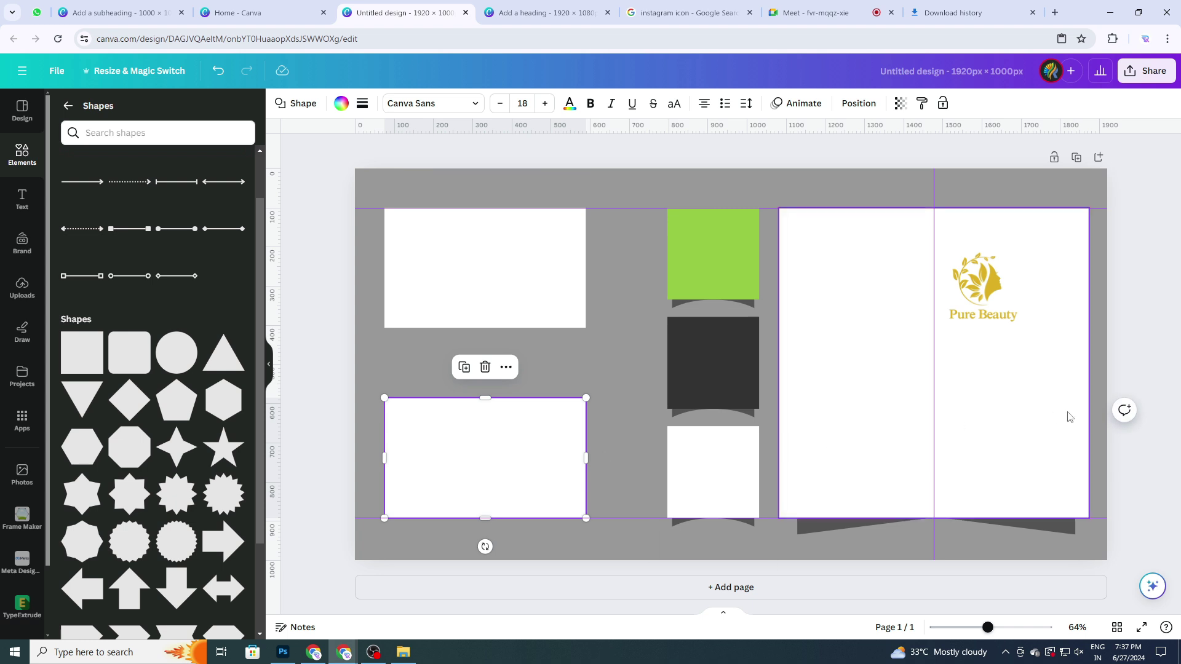
Move both white rectangles left so their left edges line up about 40 px from the canvas edge.
drag(533, 296, 519, 295)
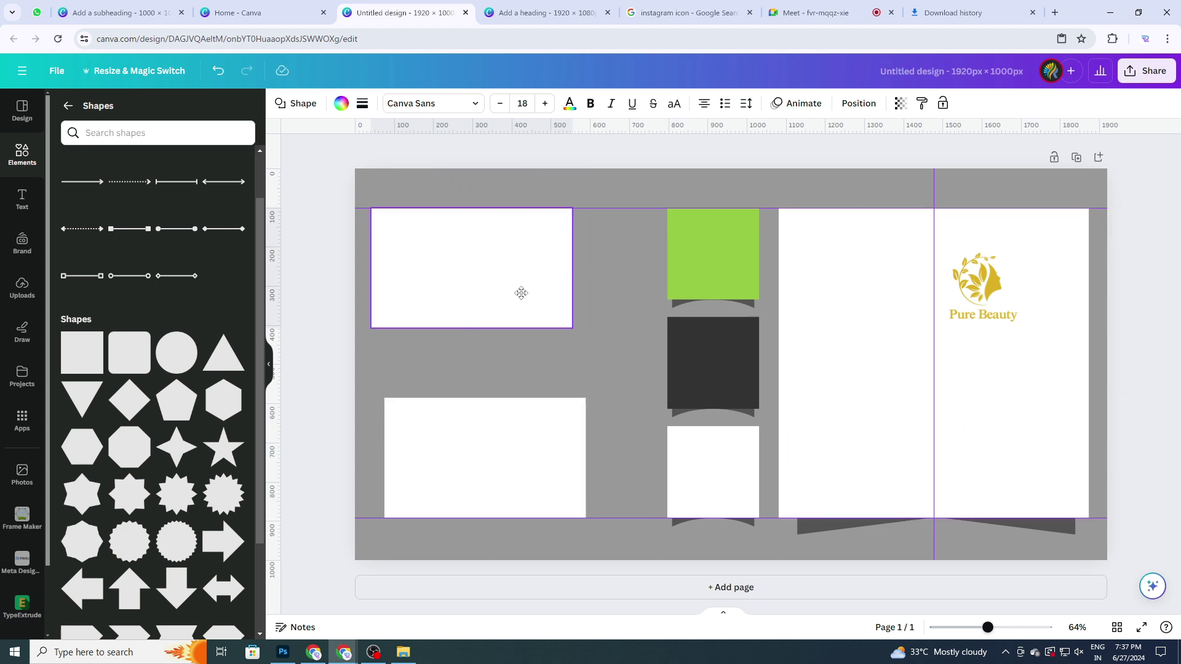
drag(503, 416, 481, 453)
mouse_move(344, 651)
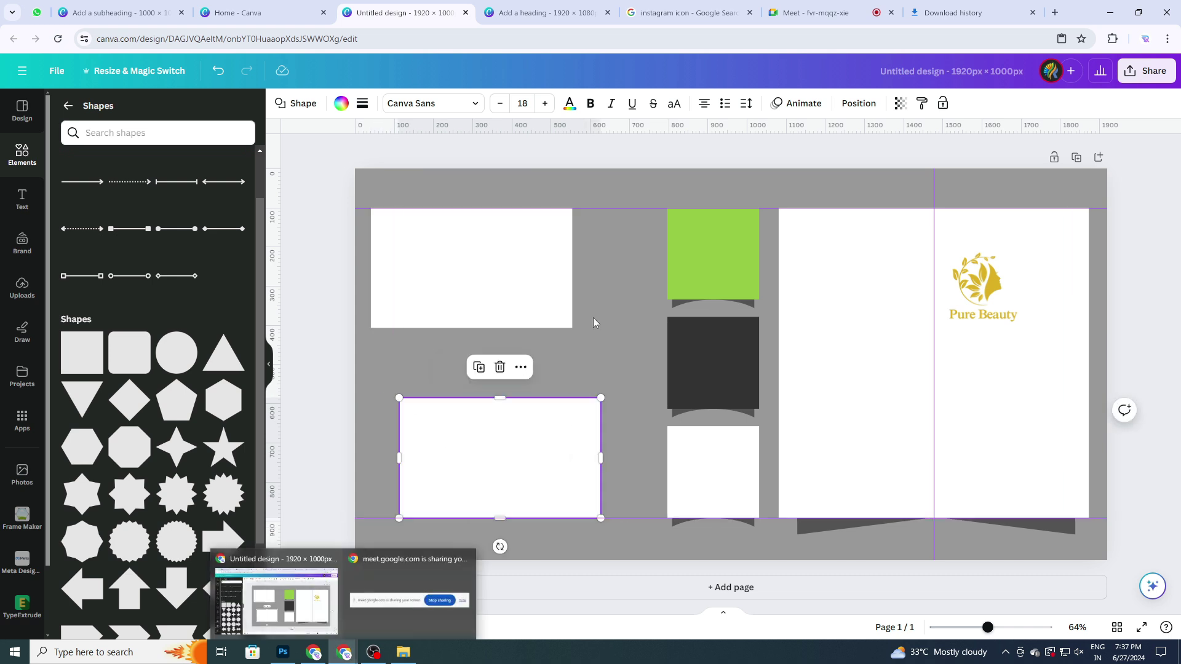
drag(508, 418, 486, 420)
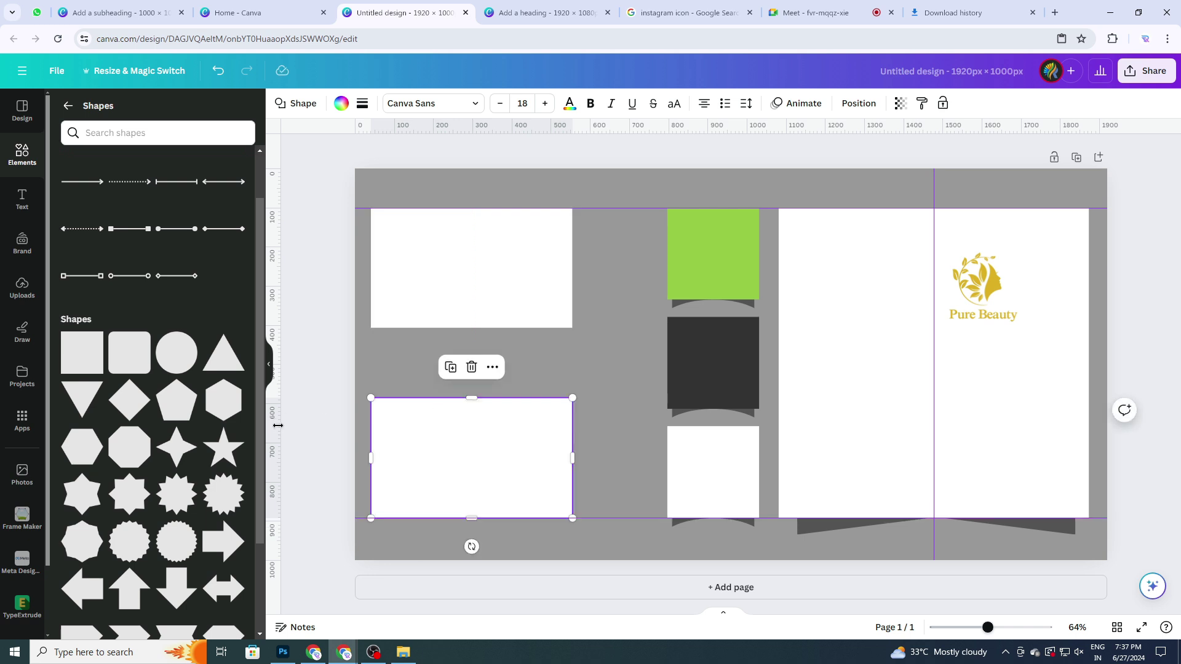
Add vertical guides along the left edge of the white rectangles and the right edge of the large white square.
drag(276, 423, 370, 426)
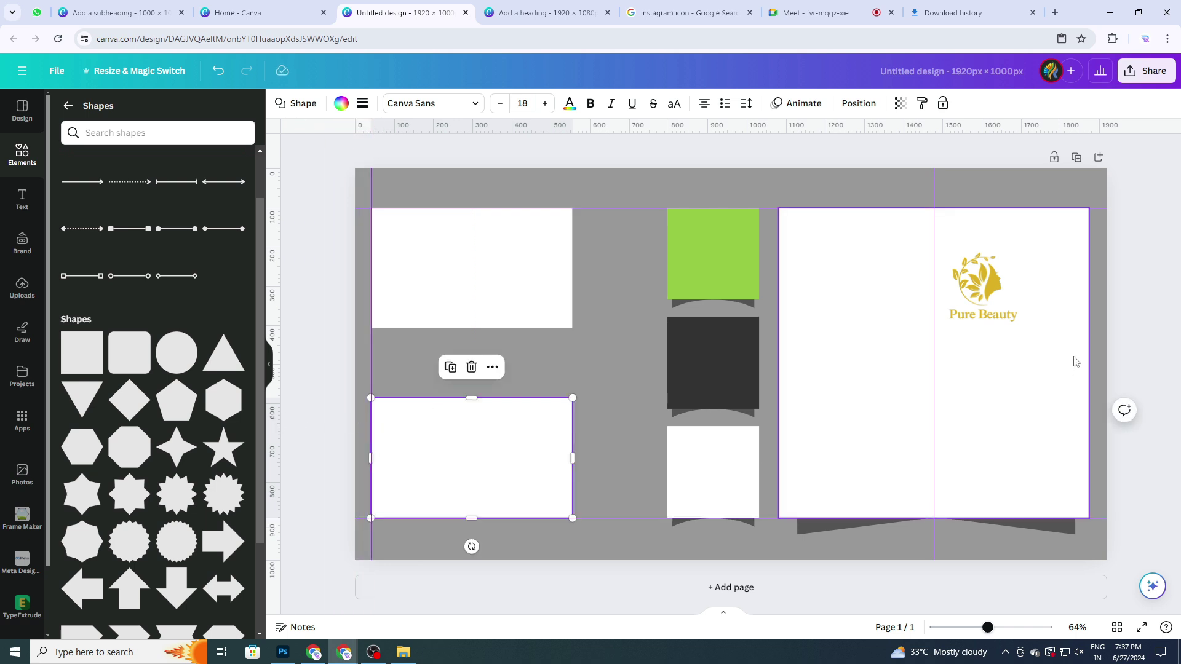
drag(275, 412, 1089, 471)
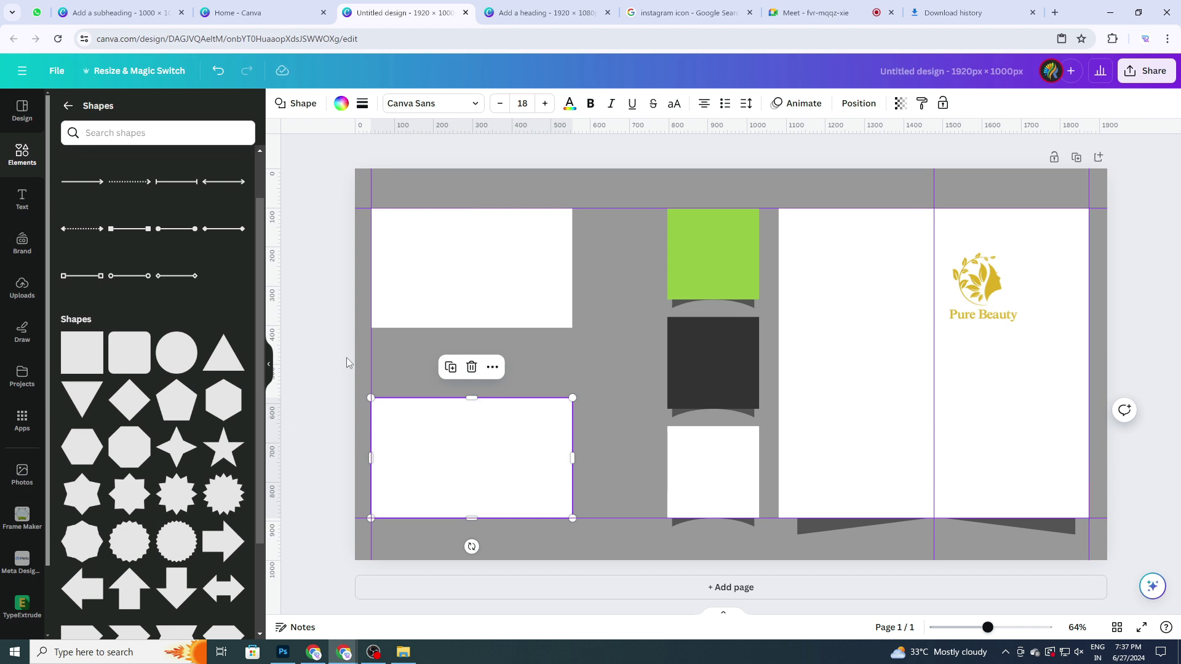
click(523, 542)
Reposition the left vertical guide and both white rectangles together at about 45 px from the canvas's left edge.
drag(552, 366, 466, 425)
drag(367, 374, 388, 381)
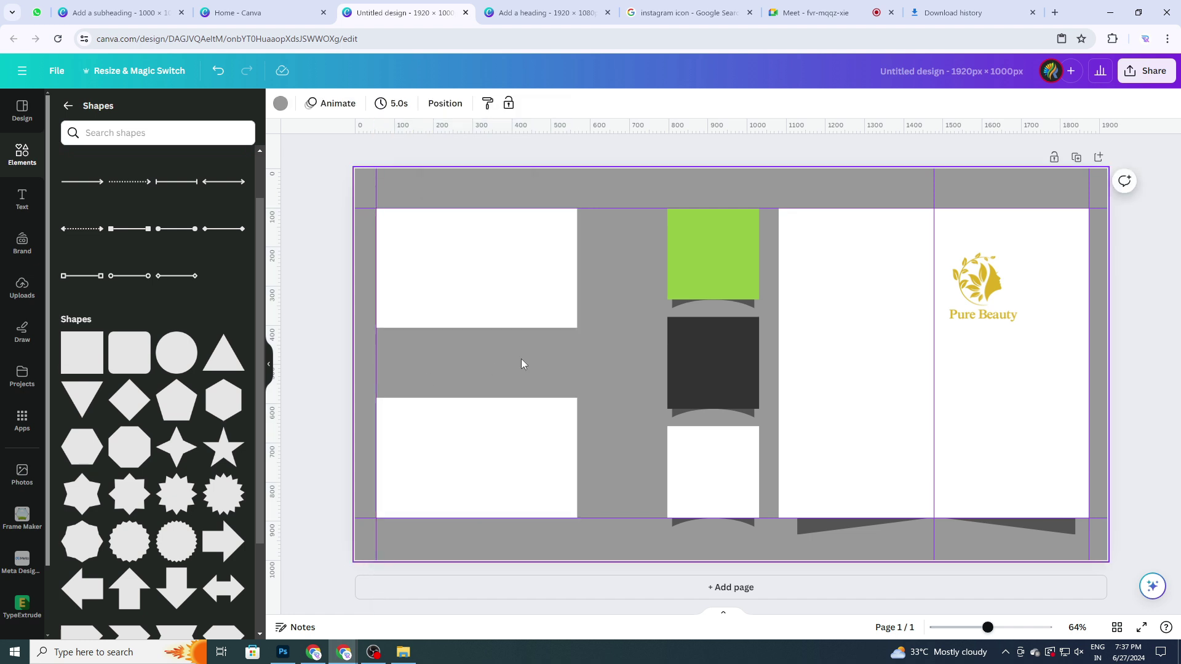
drag(597, 280, 531, 437)
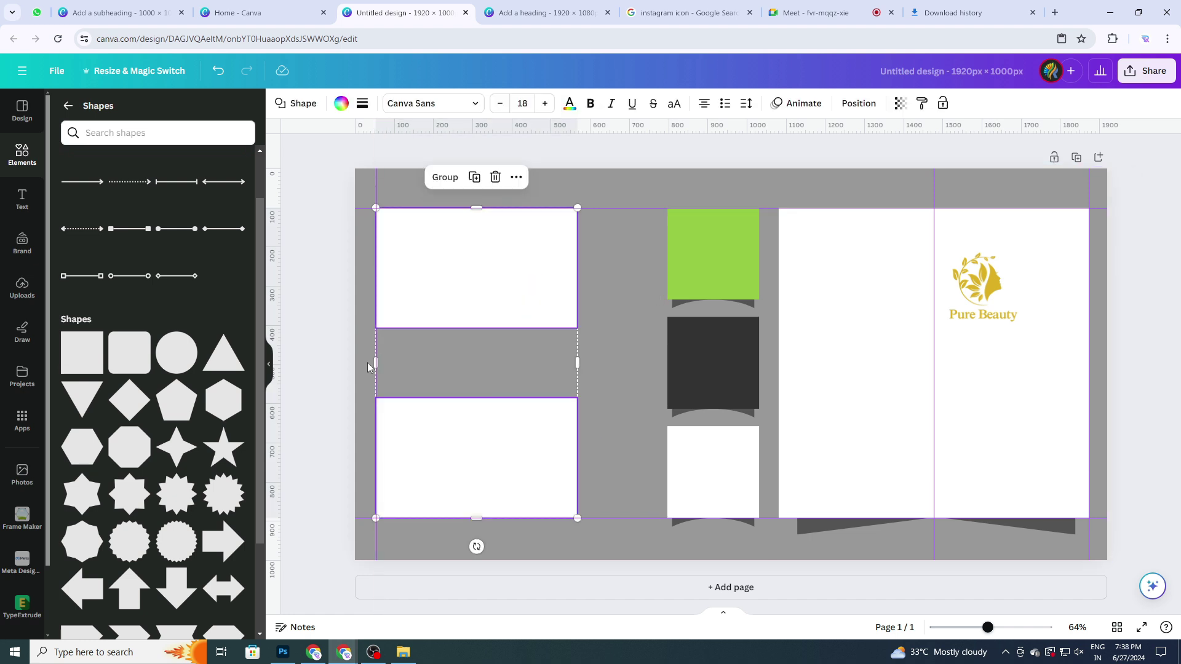
click(362, 364)
drag(376, 362, 371, 360)
drag(471, 323, 467, 320)
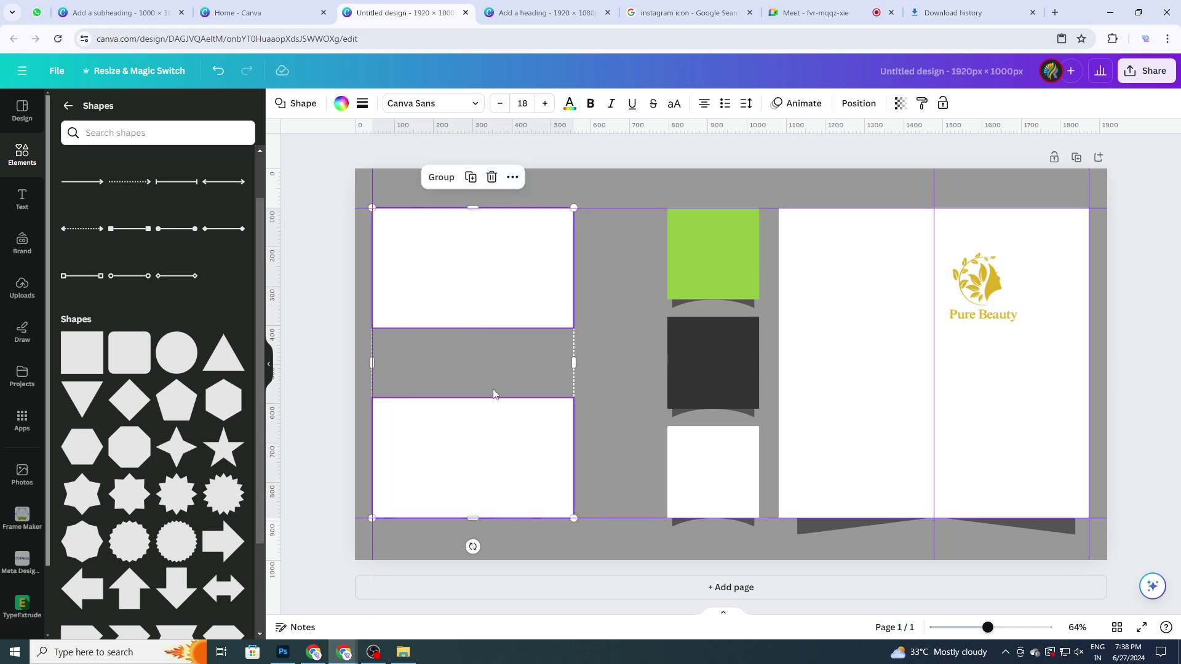
click(1138, 544)
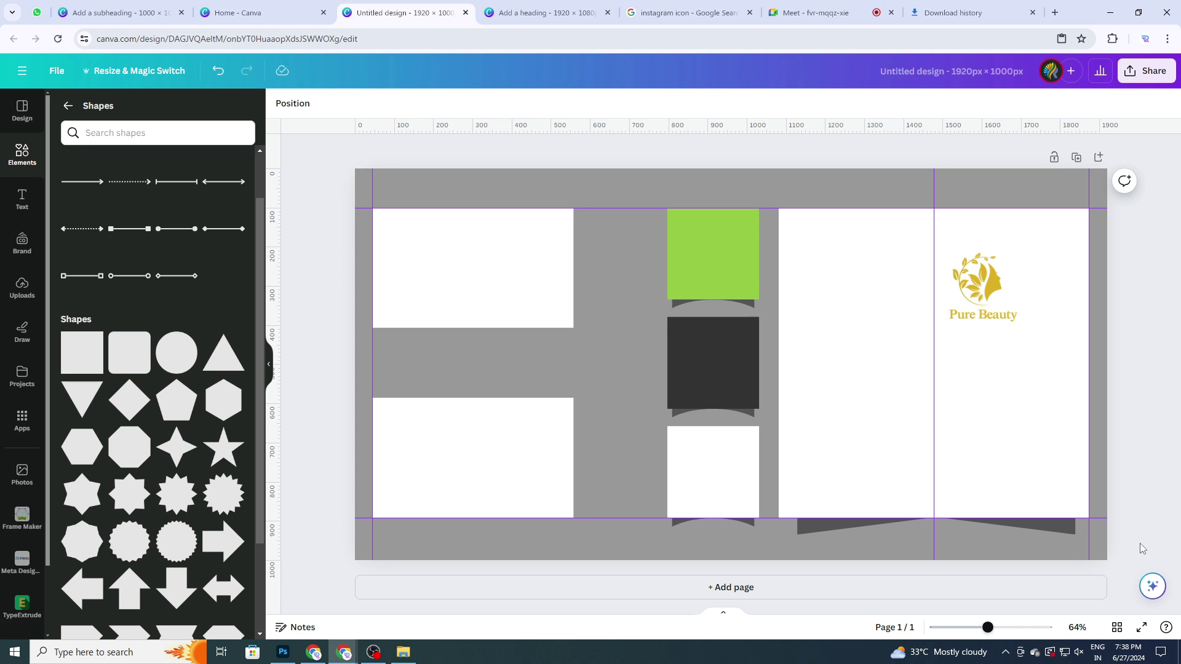
Move the grouped column of small squares left into the middle of the gap between the rectangles and the large square.
drag(626, 234, 712, 480)
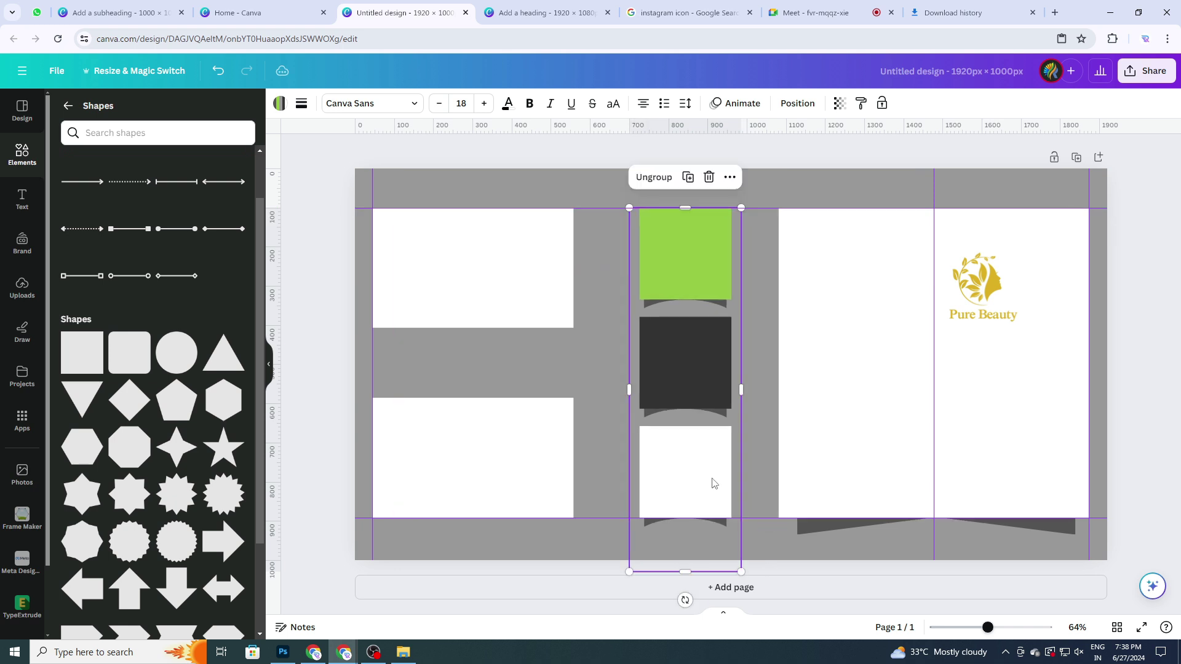
click(1125, 391)
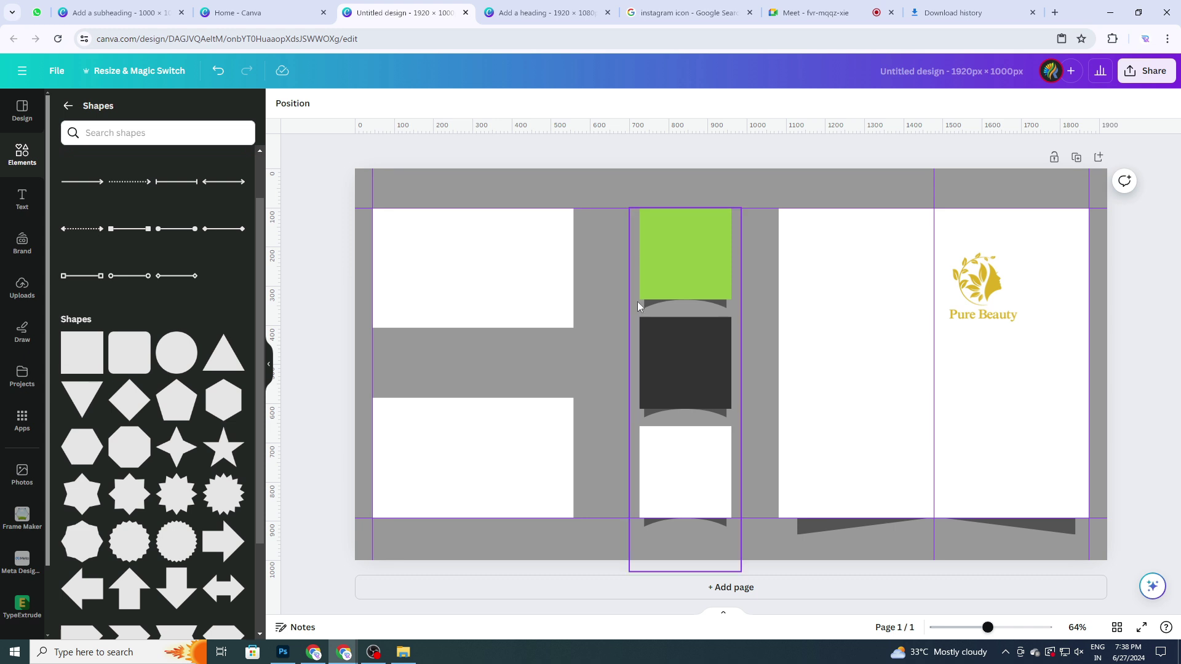
click(492, 367)
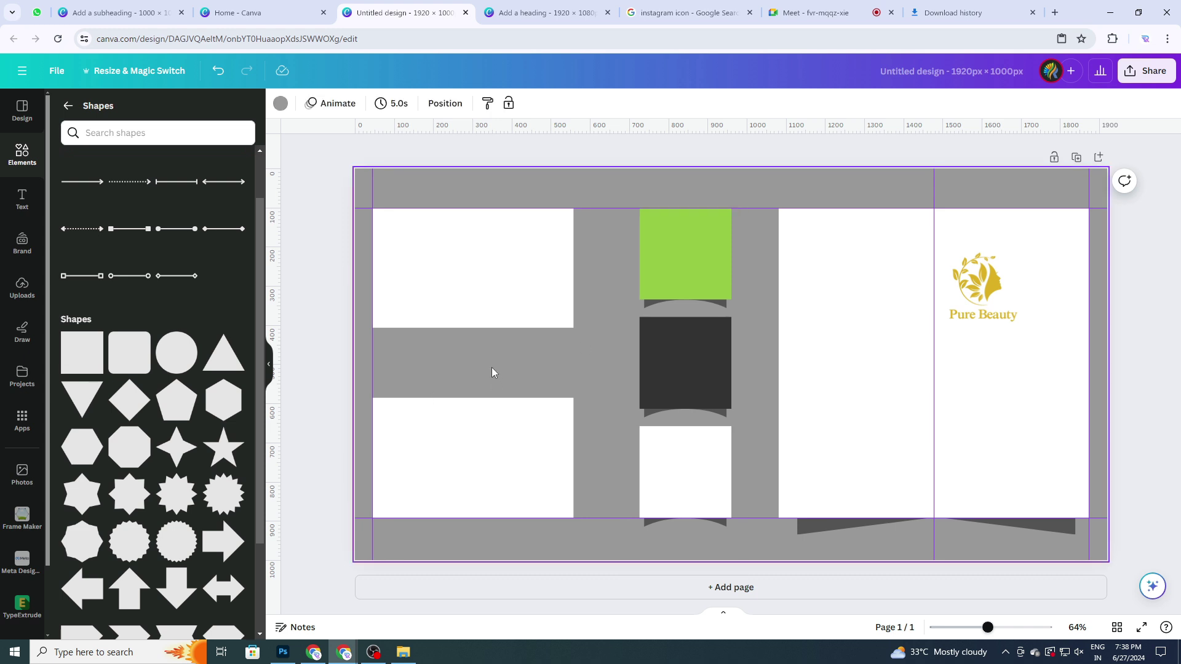
Duplicate the upper white rectangle and shrink the copy to a strip of about 515 × 55 px midway between the two rectangles.
click(452, 300)
click(450, 179)
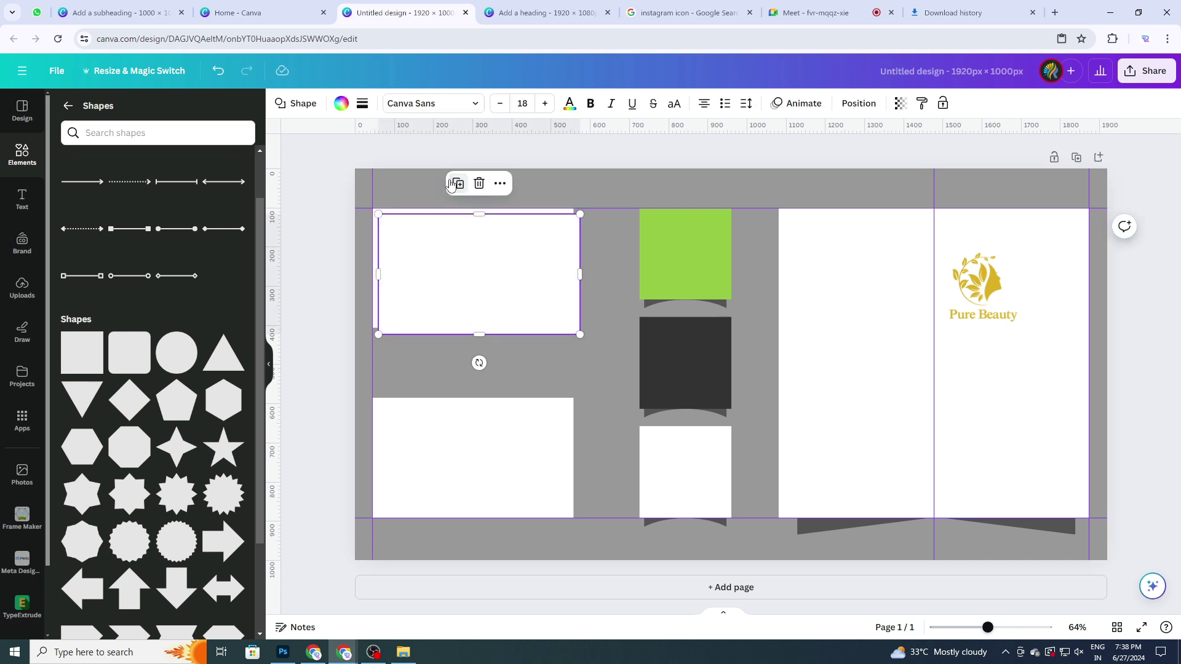
drag(482, 261, 479, 322)
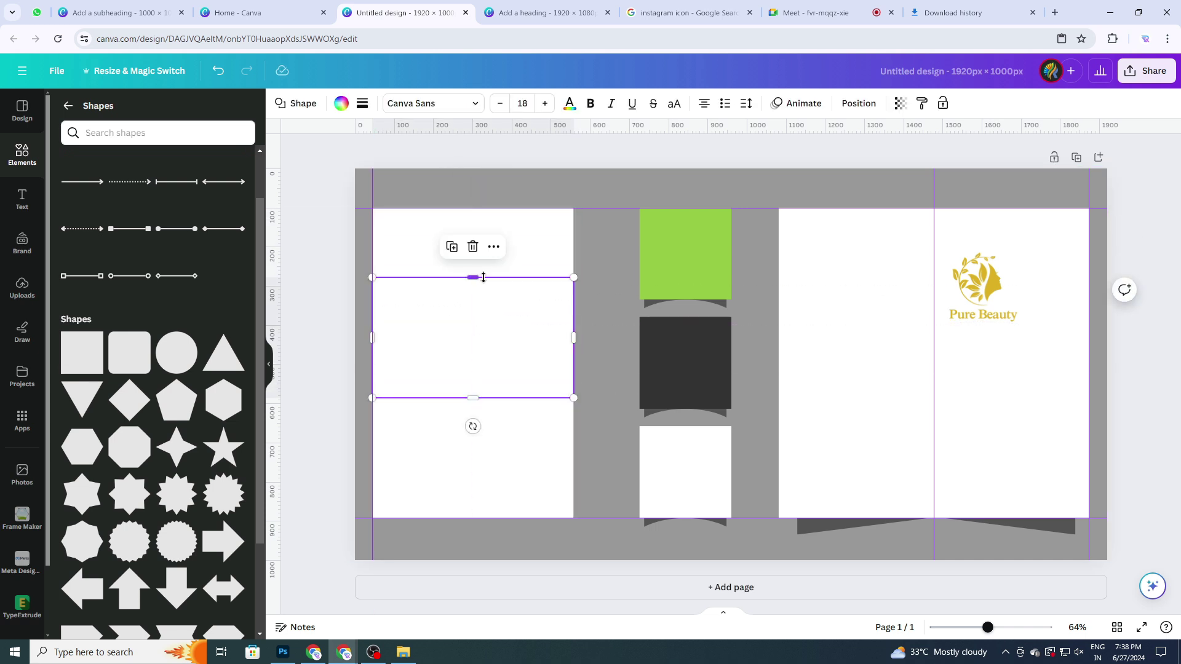
drag(477, 277, 501, 367)
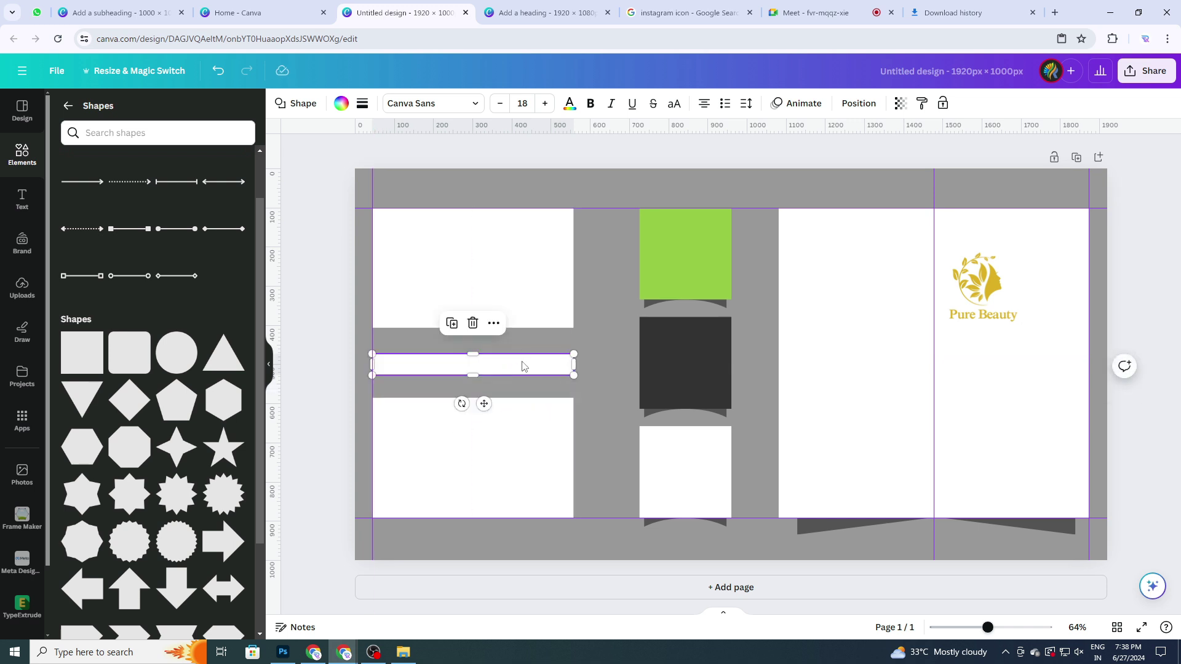
click(591, 378)
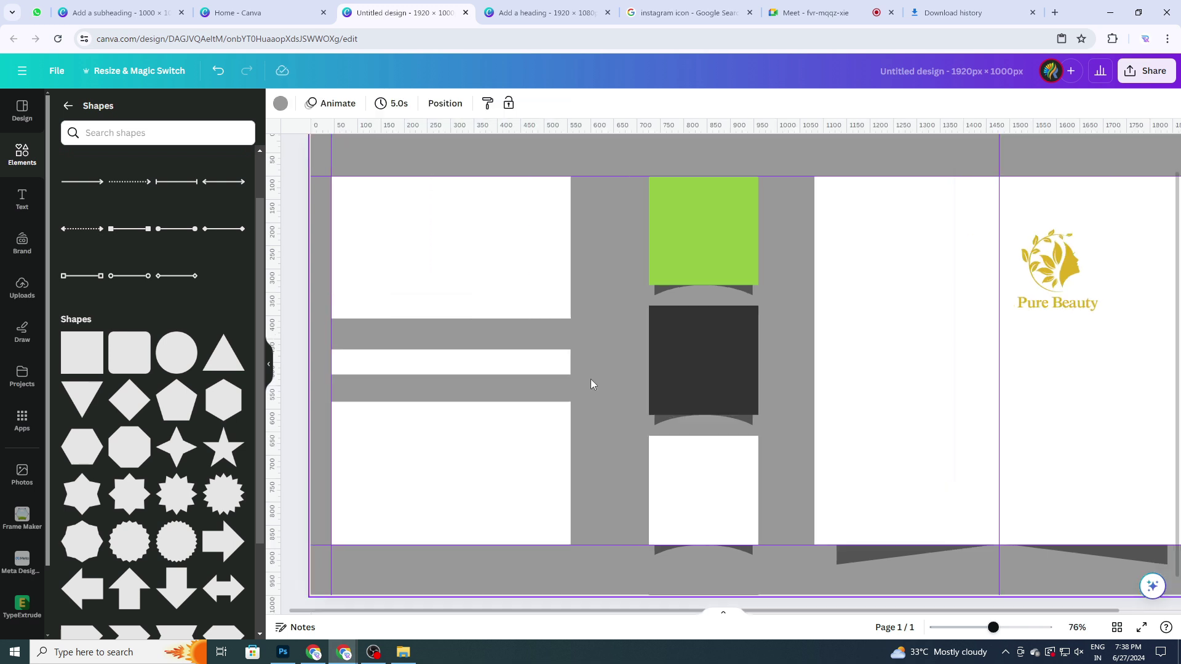
click(536, 367)
scroll(537, 369, up, 3)
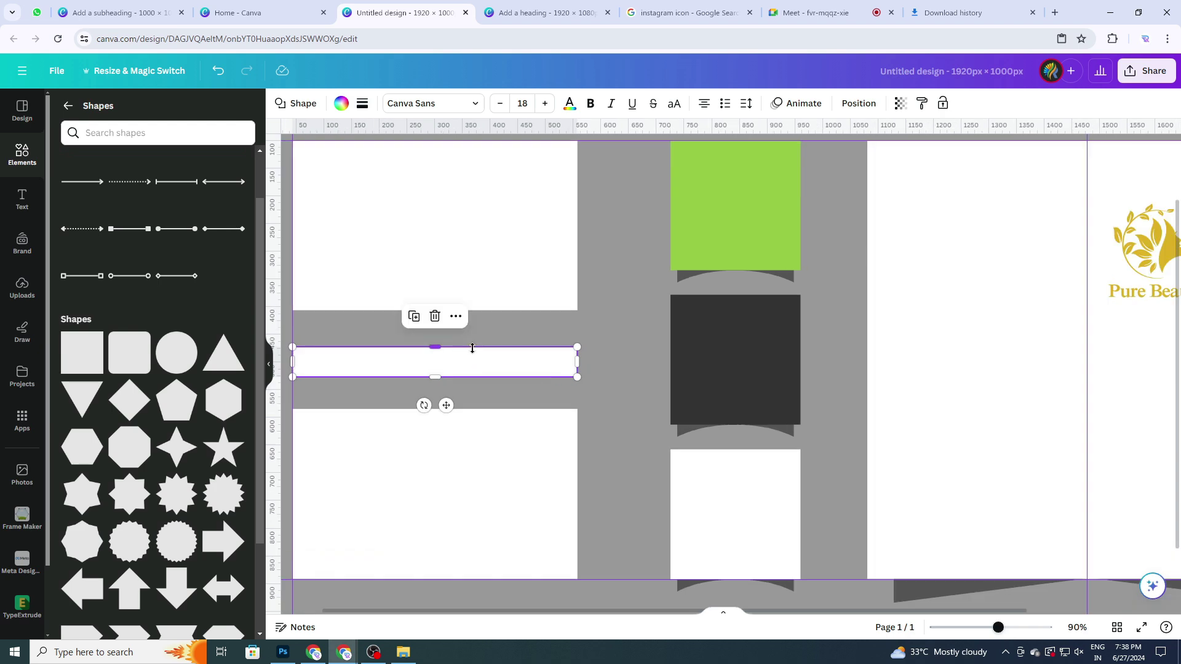
click(599, 389)
scroll(599, 389, down, 2)
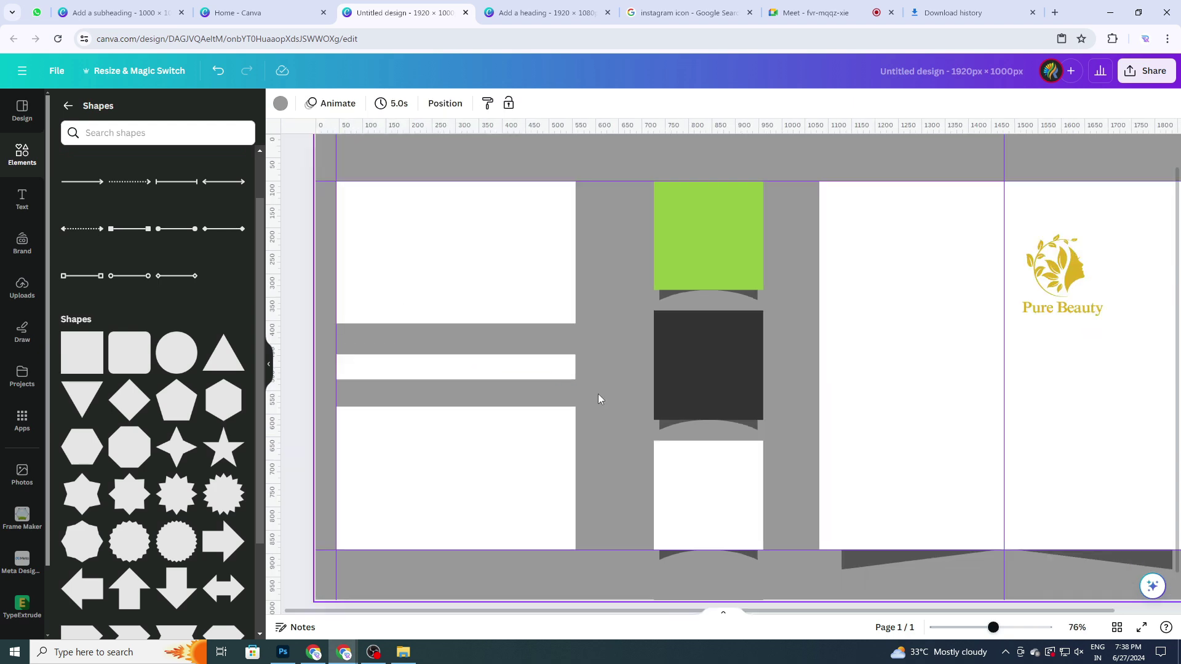
Switch to the Google Meet call to check the in-call messages, and return to the Canva design.
click(812, 12)
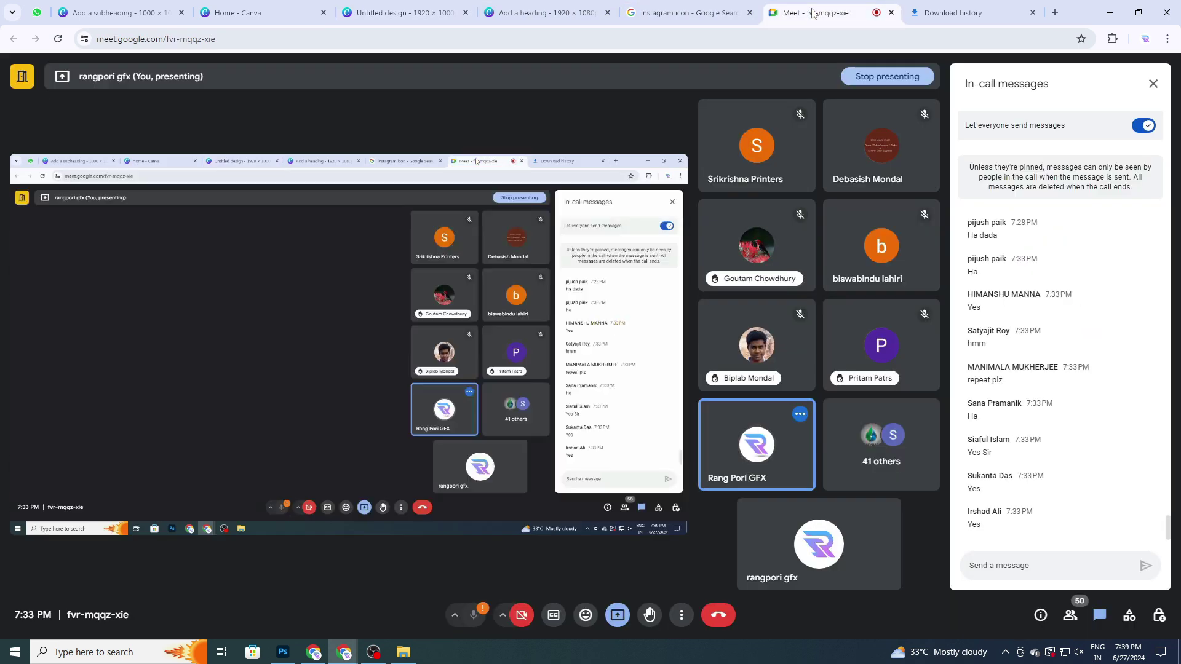
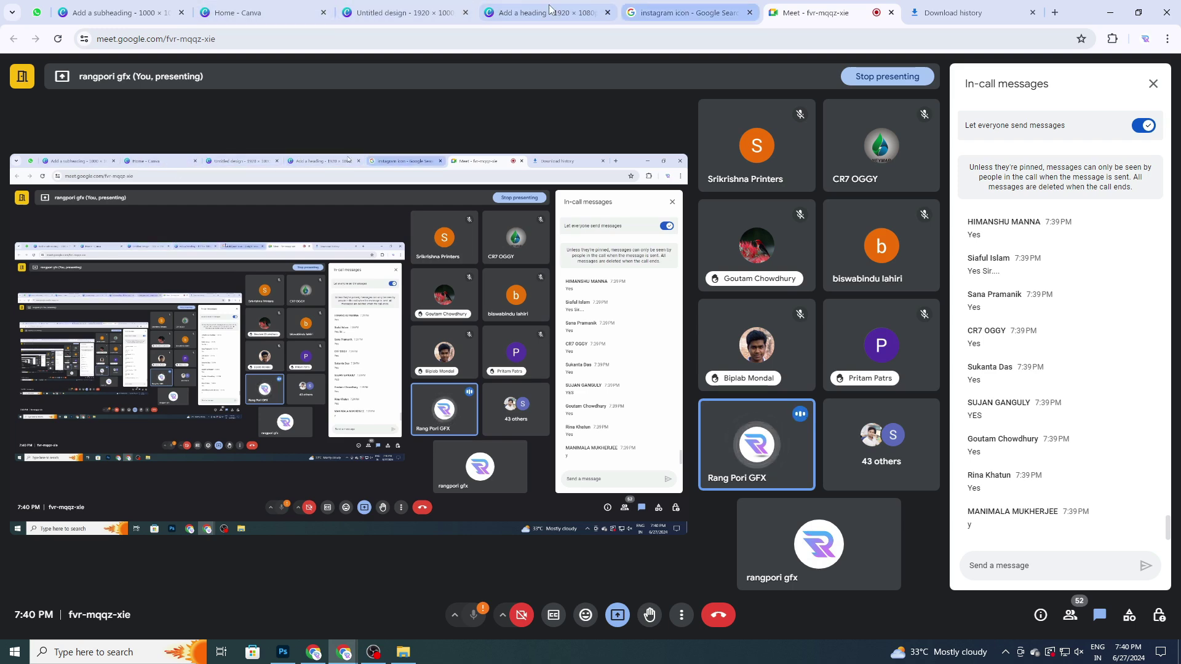
click(393, 14)
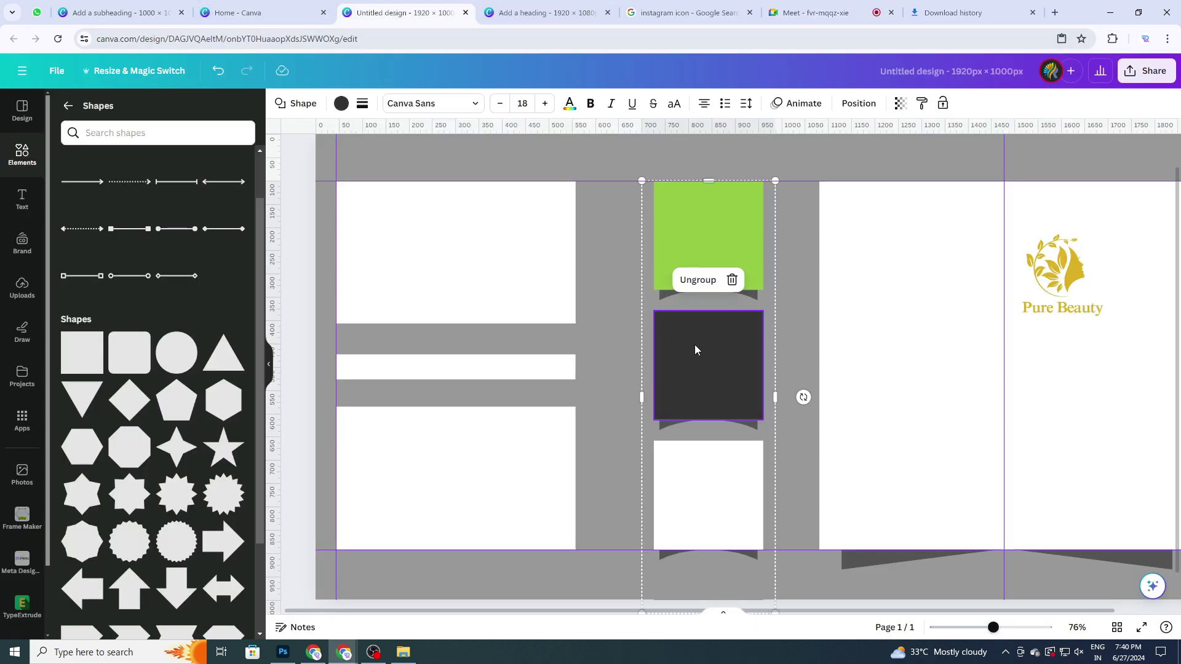
Move the grouped column of small squares slightly left, by about 15 px, and check its spacing against the white rectangles.
drag(695, 345, 688, 343)
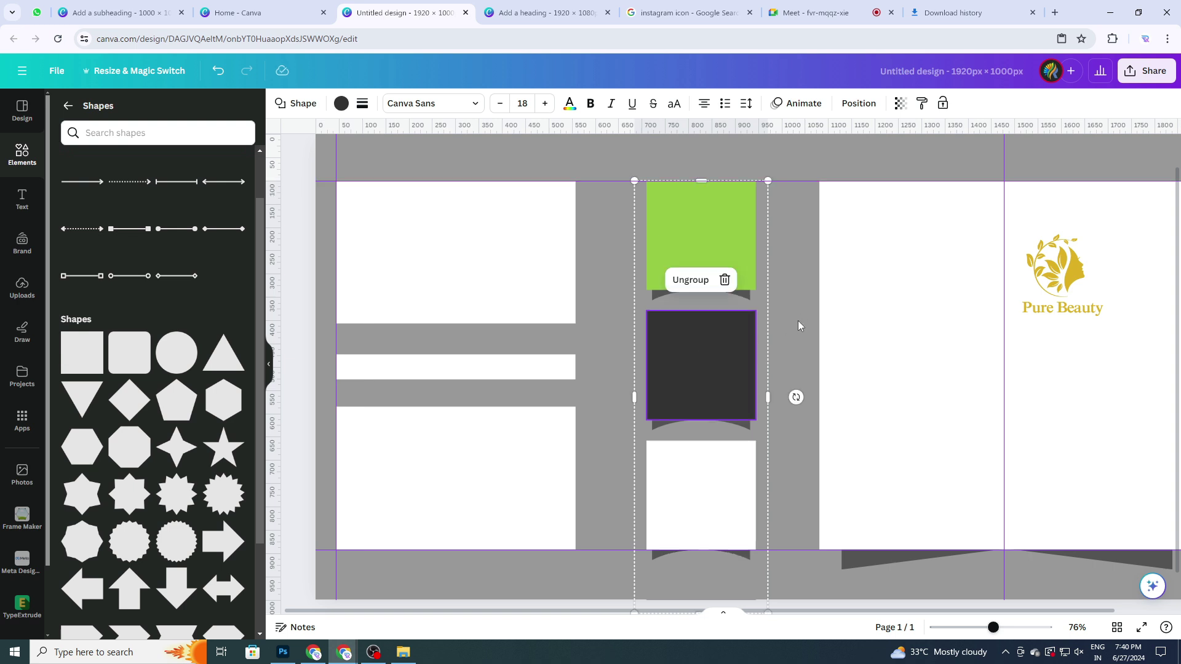
click(486, 371)
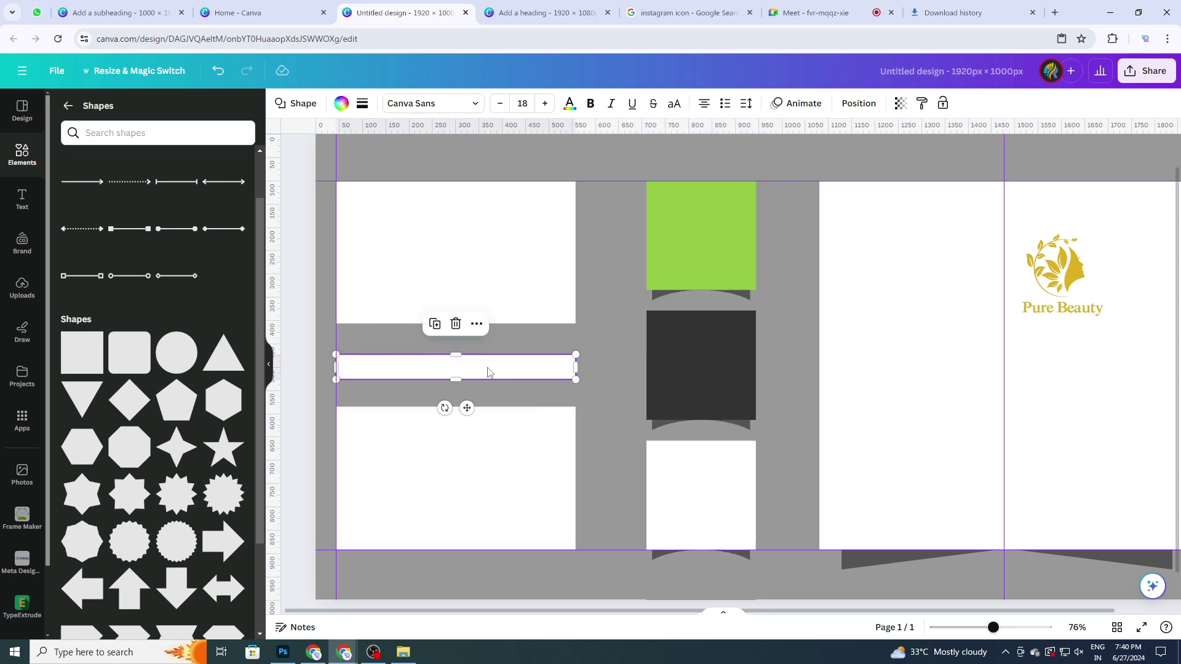
scroll(492, 372, up, 2)
click(502, 304)
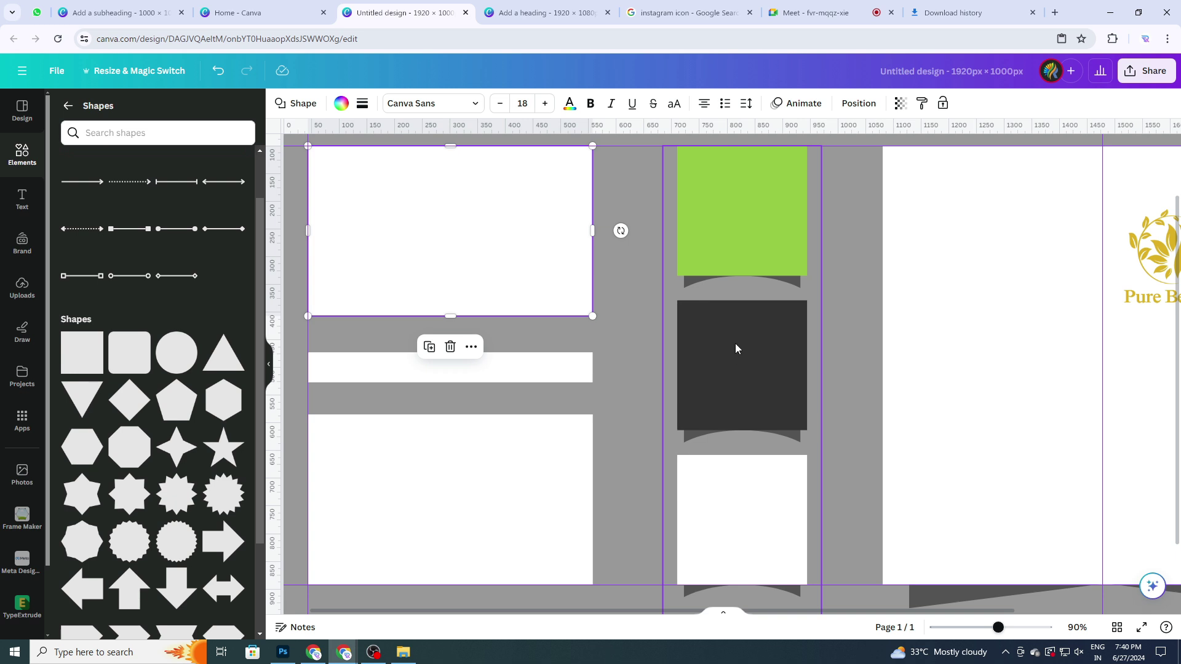
click(642, 379)
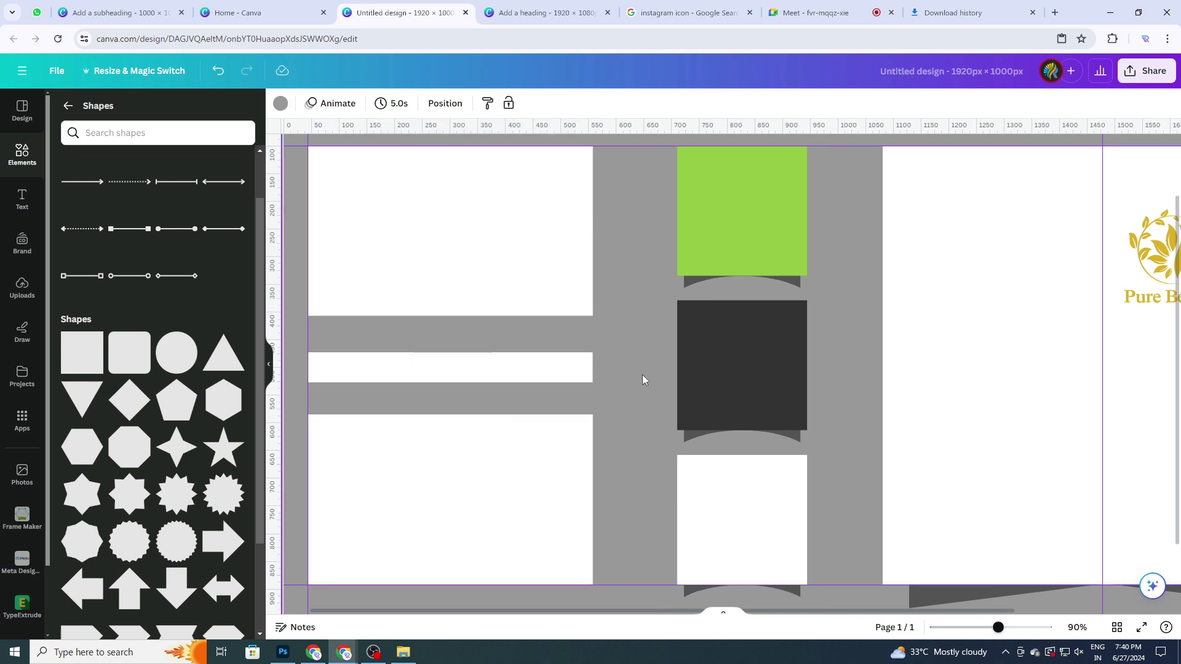
scroll(641, 374, down, 3)
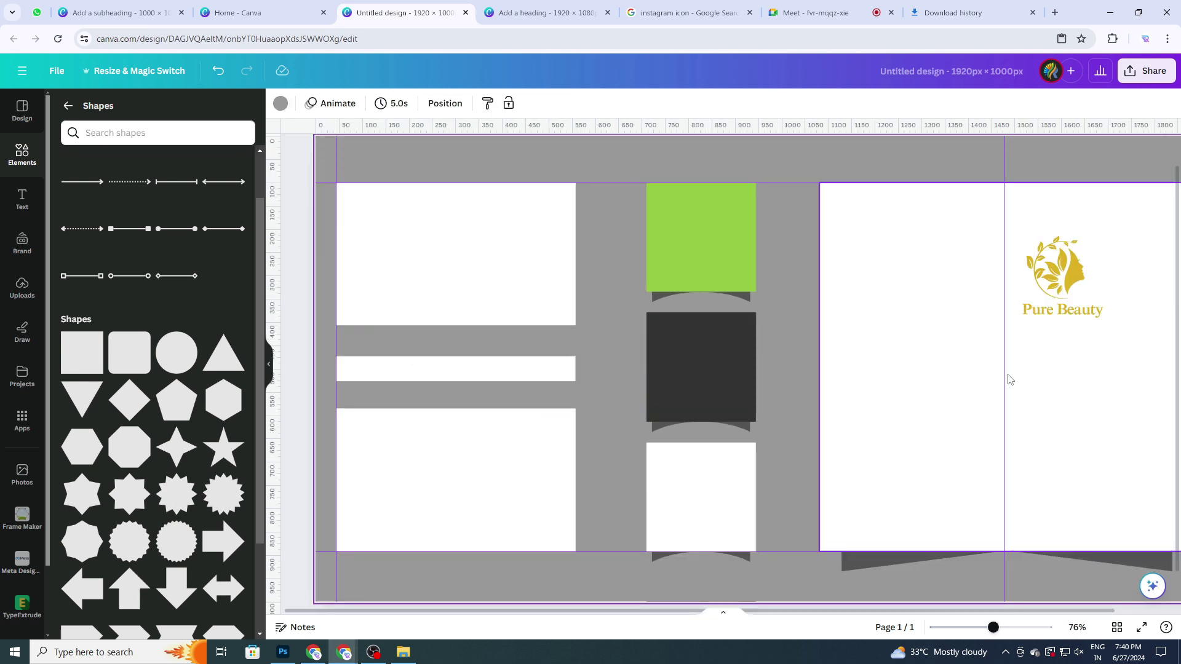
Add a triangle, narrow it to about 260 × 55 px, and rotate it 90° so its tip points right.
click(222, 361)
drag(830, 368, 578, 383)
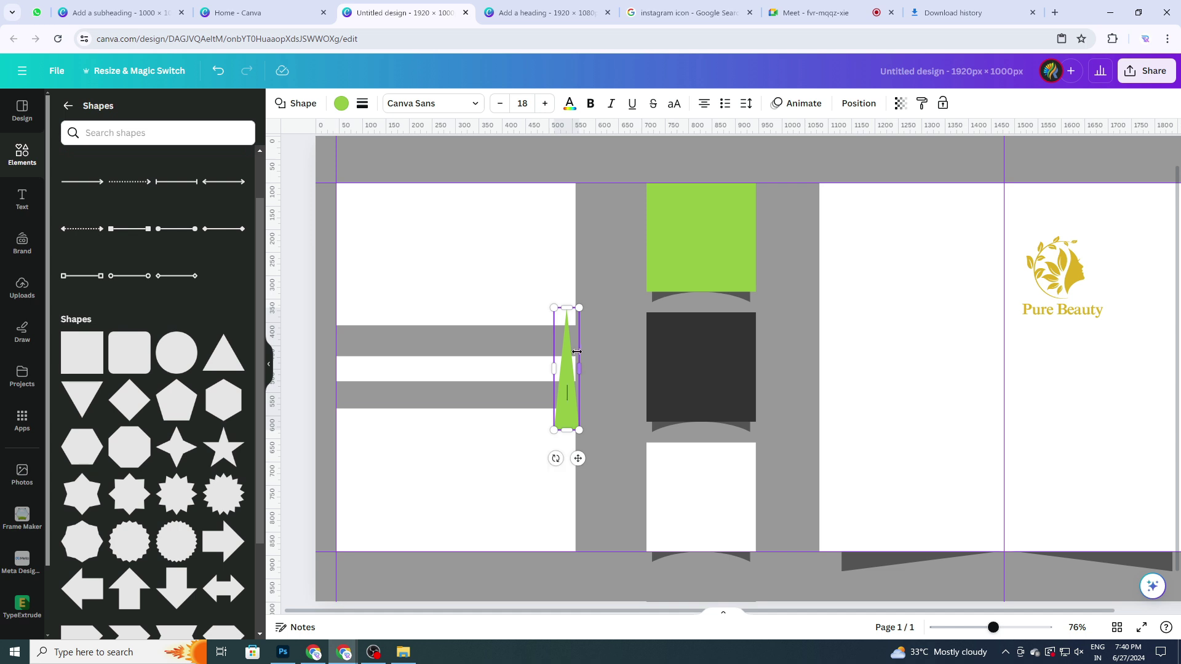
drag(555, 458, 446, 360)
click(588, 423)
click(576, 363)
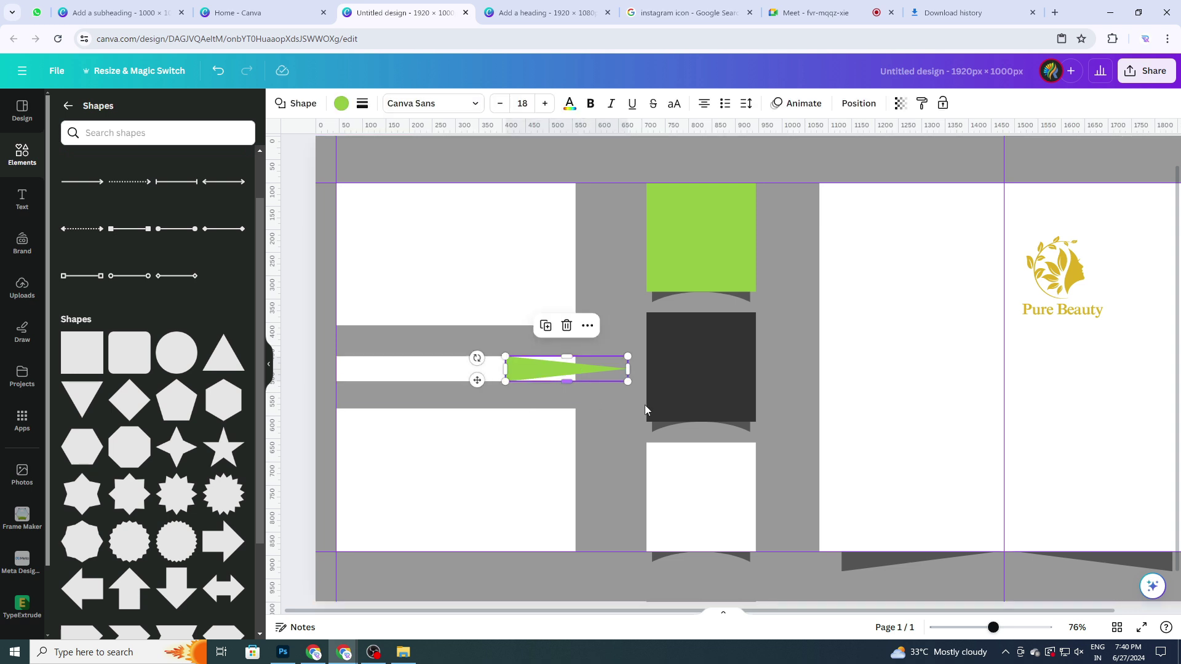
Recolour the triangle to #545454 by sampling the shadow below the large white square.
click(341, 104)
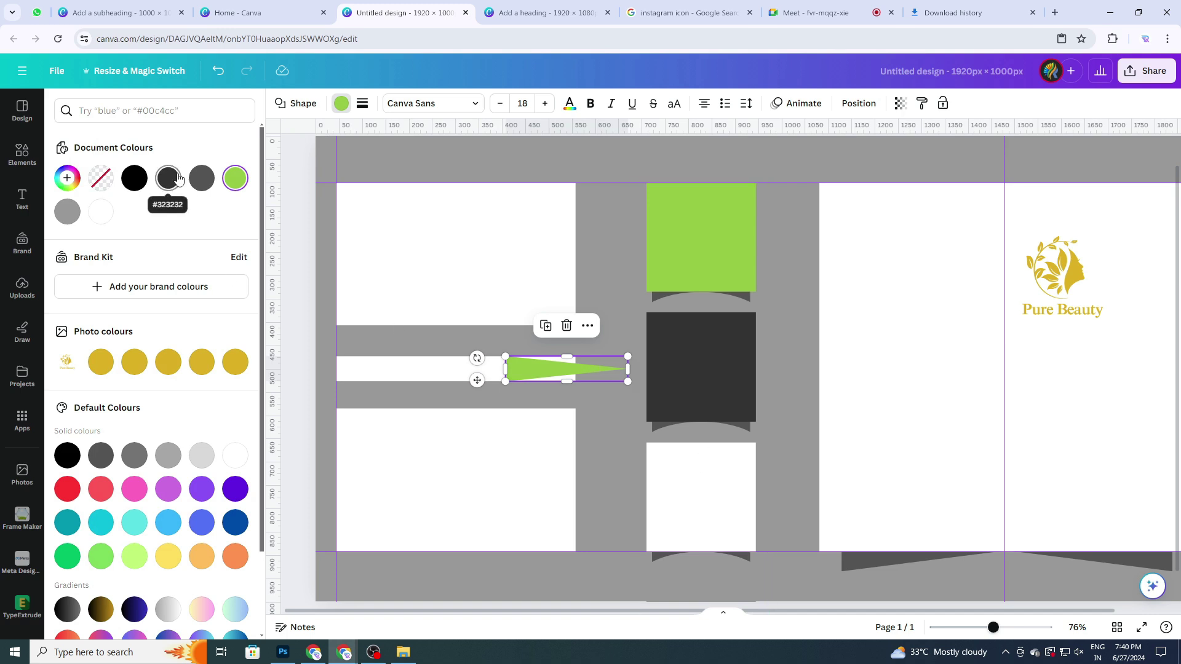
click(67, 178)
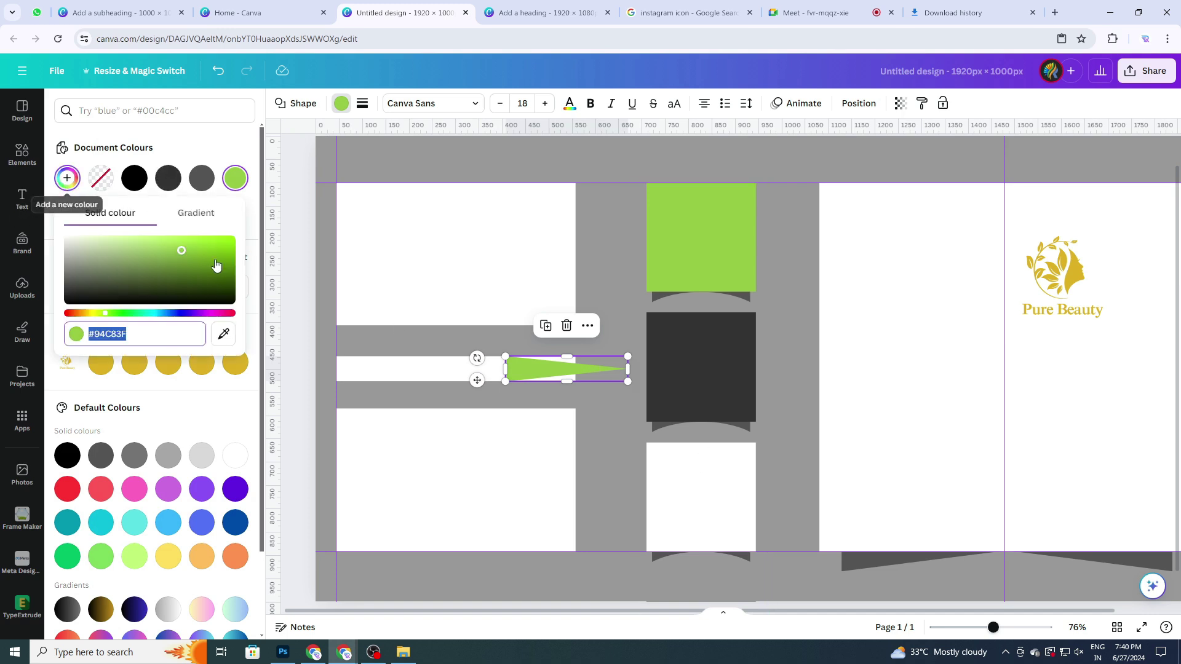
click(223, 338)
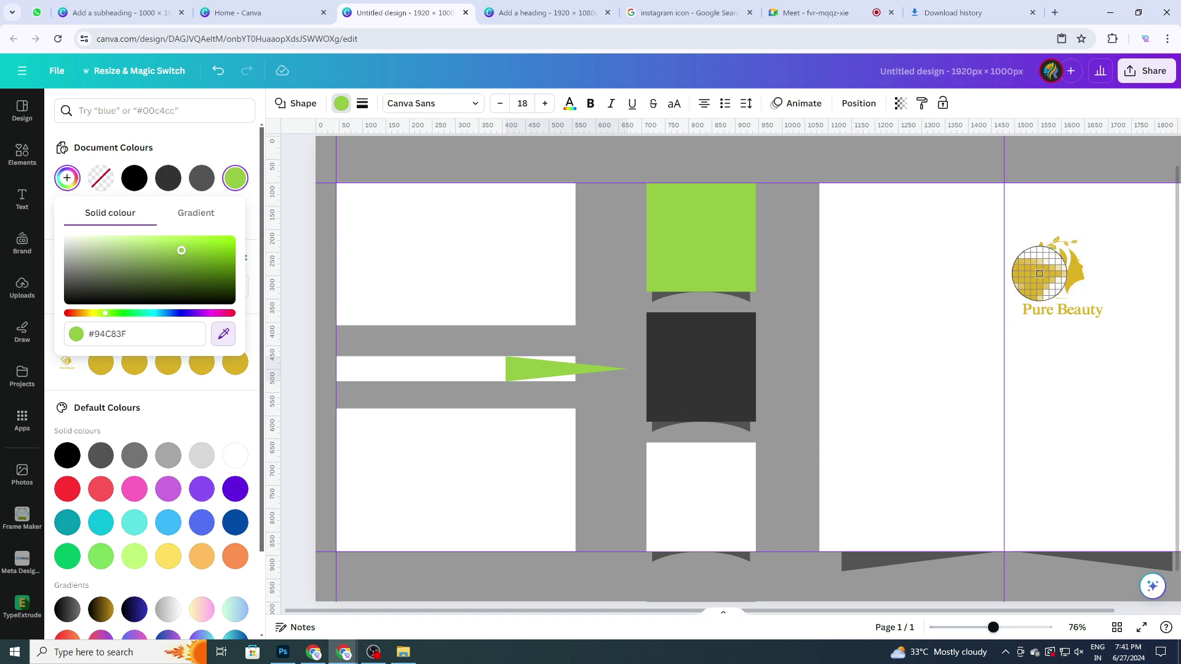
click(859, 567)
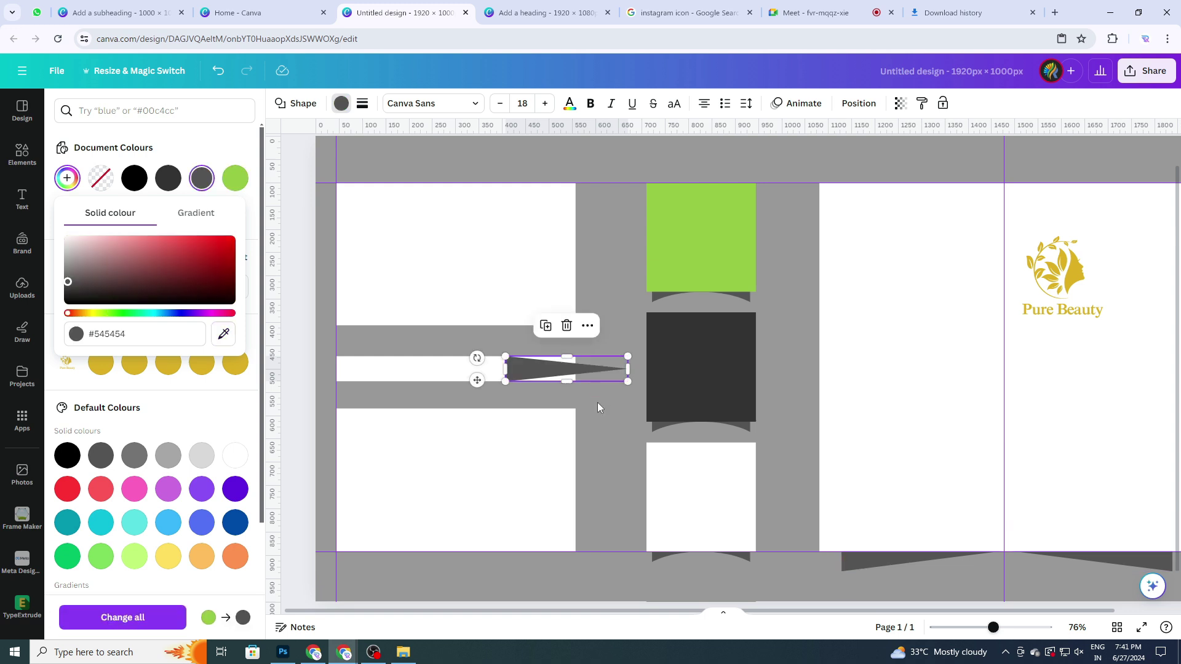
click(596, 403)
scroll(556, 377, up, 1)
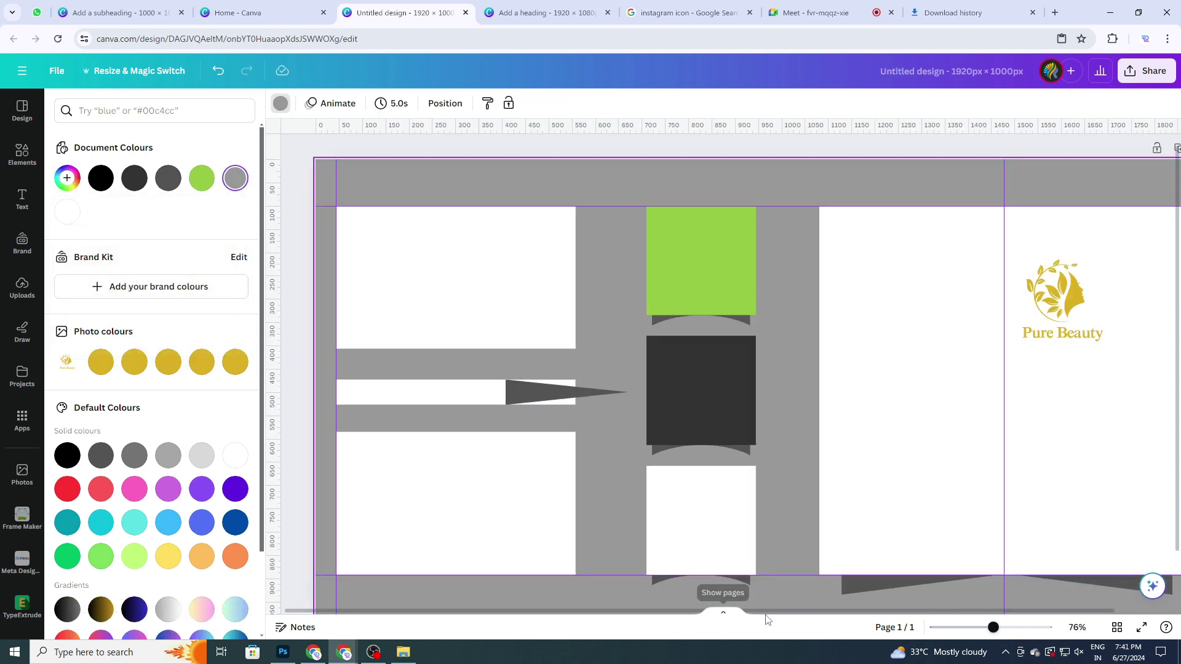
Align the triangle under the upper white rectangle's lower-left corner and place a duplicate rotated 180° beside it, tip to tip.
drag(535, 394, 364, 363)
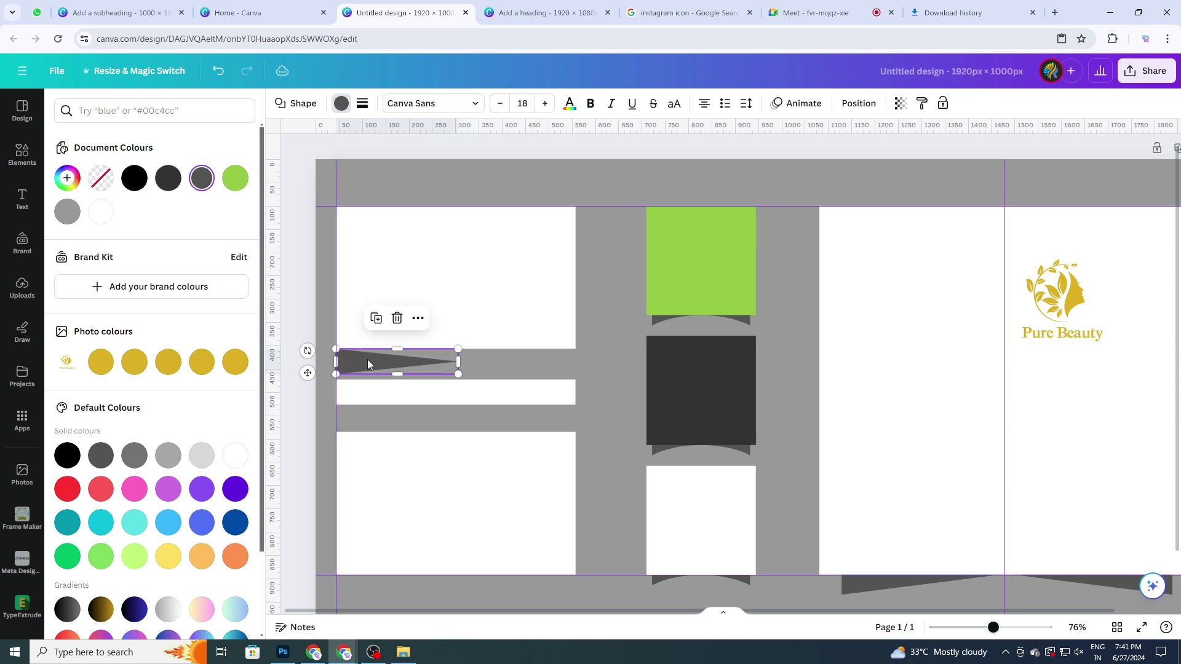
click(376, 318)
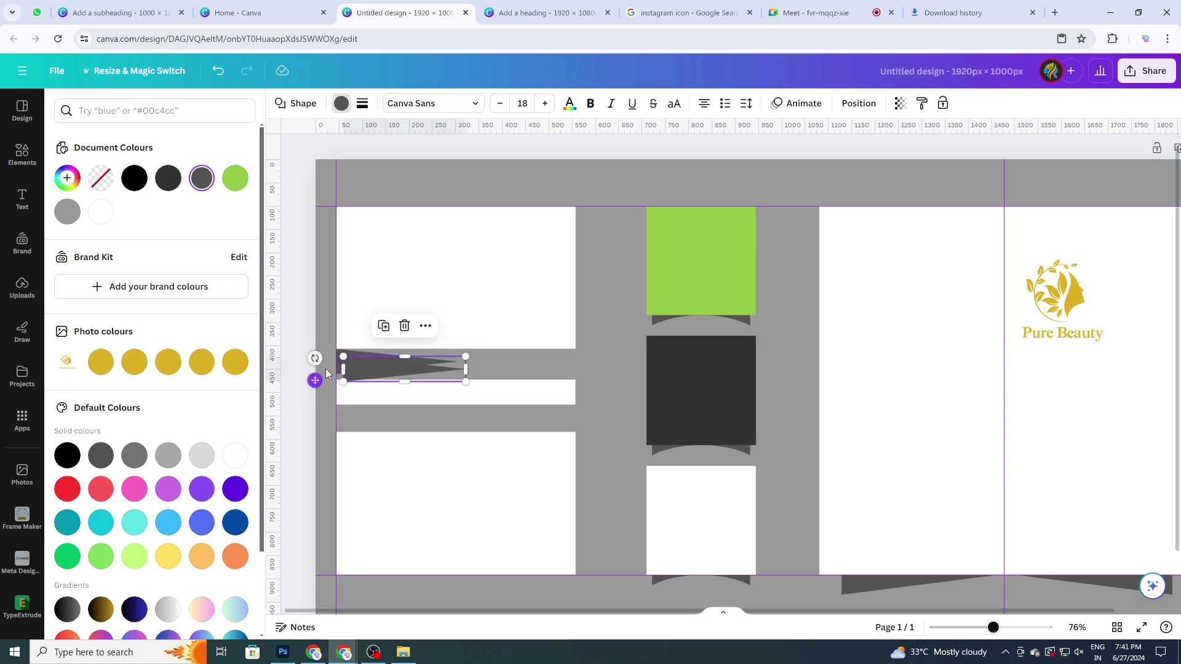
drag(314, 358, 530, 378)
drag(420, 370, 529, 362)
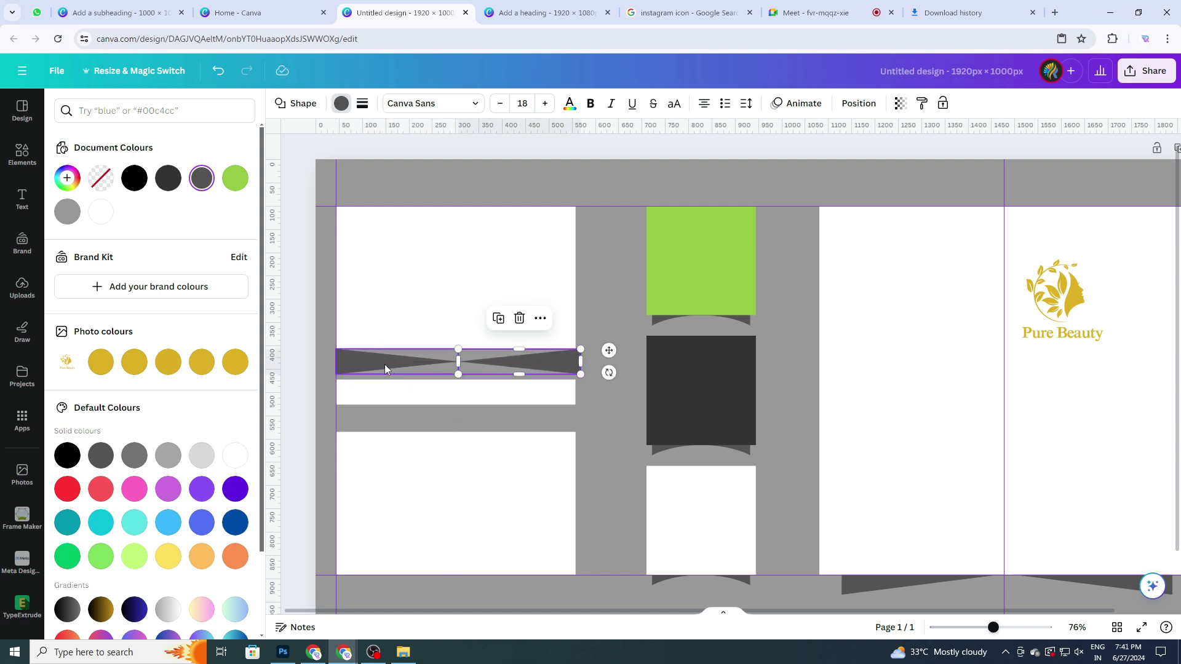
drag(382, 367, 381, 367)
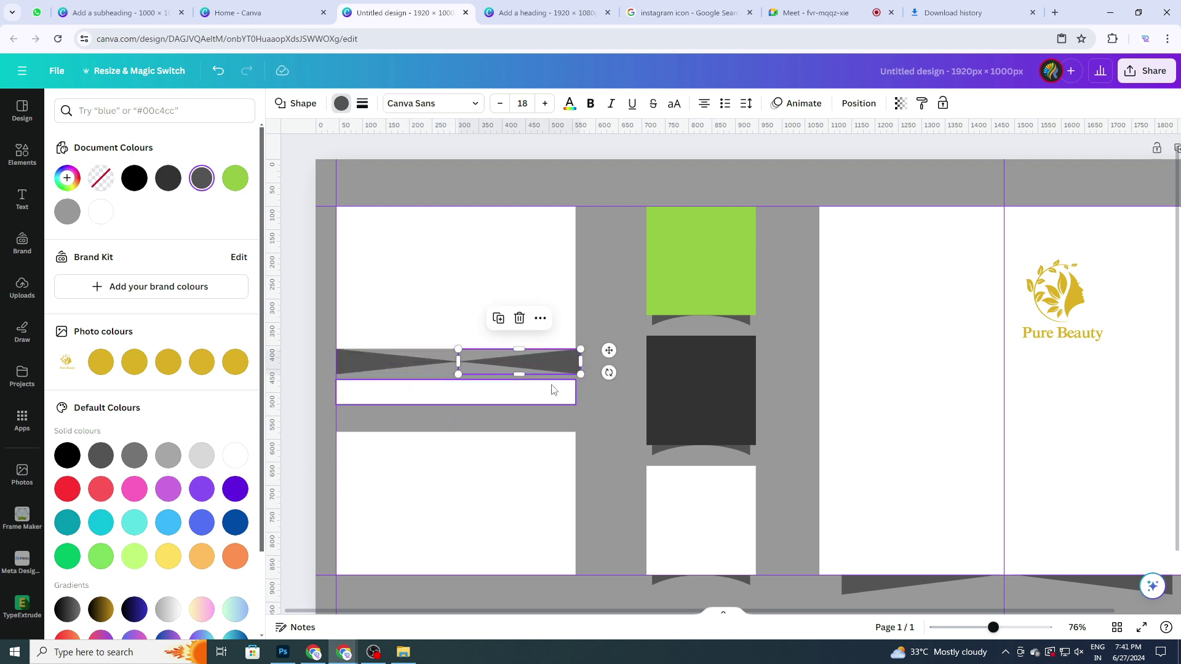
Scale the two triangles together to about 460 px wide and centre them under the upper white rectangle.
click(554, 366)
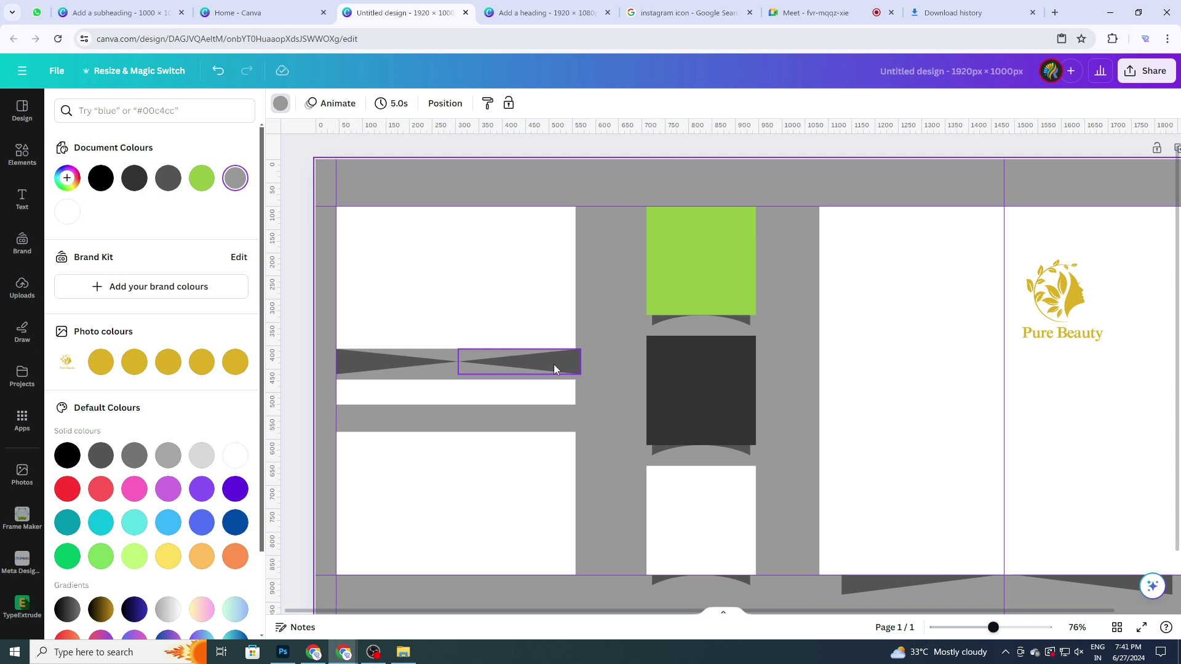
shift+click(361, 362)
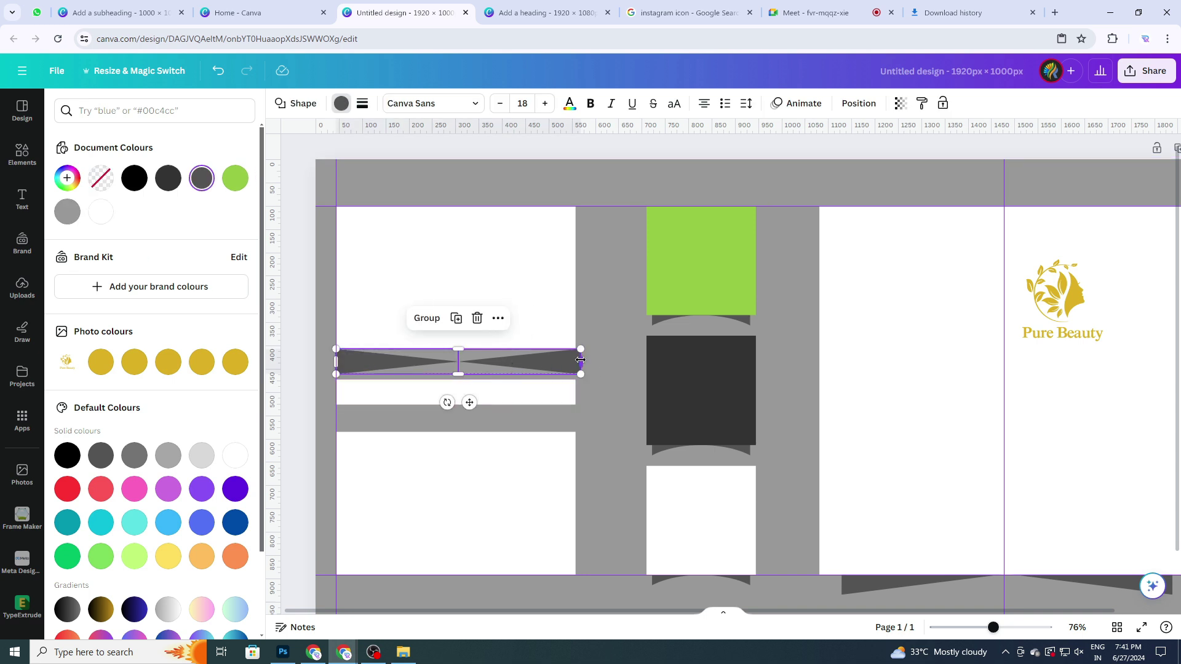
drag(580, 360, 532, 361)
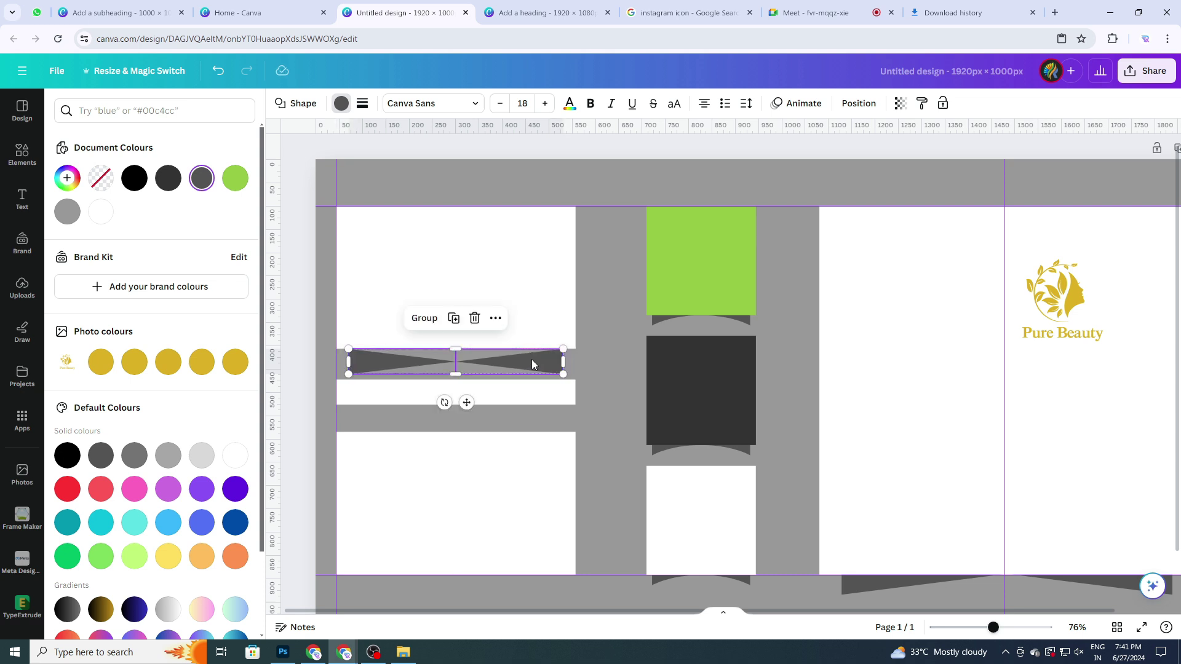
Raise both triangles about 27 px so they half overlap the upper rectangle's lower edge, and group them.
key(Up)
key(Up)
key(Up)
key(Up)
key(Up)
key(Up)
key(Up)
key(Up)
key(Up)
key(Up)
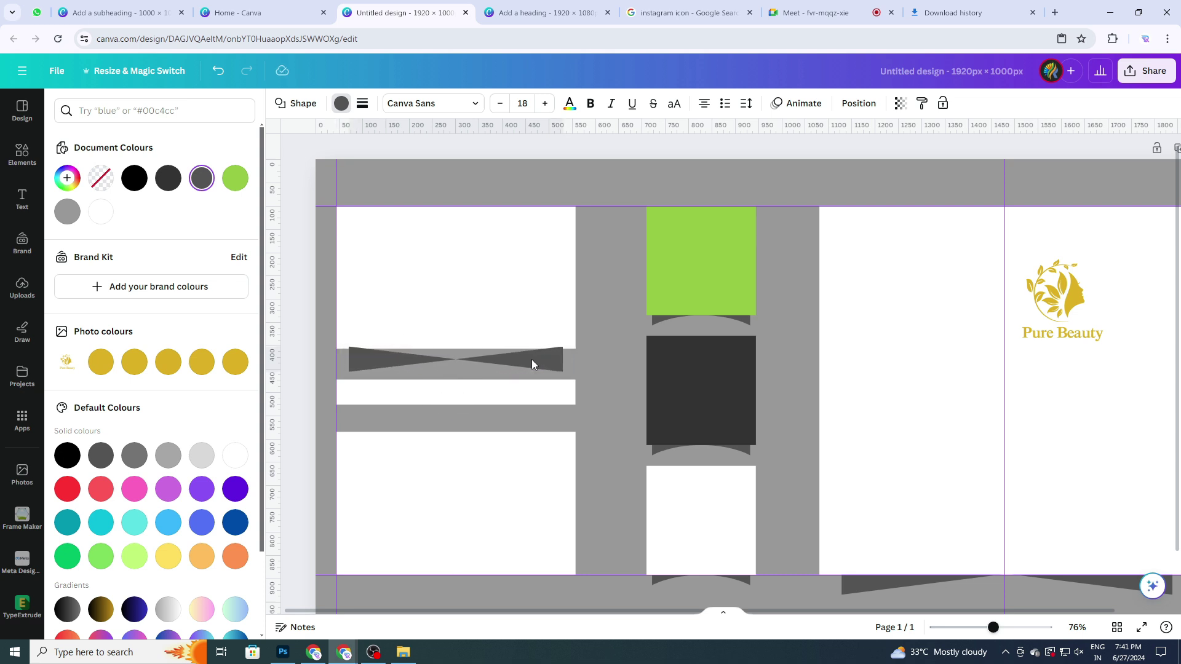
key(Up)
key(Up)
key(Up)
key(Up)
key(Up)
key(Up)
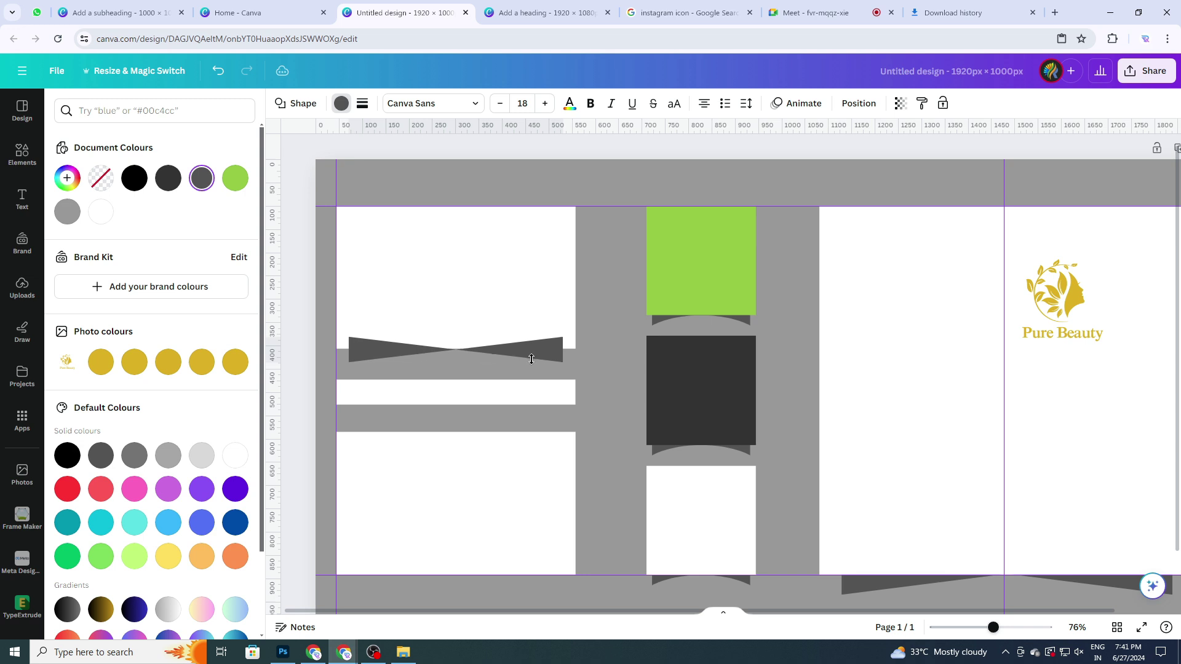
key(Up)
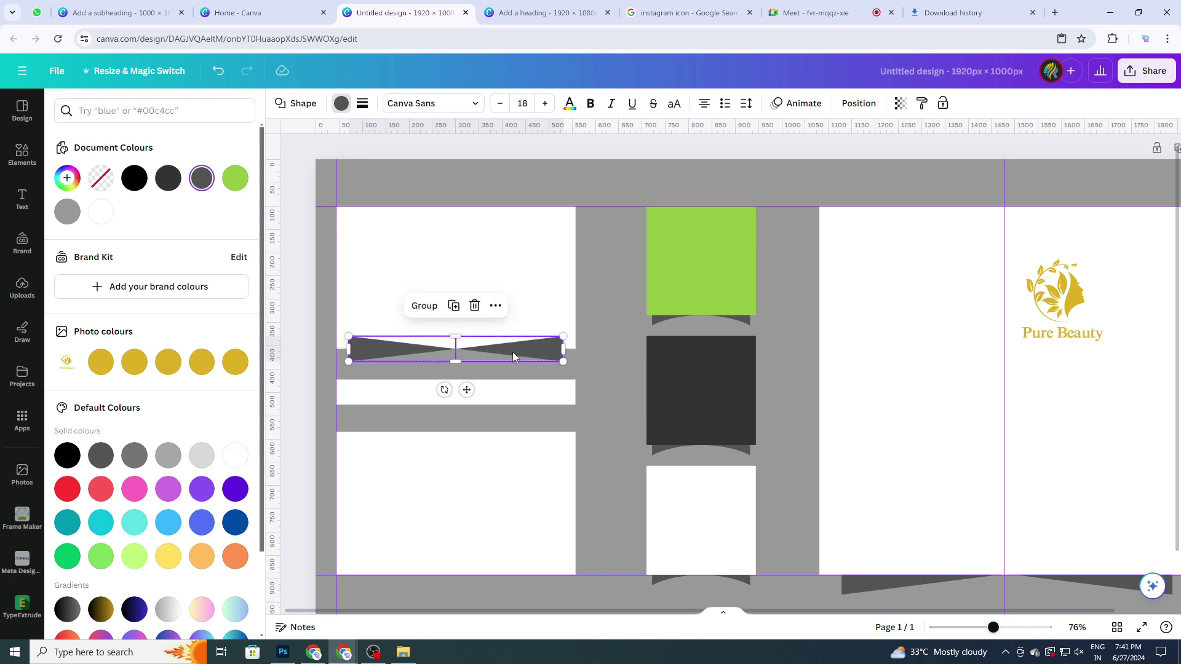
click(427, 310)
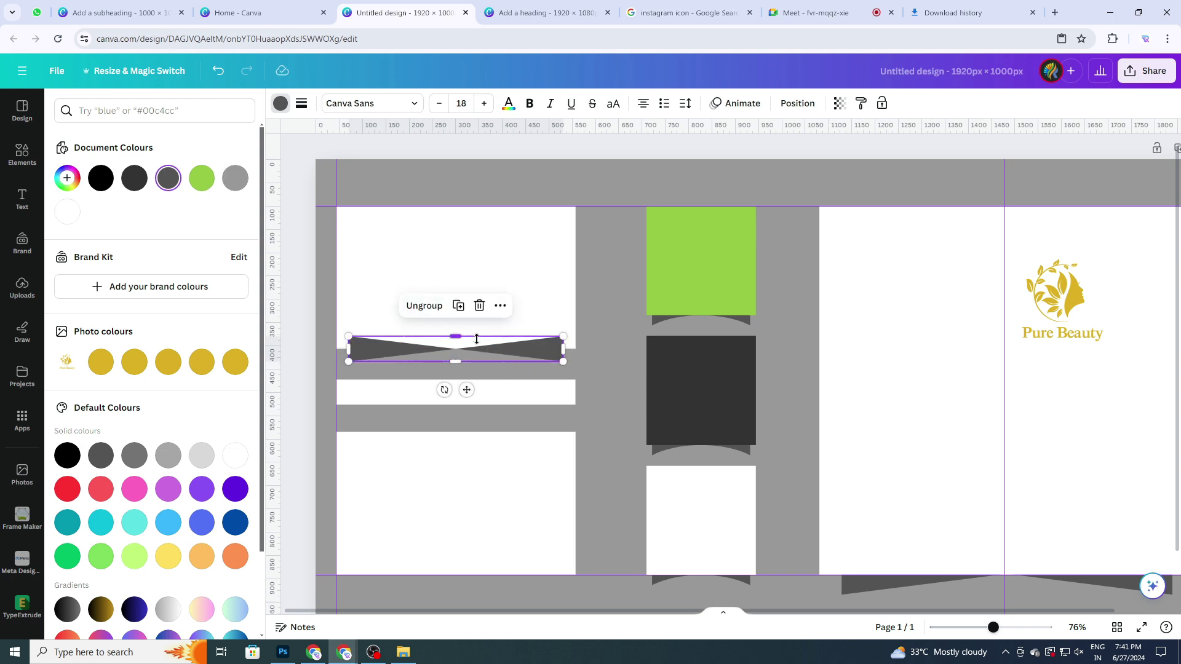
Send the triangle group to the back so it forms a shadow beneath the upper white rectangle.
right_click(522, 348)
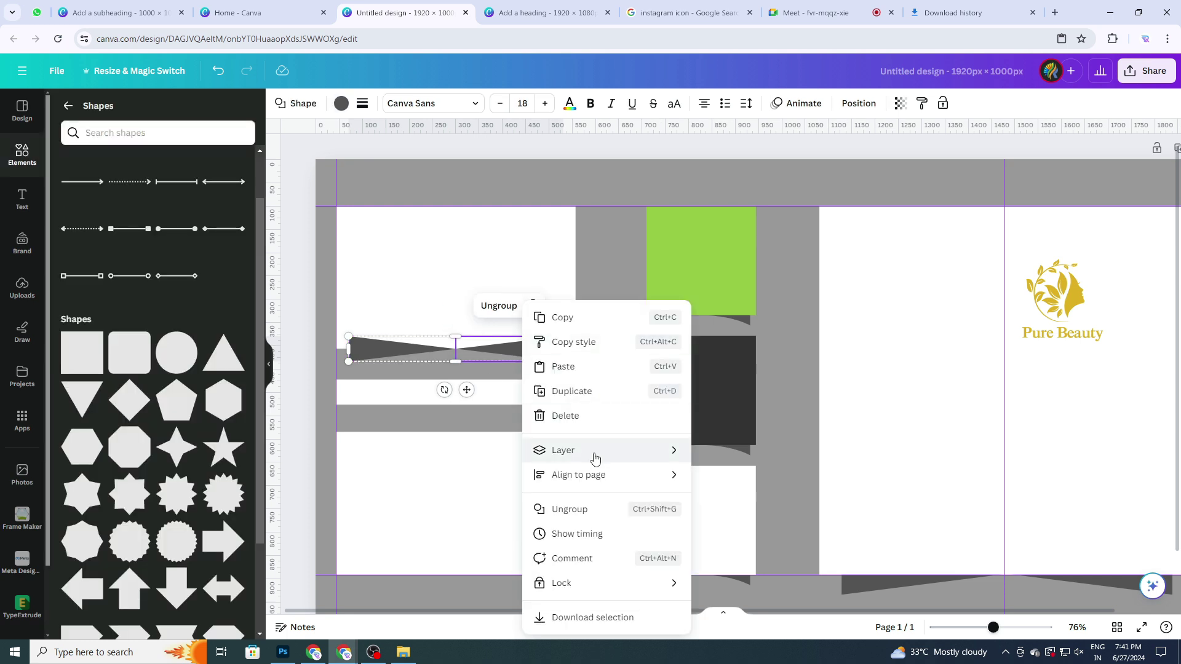
mouse_move(594, 455)
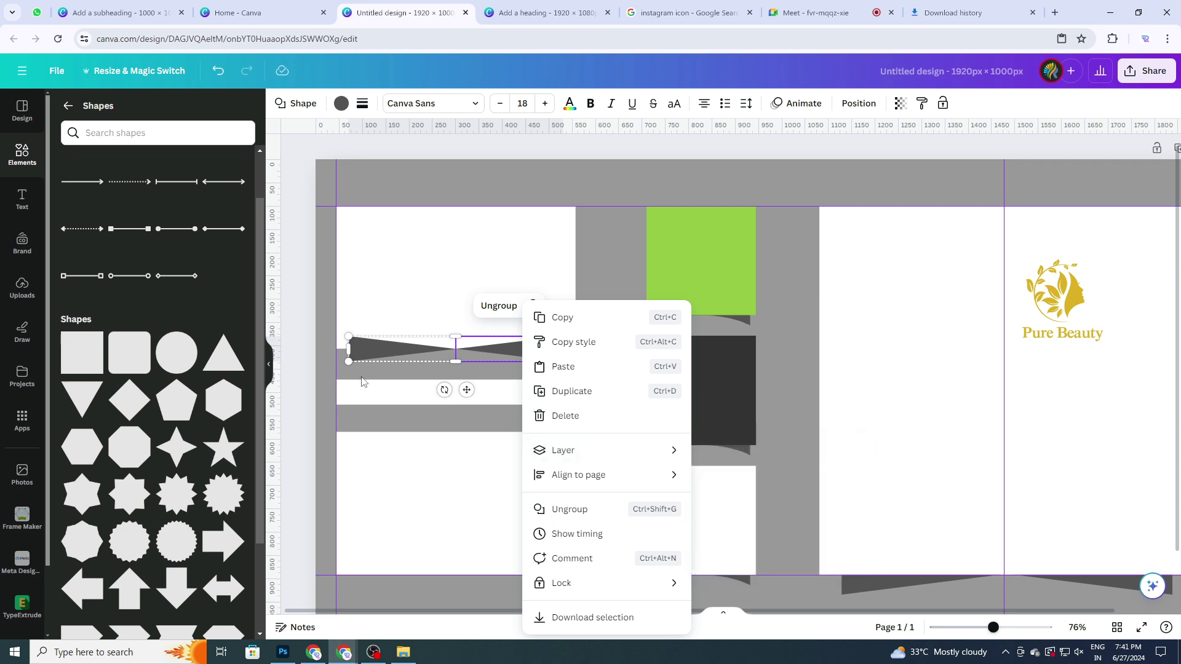
key(Escape)
click(557, 428)
click(526, 355)
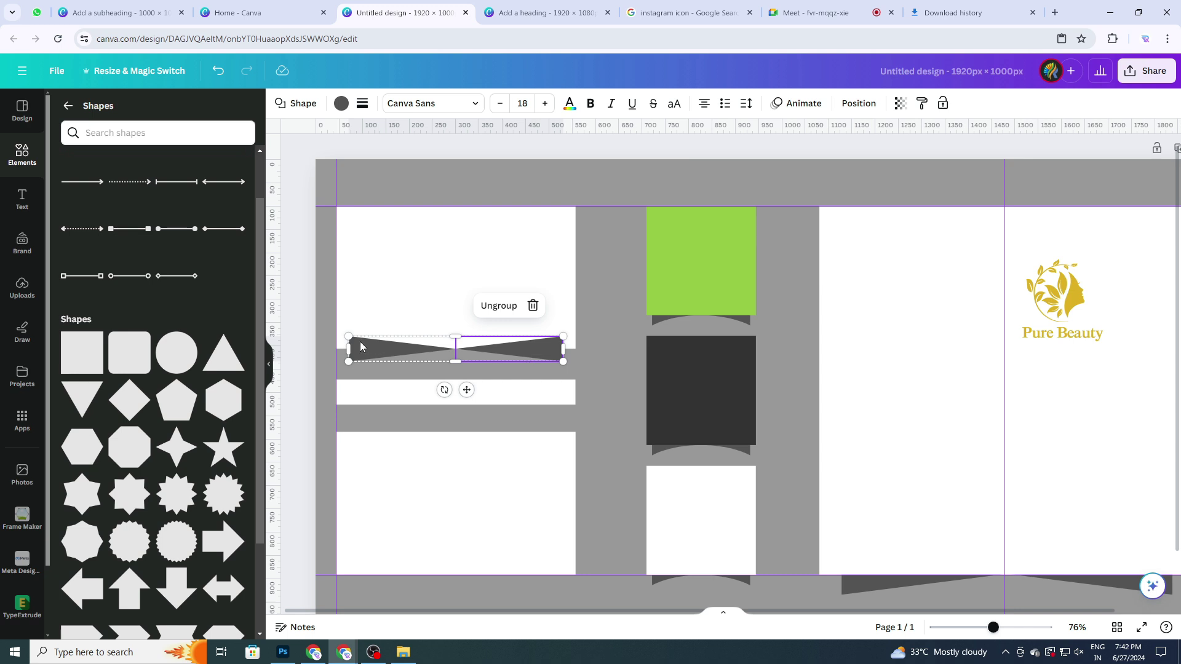
right_click(525, 354)
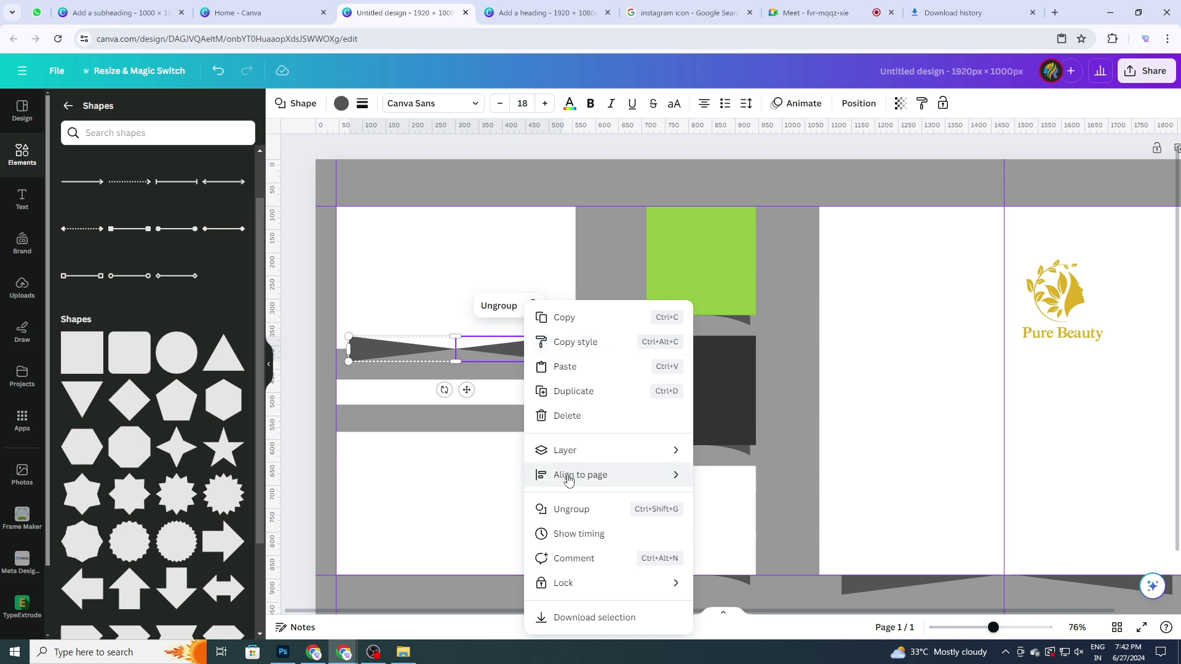
mouse_move(562, 457)
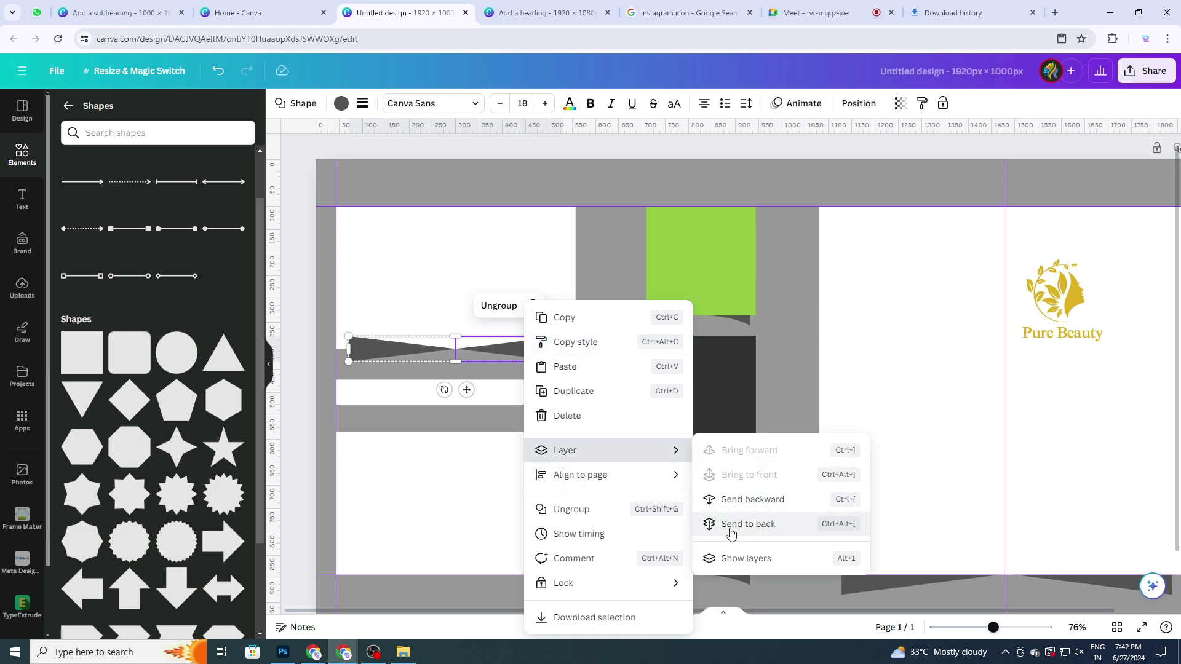
click(771, 529)
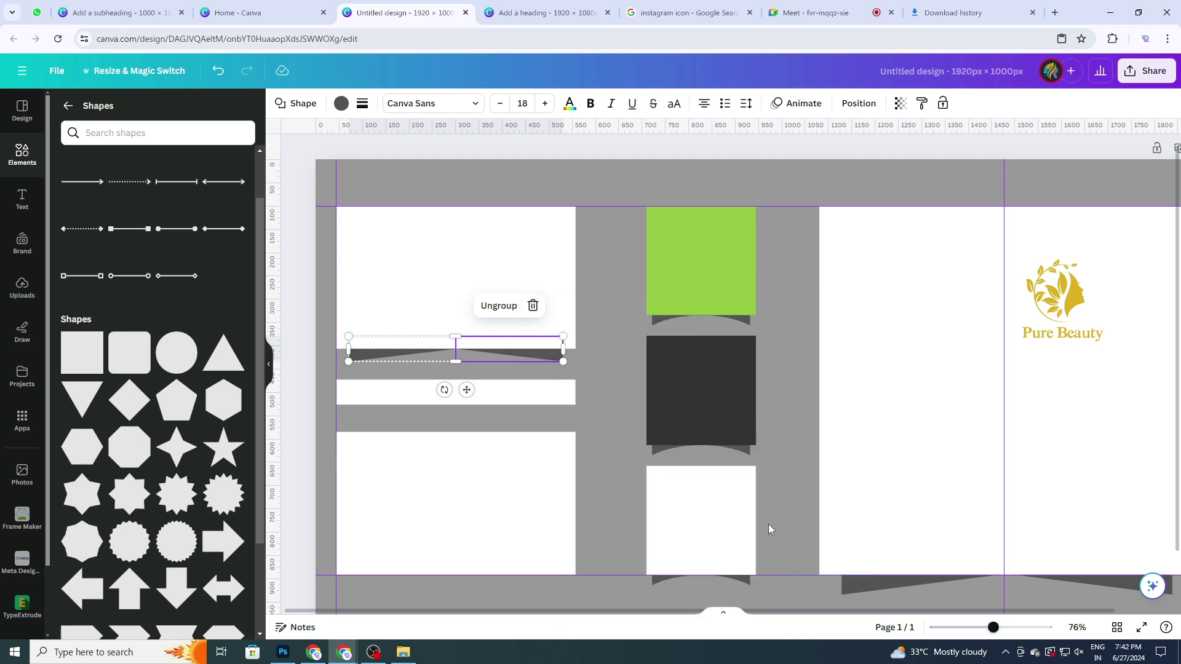
click(603, 369)
ctrl+scroll(602, 369, up, 2)
click(507, 349)
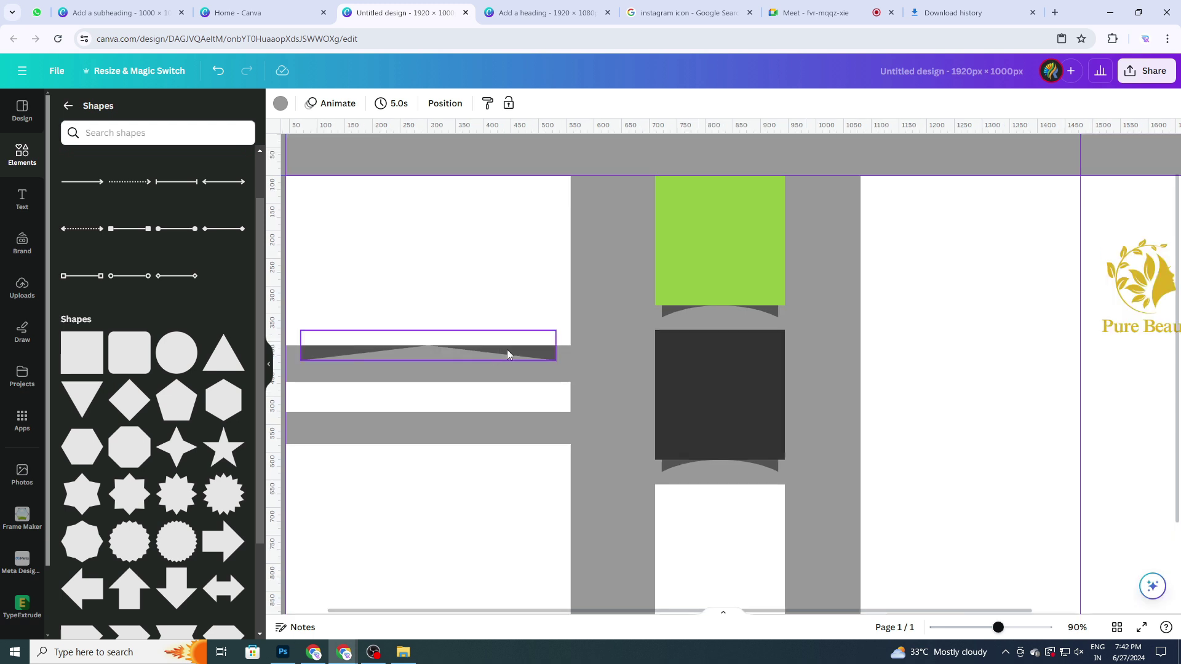
ctrl+scroll(509, 352, down, 2)
click(514, 352)
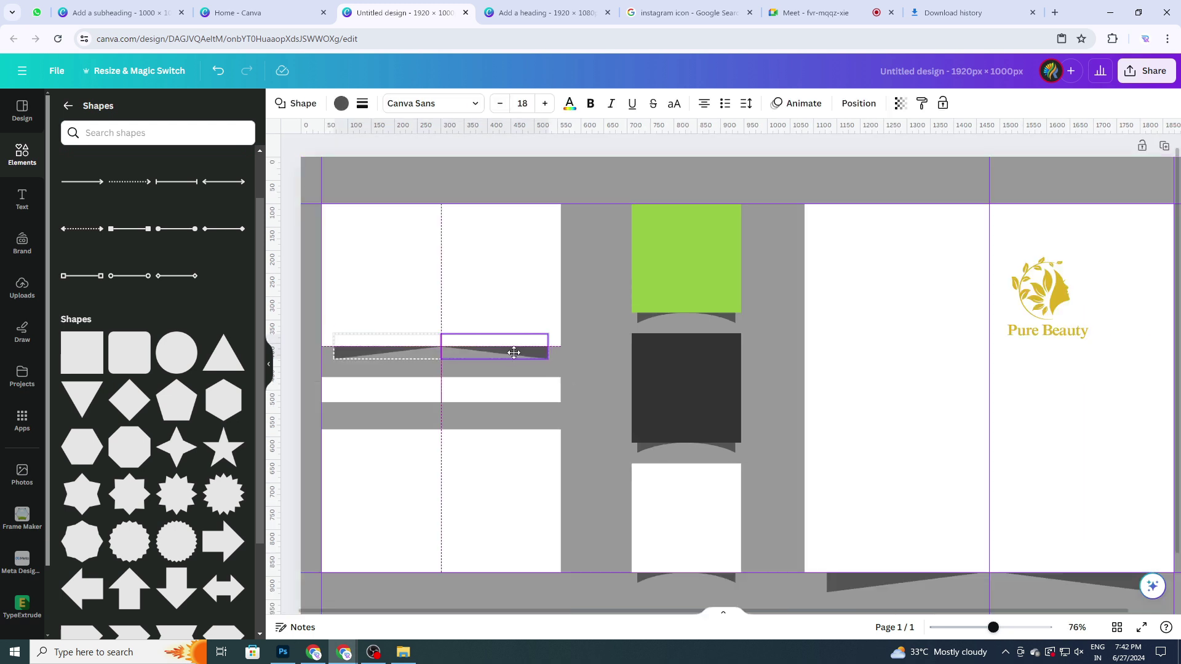
click(596, 381)
Fill the lower white rectangle with #323232, sampled from the dark middle square.
scroll(559, 435, down, 2)
click(474, 430)
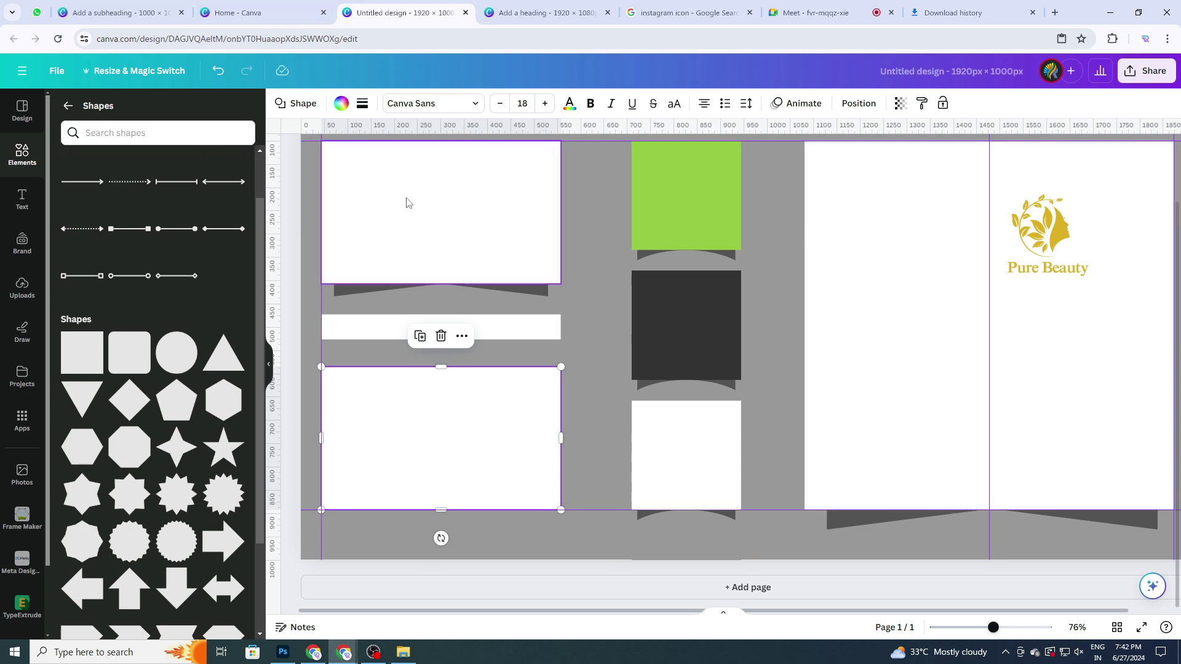
click(341, 105)
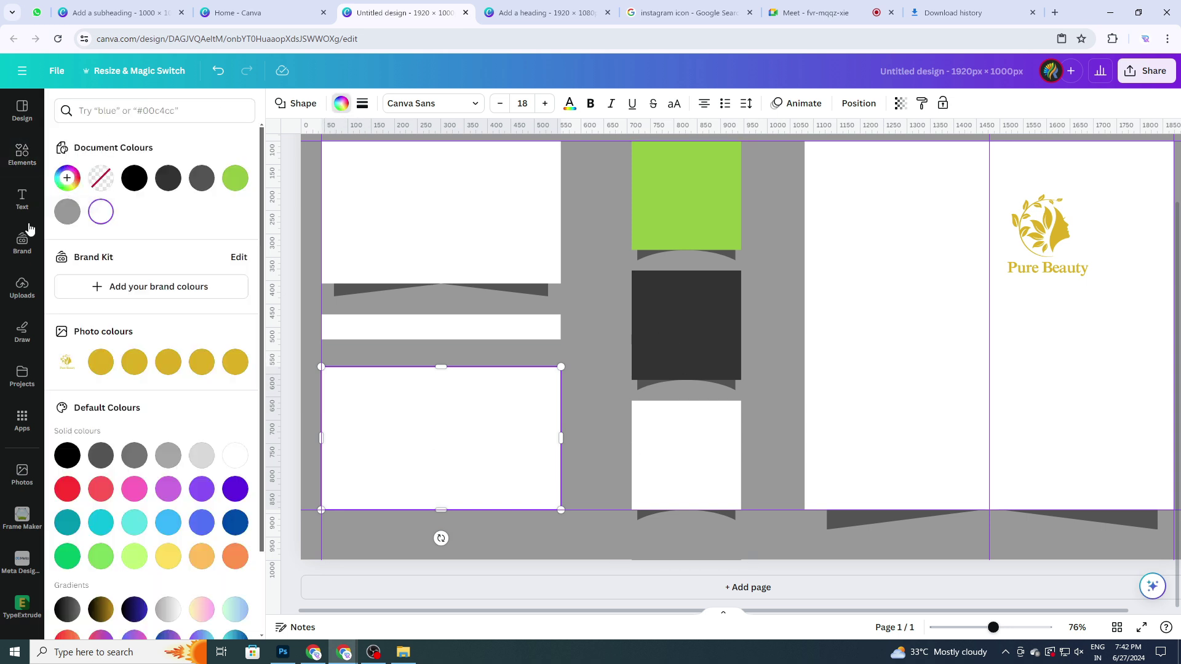
click(68, 179)
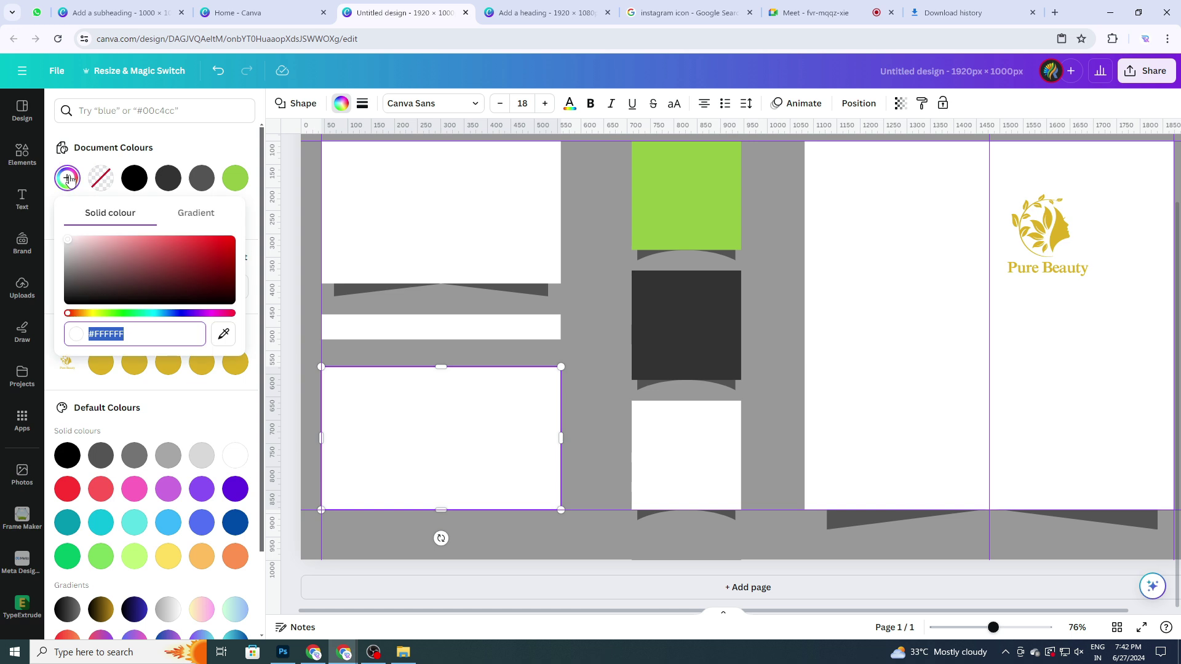
click(222, 334)
click(685, 324)
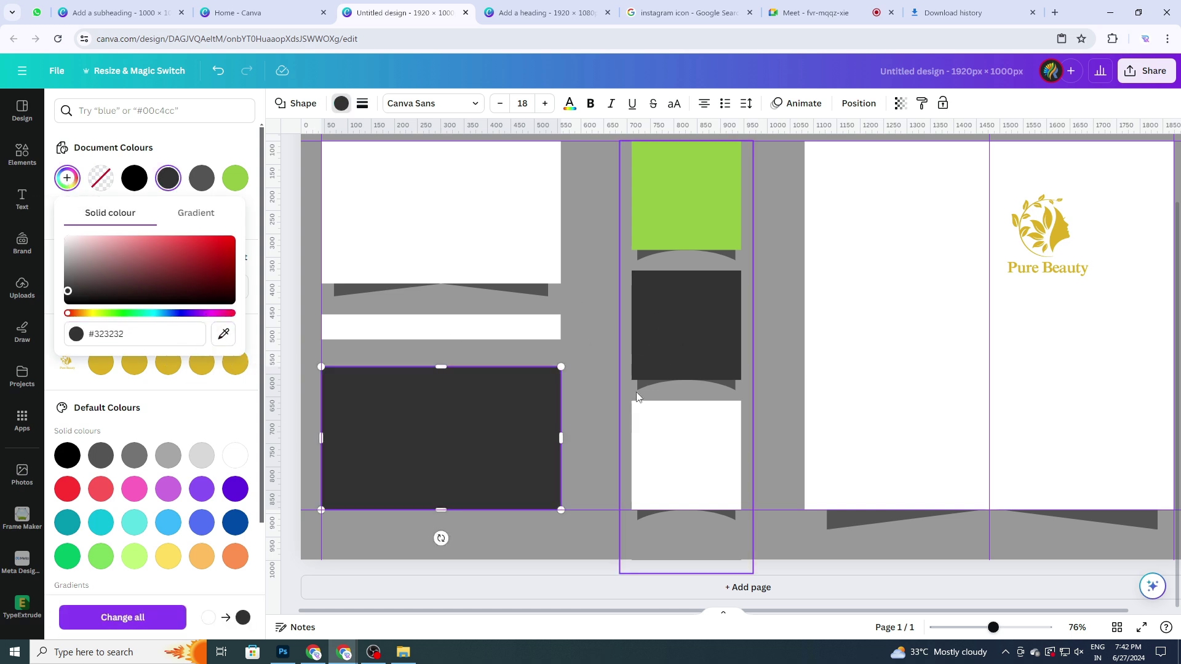
Duplicate the upper rectangle's triangle shadow group to the dark rectangle's lower edge and nudge the copy up slightly.
click(578, 389)
click(495, 289)
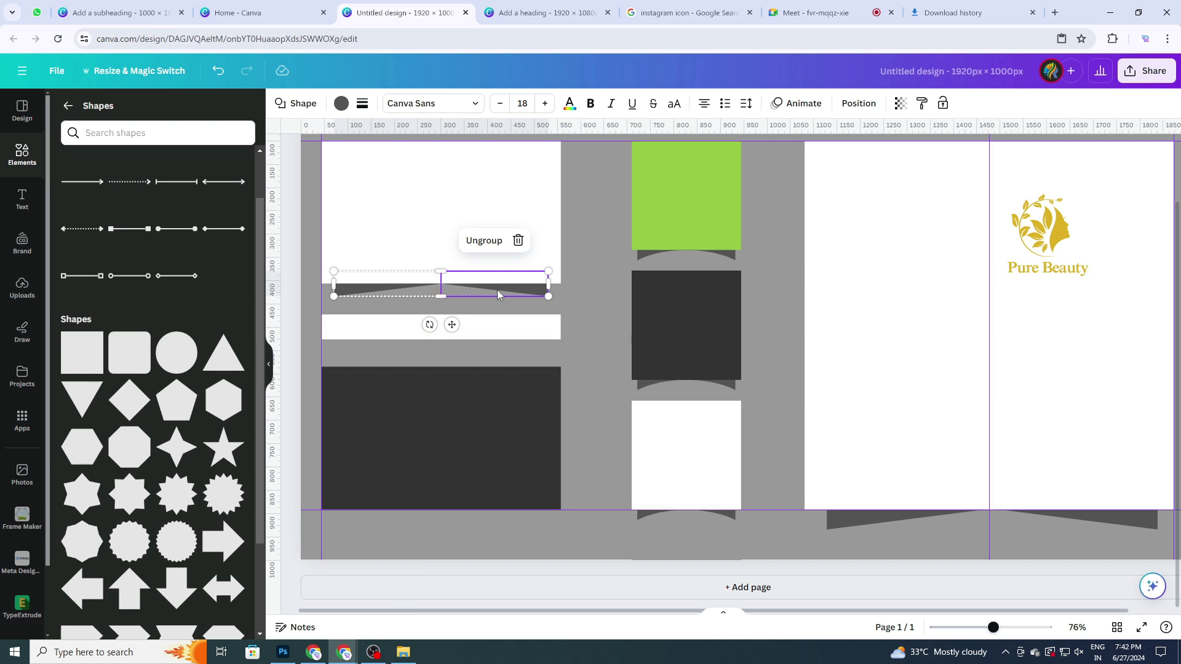
scroll(497, 289, up, 1)
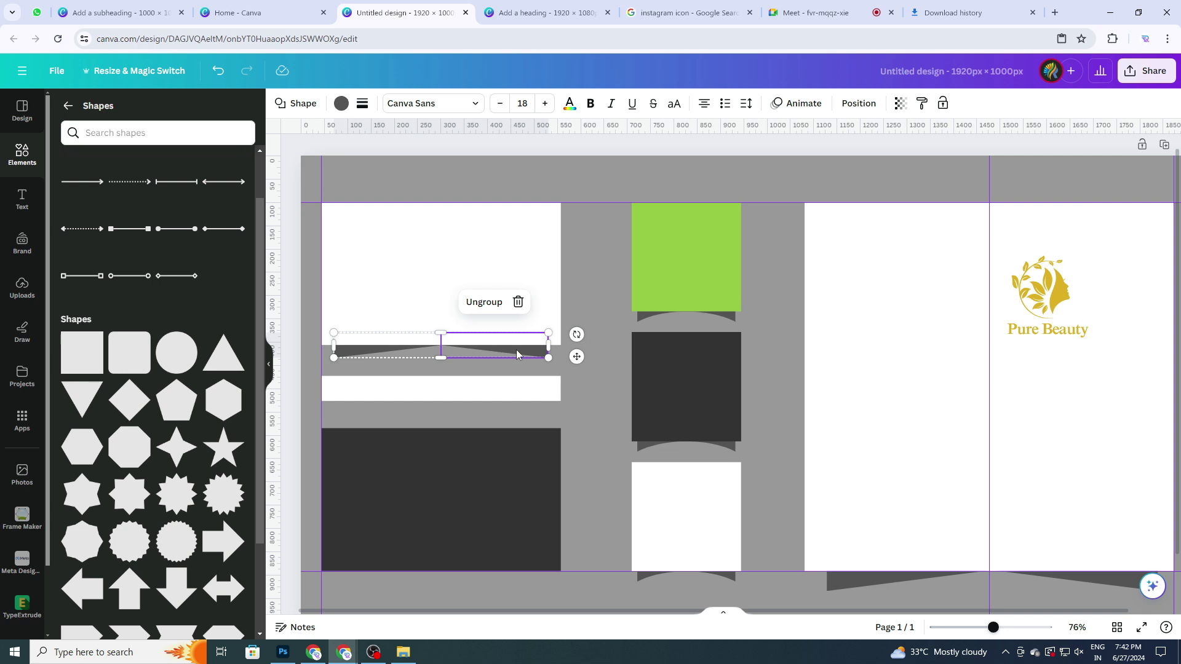
drag(517, 349, 514, 576)
click(603, 599)
click(524, 582)
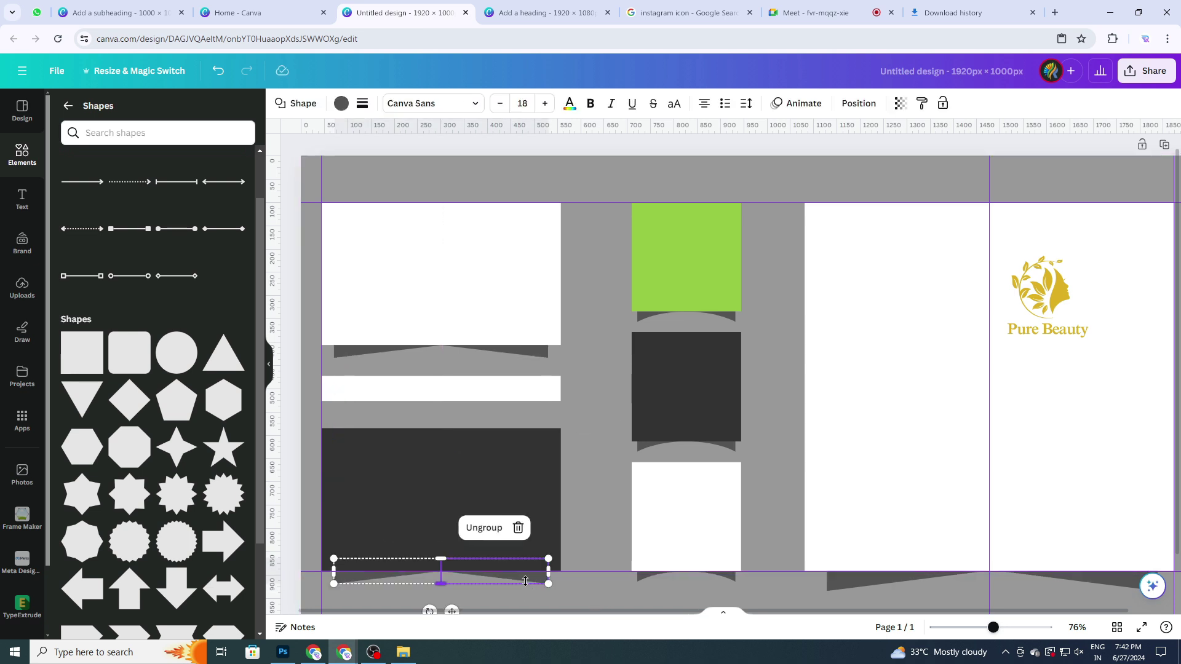
click(525, 581)
click(524, 582)
click(524, 581)
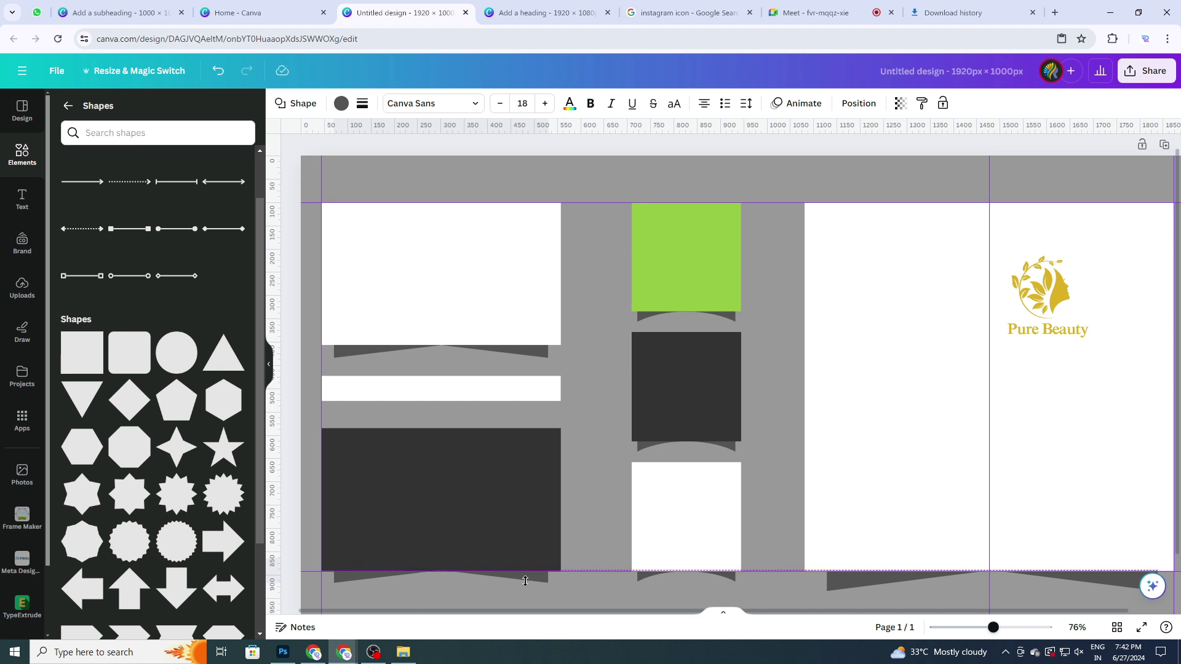
click(524, 581)
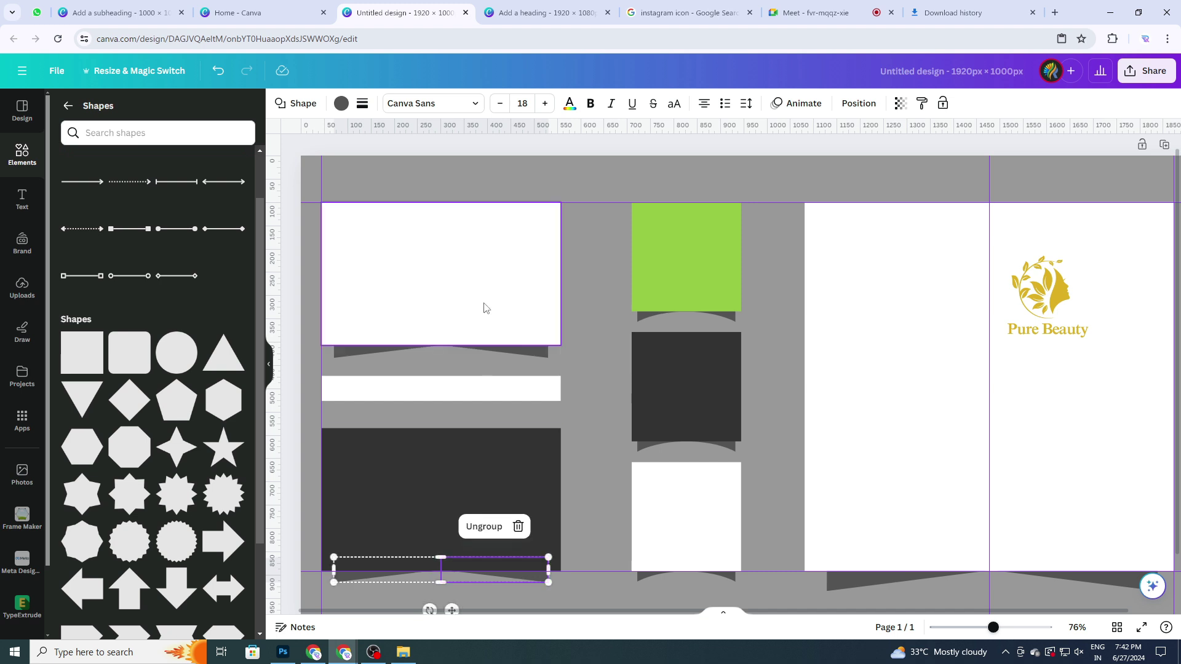
Nudge the triangle shadow group under the upper white rectangle up slightly.
click(519, 349)
click(519, 349)
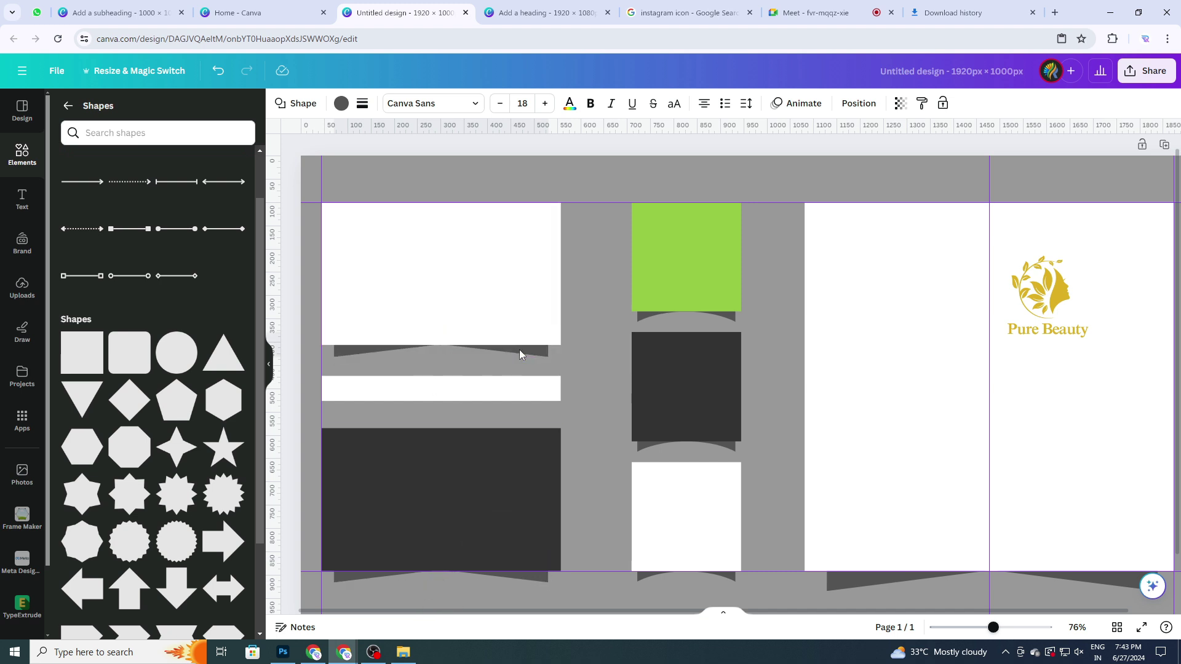
click(519, 349)
click(599, 384)
Duplicate the upper triangle shadow group to the narrow white bar's lower edge and nudge the copy up slightly.
click(530, 353)
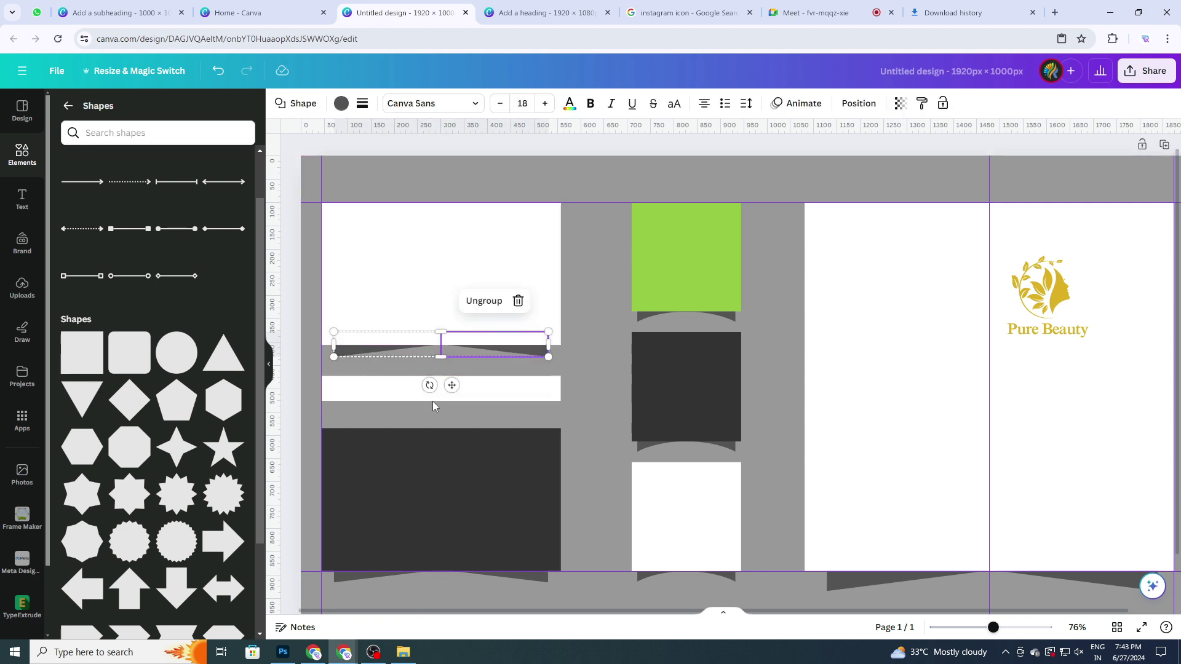
drag(529, 353, 531, 405)
click(625, 529)
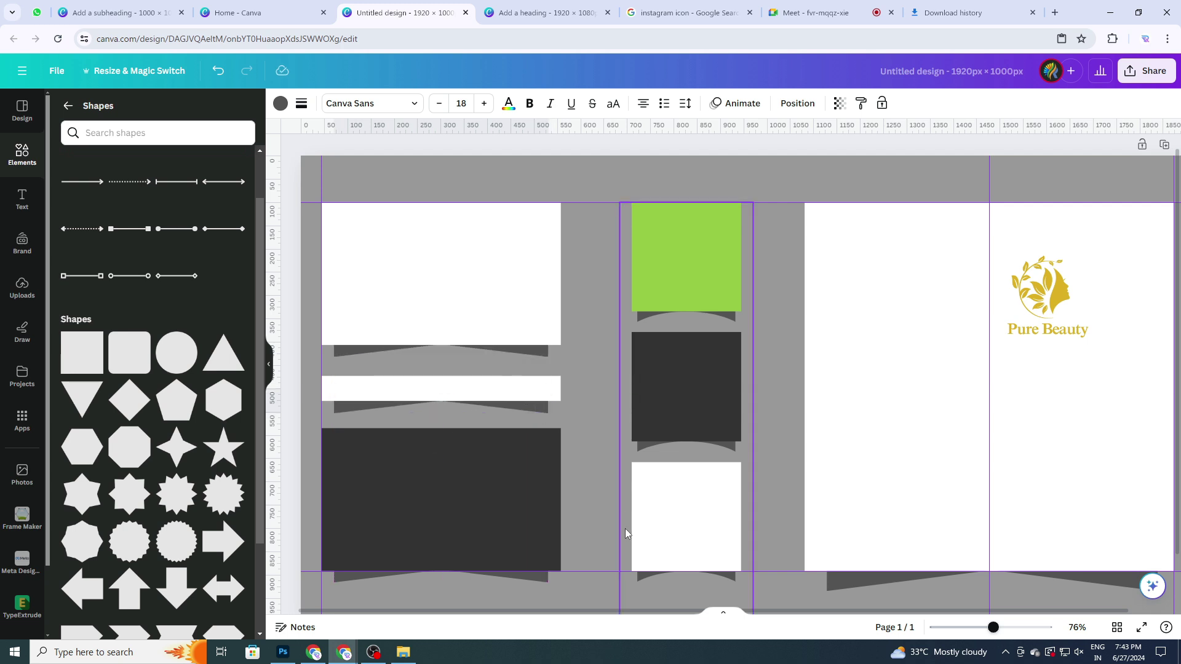
key(Tab)
key(Escape)
key(Tab)
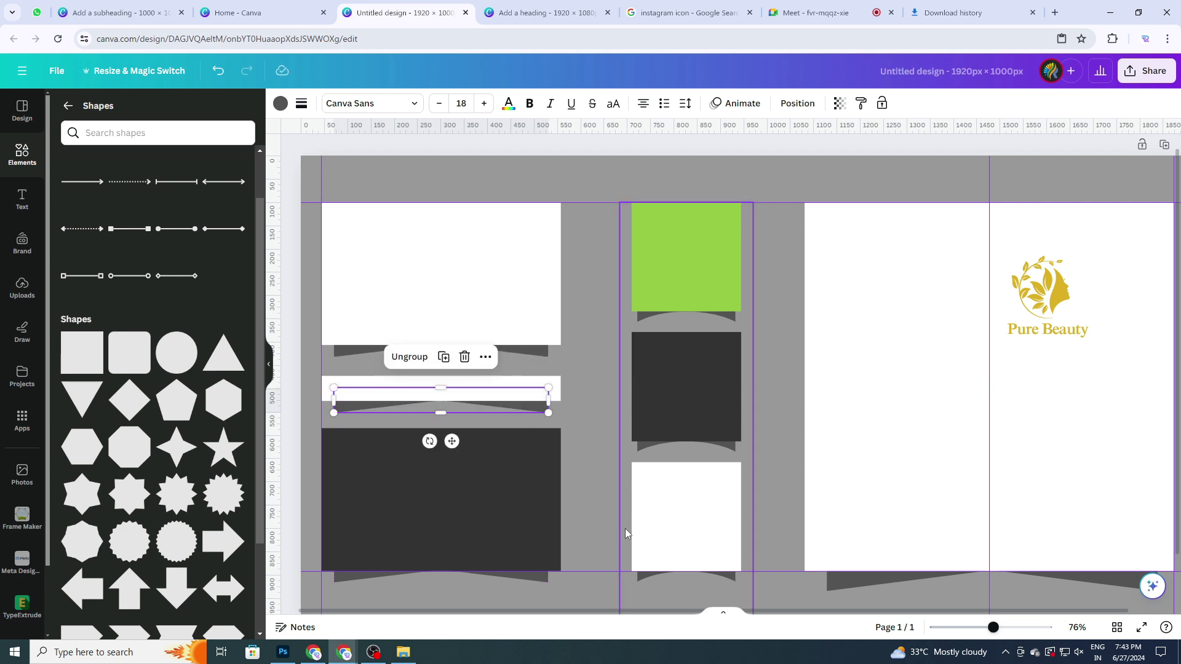
key(Escape)
key(Tab)
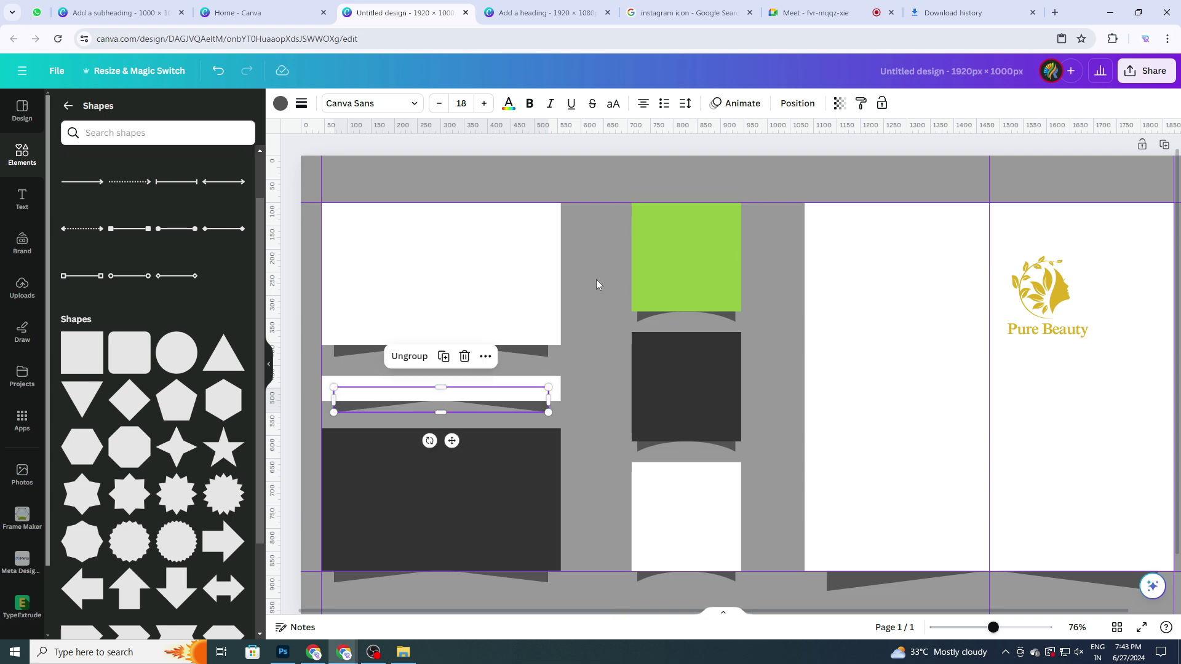
key(Escape)
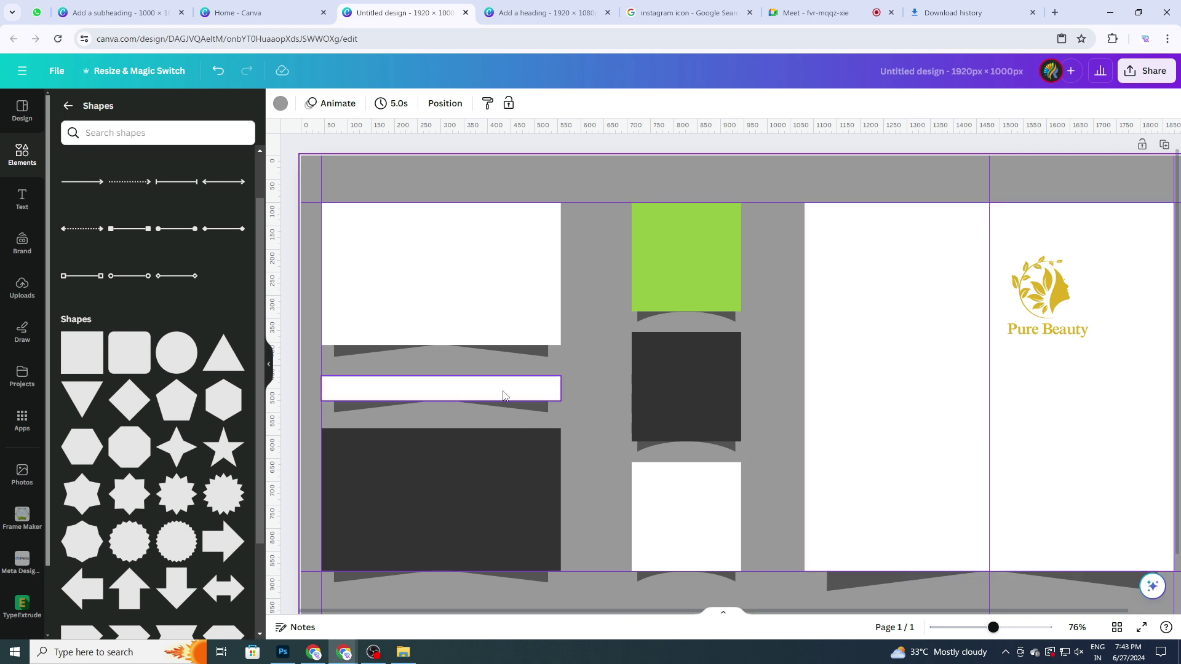
Add a solid border to the narrow white bar.
scroll(525, 411, up, 2)
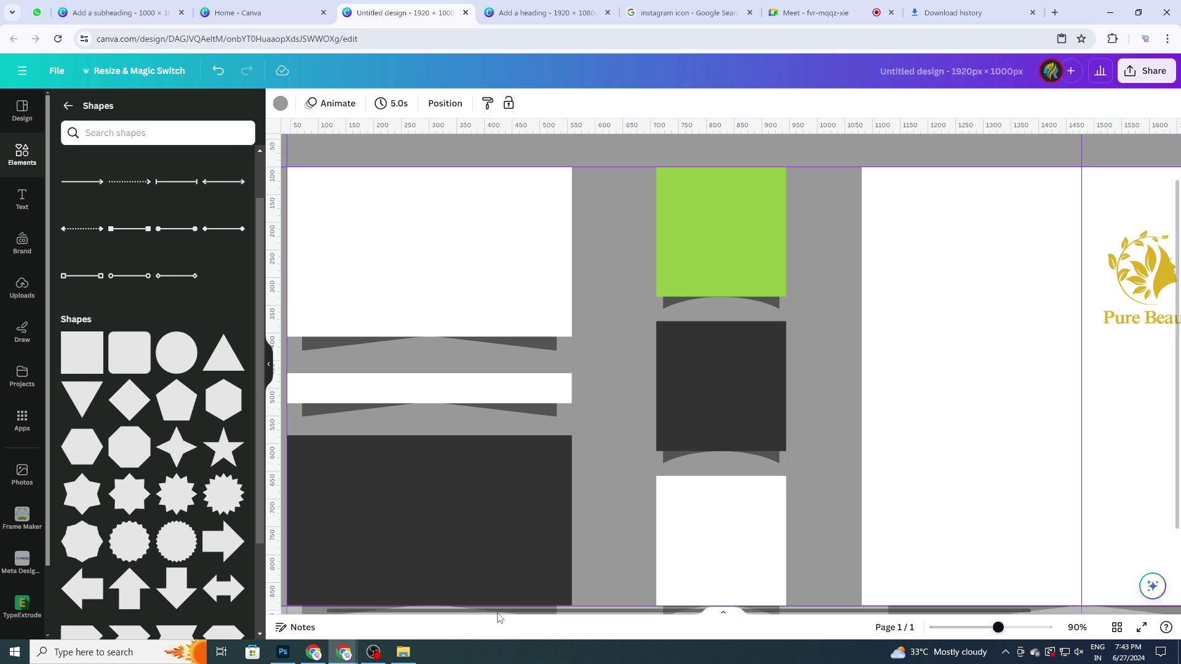
drag(501, 616, 431, 614)
scroll(551, 341, up, 2)
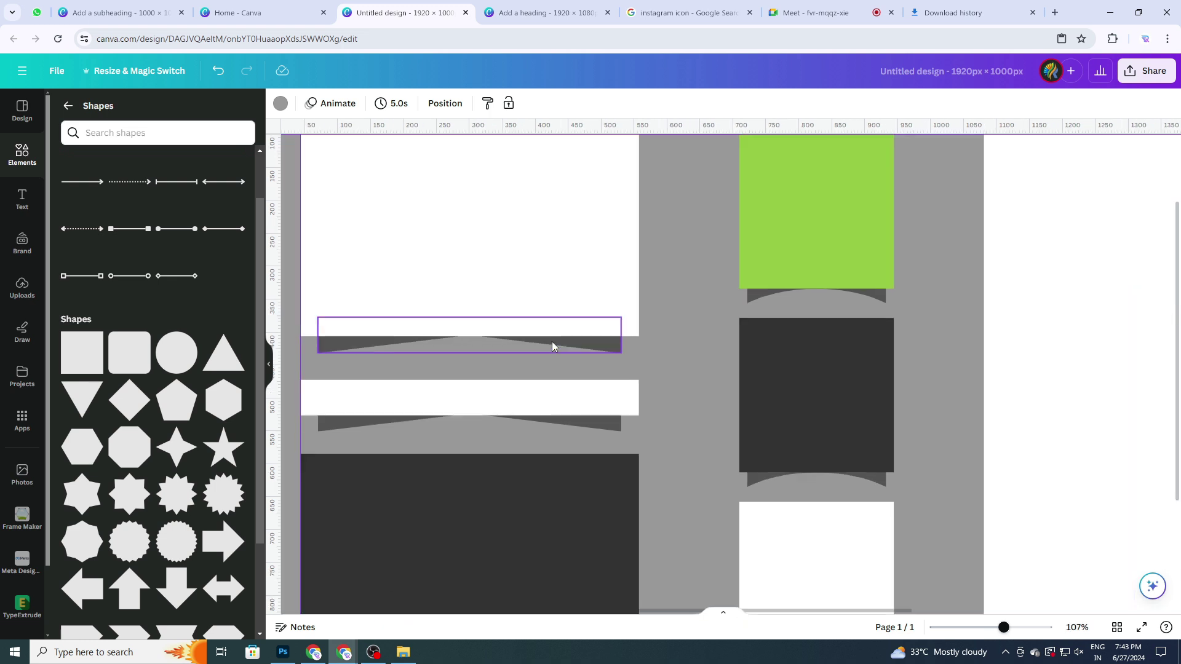
click(444, 404)
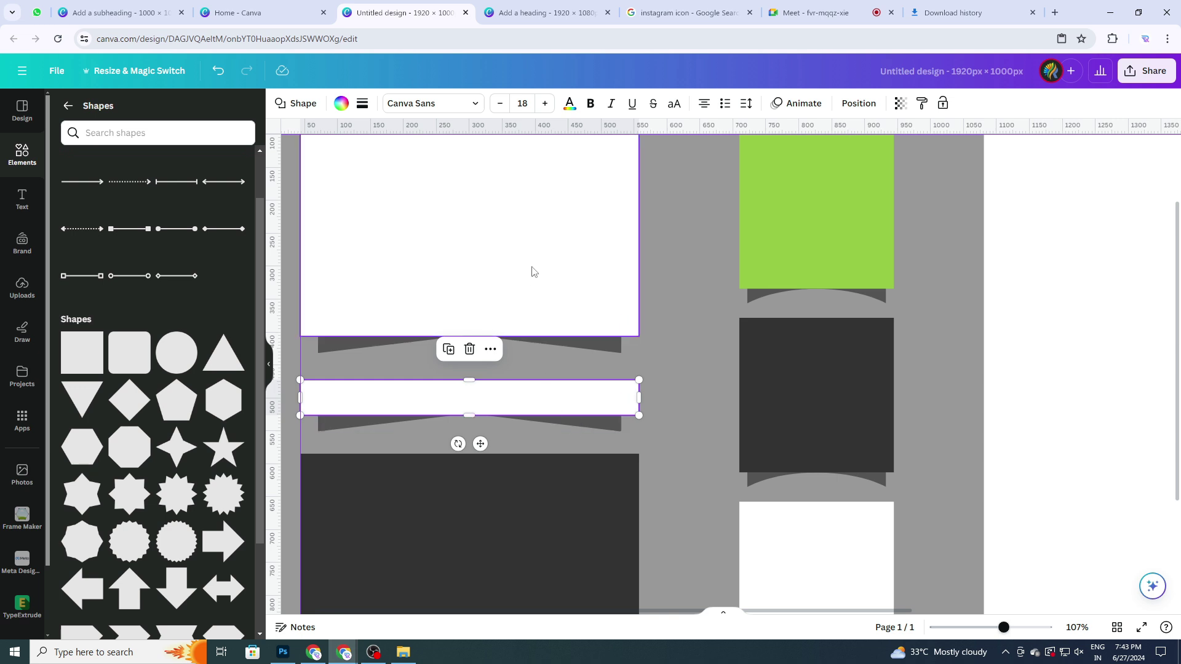
click(362, 106)
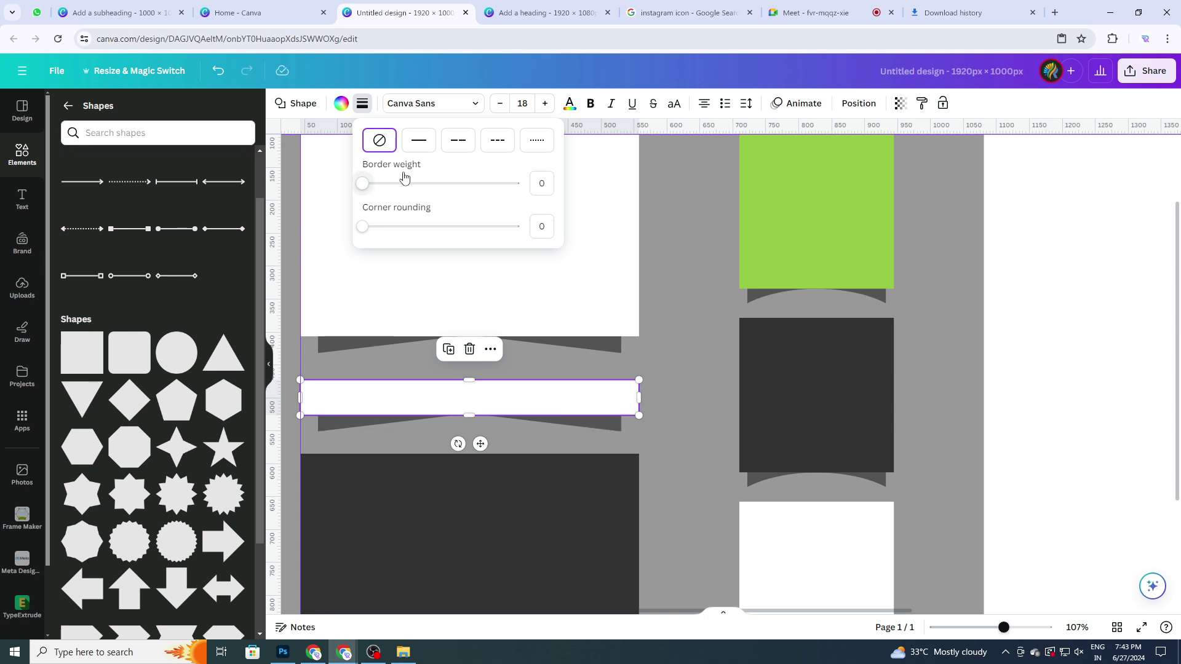
click(362, 104)
click(362, 103)
click(420, 143)
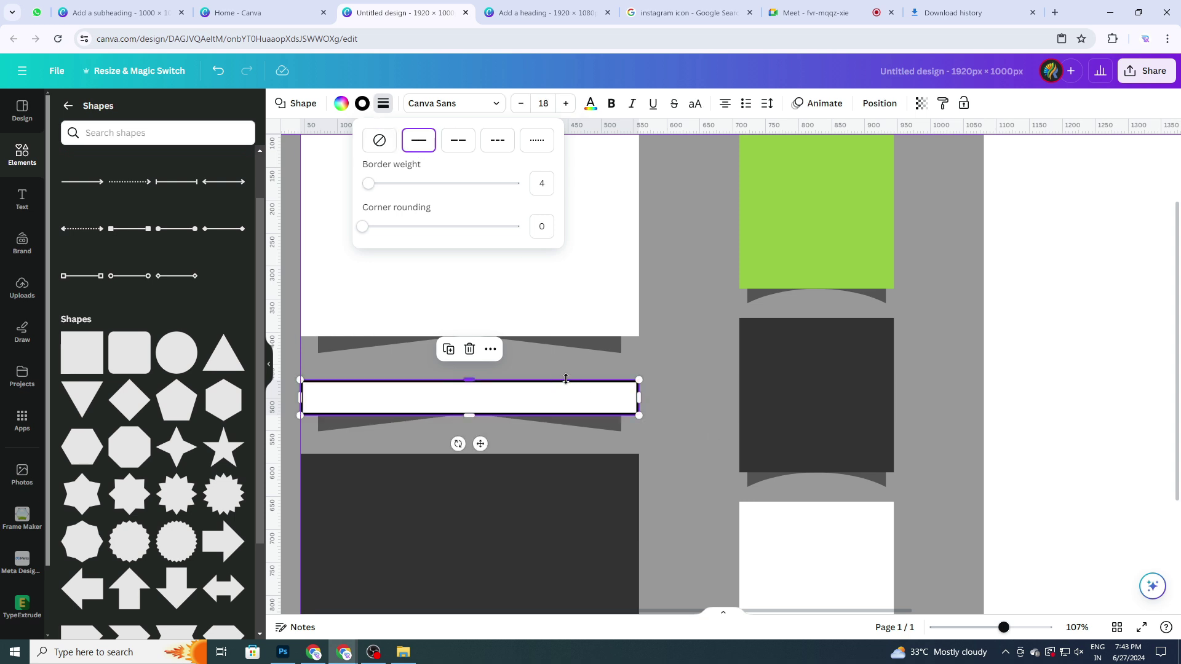
click(647, 407)
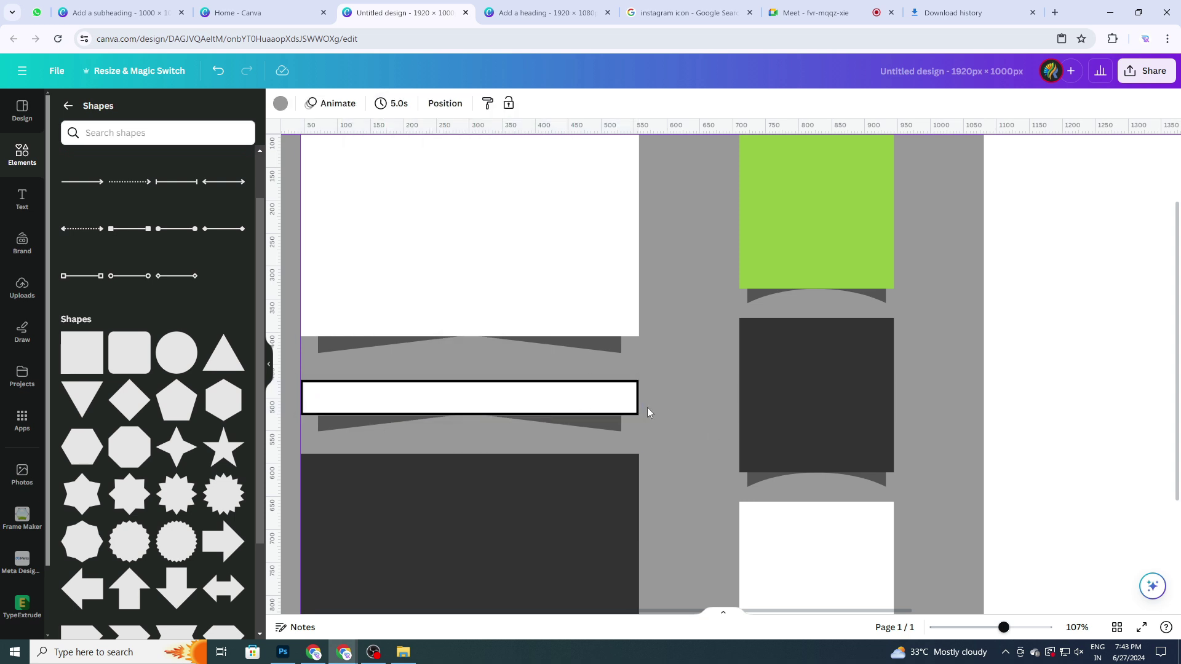
Set the narrow white bar's border colour to the medium grey from the default solid colours.
click(620, 398)
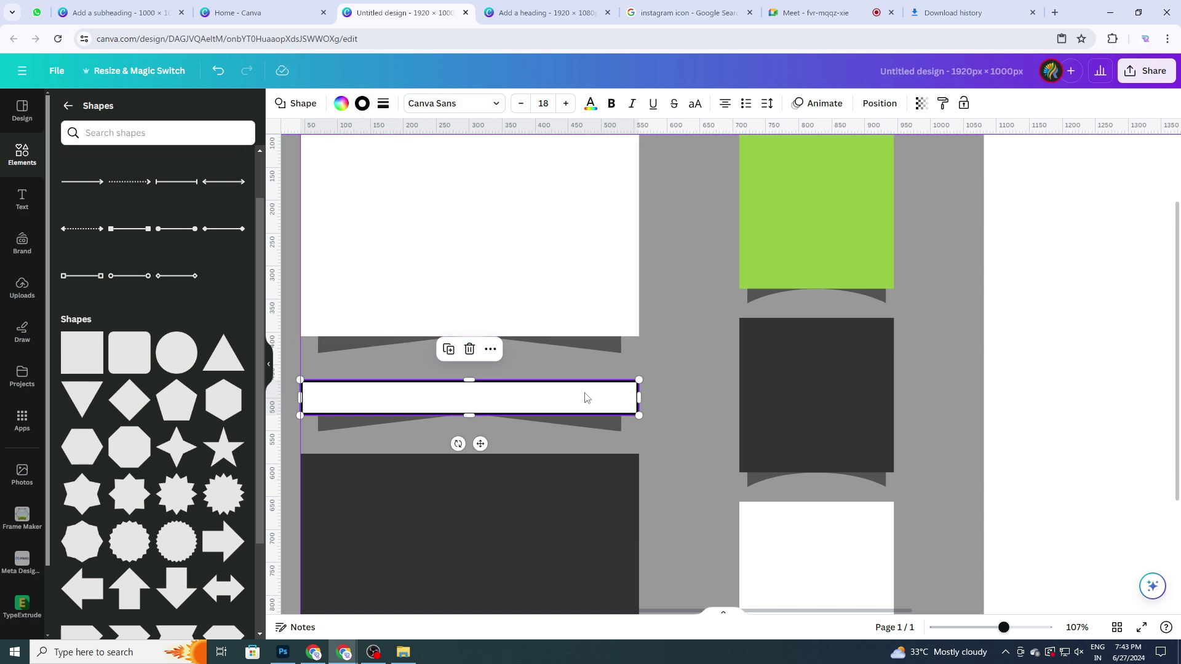
click(362, 104)
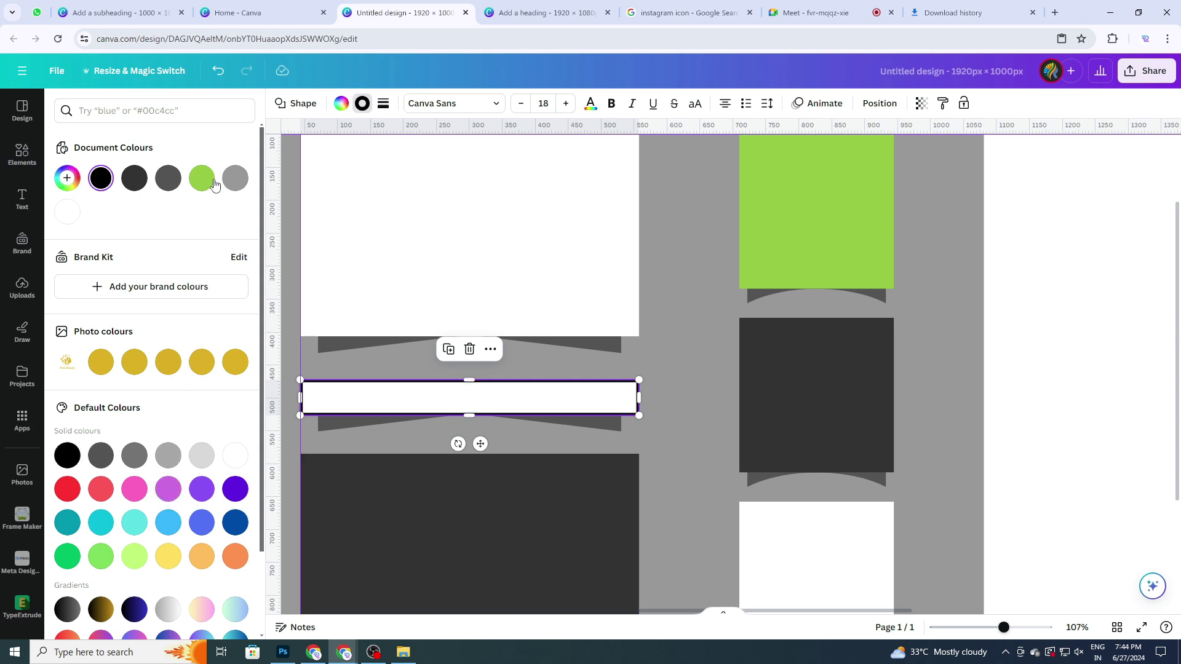
click(205, 460)
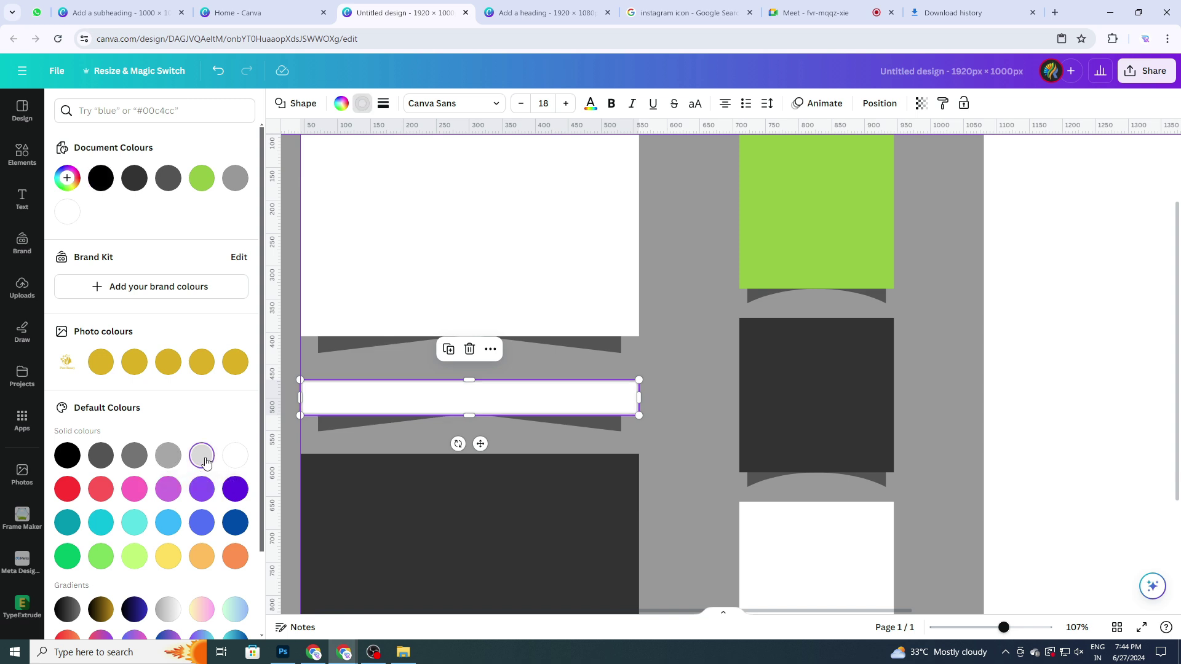
click(167, 457)
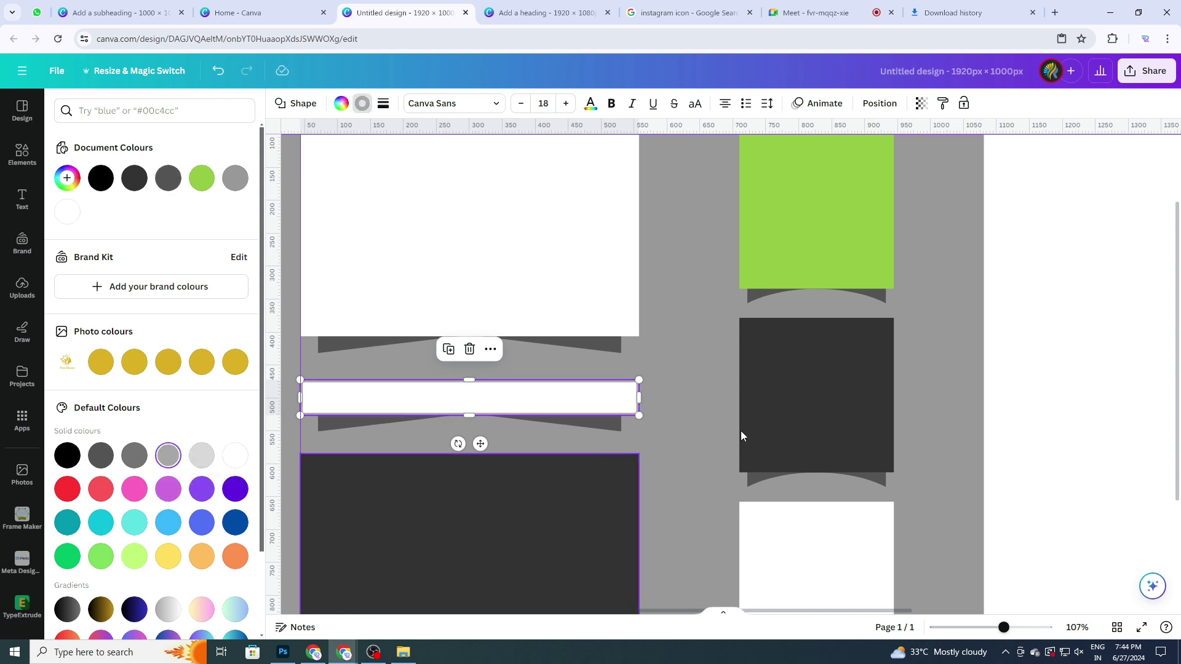
key(Escape)
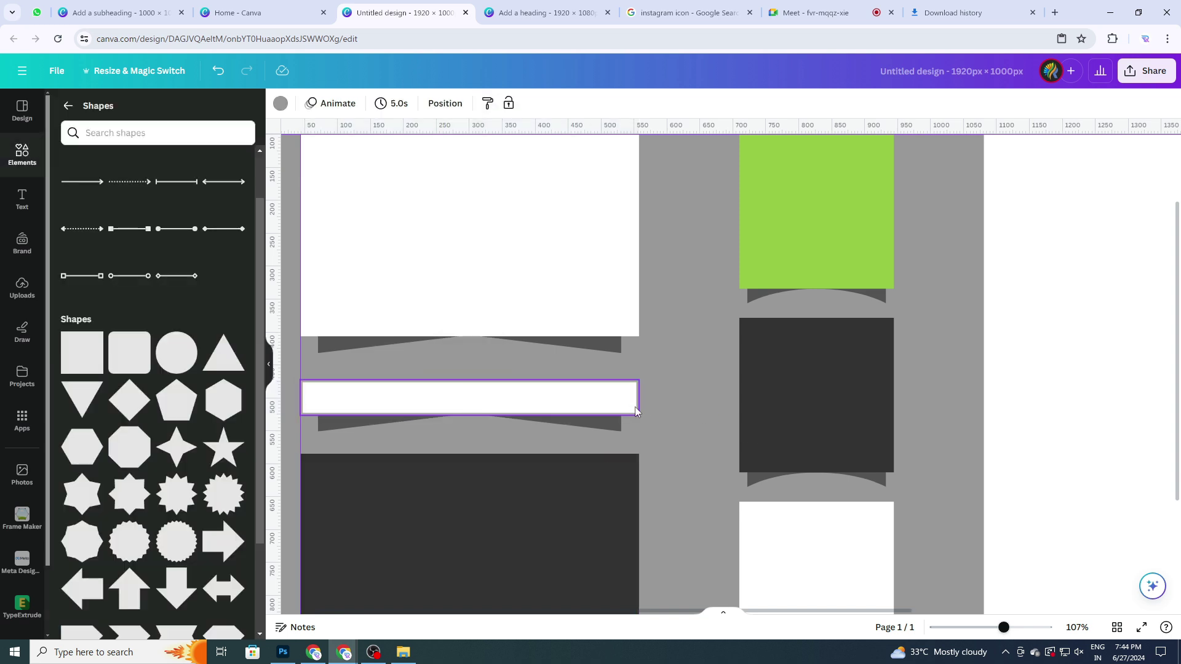
Set the narrow white bar's border weight to 6.
click(383, 103)
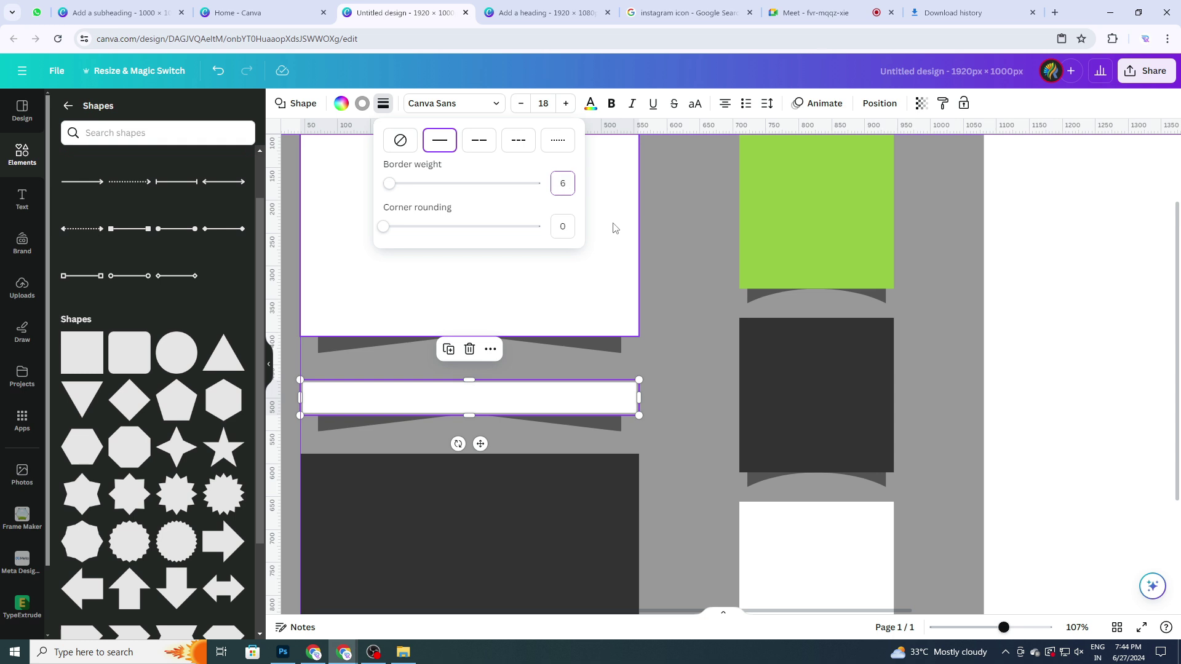
click(672, 417)
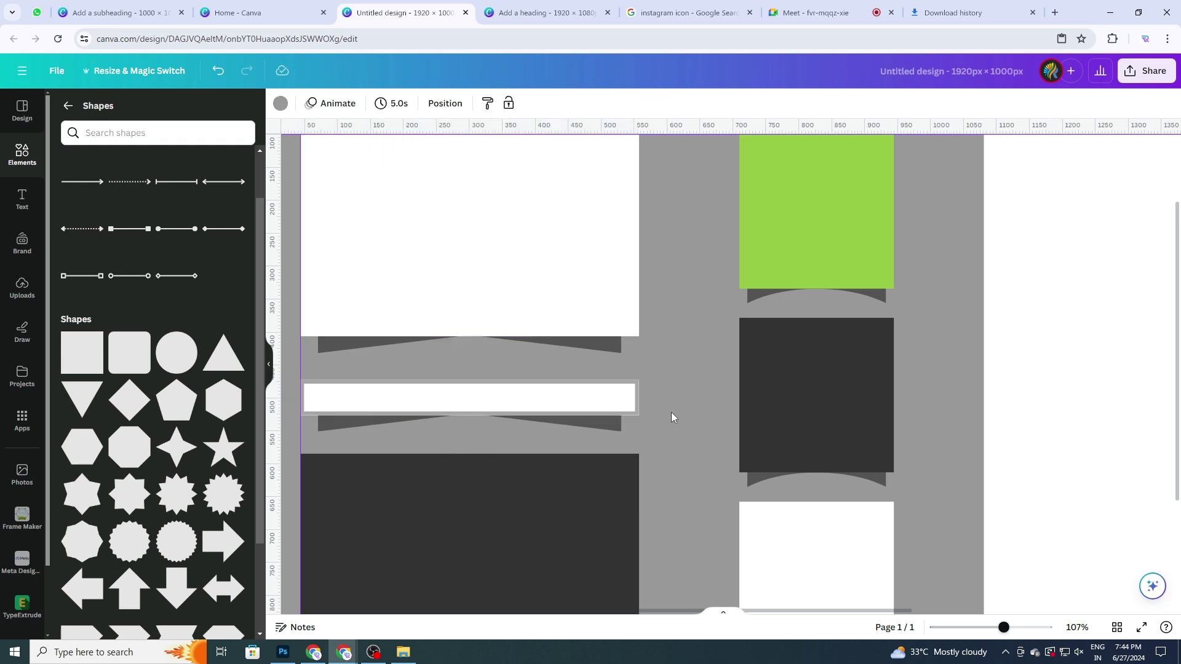
ctrl+scroll(672, 417, down, 2)
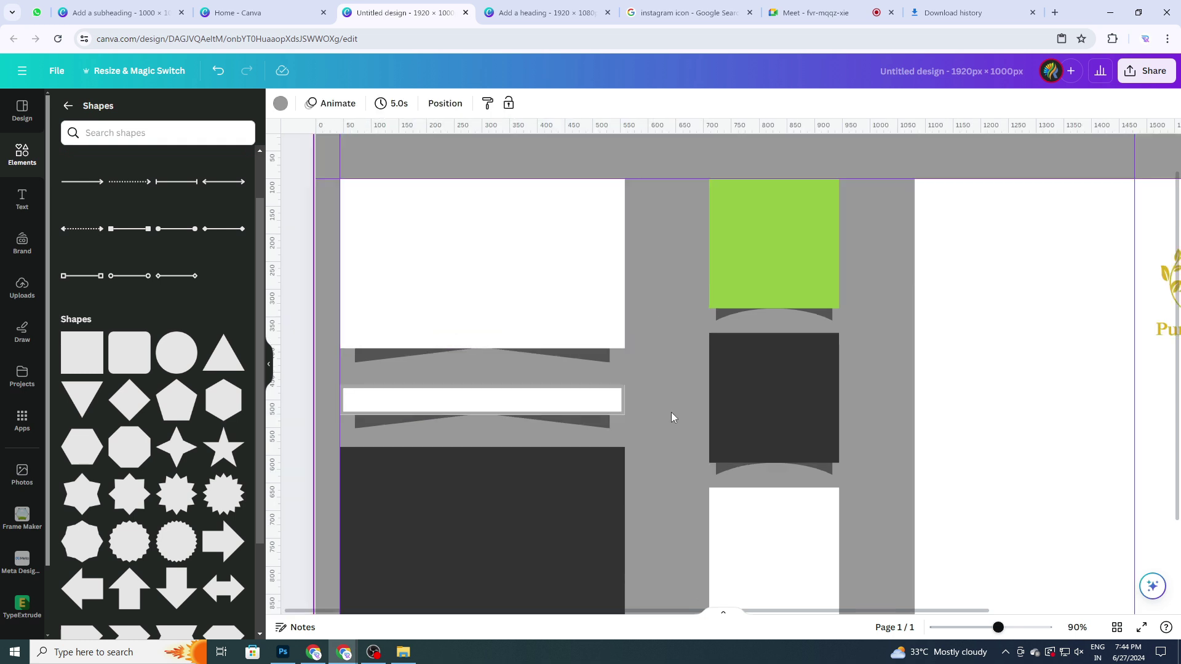
Check the in-call messages in Google Meet, return to the Canva design and review the whole layout.
click(807, 15)
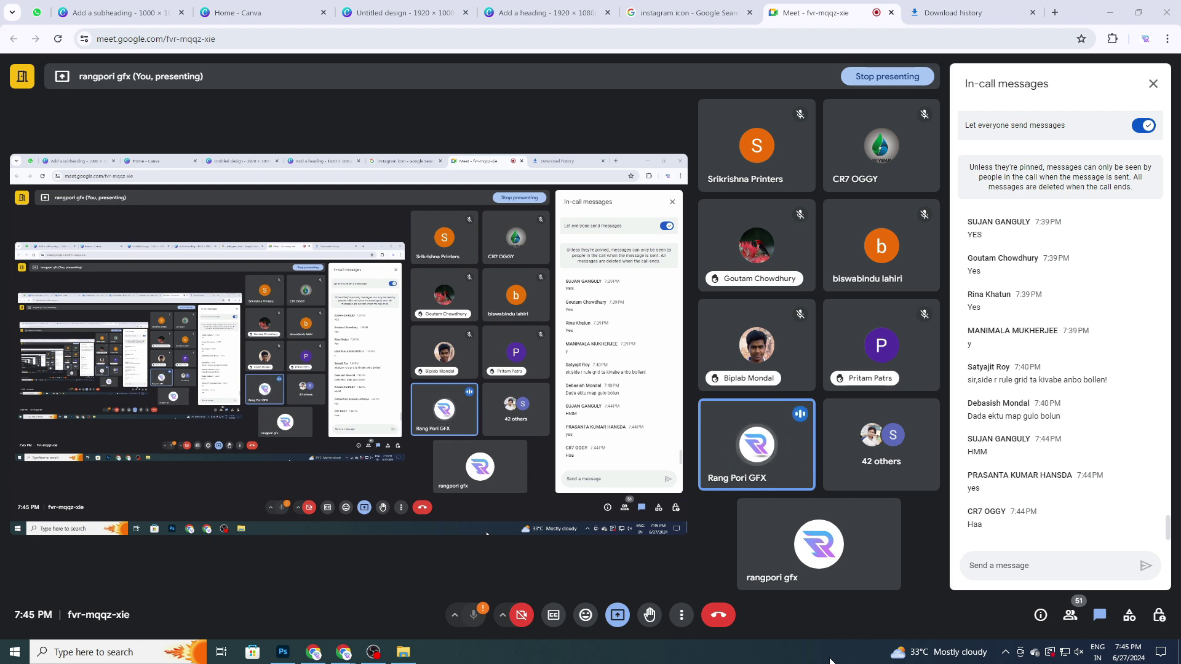
click(404, 13)
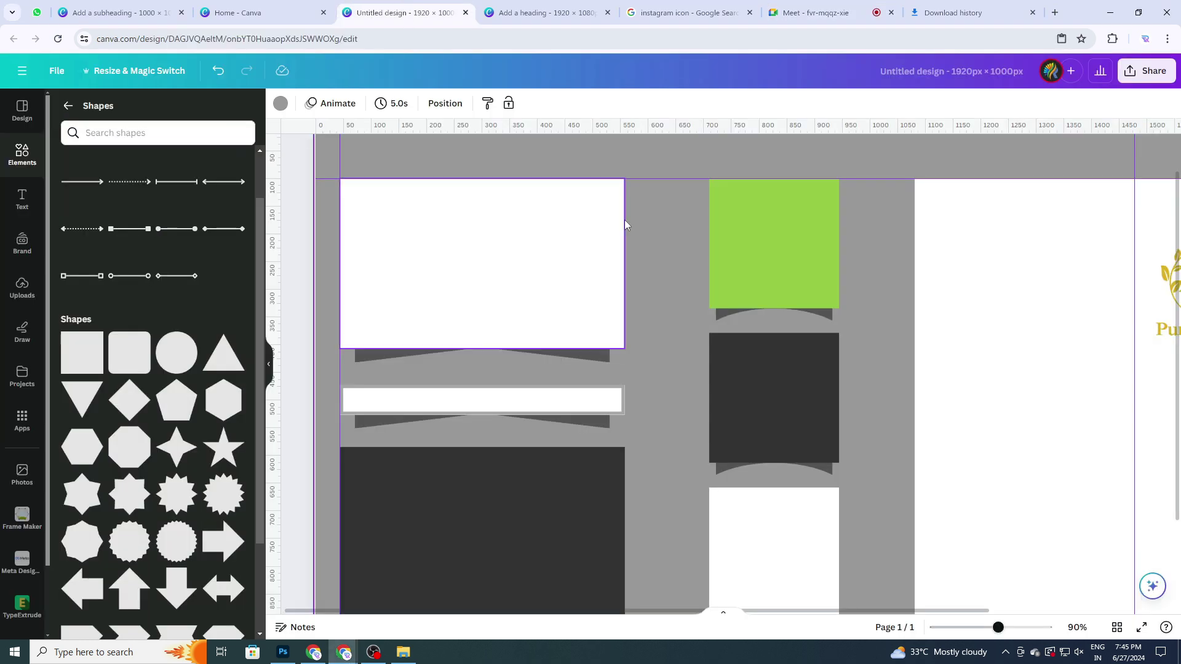
scroll(625, 224, down, 5)
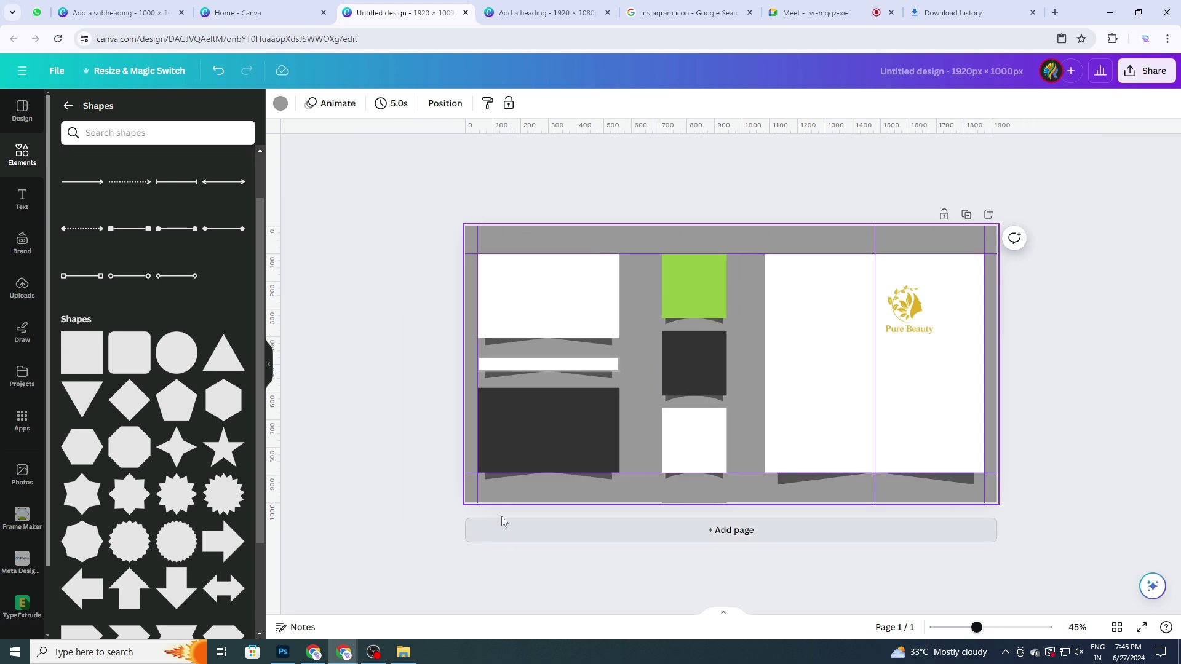
click(1047, 399)
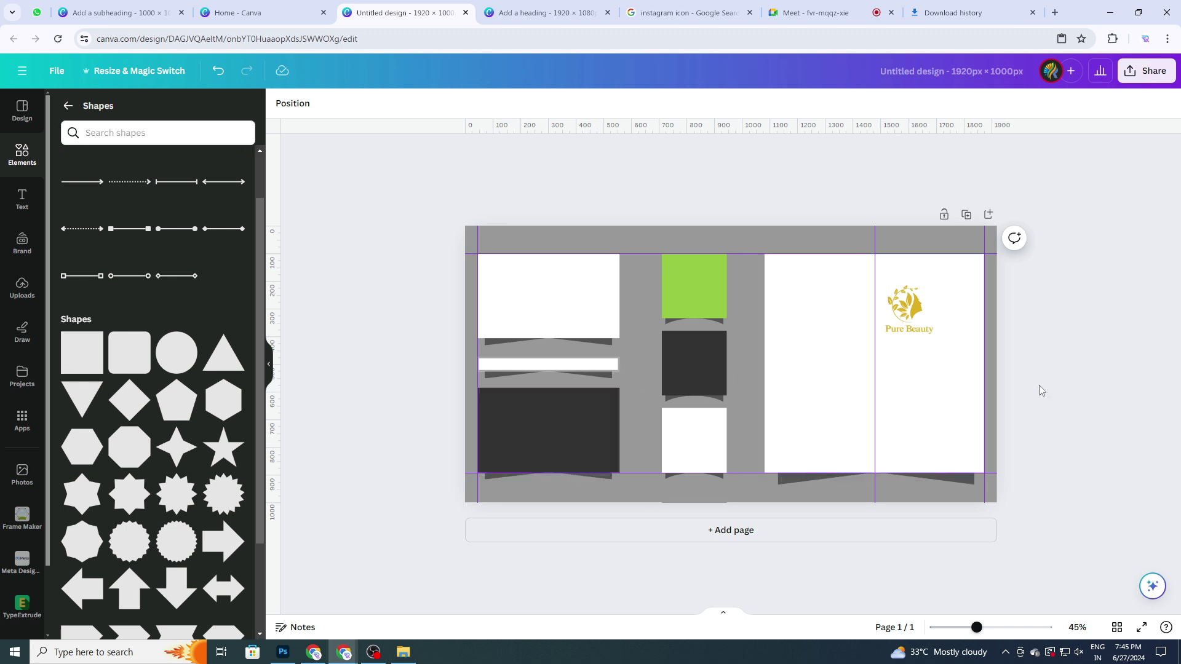
scroll(1038, 385, up, 3)
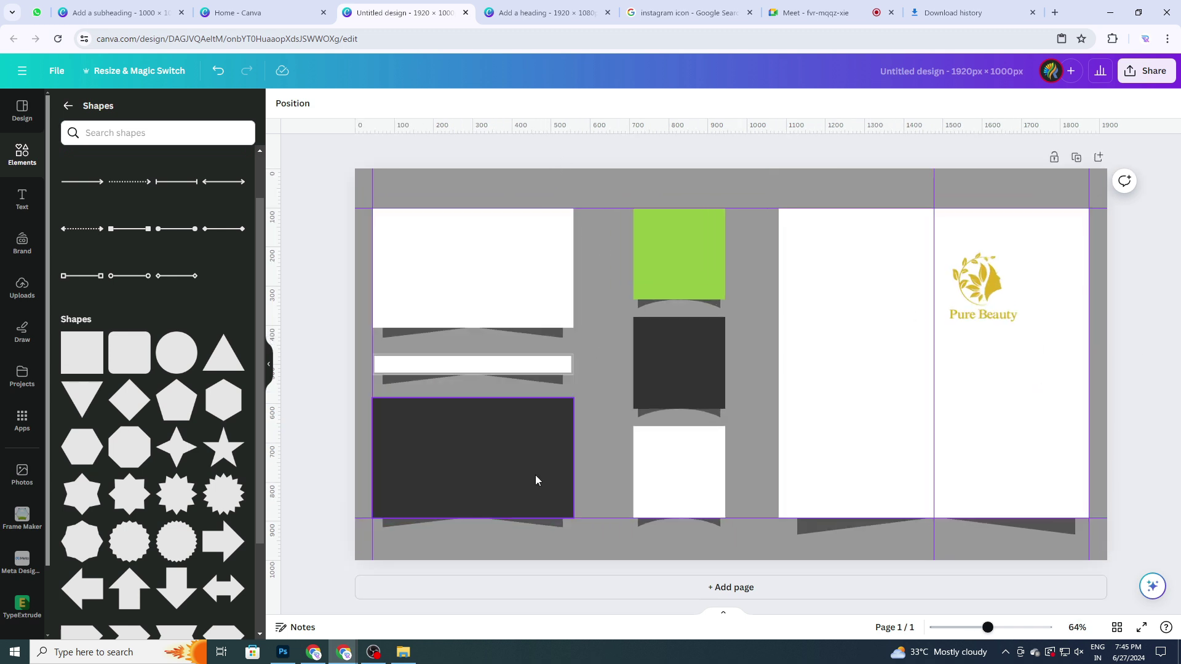
scroll(534, 477, up, 1)
scroll(935, 312, down, 1)
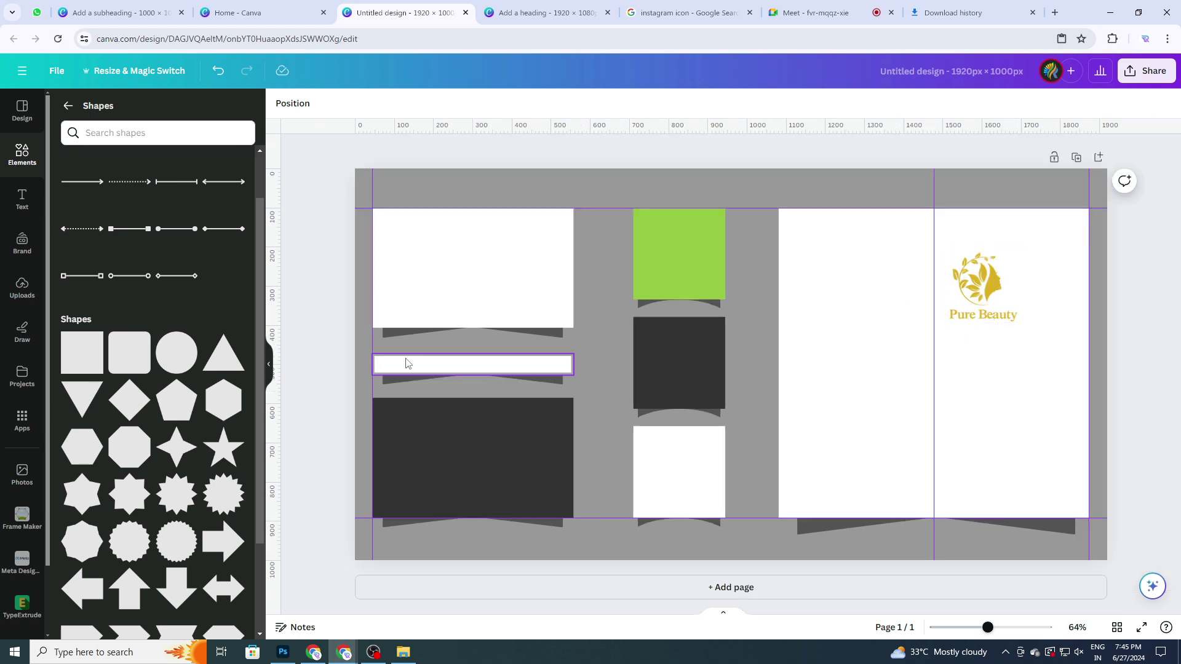
Add a green square and flatten it into a strip about 300 px wide inside the narrow white bar's upper-left corner.
scroll(516, 397, up, 3)
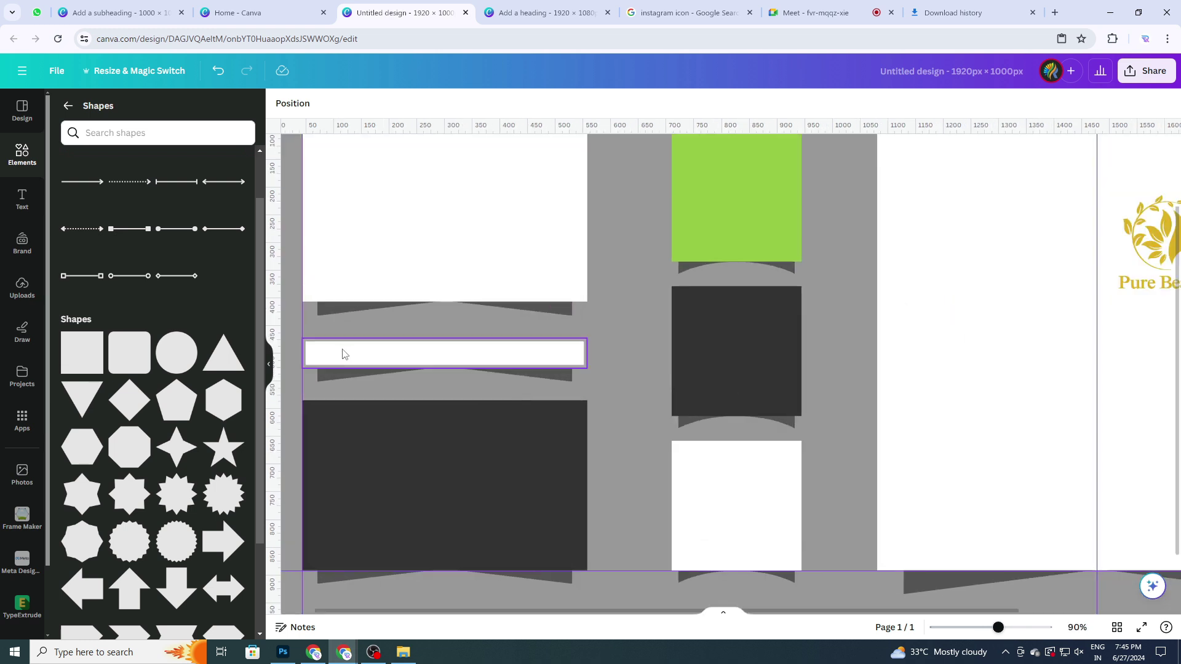
click(82, 353)
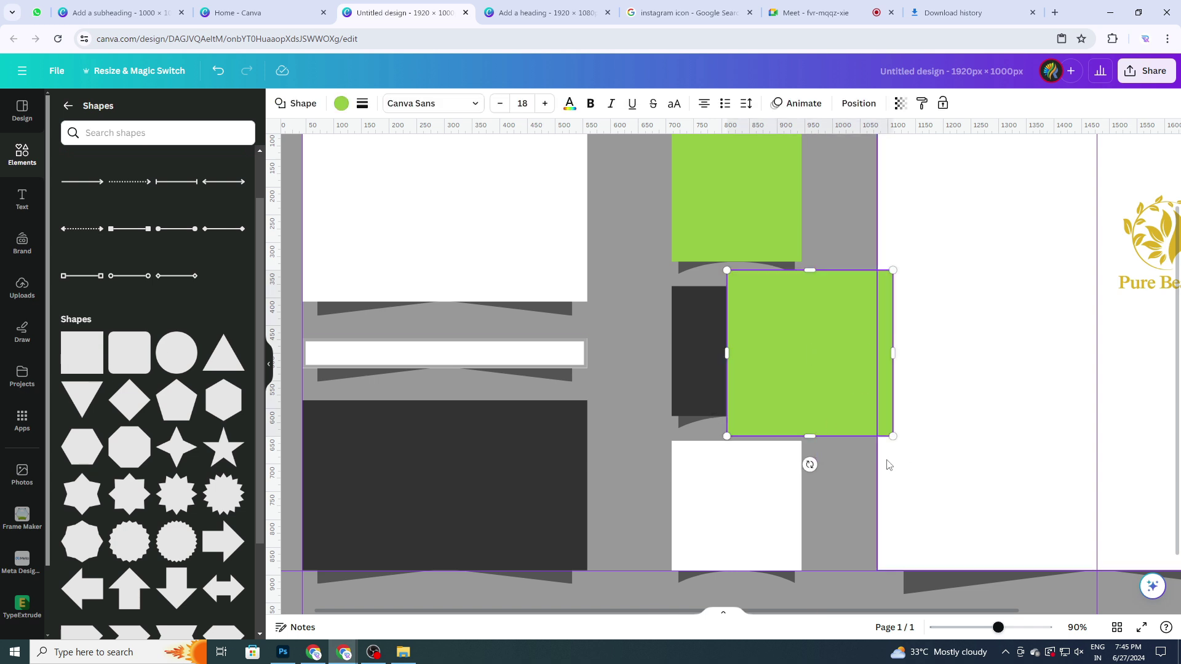
drag(814, 267, 441, 354)
scroll(692, 371, up, 5)
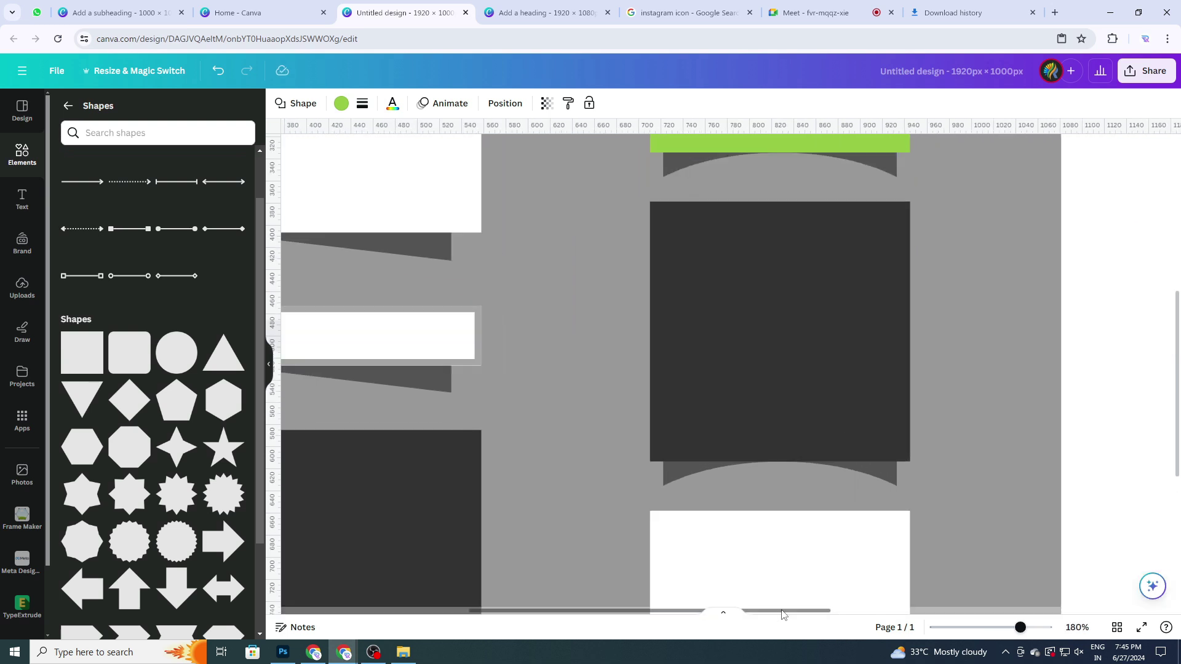
drag(740, 610, 541, 600)
scroll(518, 419, up, 2)
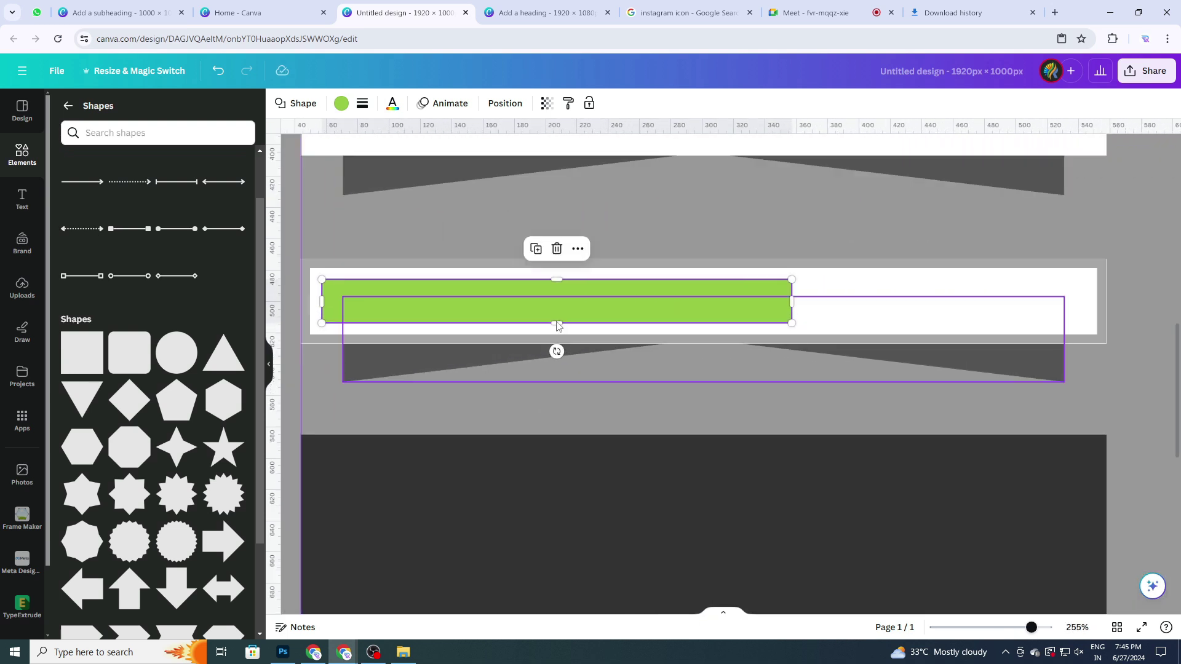
drag(460, 300, 448, 287)
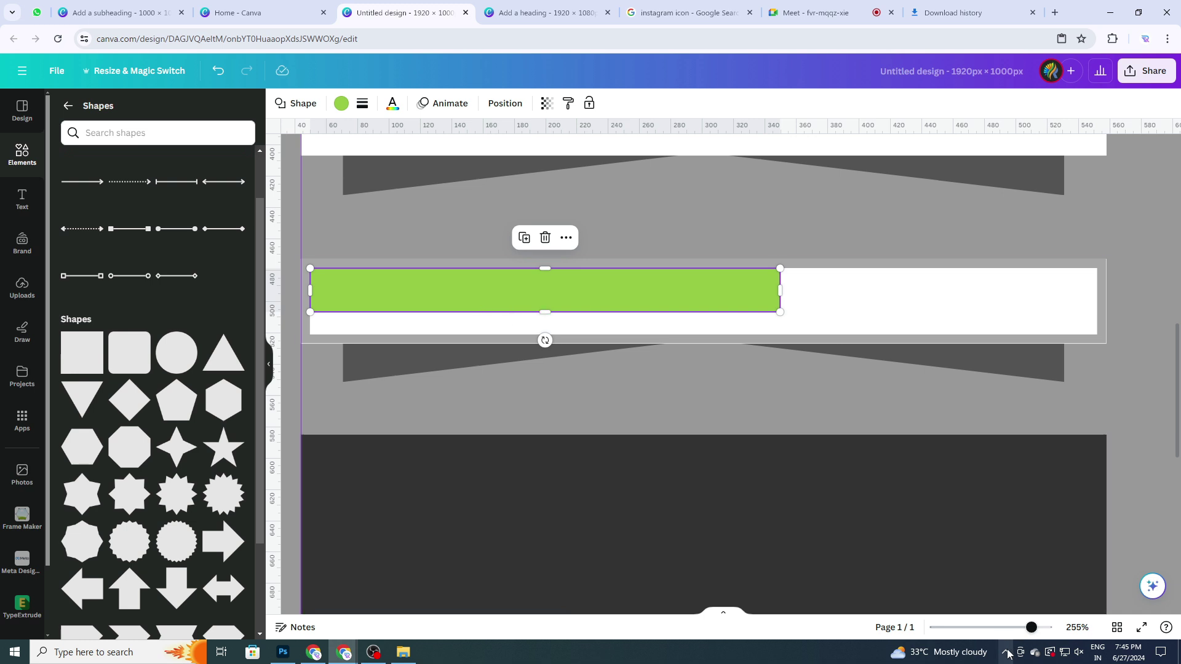
Align the green strip with the white bar's inner left corner and stretch it down to fill the bar's inner height.
drag(1032, 631, 986, 633)
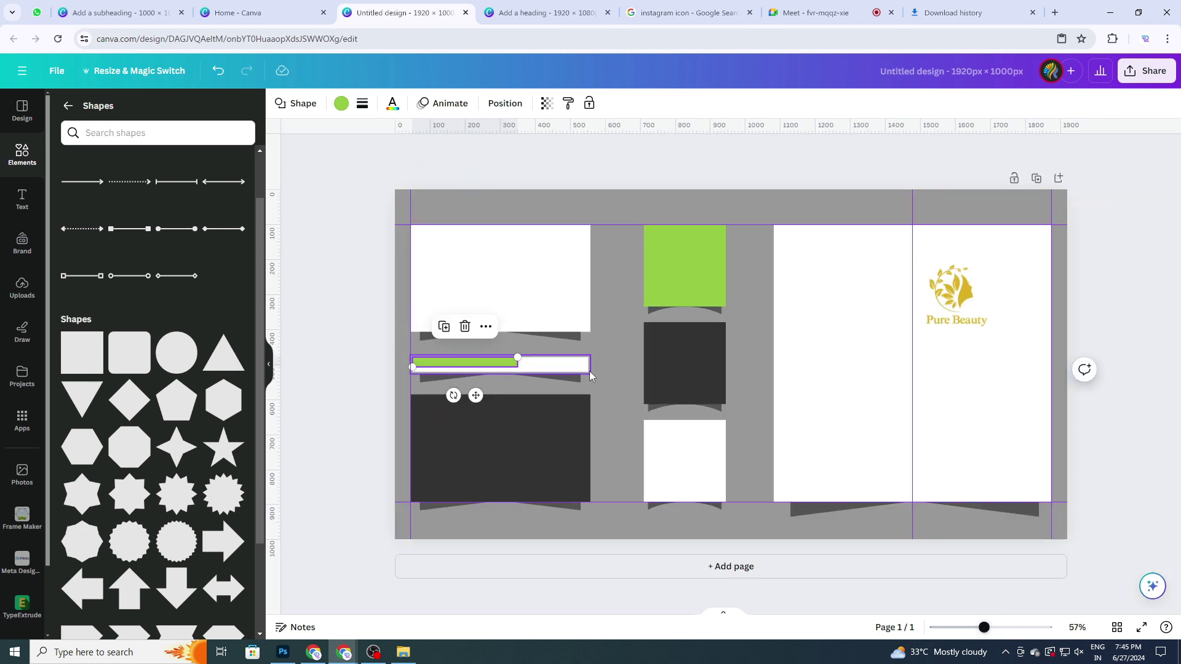
scroll(589, 372, up, 6)
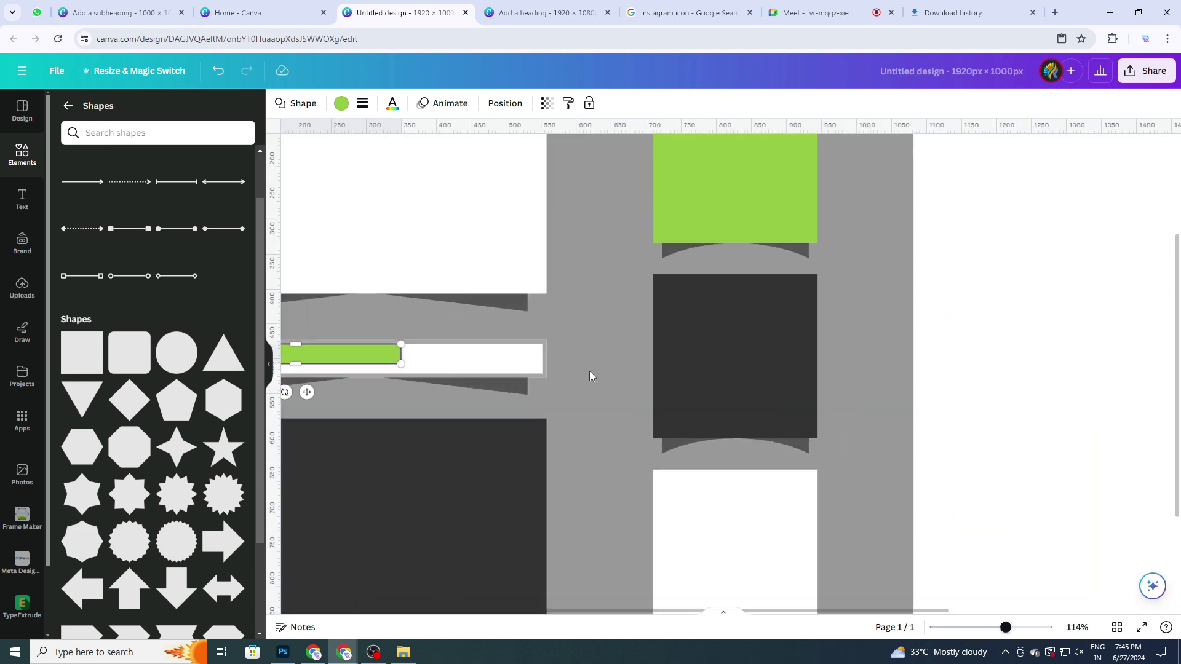
scroll(589, 371, down, 6)
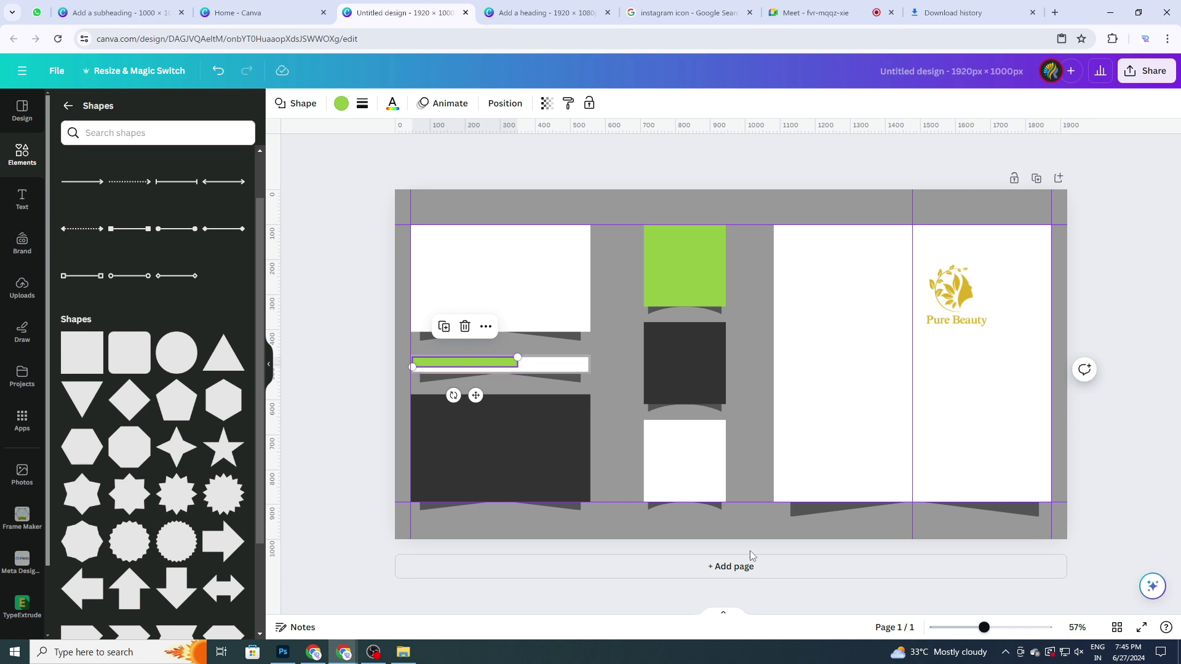
scroll(522, 437, up, 4)
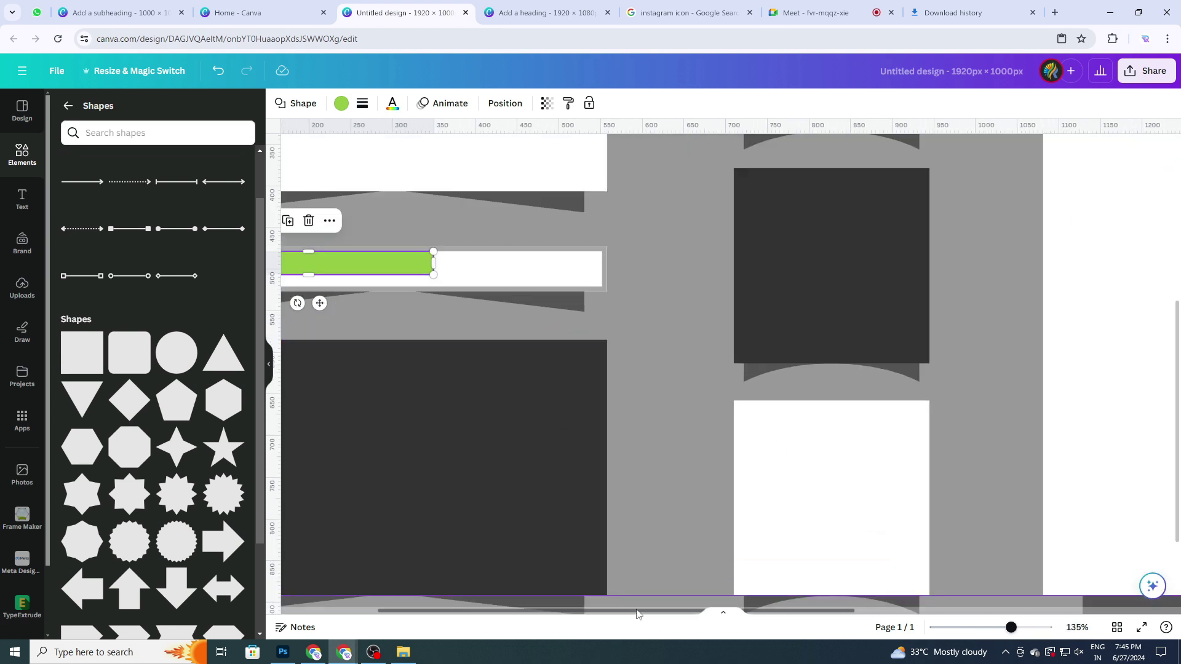
drag(612, 615, 526, 614)
ctrl+scroll(563, 256, up, 5)
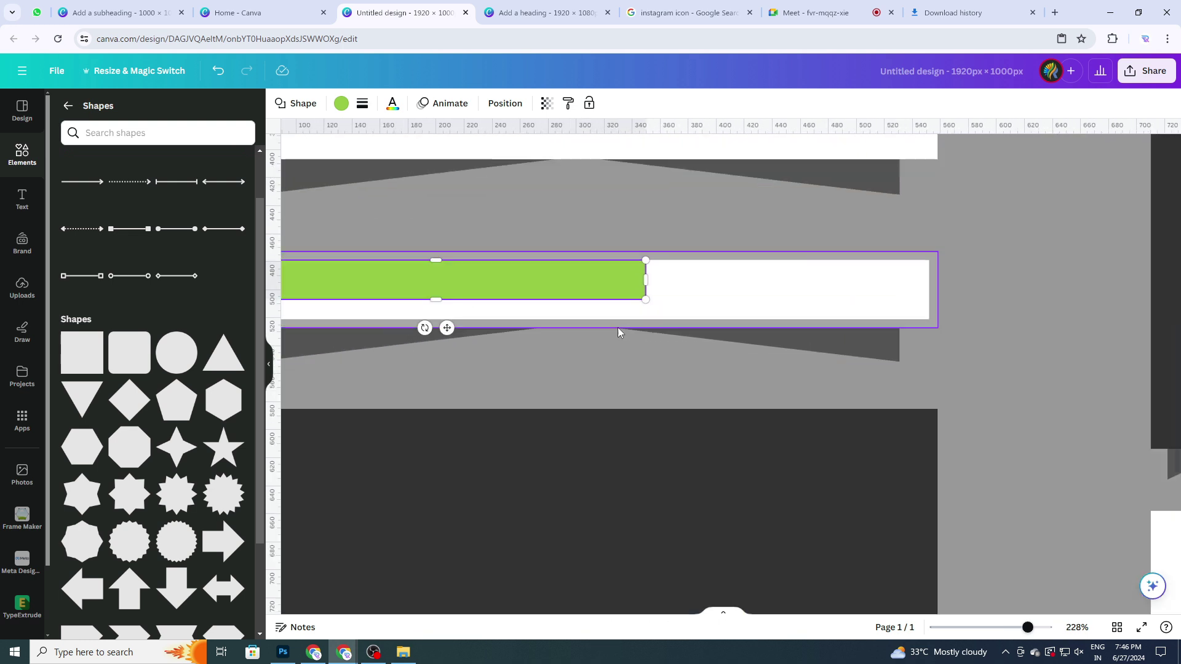
drag(546, 612, 479, 612)
mouse_move(522, 263)
mouse_down()
mouse_move(557, 273)
mouse_move(518, 258)
mouse_up()
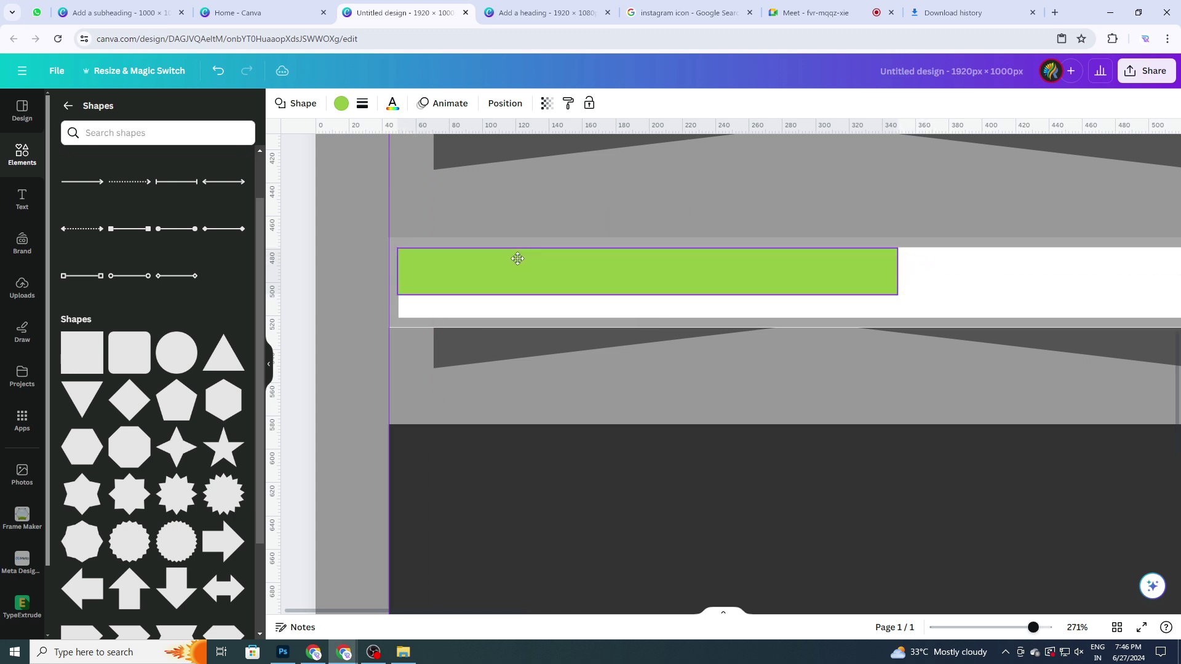
click(517, 312)
click(620, 274)
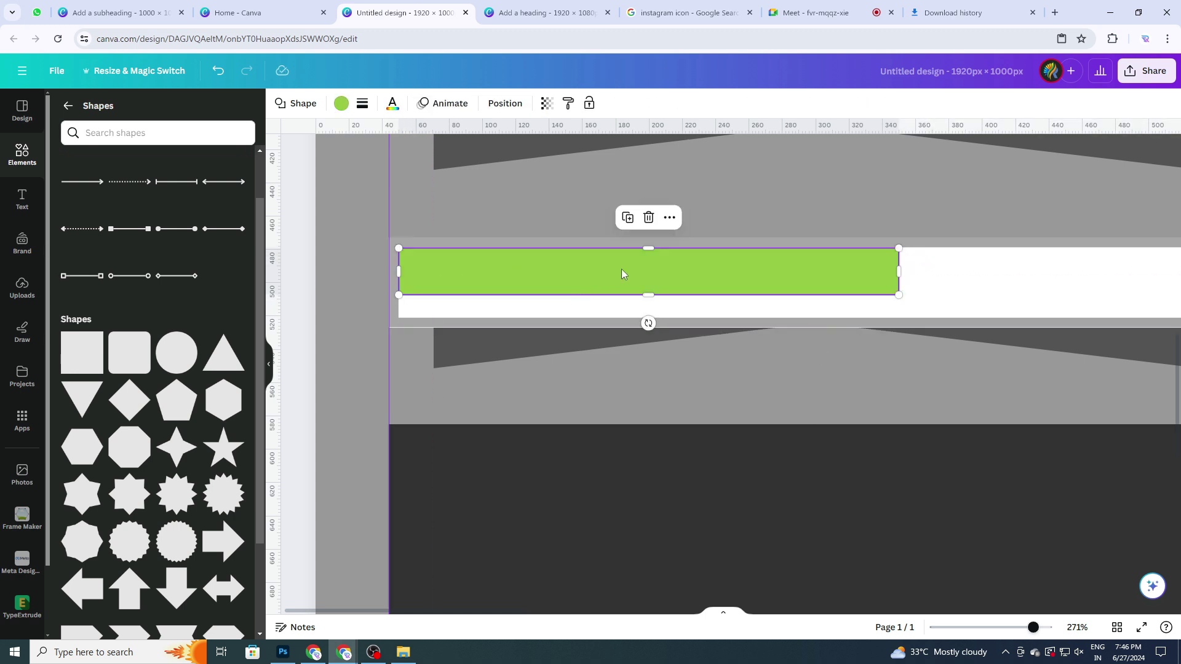
drag(640, 295, 638, 320)
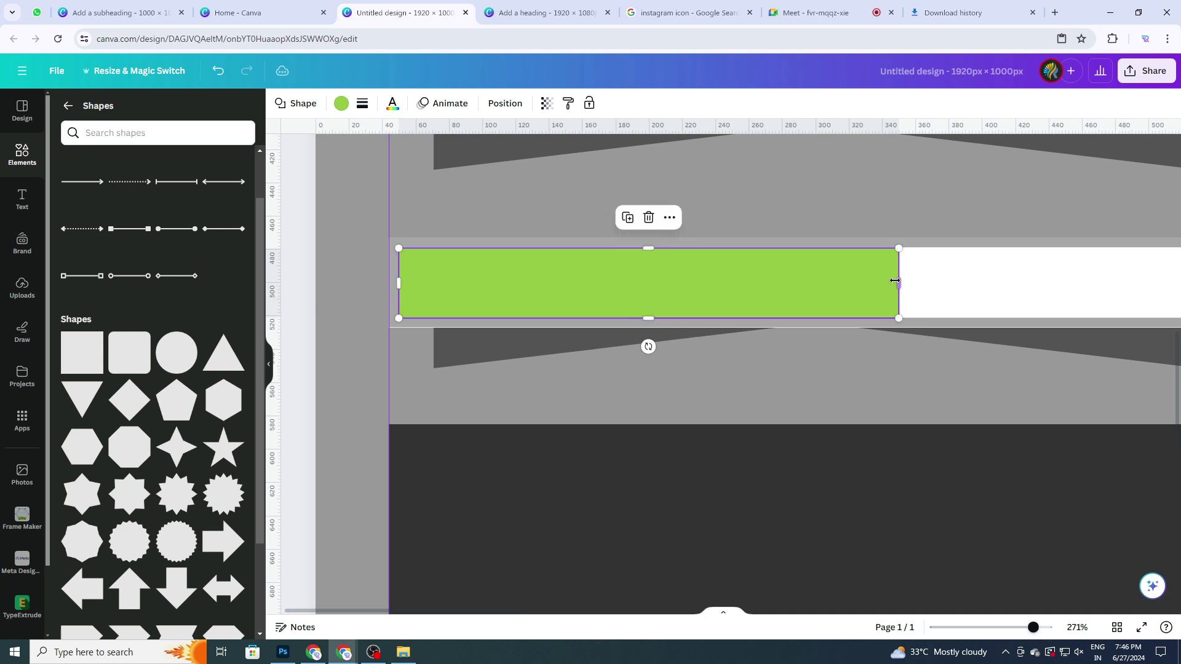
Shorten the green strip from its right edge to about 200 px wide.
click(953, 304)
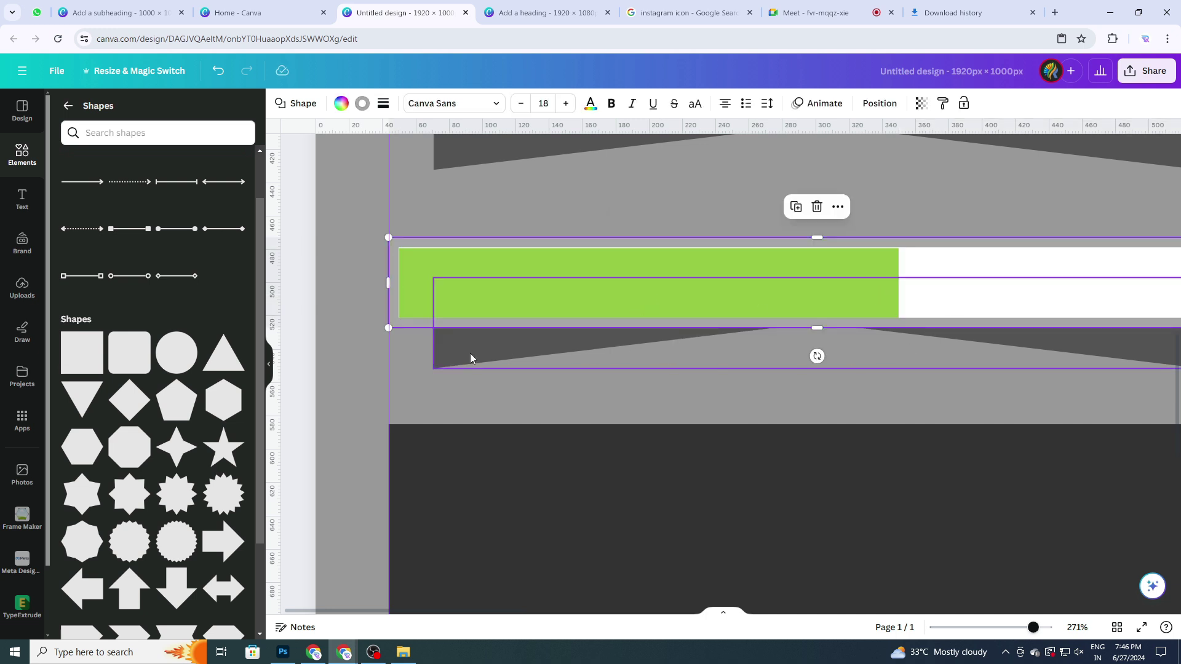
click(643, 270)
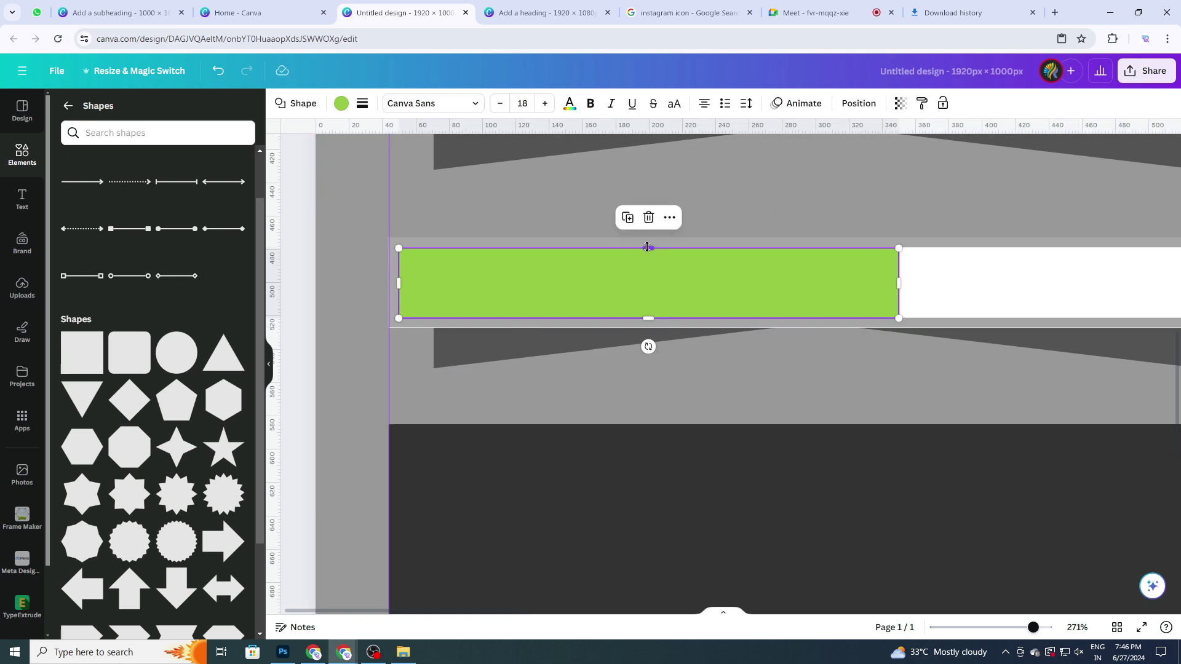
drag(647, 247, 562, 275)
ctrl+scroll(913, 322, down, 5)
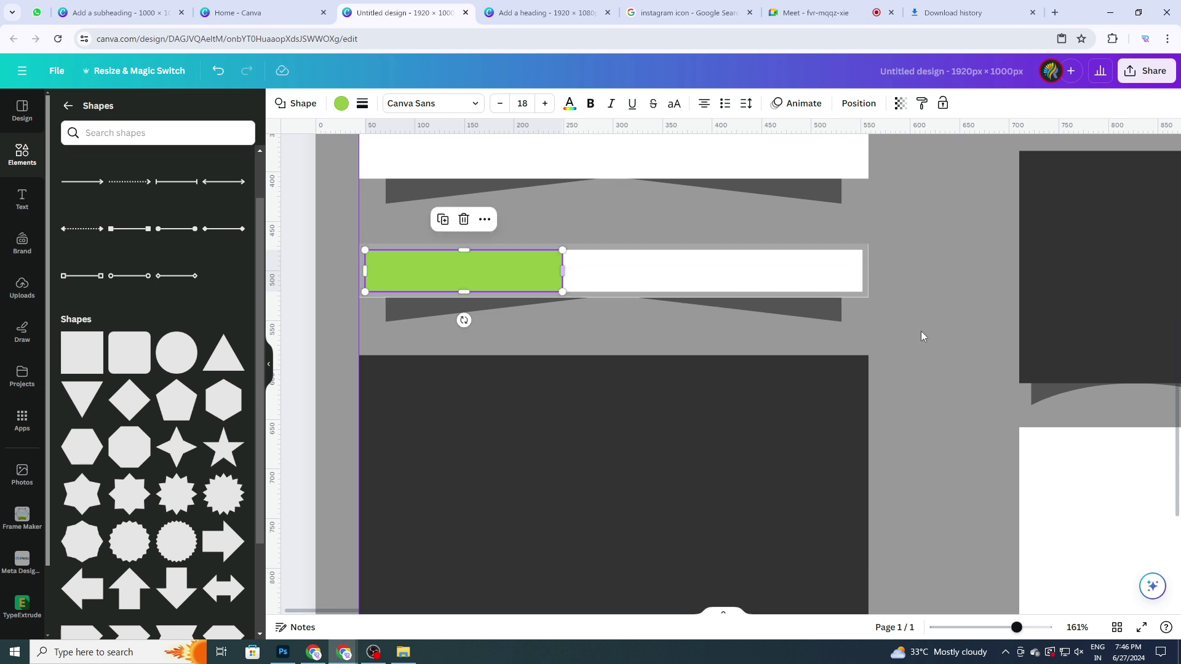
click(925, 336)
Duplicate the green strip and place the copy directly against its right edge inside the bar.
click(540, 271)
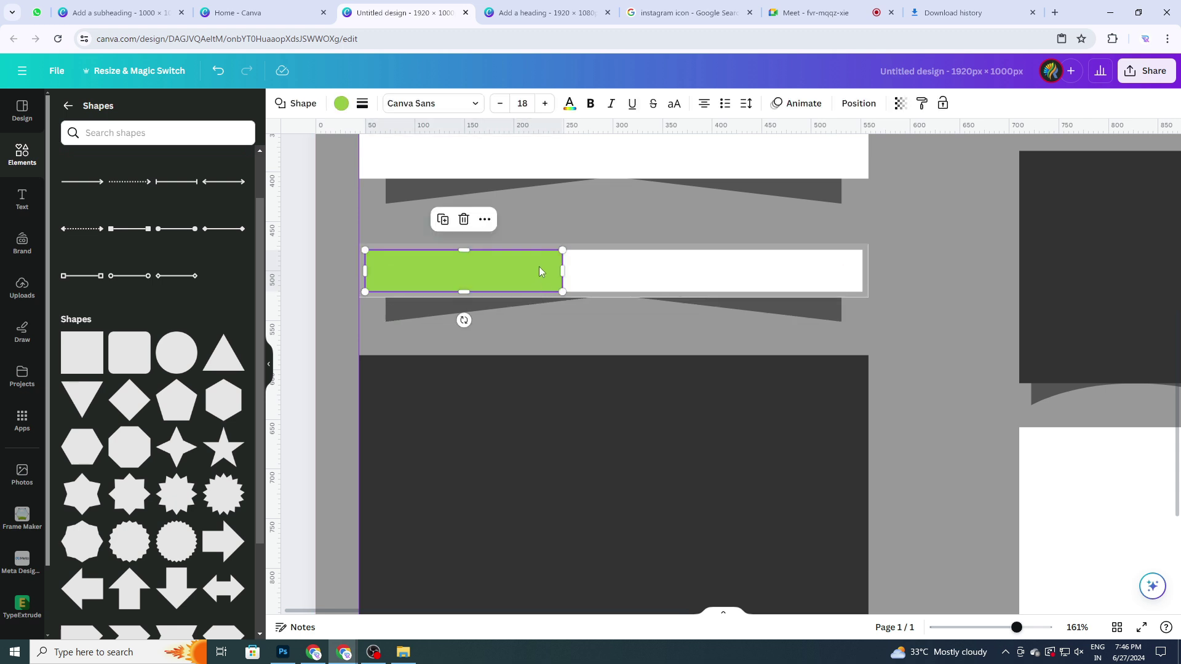
click(443, 220)
drag(509, 284, 687, 264)
scroll(829, 316, down, 3)
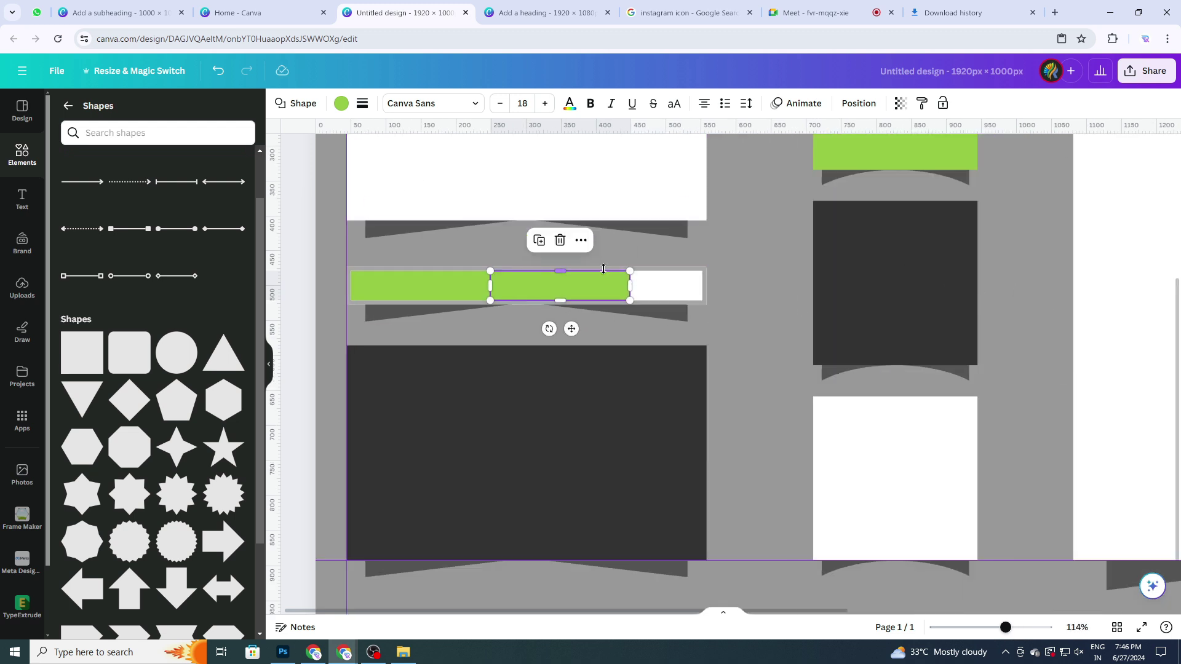
scroll(492, 203, up, 2)
Recolour the duplicated strip with the gold #DDB01E sampled from the Pure Beauty logo.
click(340, 104)
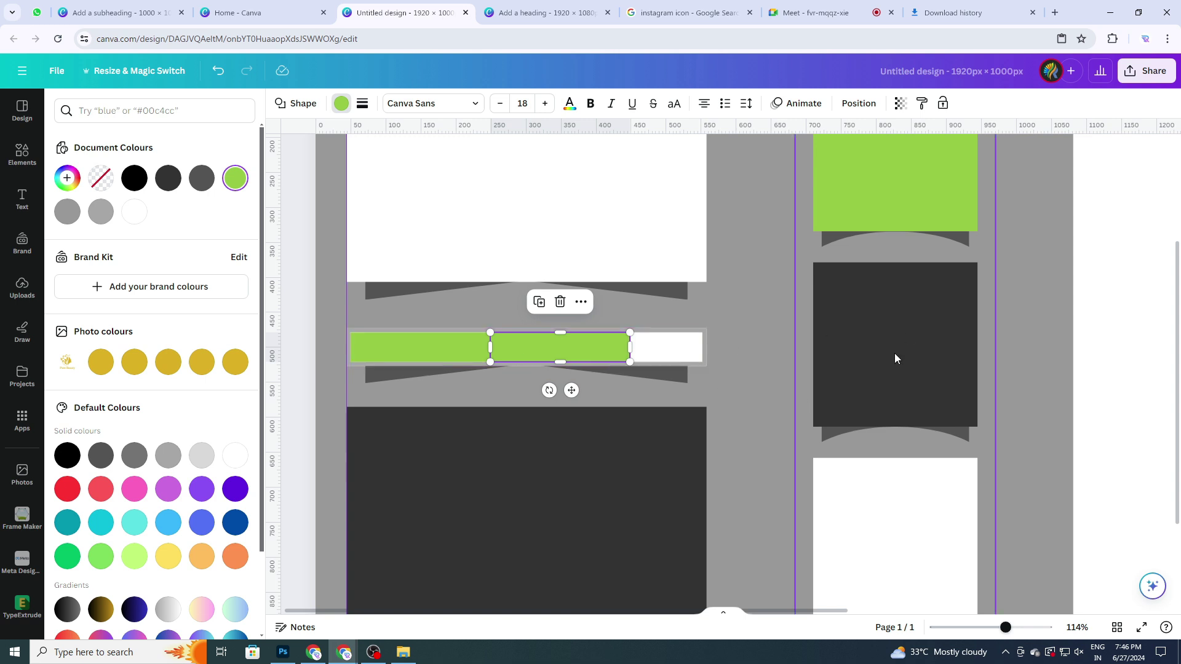
scroll(894, 353, down, 3)
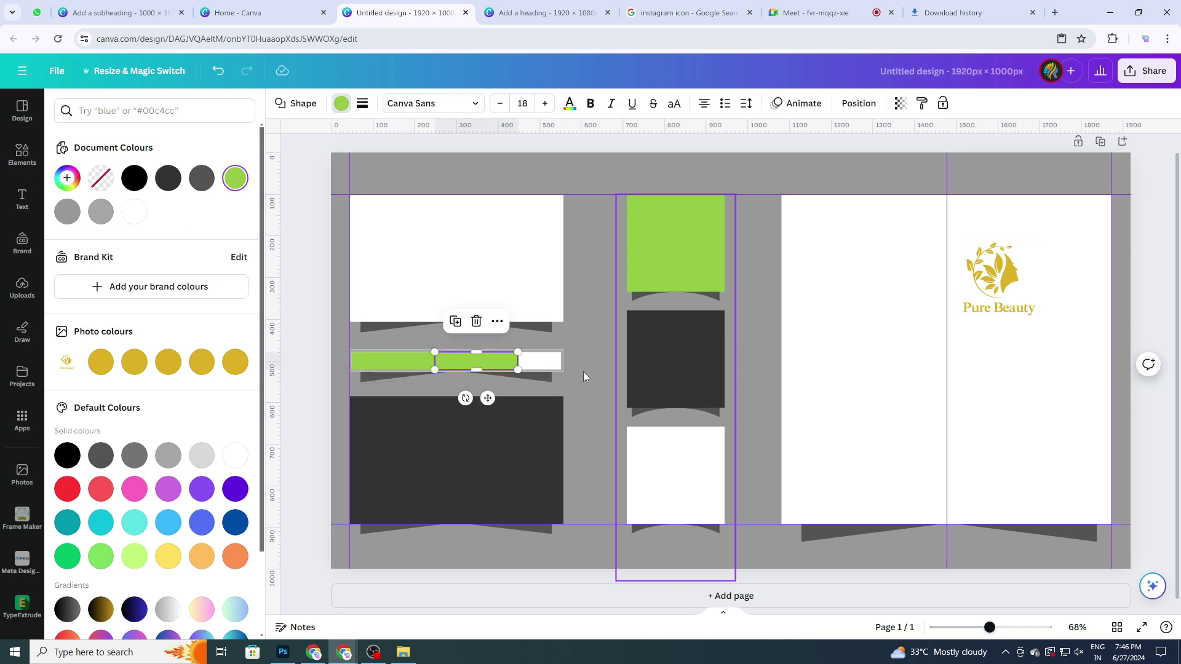
click(67, 177)
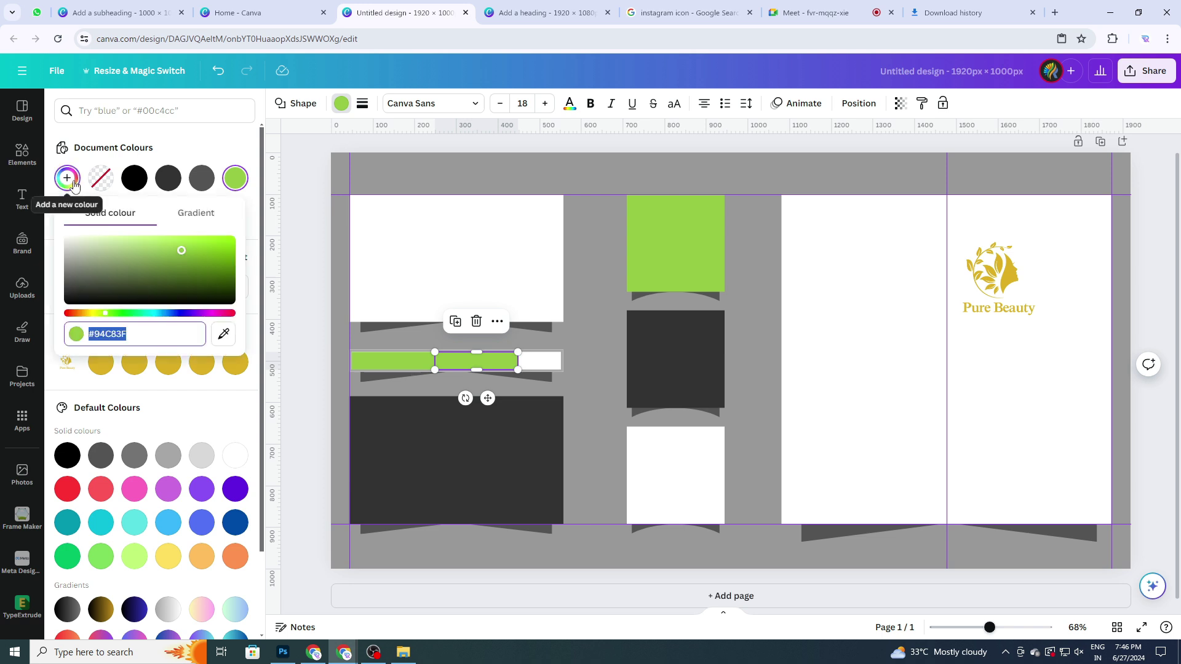
click(223, 335)
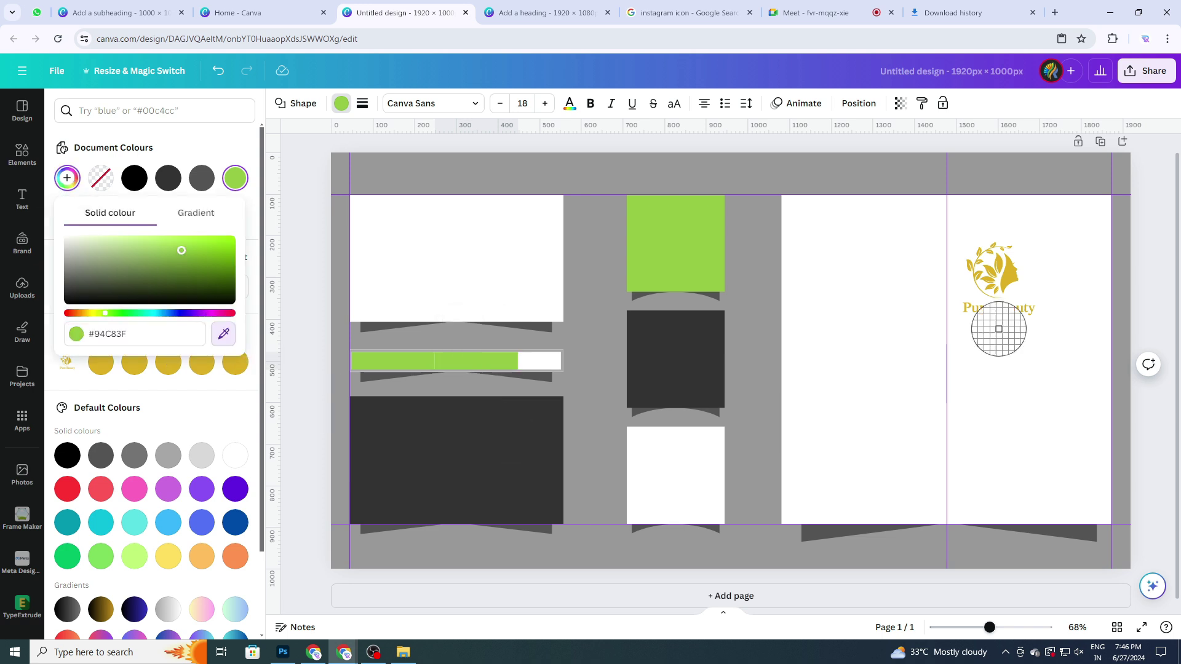
click(1008, 275)
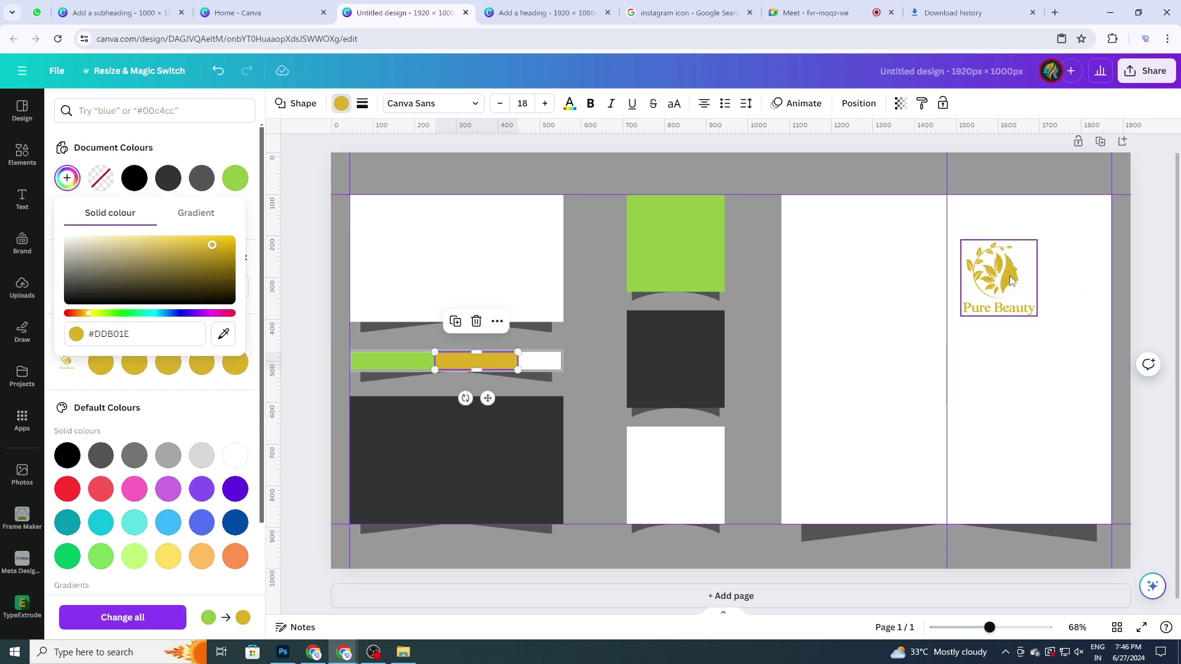
click(563, 388)
Shrink the green and gold strips together horizontally to about 160 px wide each.
ctrl+scroll(563, 391, up, 3)
ctrl+scroll(563, 388, up, 4)
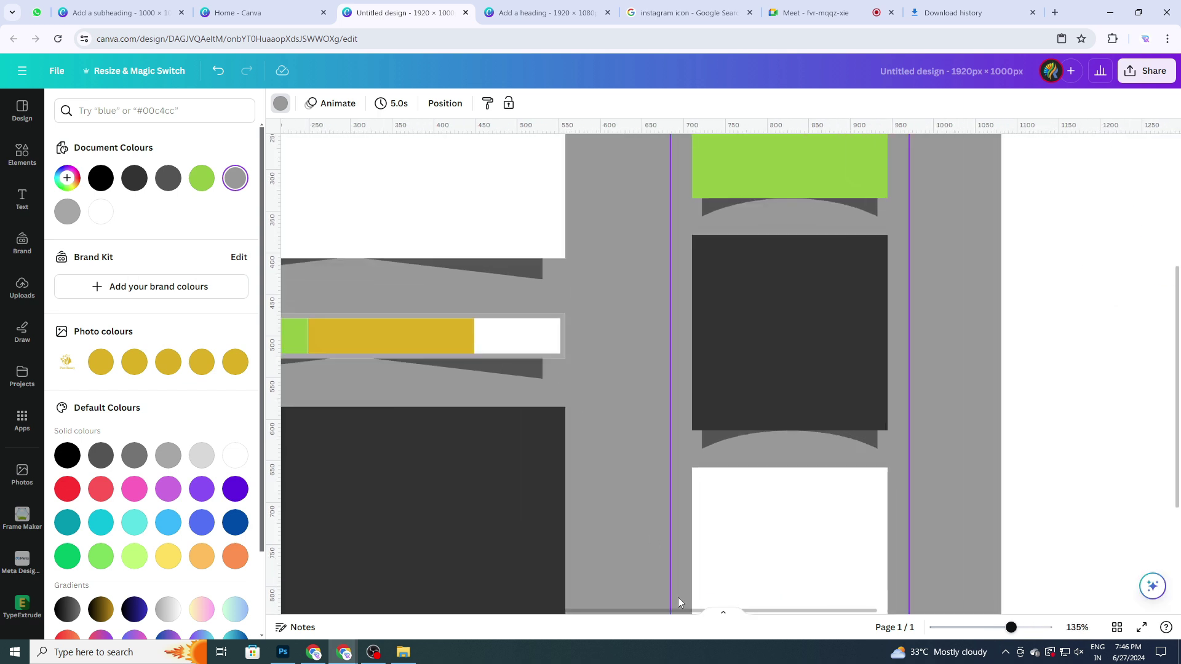
drag(776, 611, 645, 613)
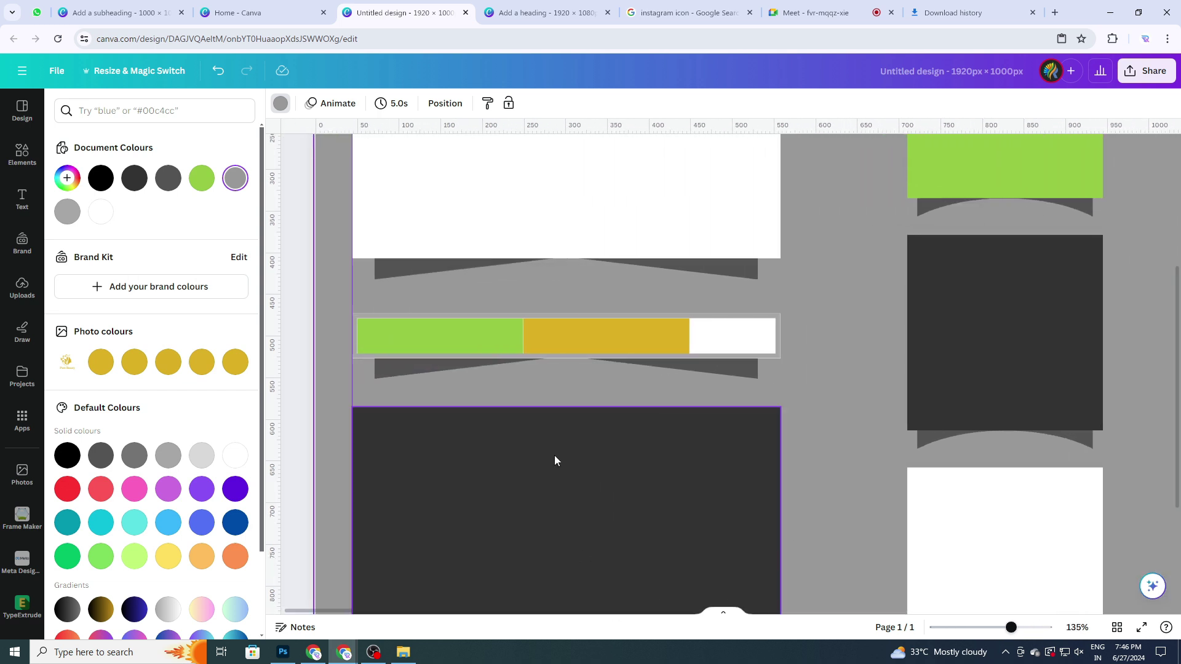
click(578, 342)
shift+click(455, 342)
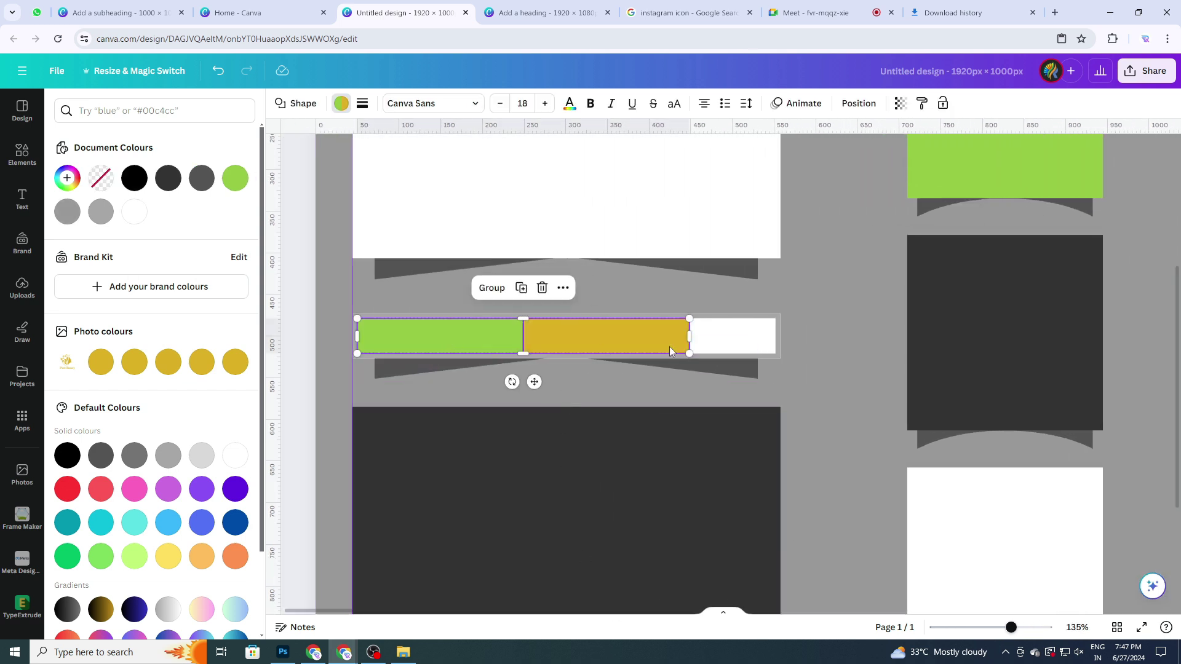
drag(690, 337, 627, 340)
Try the gold strip at the right end of the bar, leaving the white section in the middle.
click(702, 342)
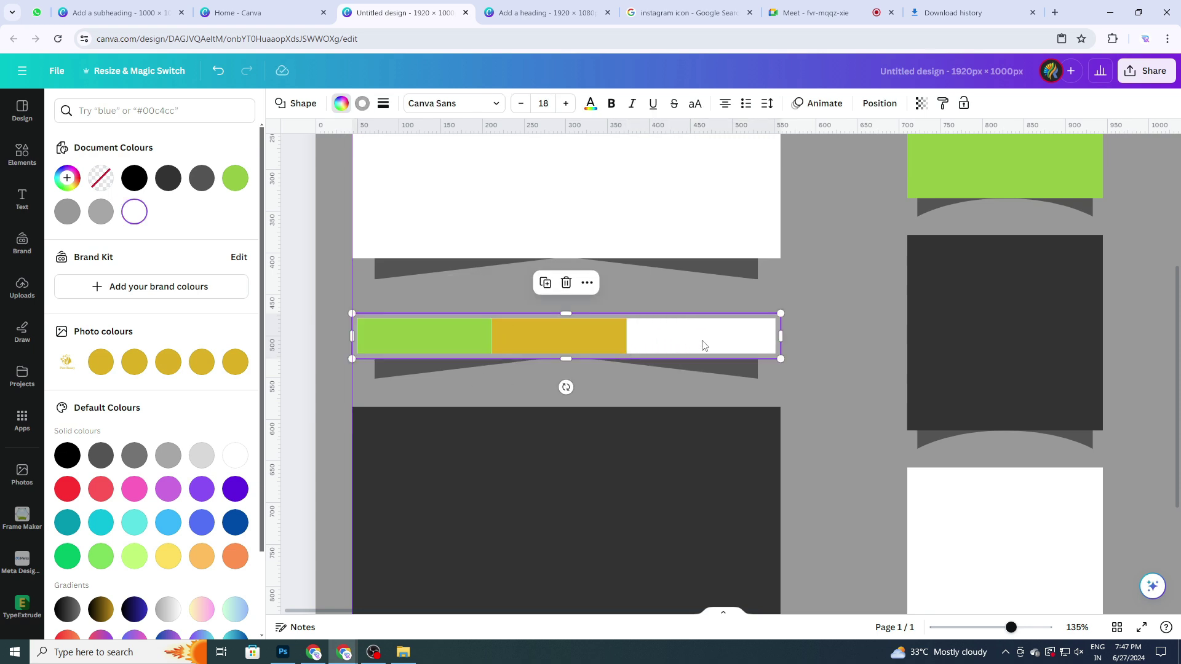
click(613, 341)
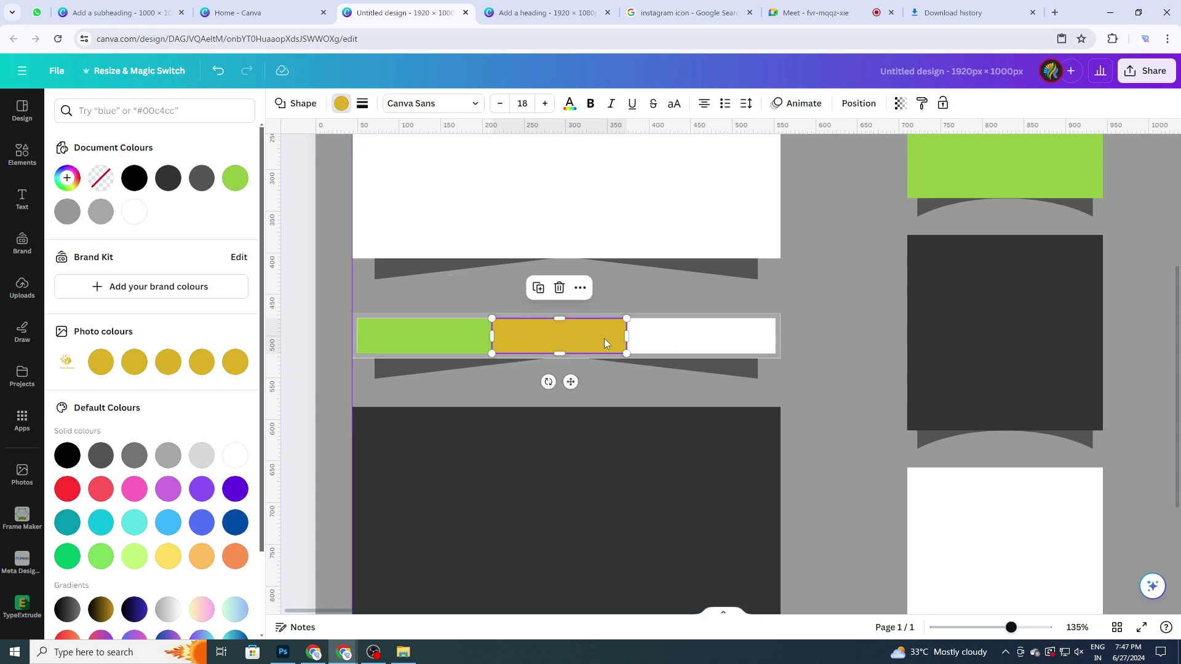
drag(604, 338, 751, 338)
click(836, 401)
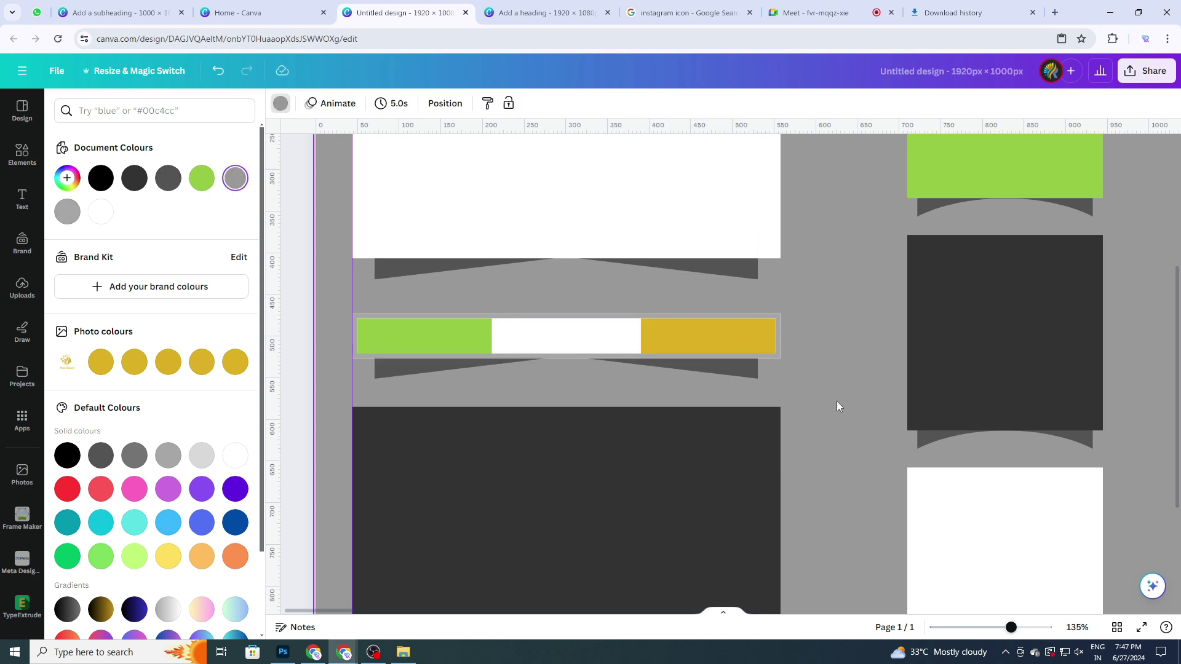
scroll(794, 389, down, 5)
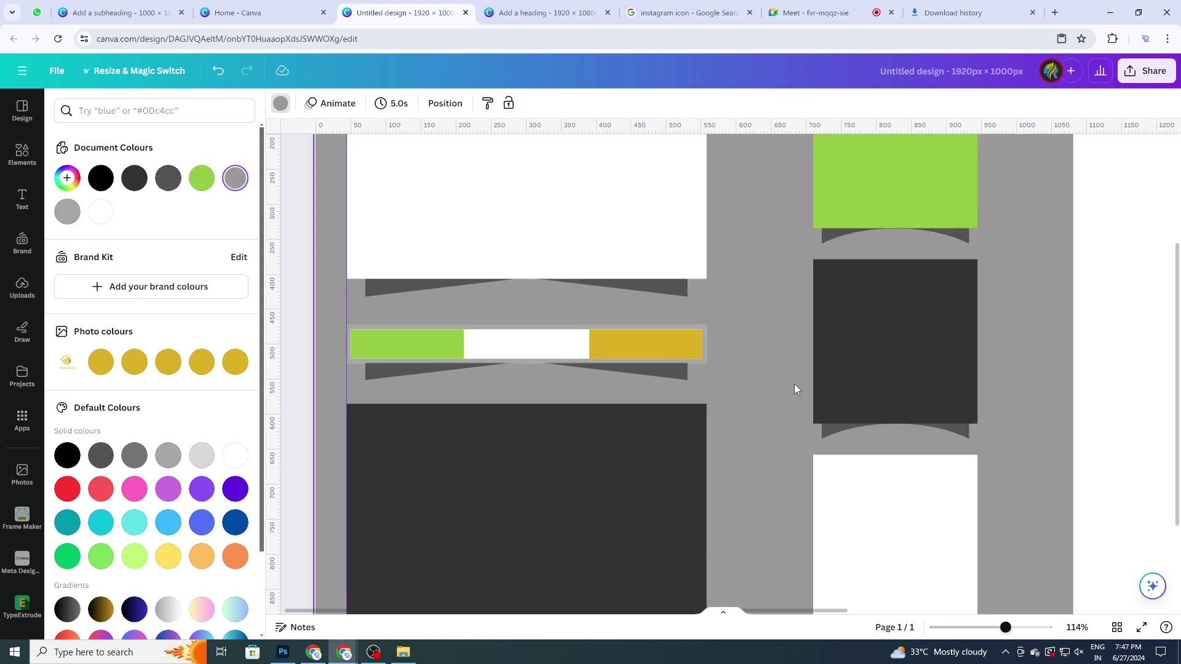
scroll(795, 388, down, 1)
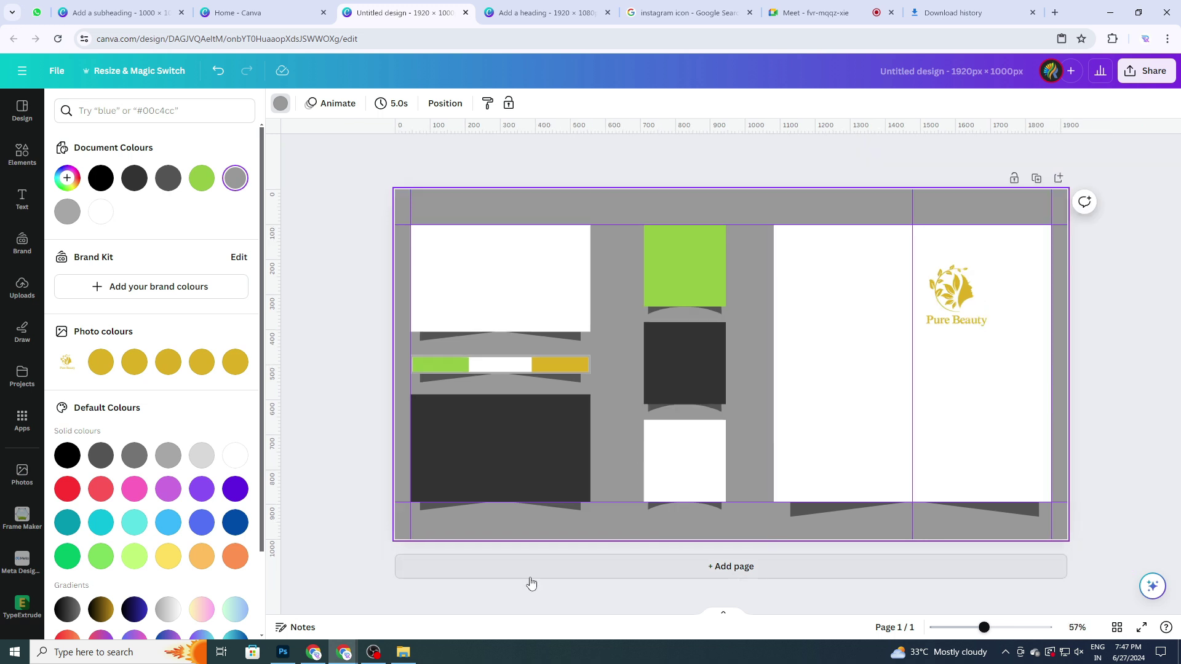
Move the gold strip back against the green strip's right edge and review the whole layout.
scroll(578, 386, up, 5)
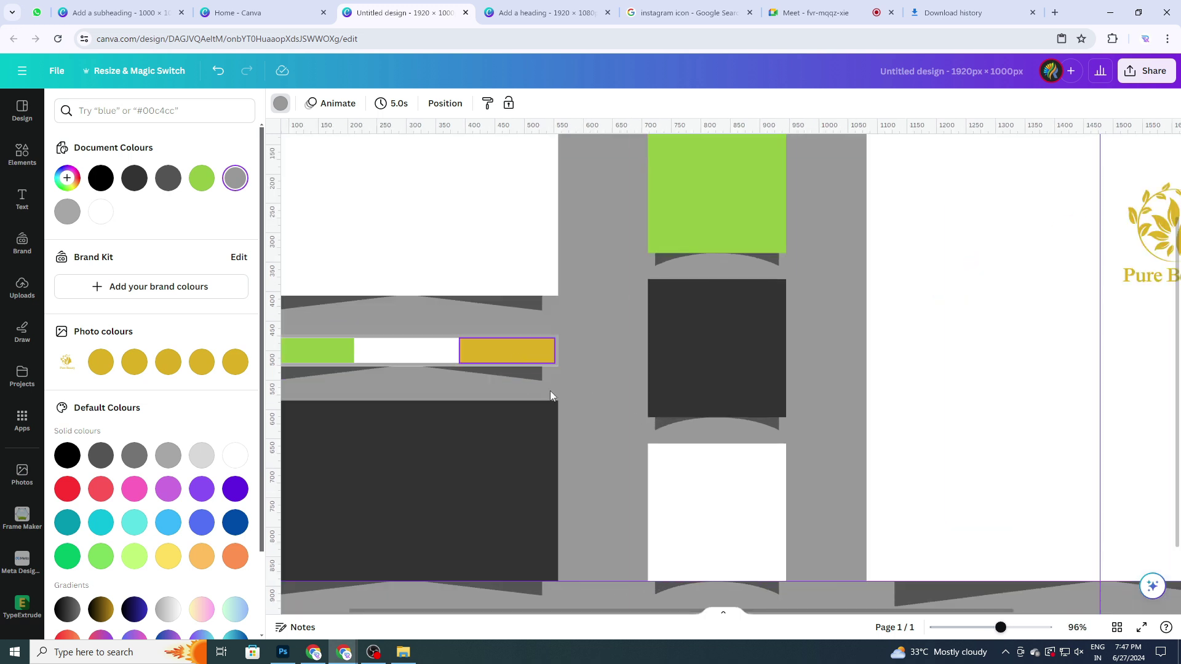
drag(759, 615, 622, 615)
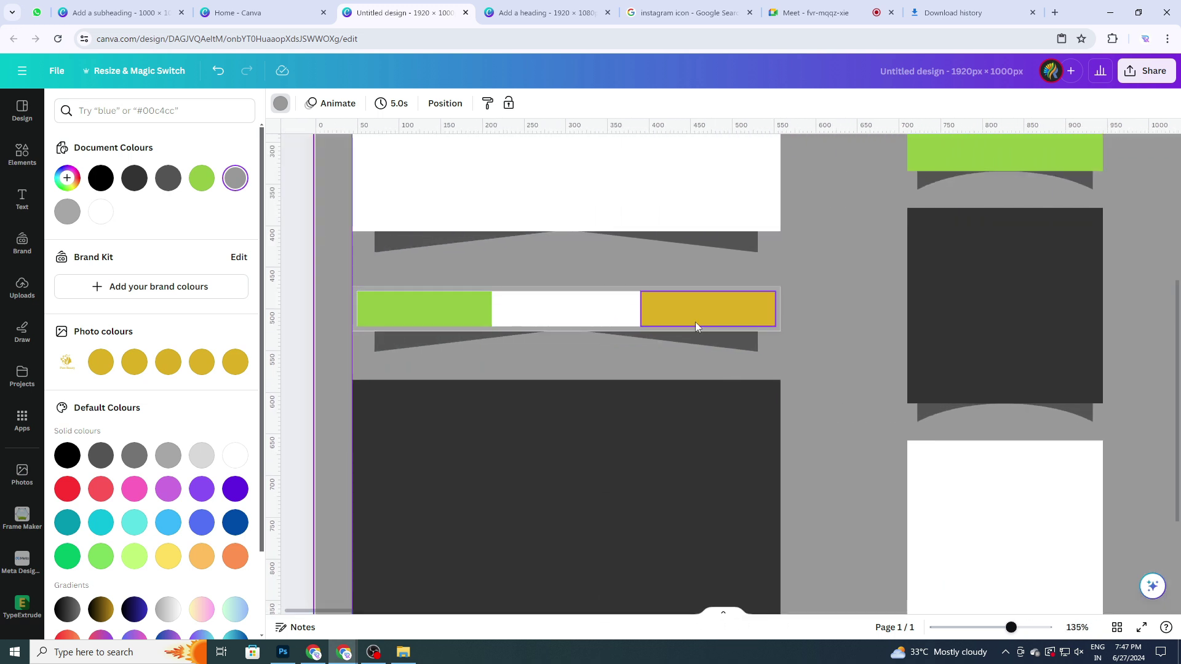
drag(696, 327, 556, 312)
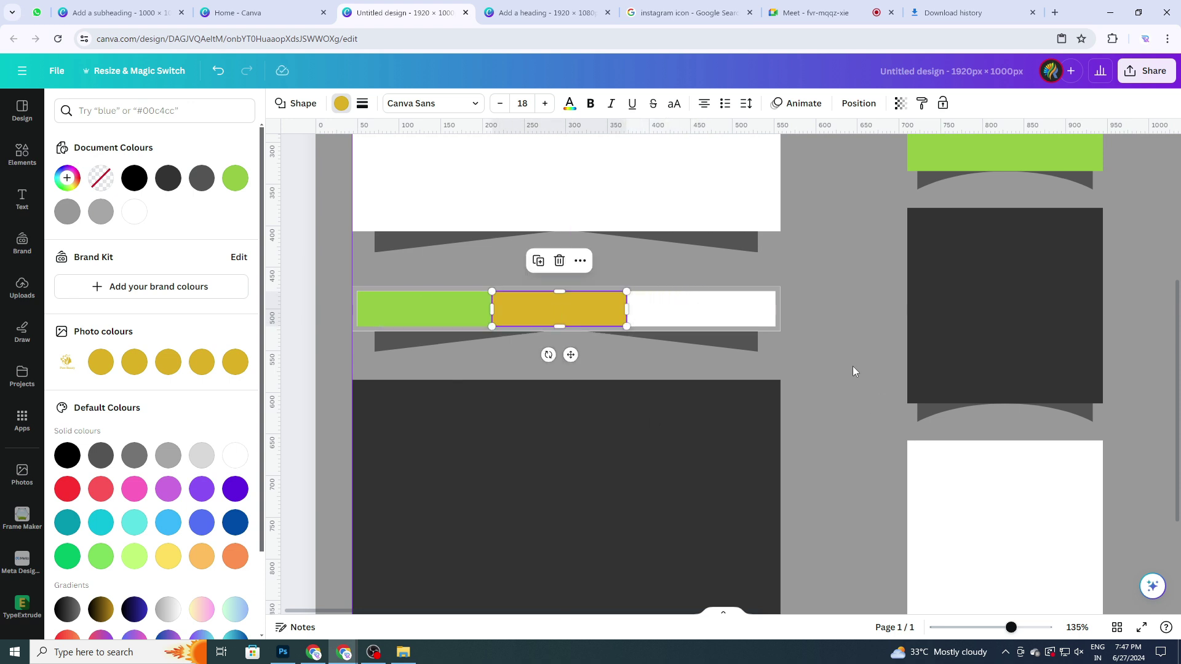
click(813, 356)
scroll(813, 355, down, 3)
click(504, 319)
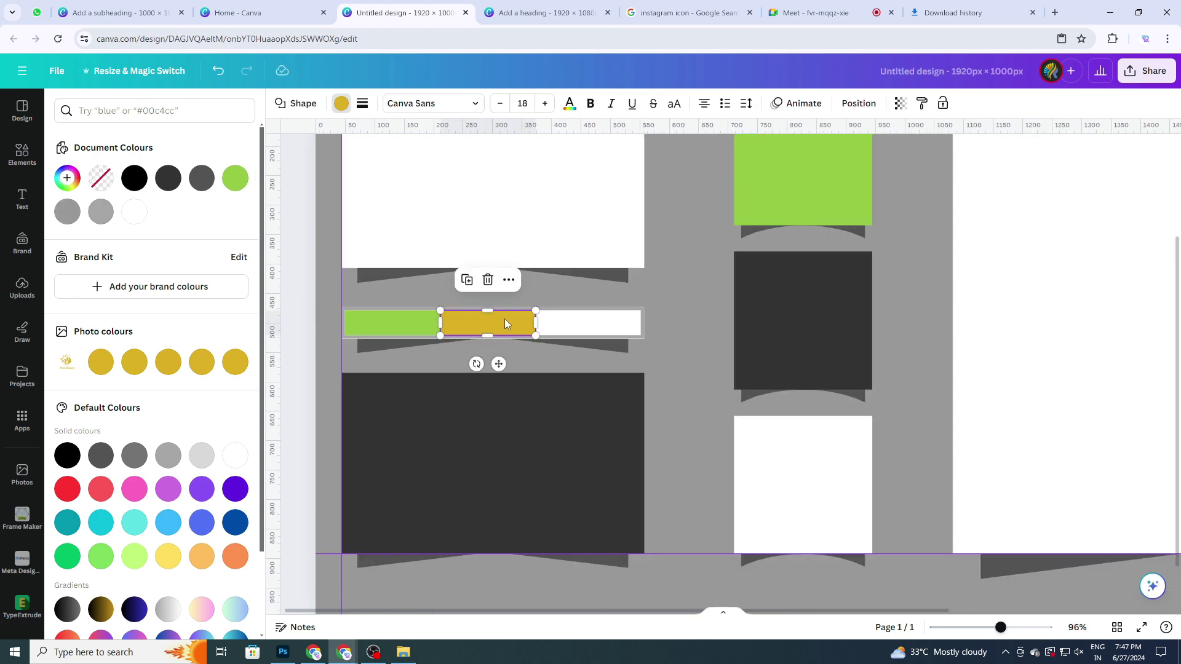
click(690, 402)
scroll(690, 402, down, 3)
scroll(783, 533, down, 1)
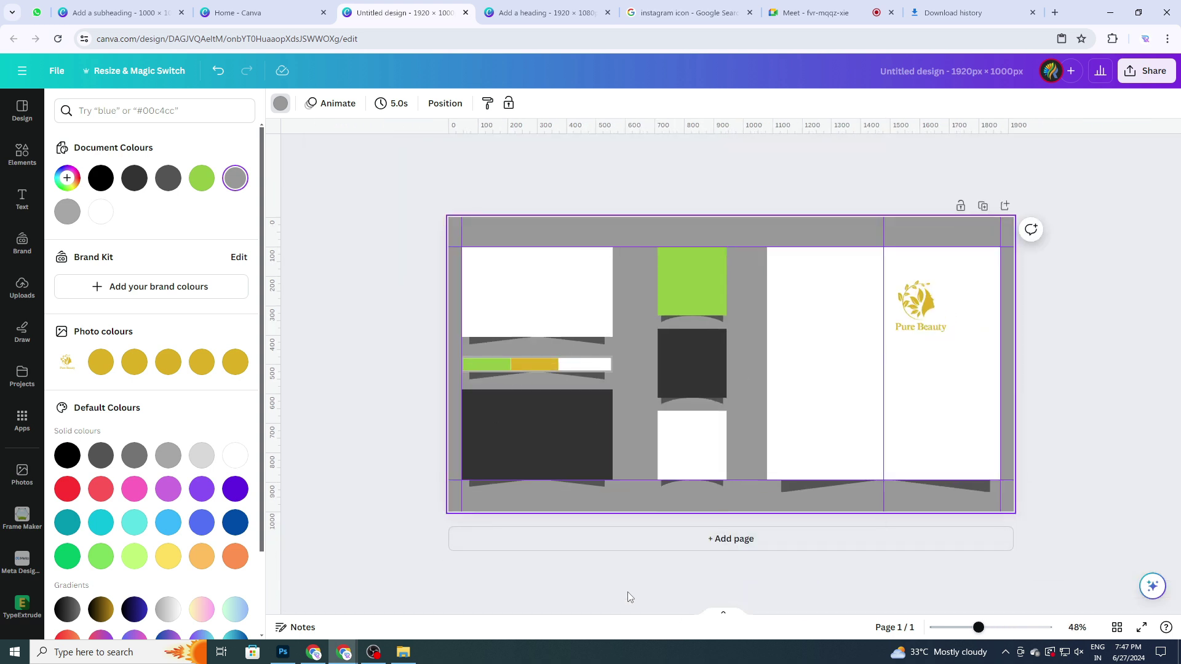
Enlarge the gold Pure Beauty logo and position it at the centre of the large white panel.
scroll(641, 552, up, 1)
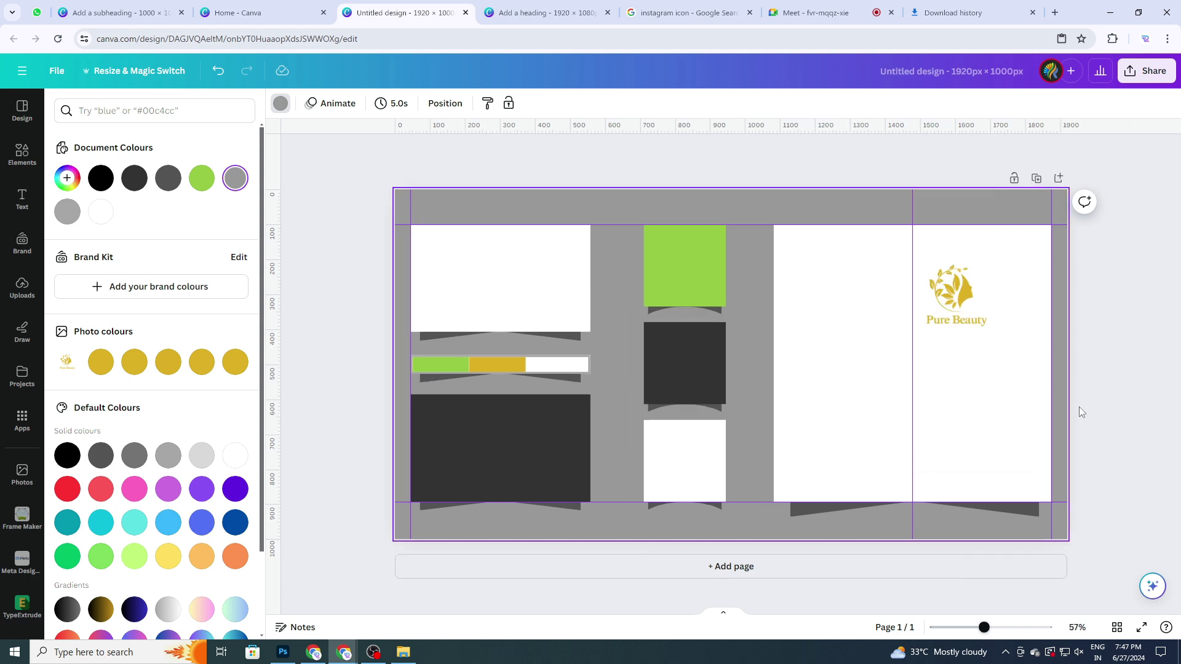
click(963, 298)
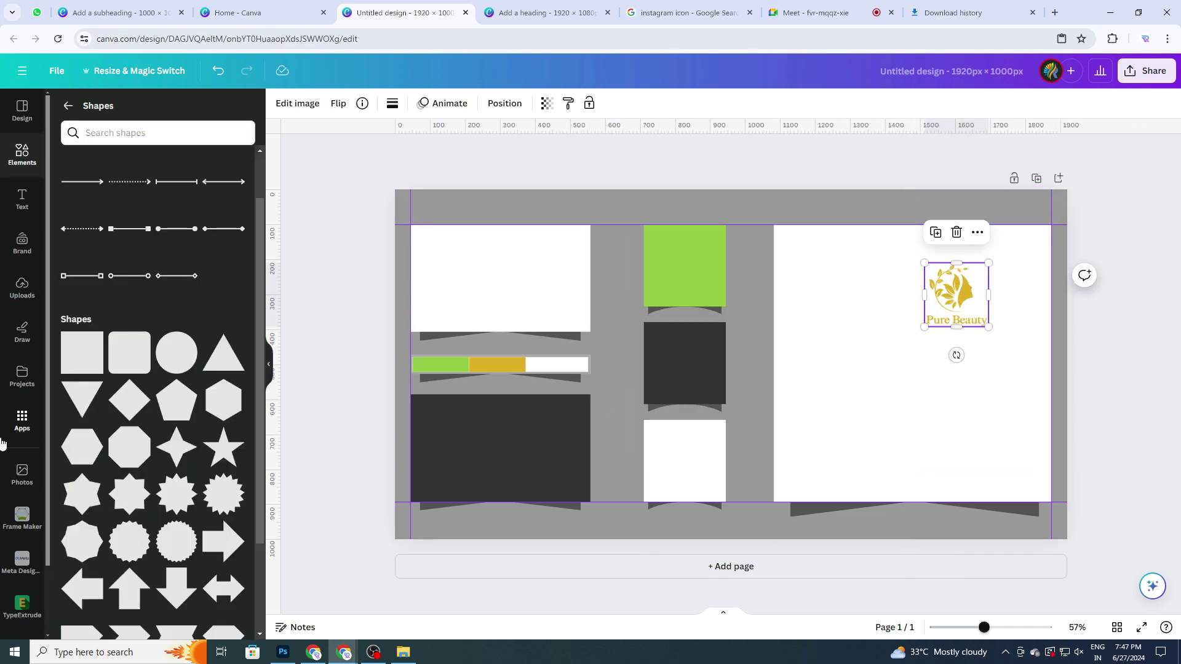
drag(948, 297, 914, 364)
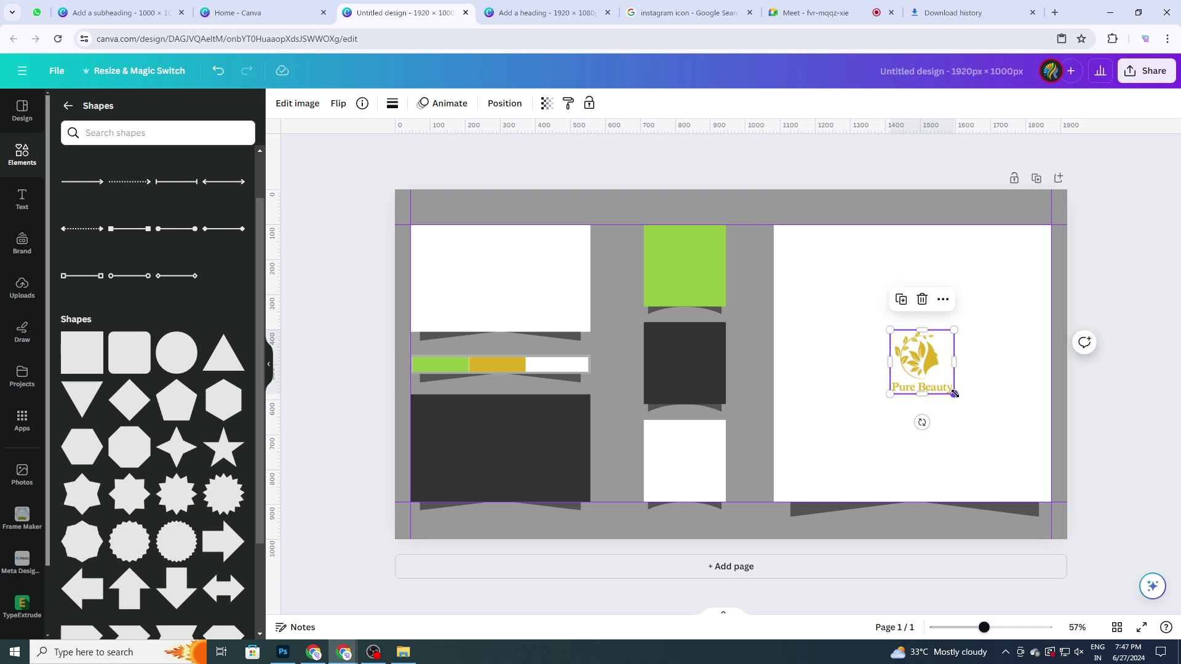
drag(953, 394, 979, 423)
drag(981, 362, 919, 363)
key(ctrl+z)
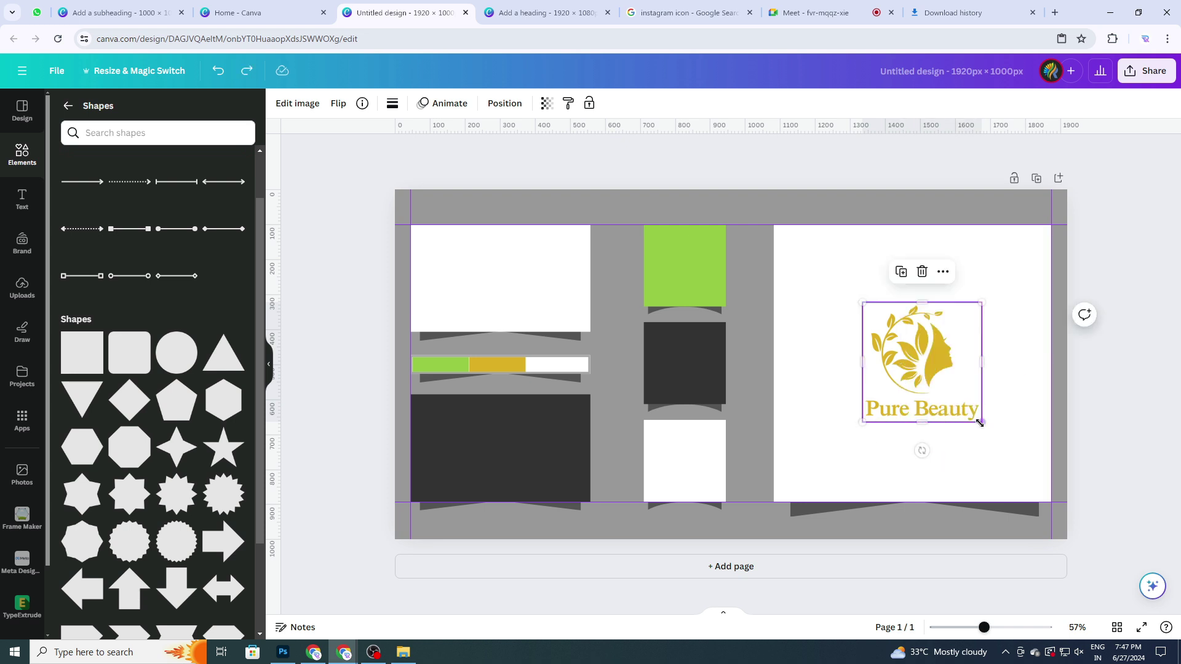
drag(982, 422, 993, 433)
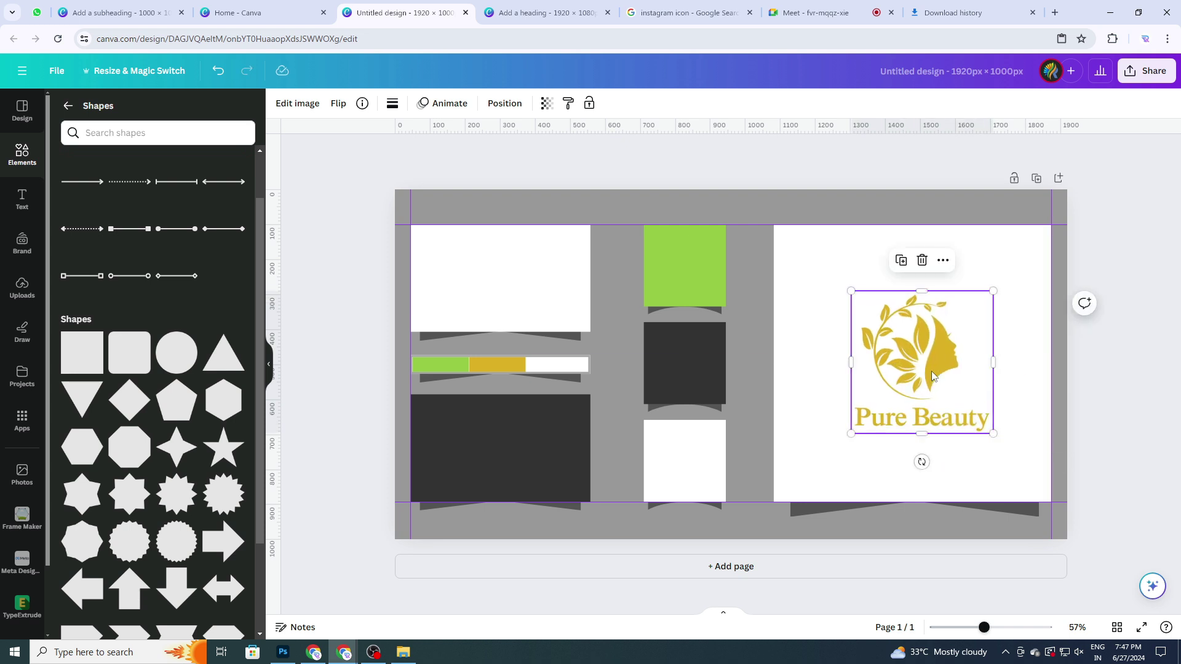
drag(932, 376, 929, 375)
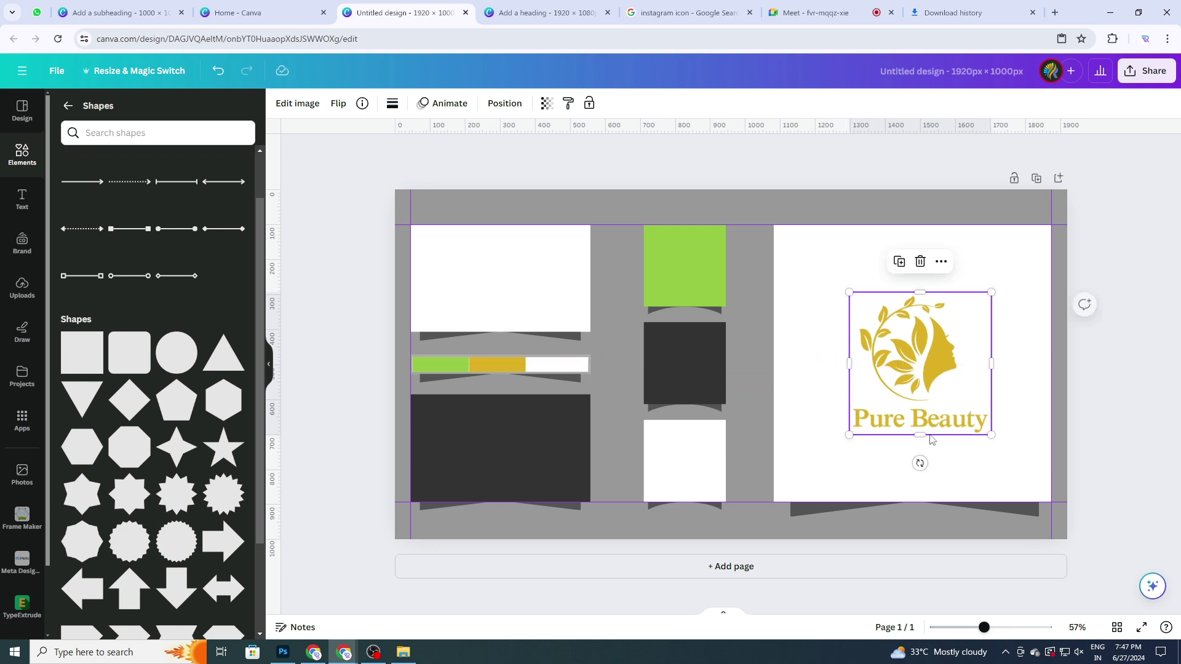
click(944, 469)
Duplicate the large gold logo, shrink the copy and place it inside the green square.
click(929, 423)
click(899, 261)
drag(925, 356, 713, 267)
drag(787, 208, 625, 255)
ctrl+scroll(766, 275, up, 5)
click(663, 260)
click(658, 264)
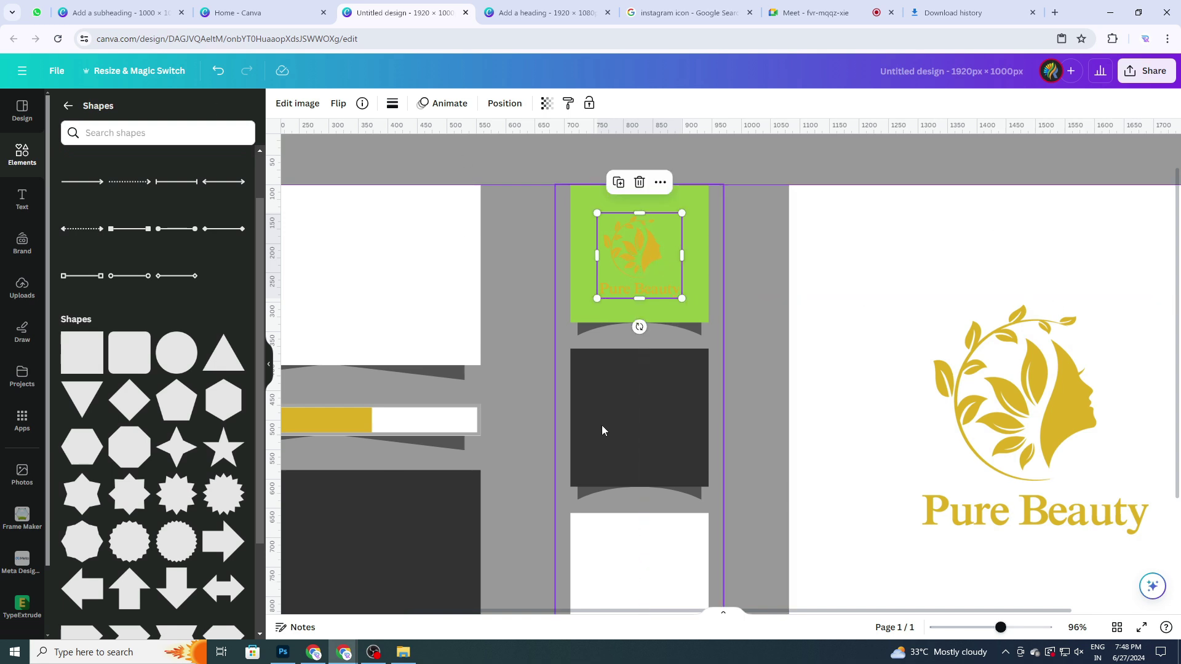
click(630, 261)
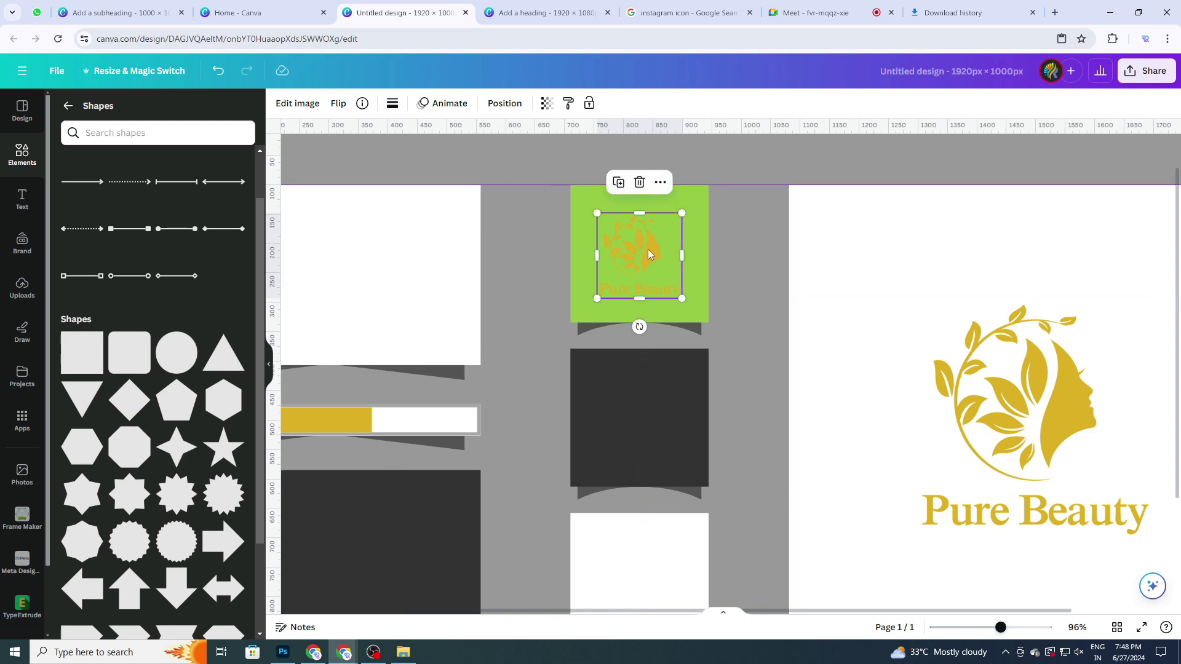
drag(649, 253, 648, 253)
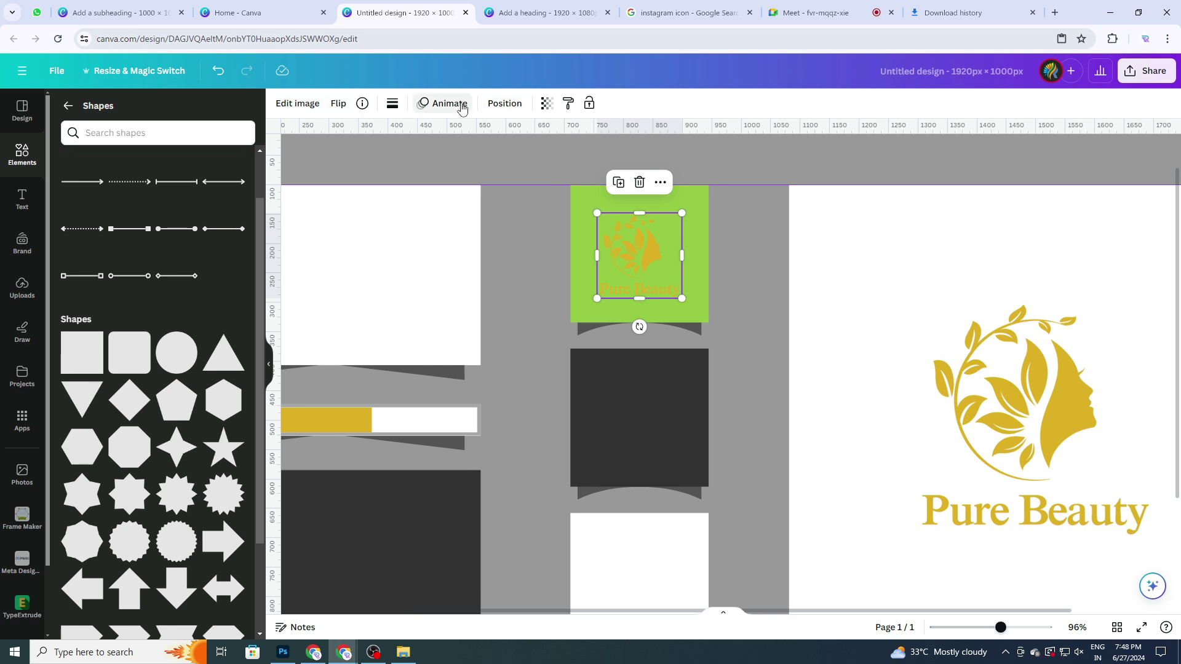
Apply a custom Duotone effect to the logo on the green square with shadows set to white (#FFFFFF).
click(287, 105)
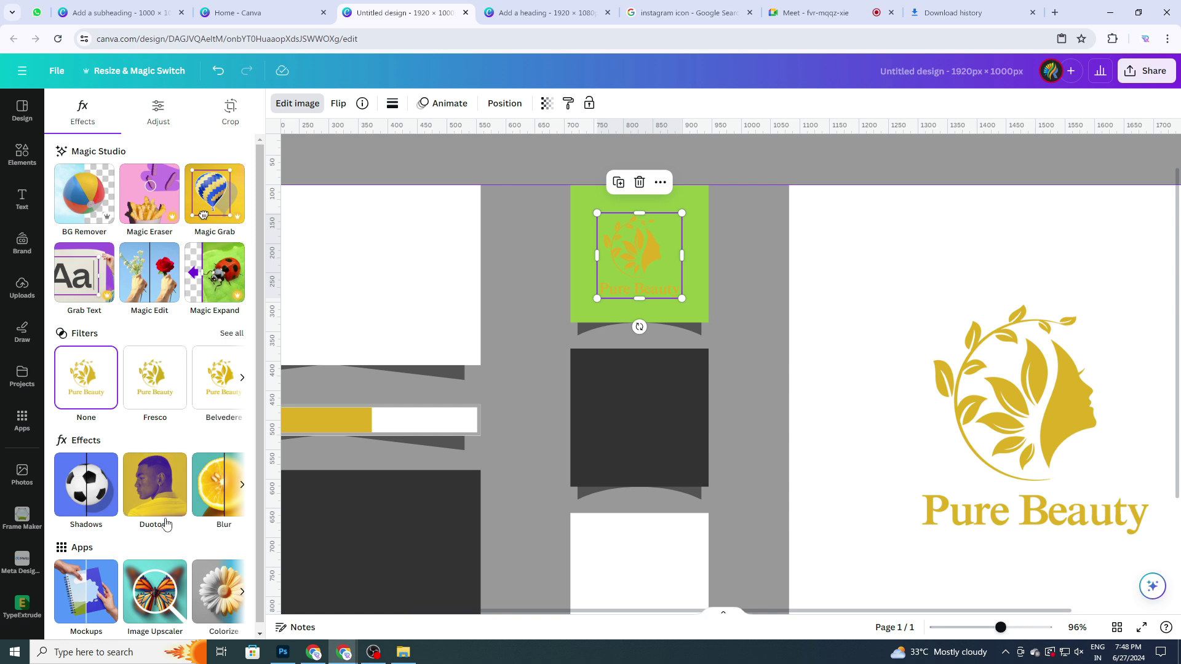
click(156, 484)
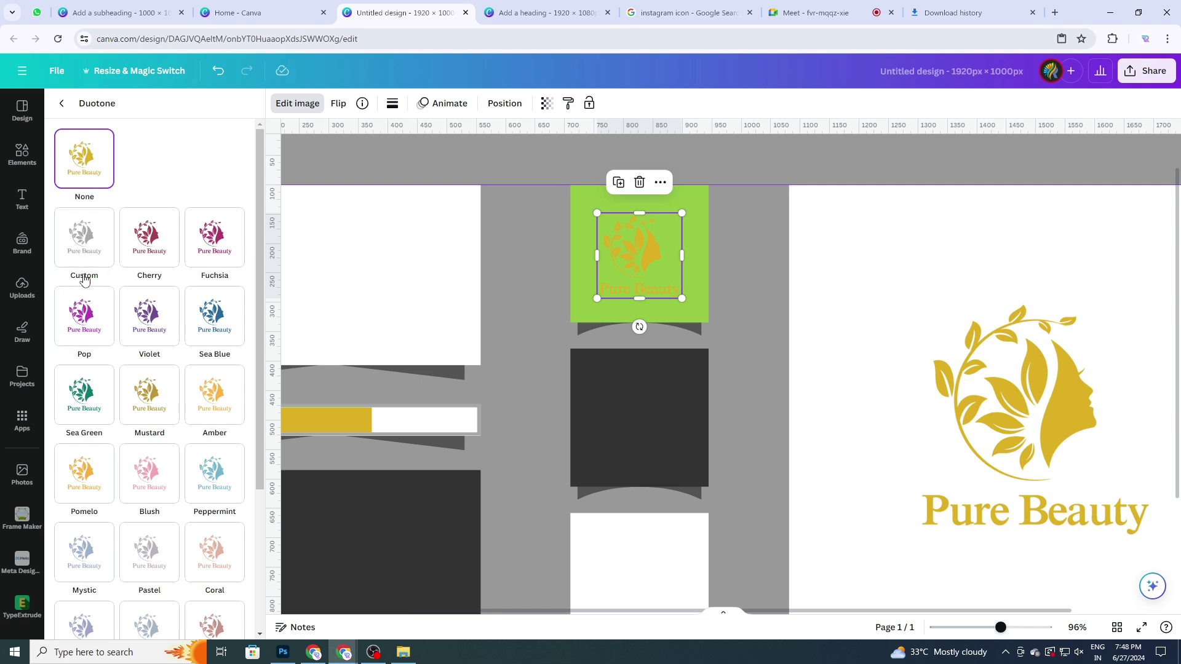
click(81, 231)
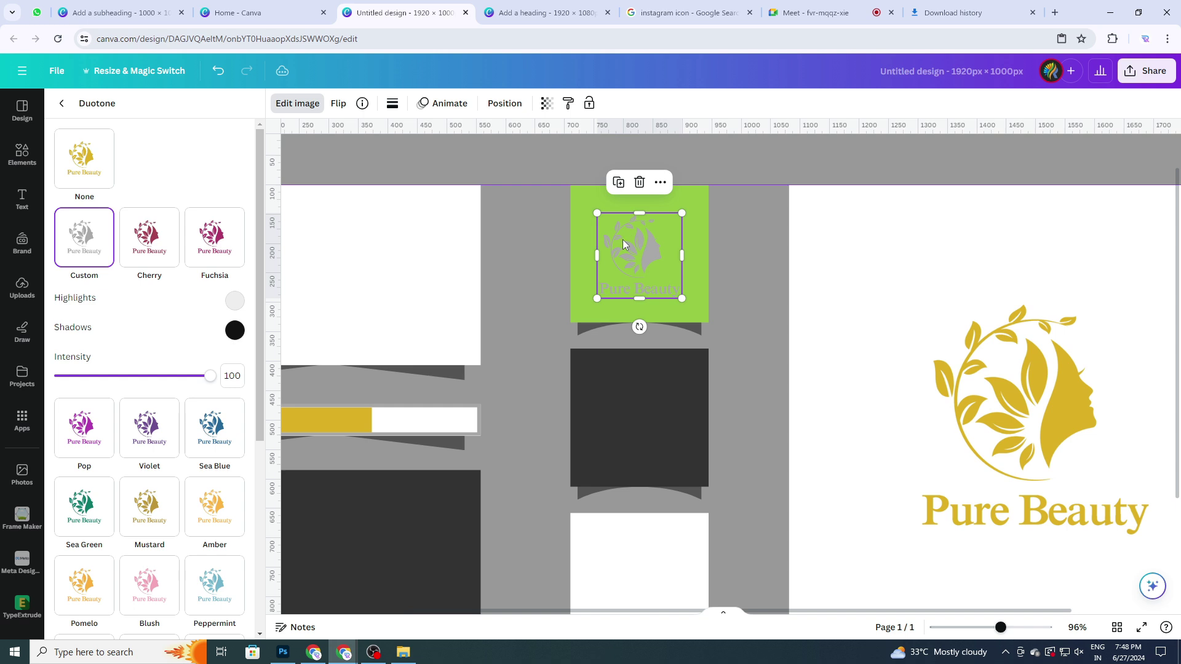
click(234, 331)
click(238, 358)
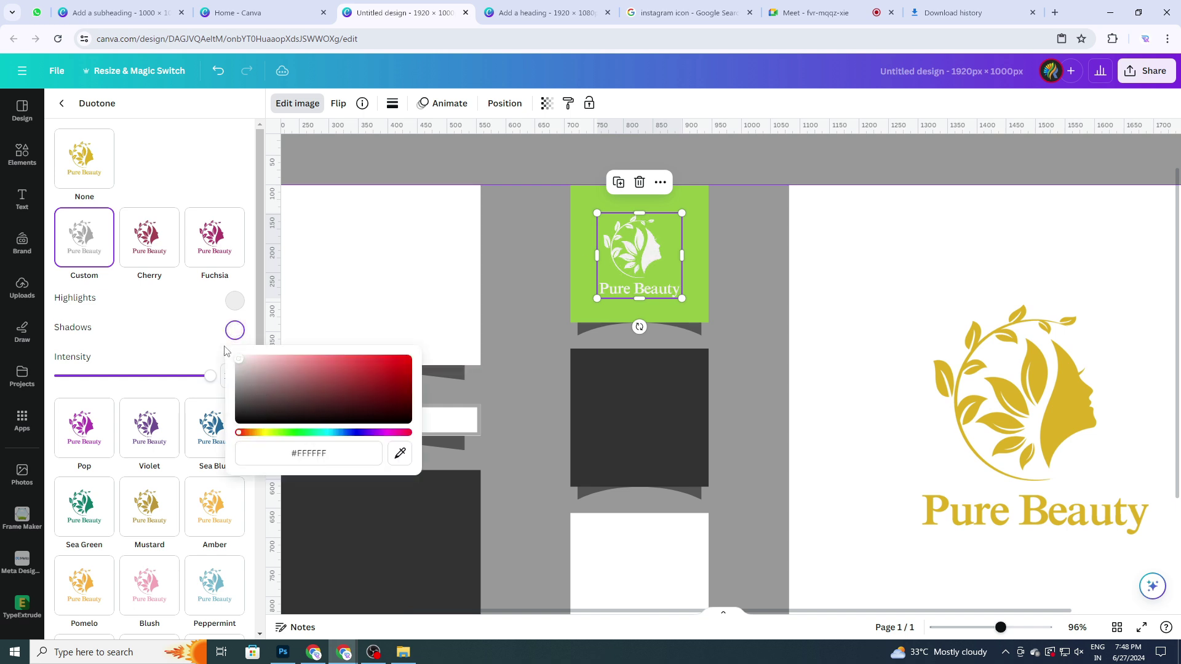
click(234, 301)
click(234, 300)
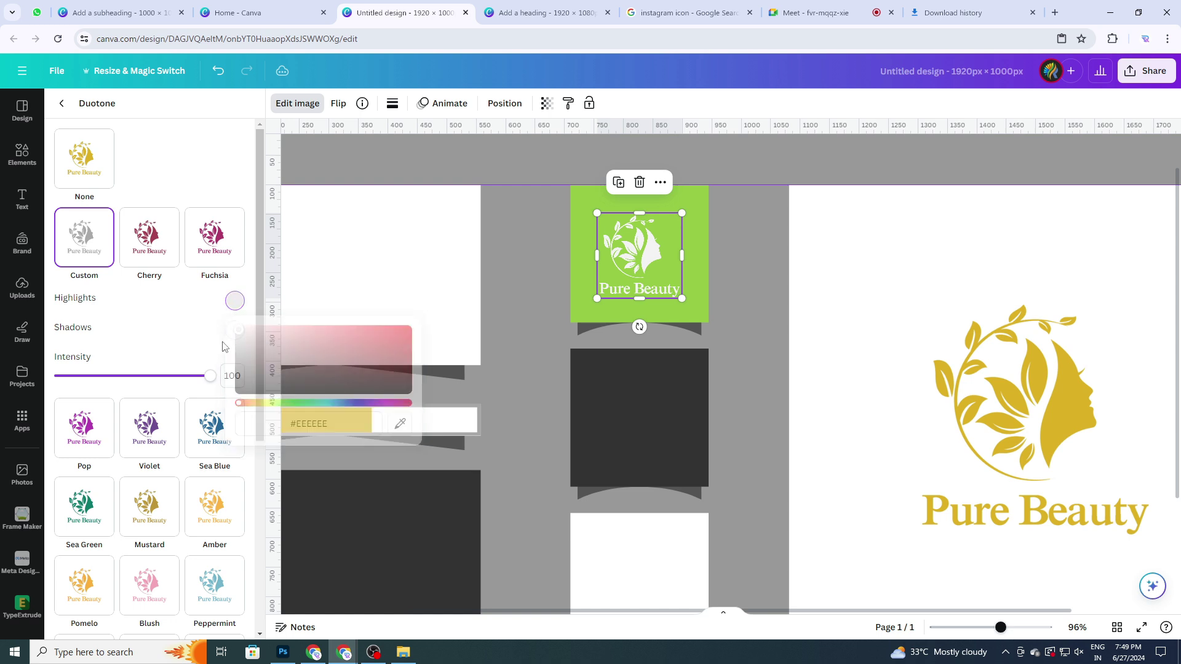
Try dark Duotone colours on the green square's logo, with shadows #272727 and highlights #000000.
click(234, 329)
drag(239, 362, 238, 414)
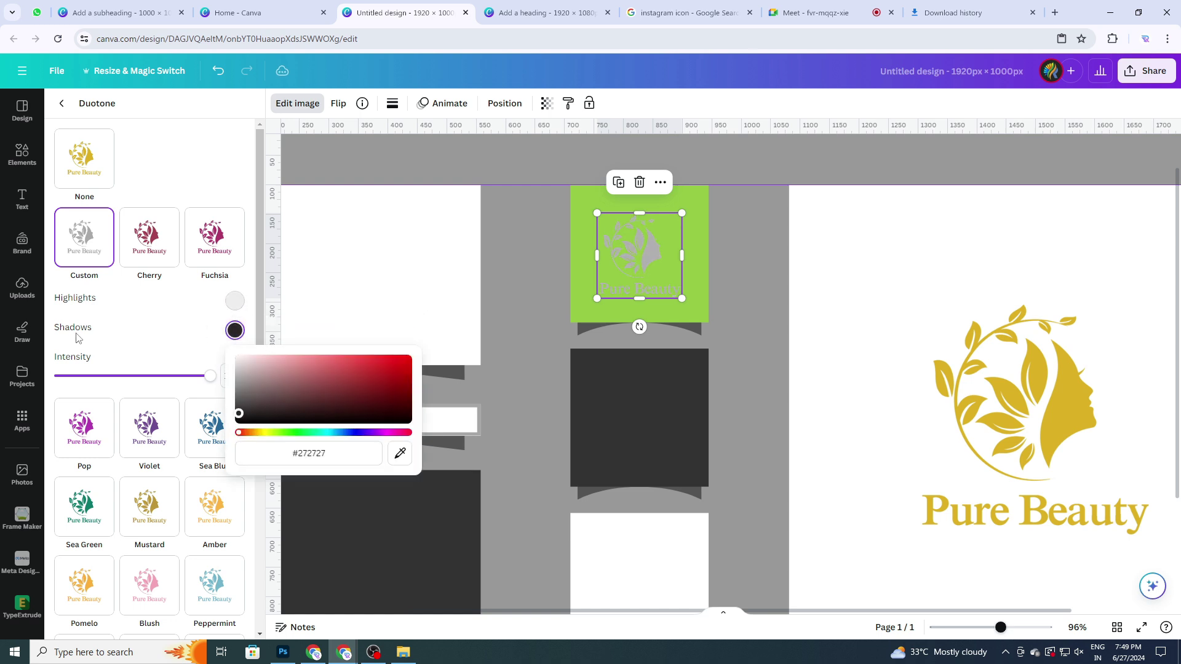
click(236, 303)
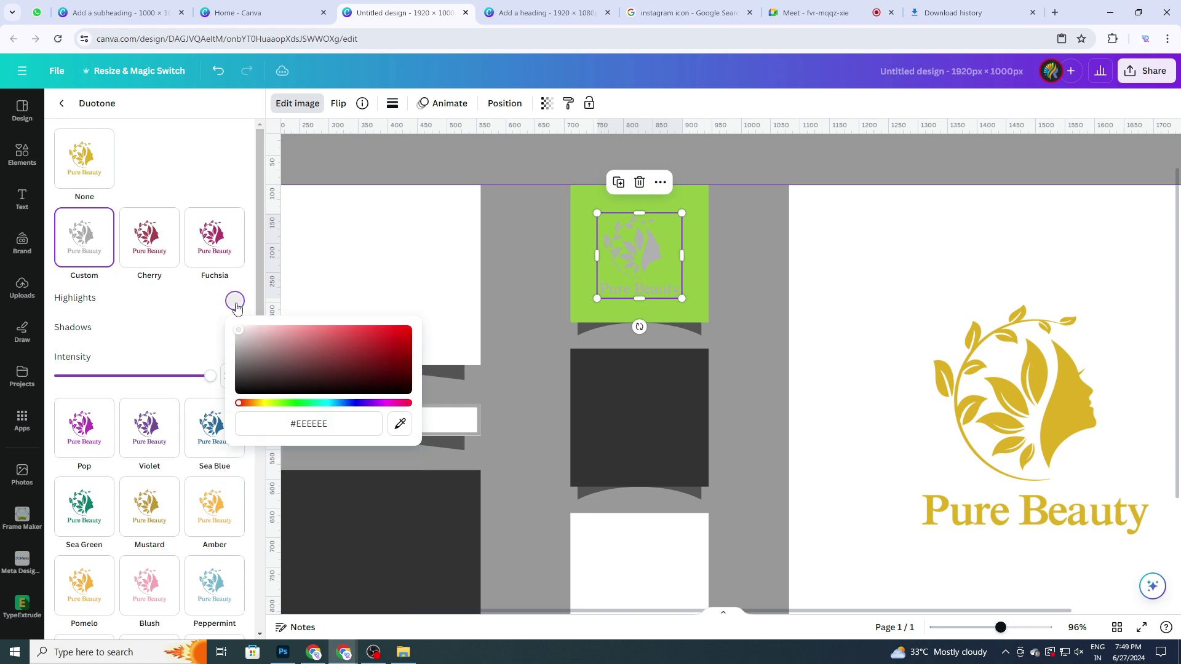
drag(240, 340, 234, 401)
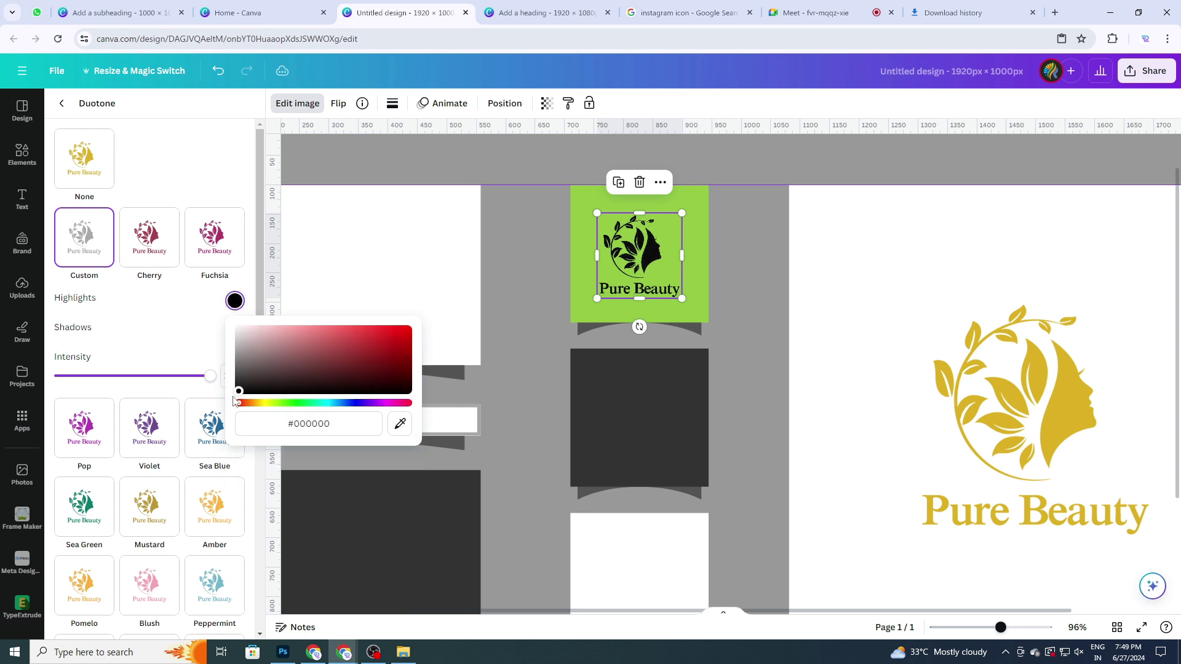
click(233, 300)
Set the Duotone shadows of the green square's logo to white (#FFFFFF) and its highlights to light green (#C1F15B).
click(234, 331)
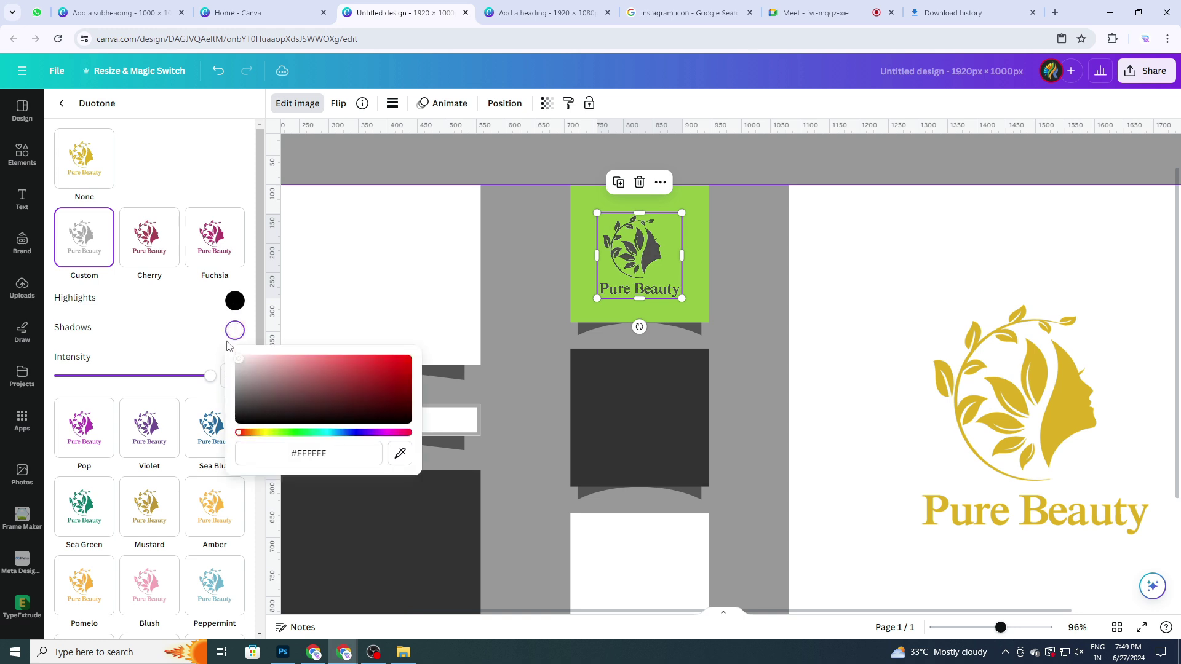
click(234, 301)
click(239, 330)
drag(229, 321, 229, 319)
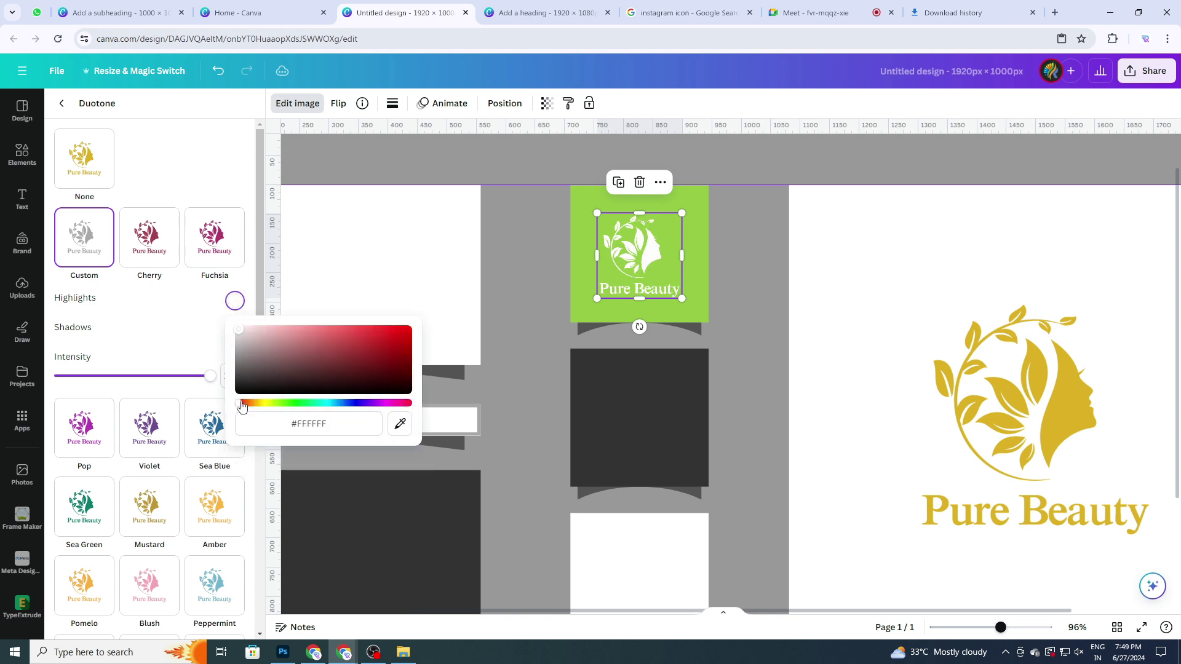
click(232, 304)
click(233, 305)
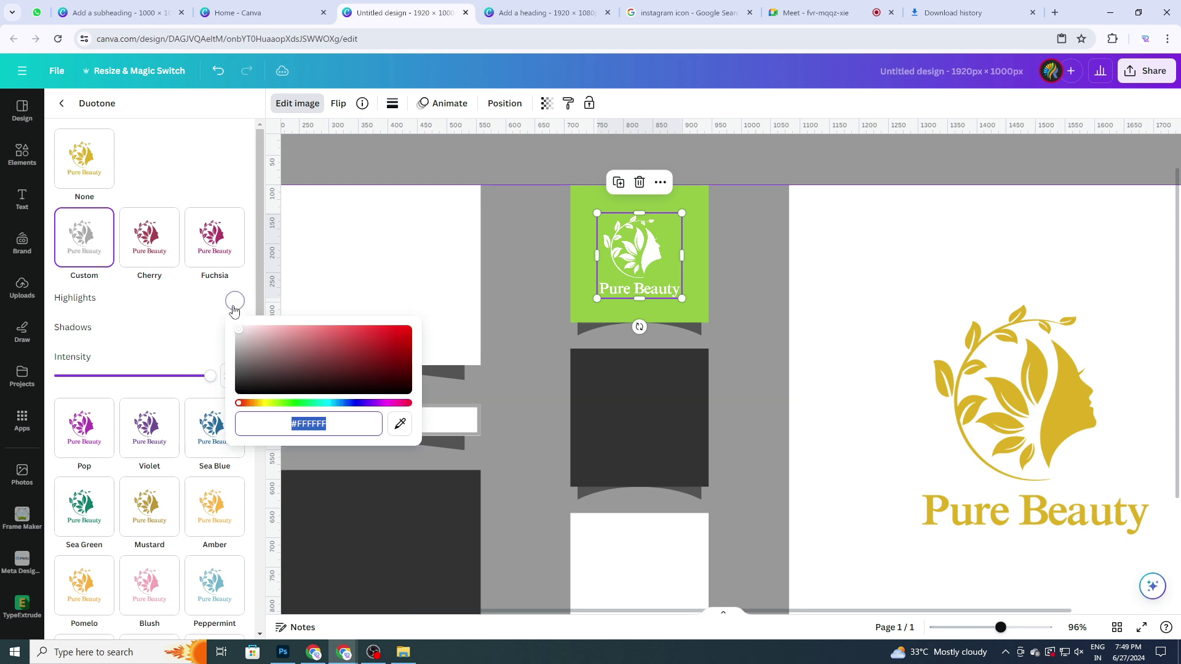
drag(240, 407, 276, 409)
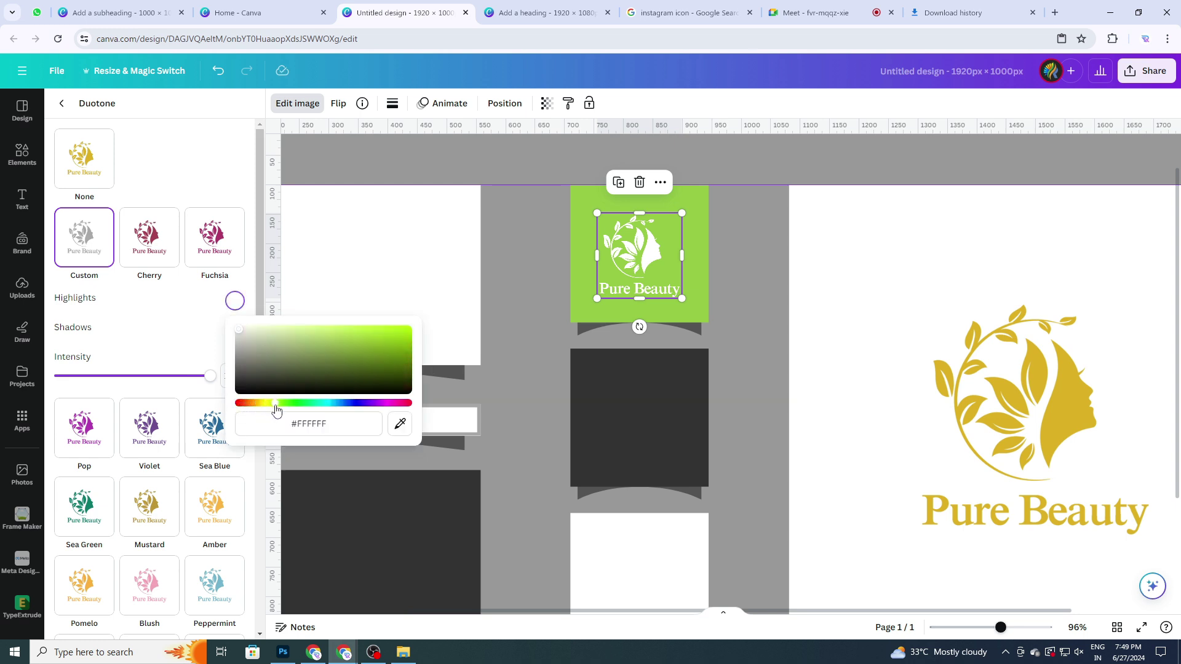
drag(275, 331, 346, 329)
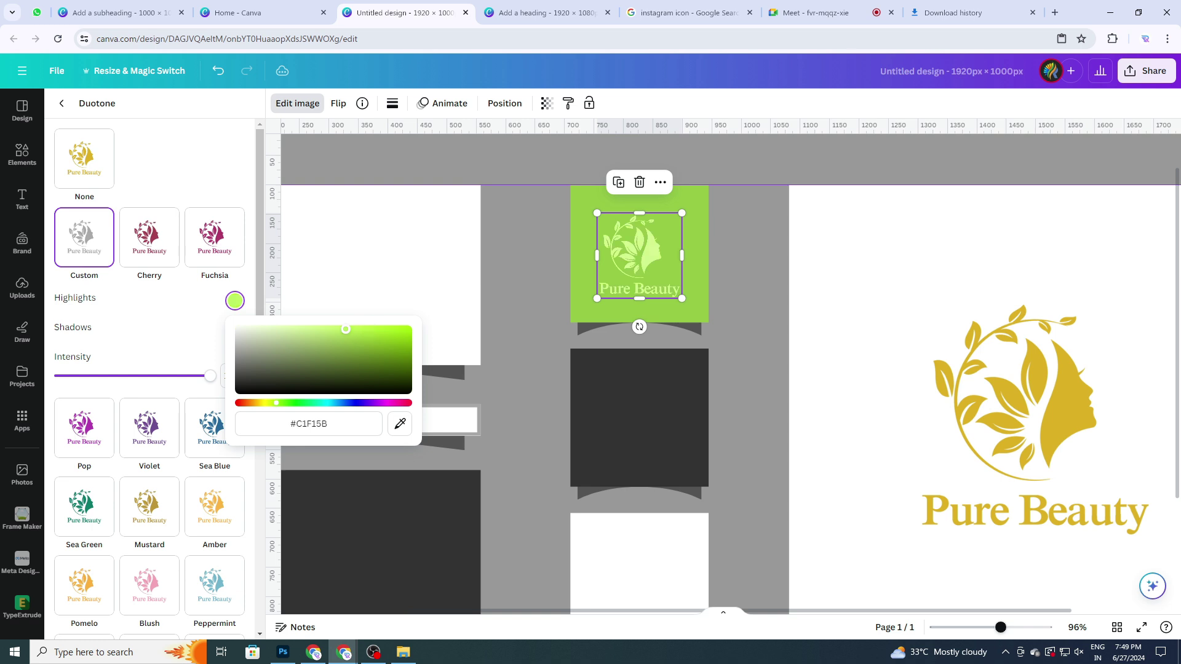
click(748, 309)
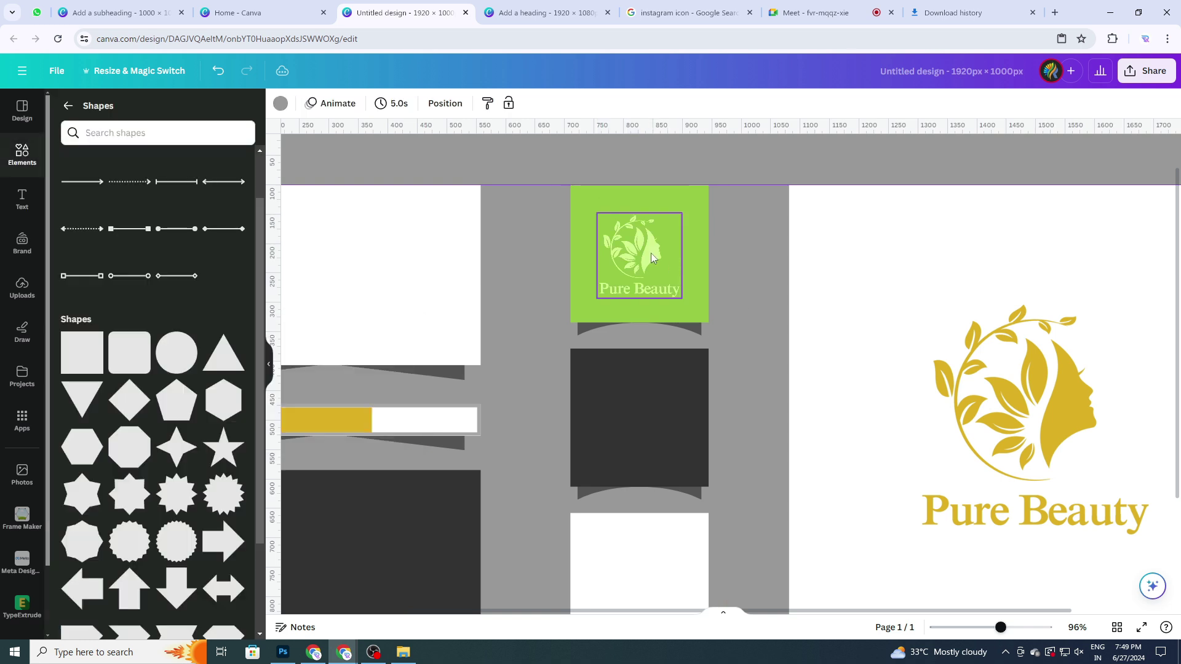
Nudge the light green logo so that it sits centred in the green square.
drag(650, 253, 656, 254)
click(735, 319)
ctrl+scroll(736, 320, down, 2)
drag(660, 269, 664, 271)
click(744, 326)
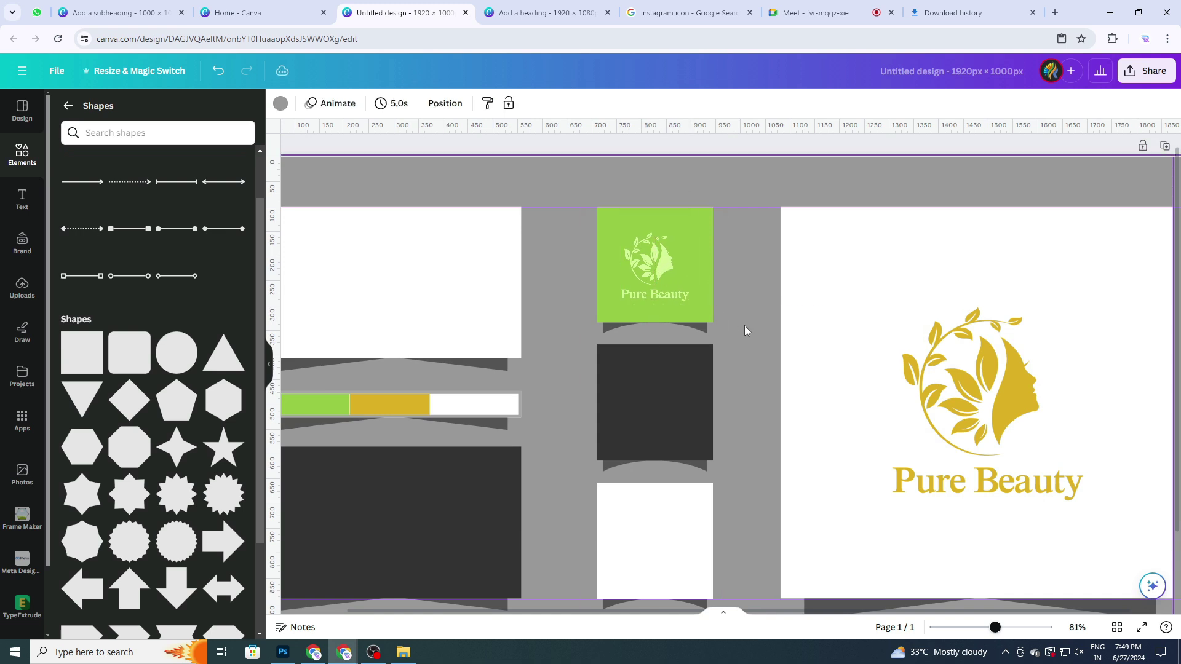
ctrl+scroll(744, 326, down, 2)
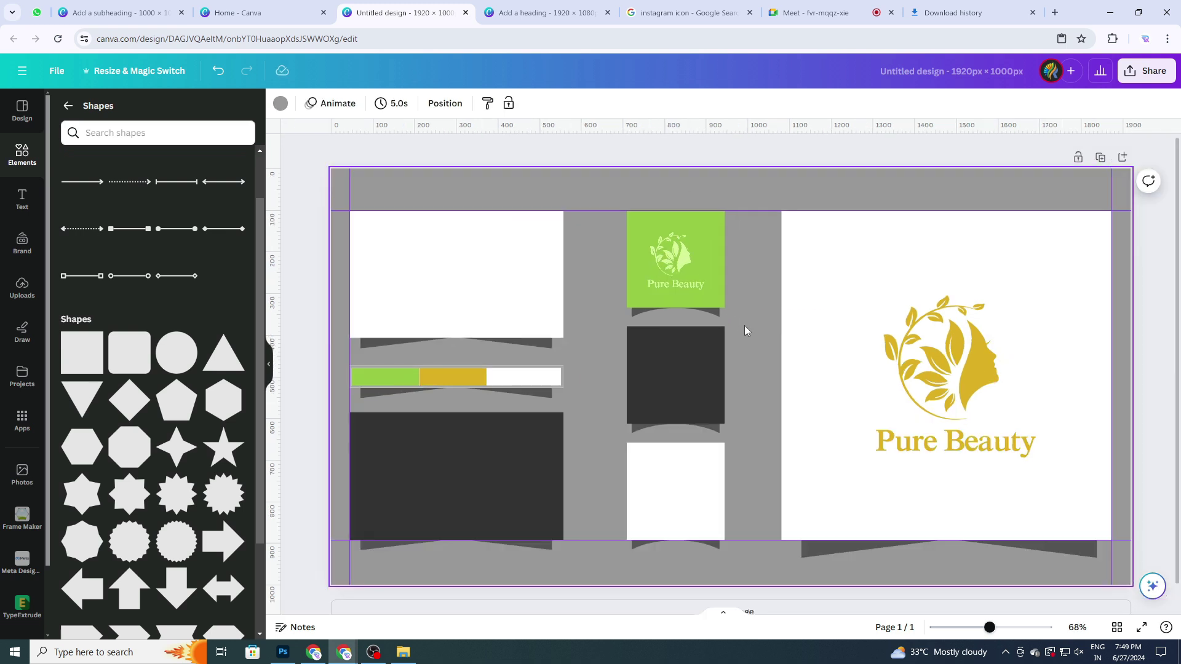
Duplicate the light green logo and place the copy in the dark square below the green one.
click(956, 374)
click(699, 249)
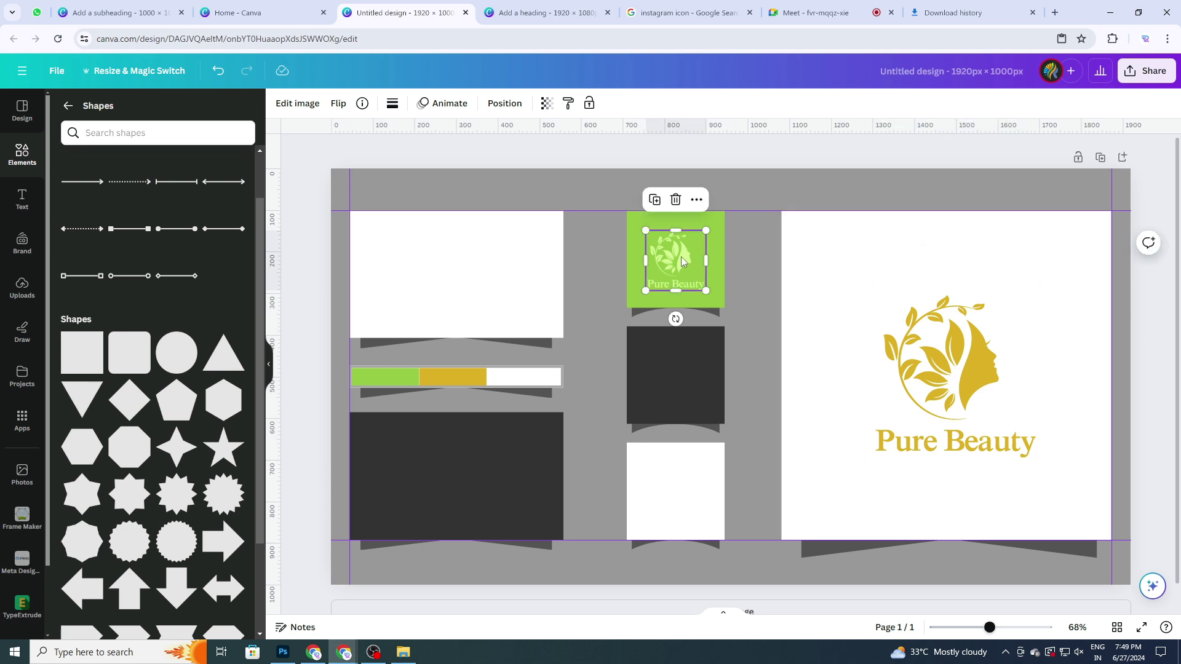
click(654, 200)
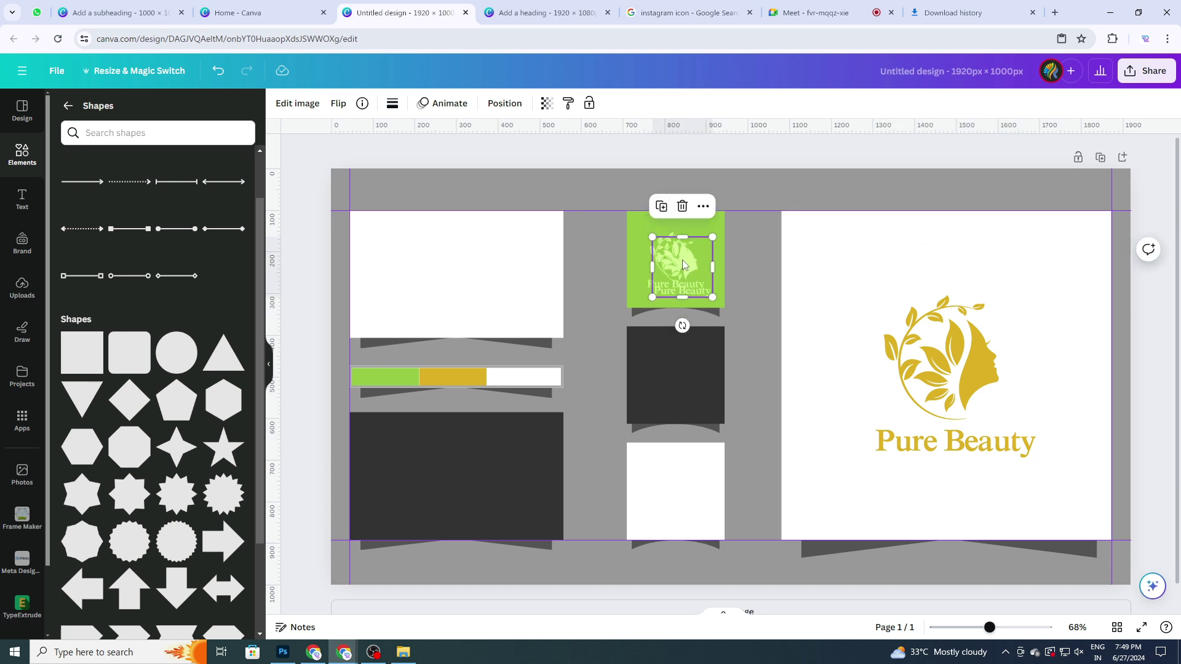
drag(681, 260, 637, 375)
scroll(806, 376, up, 3)
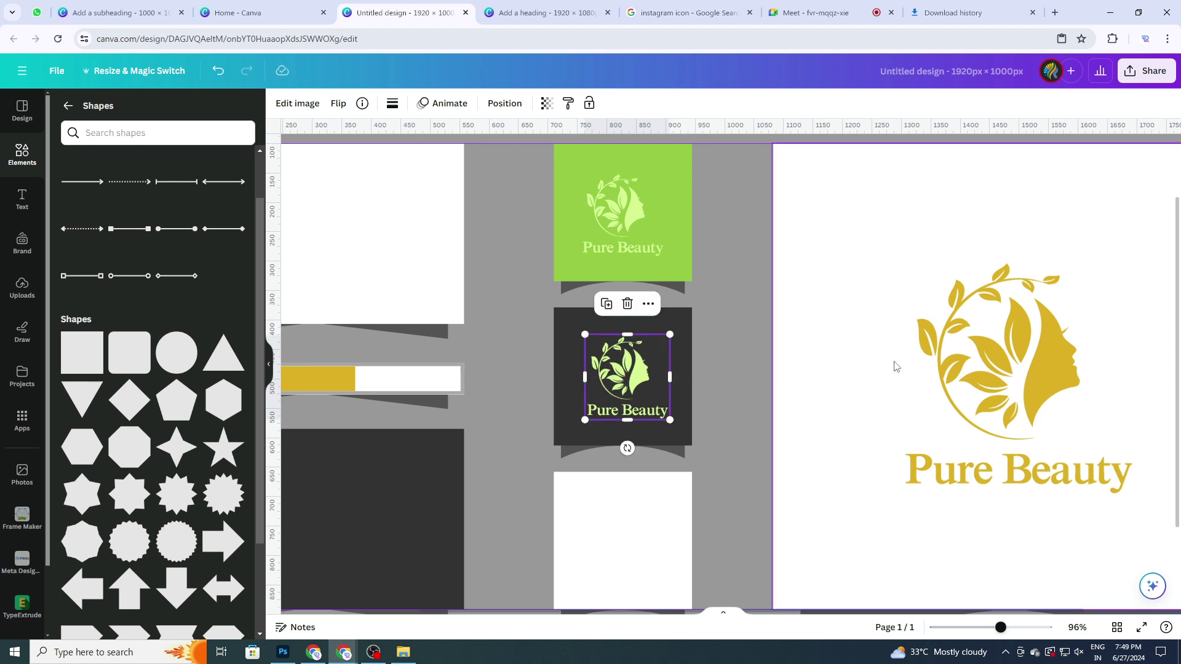
Recolour the dark square's logo gold by sampling #DDB01E from the large logo for its Duotone shadows and highlights.
click(300, 107)
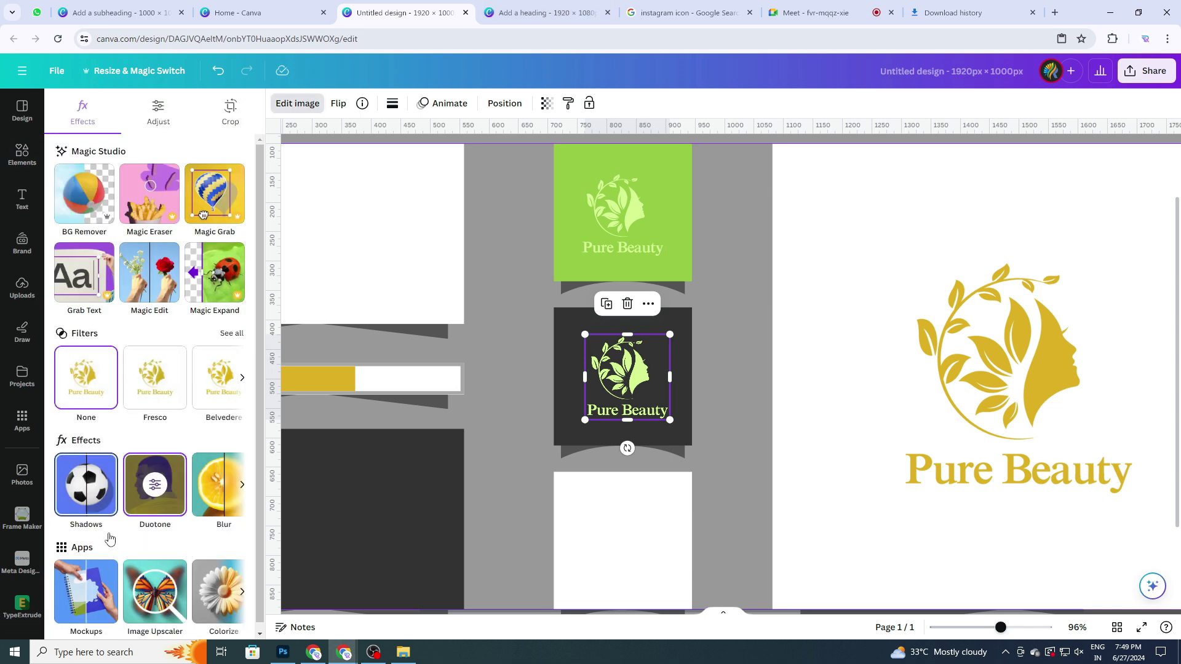
click(161, 511)
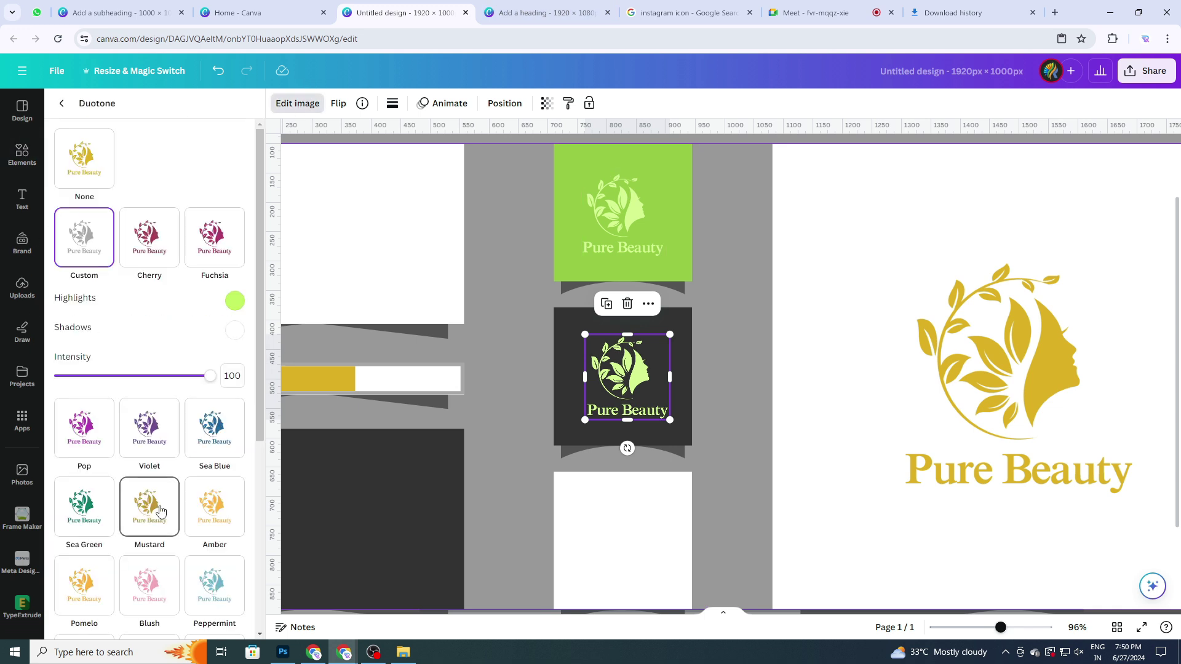
click(235, 331)
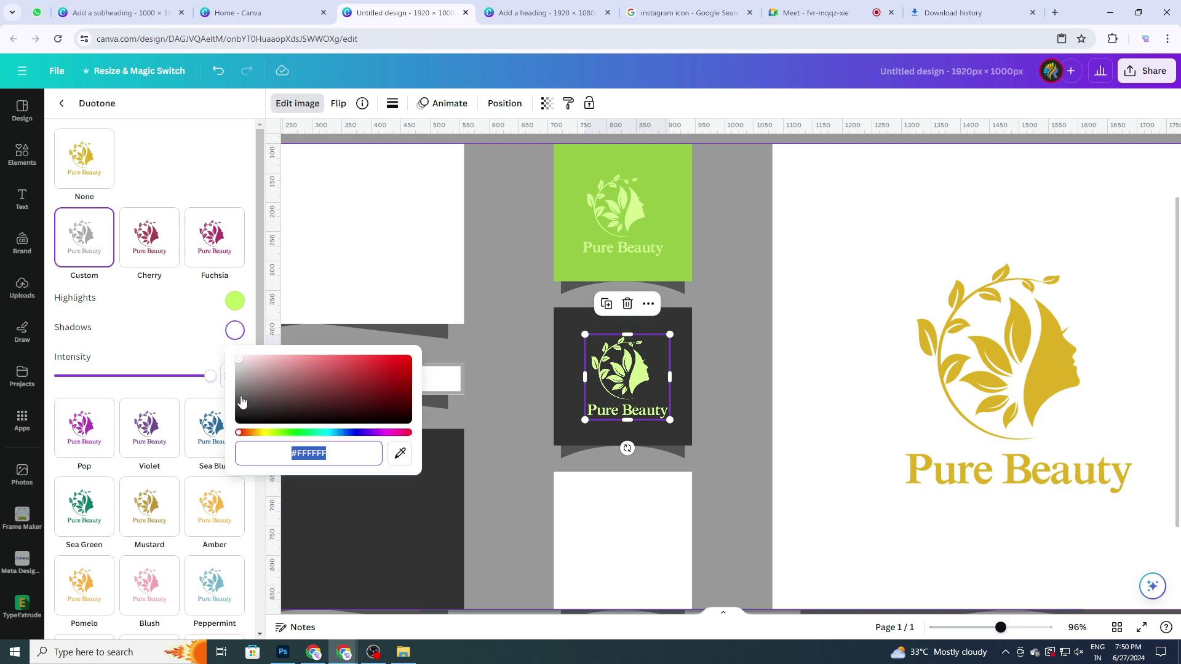
click(401, 455)
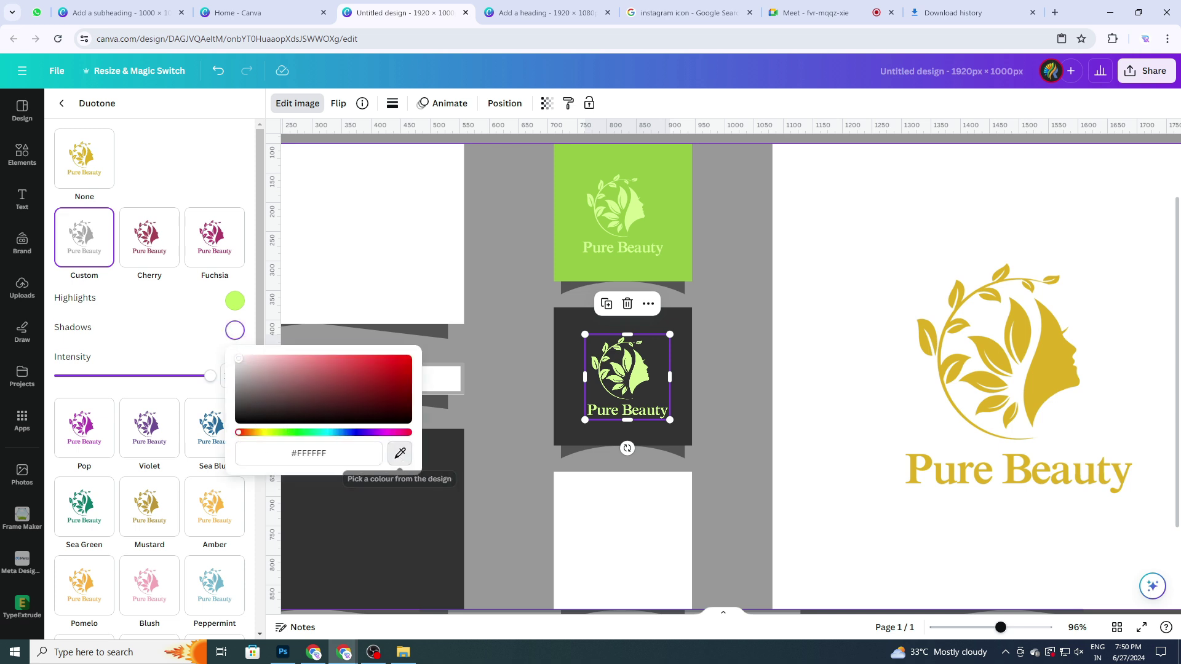
click(1053, 366)
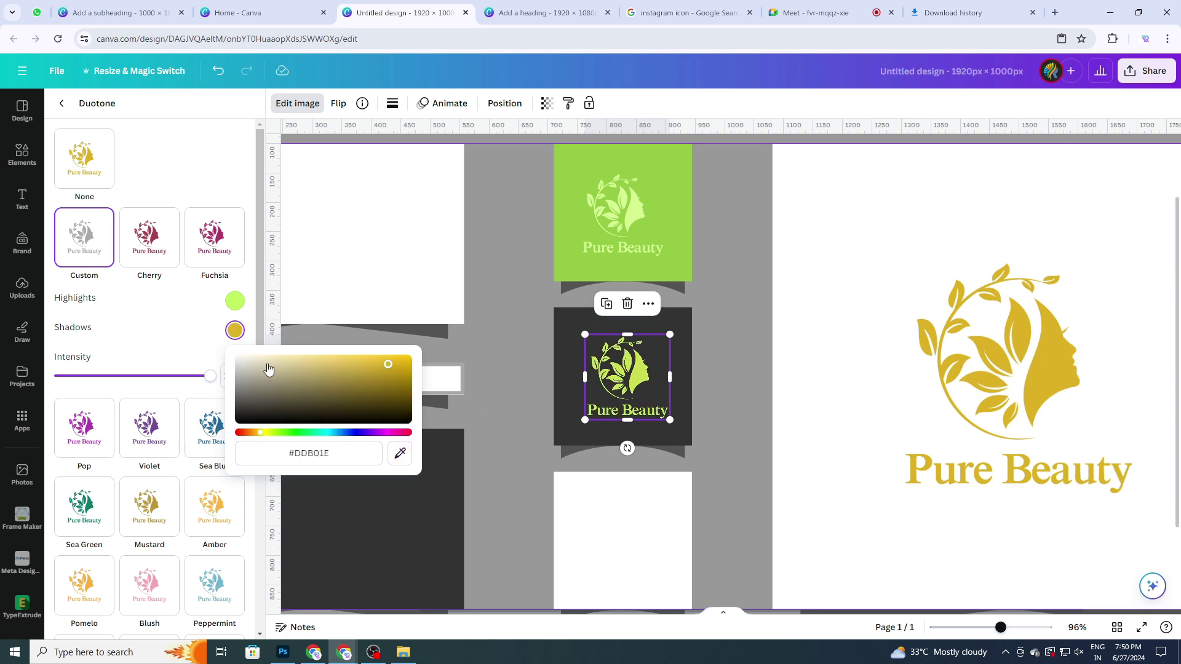
click(234, 301)
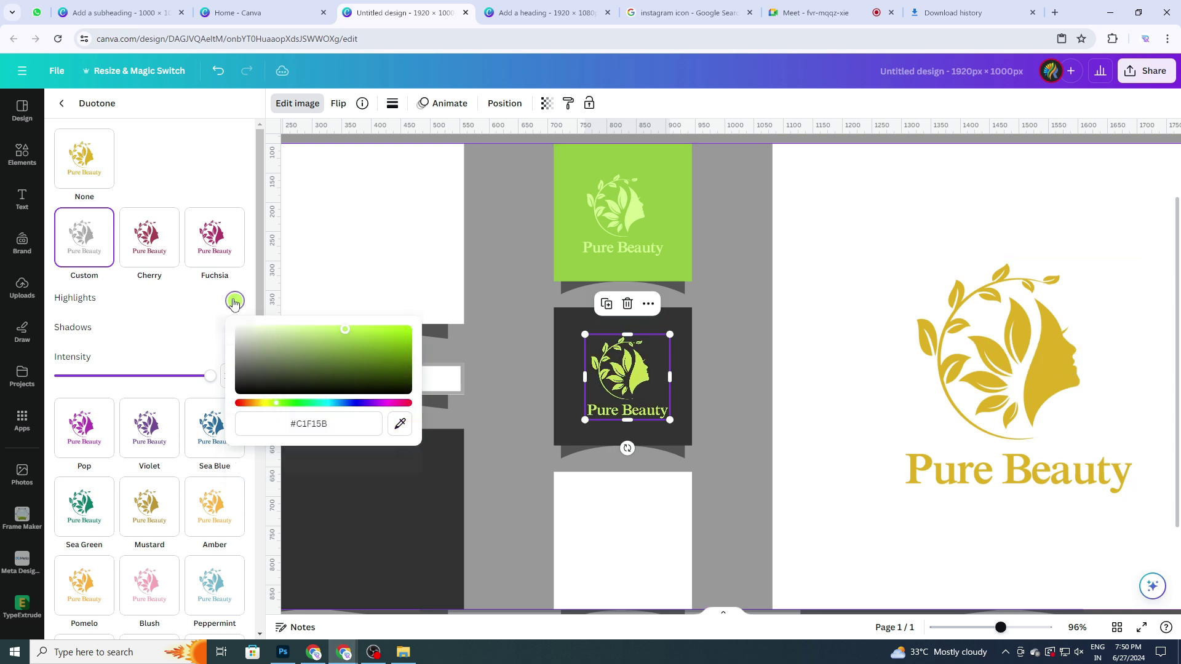
click(400, 422)
click(1049, 380)
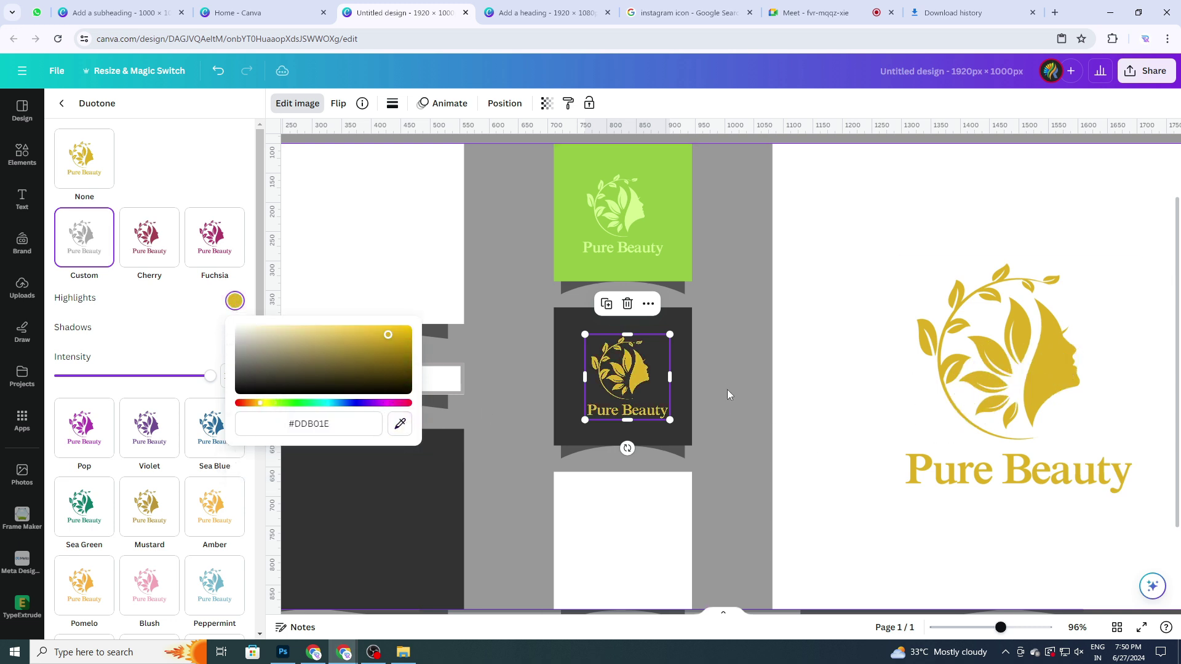
Duplicate the gold logo from the dark square and place the copy in the white square below it.
click(729, 388)
scroll(729, 383, down, 2)
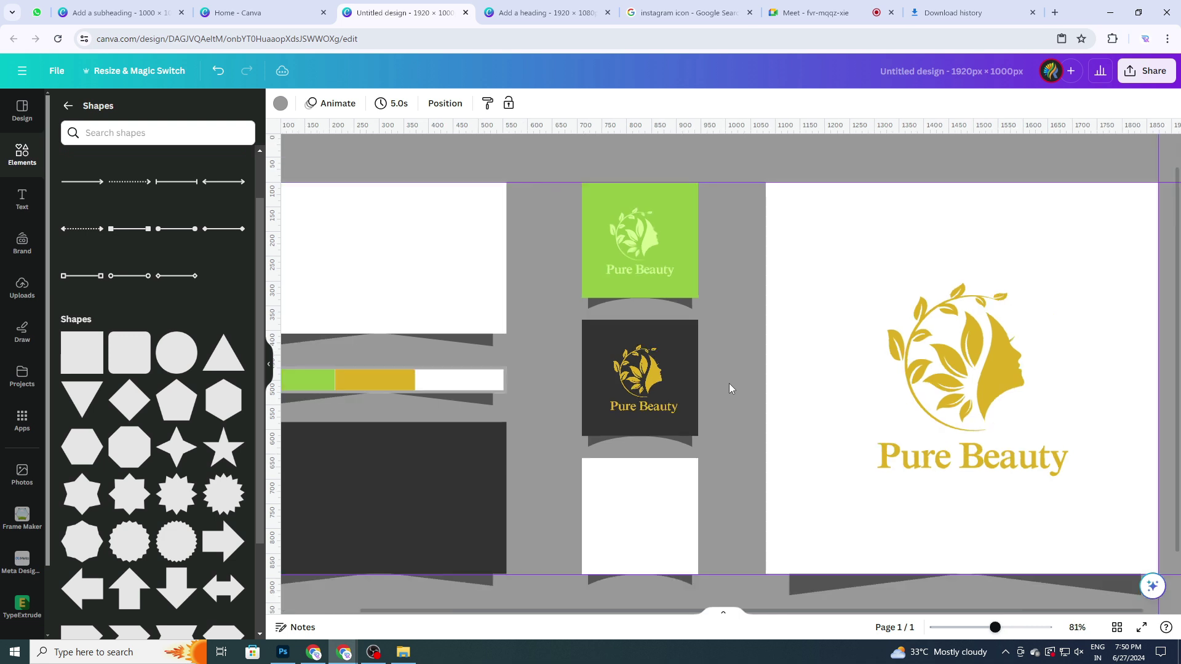
click(659, 381)
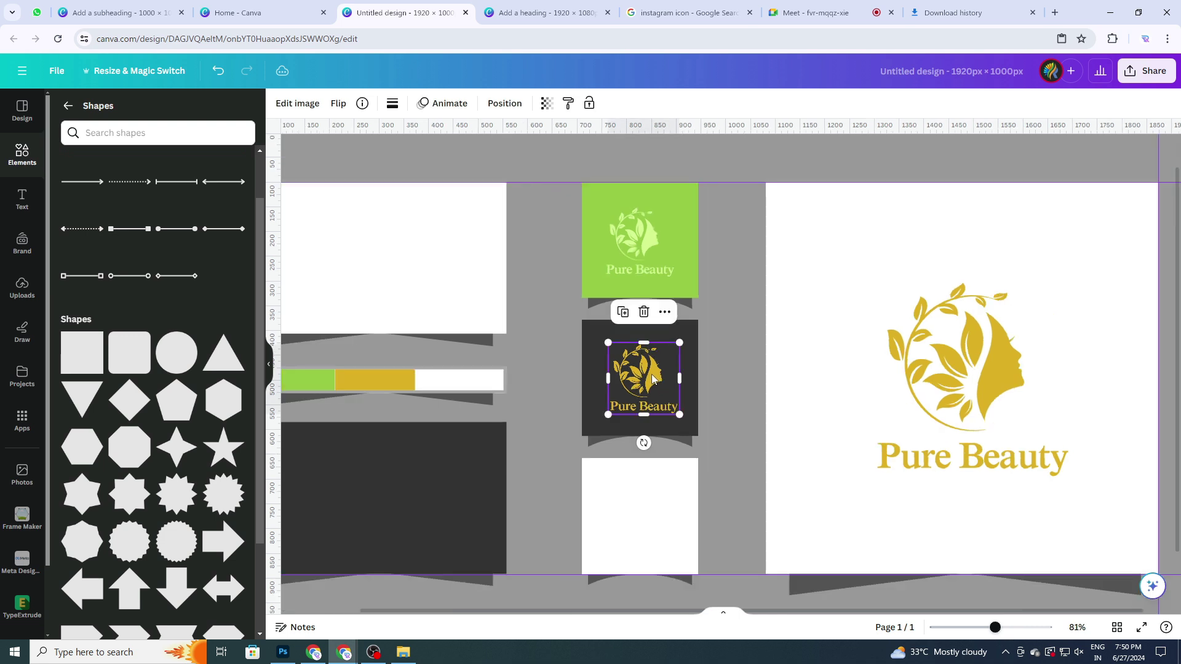
drag(653, 379, 653, 517)
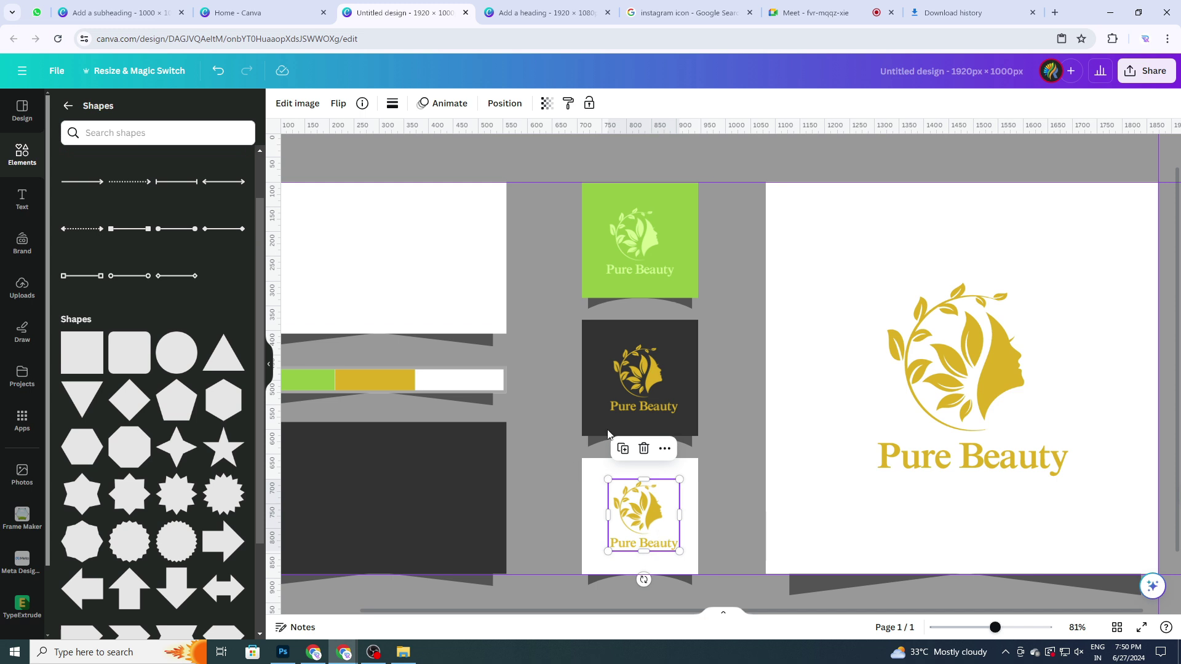
Recolour the white square's logo green by sampling #94C83F from the green square for its Duotone shadows and highlights.
click(300, 108)
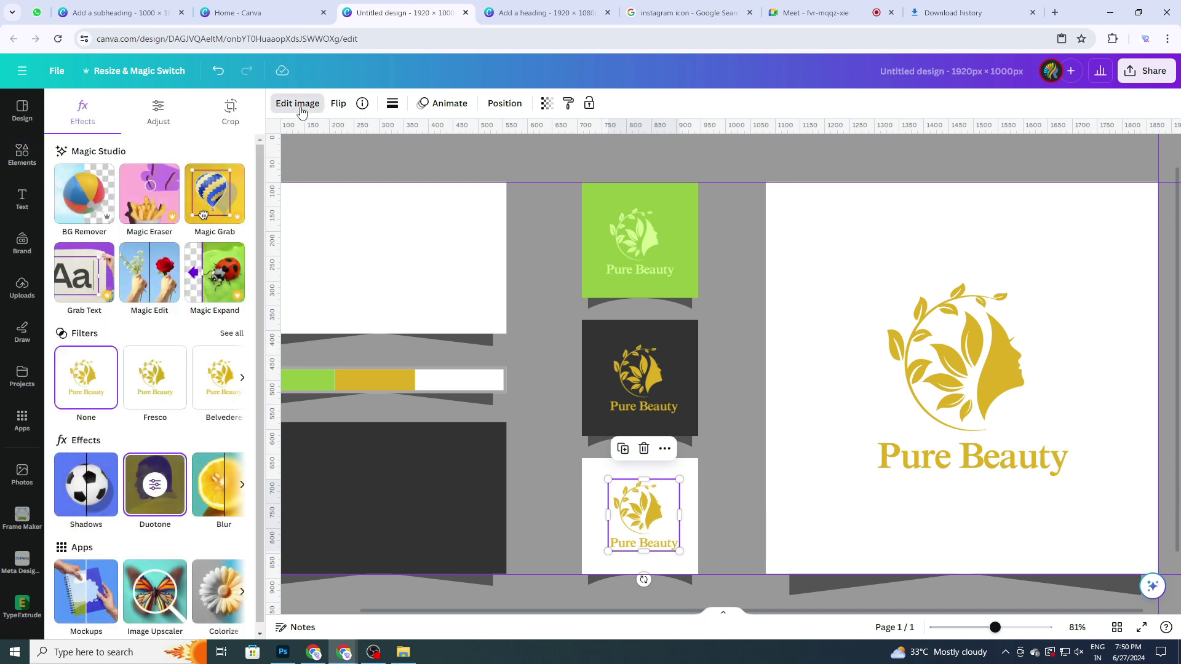
click(156, 492)
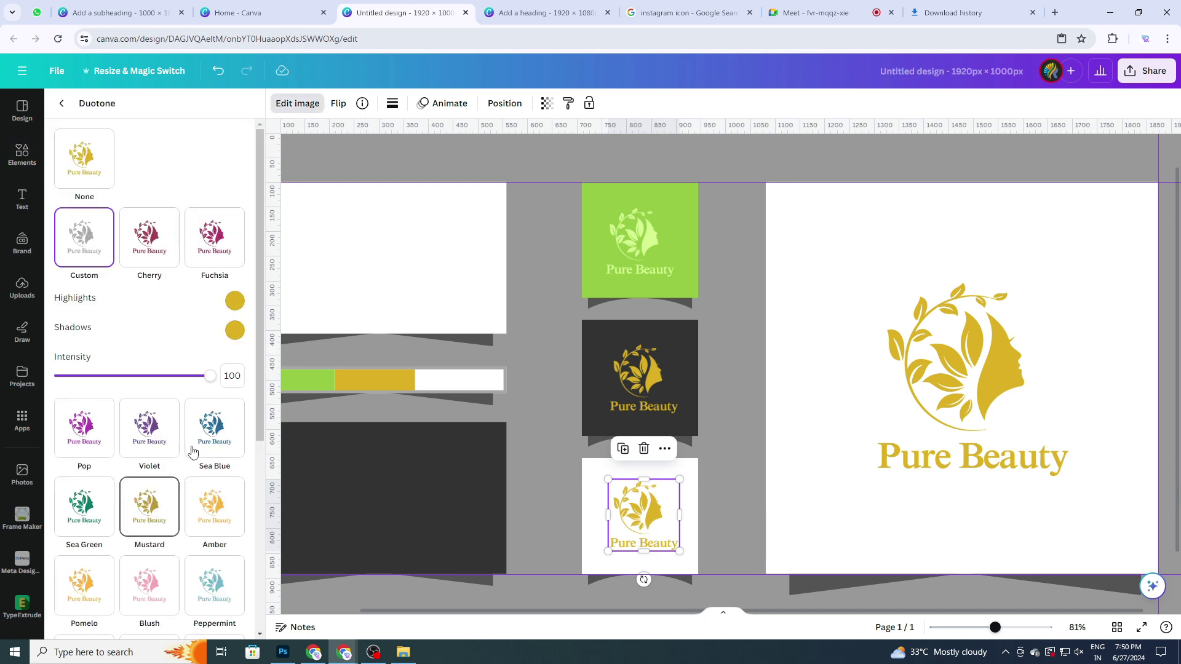
click(234, 331)
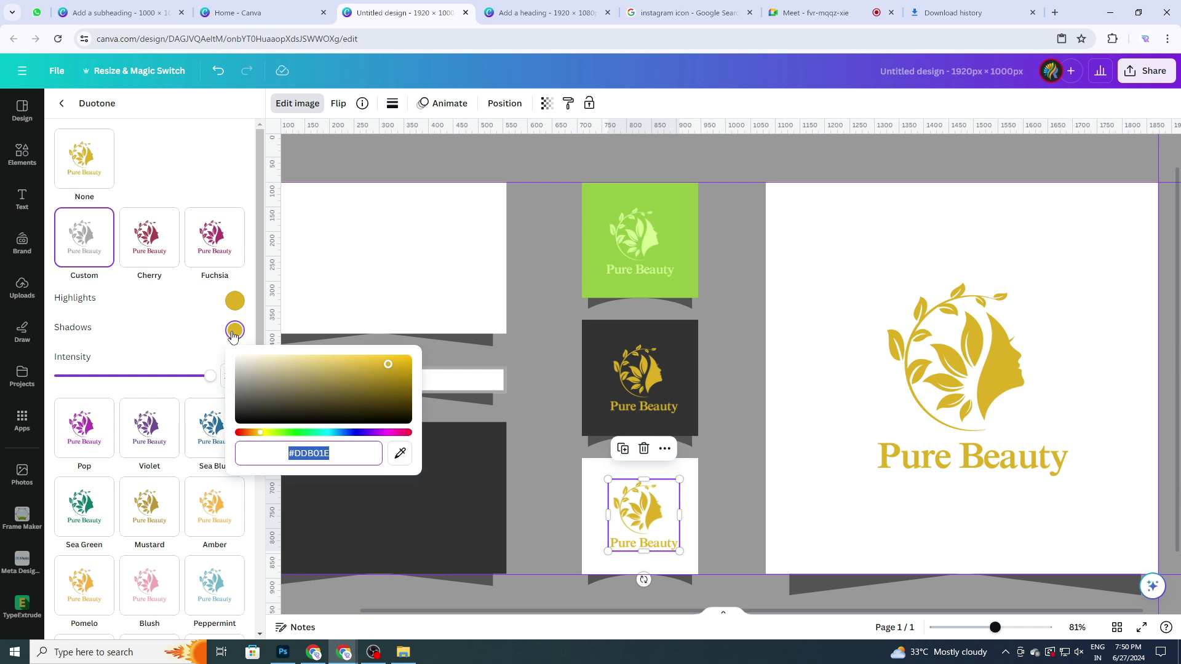
click(400, 455)
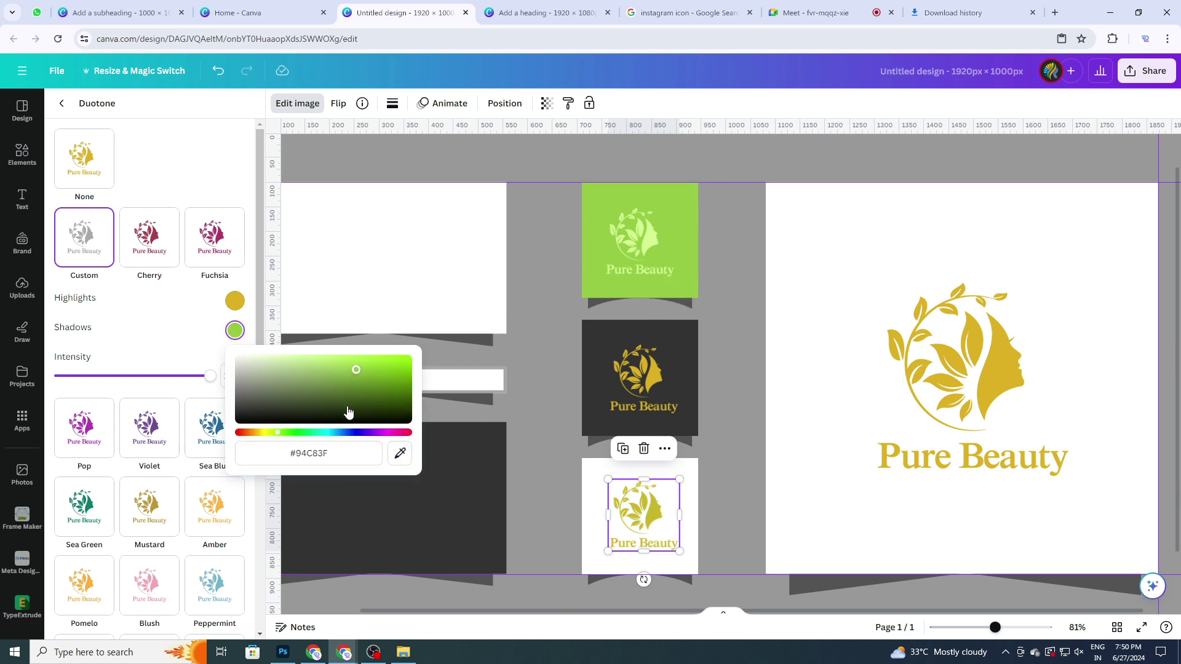
click(236, 302)
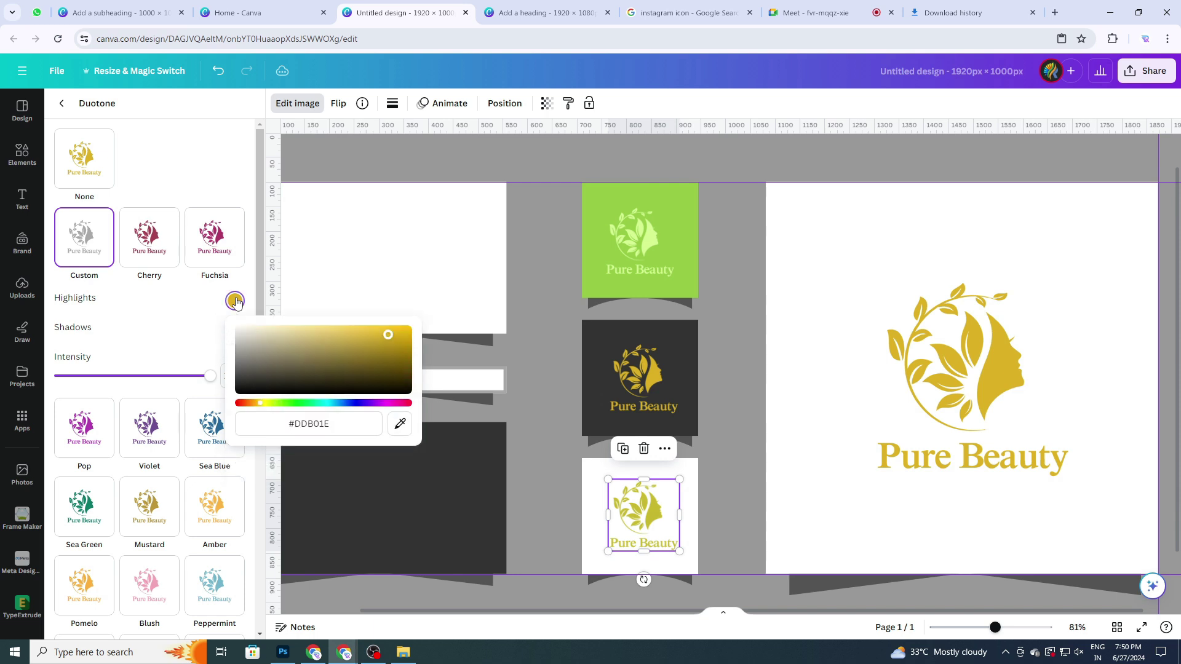
click(400, 423)
click(680, 199)
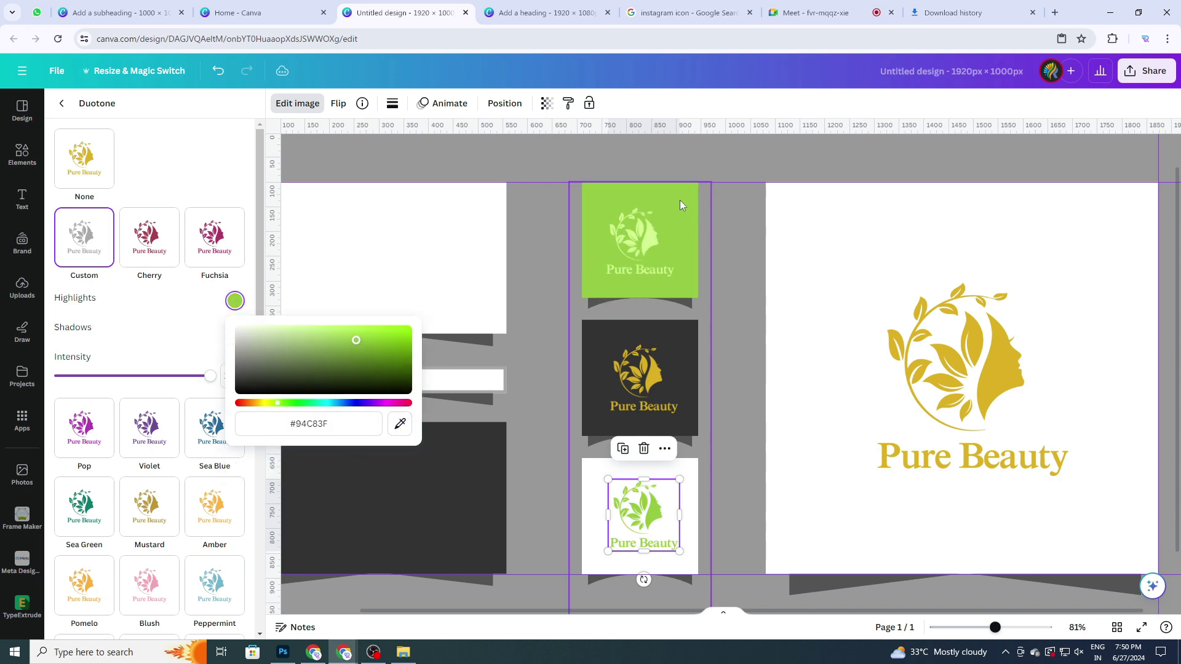
click(749, 438)
Nudge the green logo vertically so that it sits centred in the white square.
scroll(663, 455, down, 1)
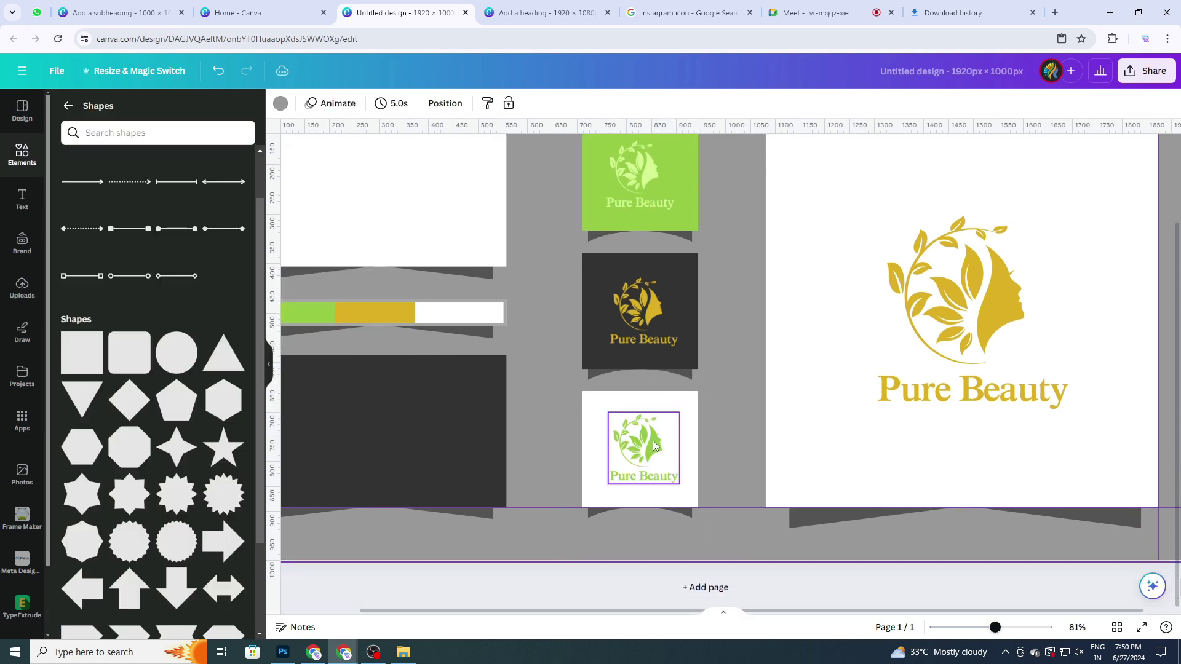
drag(653, 444, 653, 449)
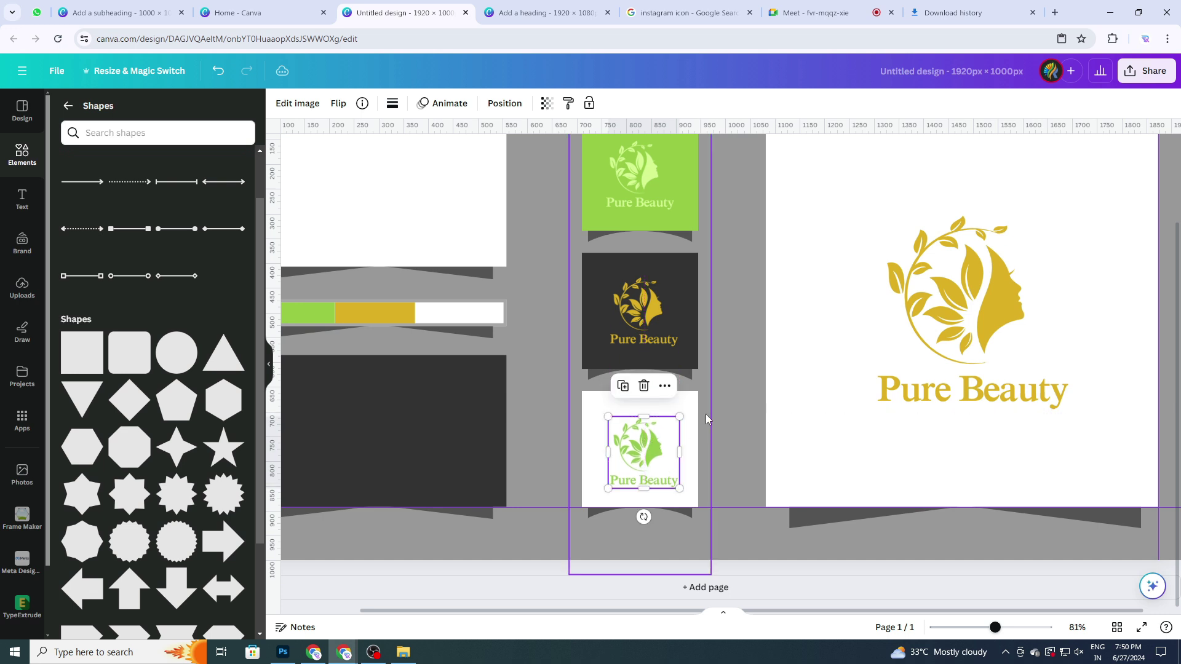
click(722, 408)
scroll(722, 407, down, 2)
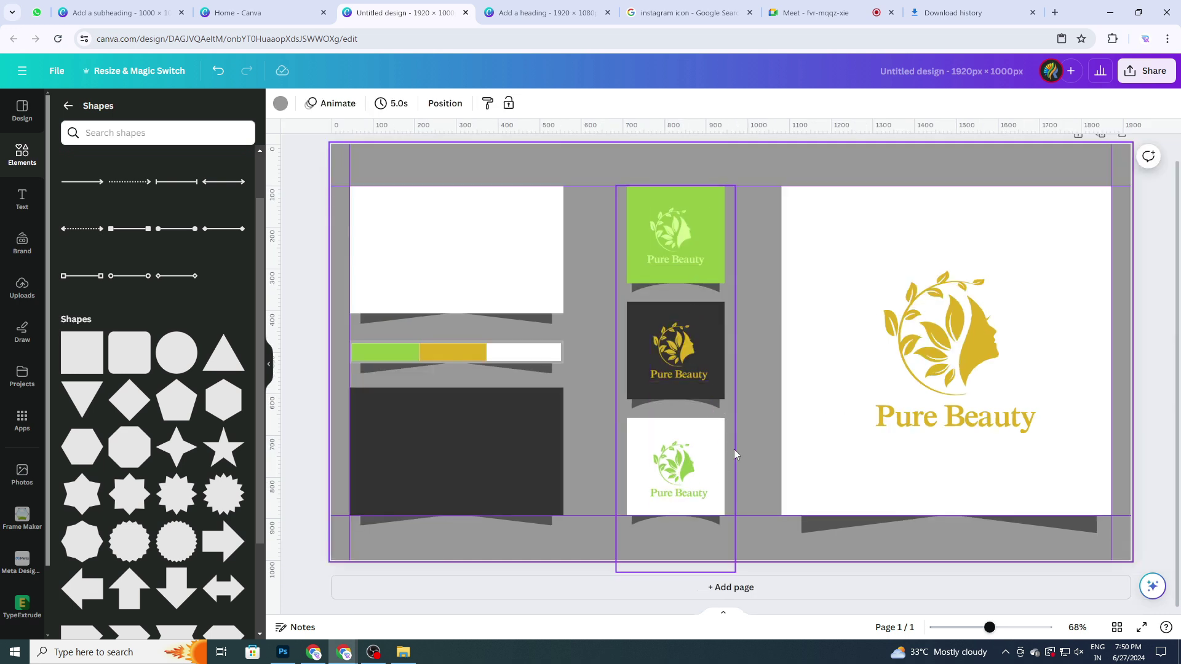
drag(675, 469, 676, 464)
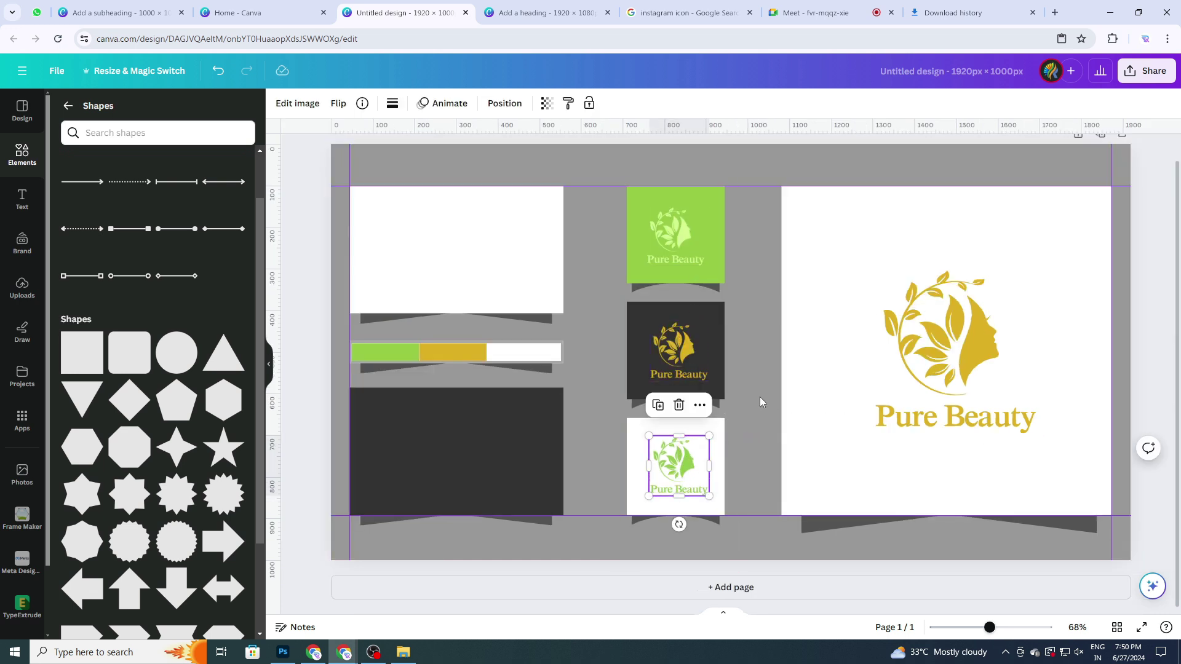
click(760, 401)
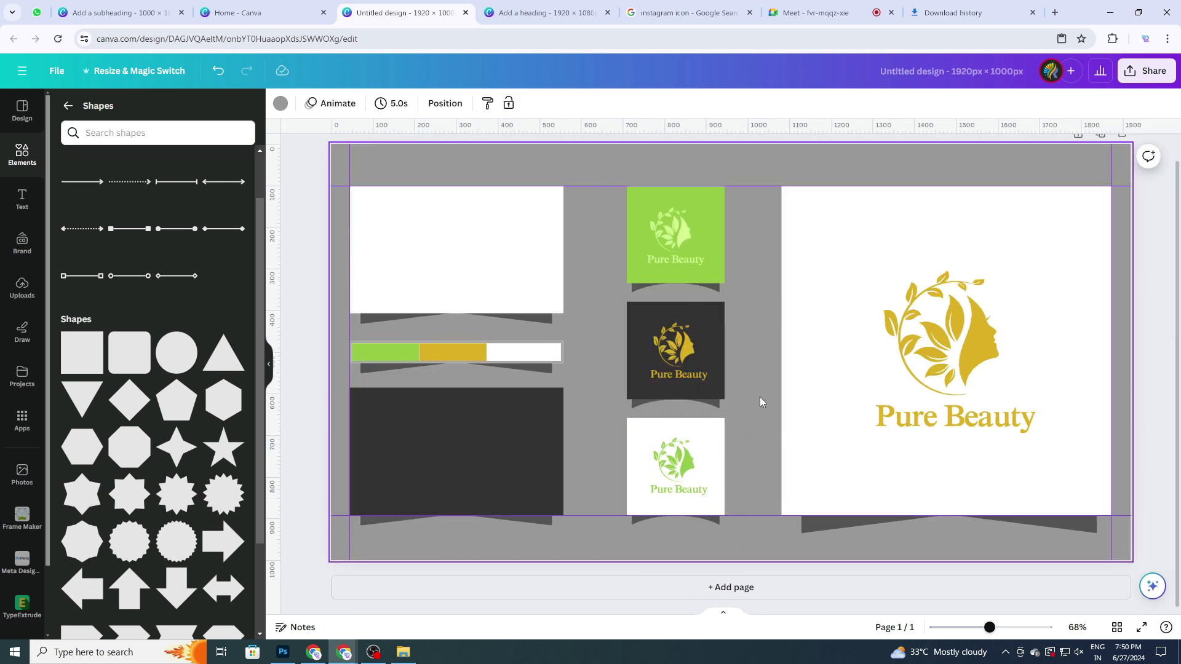
Duplicate the white square's green logo and place the copy in the lower-left area of the large white card.
click(688, 474)
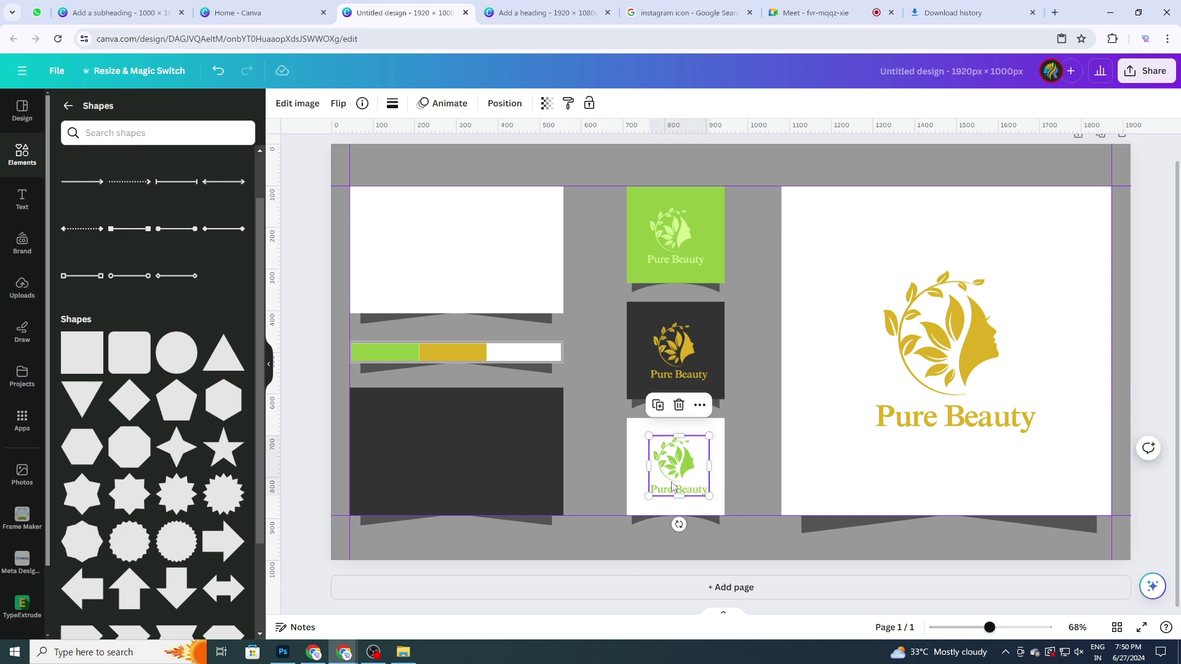
click(657, 405)
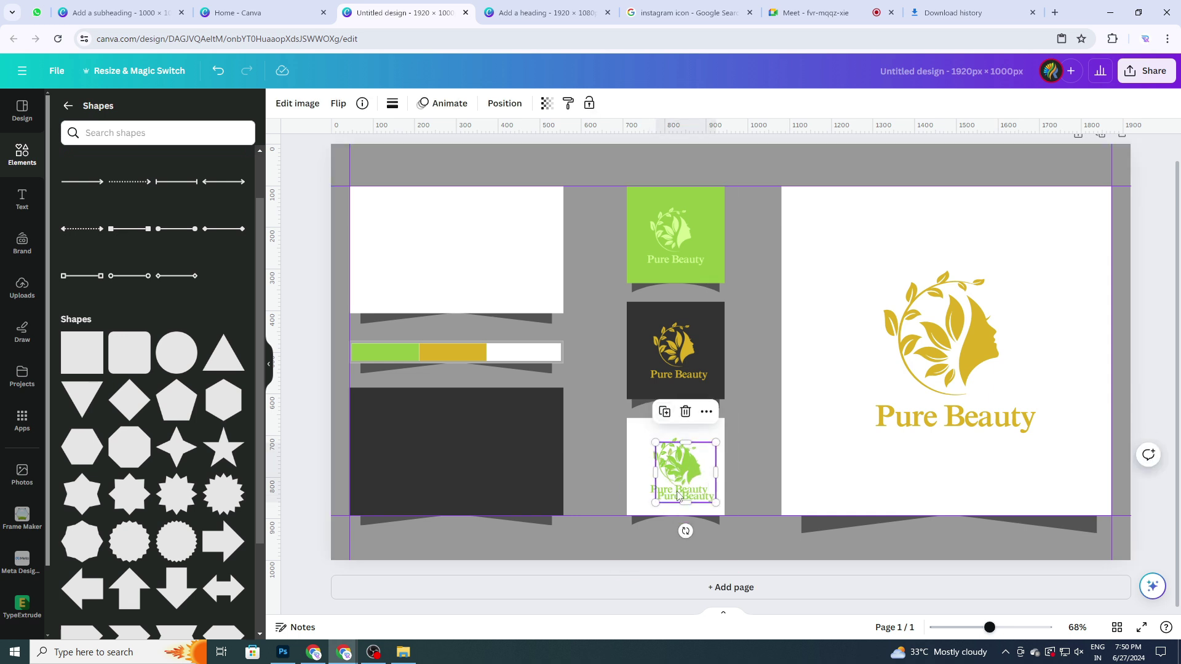
drag(686, 471, 401, 272)
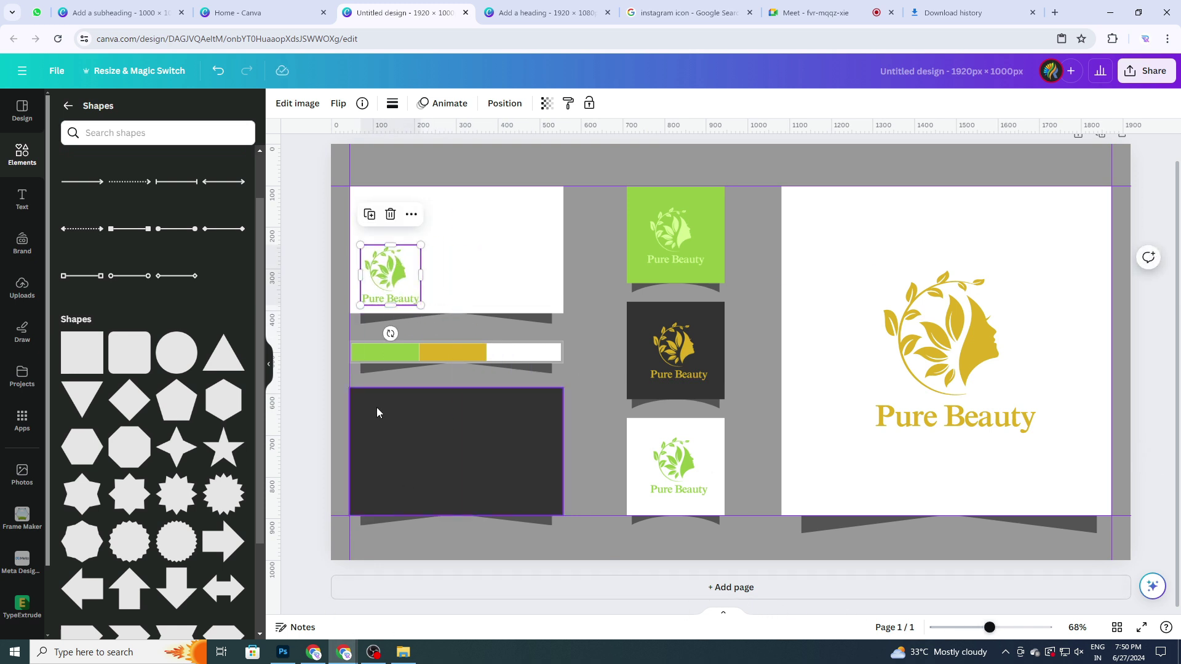
Crop the Pure Beauty wordmark off the card's logo copy and enlarge the remaining emblem to about 300 px wide.
ctrl+scroll(374, 401, up, 2)
scroll(375, 401, up, 1)
ctrl+scroll(412, 396, up, 1)
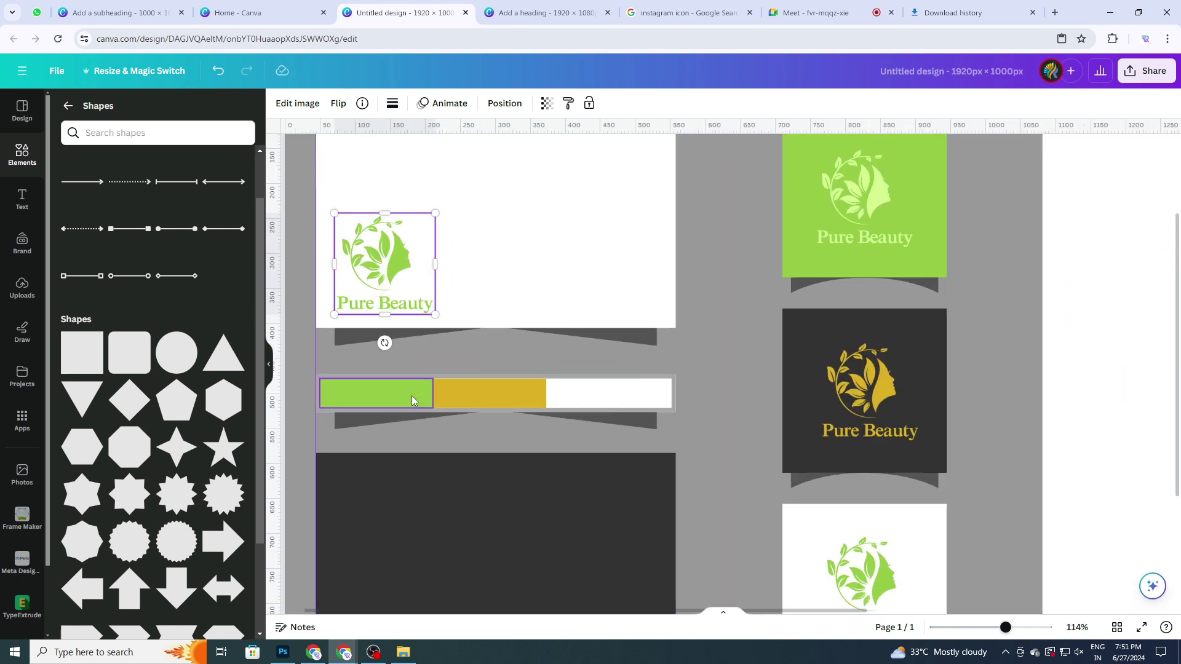
drag(1005, 627, 1004, 629)
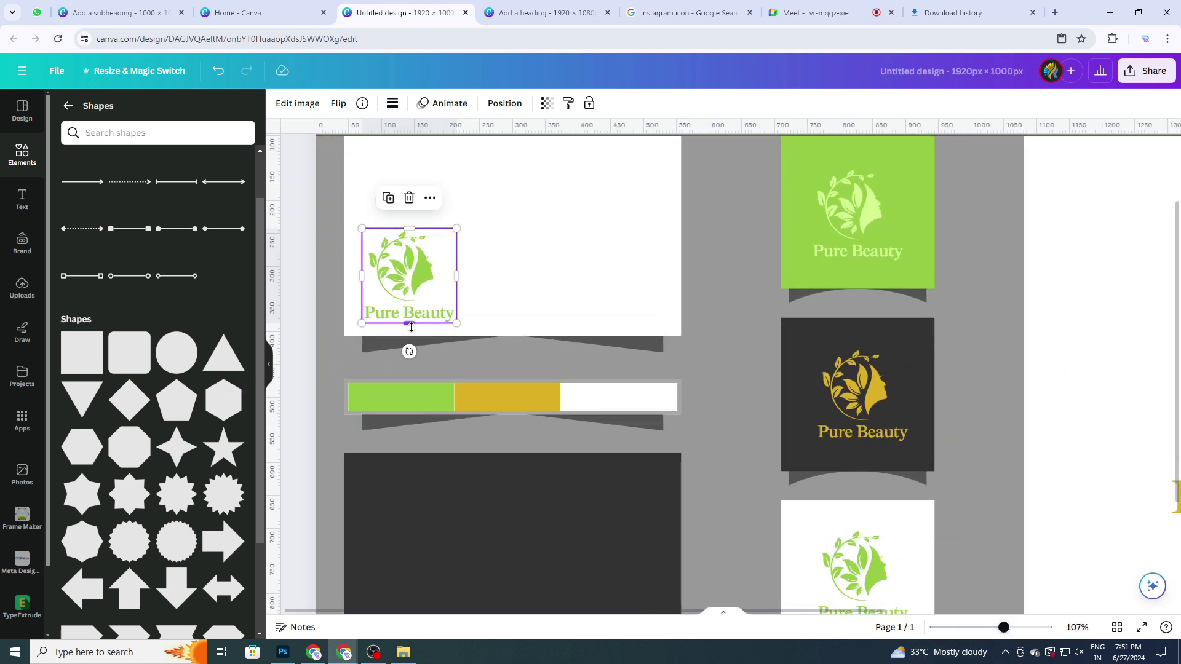
drag(411, 325, 408, 301)
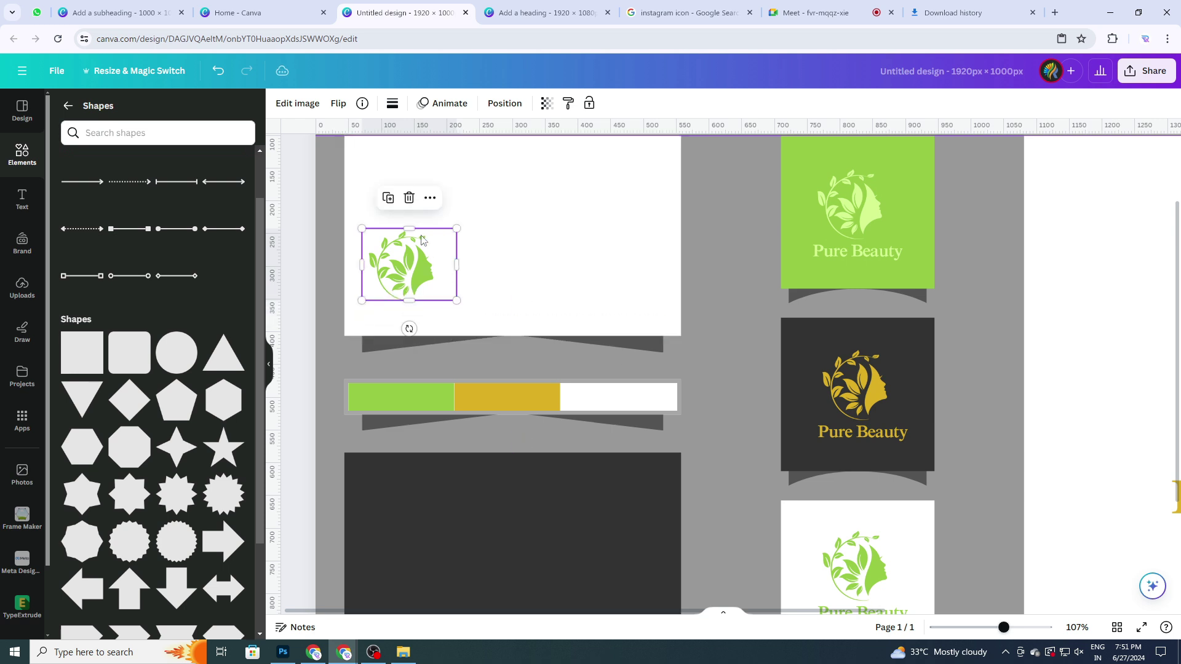
drag(415, 256, 540, 184)
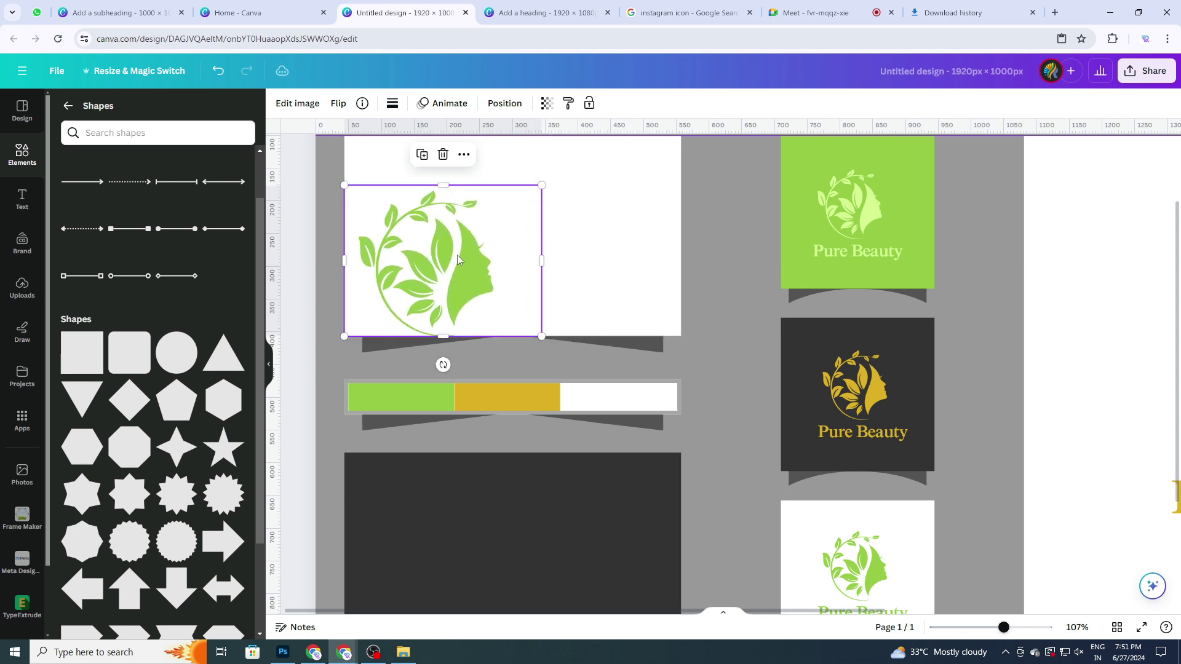
Shift the emblem past the white card's left edge and crop its left, bottom and right sides to fit the card.
drag(456, 255, 422, 264)
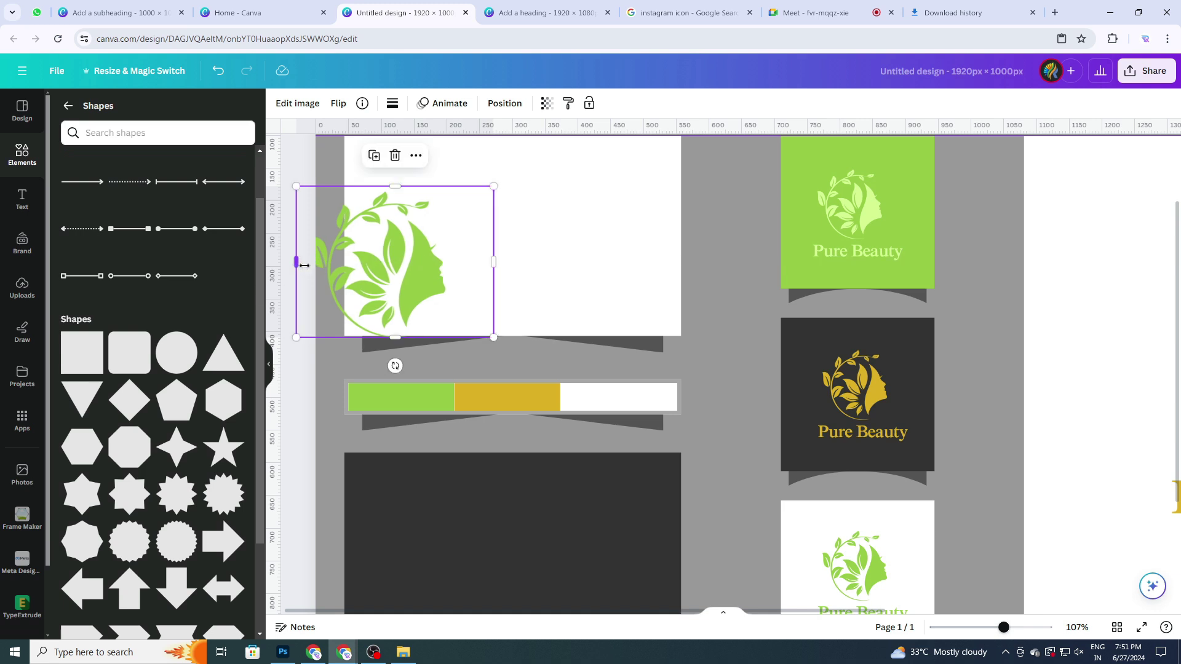
drag(303, 264, 349, 264)
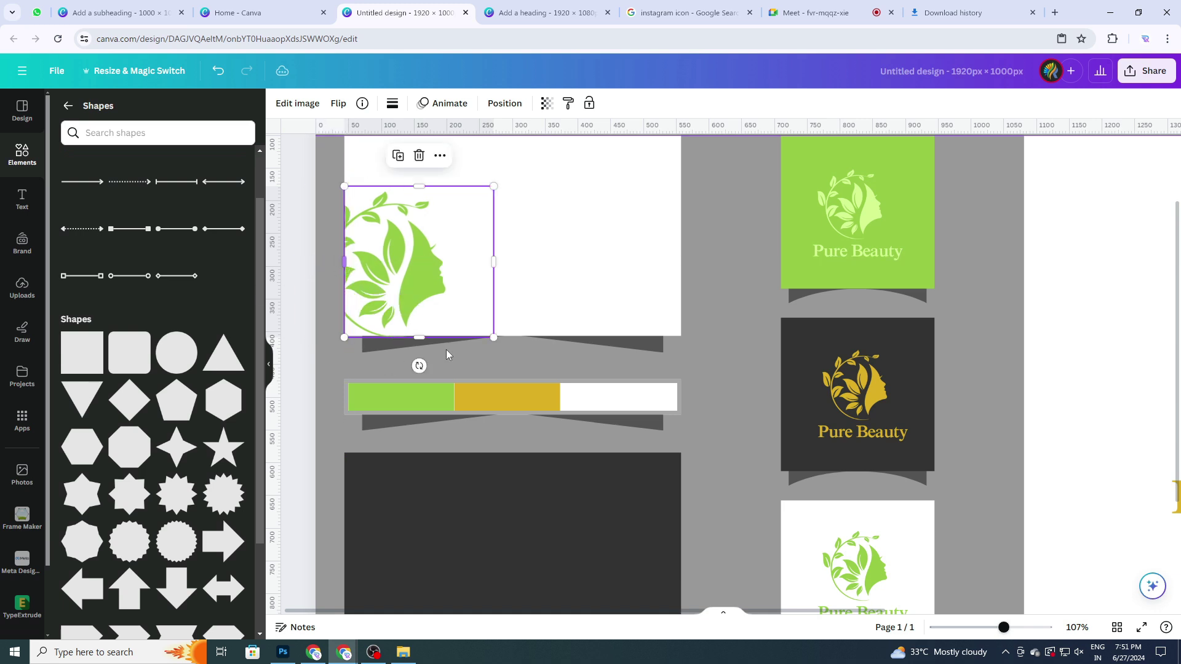
drag(416, 332, 420, 301)
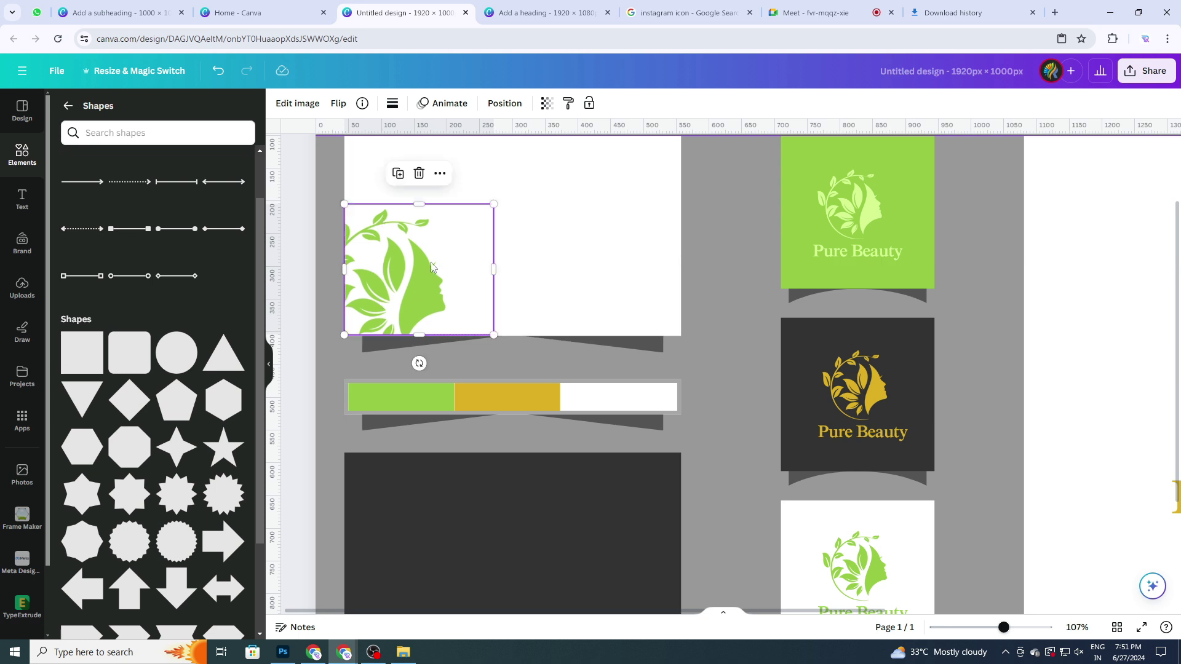
drag(492, 253, 456, 267)
Resize the cropped emblem to about 200 px wide and align it flush with the white card's lower-left corner.
drag(471, 186, 485, 164)
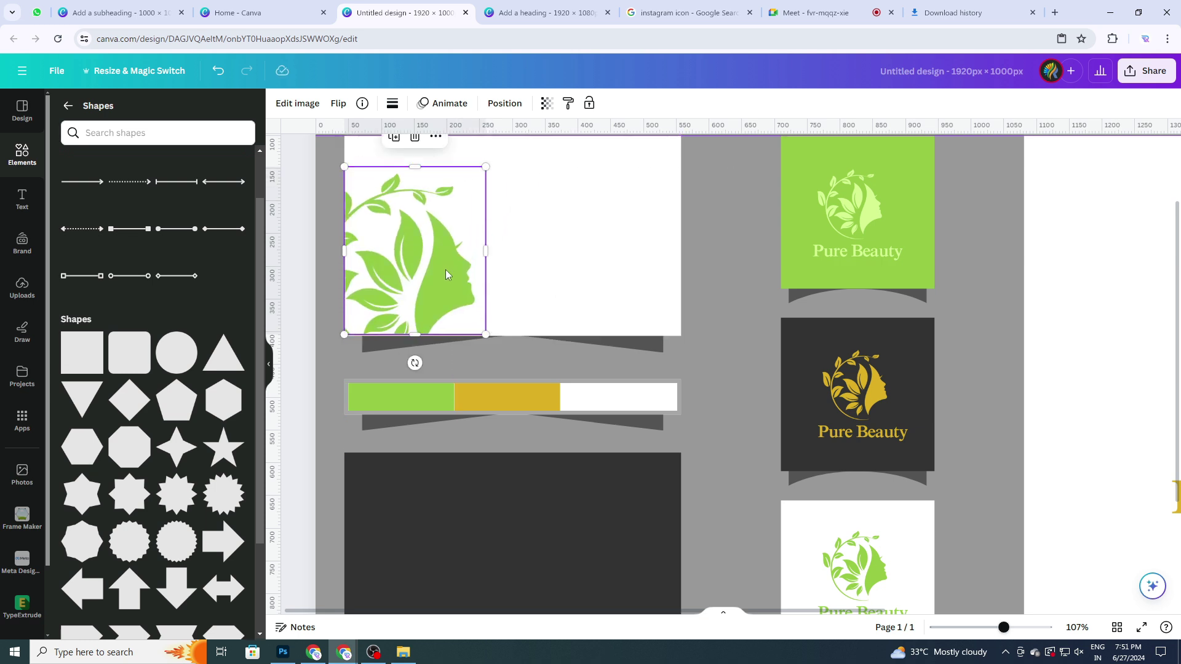
drag(445, 269, 442, 272)
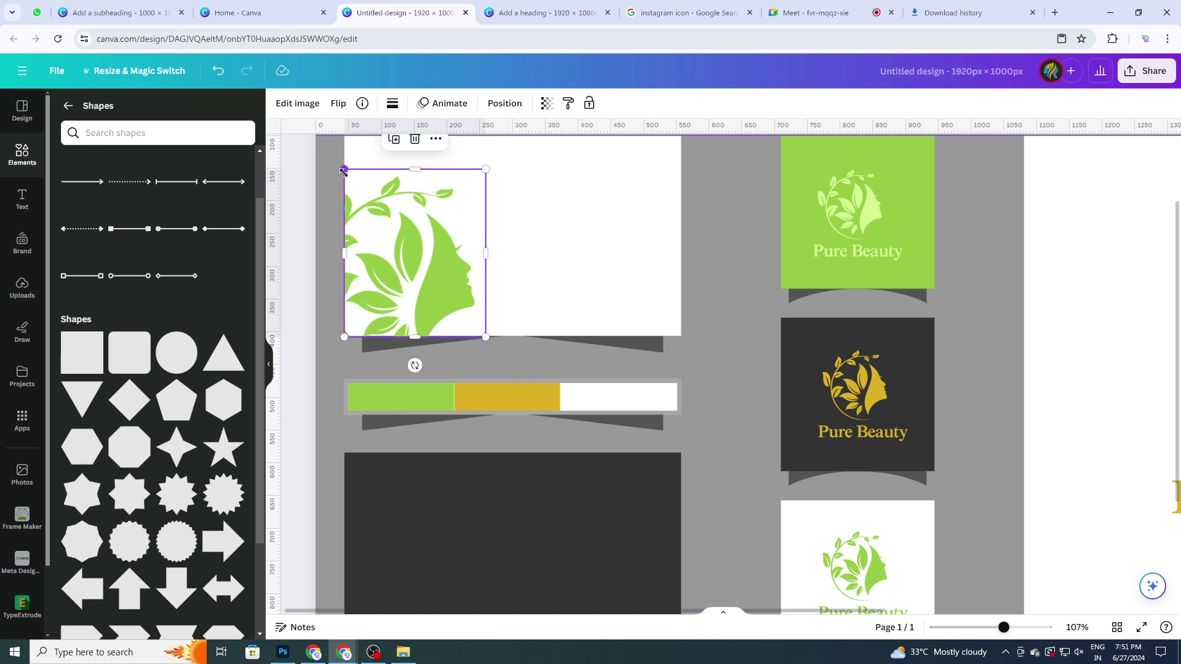
drag(348, 171, 352, 179)
drag(405, 246, 399, 246)
drag(411, 335, 413, 327)
drag(434, 279, 435, 286)
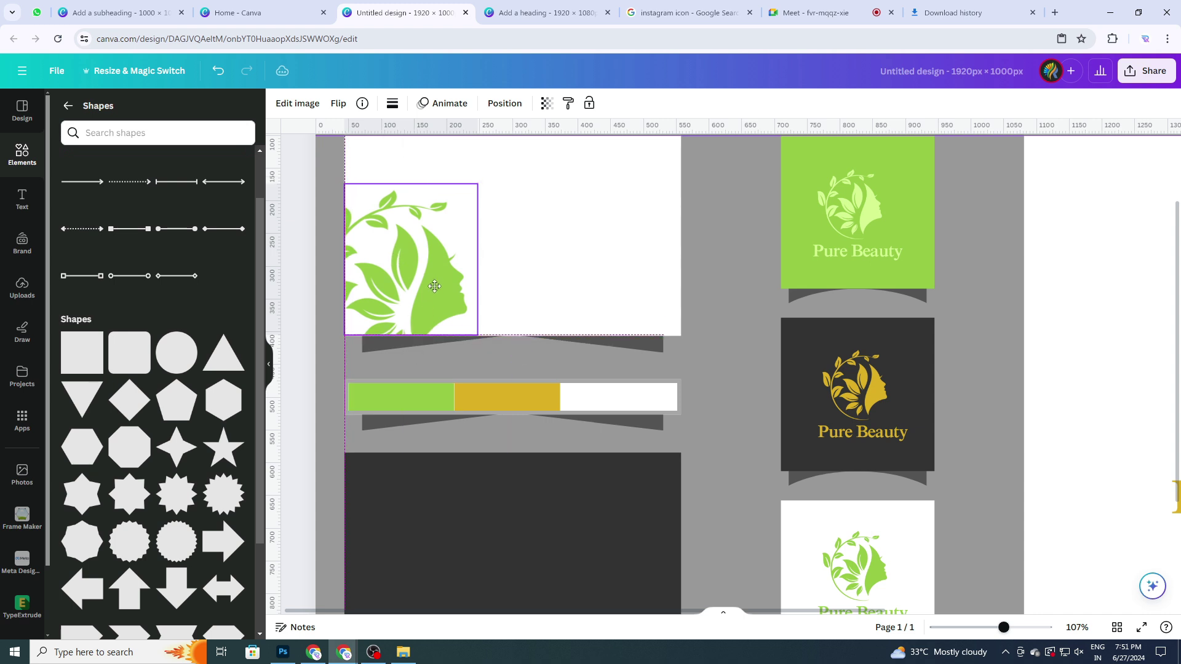
scroll(334, 363, up, 5)
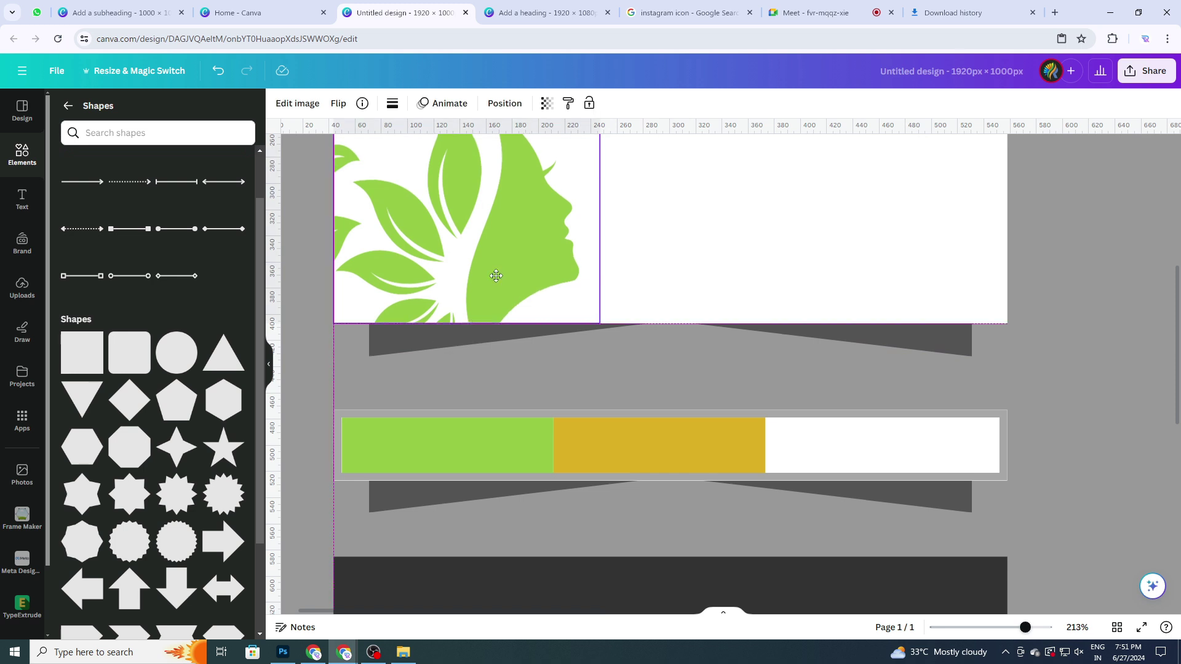
click(316, 308)
scroll(474, 324, up, 2)
scroll(506, 371, down, 2)
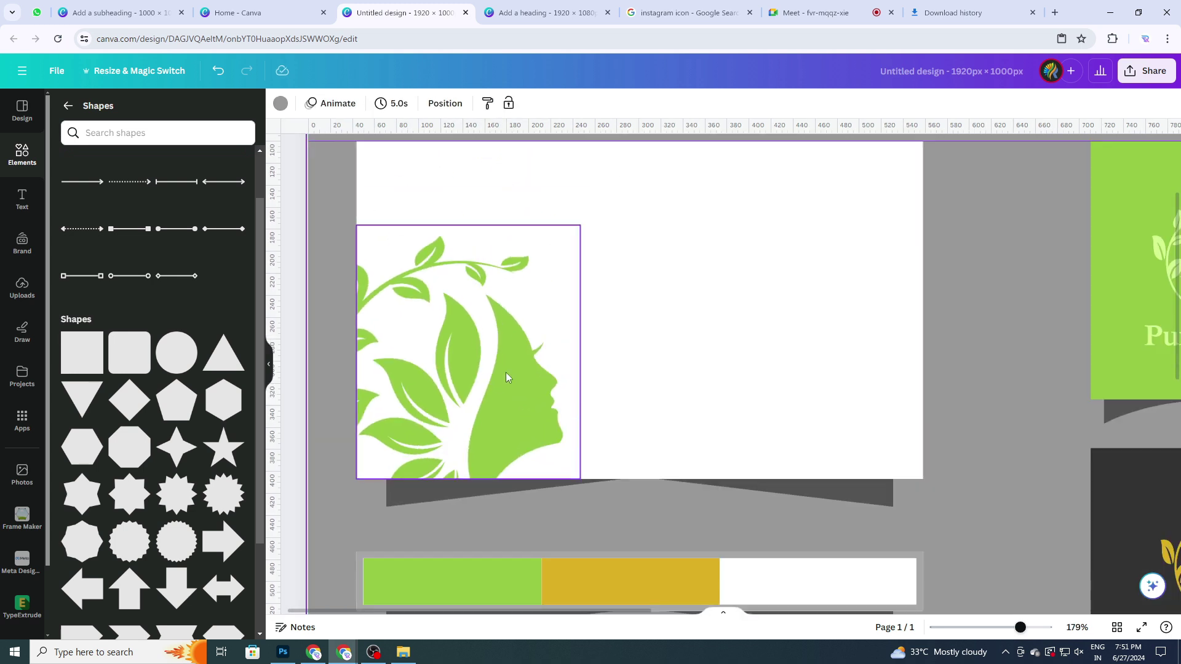
Set the transparency of the white card's cropped emblem to 60.
scroll(509, 391, down, 3)
click(463, 395)
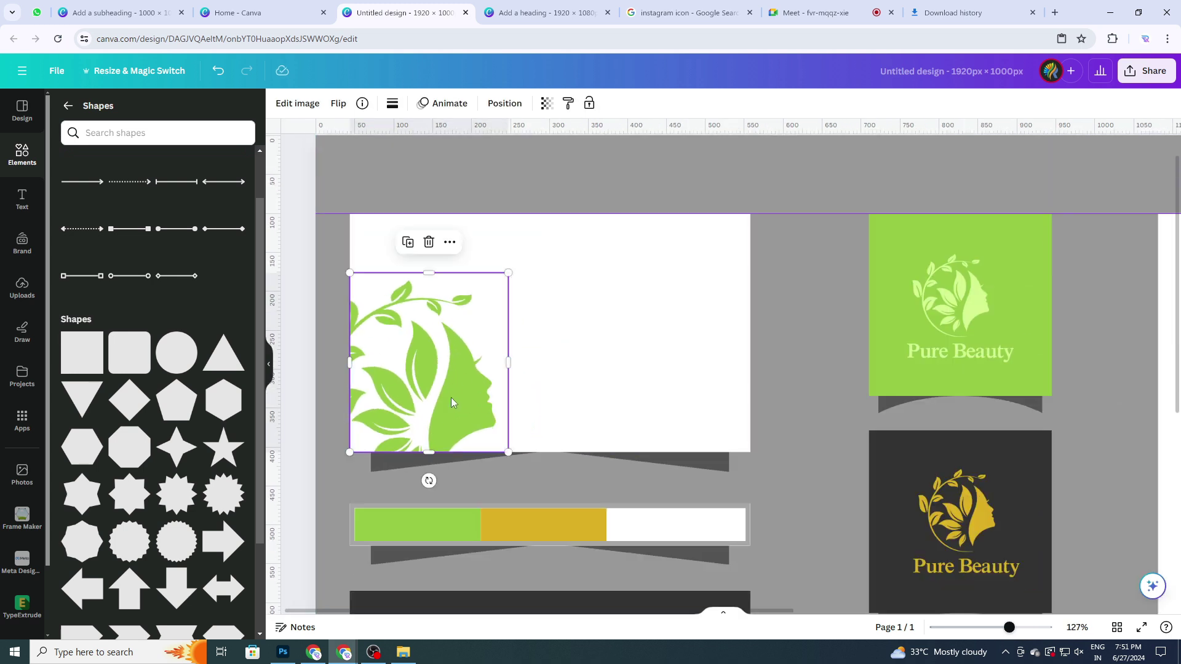
click(547, 104)
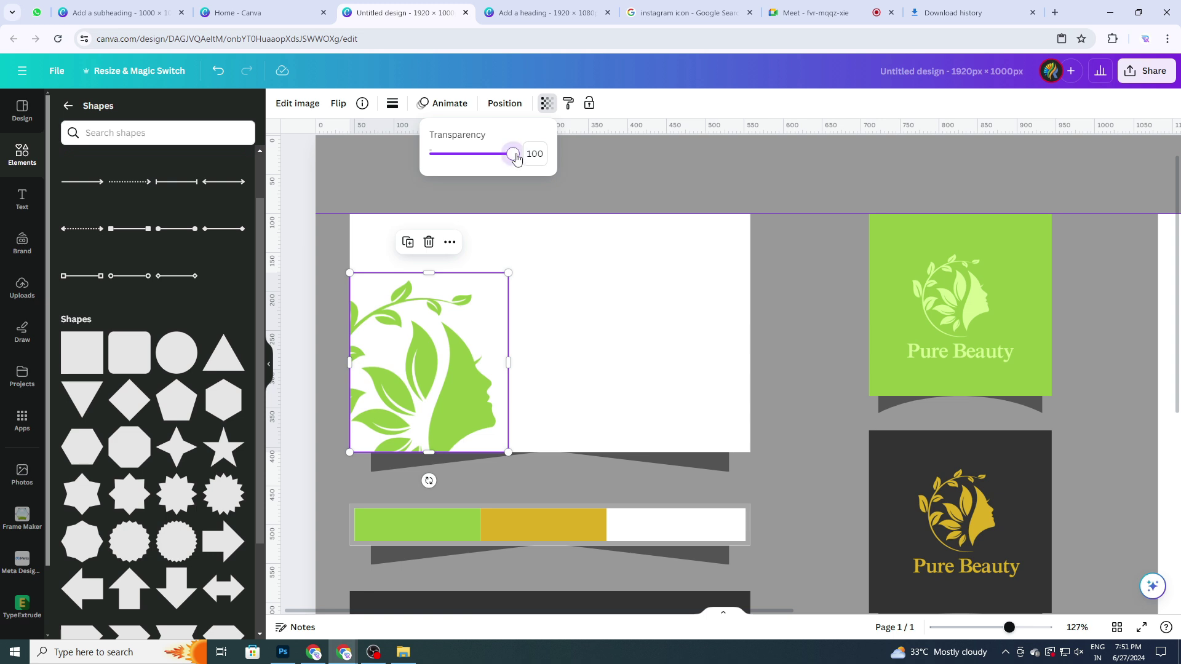
drag(516, 158, 480, 167)
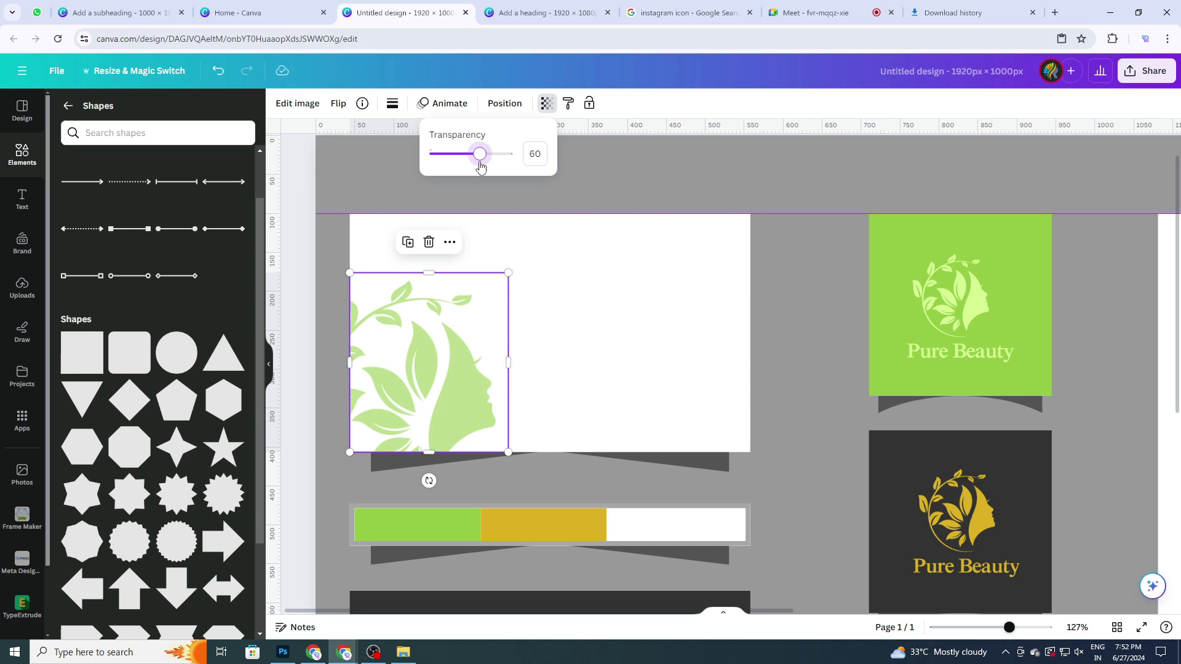
click(773, 285)
Search the elements library for "website icon", filter to graphics, and add the thick-lined white globe to the page.
scroll(773, 284, down, 2)
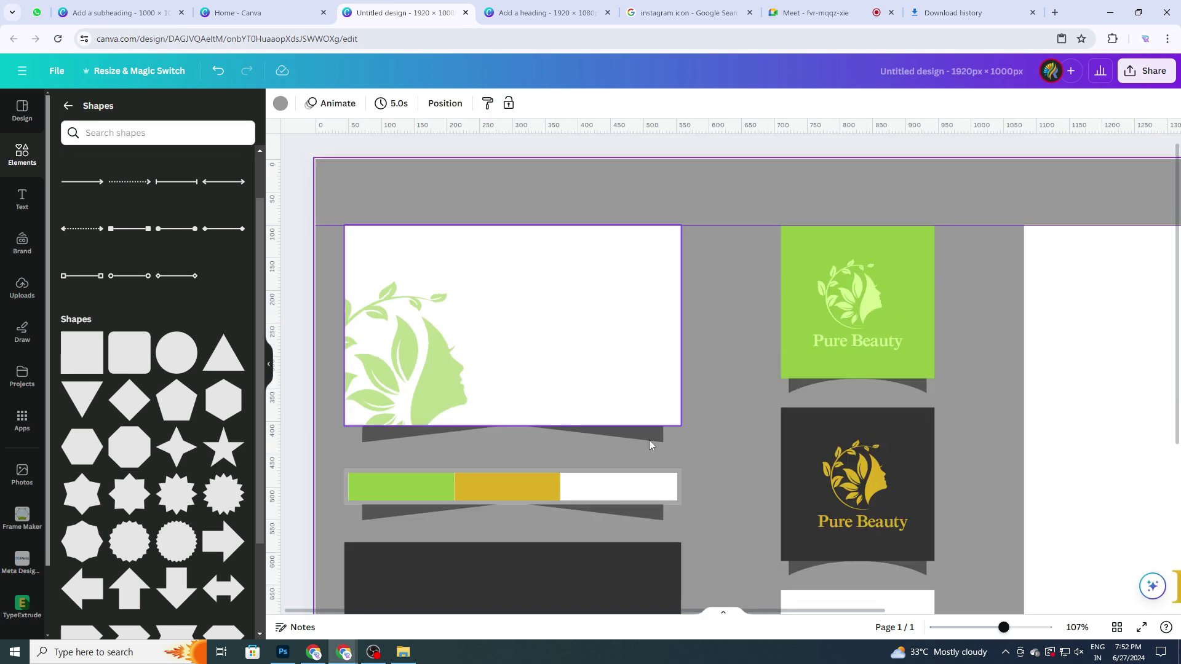
scroll(565, 346, down, 2)
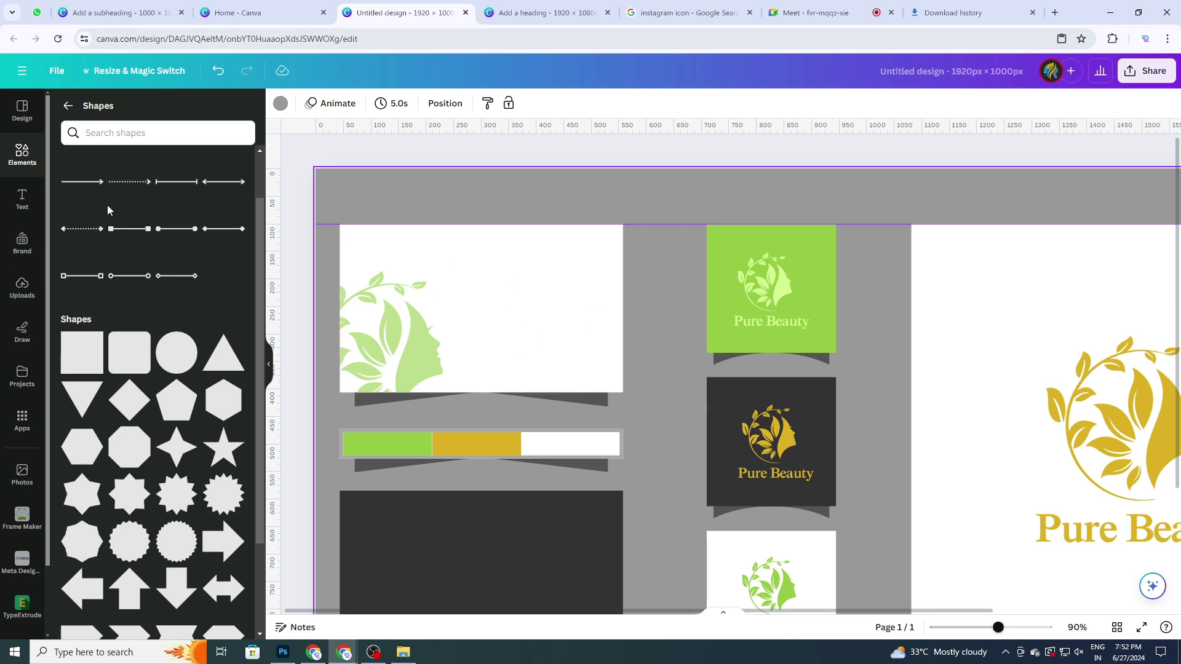
click(20, 153)
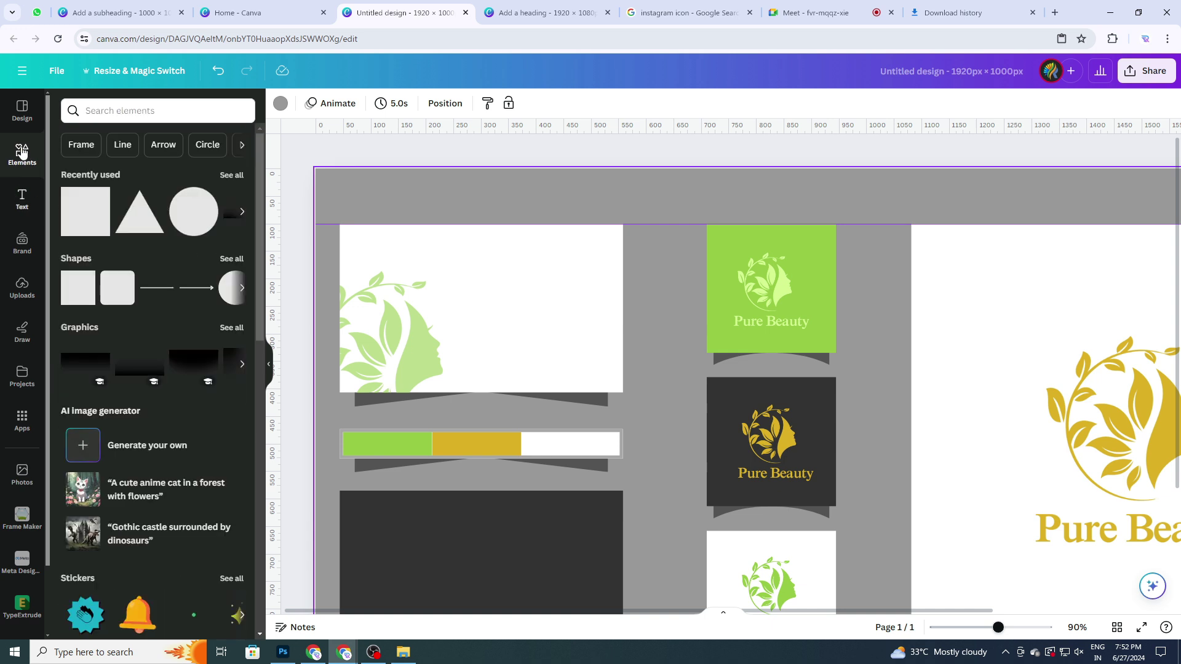
click(116, 112)
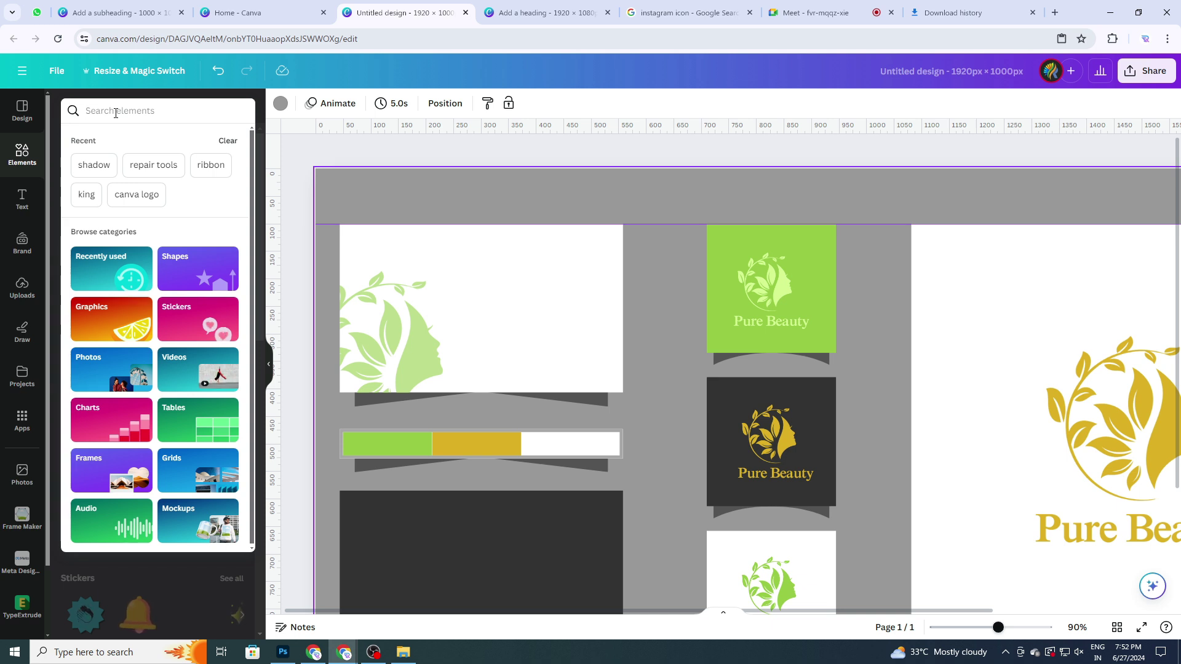
text(we)
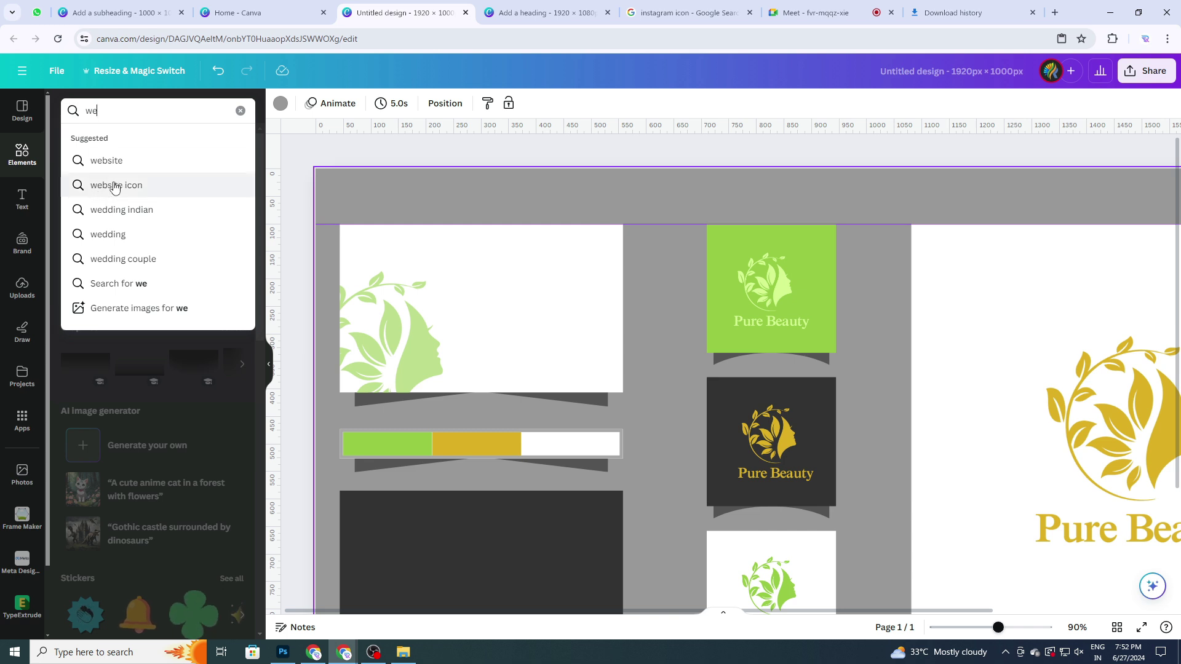
click(113, 185)
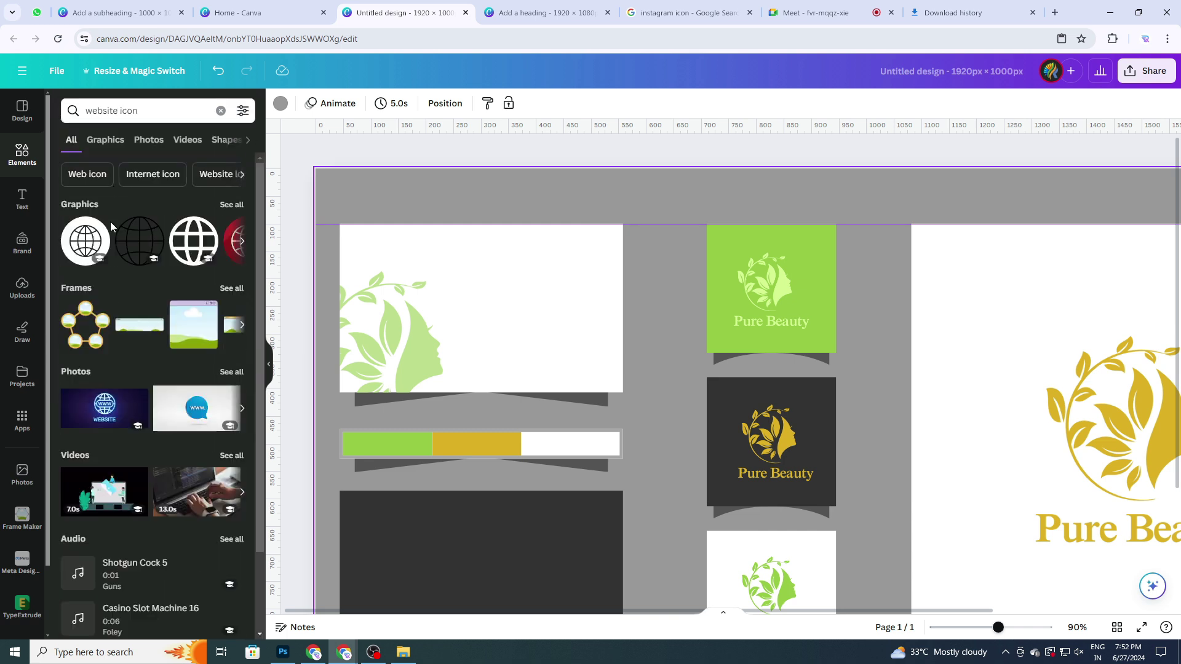
click(110, 143)
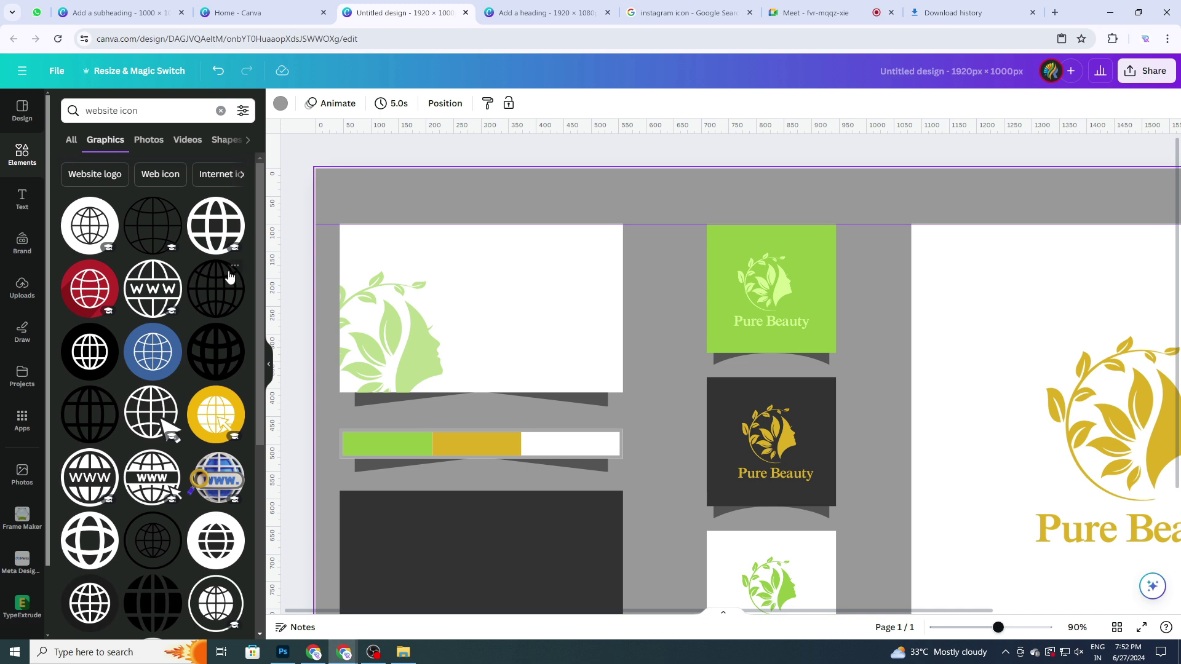
click(206, 235)
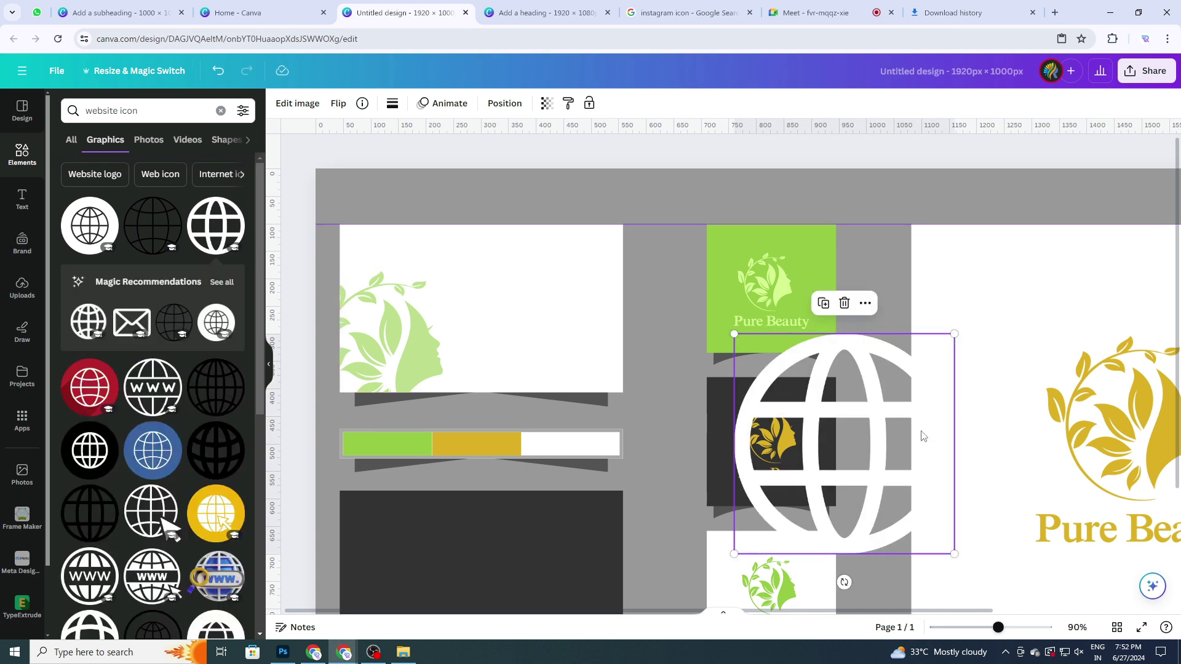
Move the globe icon onto the upper part of the white card and shrink it to about 140 px wide.
drag(825, 419, 760, 400)
drag(572, 307, 572, 307)
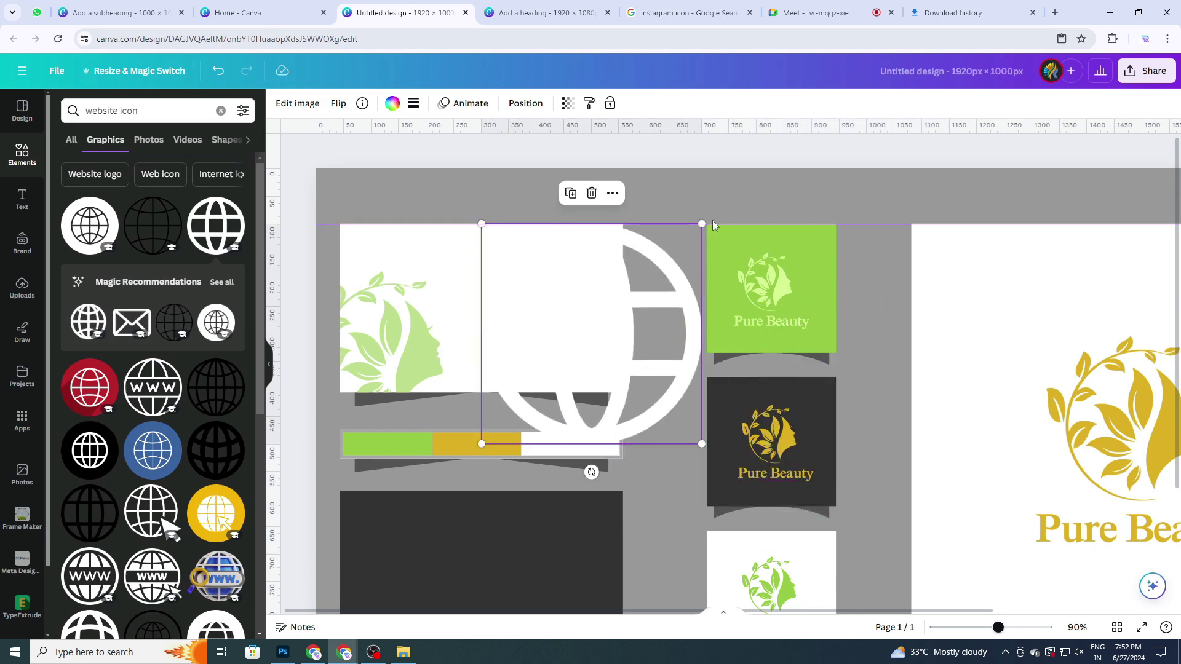
drag(701, 442, 562, 283)
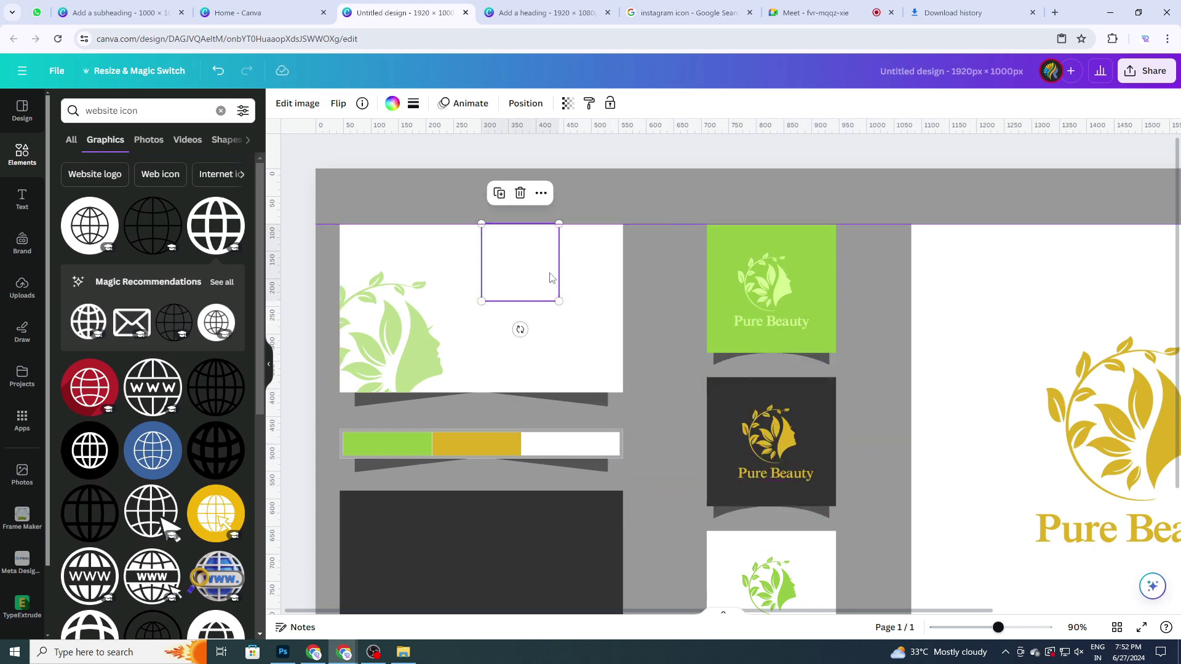
Recolour the globe icon to dark grey #545454 and shrink it to about 55 px wide beside the card's emblem.
click(394, 104)
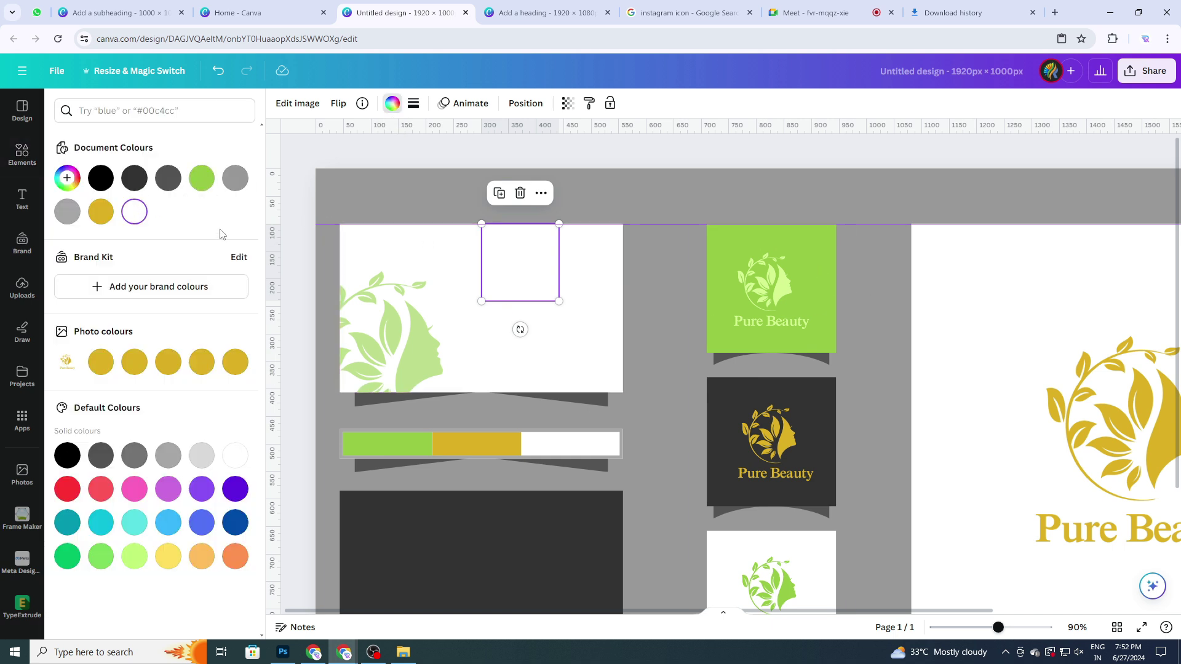
click(198, 188)
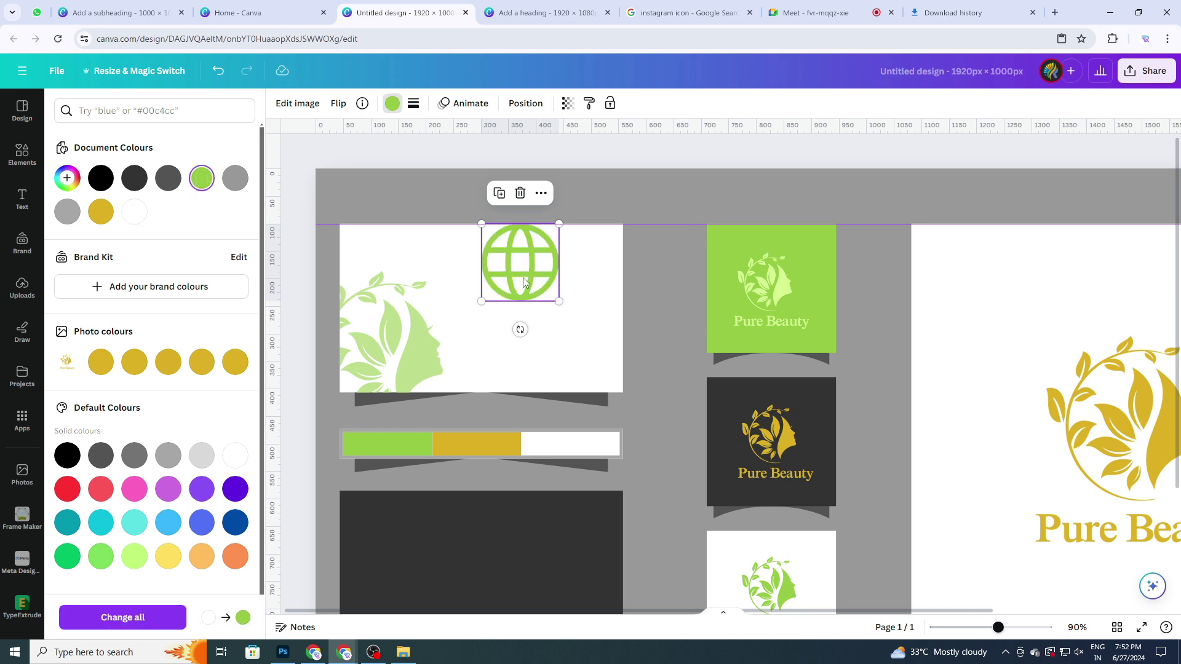
drag(523, 279, 525, 335)
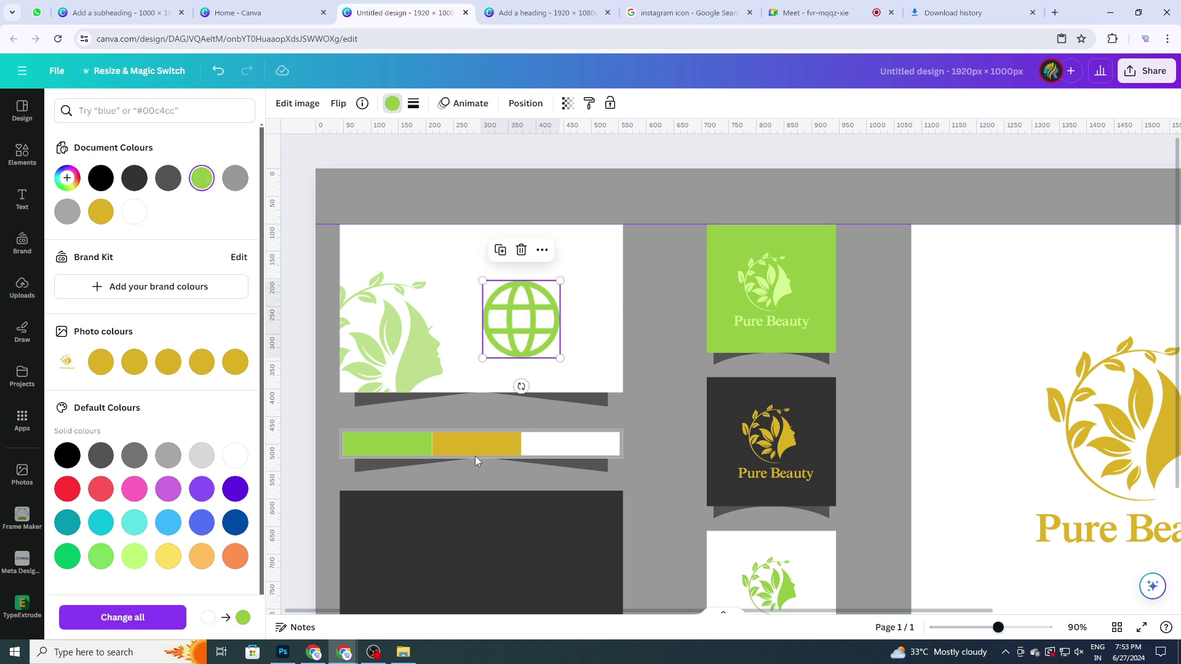
click(165, 179)
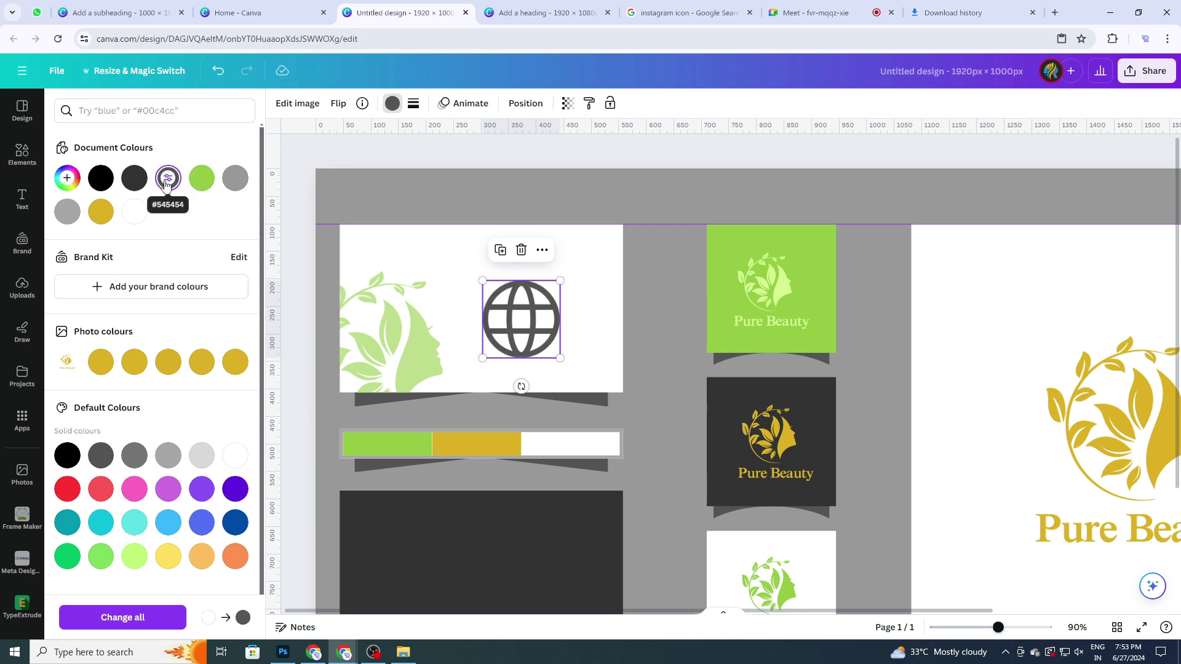
drag(561, 281, 514, 324)
scroll(527, 338, up, 2)
click(811, 12)
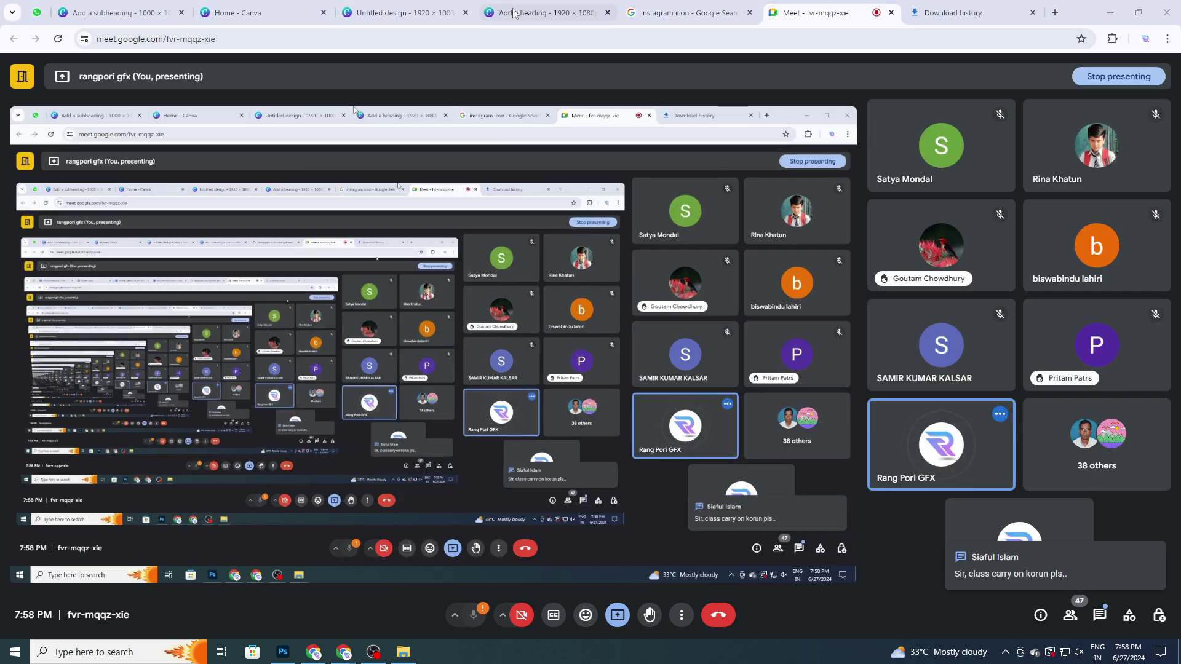
click(514, 12)
click(399, 13)
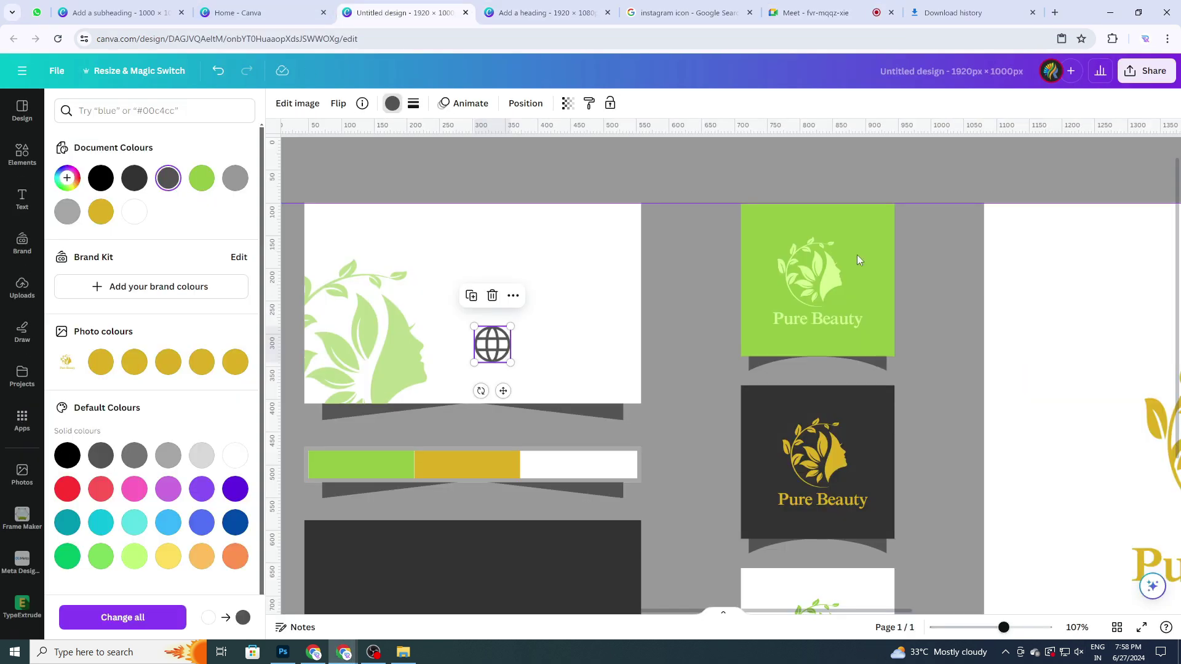
Add a heading text box on the upper part of the white card, fitted to one line at font size 25.7.
click(975, 366)
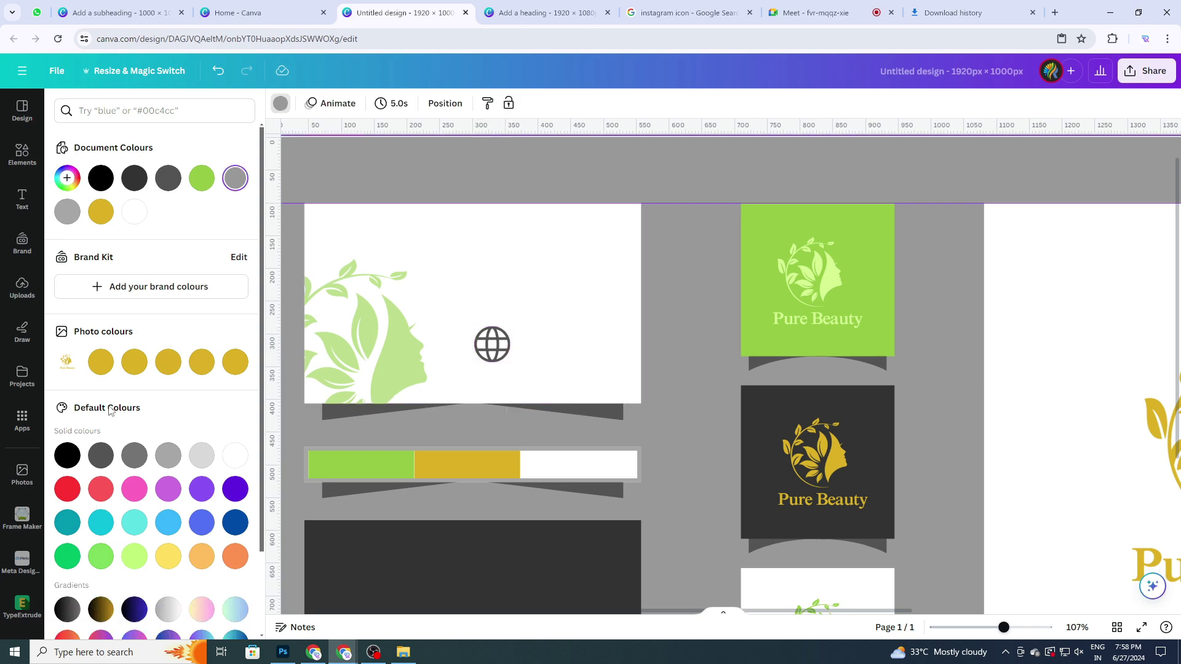
click(494, 274)
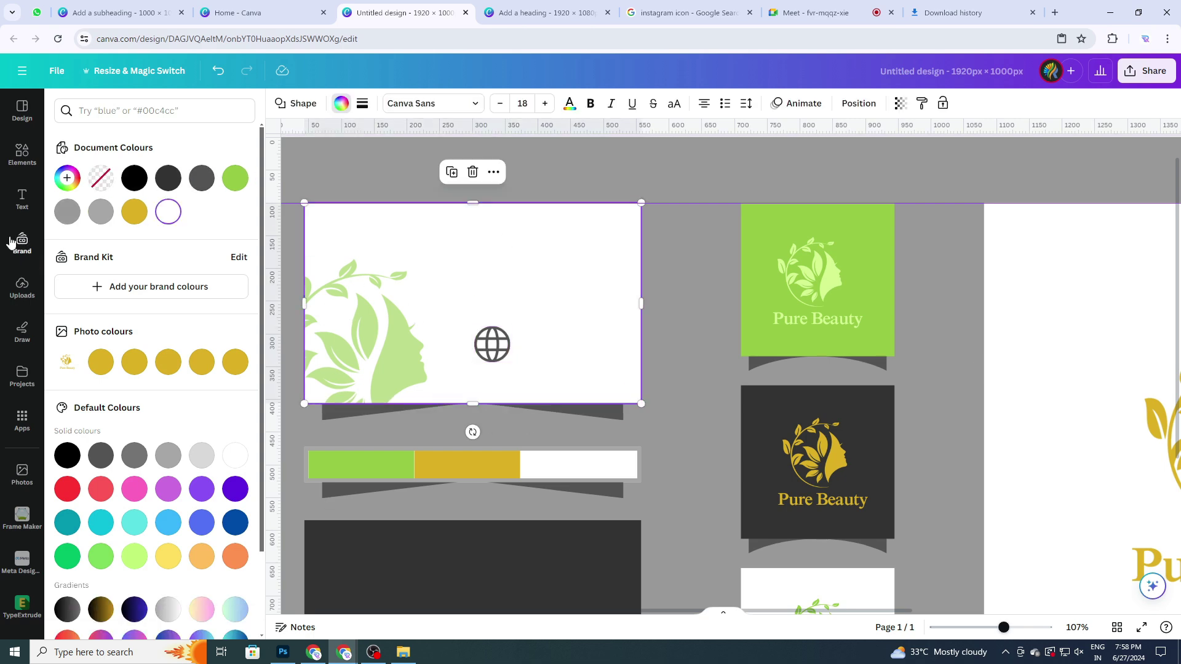
click(23, 200)
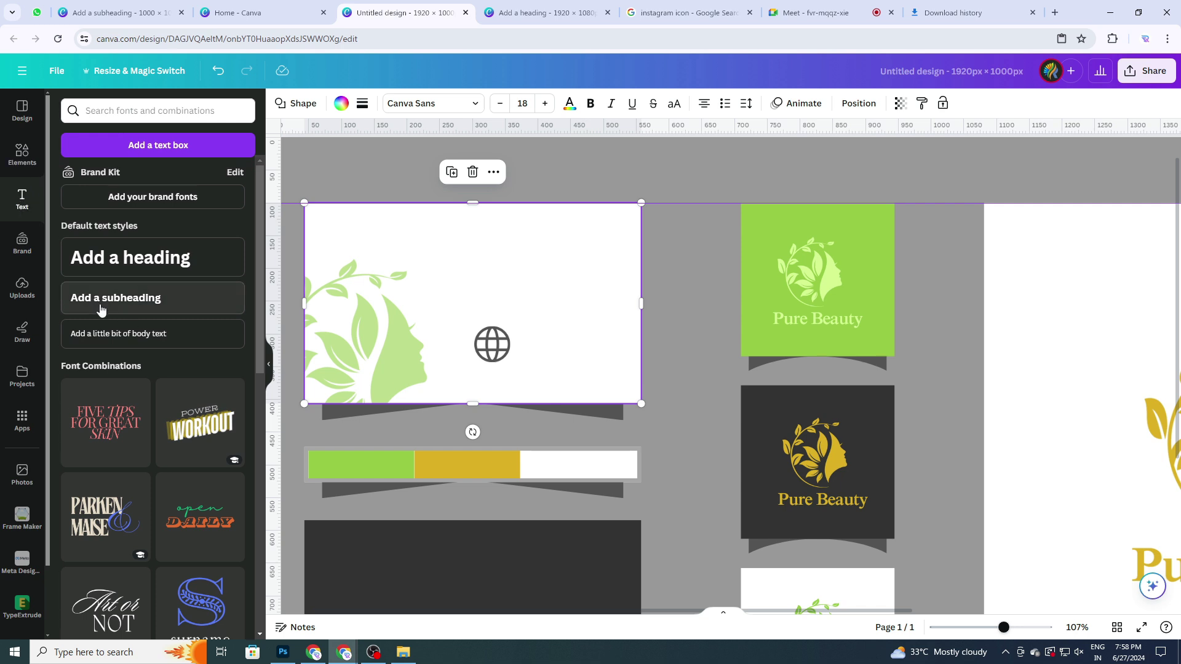
click(119, 263)
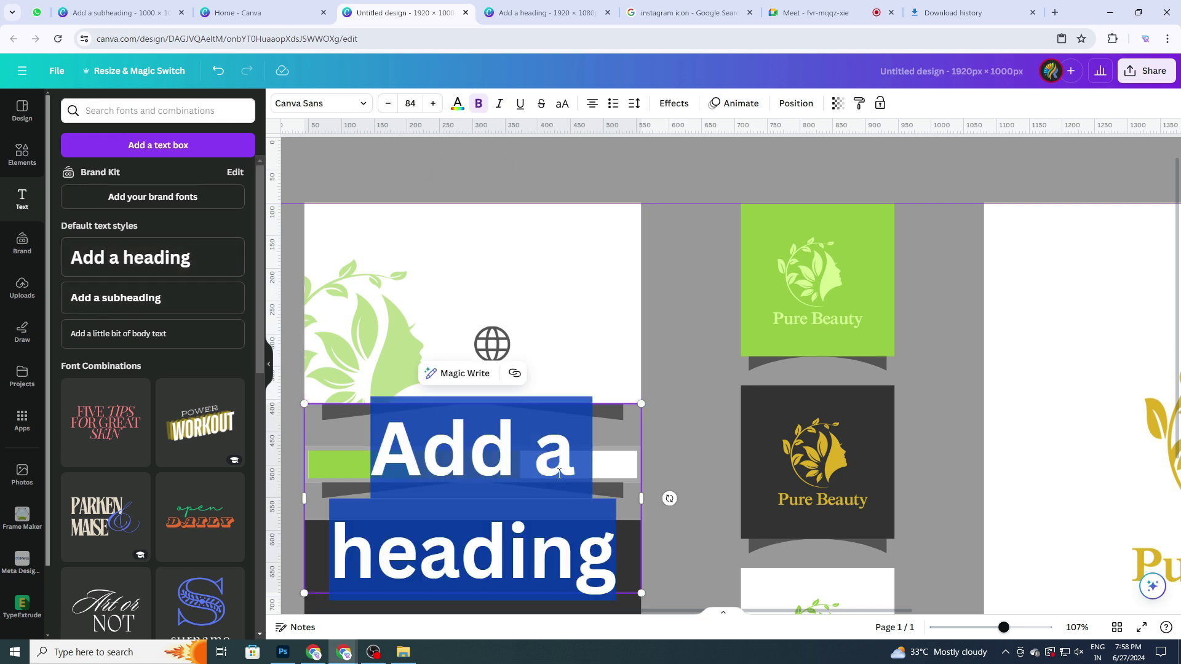
key(Escape)
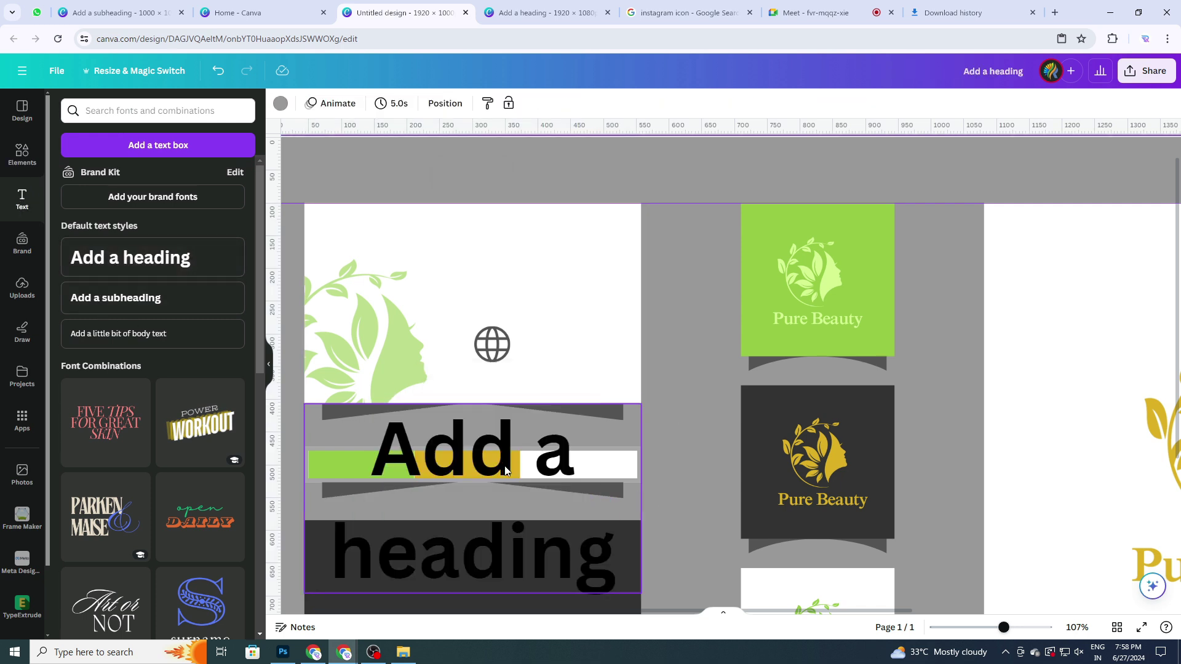
drag(468, 492, 514, 304)
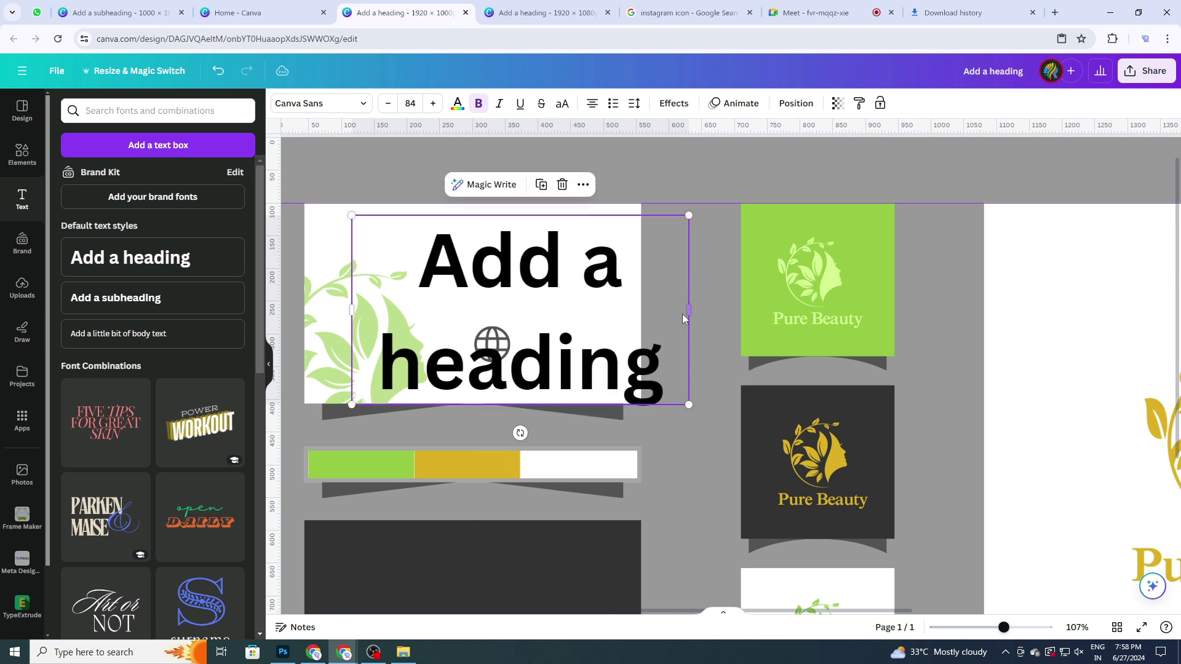
drag(691, 308, 877, 313)
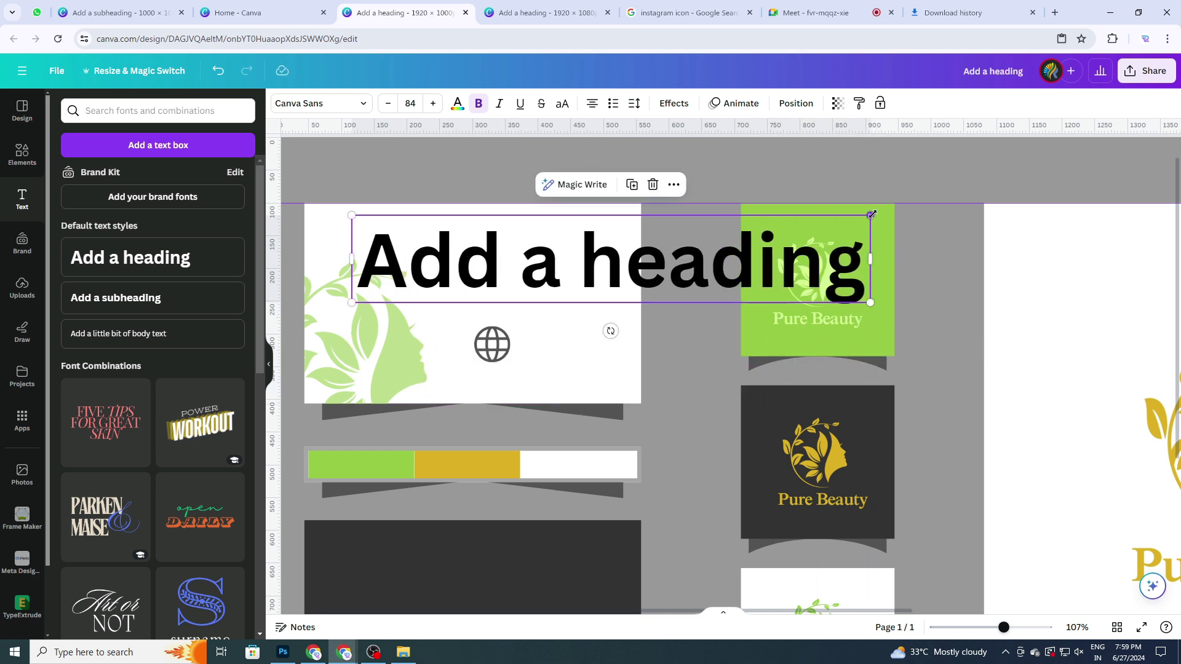
drag(871, 215, 559, 247)
Replace the heading's placeholder text with "Pure Beauty" and narrow its text box to fit.
double_click(547, 239)
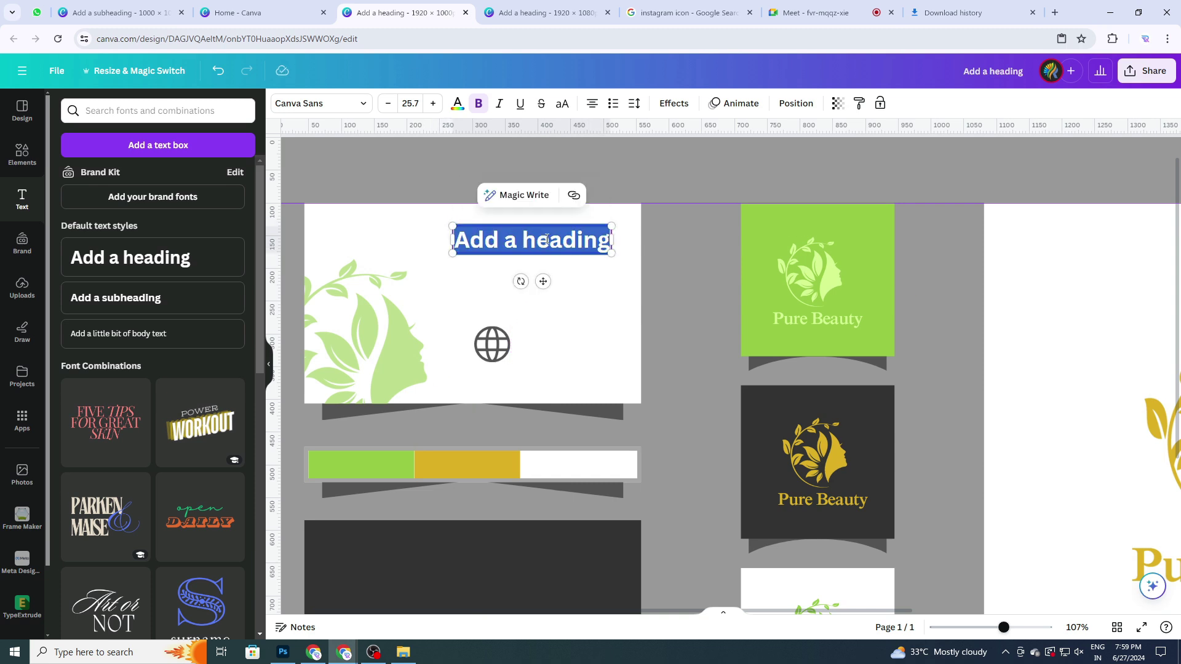
text(P)
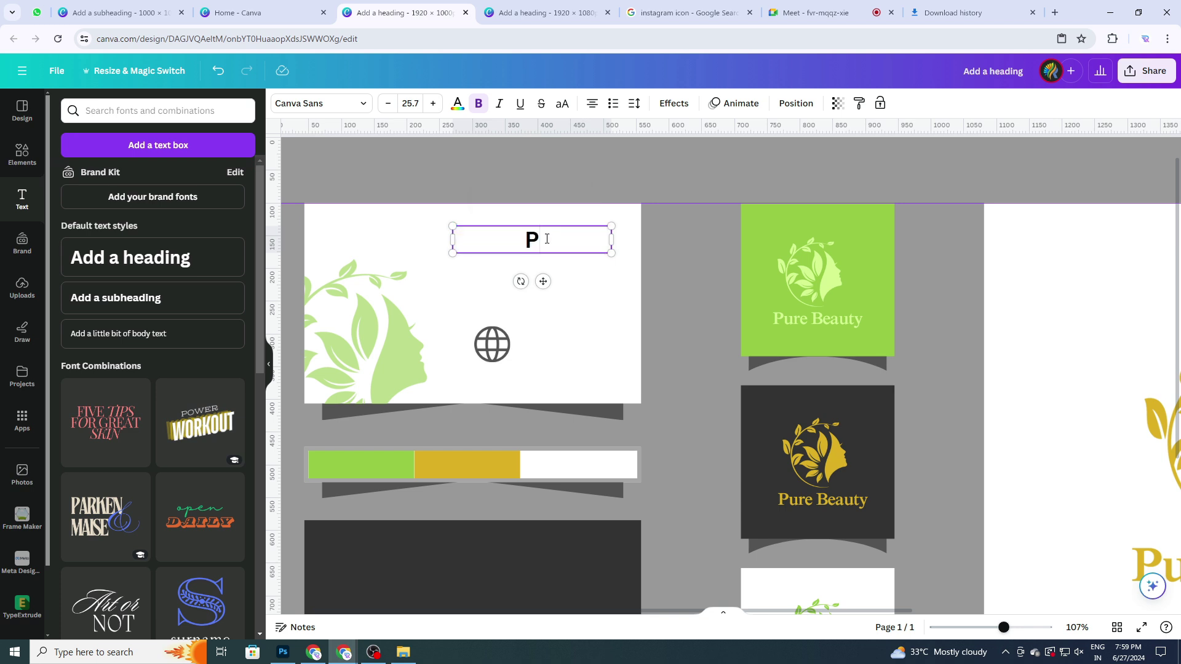
text(ure Beauty)
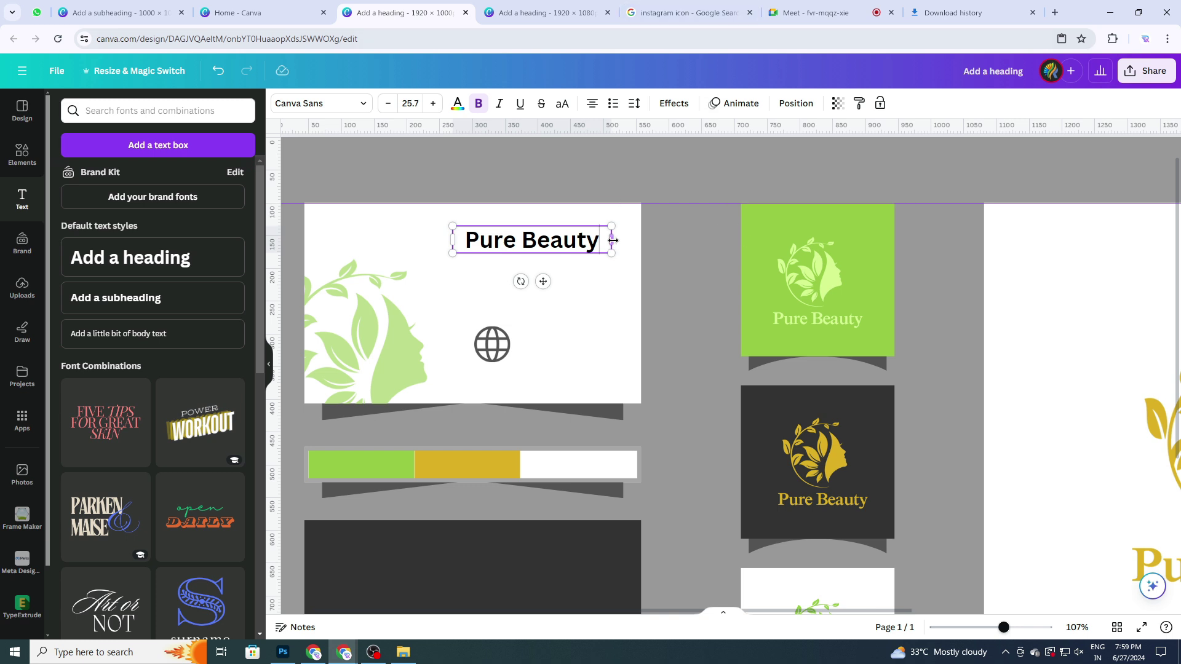
drag(612, 240, 579, 249)
click(607, 264)
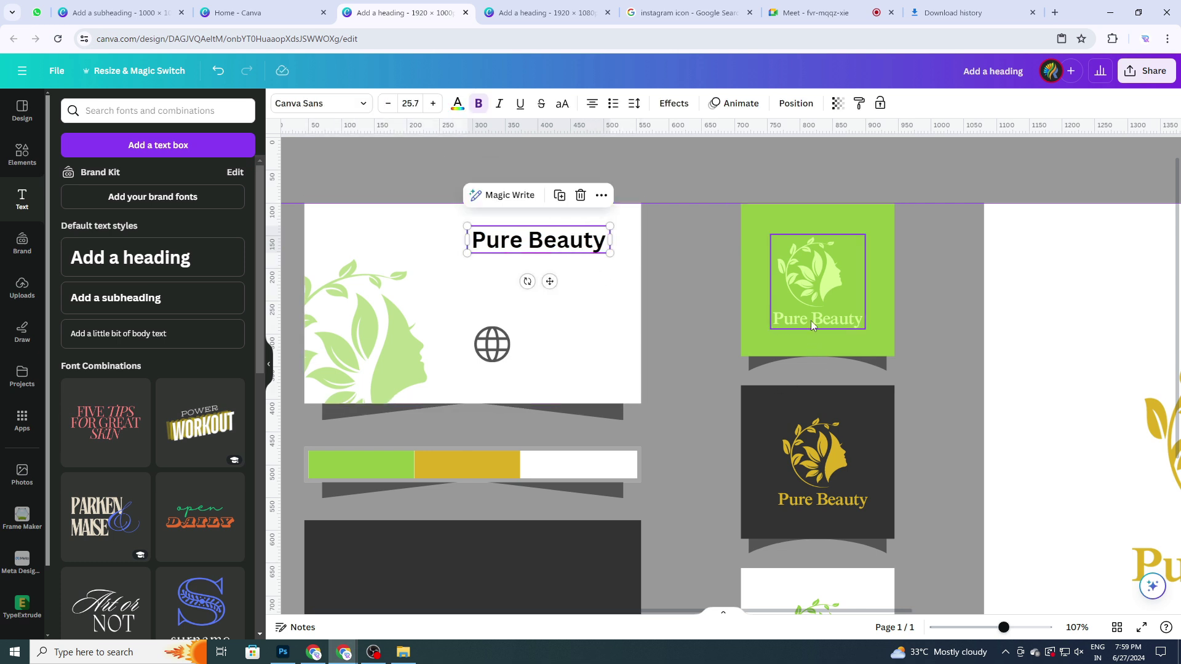
Set the card heading's font to Times New Roman and tighten its text box around the words.
click(301, 105)
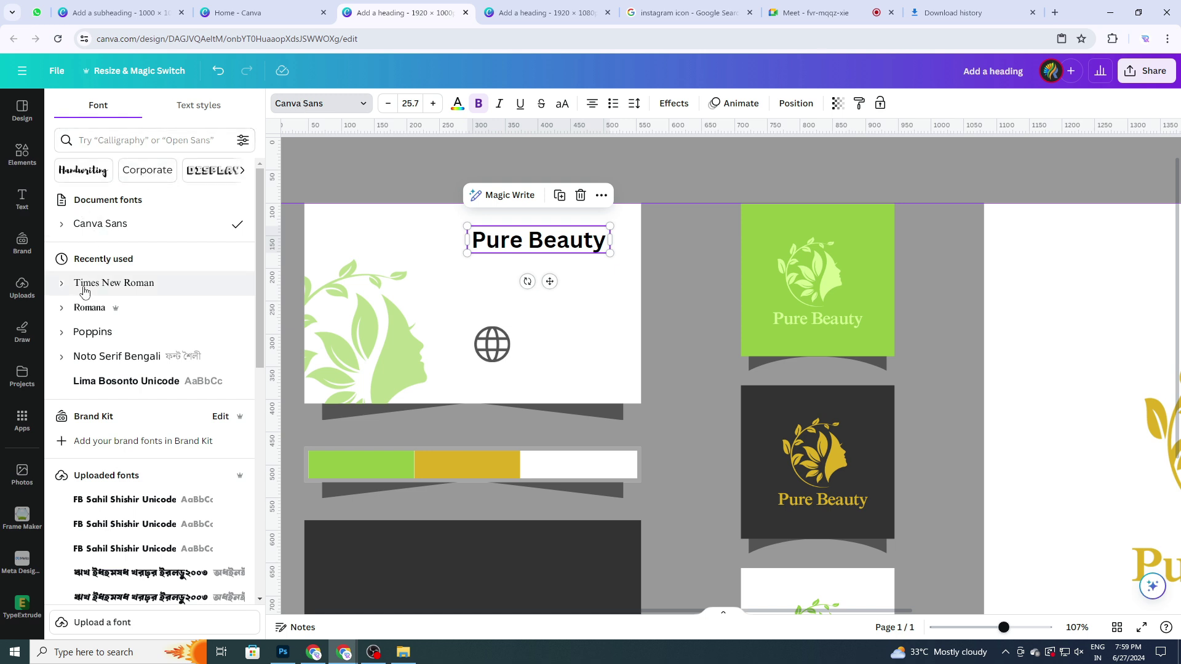
click(119, 288)
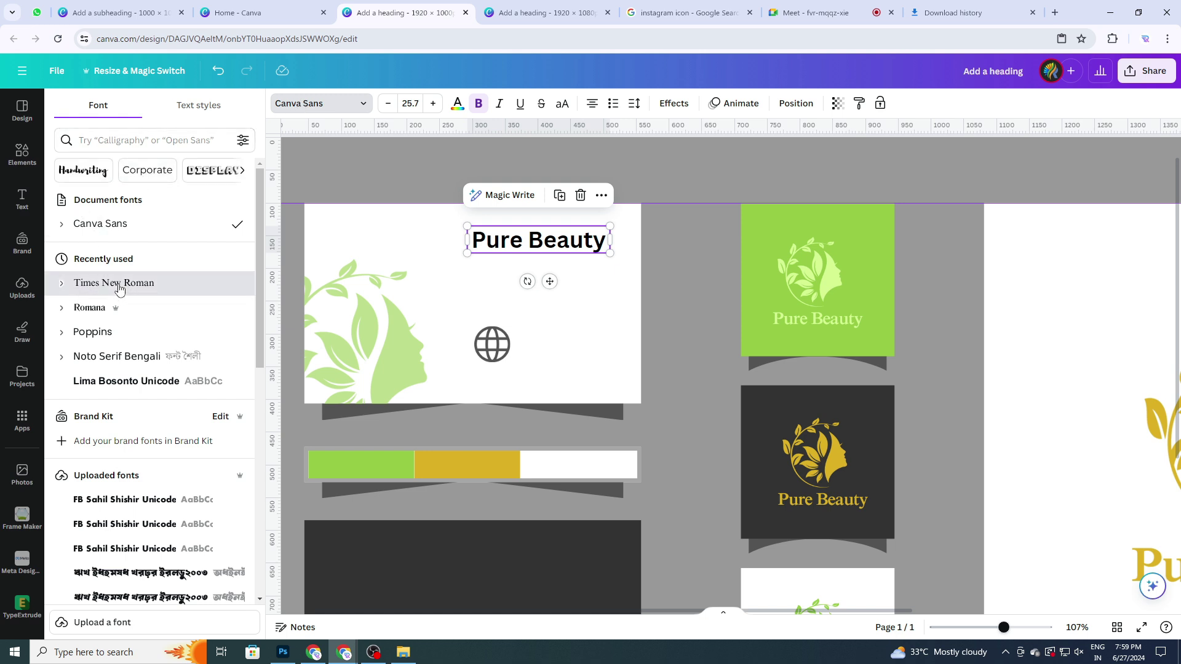
click(606, 295)
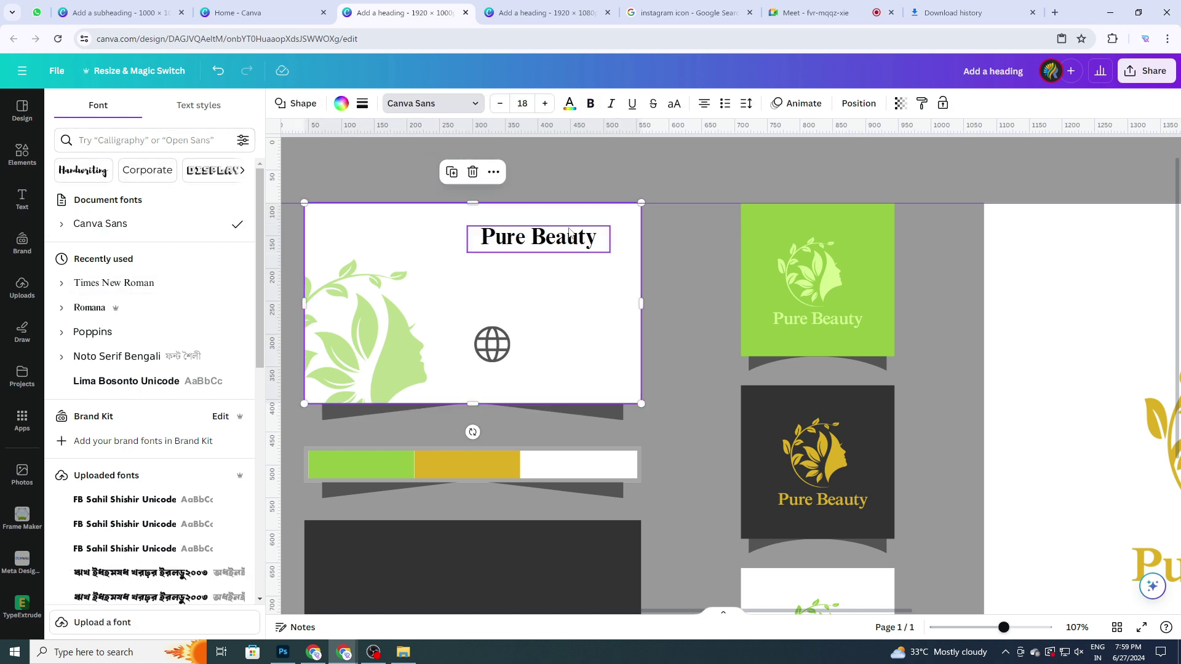
click(595, 250)
ctrl+scroll(596, 247, up, 5)
drag(622, 235, 560, 245)
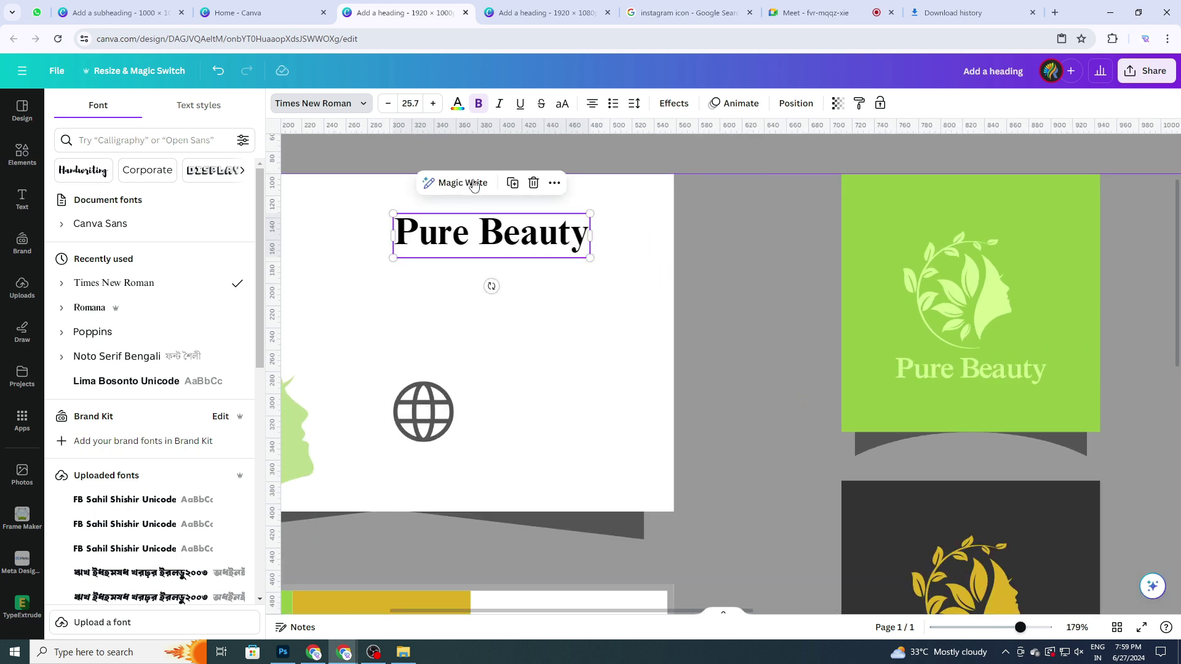
click(475, 264)
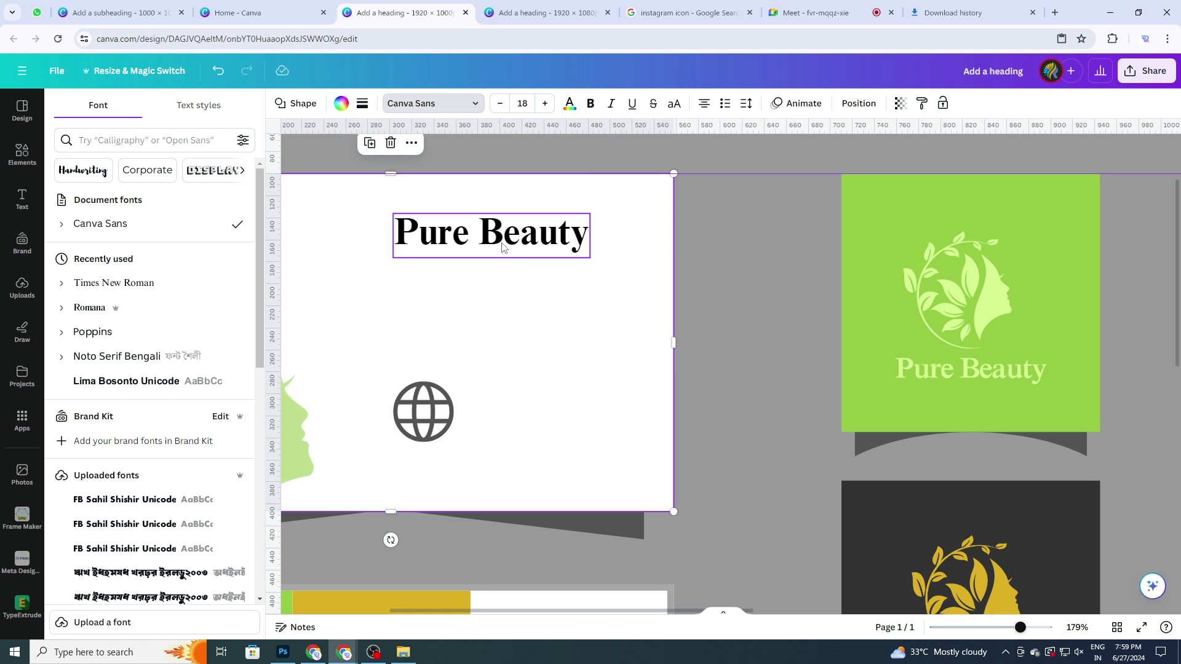
click(745, 106)
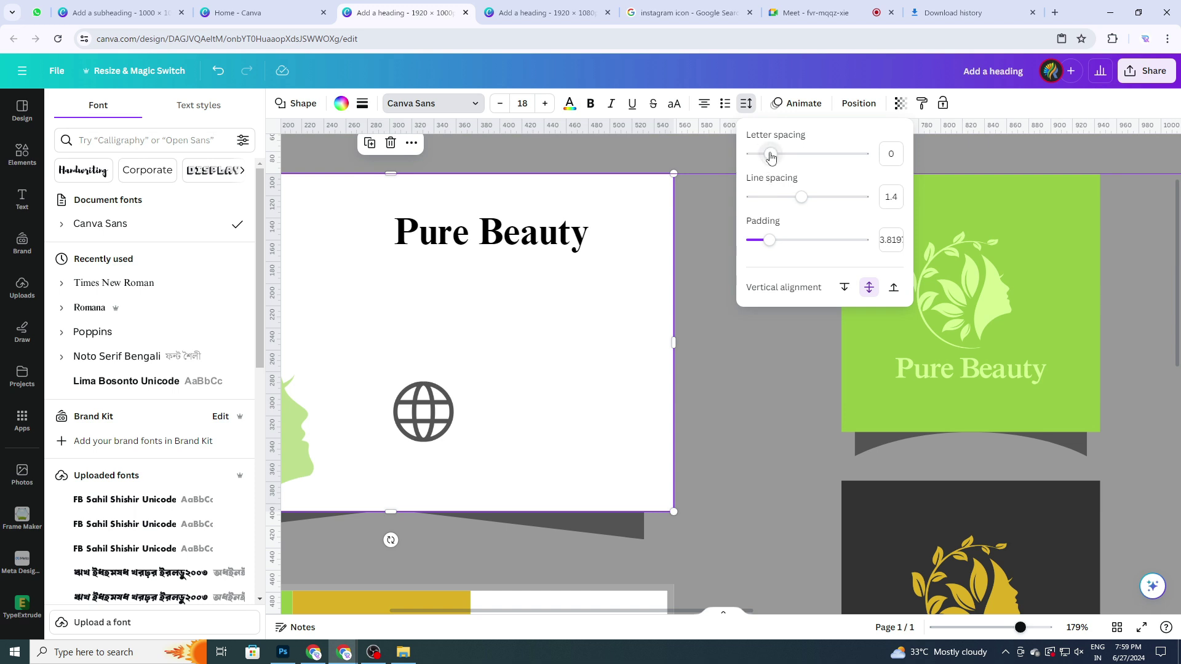
drag(770, 153, 787, 158)
click(601, 242)
Set the card heading's letter spacing to 80 and widen its text box to about 214 px so it fits one line.
click(549, 241)
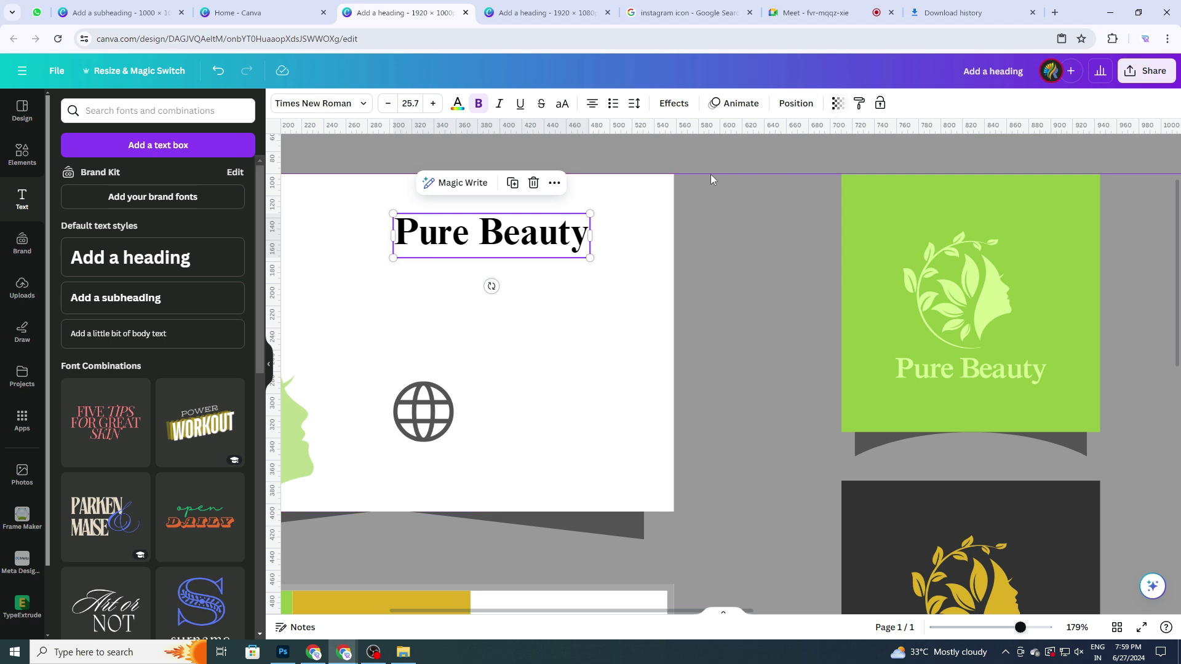
click(578, 323)
click(557, 241)
click(637, 108)
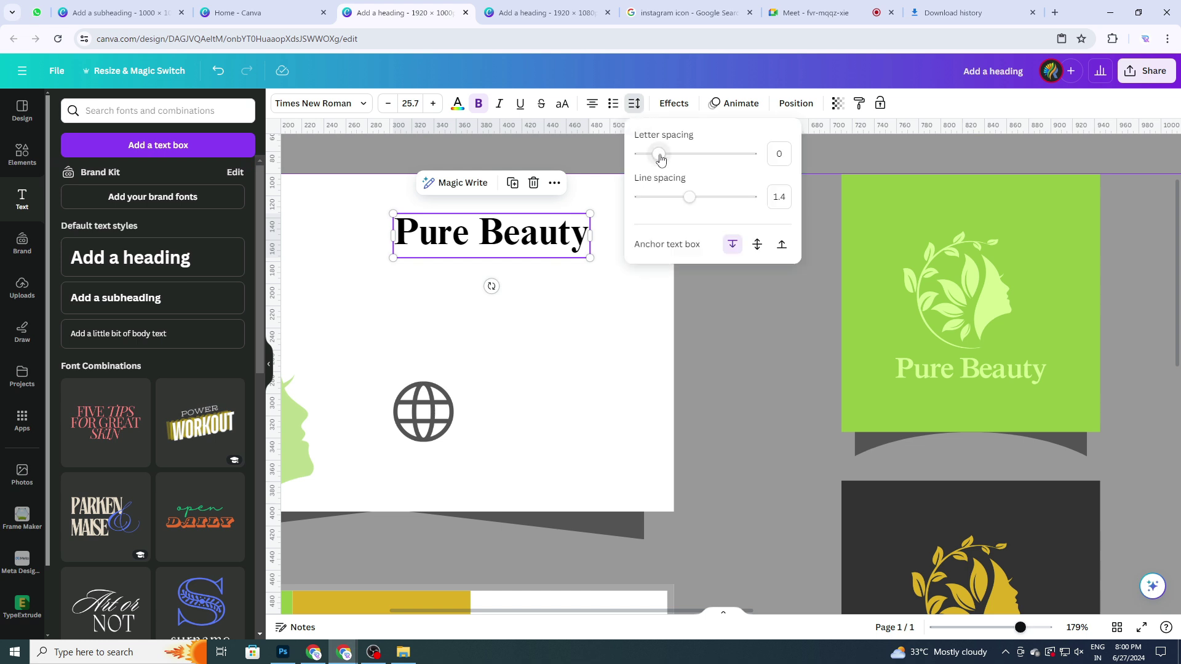
drag(660, 158, 668, 159)
drag(671, 158, 668, 155)
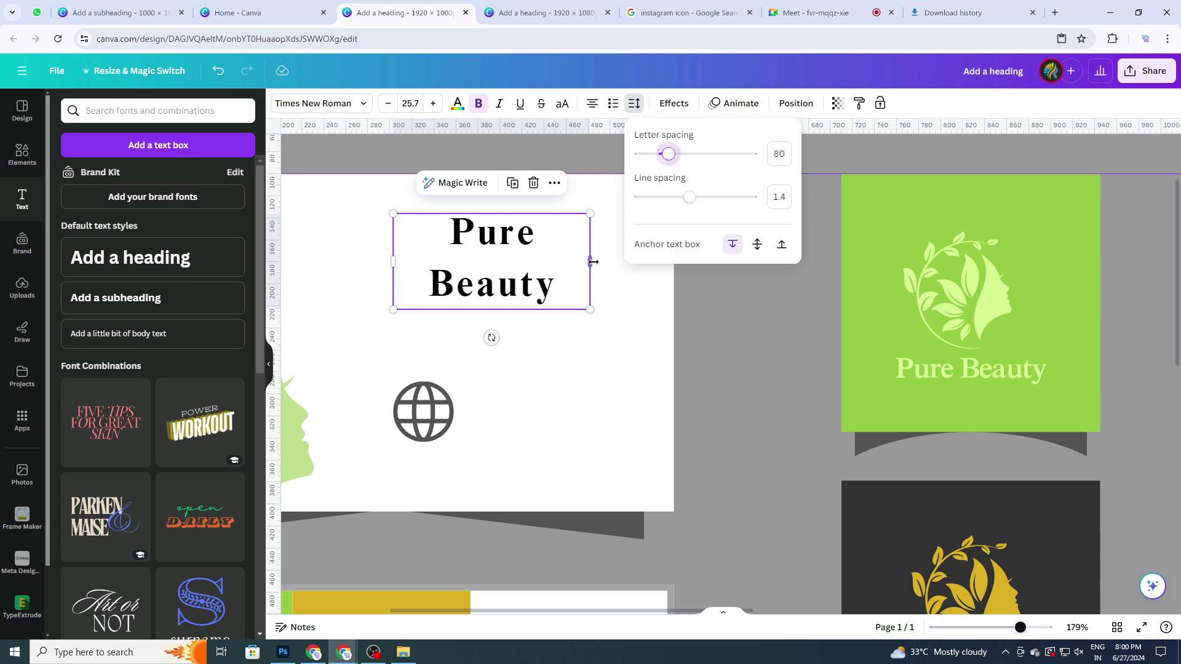
drag(591, 259, 630, 262)
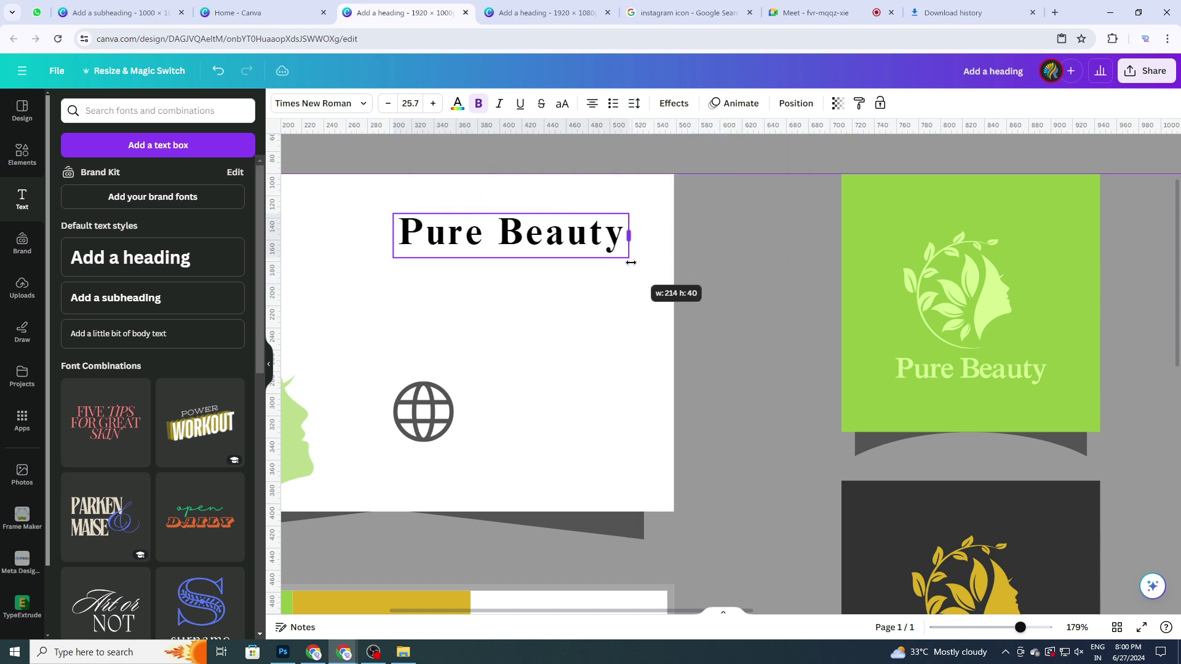
click(625, 309)
Fine-tune the position of the "Pure Beauty" heading in the upper part of the white card.
scroll(625, 308, down, 3)
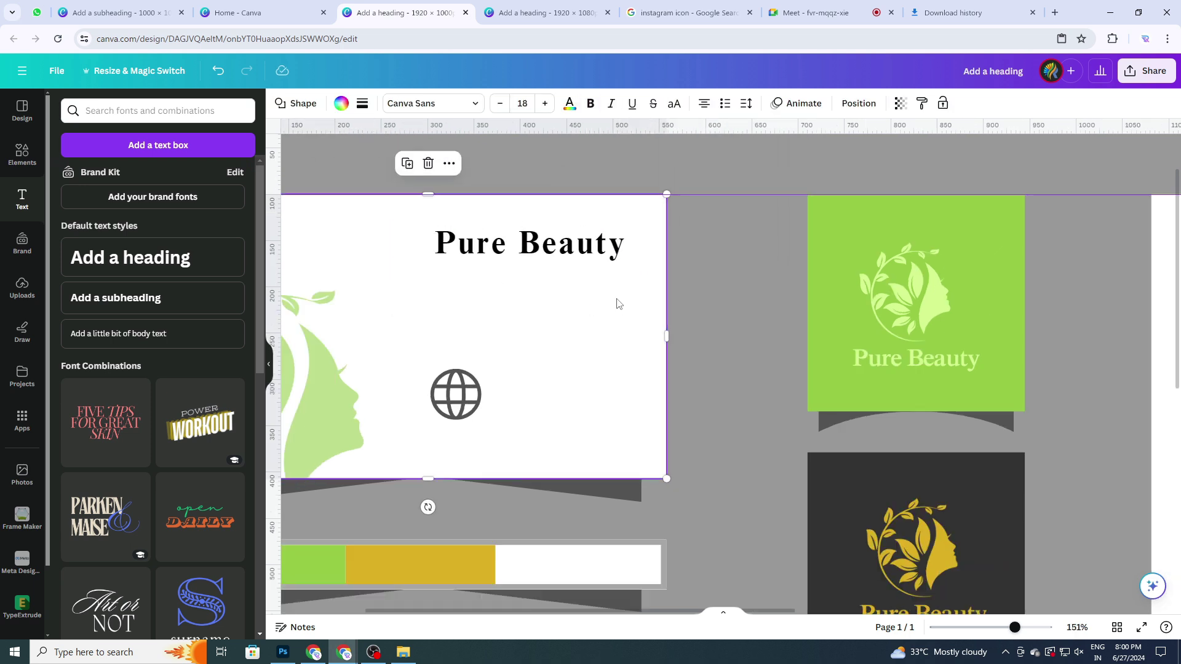
scroll(618, 304, down, 3)
drag(578, 257, 573, 261)
click(595, 338)
scroll(595, 337, down, 3)
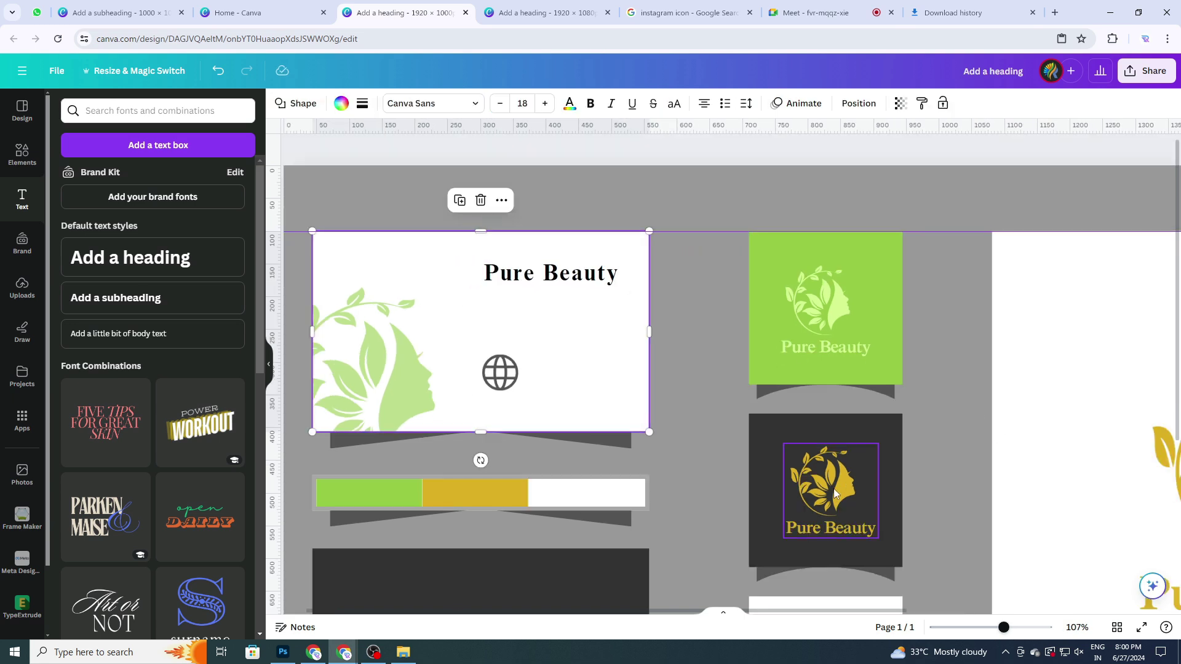
click(564, 276)
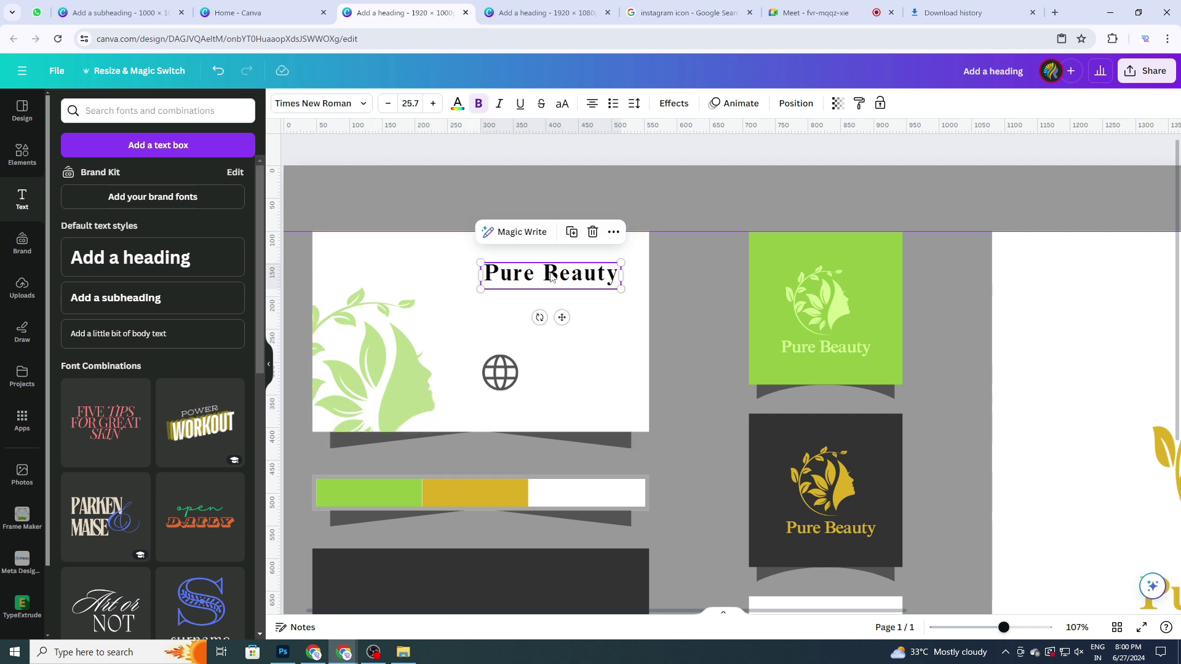
drag(551, 276, 551, 272)
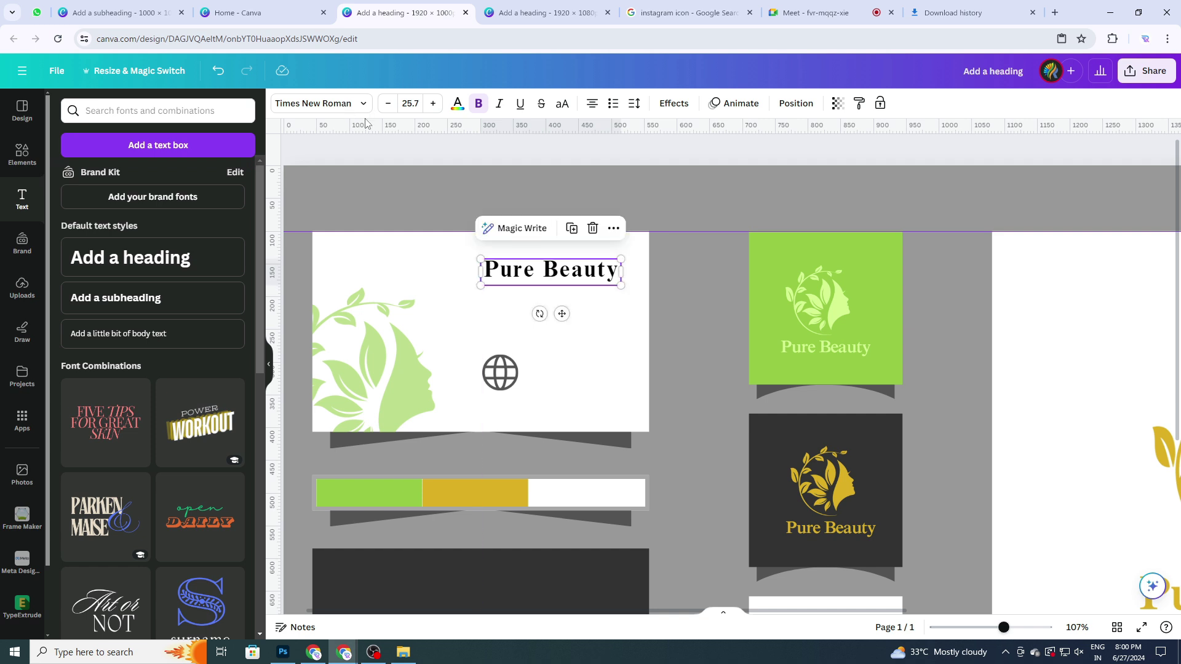
Recolour the card's "Pure Beauty" heading with the logo's gold and nudge it slightly higher.
click(457, 104)
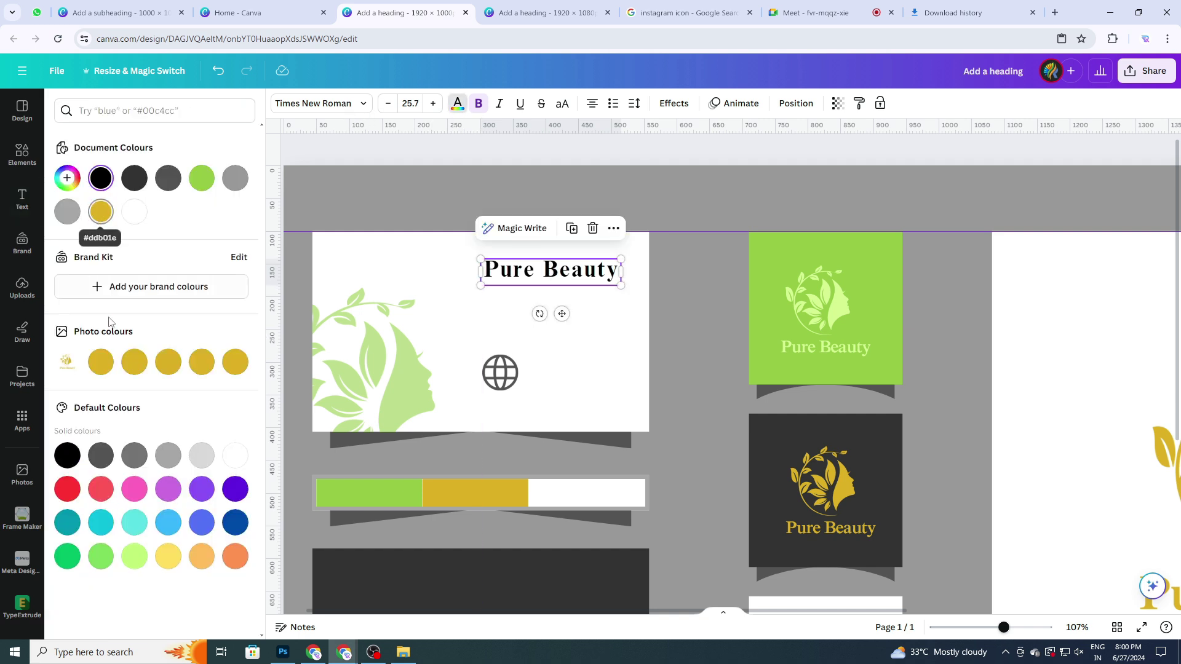
click(97, 366)
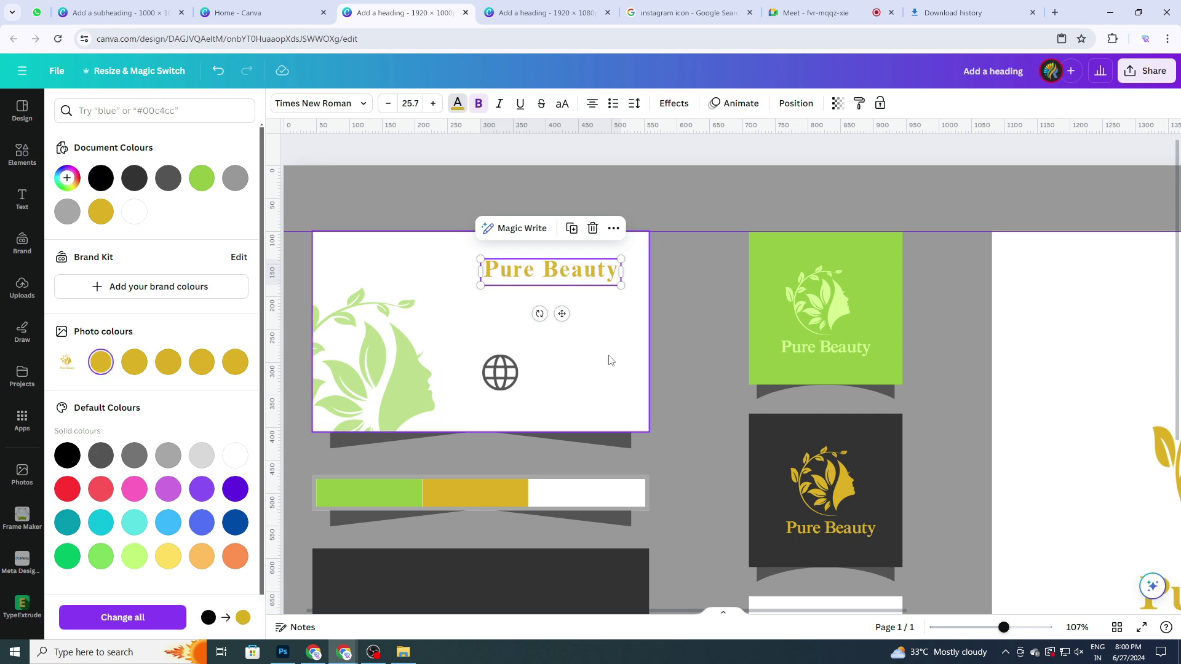
click(580, 282)
click(584, 280)
drag(585, 269, 589, 265)
Shrink the card's globe icon to about 24 px wide and place it near the card's lower edge, beside the emblem.
click(590, 383)
click(518, 386)
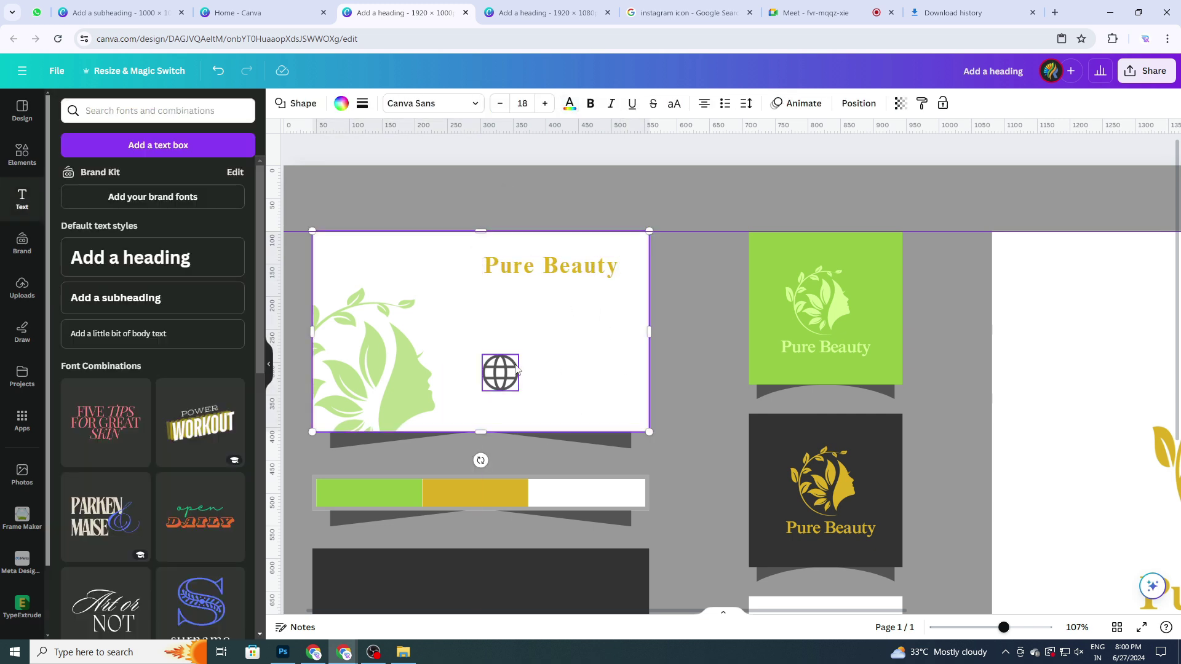
drag(519, 356, 487, 401)
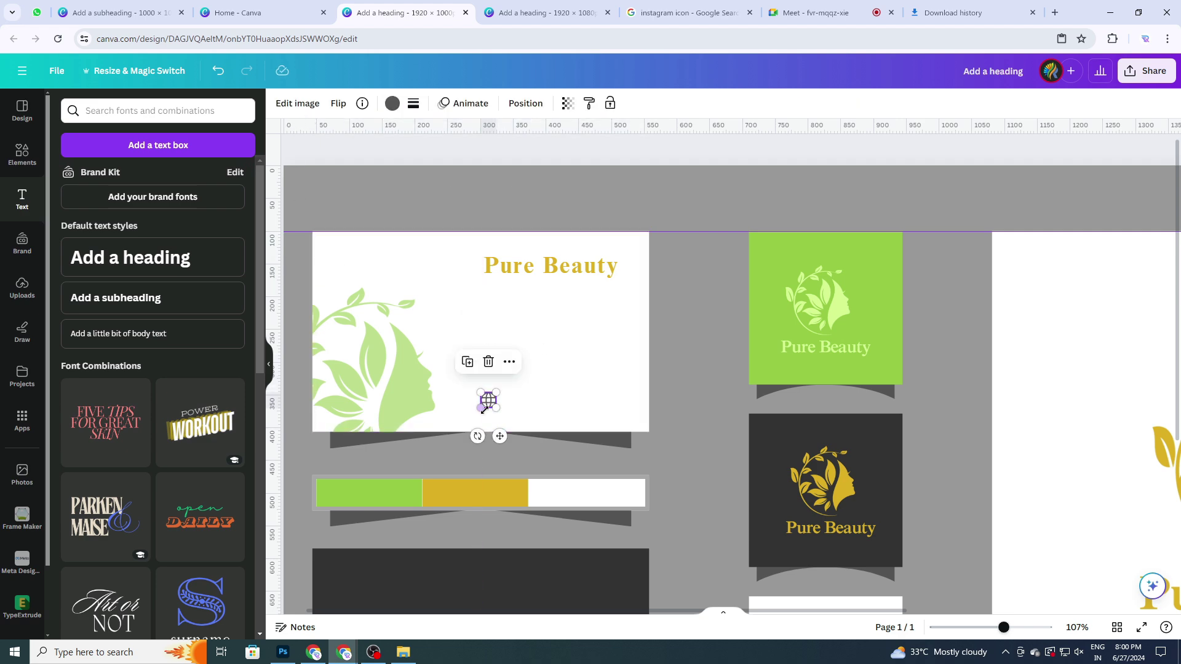
Search the graphics for "call icon", add a plain black handset, and shrink it to about 25 px wide on the card.
click(23, 159)
click(22, 155)
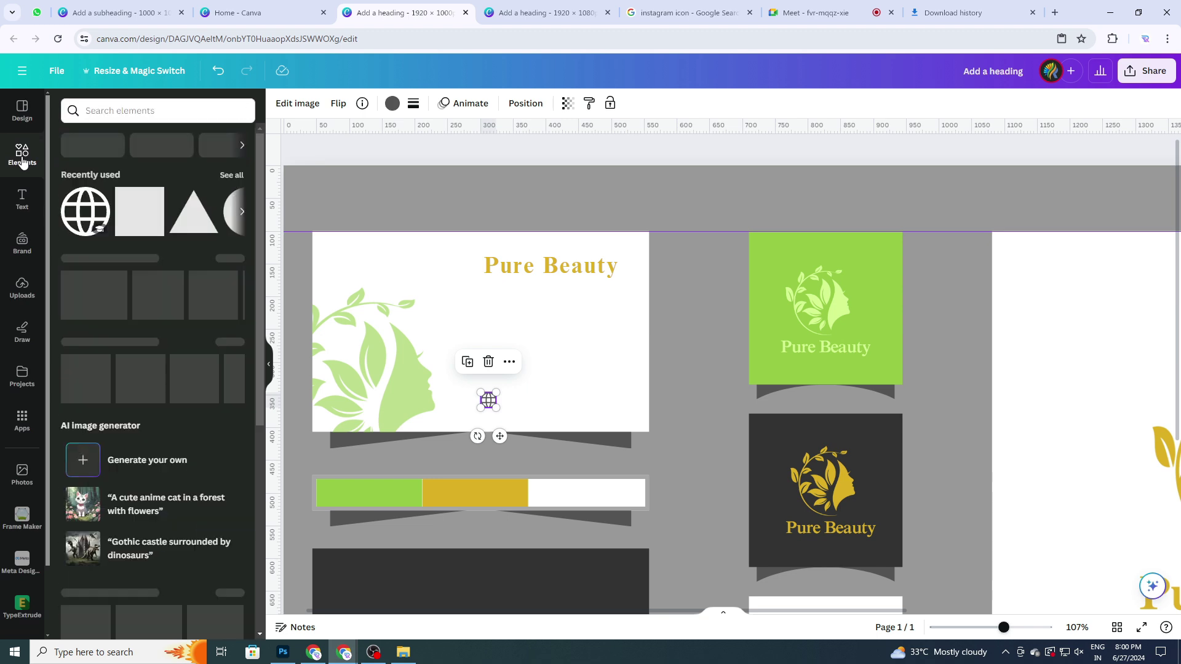
click(107, 111)
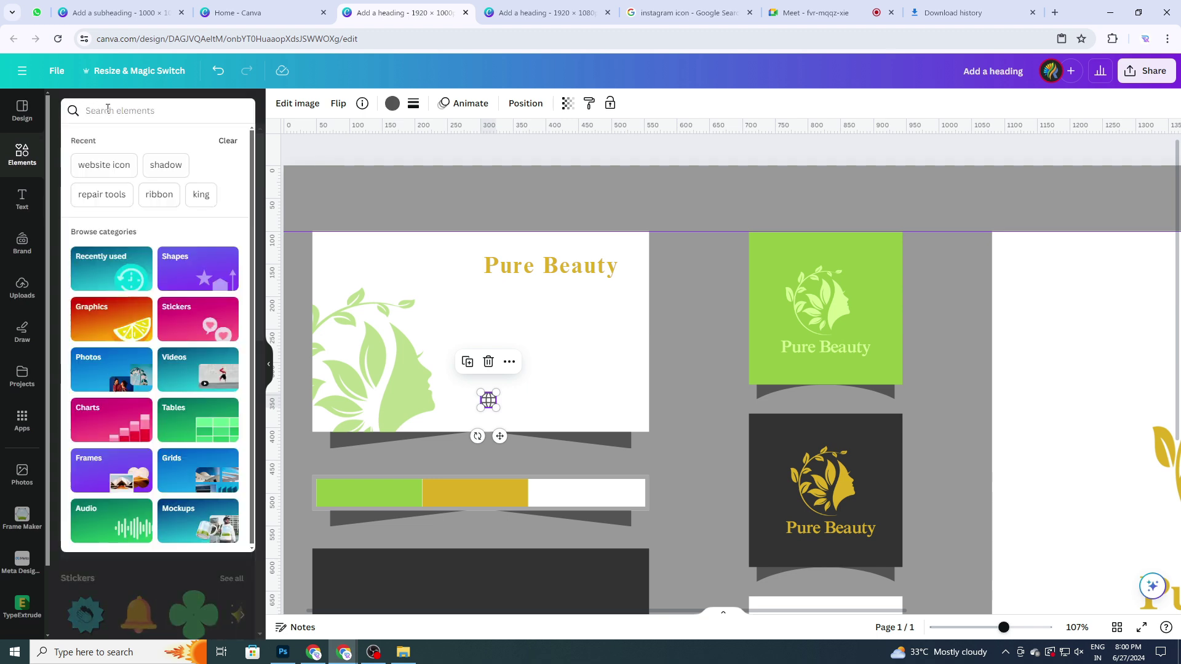
text(call)
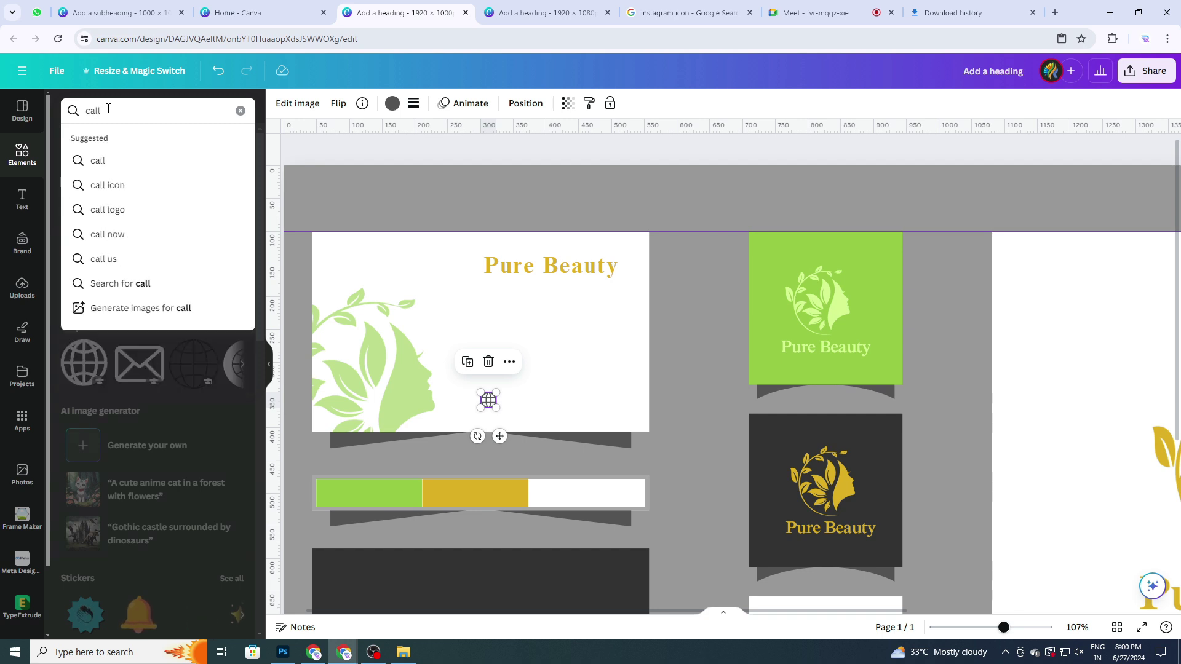
click(107, 185)
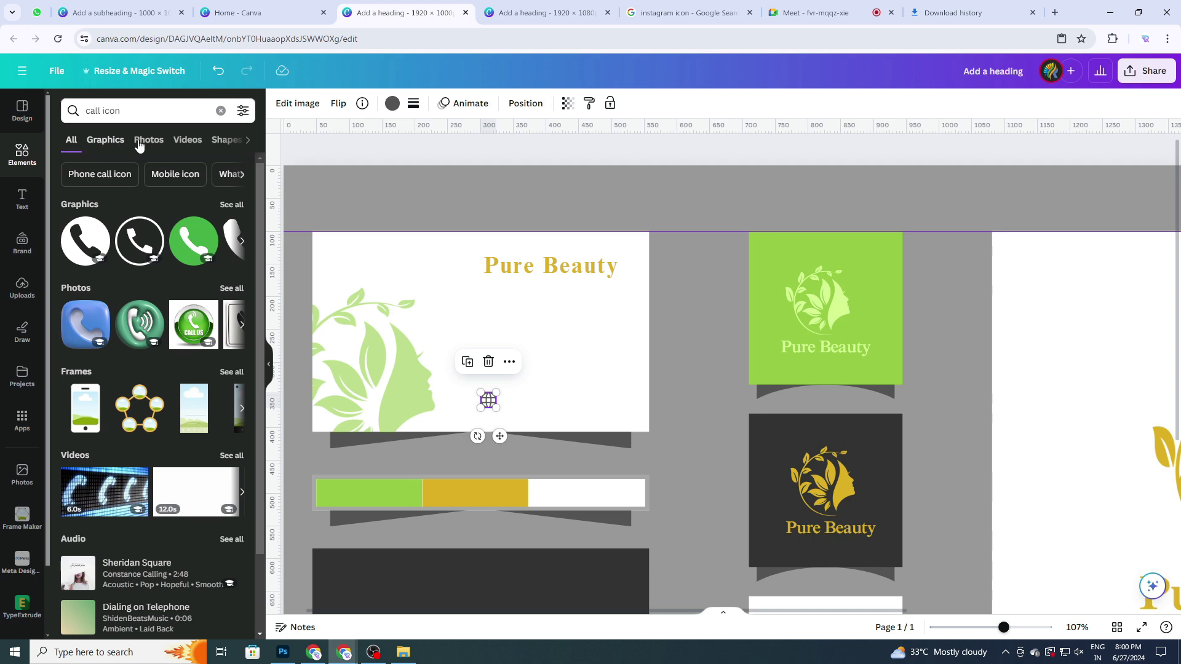
click(102, 143)
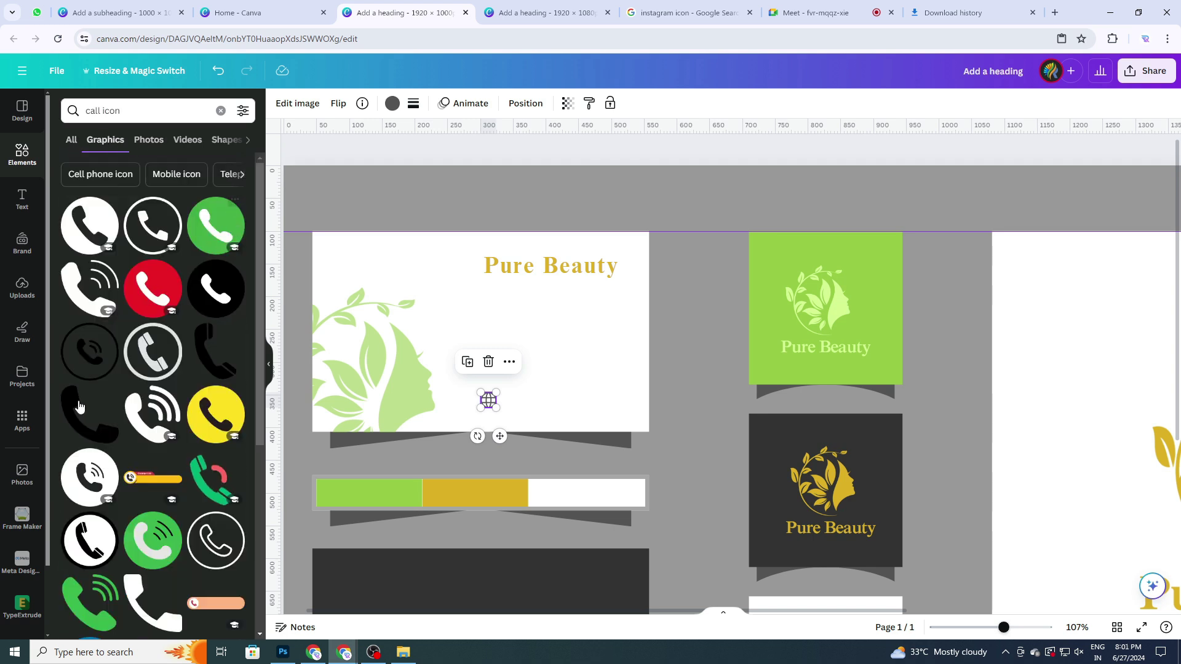
click(73, 411)
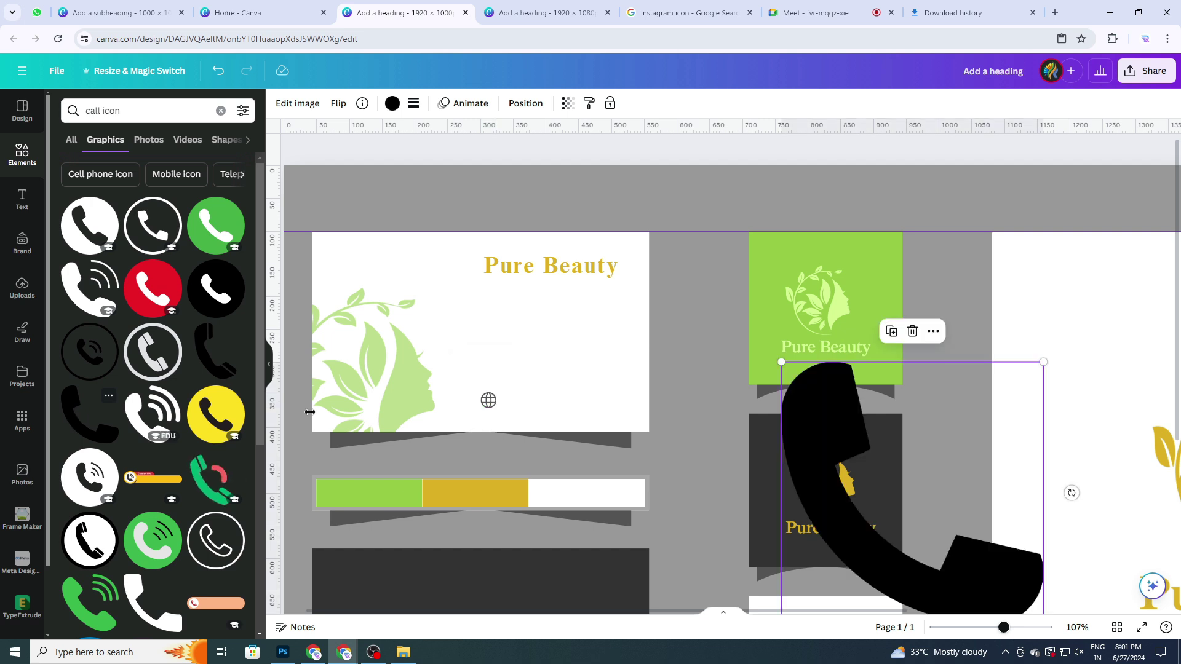
drag(819, 421, 627, 322)
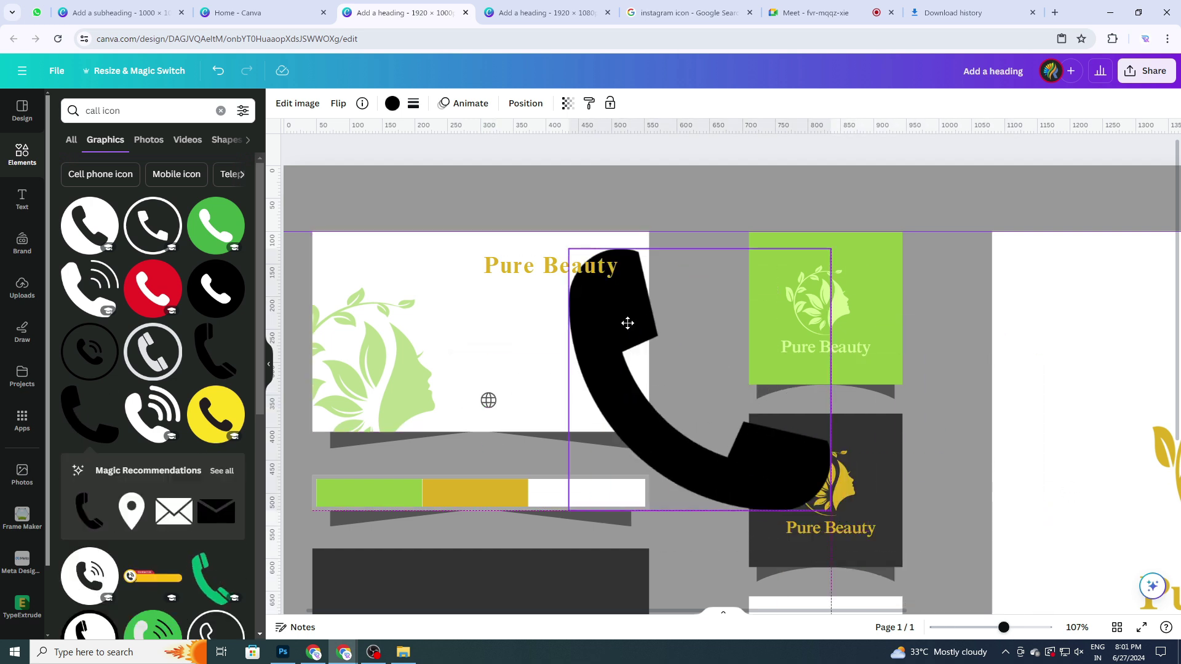
drag(830, 249, 527, 360)
Recolour the phone icon dark grey #545454 and place it directly above the globe icon, aligned with it.
scroll(526, 363, up, 5)
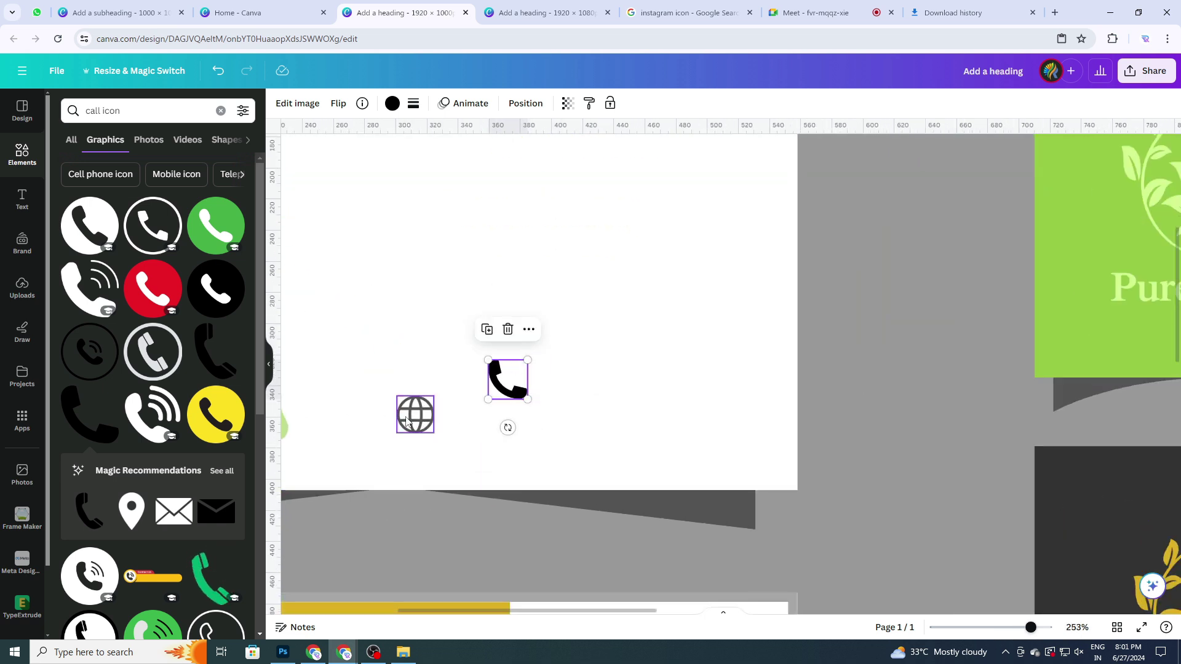
click(476, 409)
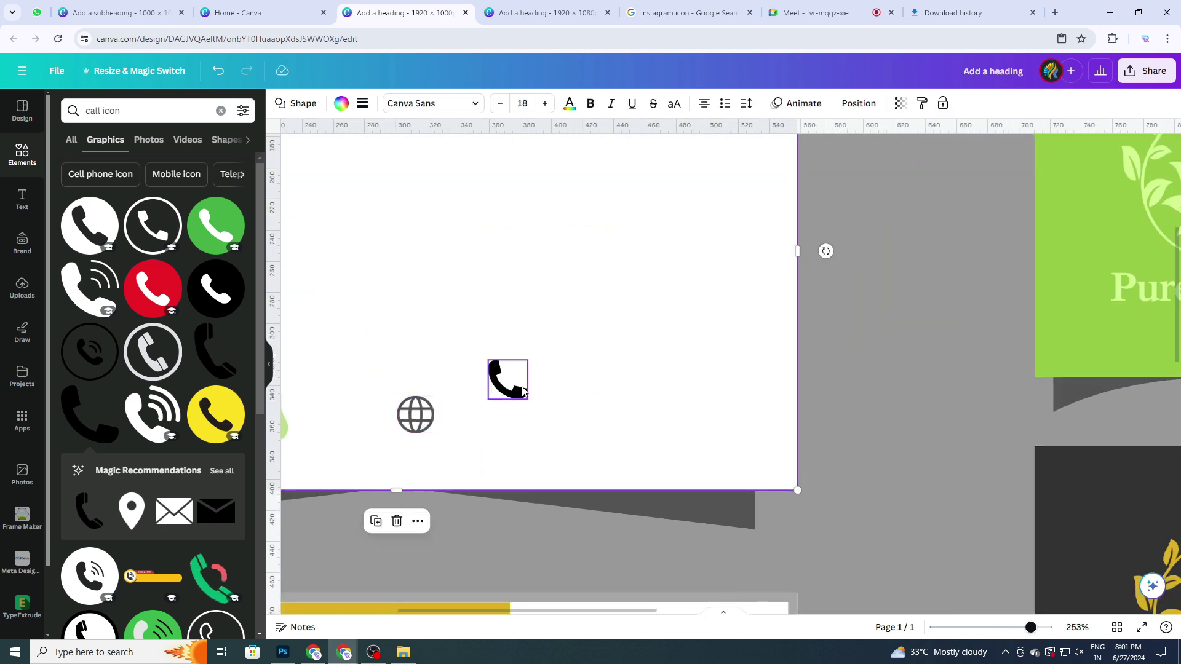
click(518, 393)
click(392, 103)
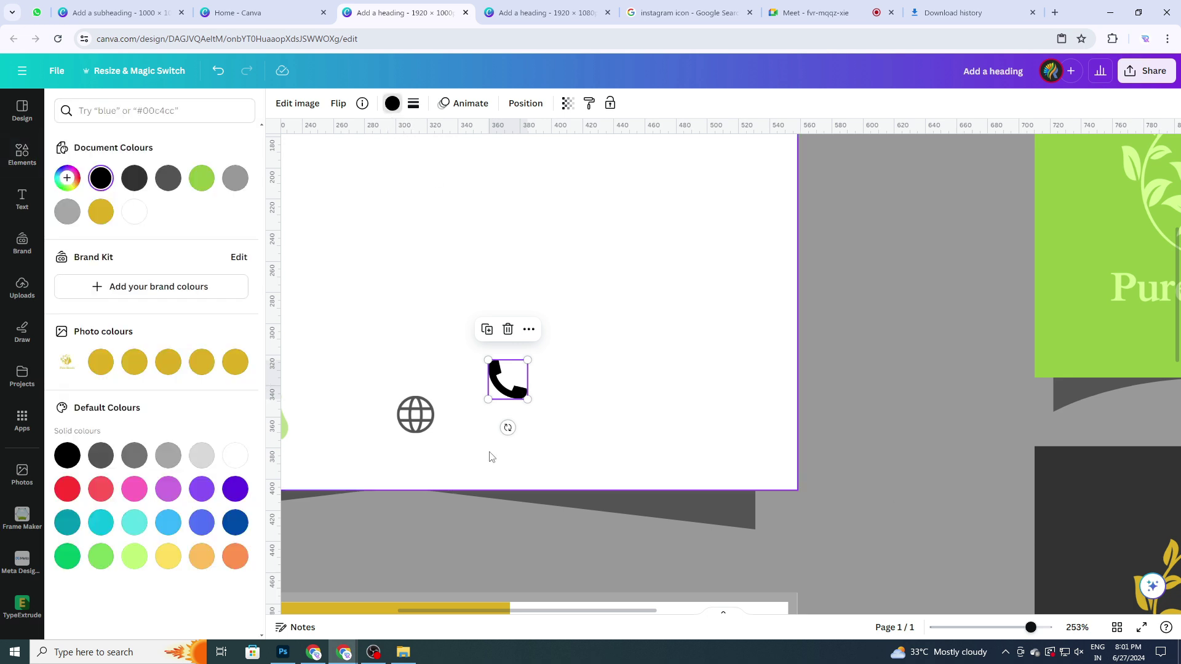
click(172, 188)
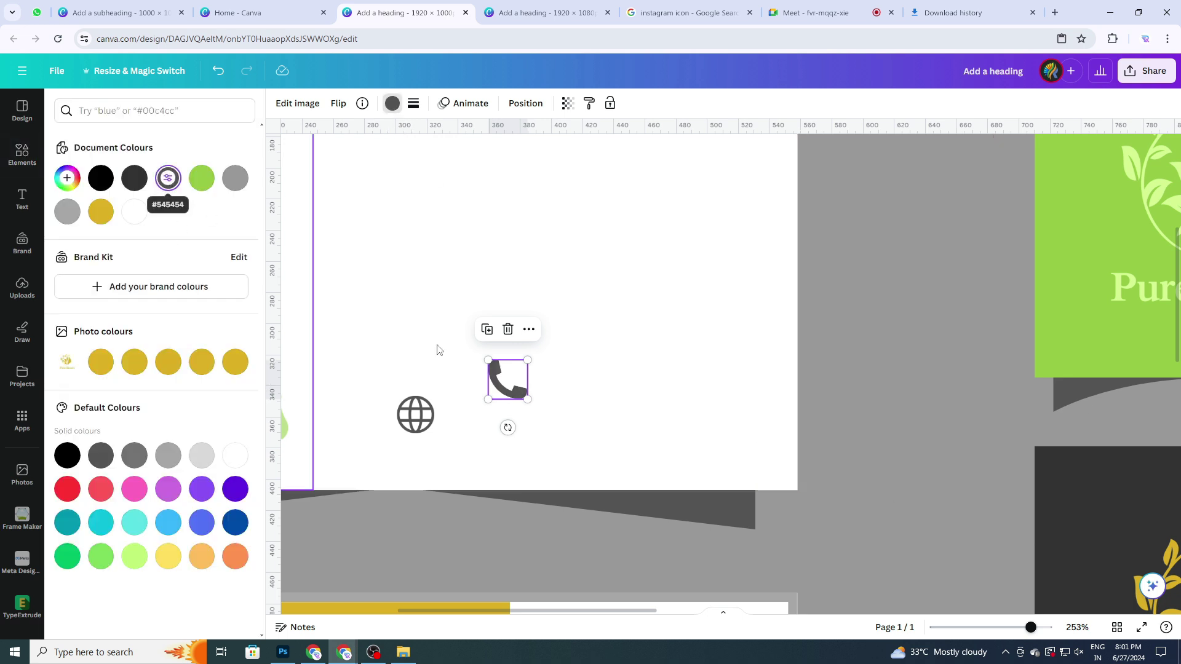
click(437, 345)
drag(516, 385, 425, 354)
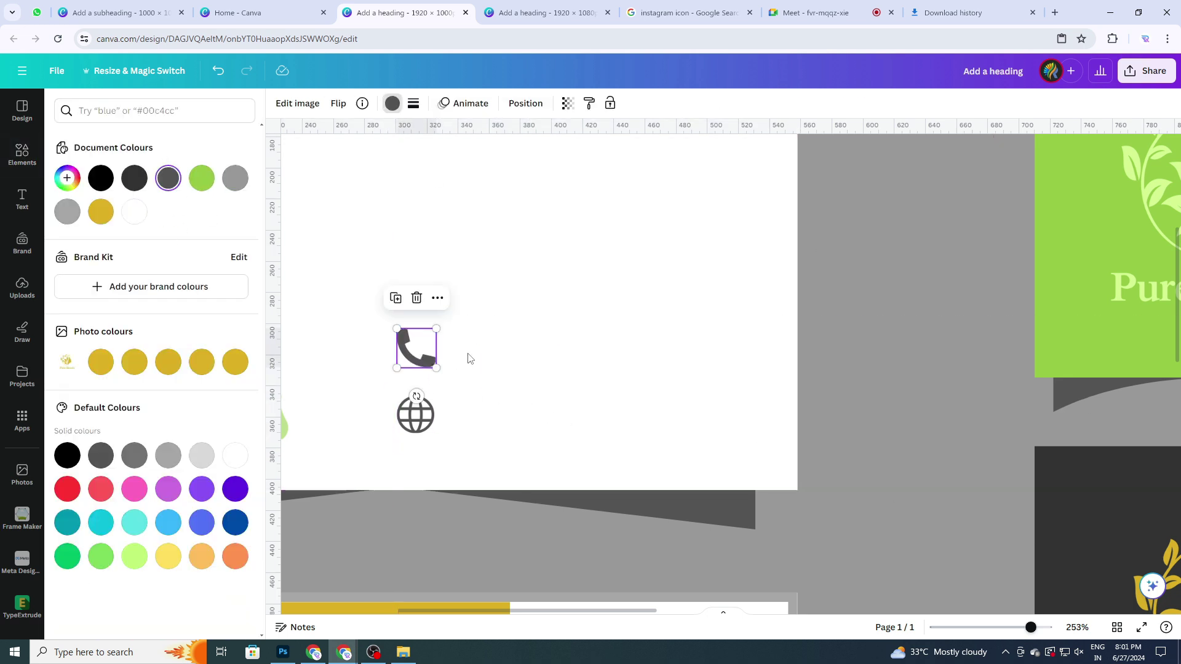
scroll(486, 356, down, 3)
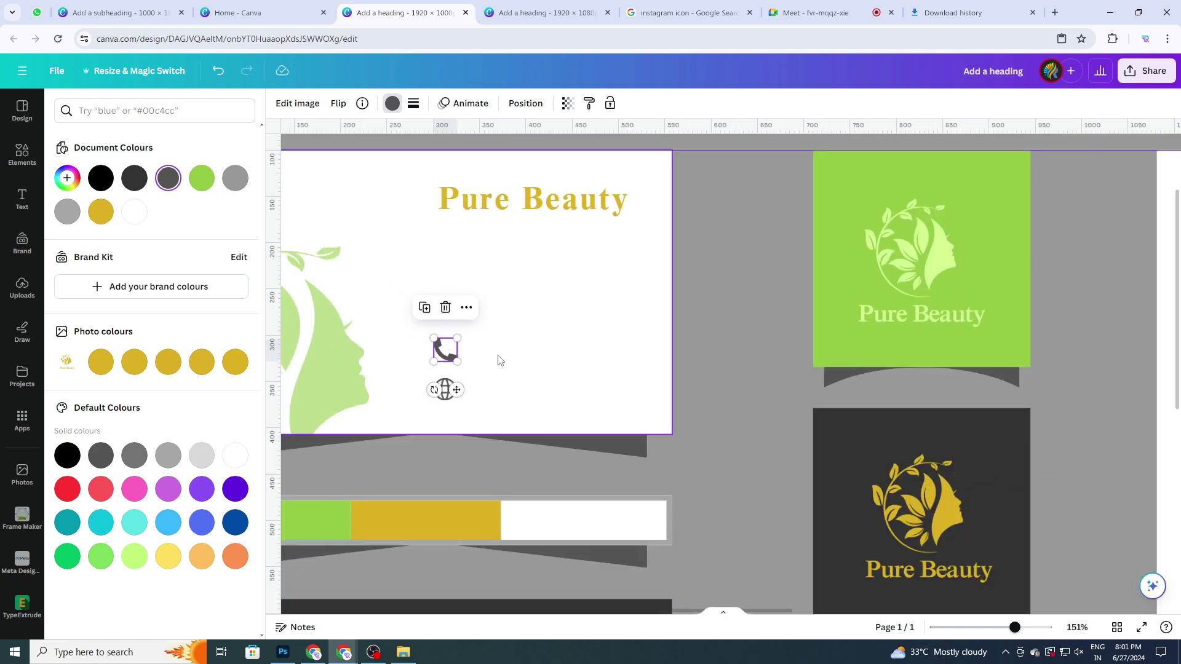
click(498, 360)
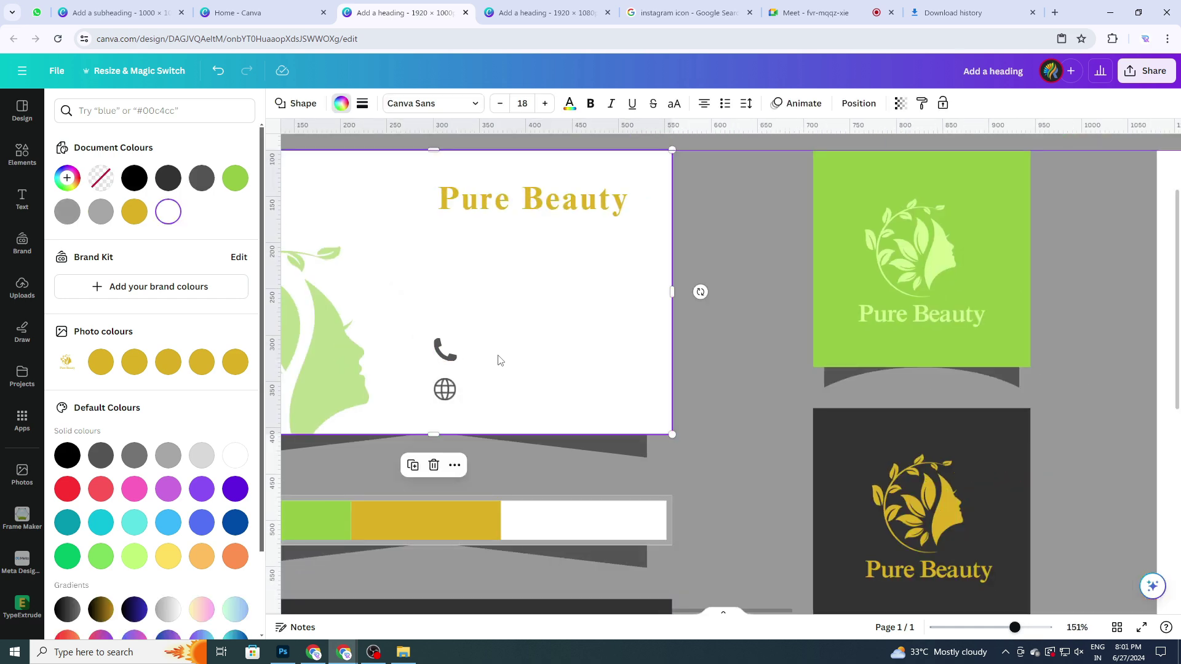
Search the elements for "location icon", add the plain map pin, and shrink it to about 23 px wide above the phone icon.
click(23, 154)
click(22, 153)
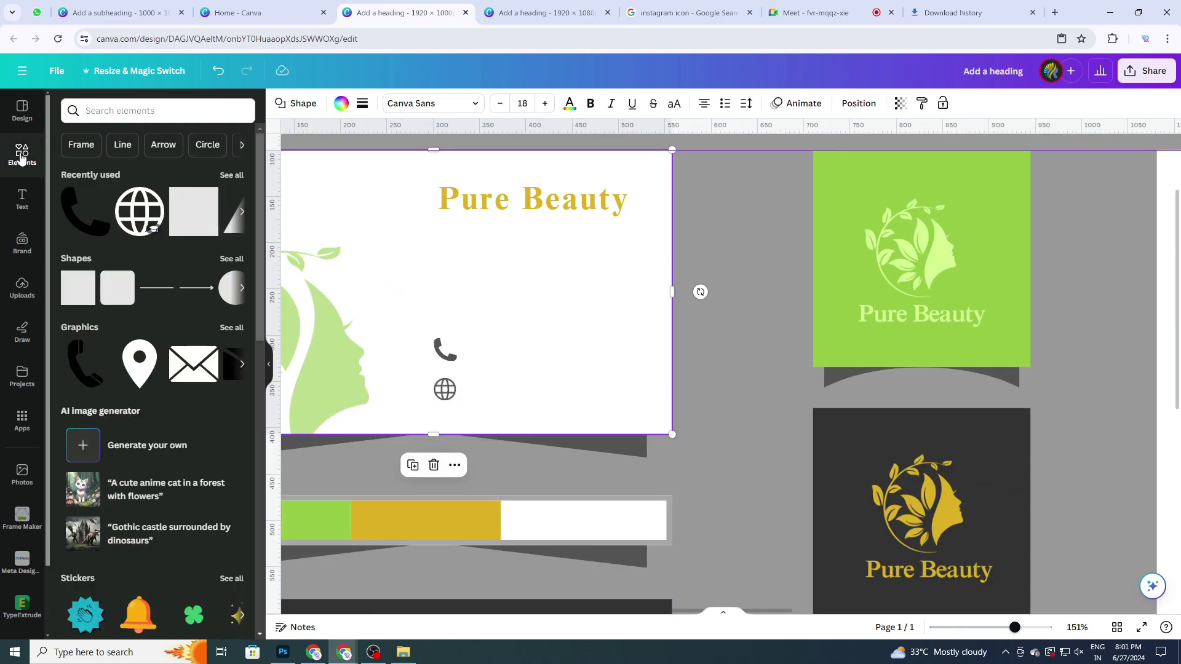
click(105, 108)
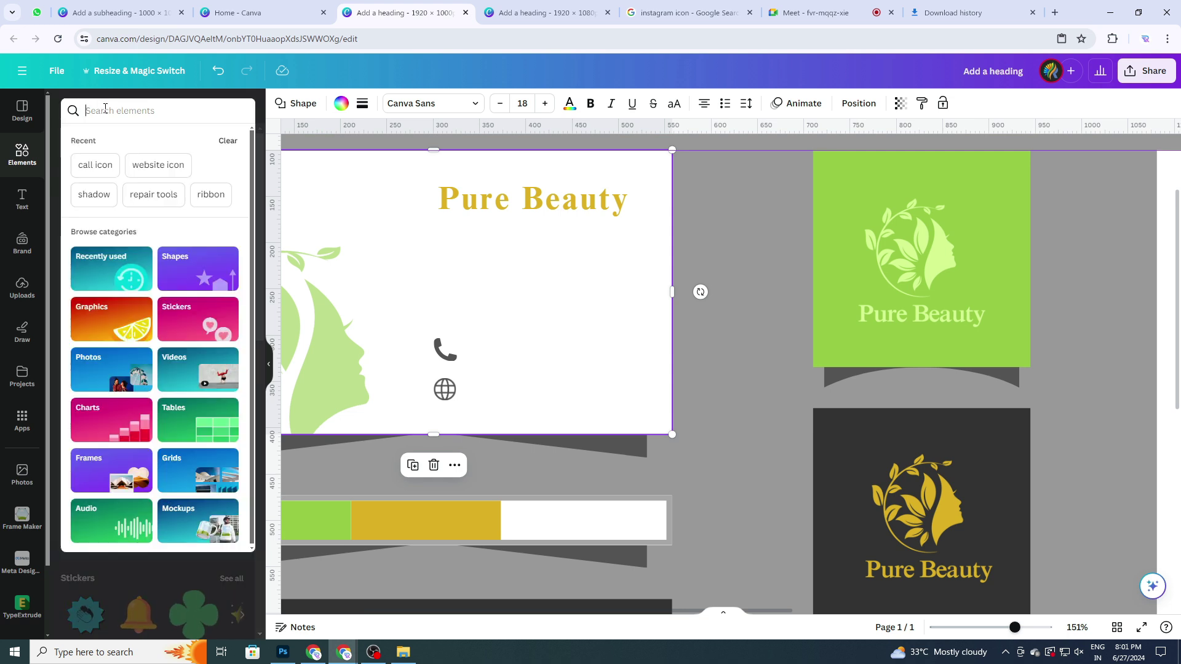
text(la)
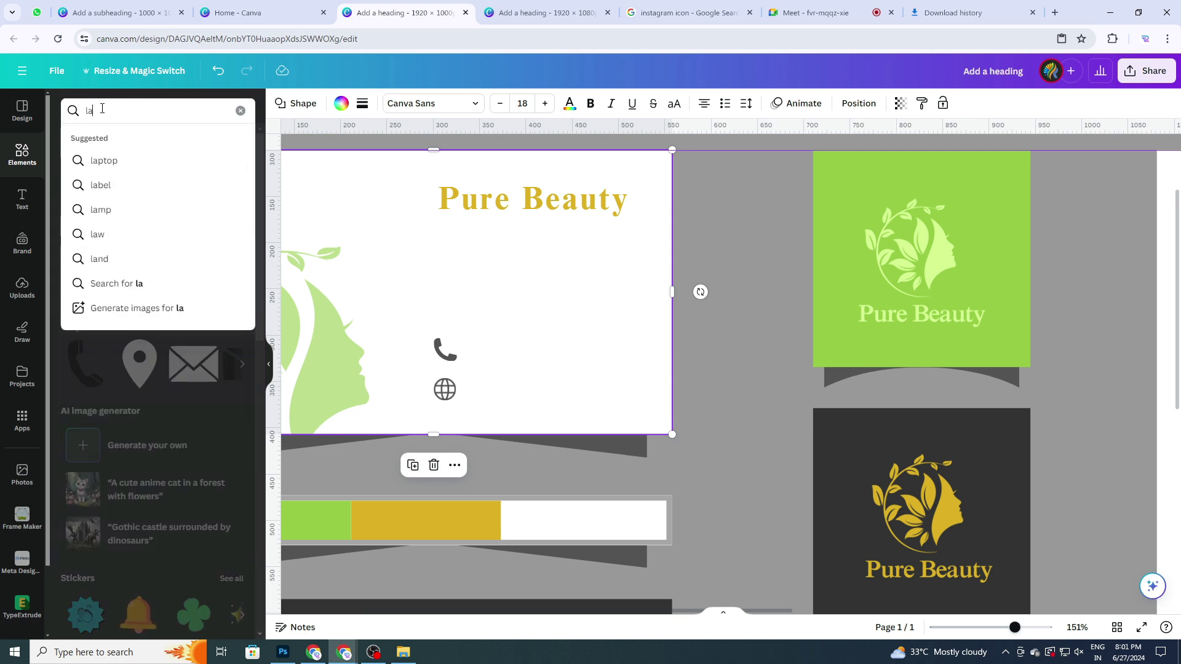
key(BackSpace)
text(o)
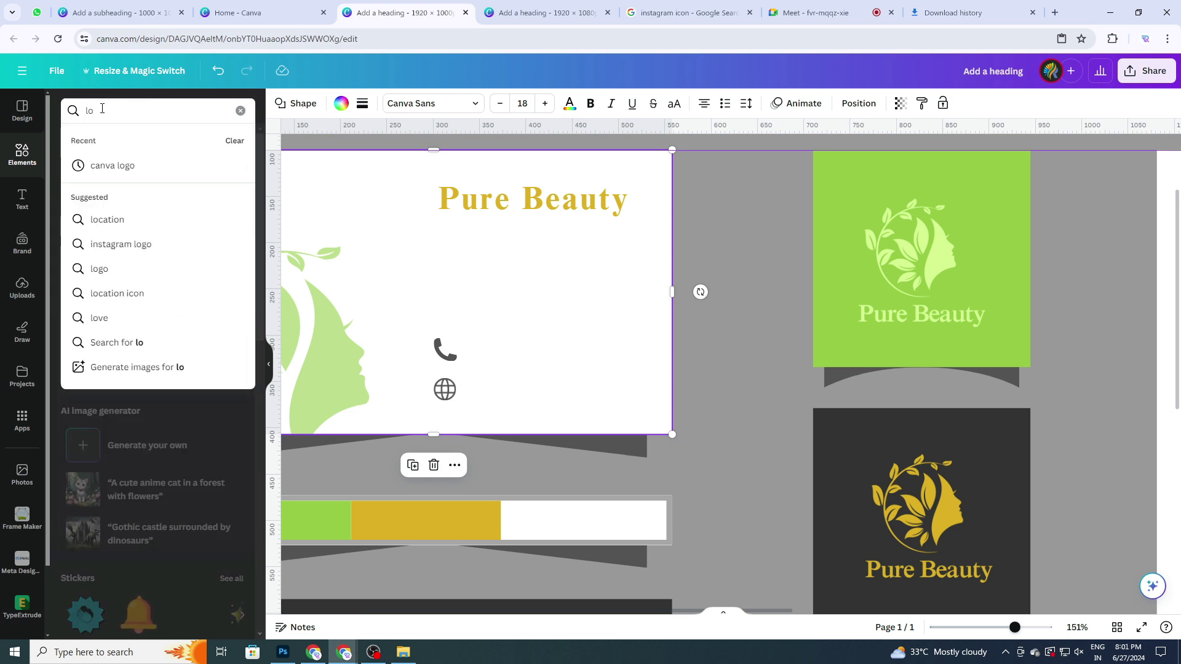
click(134, 298)
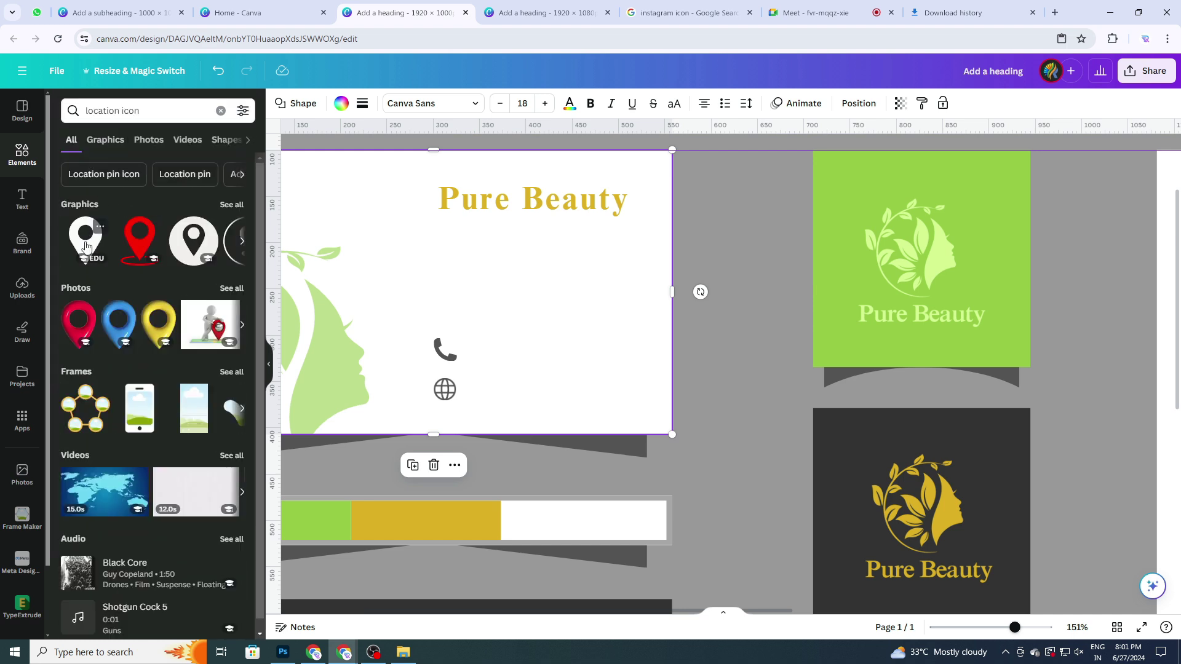
drag(86, 246, 512, 323)
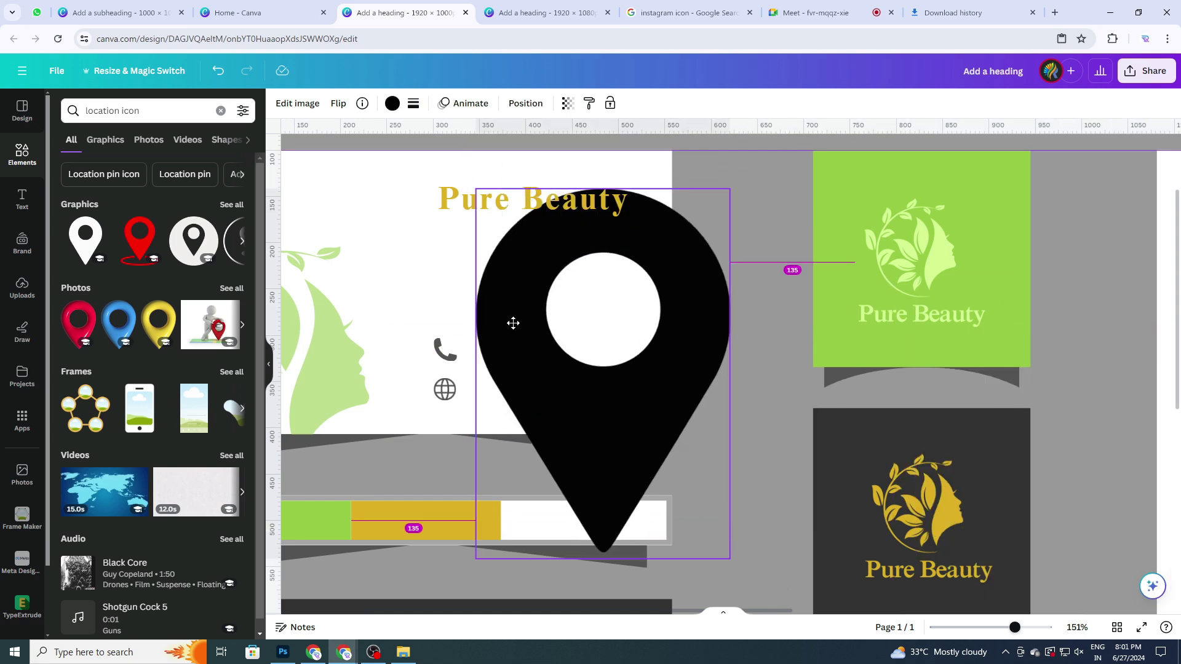
drag(726, 187, 455, 315)
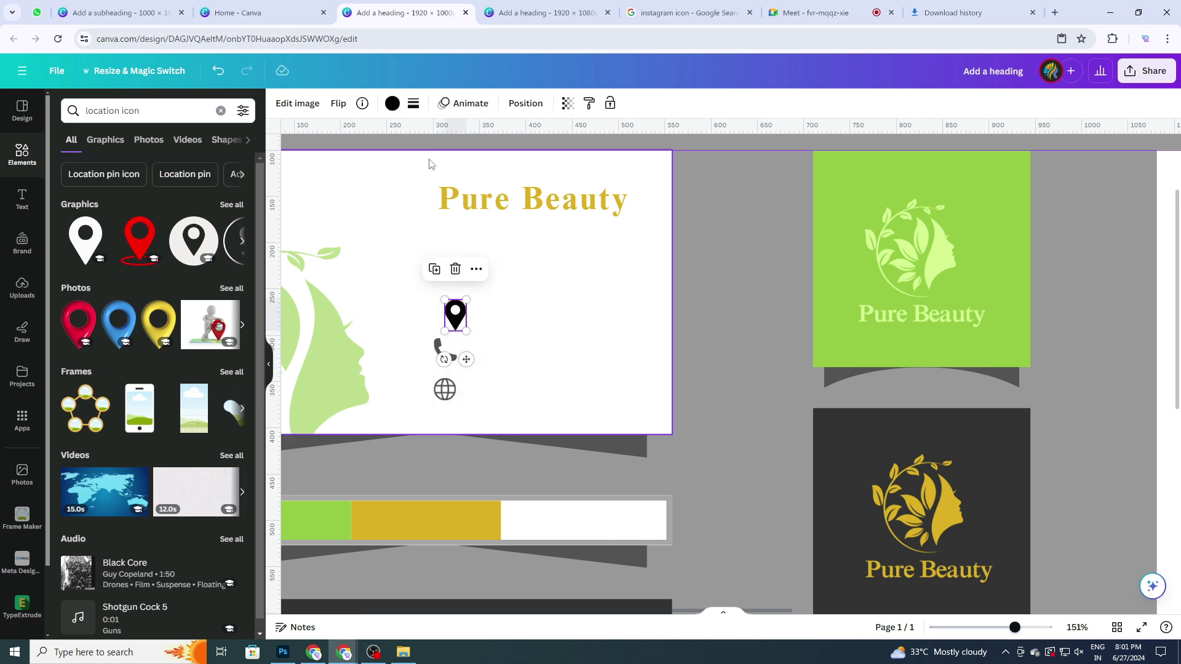
Recolour the location pin charcoal and place it directly above the phone icon, aligned with the icon column.
click(392, 104)
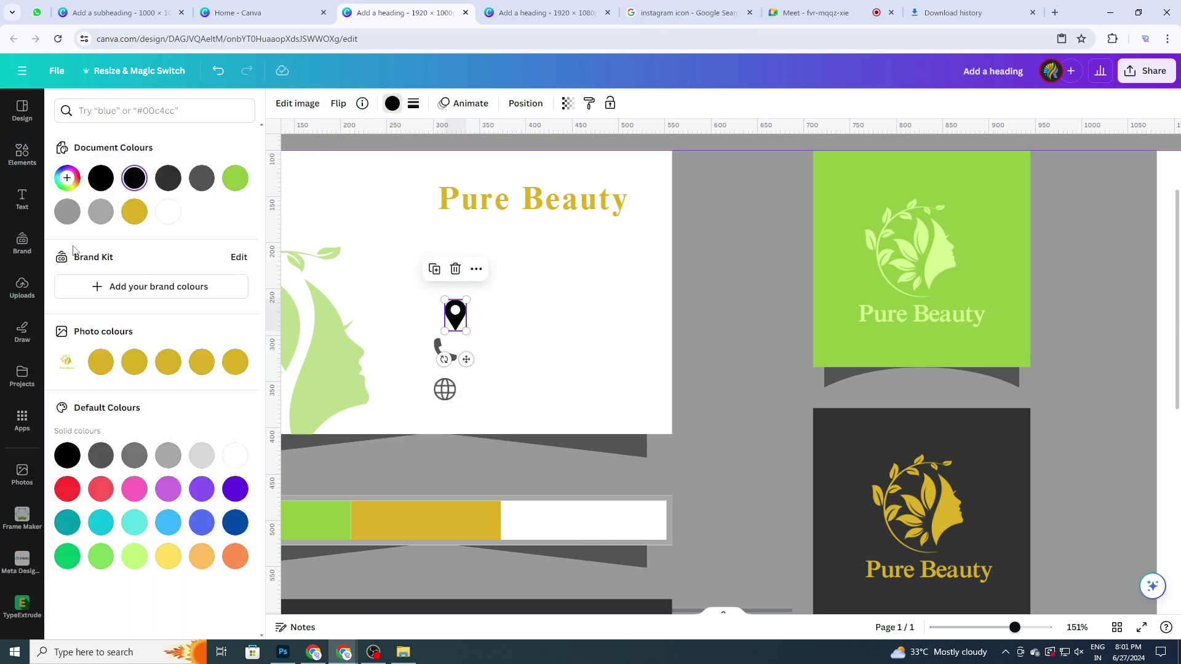
click(171, 183)
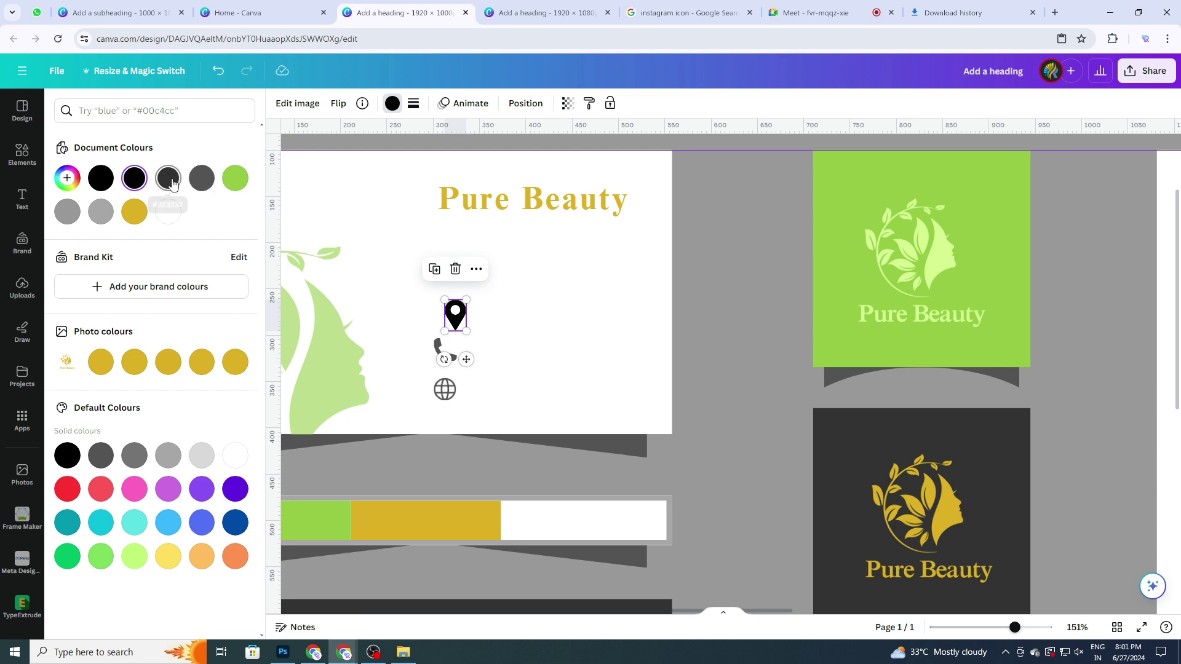
click(508, 309)
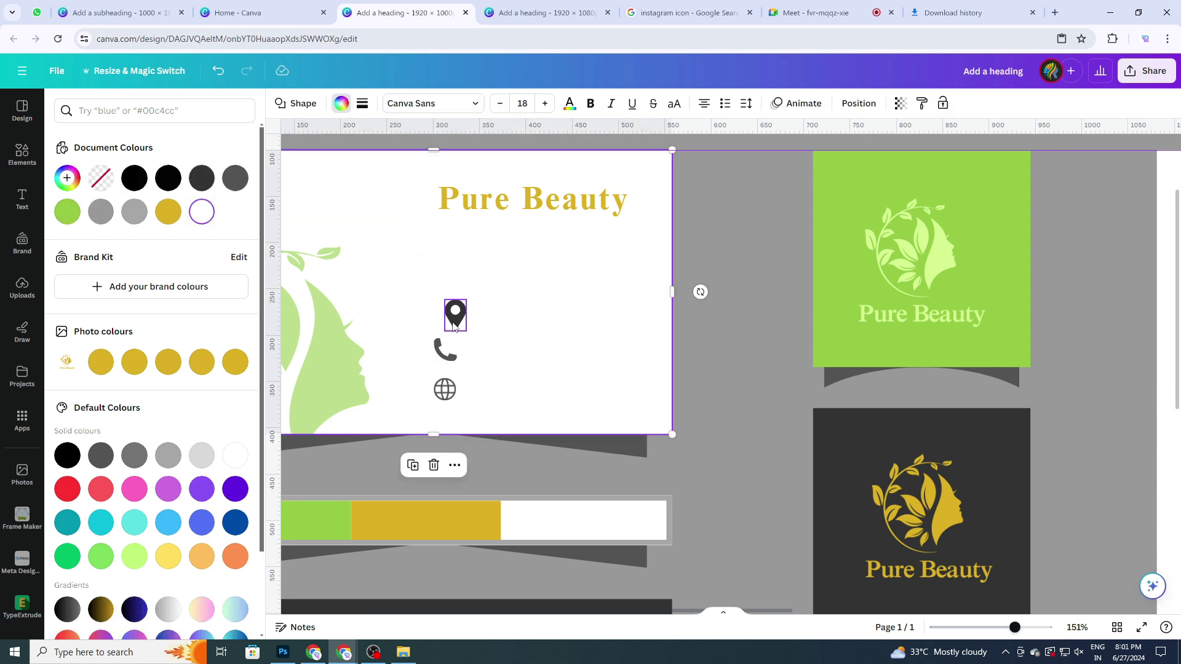
drag(453, 326, 444, 314)
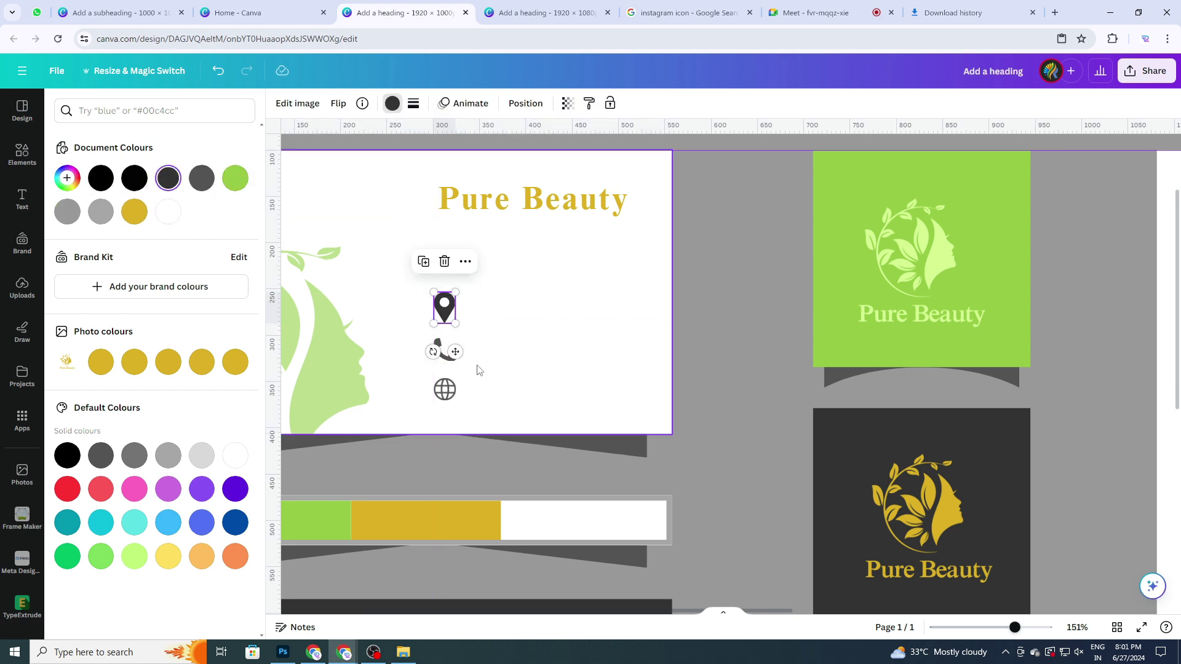
click(471, 372)
scroll(471, 384, down, 2)
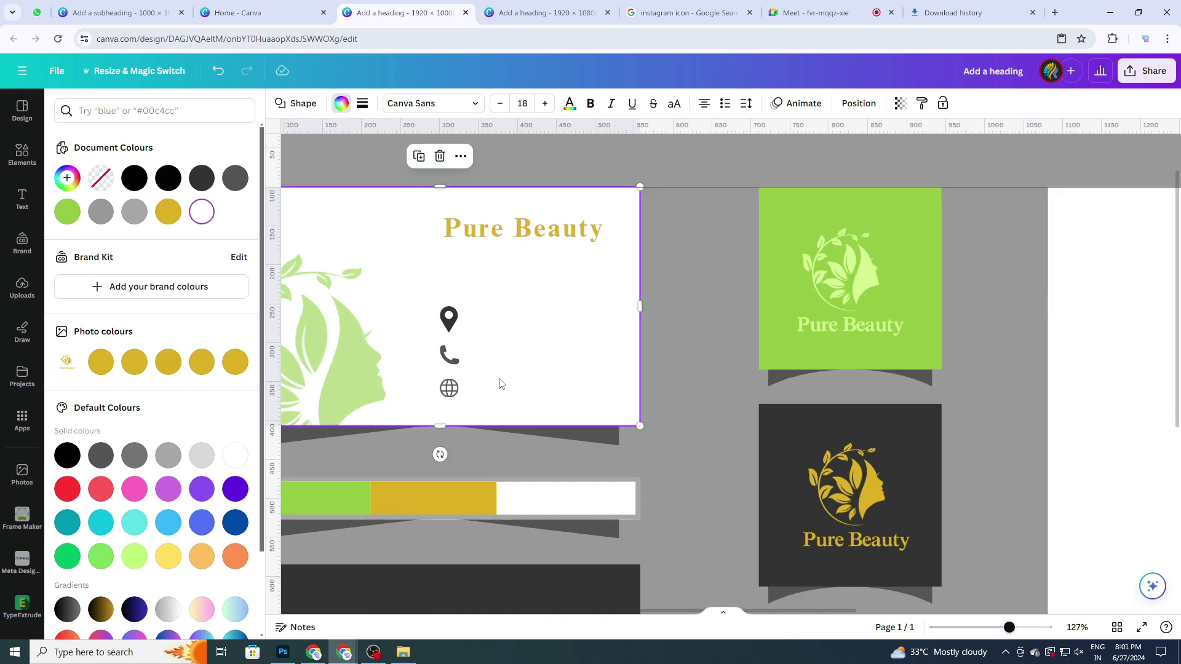
scroll(500, 383, up, 2)
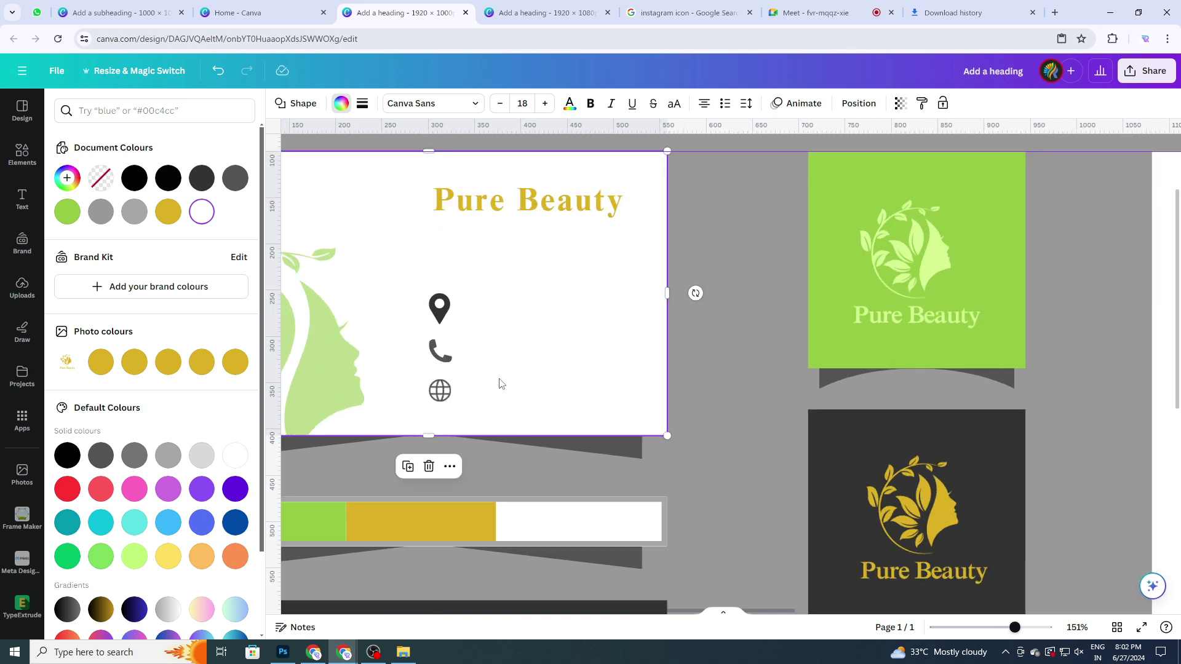
Recolour the location pin to the same dark grey as the phone and globe icons.
click(447, 392)
click(450, 361)
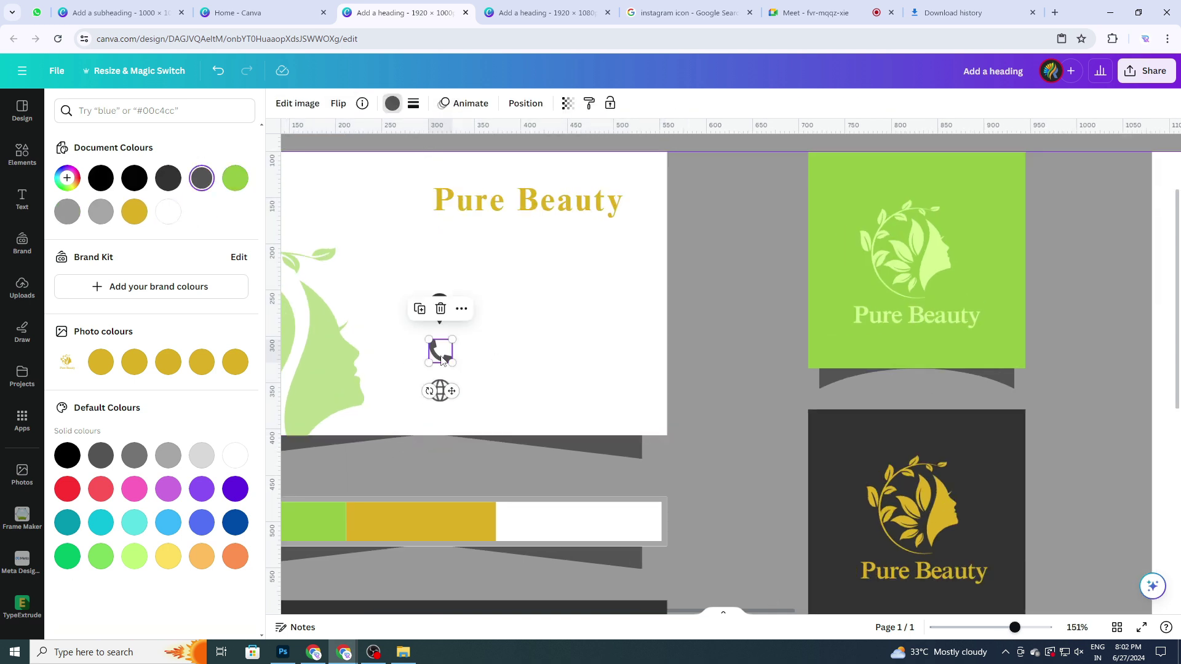
scroll(502, 307, up, 2)
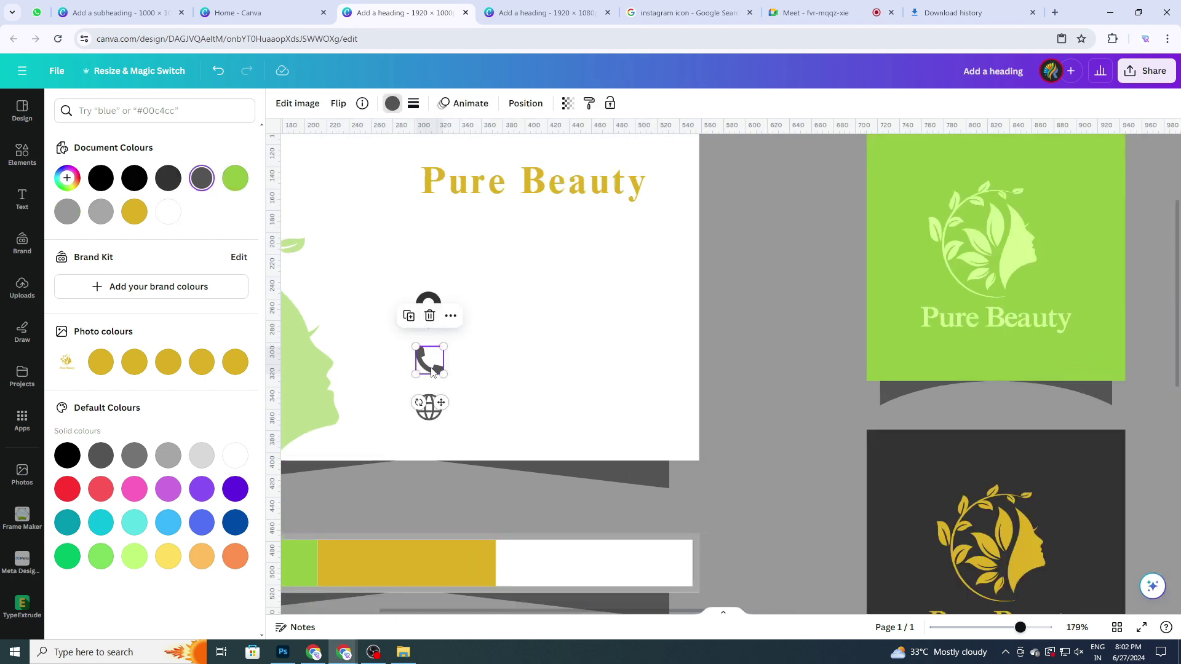
click(395, 315)
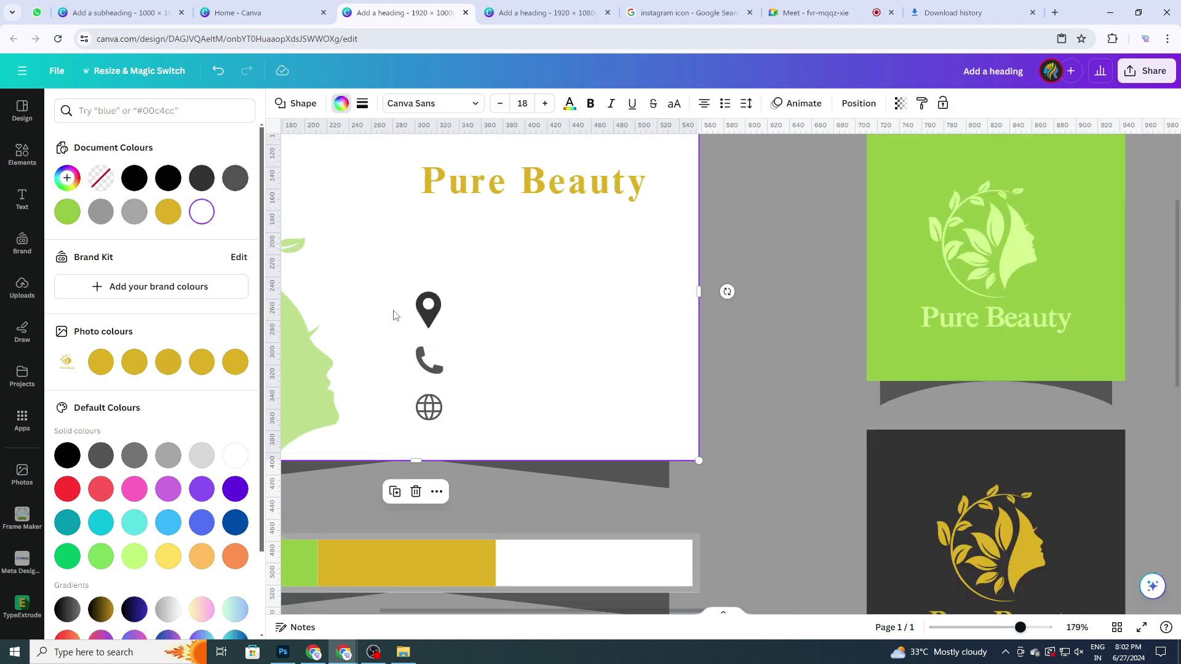
click(429, 308)
click(202, 179)
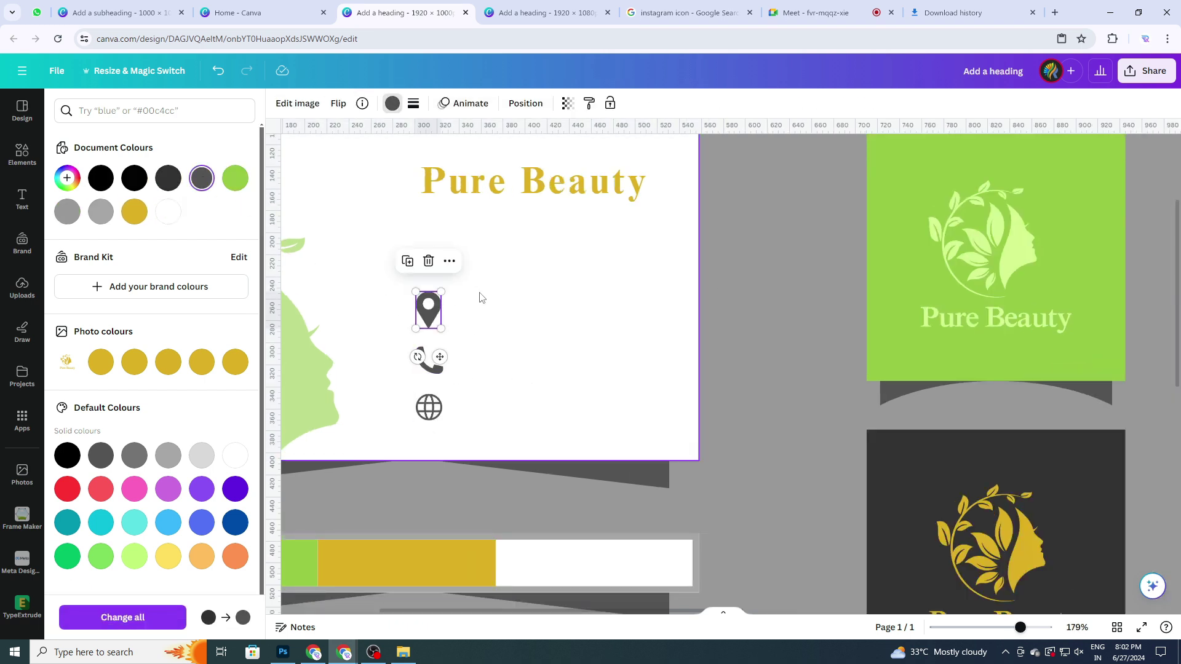
click(464, 383)
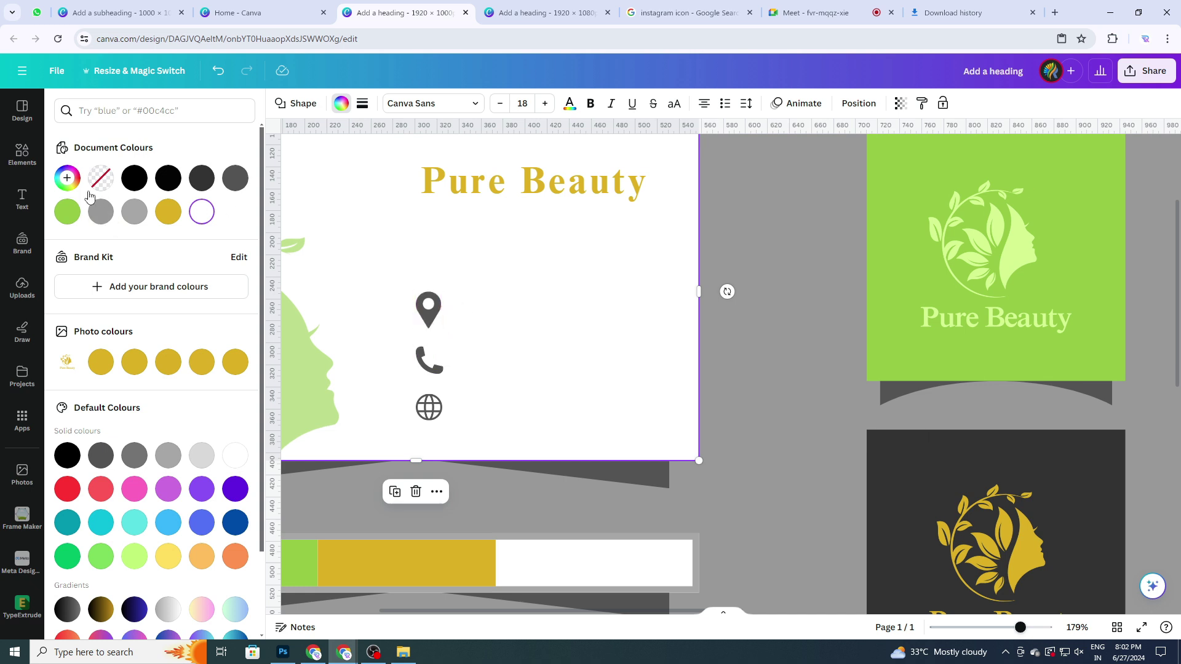
Add a circle shape, shrink it to about 30 px wide, and place it on the card beside the location pin.
click(22, 161)
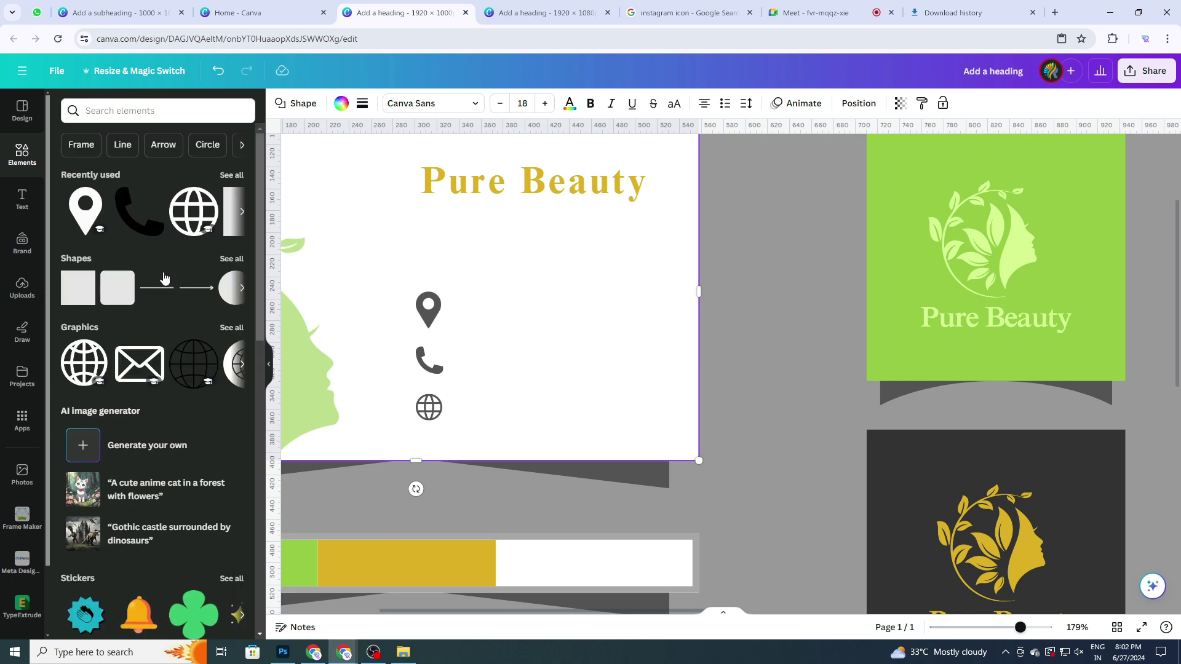
click(76, 265)
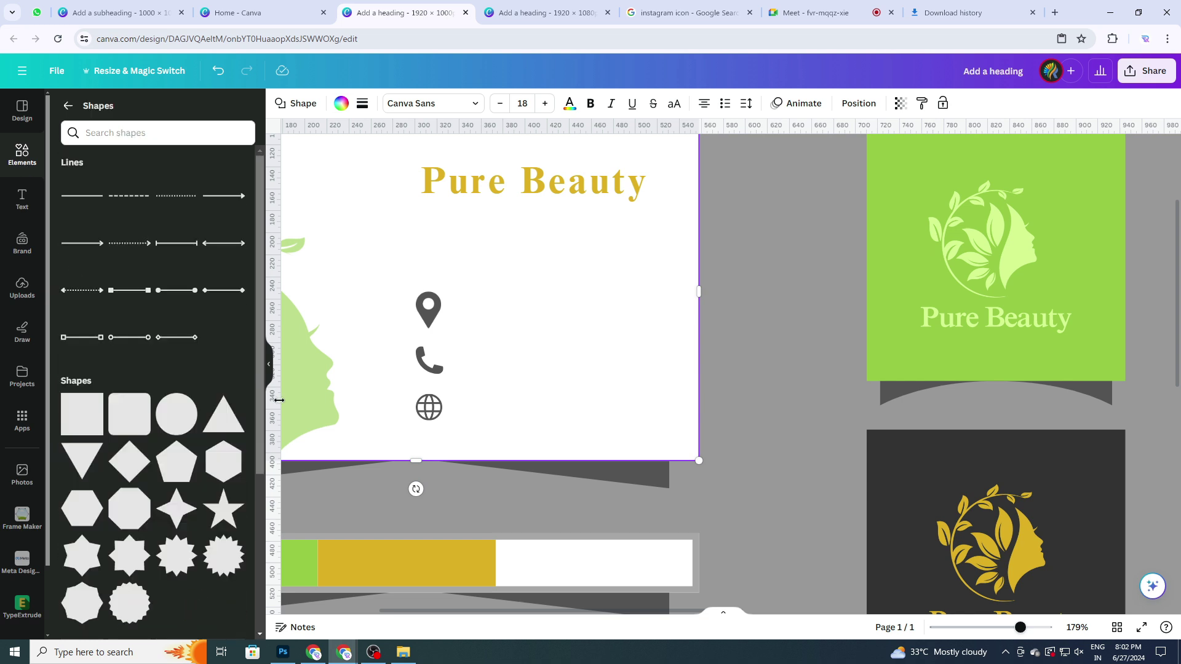
click(170, 425)
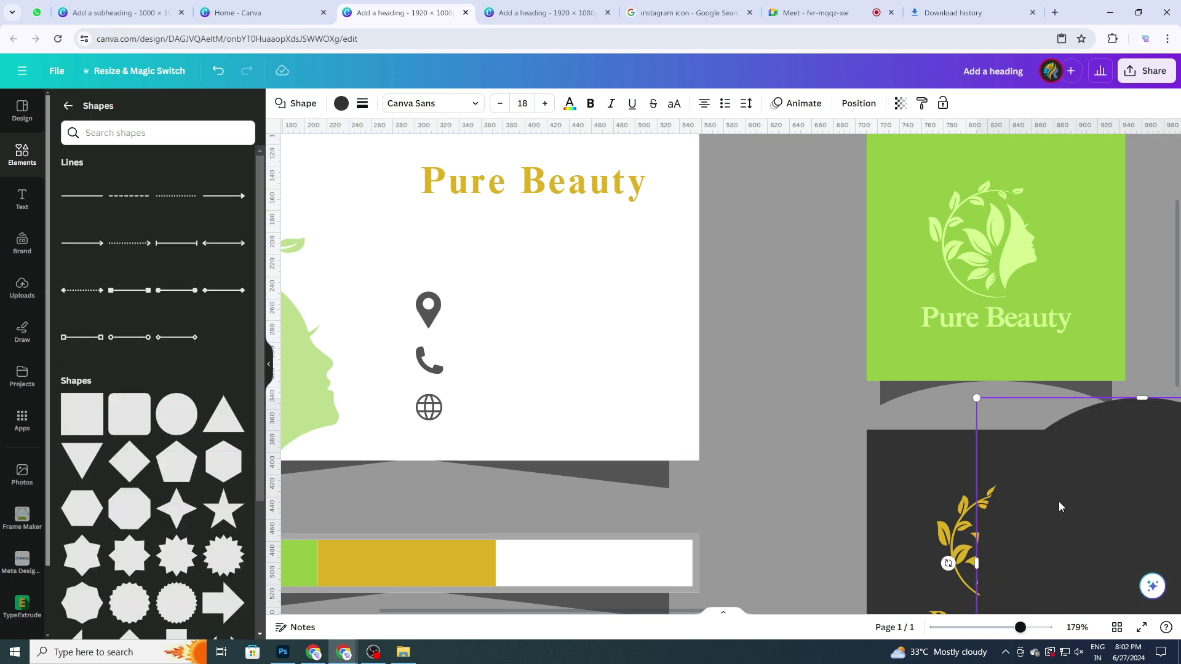
drag(1059, 506, 592, 304)
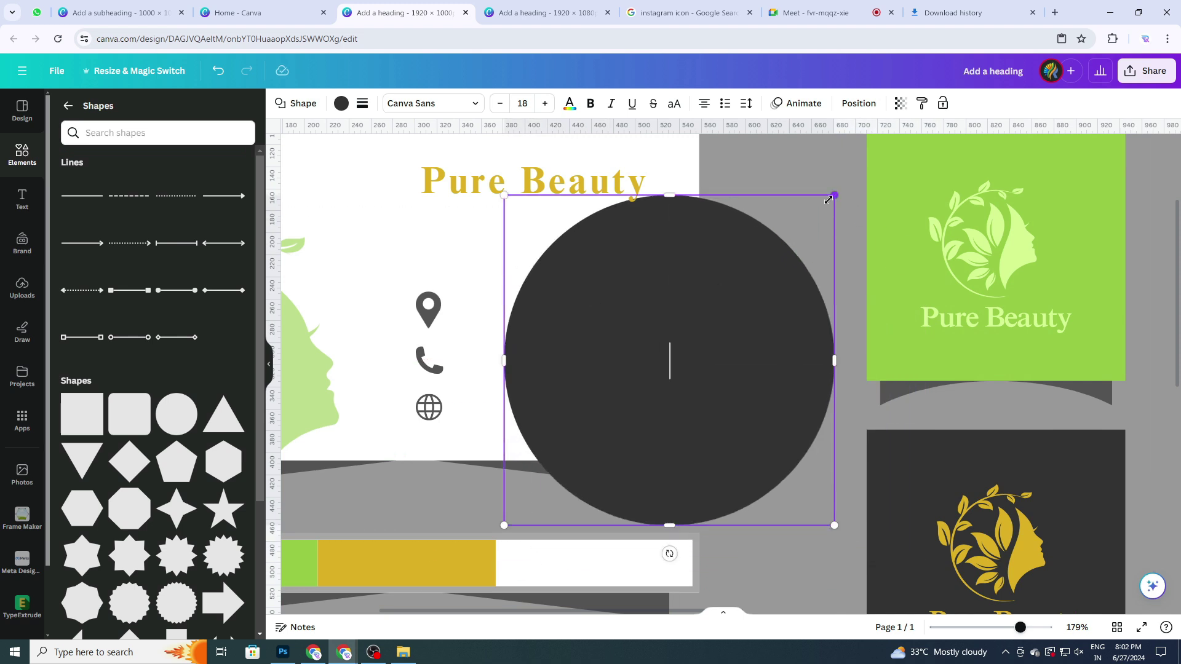
drag(828, 200, 492, 318)
scroll(557, 386, up, 3)
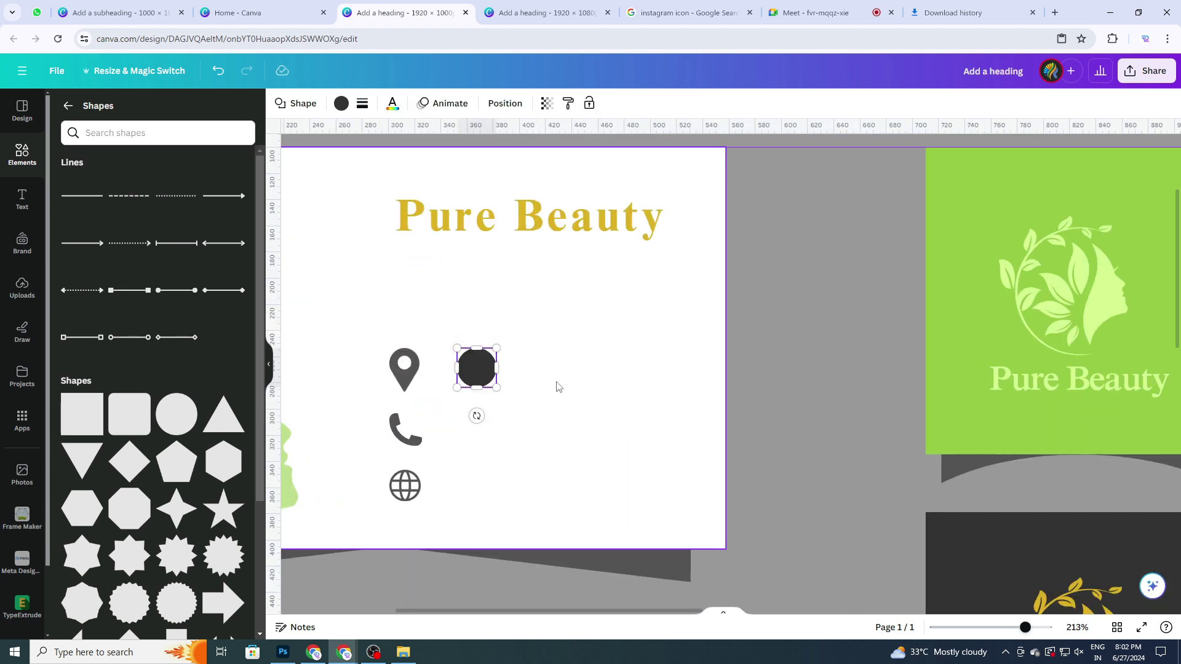
Move the location pin onto the dark circle and recolour the pin white.
click(405, 372)
drag(405, 372, 479, 371)
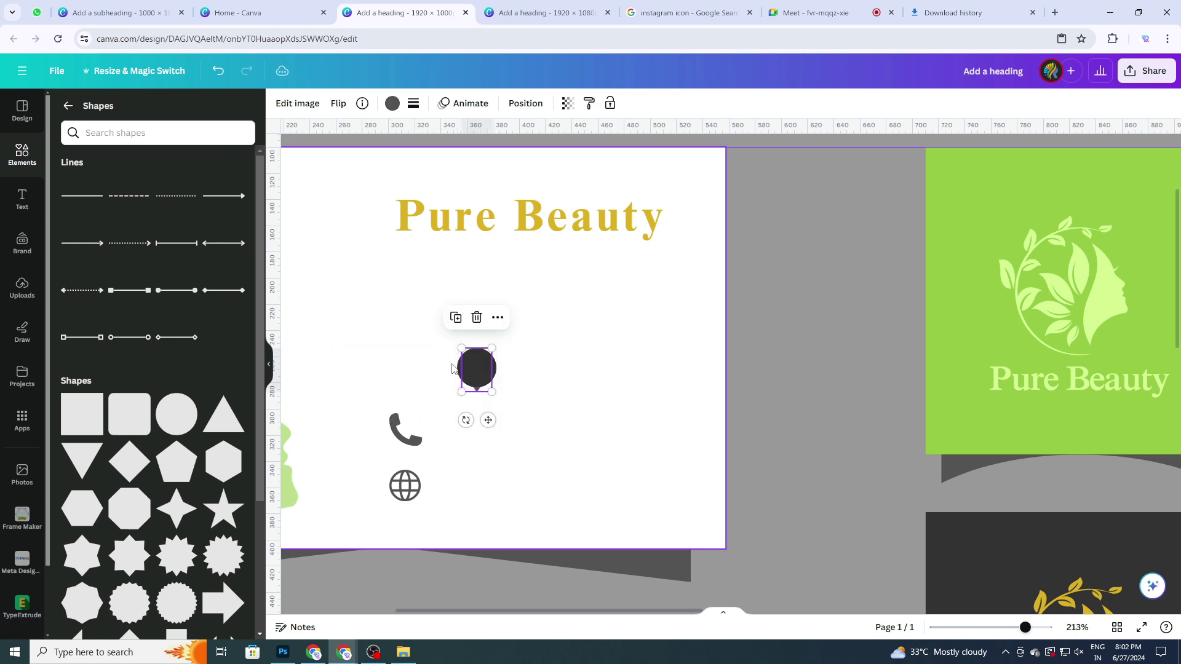
click(392, 103)
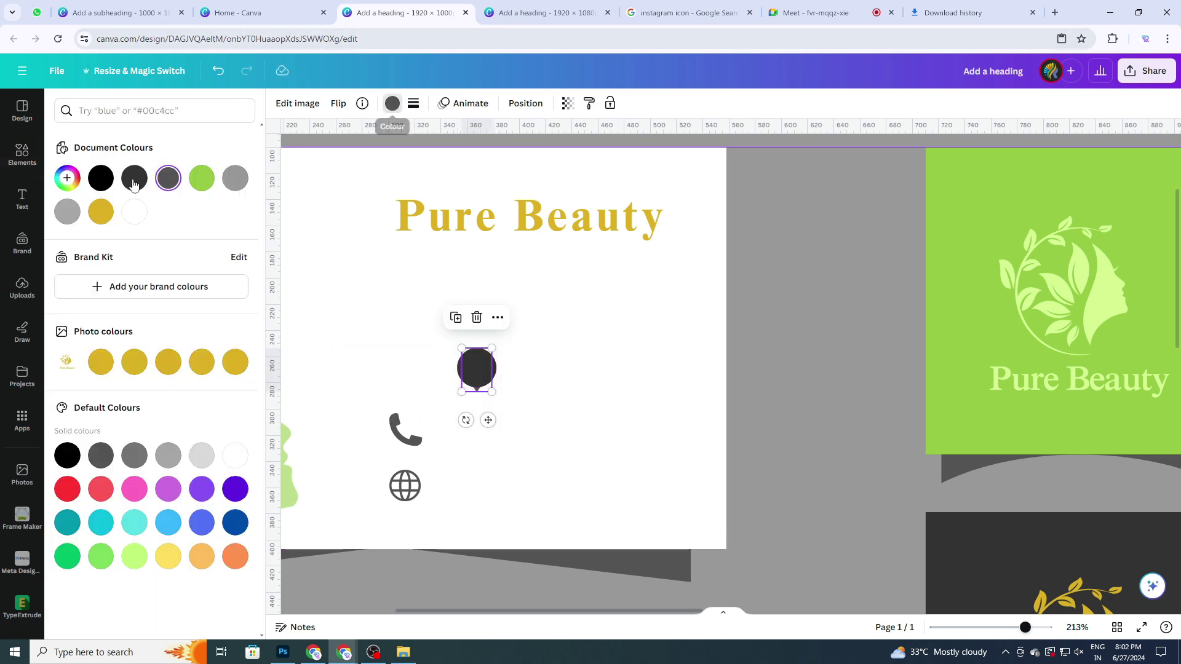
click(133, 212)
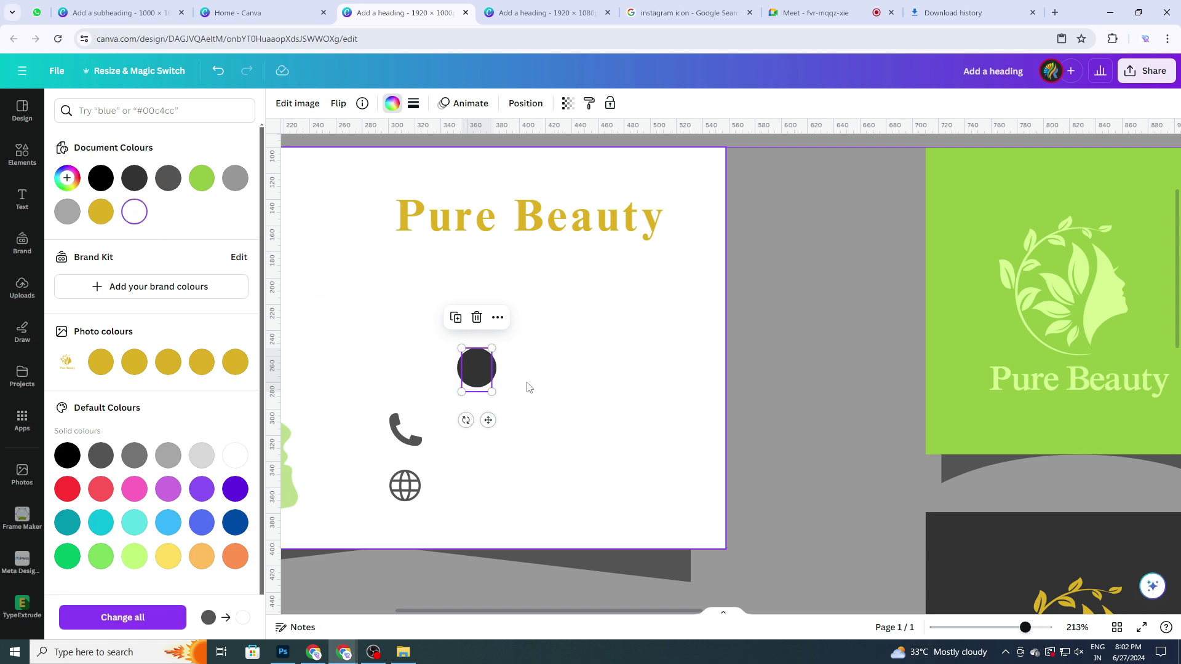
click(483, 366)
click(484, 367)
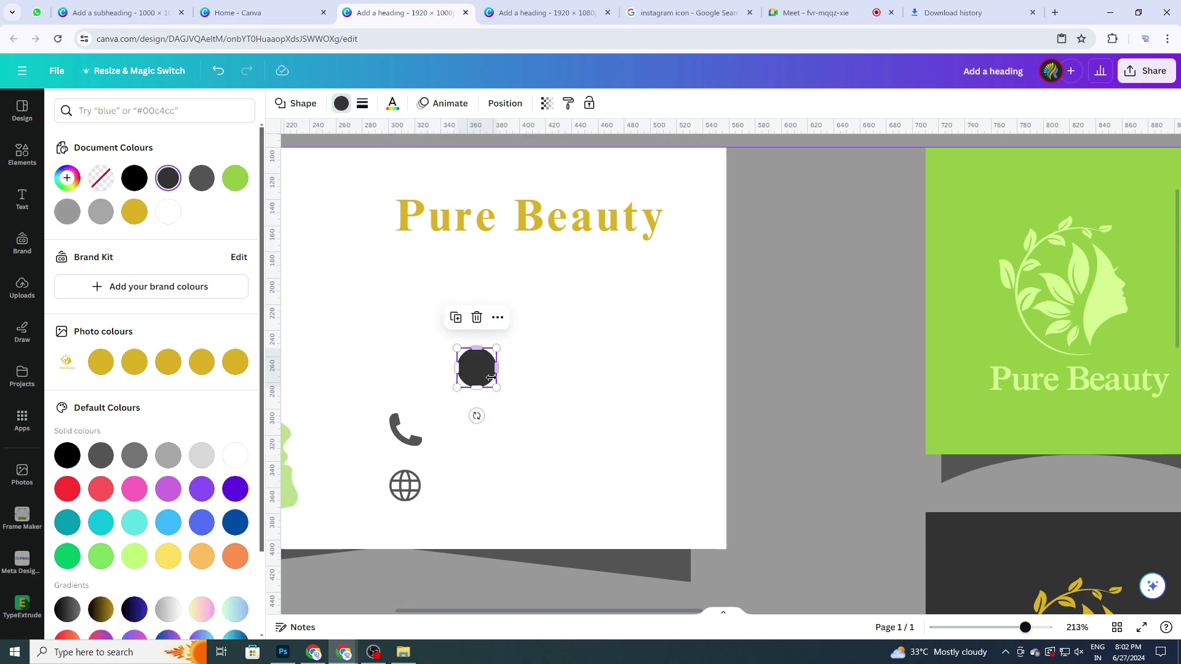
Try sending the dark circle to the back of the layer order.
right_click(488, 373)
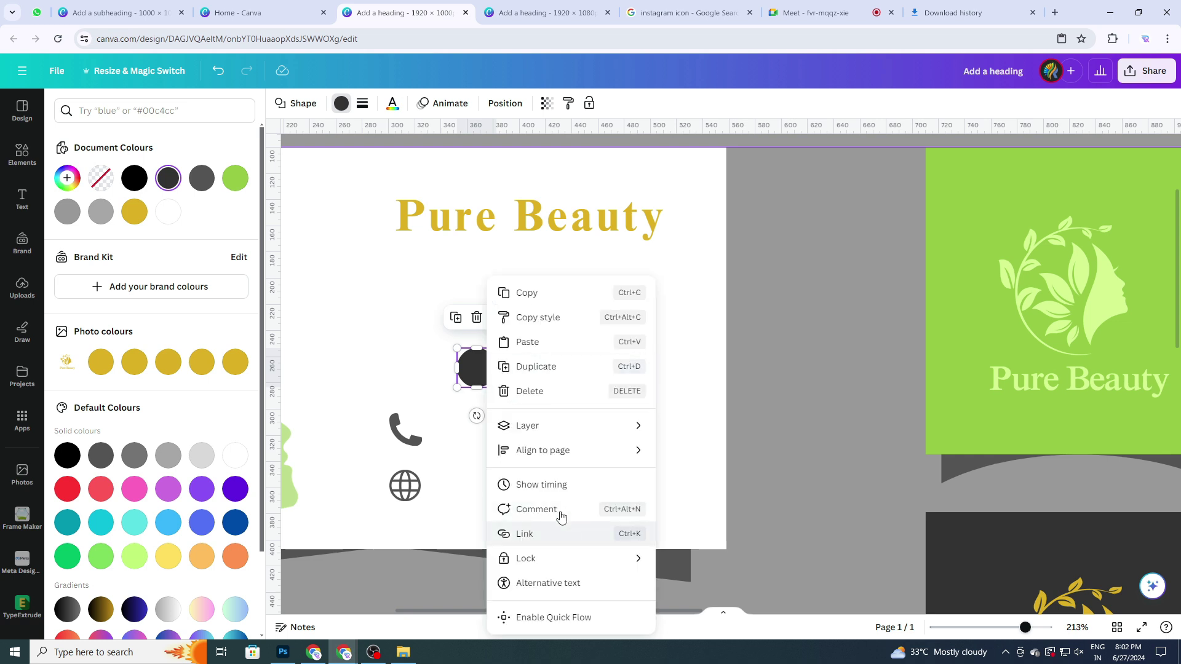
mouse_move(540, 436)
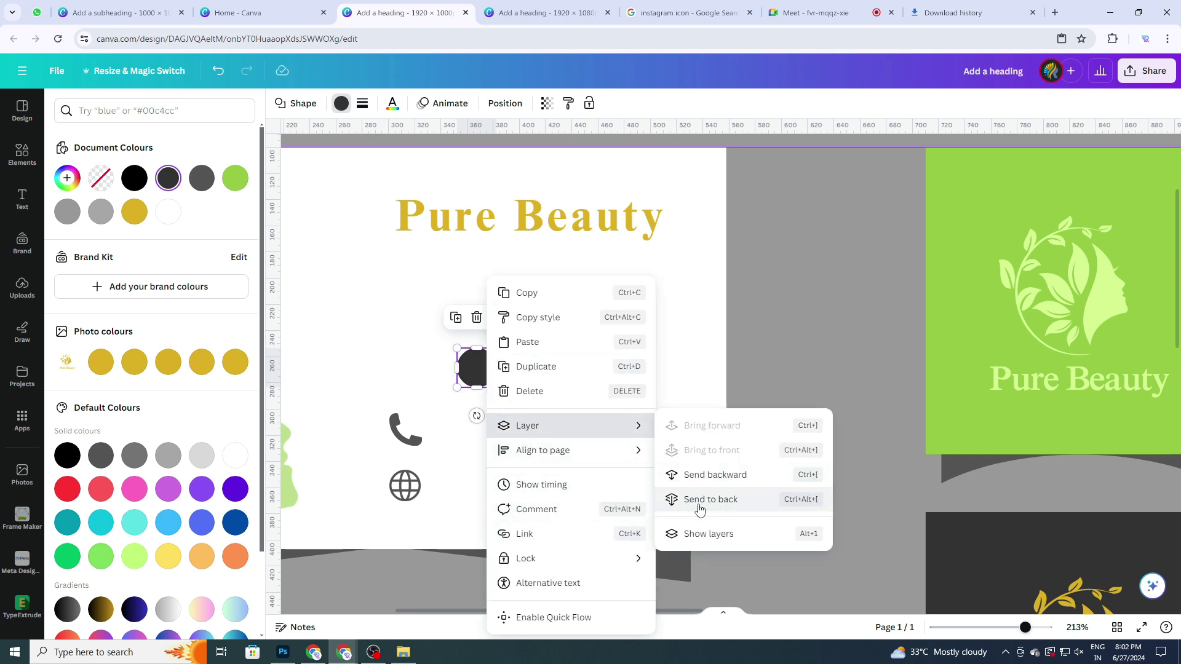
click(708, 502)
click(565, 415)
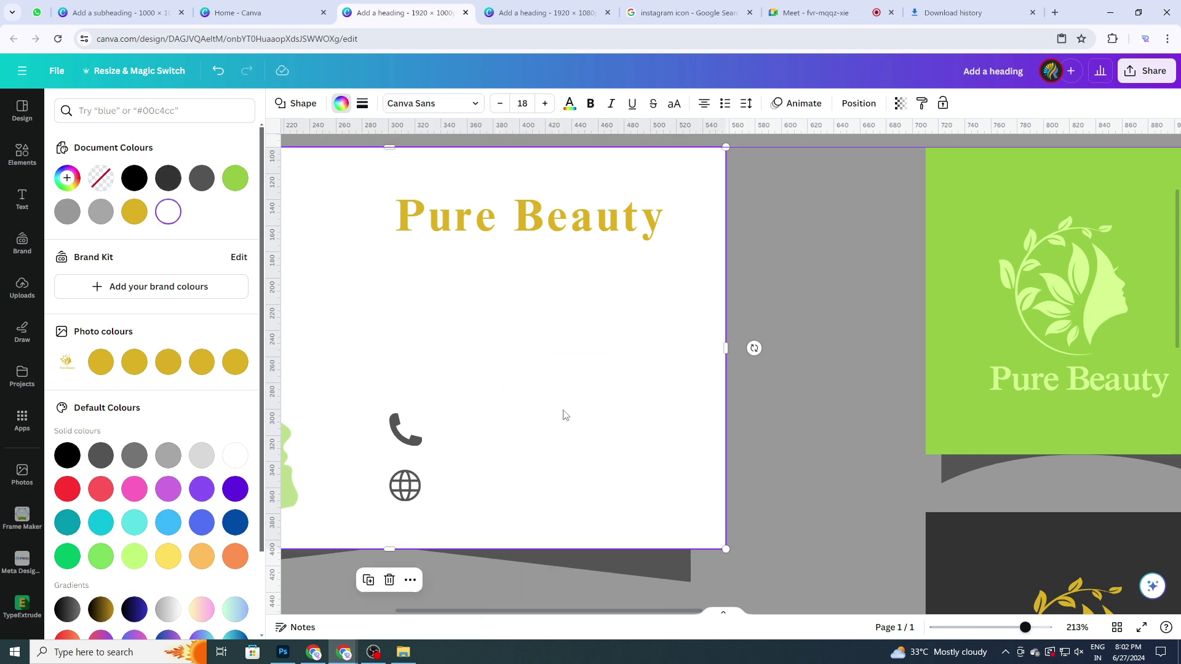
Undo the circle's layer change and the location pin's white recolouring.
key(ctrl+bracketleft)
click(478, 360)
mouse_move(478, 360)
mouse_down()
mouse_move(455, 395)
mouse_move(478, 376)
mouse_up()
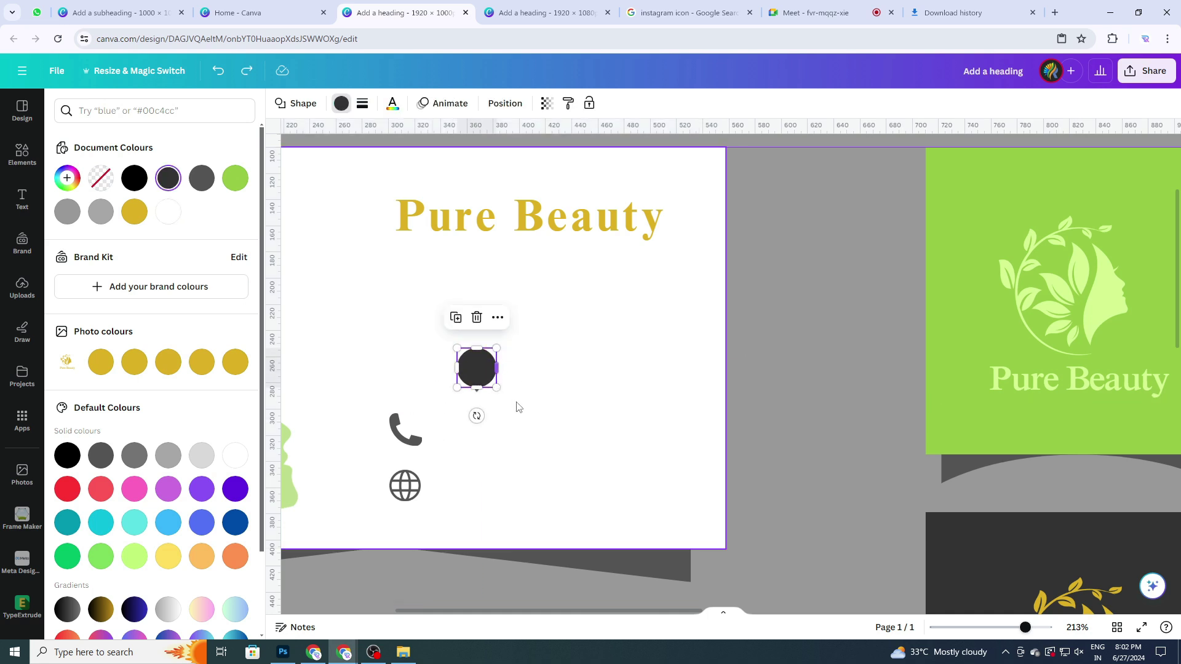
click(516, 411)
Try sending the location pin one layer backward beside the dark circle, and place it over the circle again.
click(477, 385)
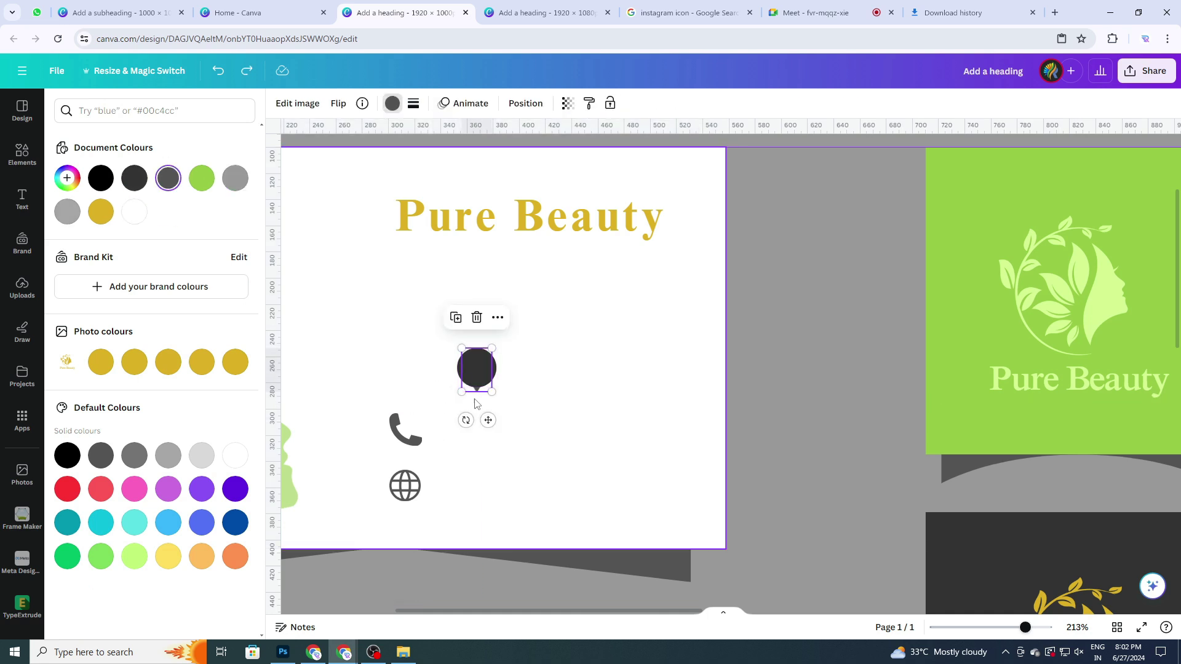
drag(477, 398, 539, 373)
right_click(539, 373)
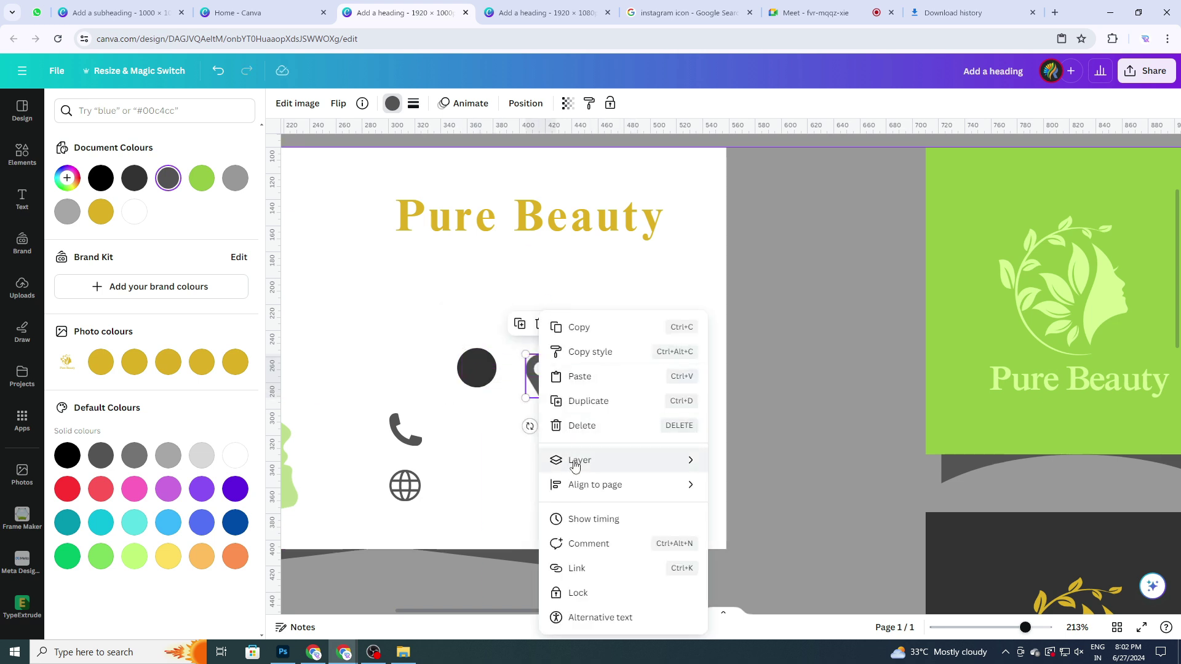
mouse_move(575, 467)
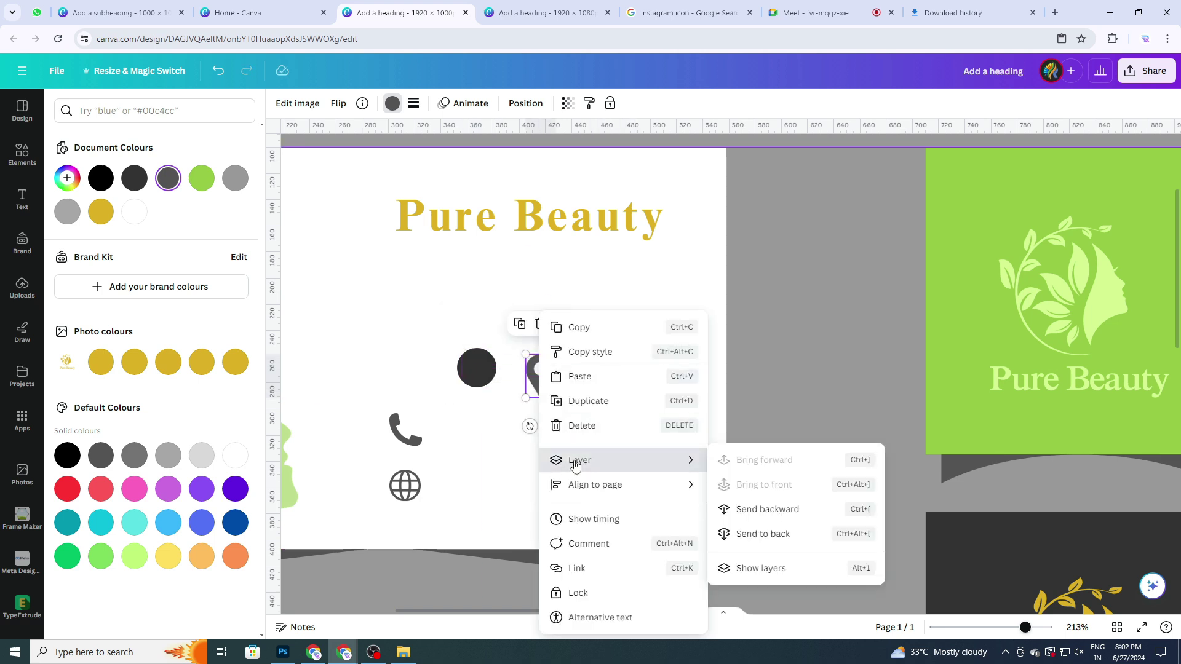
click(763, 518)
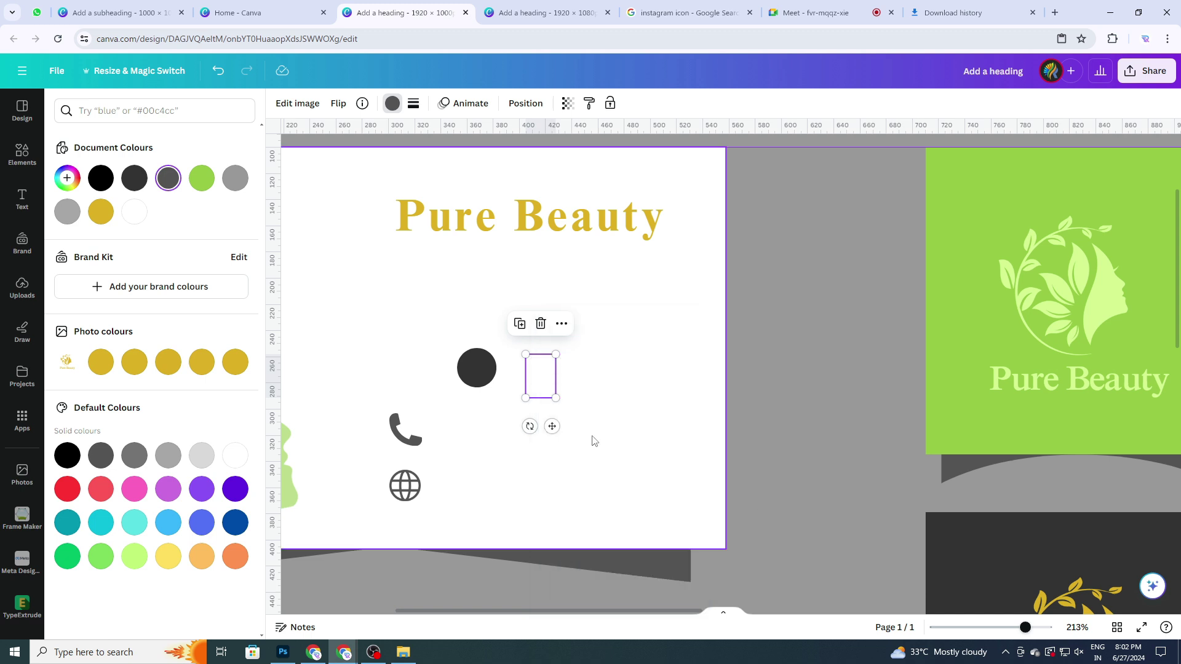
drag(540, 376, 479, 376)
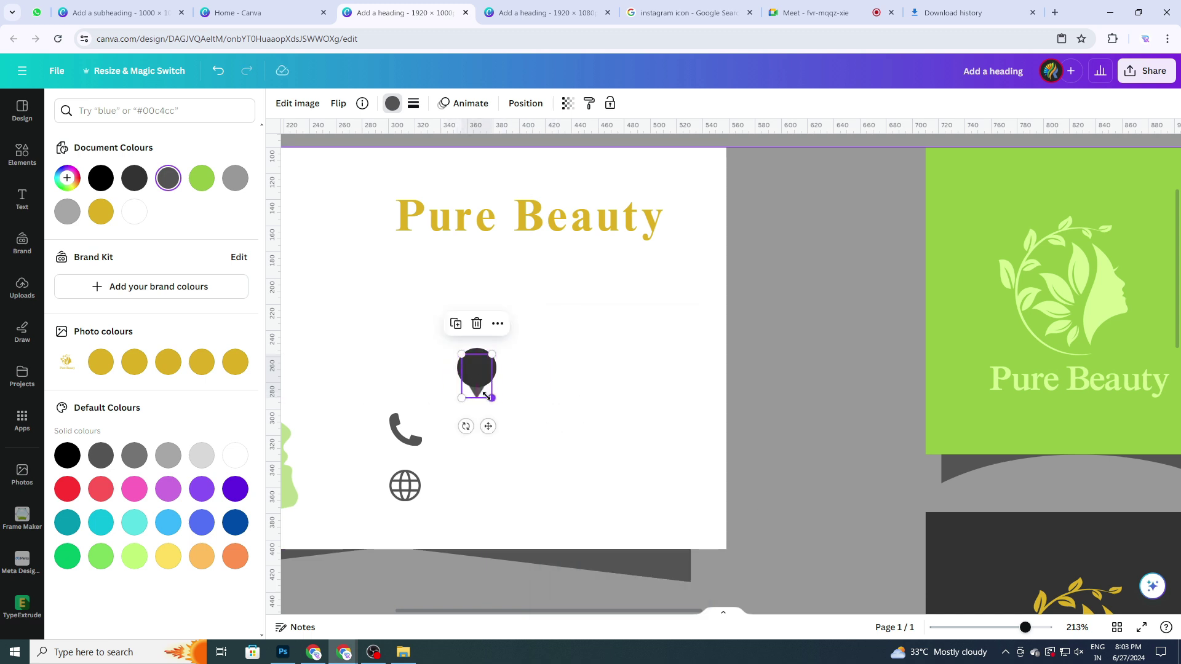
right_click(477, 399)
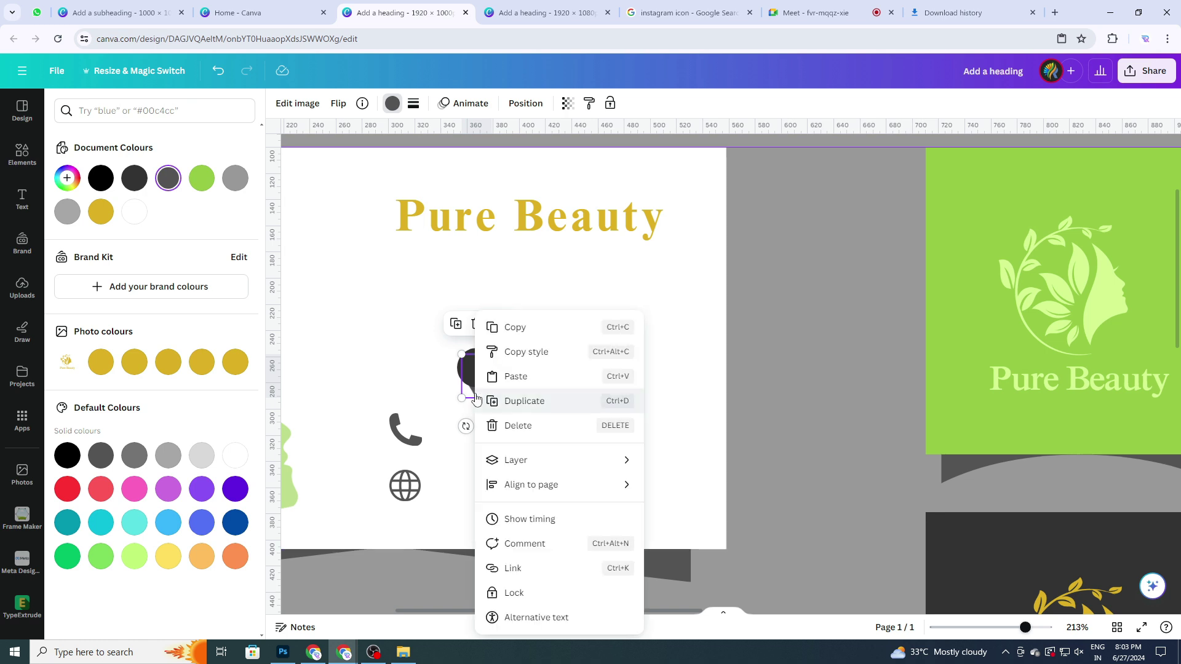
mouse_move(517, 463)
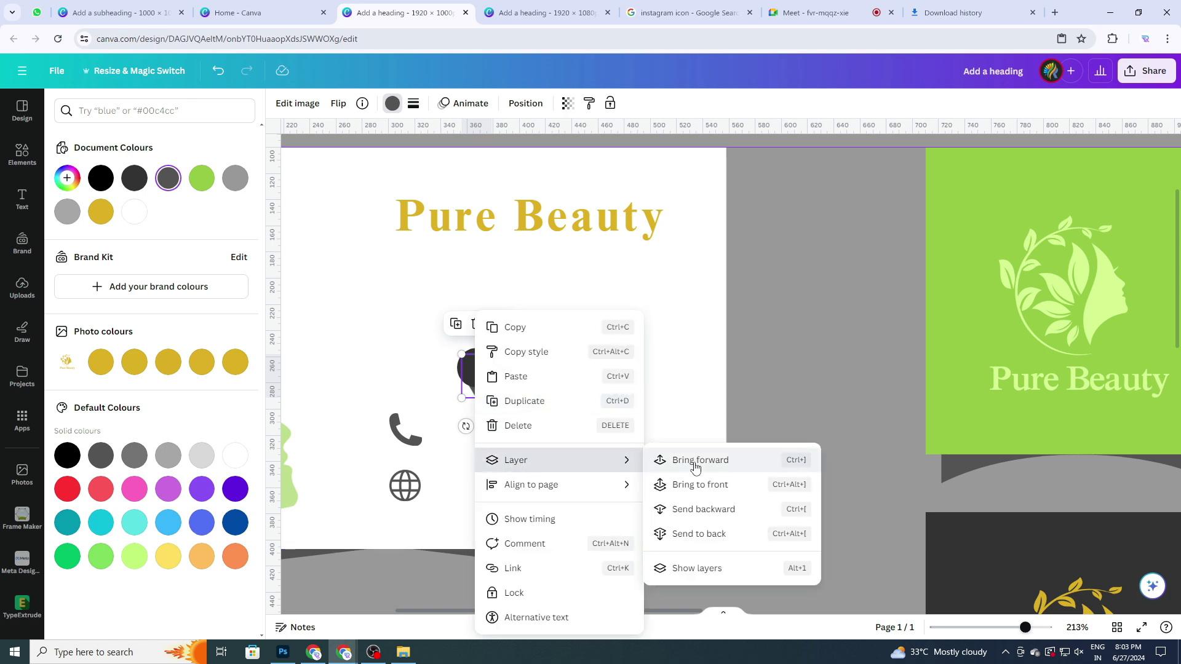
click(670, 372)
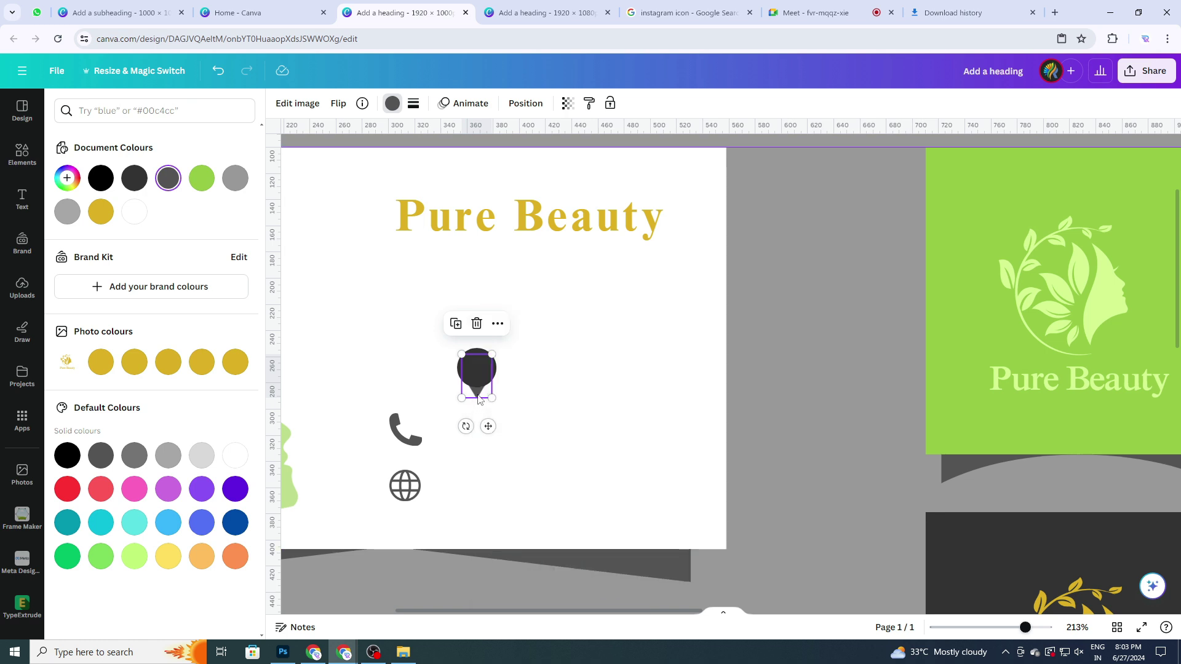
drag(480, 399, 549, 397)
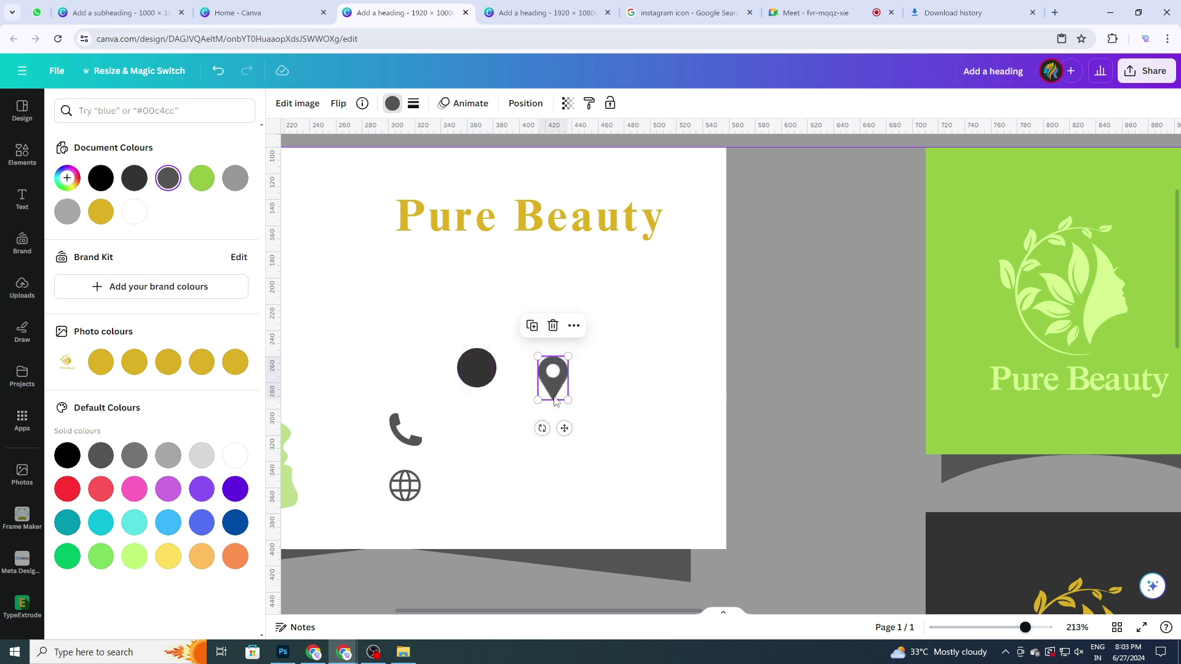
right_click(549, 395)
mouse_move(613, 463)
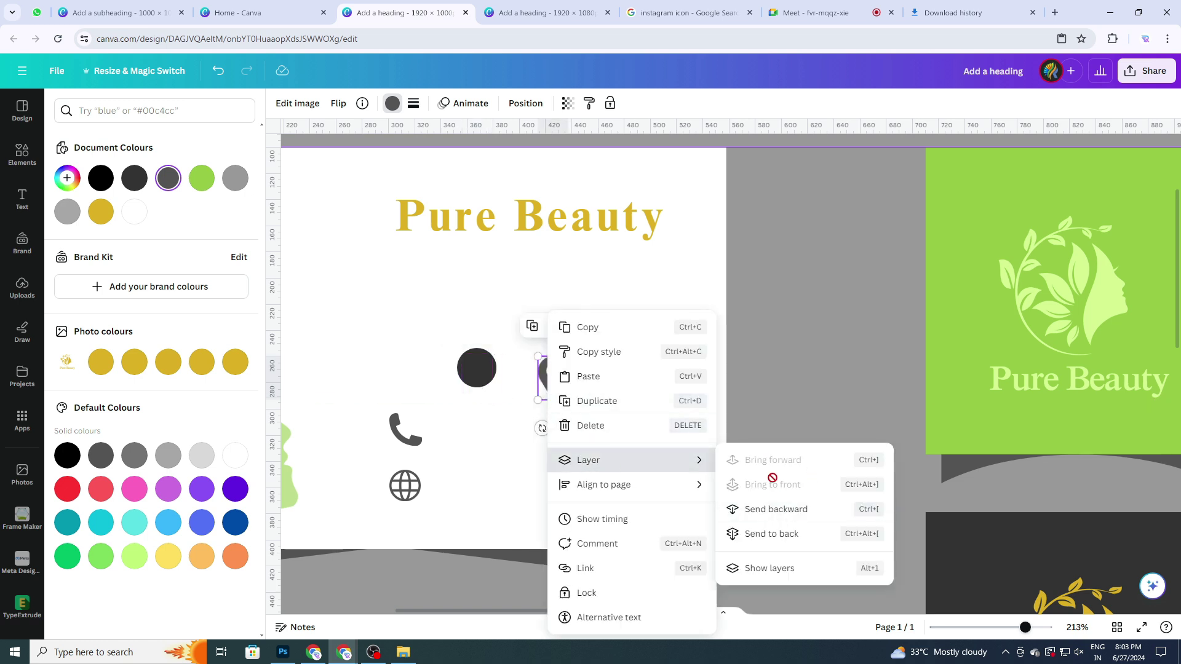
click(549, 383)
drag(548, 384, 475, 376)
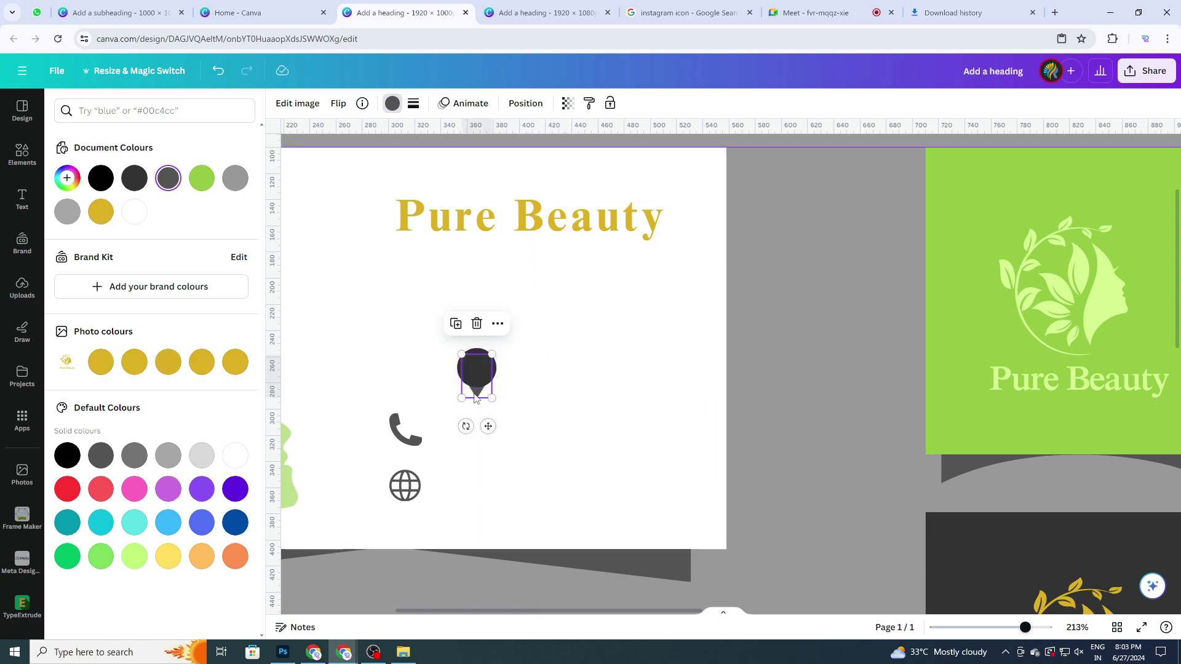
Bring the location pin forward in front of the dark circle and recolour the pin white.
right_click(475, 398)
mouse_move(495, 466)
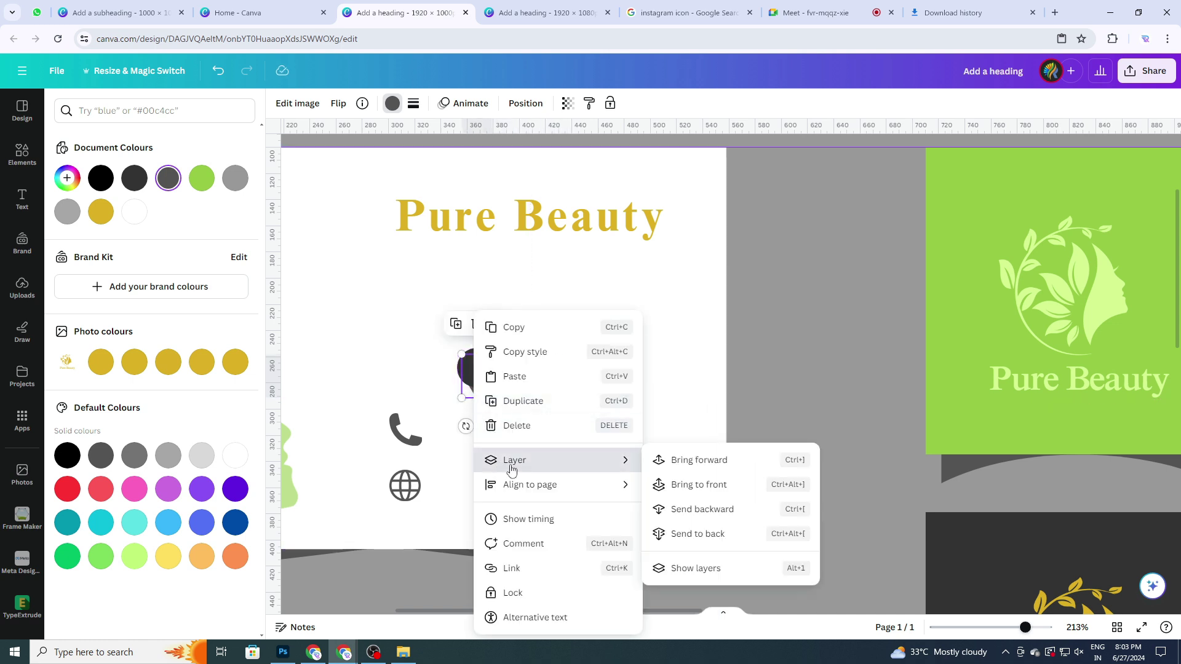
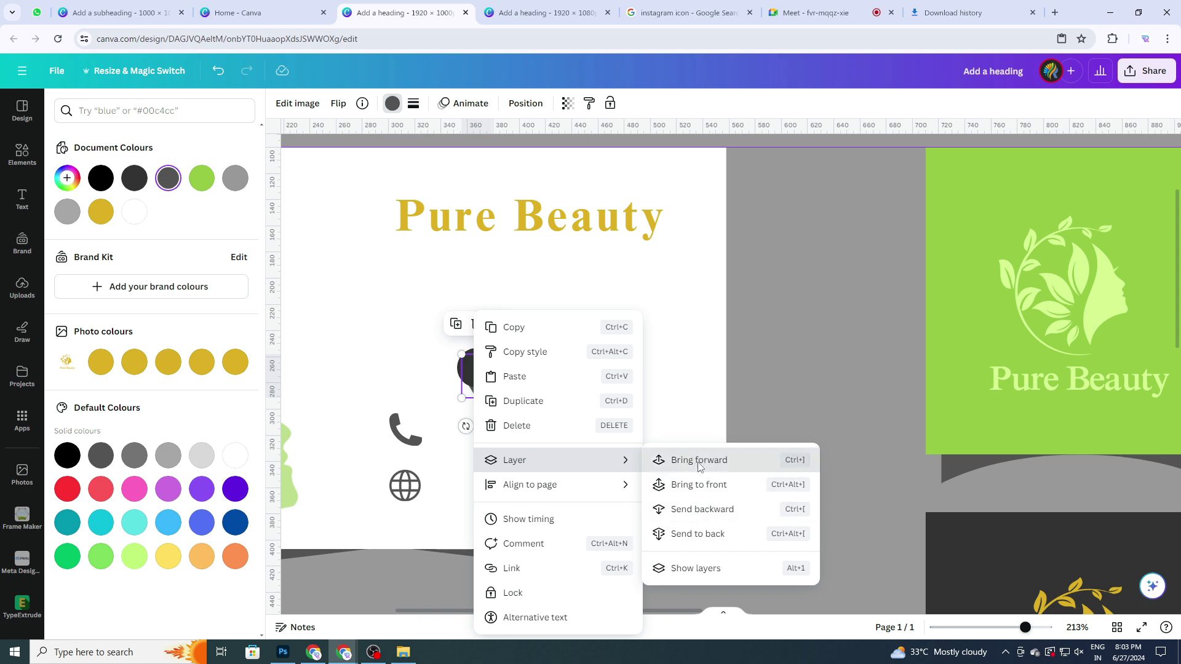
click(699, 461)
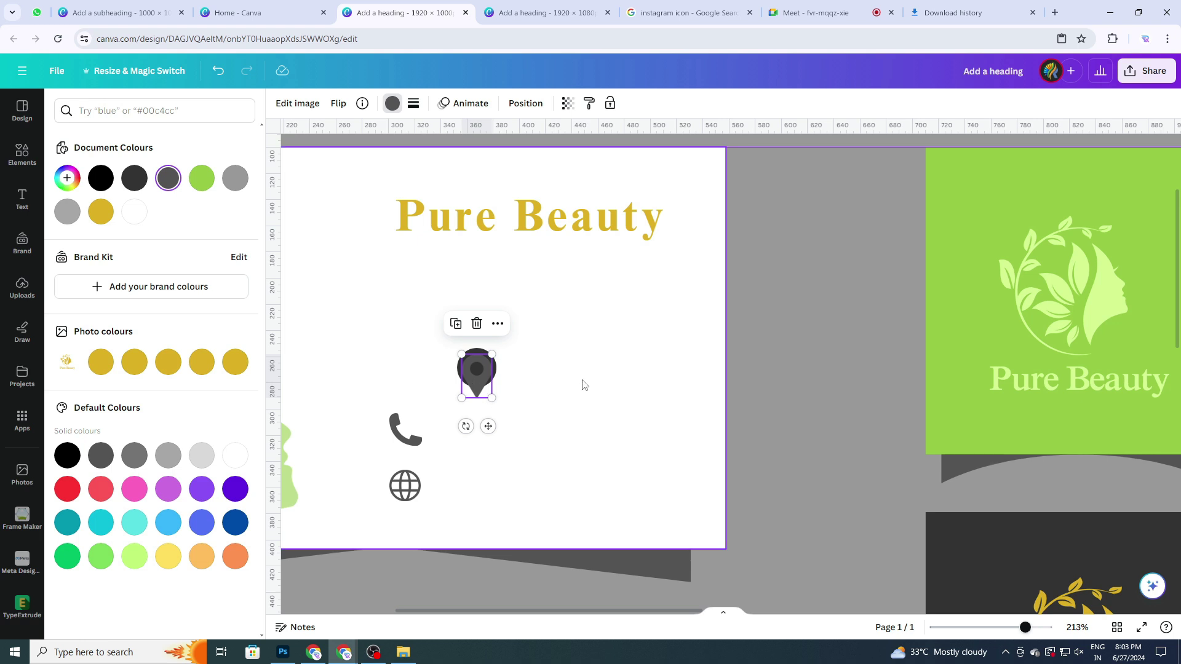
click(392, 104)
click(392, 104)
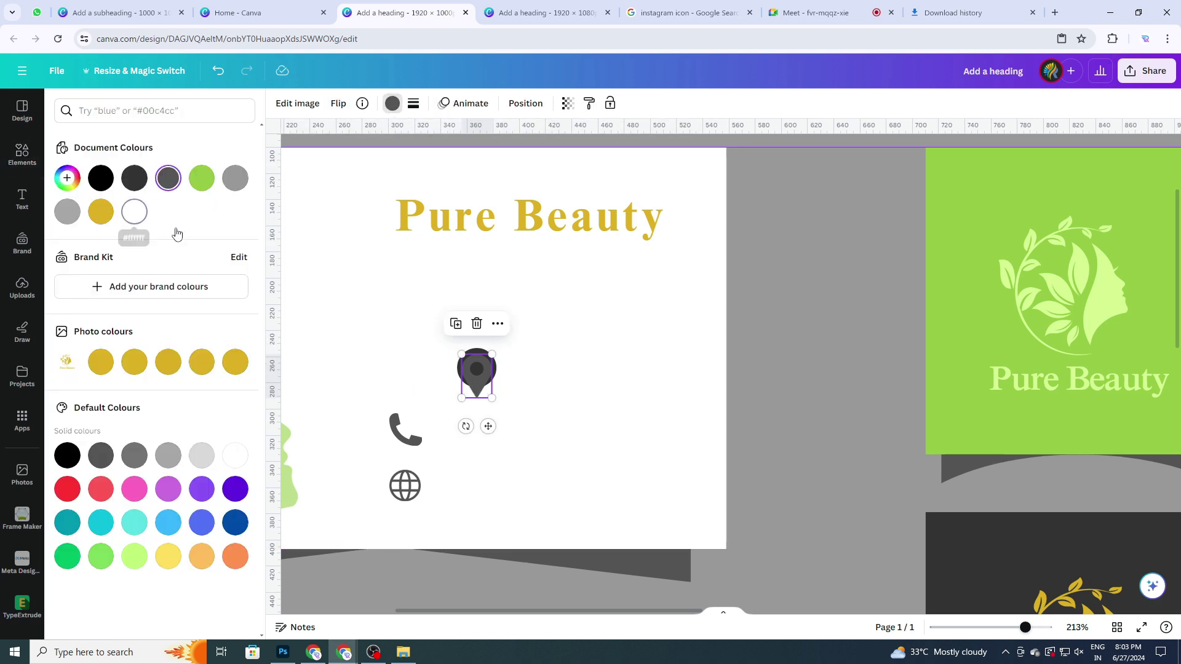
click(134, 212)
click(548, 338)
Reposition the white location pin so it sits centred inside the dark circle.
scroll(547, 338, up, 3)
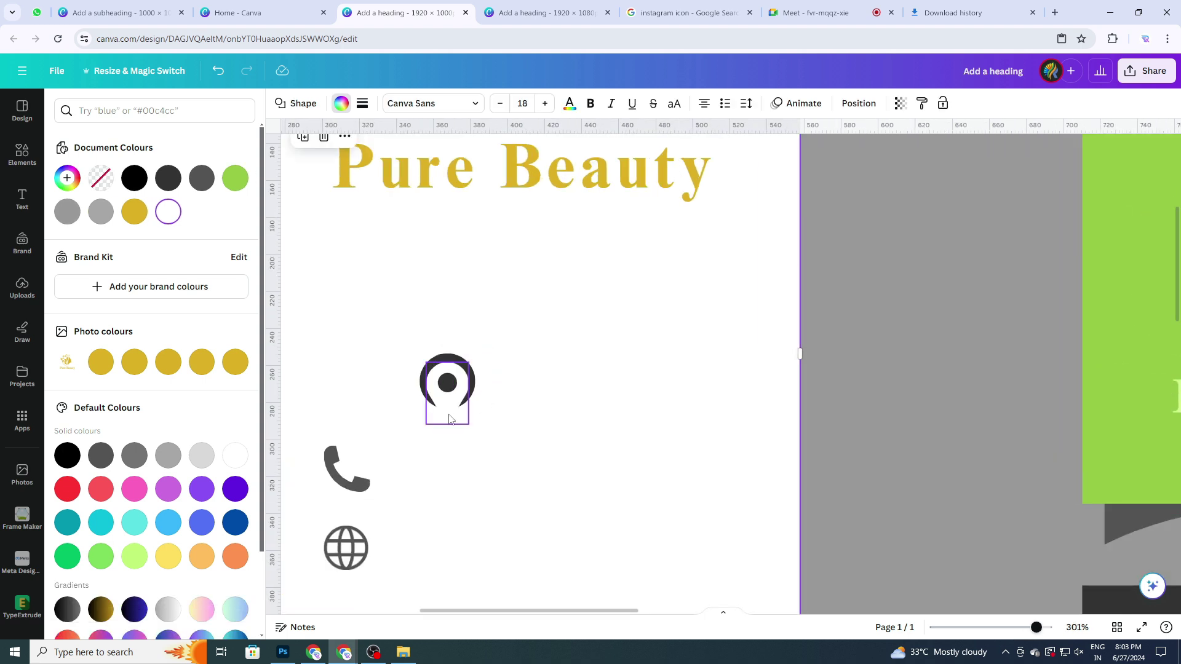
drag(449, 419, 450, 389)
click(510, 401)
scroll(508, 400, up, 1)
scroll(405, 510, up, 3)
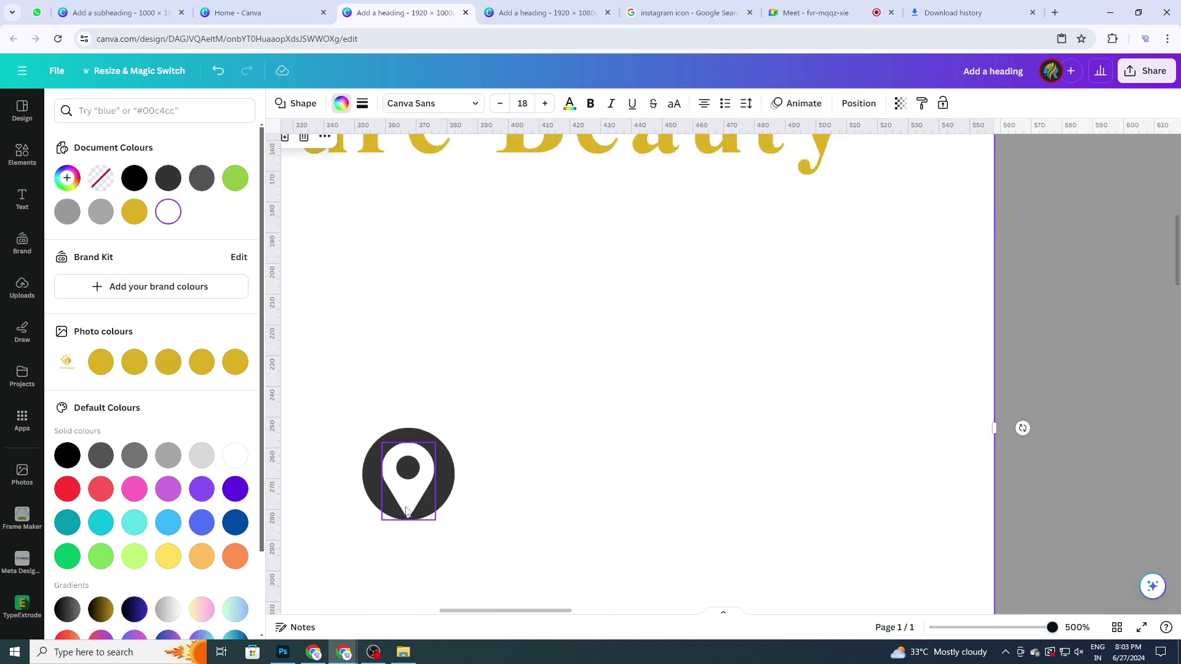
click(406, 510)
click(448, 510)
scroll(508, 506, down, 2)
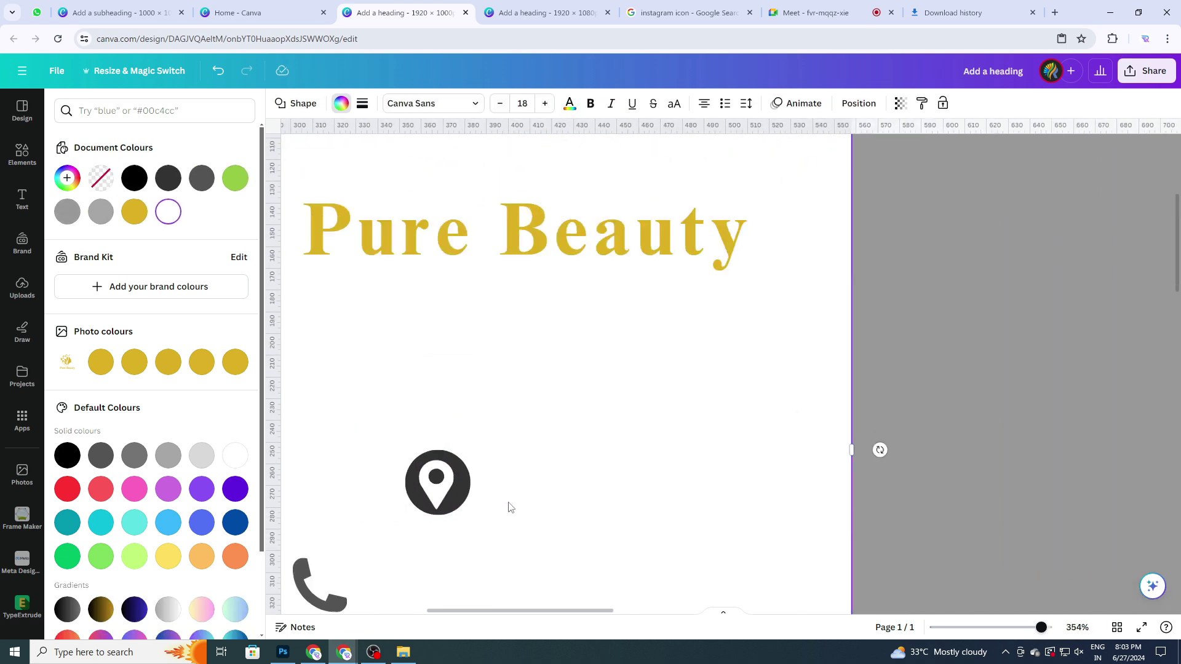
scroll(508, 506, down, 2)
click(459, 490)
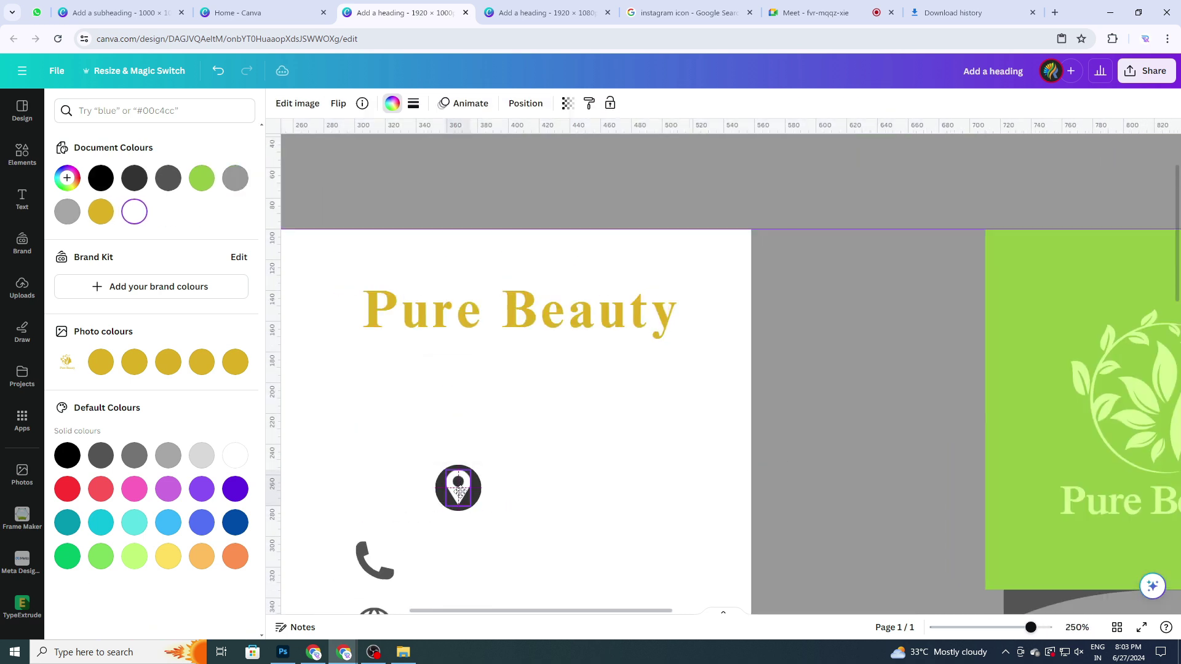
scroll(524, 490, up, 4)
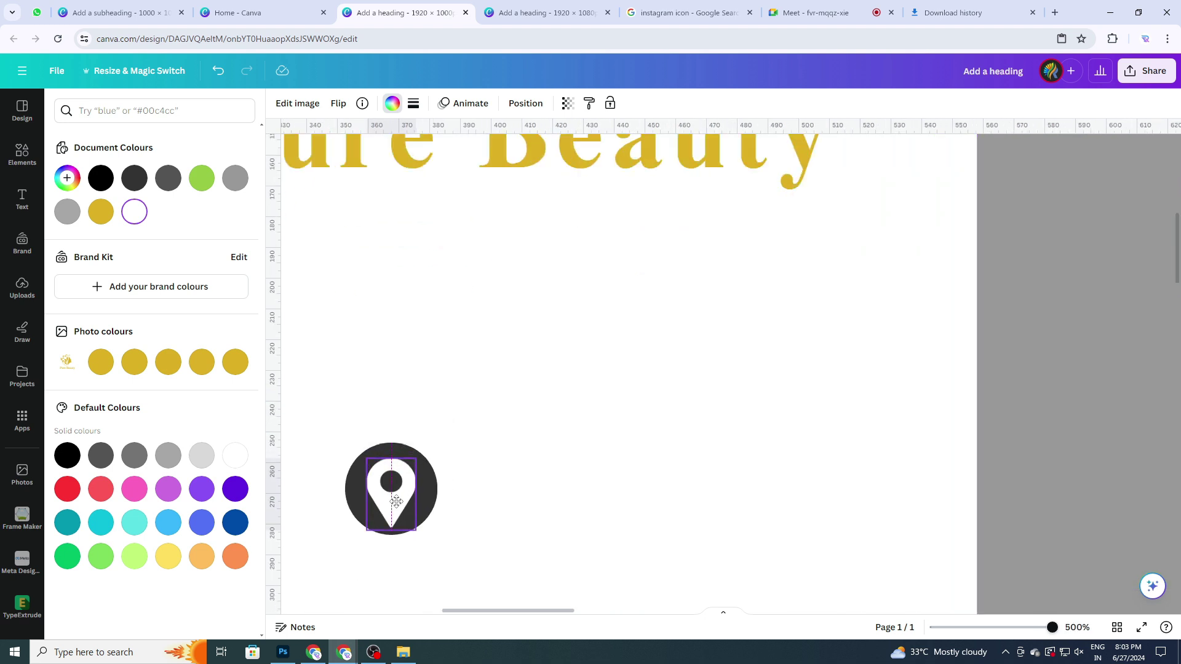
drag(396, 501, 396, 500)
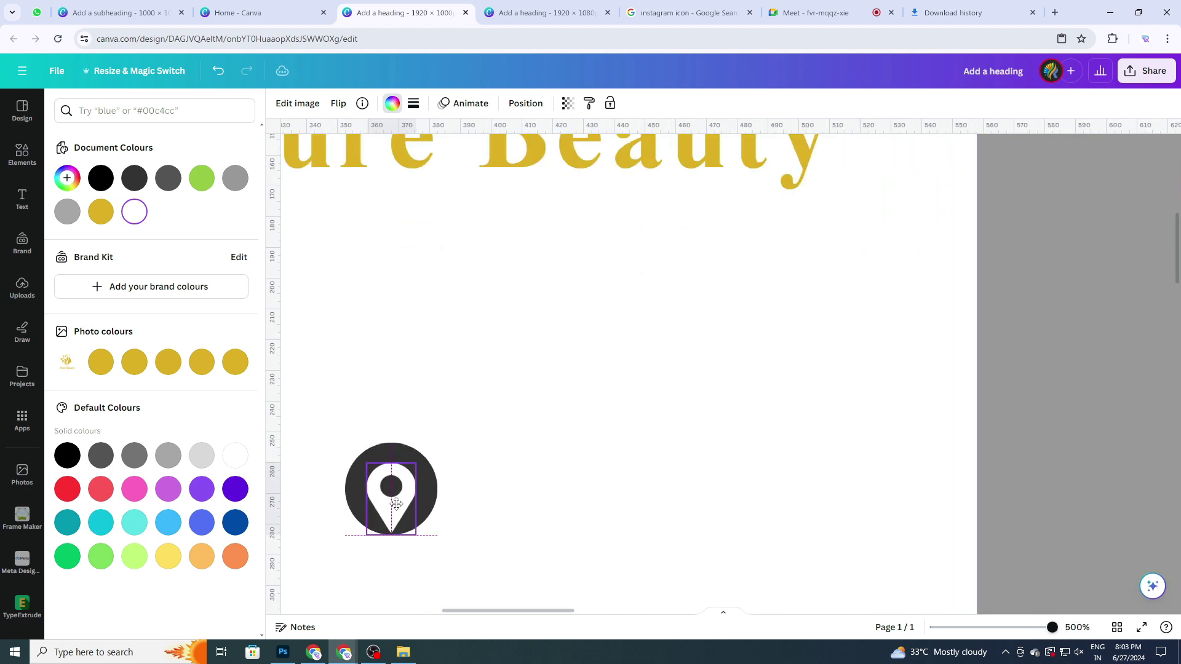
click(482, 482)
scroll(483, 484, down, 3)
scroll(482, 483, down, 3)
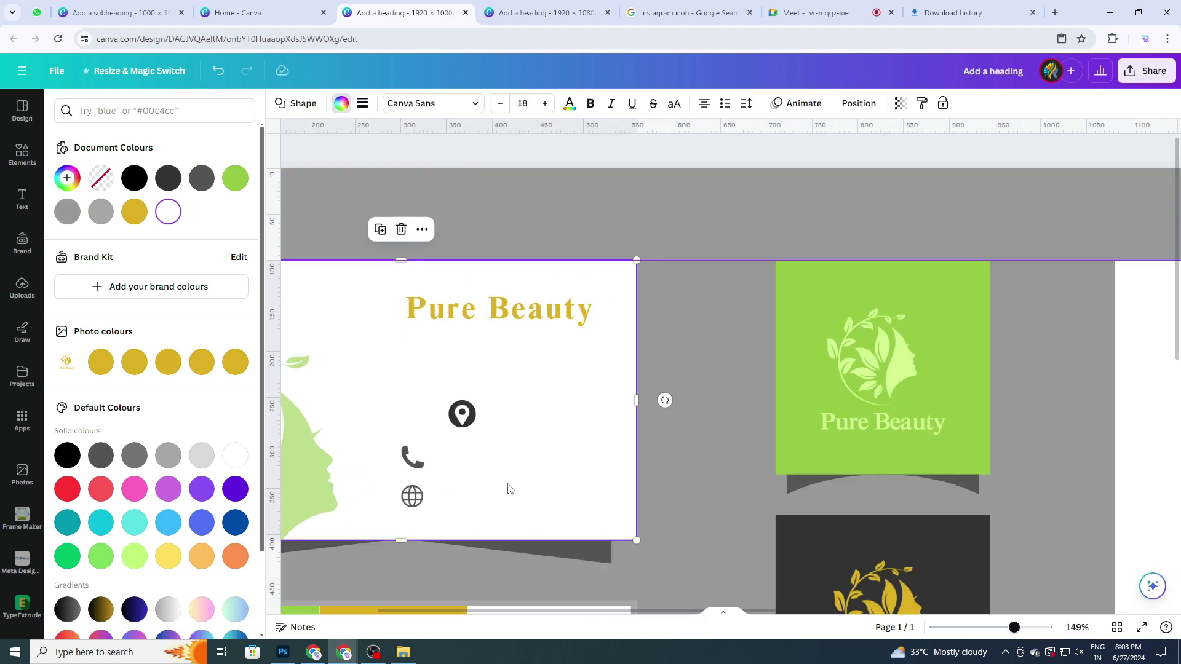
Recolour the dark circle behind the location pin with the light green document colour.
click(474, 424)
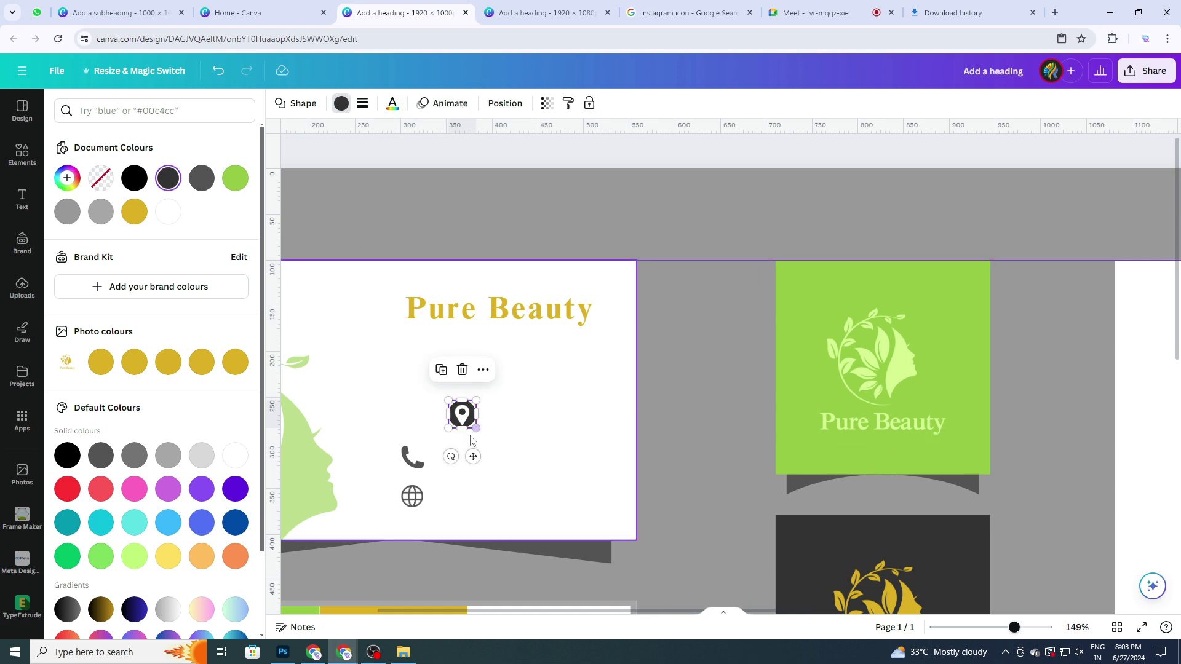
click(246, 178)
click(498, 307)
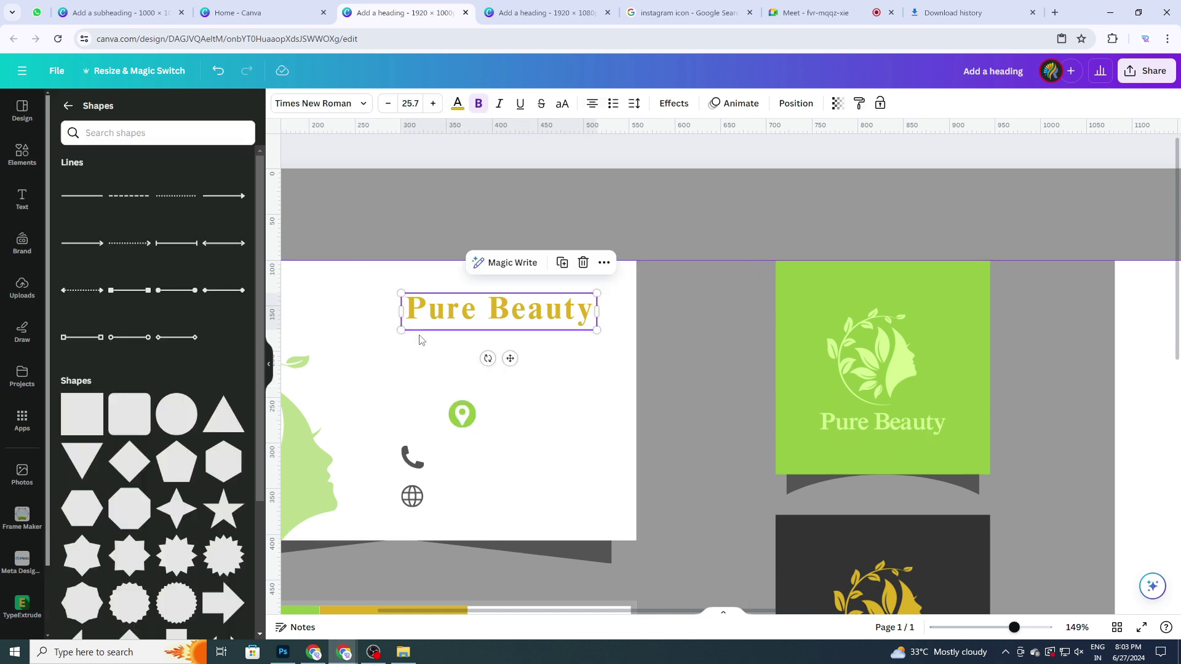
click(555, 440)
Undo the accidental shift of the white business card.
scroll(555, 440, up, 5)
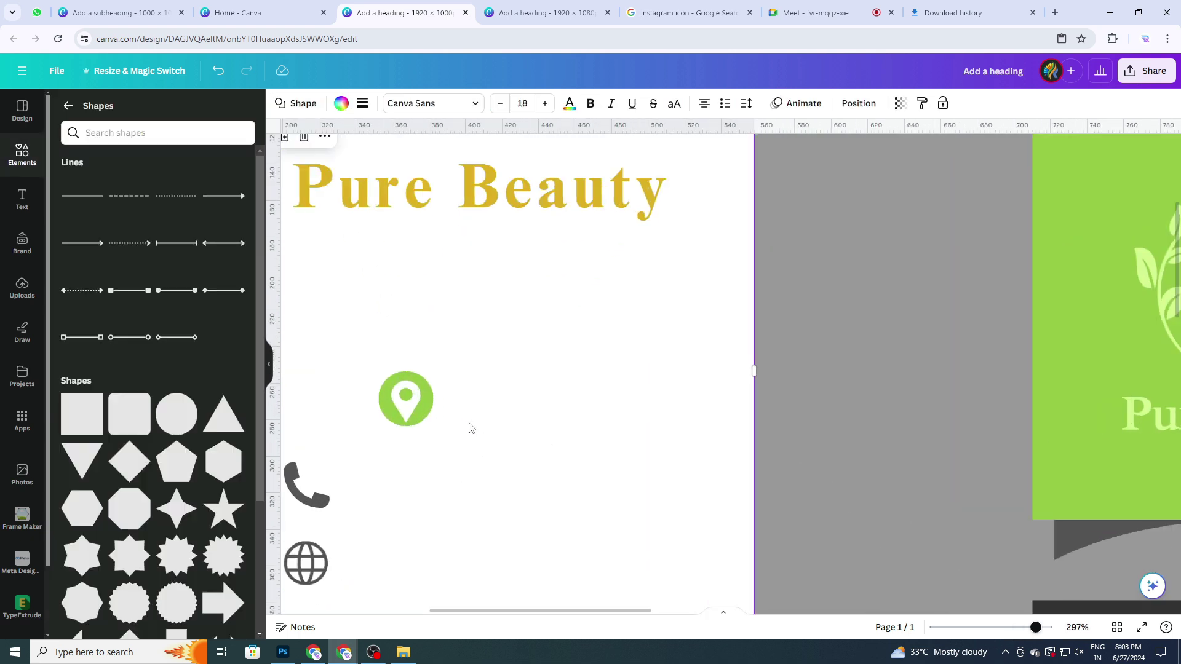
key(ctrl+z)
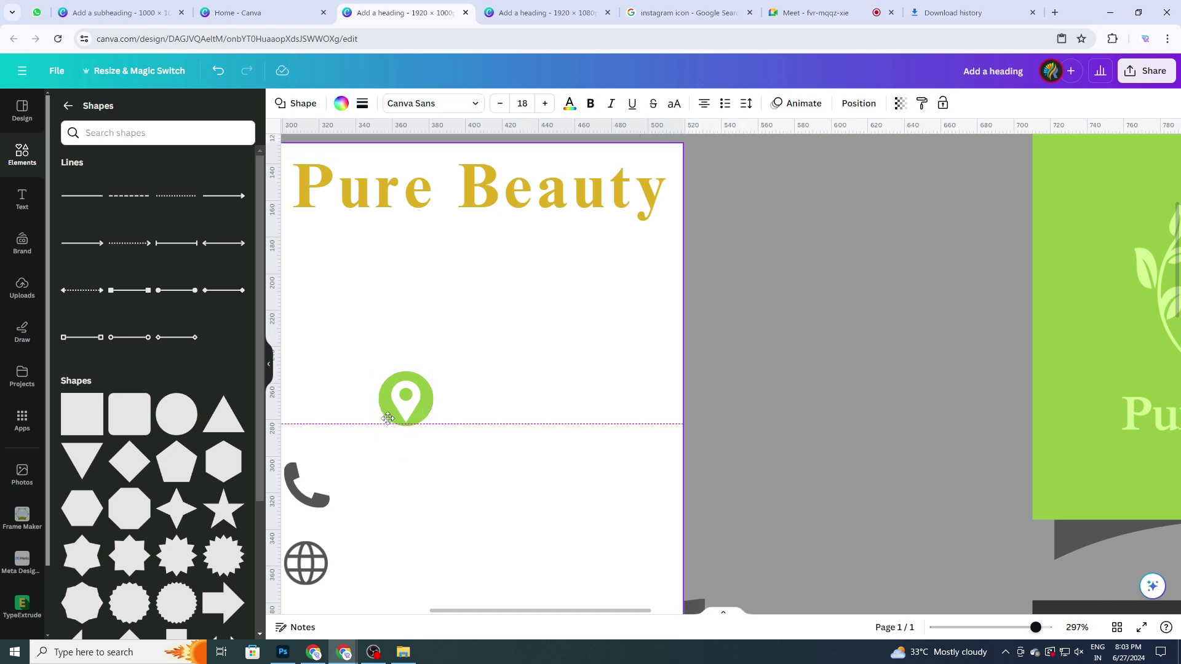
scroll(523, 463, left, 5)
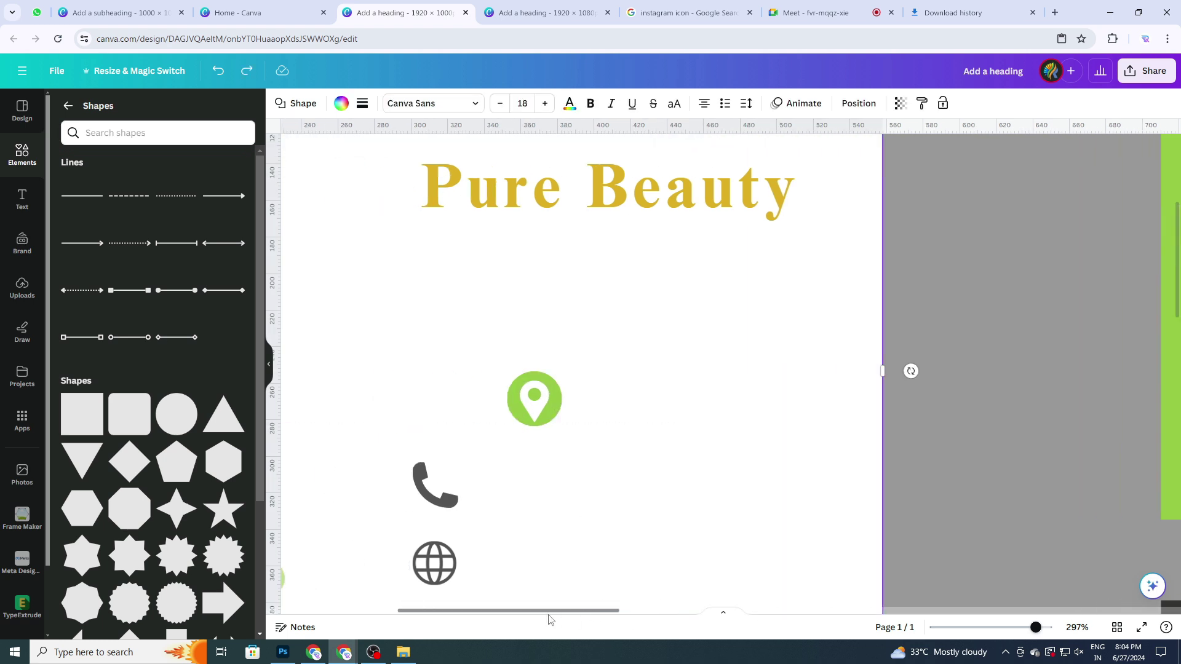
Duplicate the green circle without its pin and place the copy together with the phone icon.
click(557, 506)
click(674, 449)
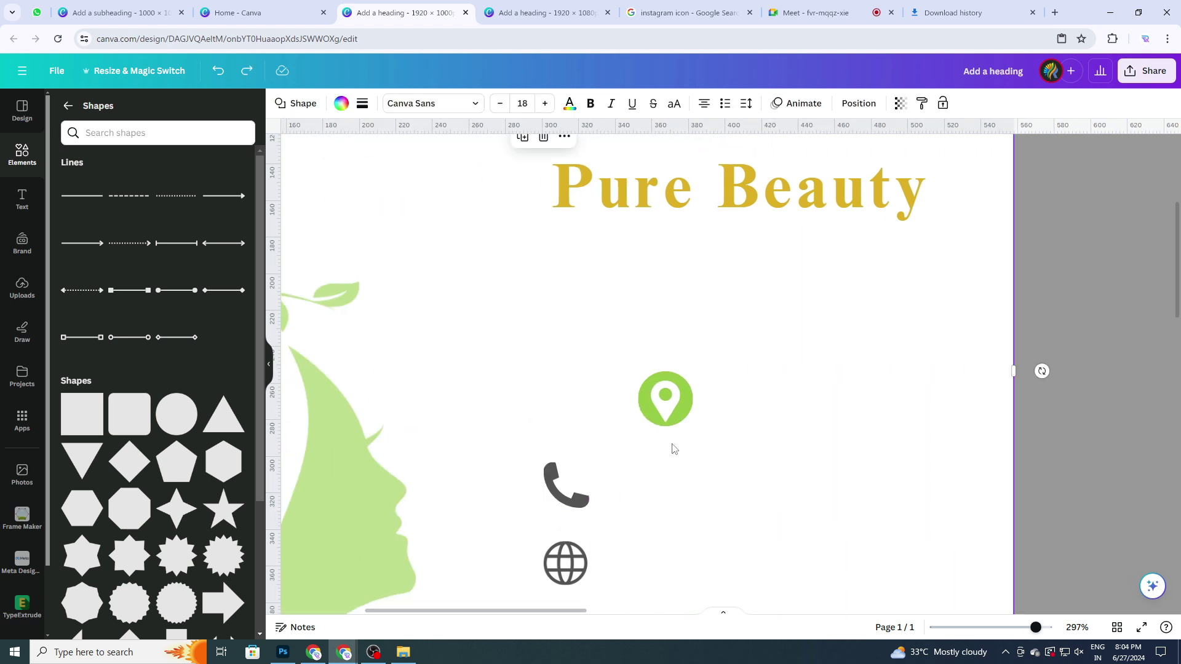
click(686, 408)
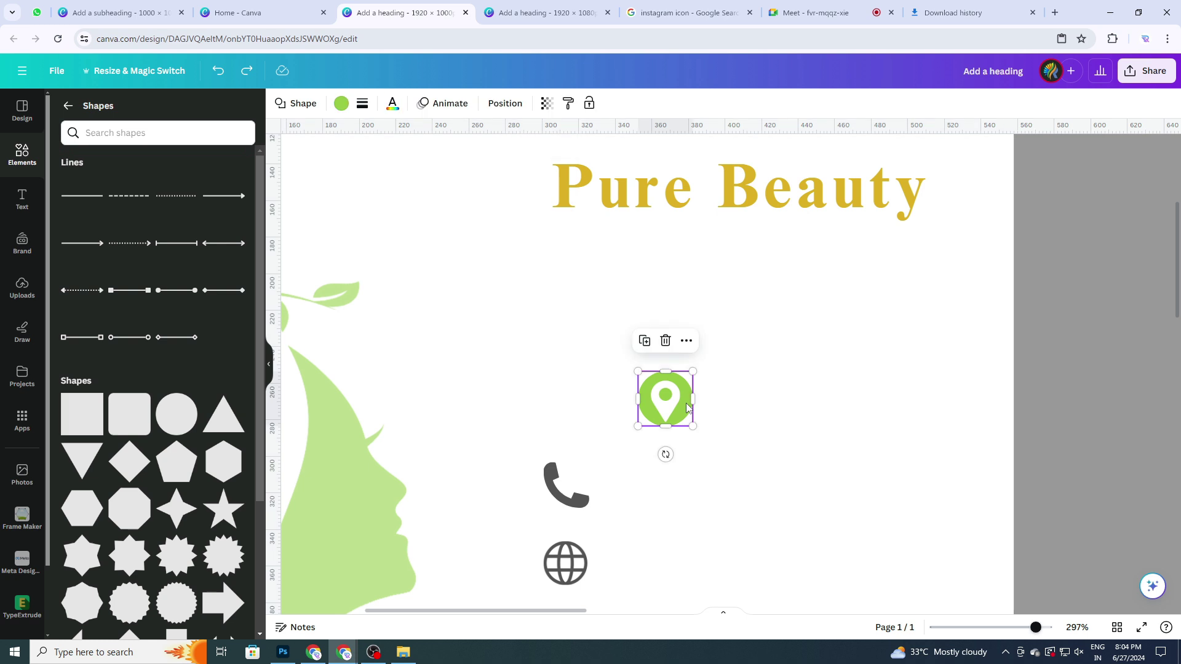
click(644, 348)
drag(700, 427, 612, 477)
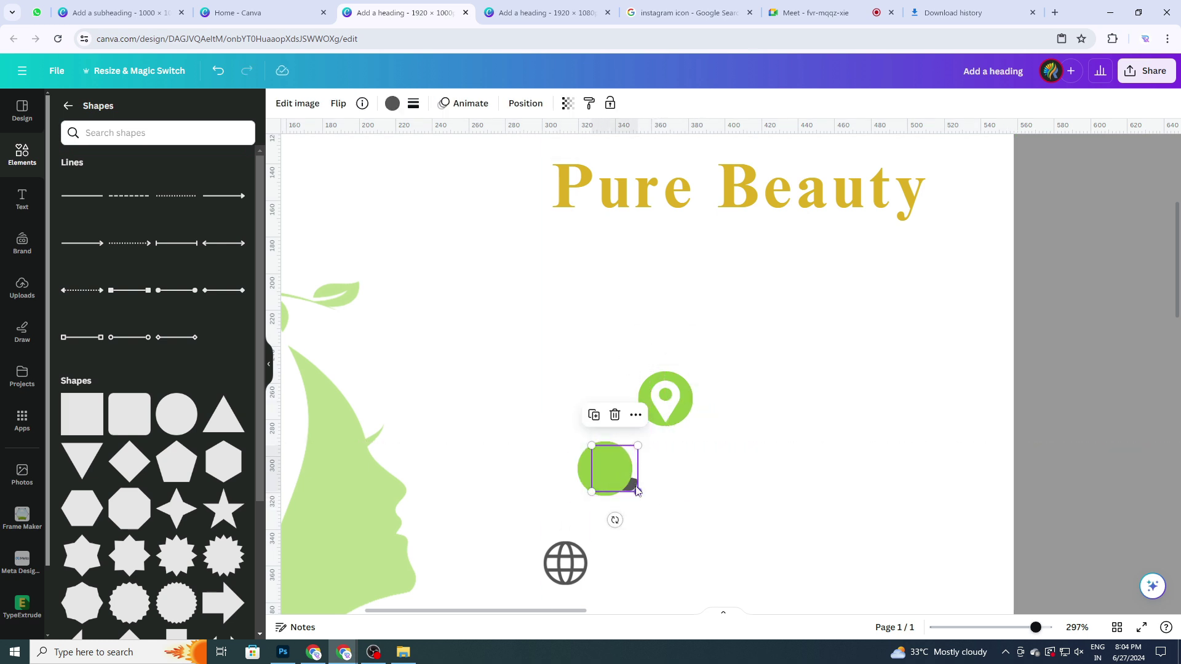
Bring the phone icon forward in front of the green circle and recolour it white.
right_click(636, 488)
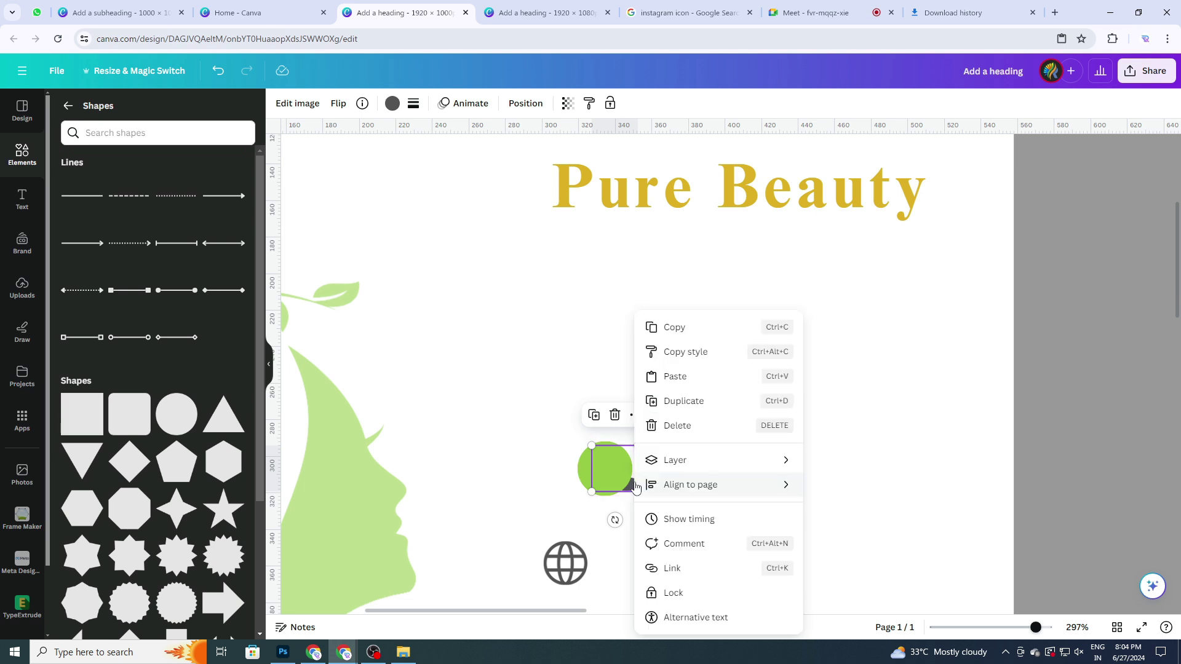
mouse_move(673, 460)
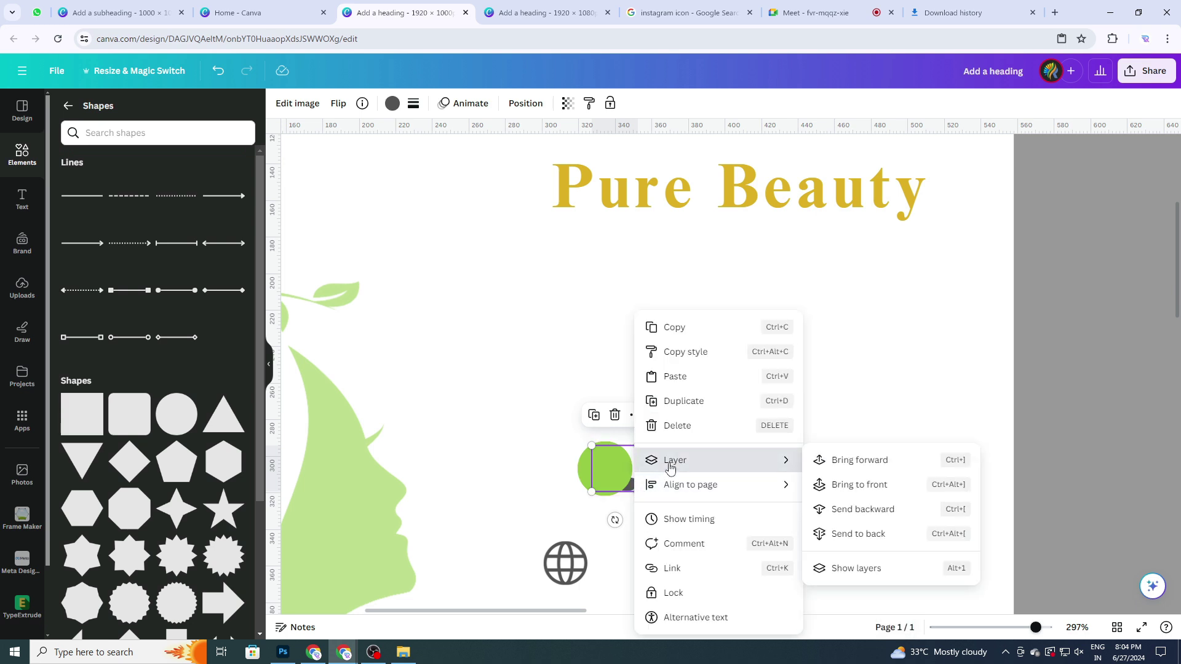
click(842, 467)
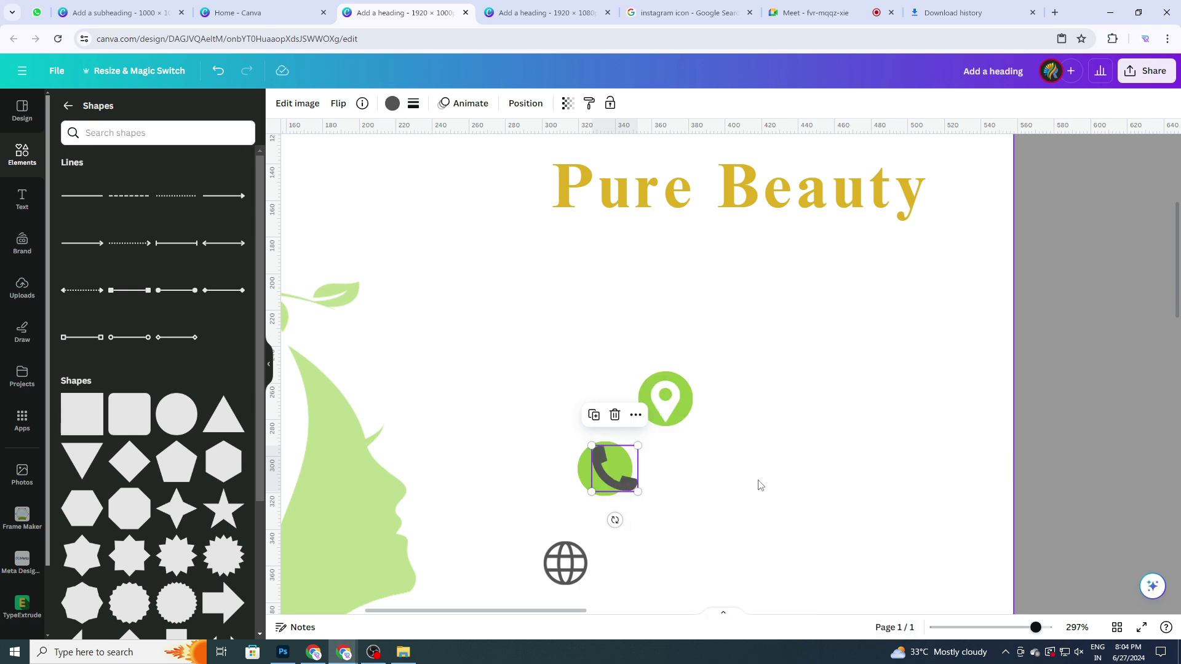
click(393, 104)
click(134, 212)
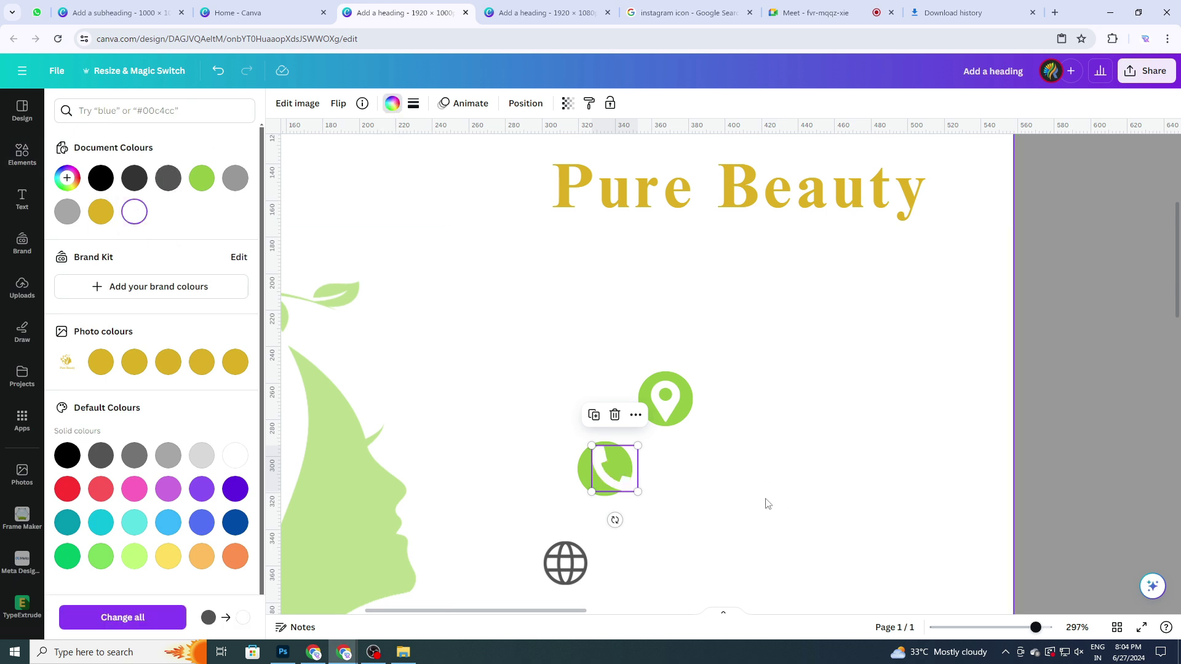
Shrink the white phone icon to fit inside the green circle, tilt it slightly clockwise and centre it.
drag(638, 491, 603, 474)
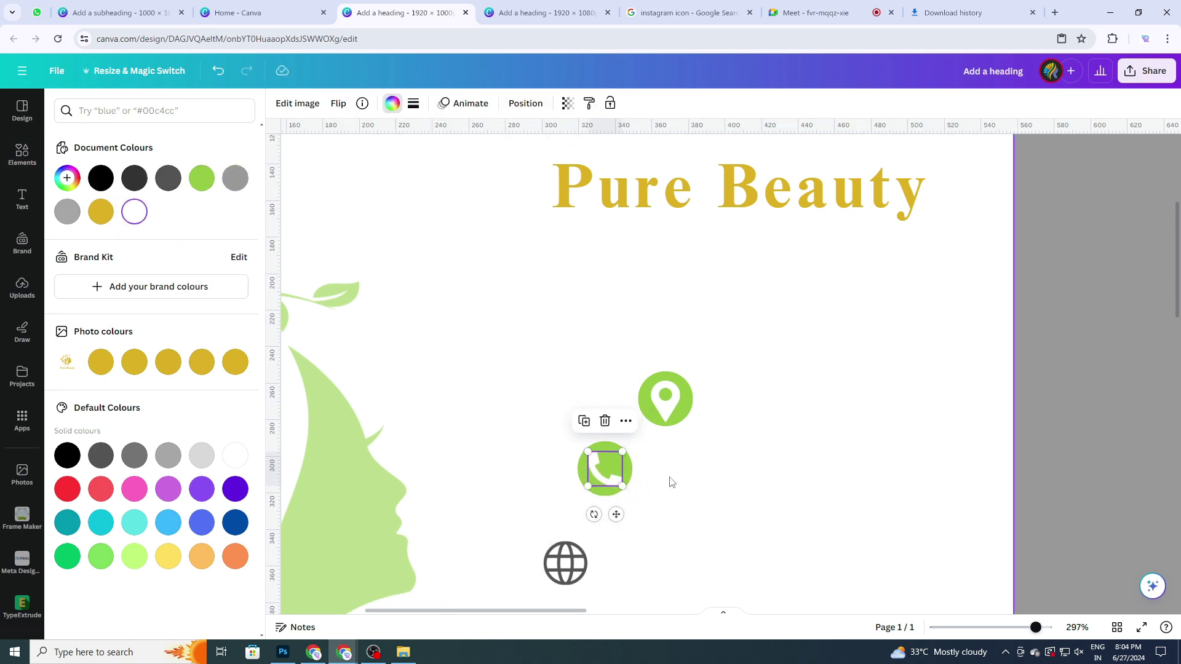
scroll(671, 482, up, 5)
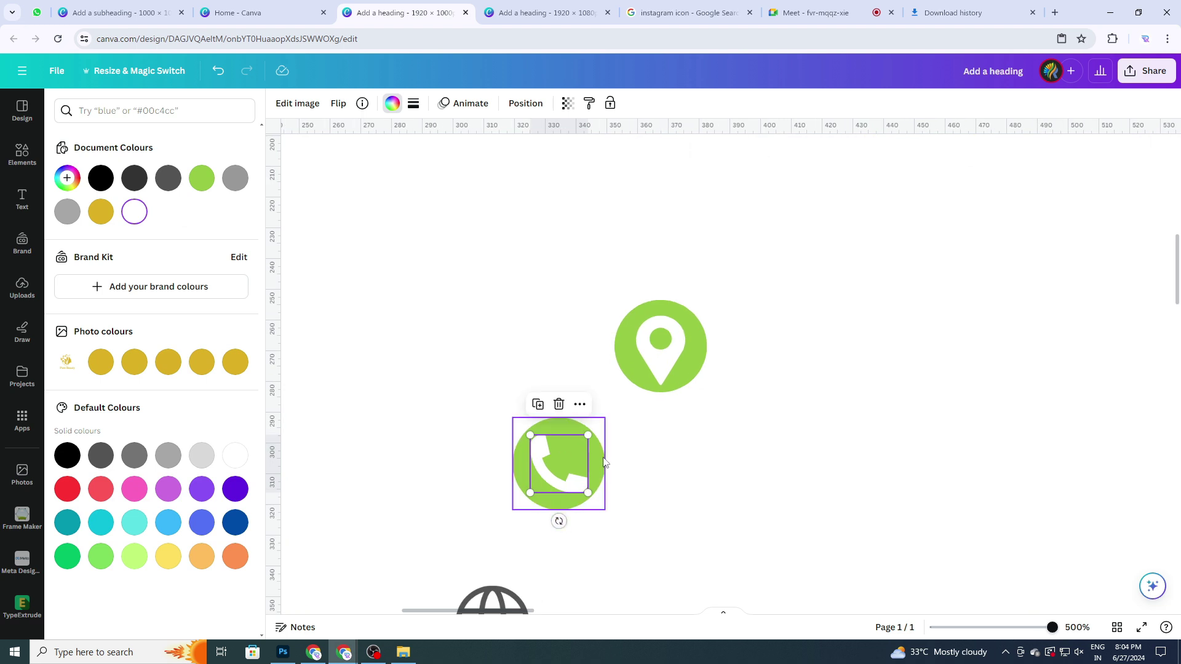
drag(558, 522, 572, 483)
click(578, 492)
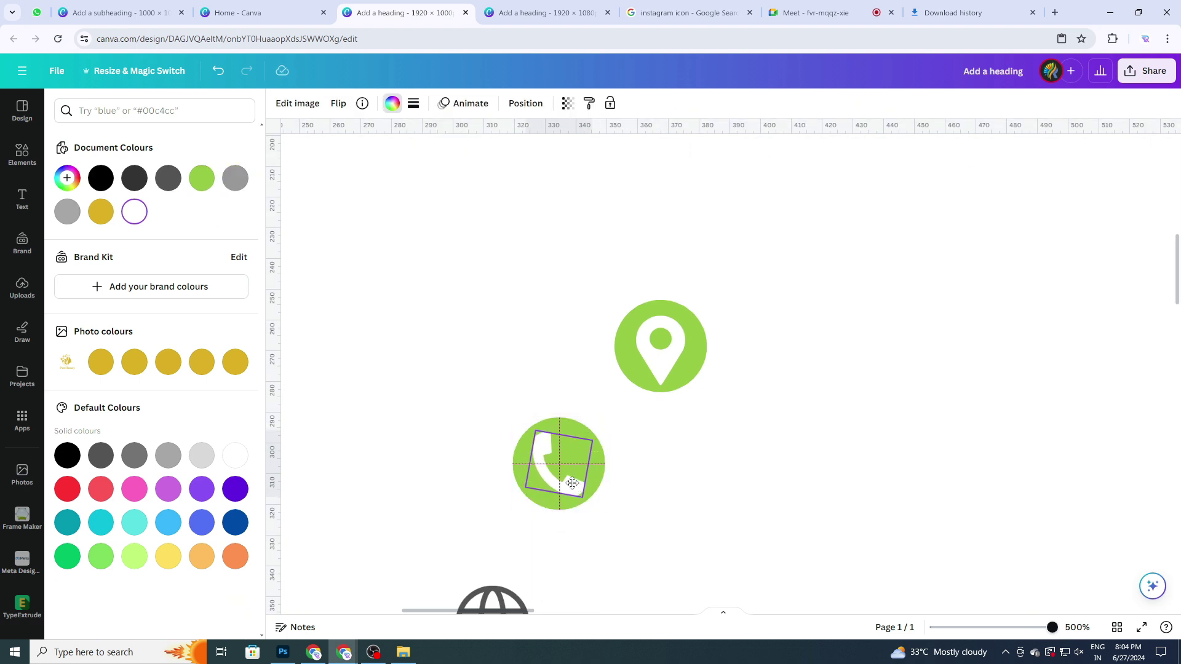
key(ctrl+z)
key(ctrl+z)
scroll(615, 436, down, 2)
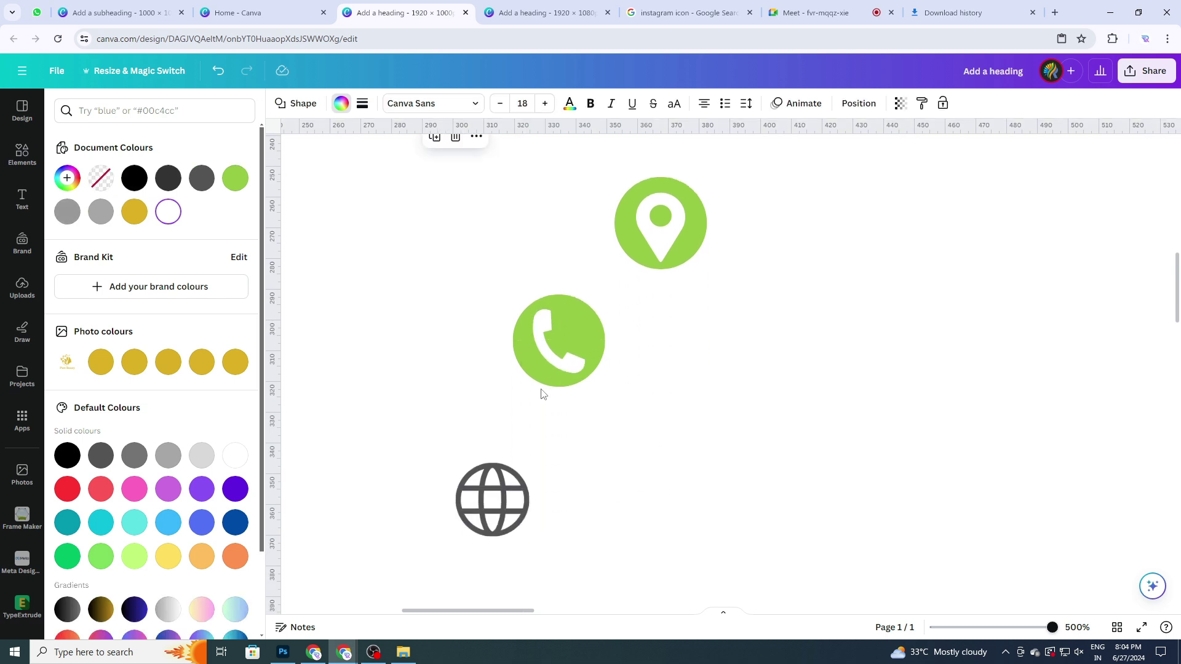
Add another copy of the green circle below the phone badge and move the globe icon onto it.
click(537, 264)
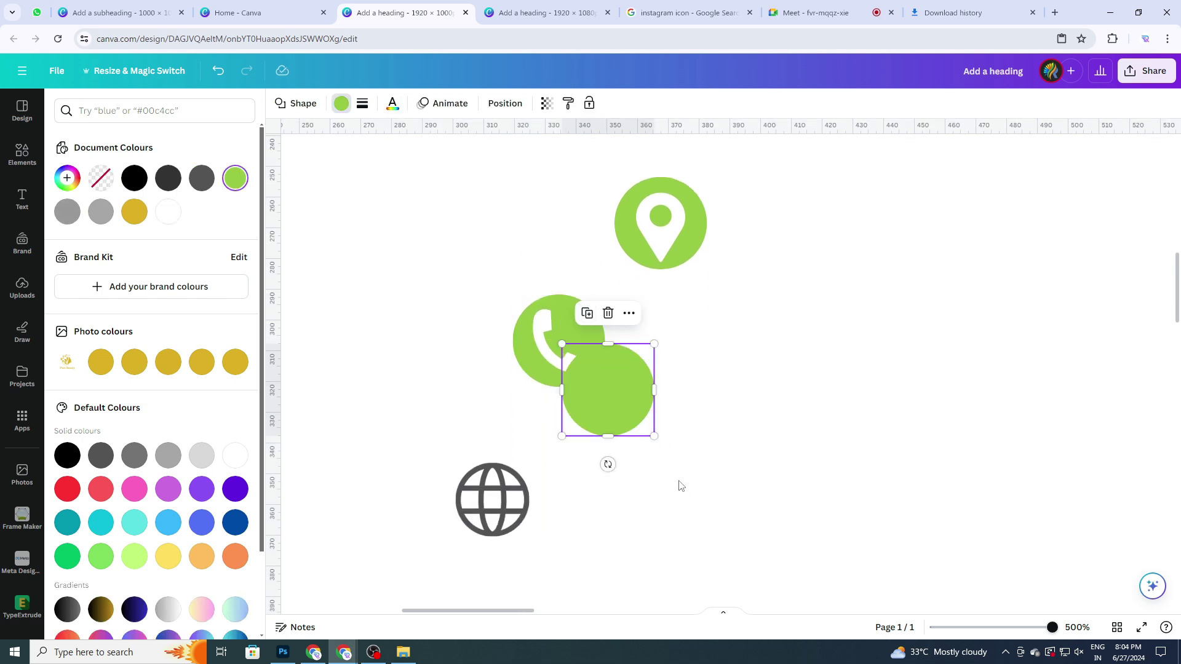
drag(622, 439, 639, 512)
click(500, 505)
drag(500, 505, 638, 485)
Shift the new green circle aside to expose the globe icon and bring the globe forward in front of it.
right_click(637, 485)
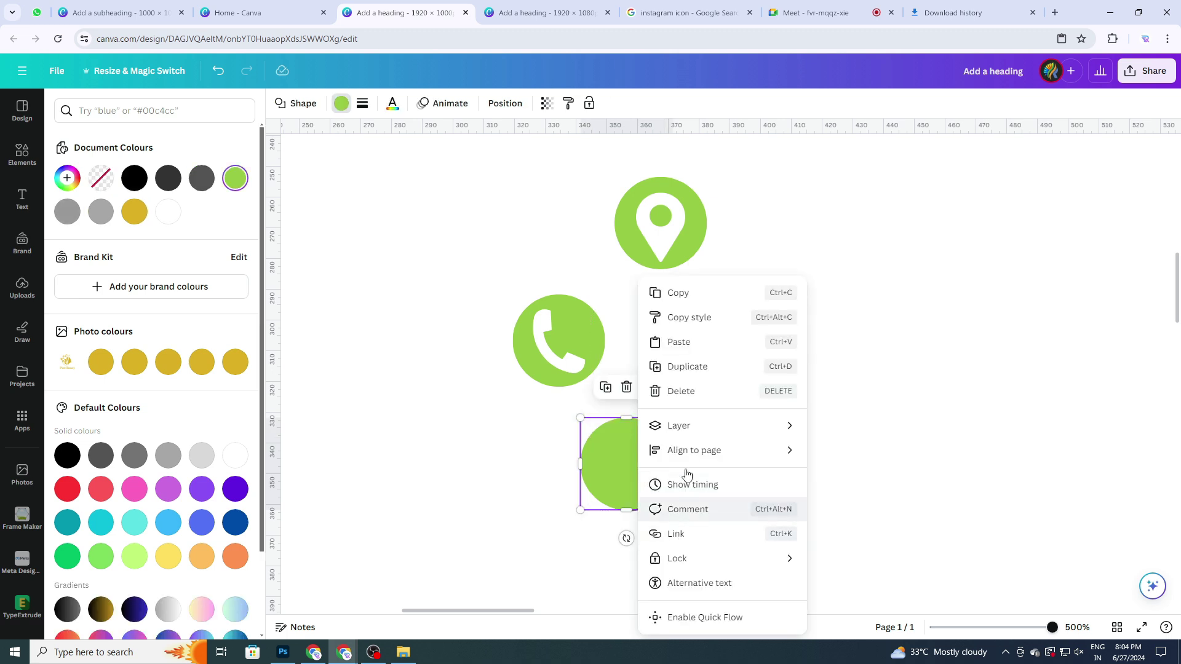
mouse_move(685, 427)
click(876, 474)
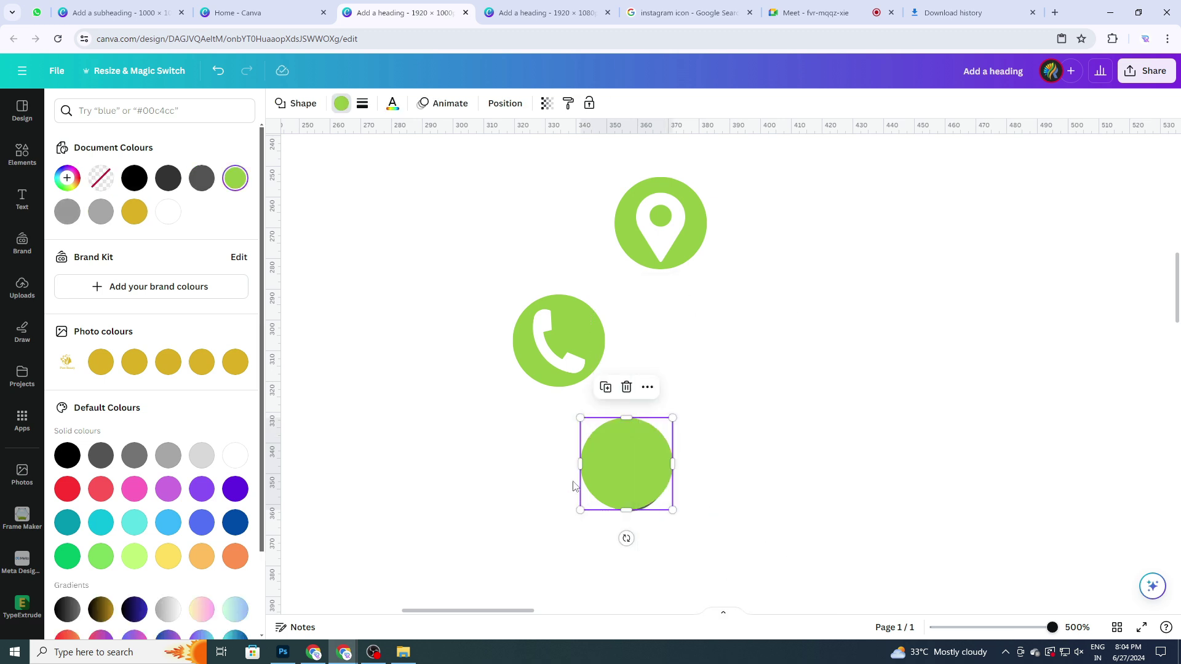
drag(624, 483, 573, 486)
click(668, 482)
right_click(668, 482)
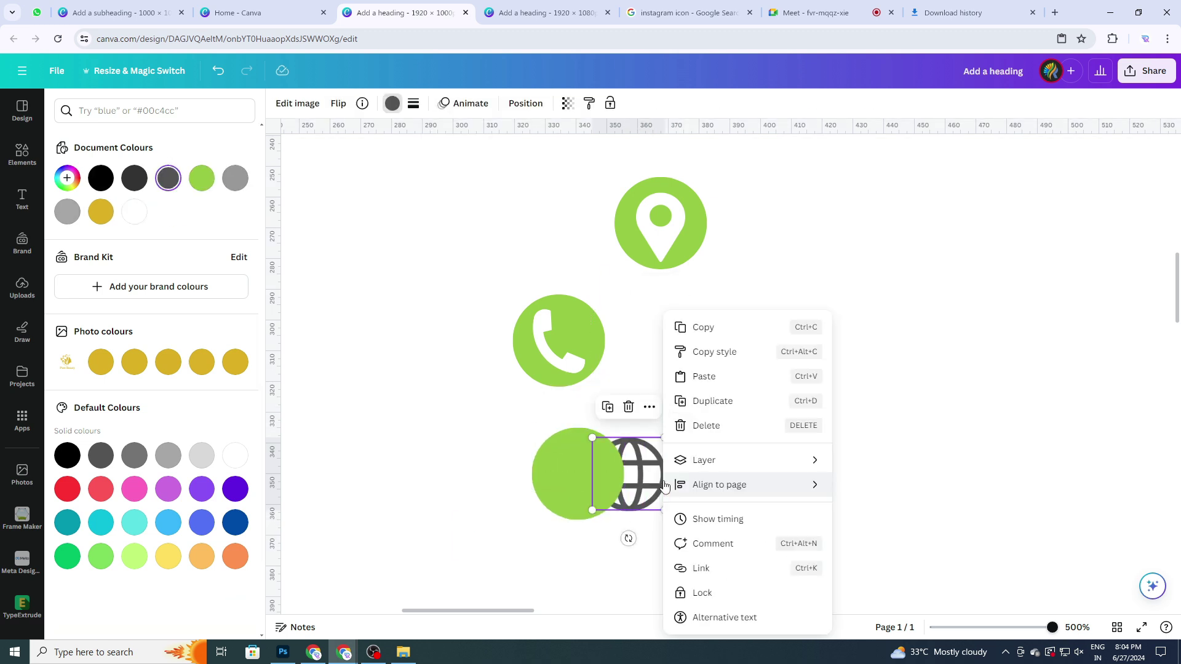
mouse_move(762, 460)
click(907, 461)
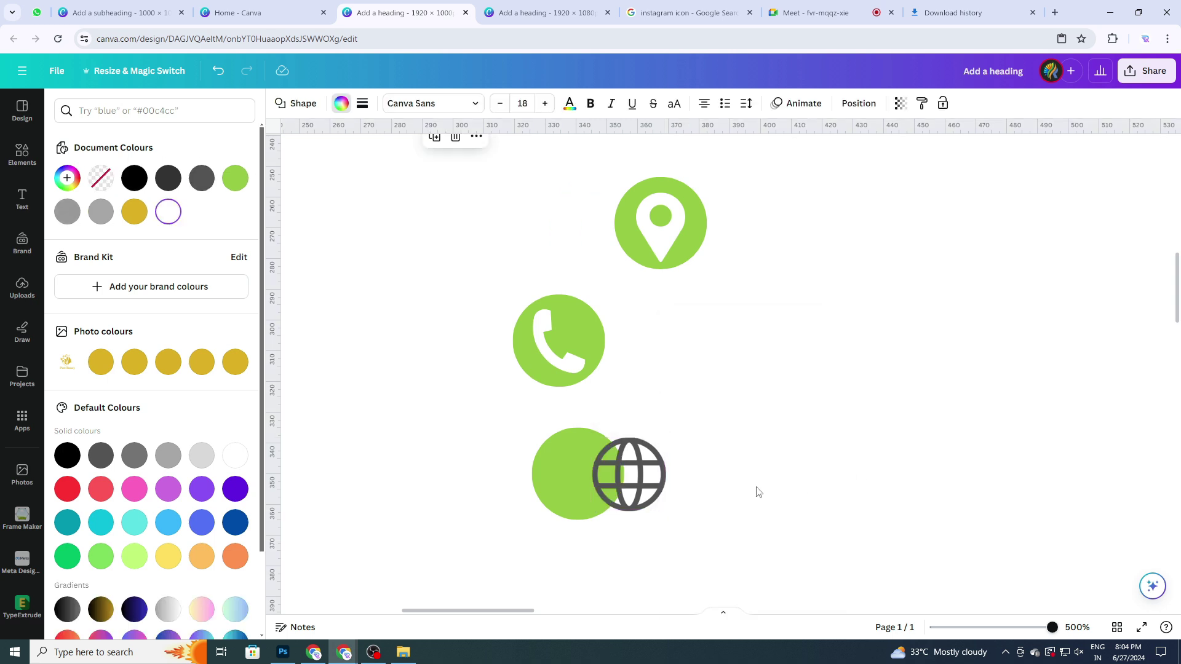
Centre the globe icon on its green circle, shrink it to fit inside and recolour it white.
click(638, 482)
drag(637, 483, 579, 483)
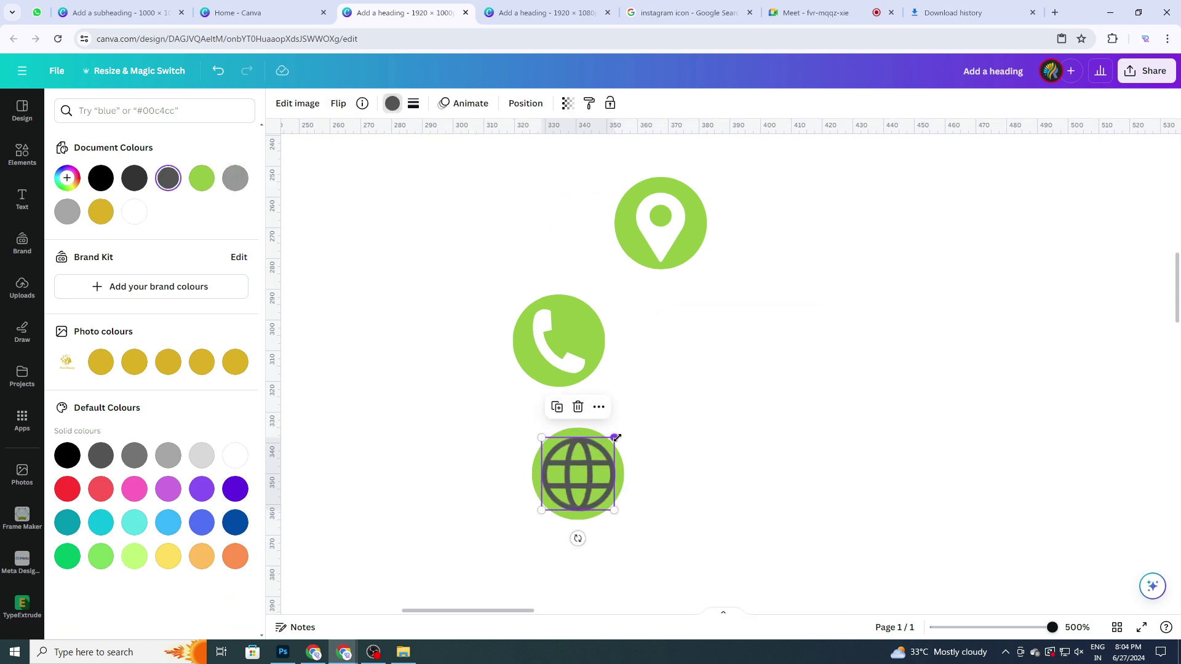
drag(616, 438, 589, 473)
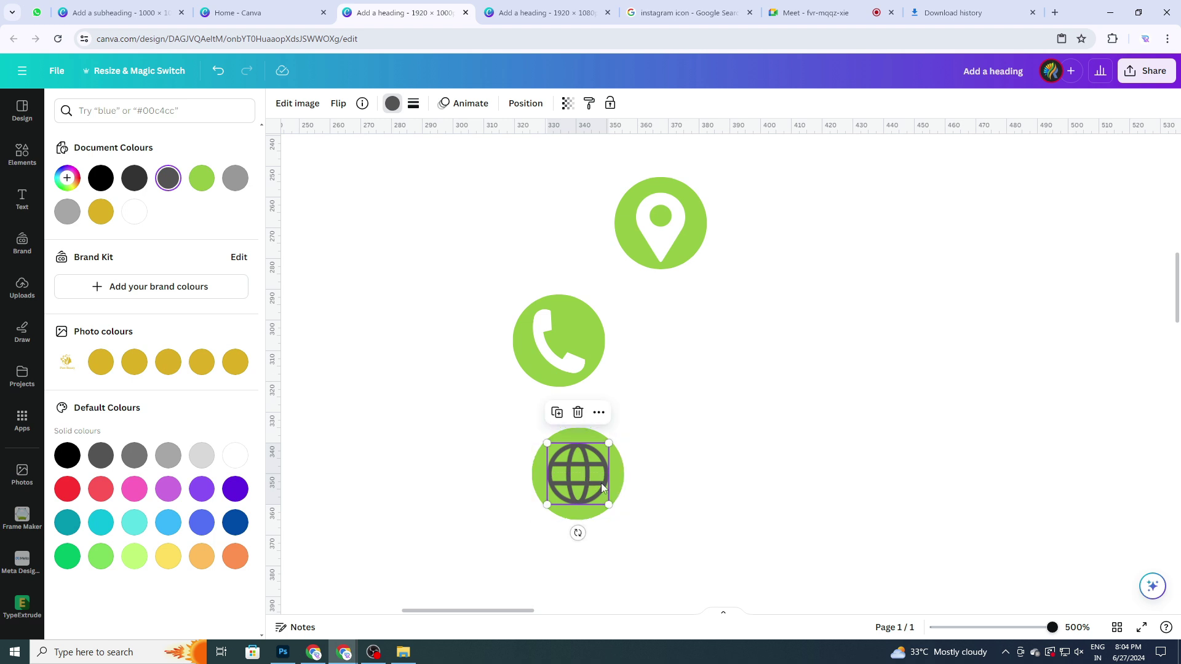
click(391, 104)
click(391, 105)
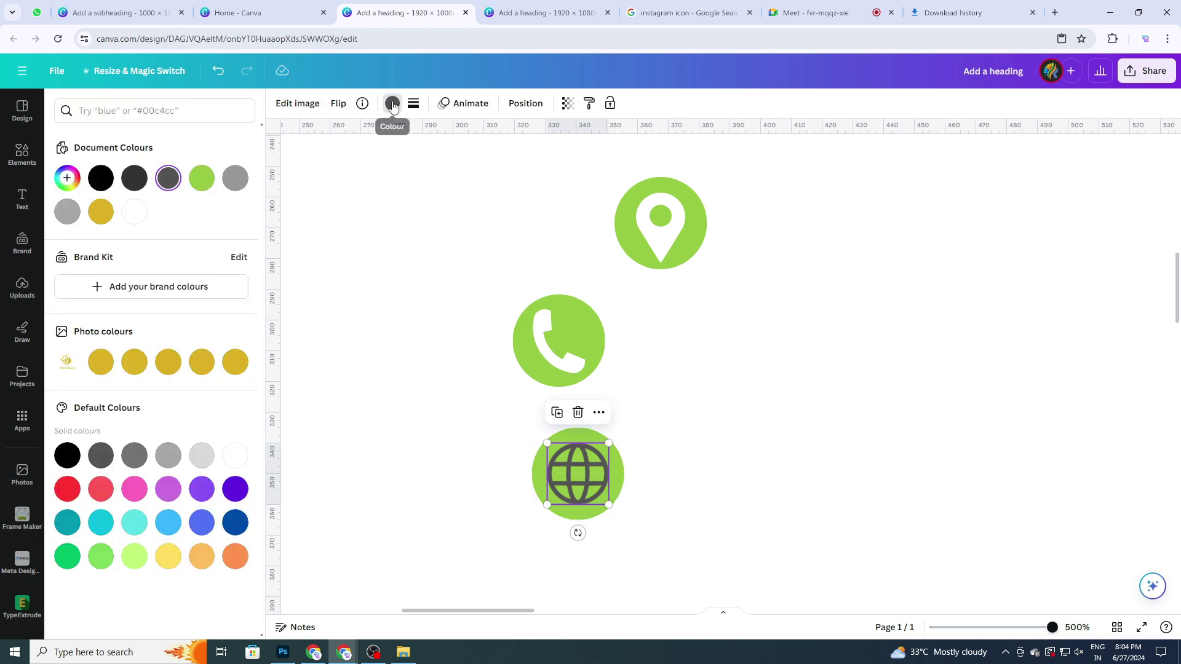
click(140, 214)
click(699, 416)
Undo the last unintended change to the white business card.
scroll(696, 418, down, 3)
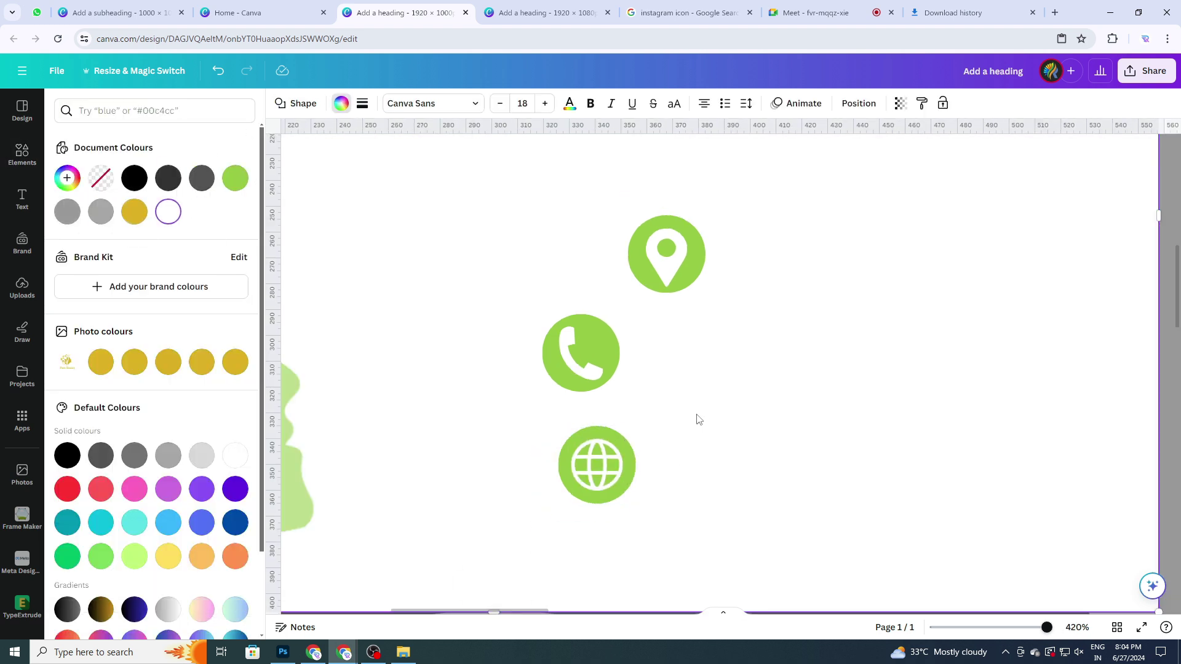
key(ctrl+z)
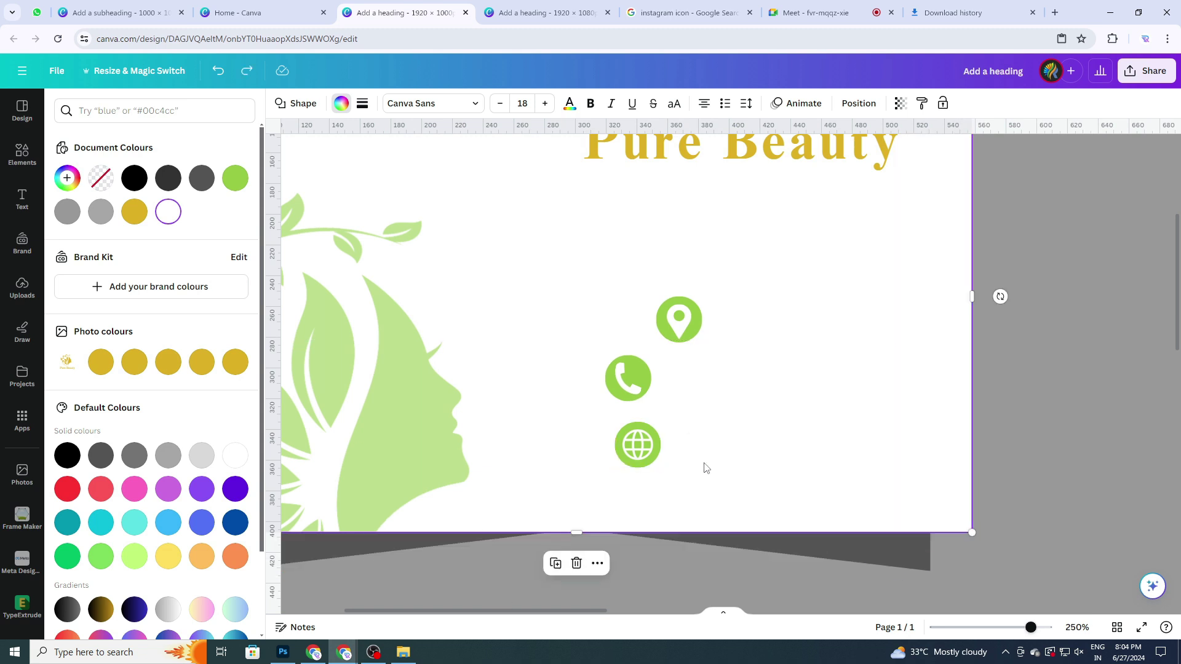
click(1016, 413)
scroll(712, 383, down, 3)
Group the white globe with its green circle and move the badge slightly to the right.
click(667, 424)
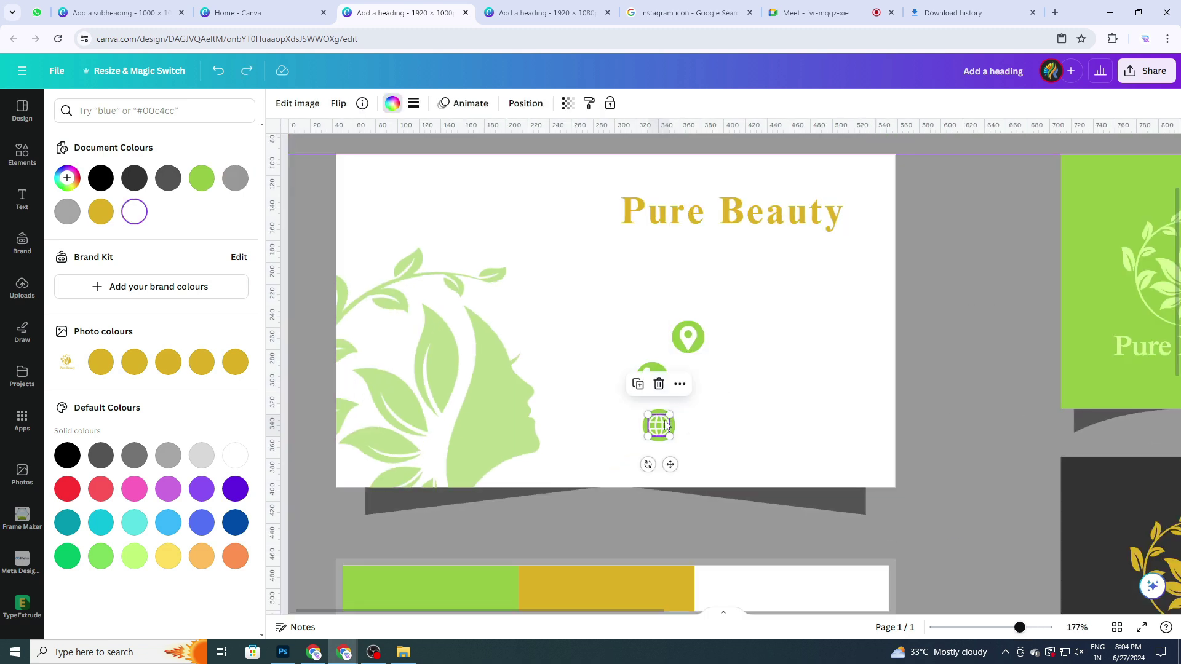
click(671, 426)
scroll(670, 426, up, 5)
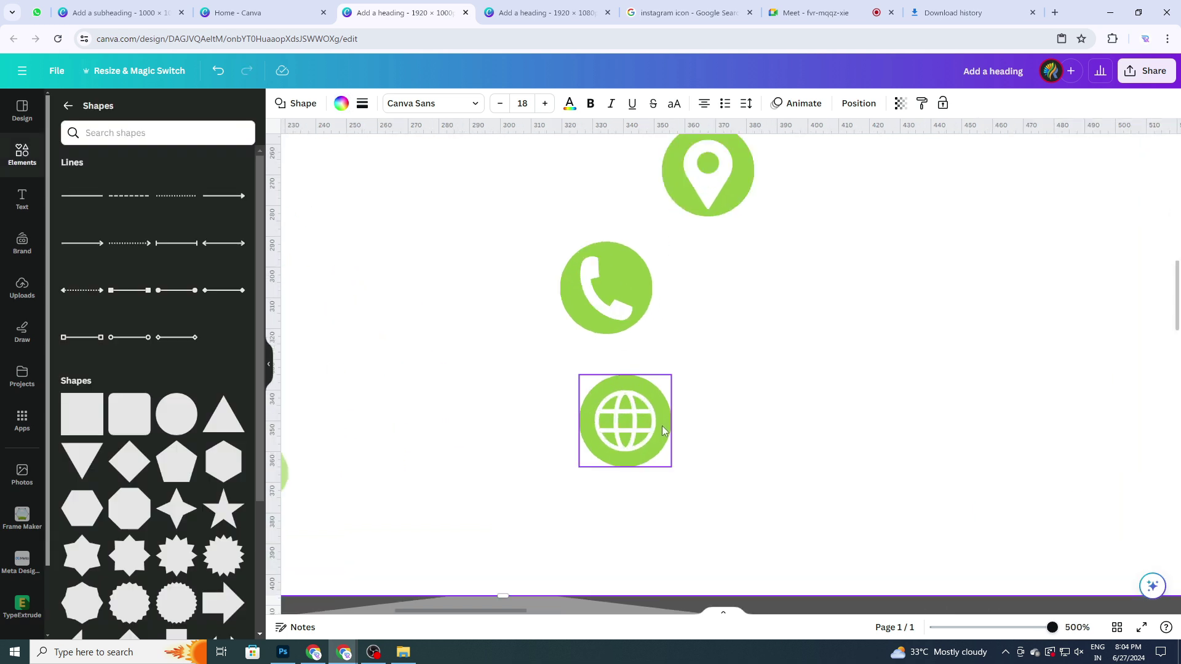
click(669, 425)
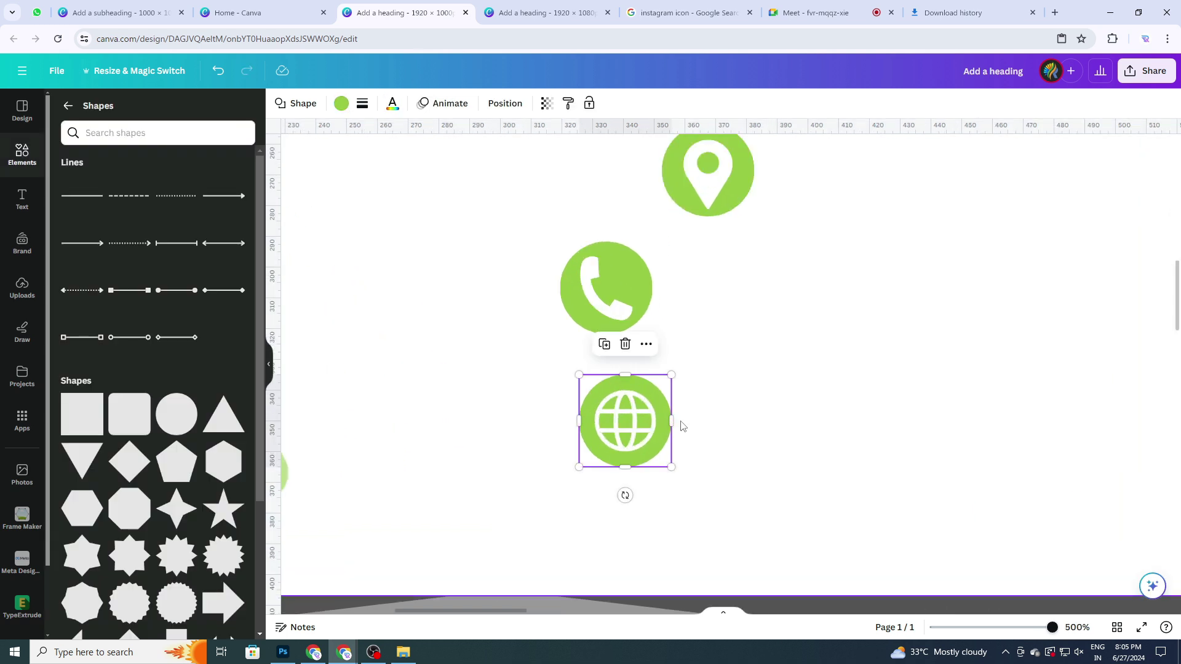
shift+click(635, 418)
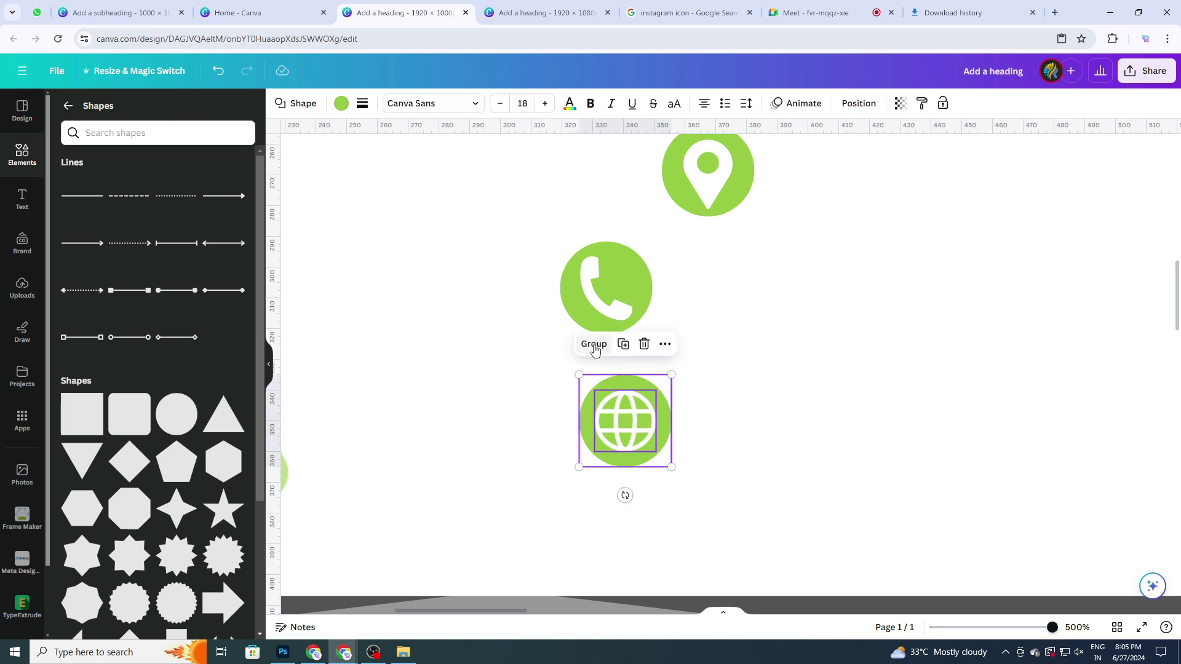
click(594, 343)
drag(647, 443, 669, 456)
Group the white phone with its green circle and align the badge directly above the globe badge.
click(649, 297)
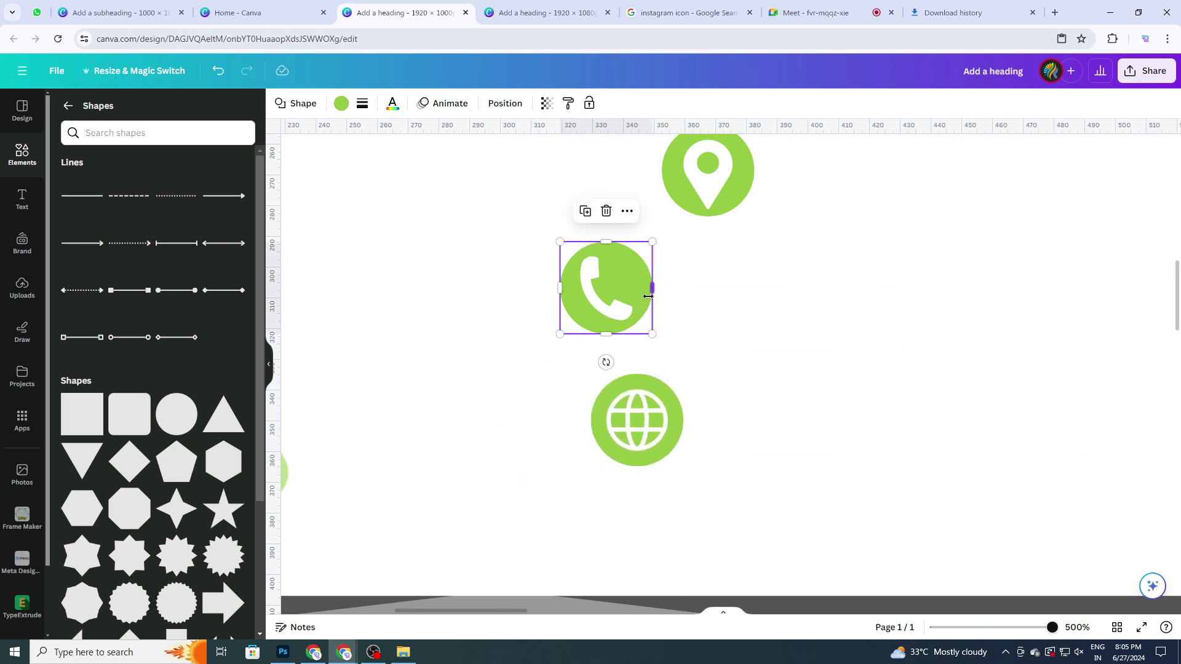
shift+click(613, 317)
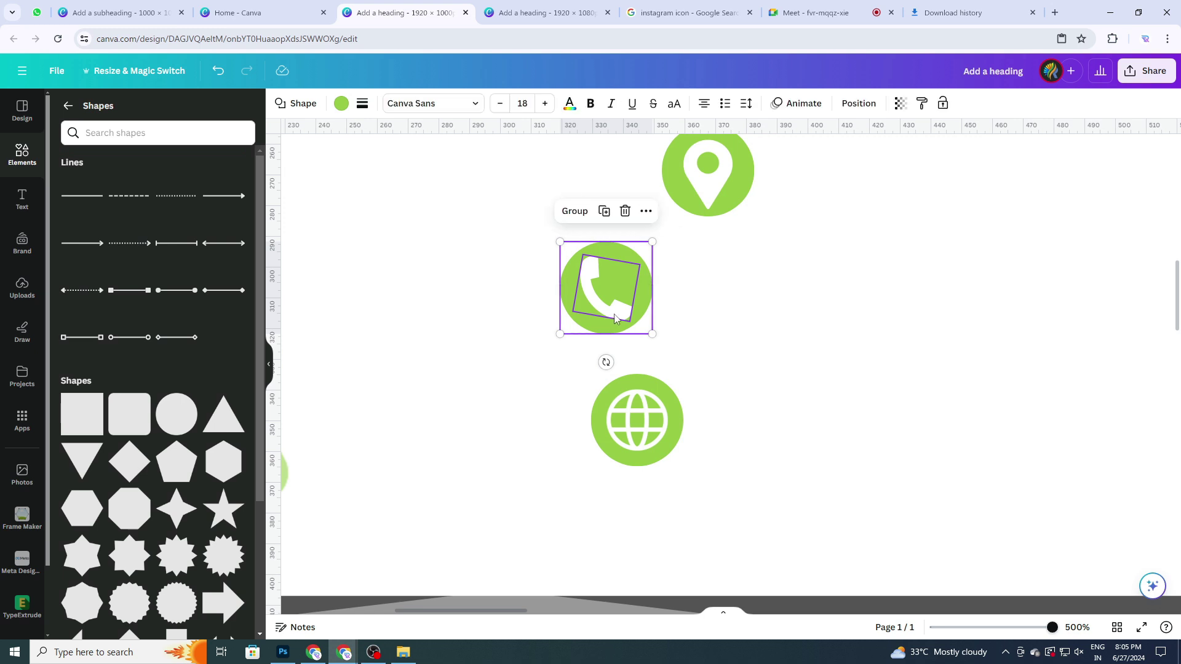
click(578, 217)
drag(608, 296, 643, 300)
Group the white location pin with its green circle and align the badge above the phone badge.
scroll(713, 267, up, 2)
click(731, 271)
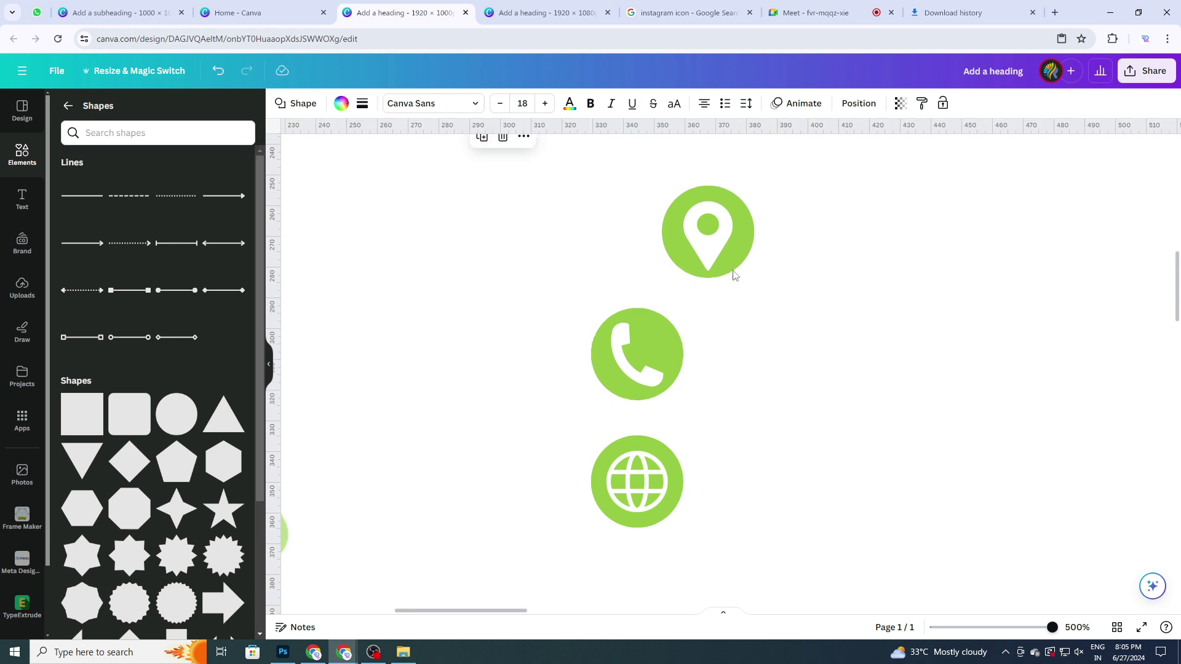
shift+click(707, 248)
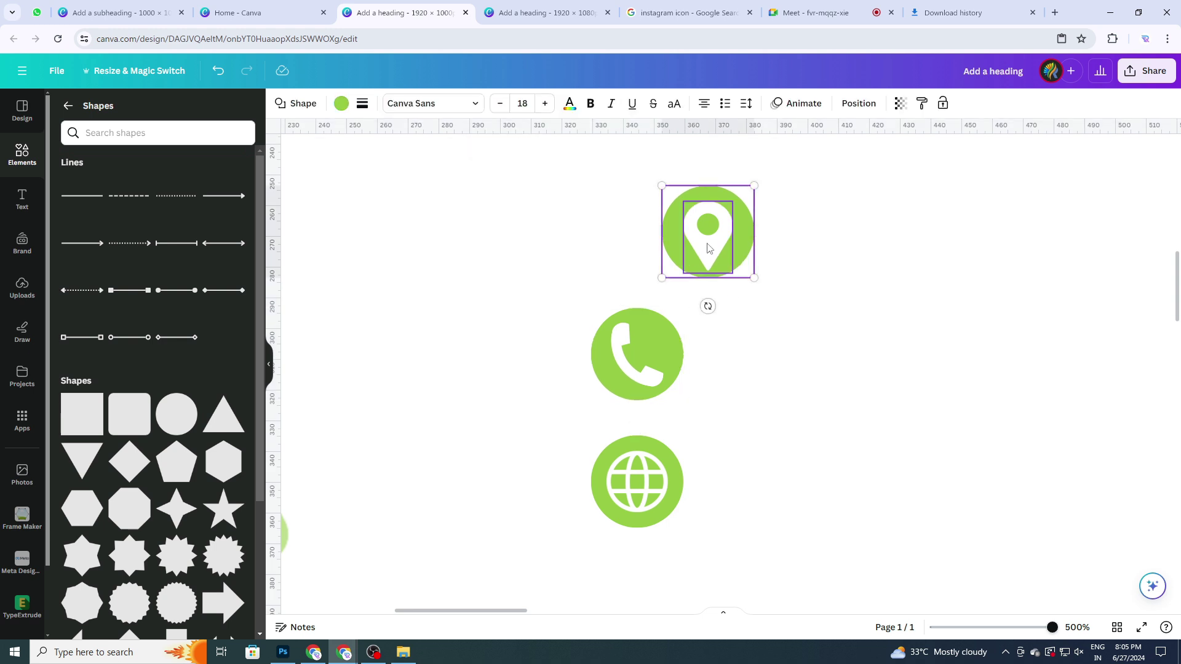
click(676, 158)
drag(732, 249, 663, 249)
click(743, 321)
scroll(744, 321, down, 6)
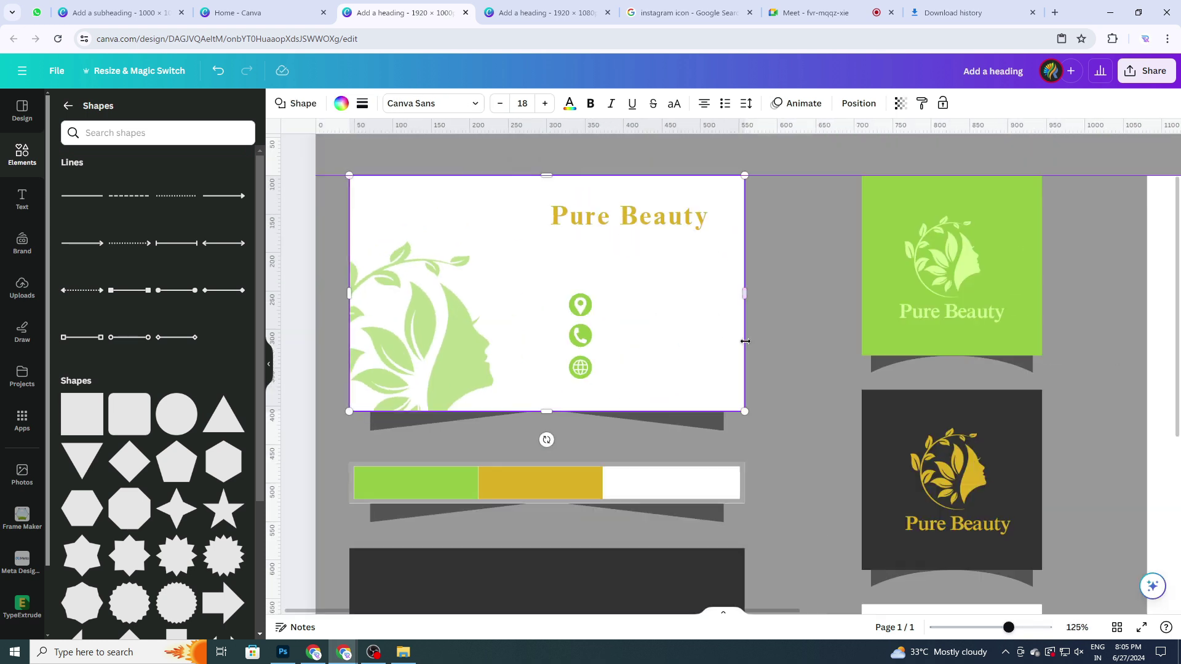
drag(600, 337, 564, 434)
key(ctrl+z)
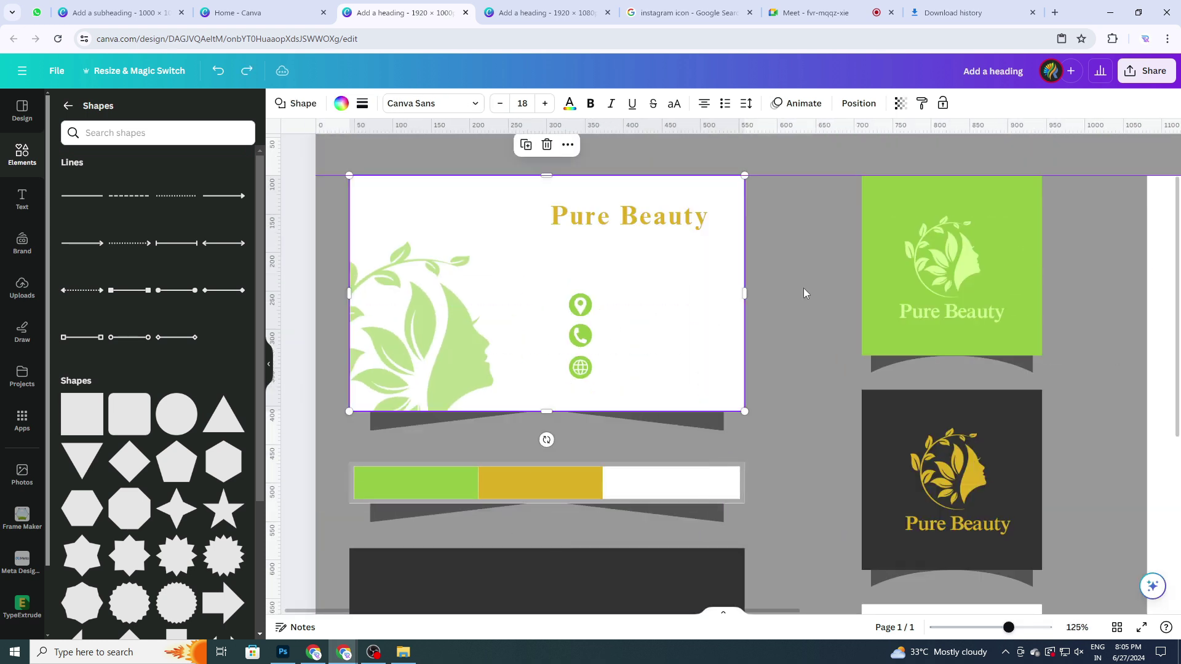
click(829, 319)
Add a vertical guide at 305, aligned with the left edge of the gold Pure Beauty text.
scroll(682, 346, up, 4)
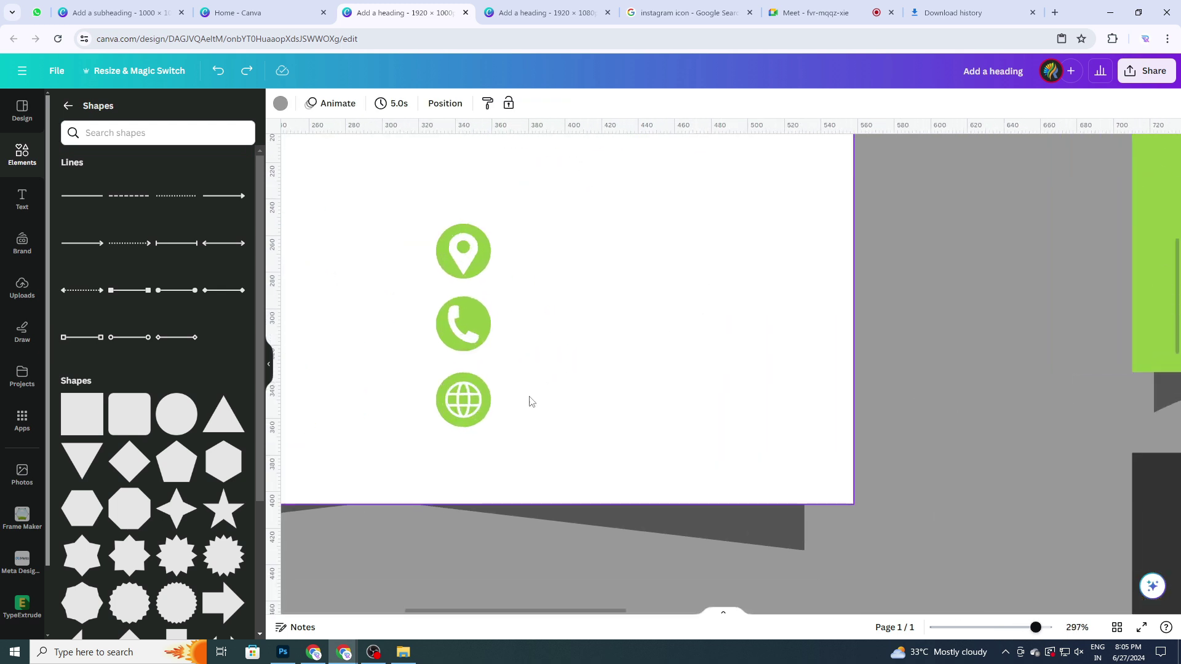
click(461, 405)
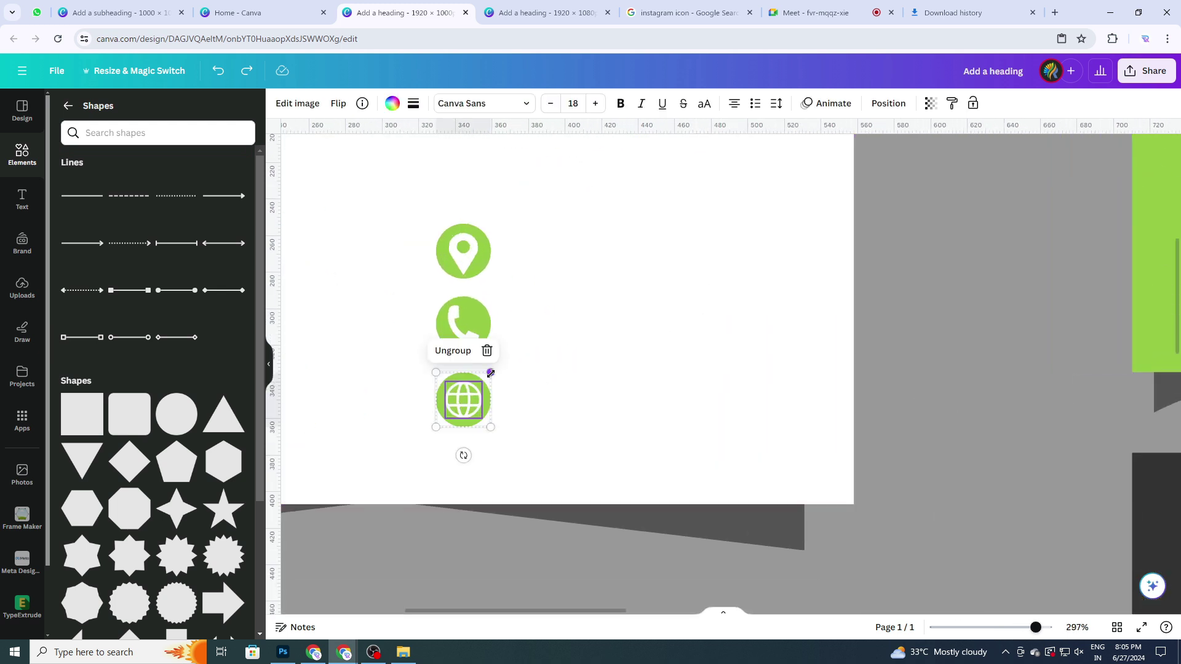
drag(278, 344, 433, 356)
scroll(434, 355, down, 4)
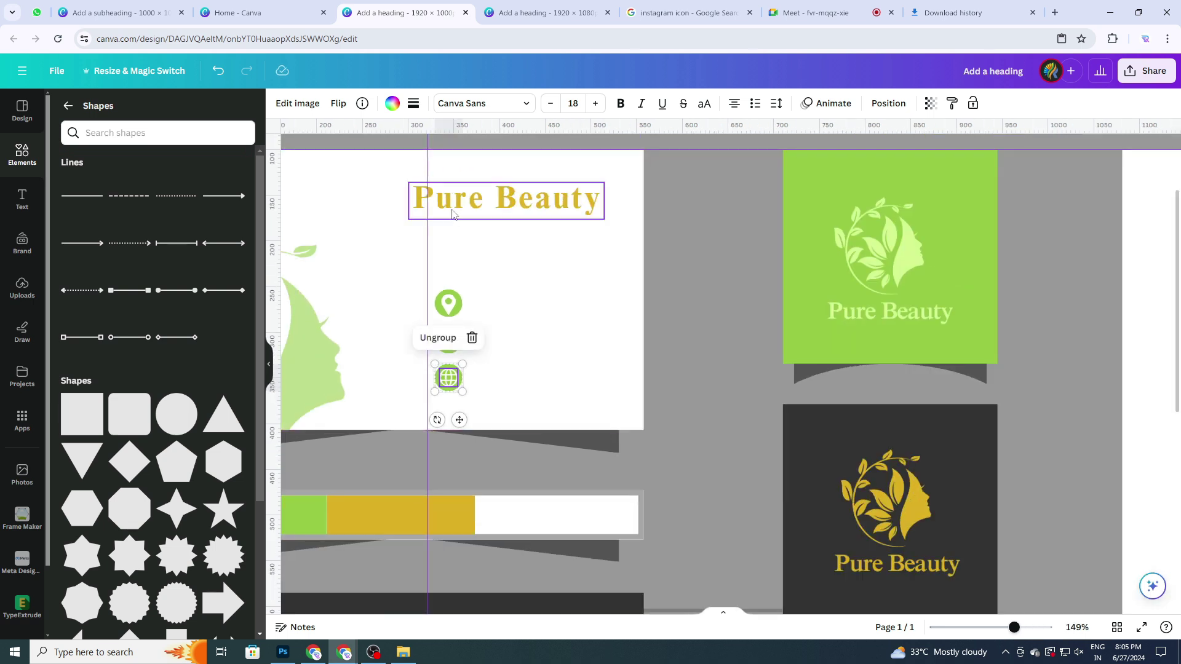
drag(427, 240, 414, 260)
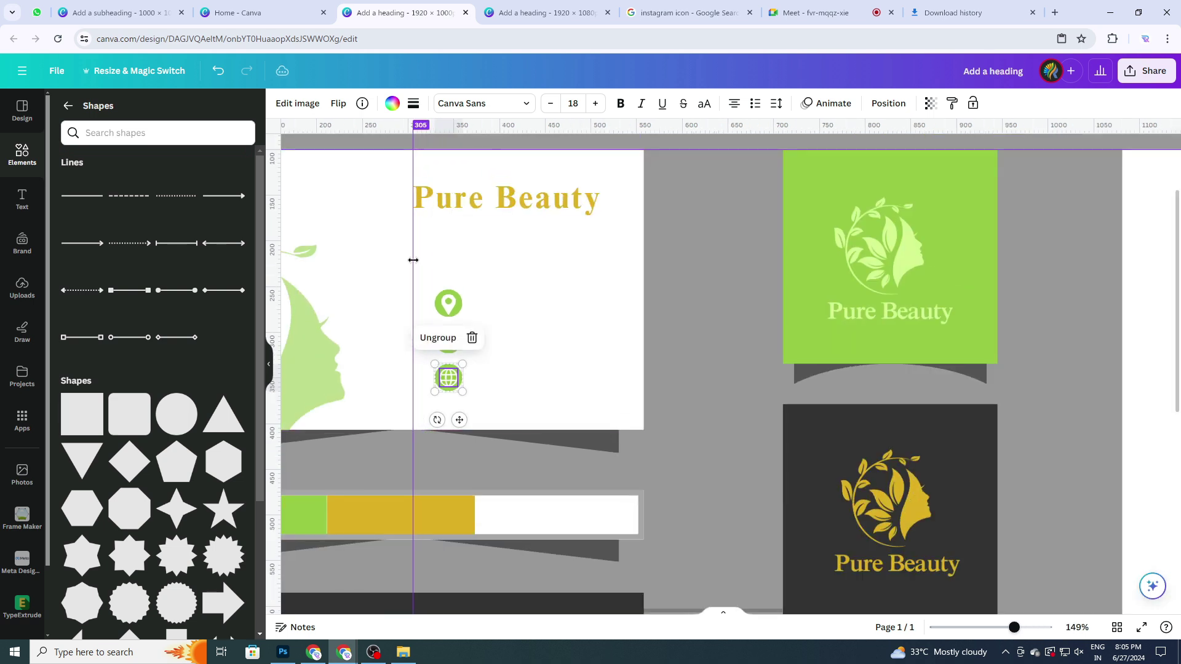
drag(414, 196, 414, 197)
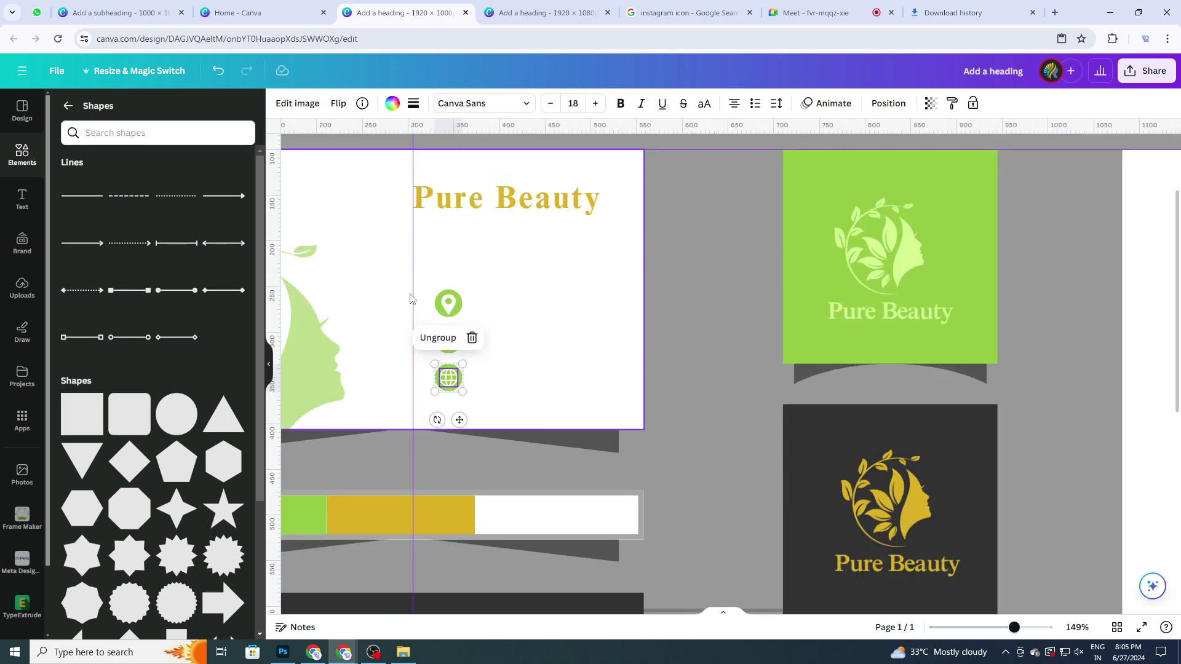
Move the pin, phone and globe badges left so their left edges line up with the vertical guide.
scroll(477, 323, up, 2)
click(451, 302)
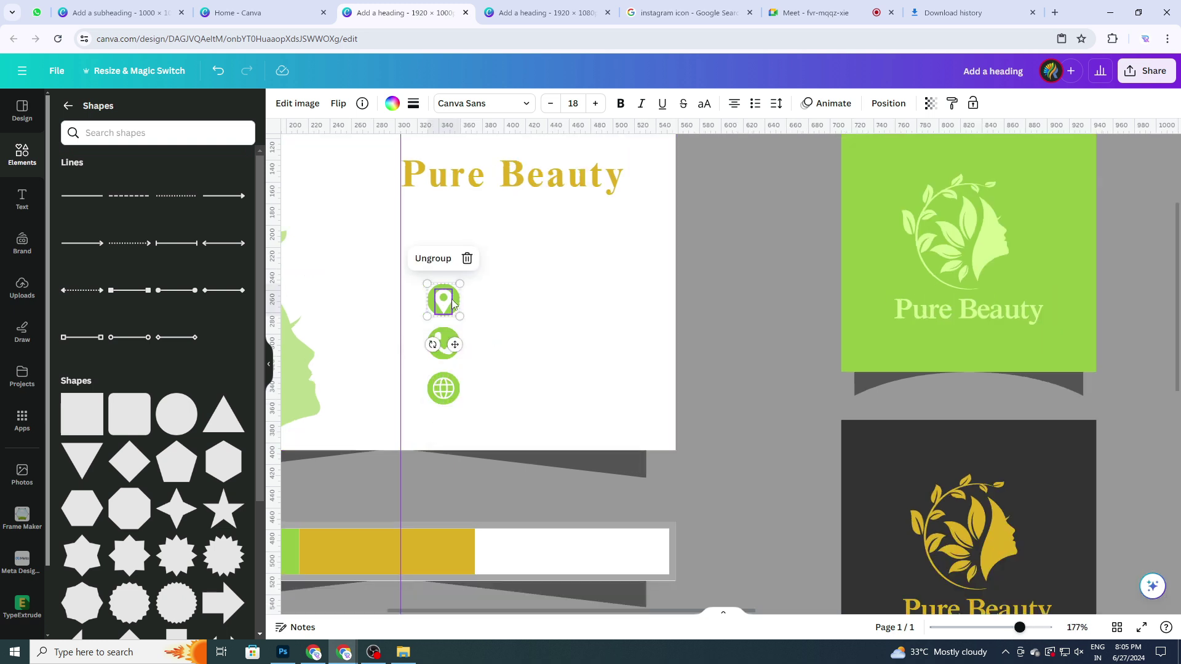
drag(452, 302, 426, 301)
drag(444, 344, 420, 347)
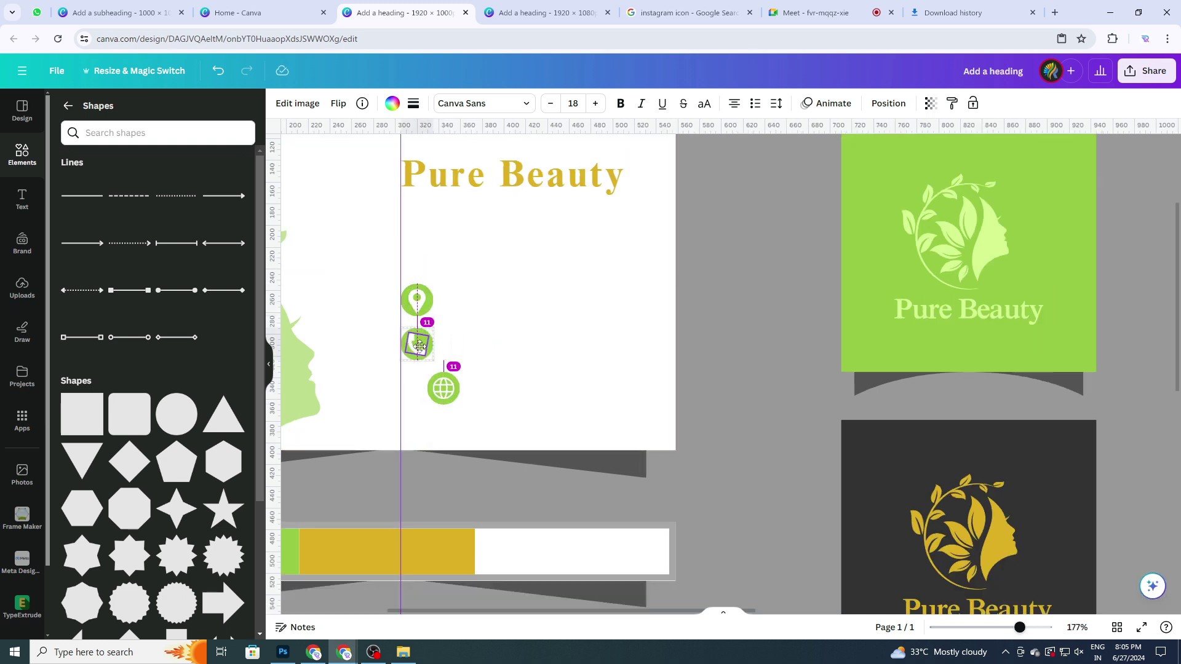
click(446, 393)
drag(442, 391, 416, 391)
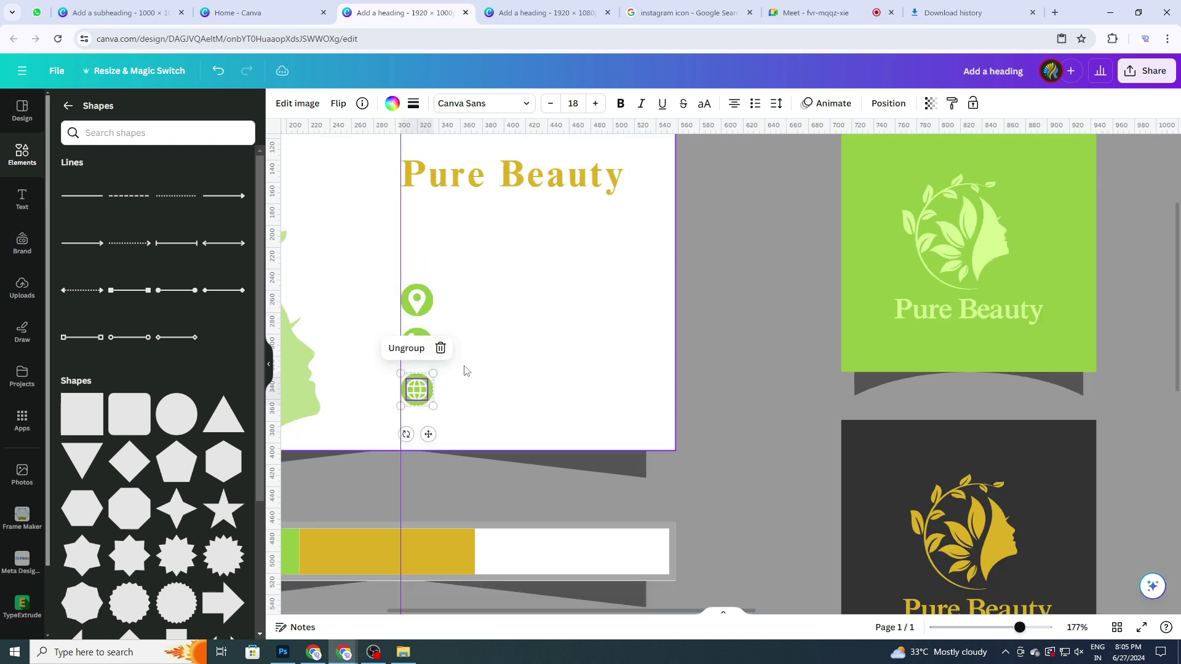
Add a second vertical guide at 326 and scale the pin, phone and globe badges down to fit between the guides.
scroll(466, 370, up, 3)
drag(279, 371, 395, 389)
click(406, 260)
drag(414, 229, 374, 246)
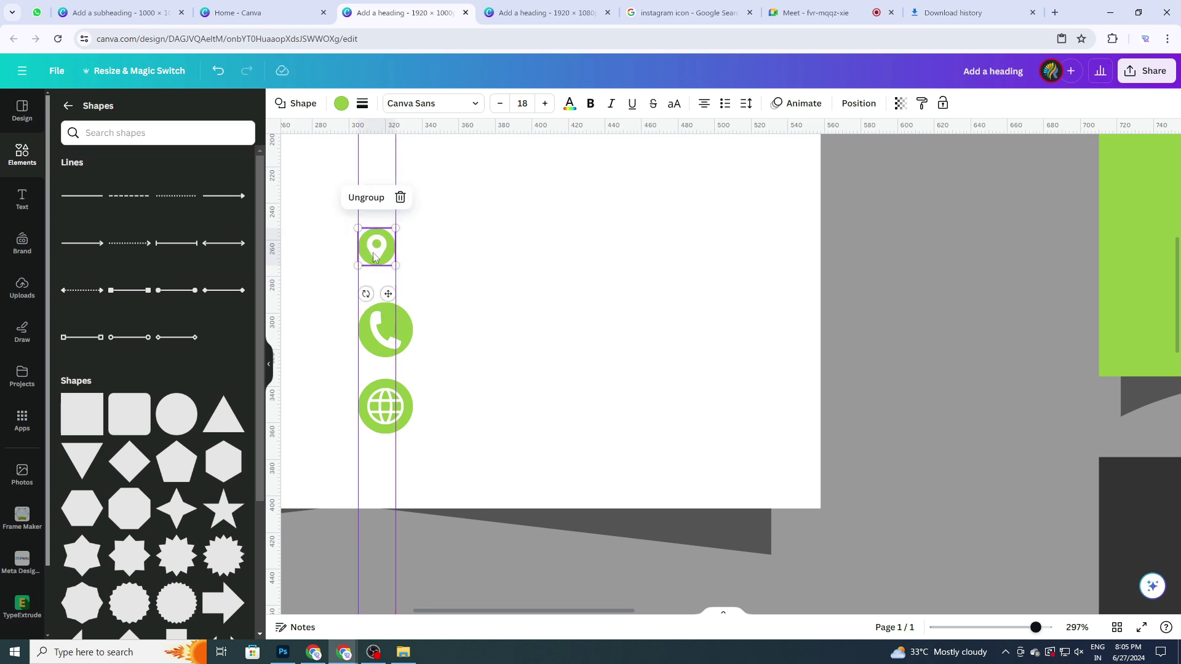
click(387, 326)
drag(414, 302, 387, 318)
click(385, 406)
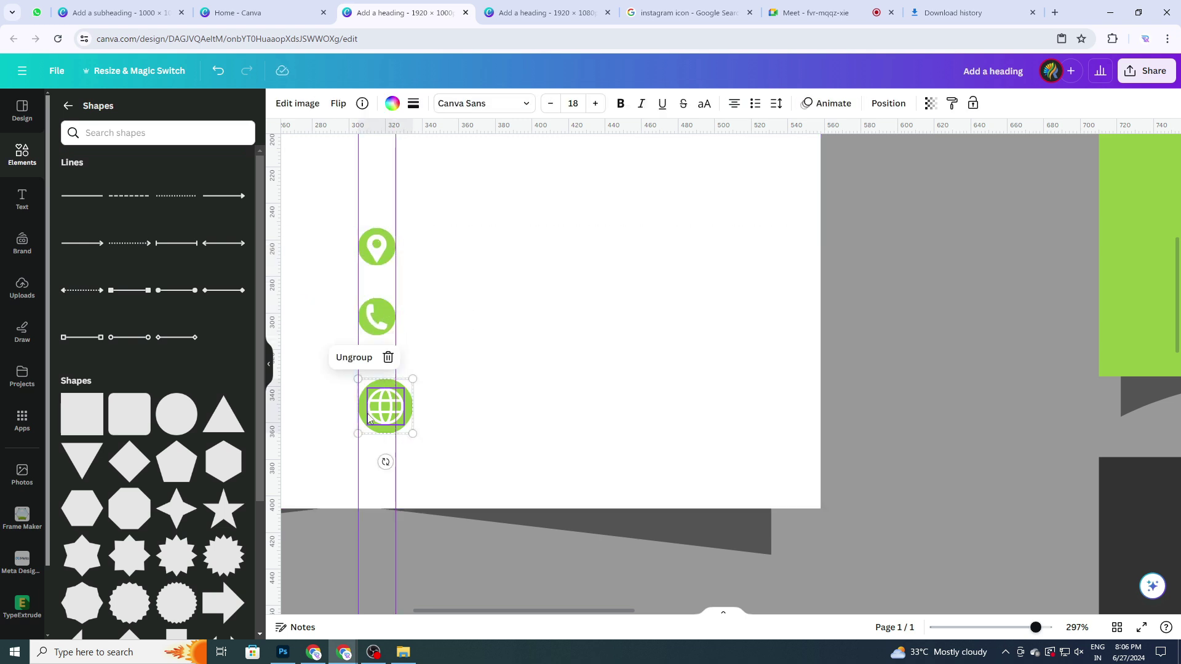
drag(411, 380, 377, 395)
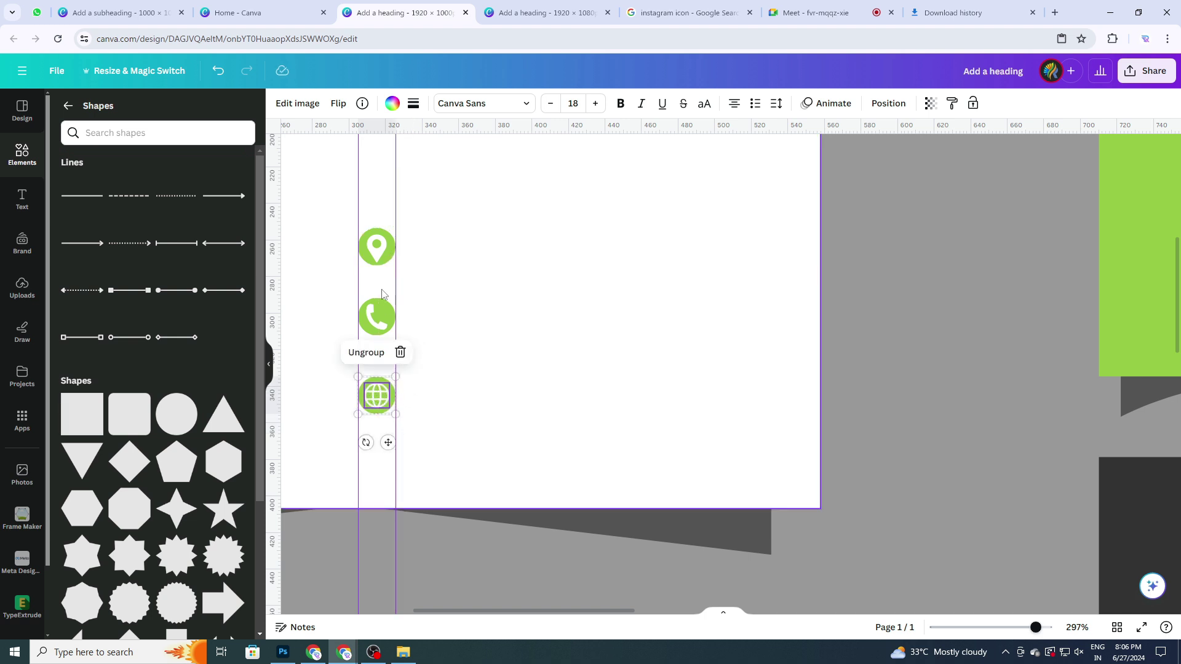
Position the phone badge midway between the pin and globe badges, leaving equal gaps of 20.
click(376, 315)
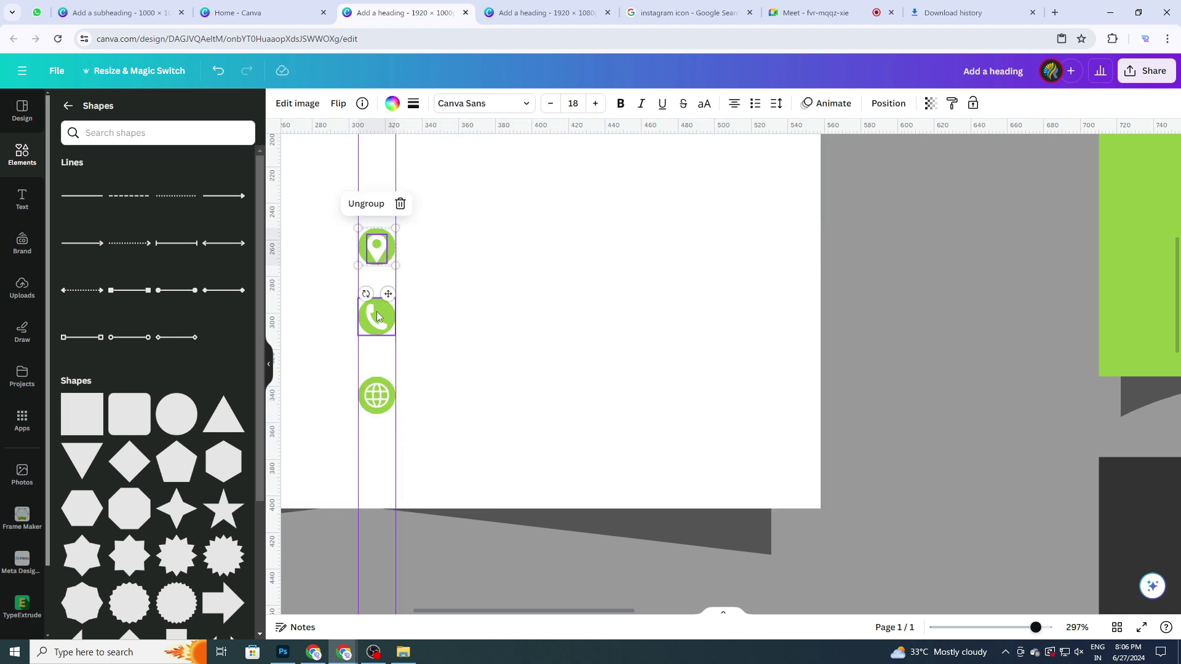
drag(377, 311, 377, 314)
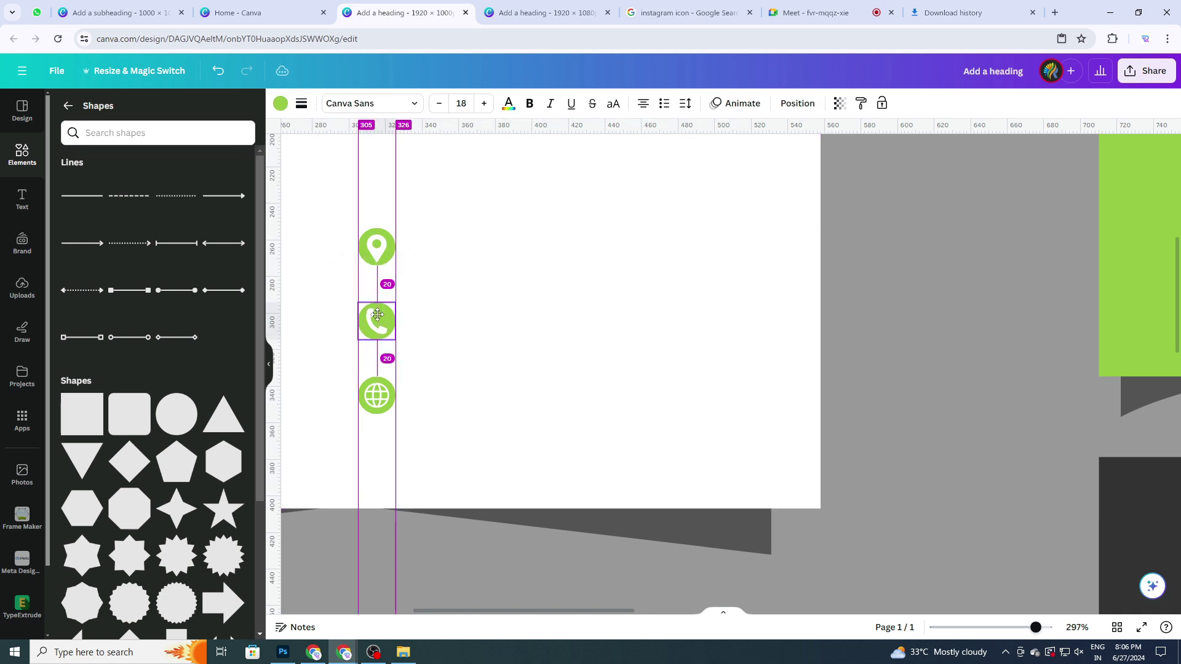
click(499, 313)
scroll(501, 315, down, 6)
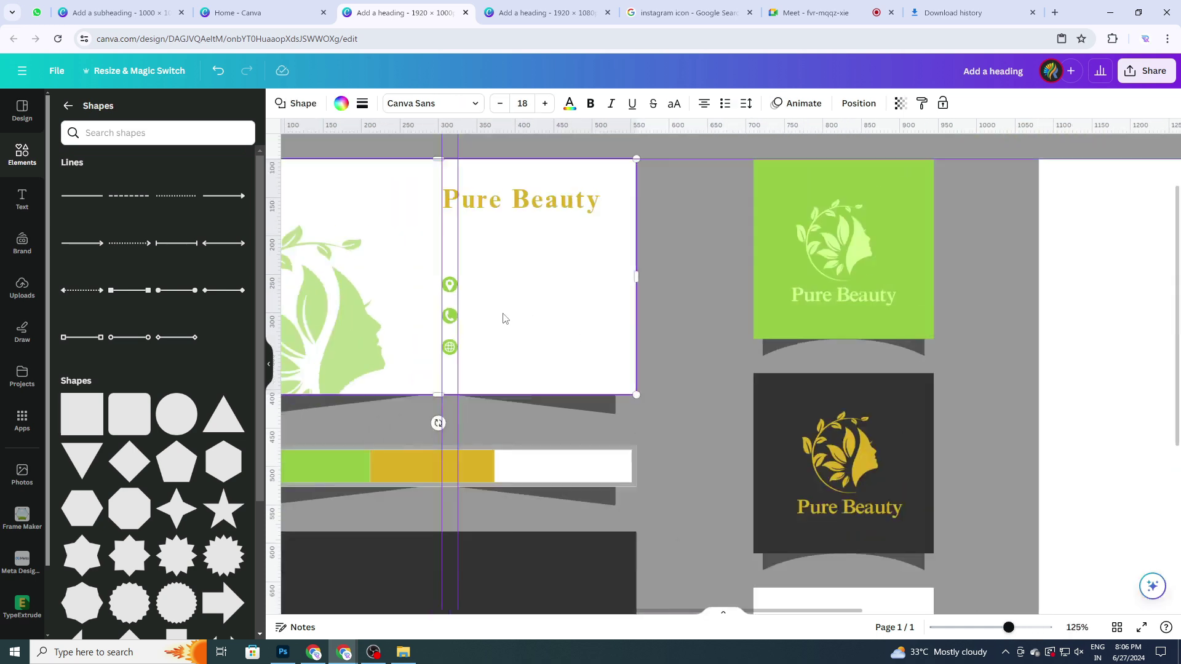
scroll(460, 288, up, 7)
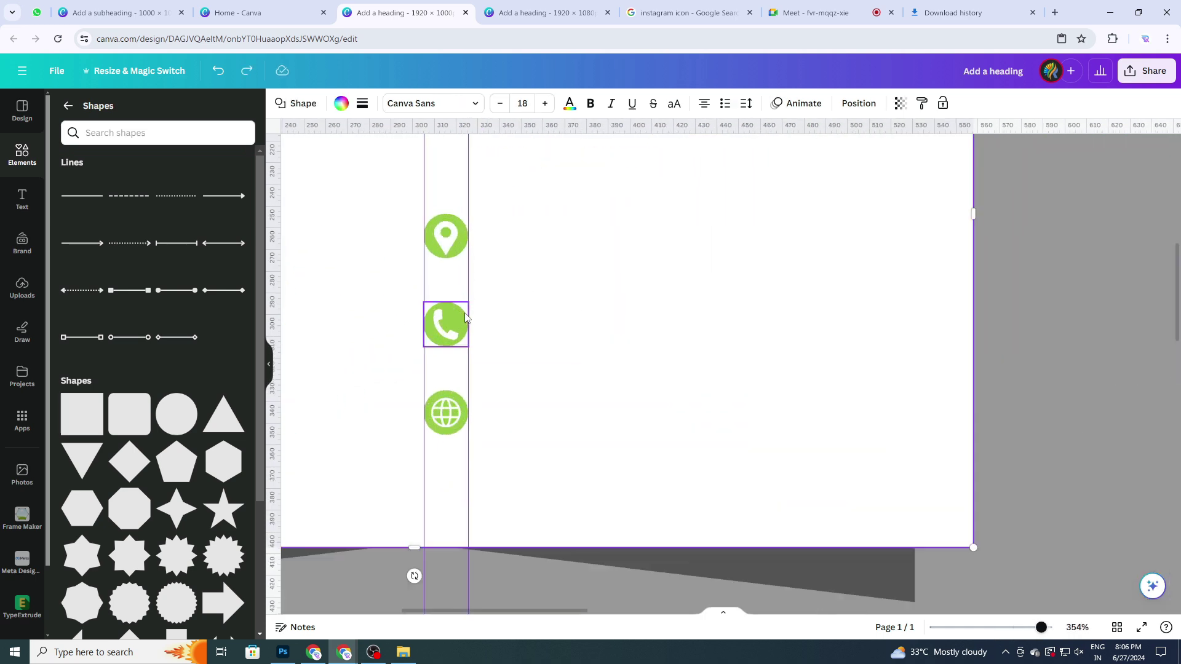
Group the pin, phone and globe badges and move the group slightly down the business card.
click(446, 237)
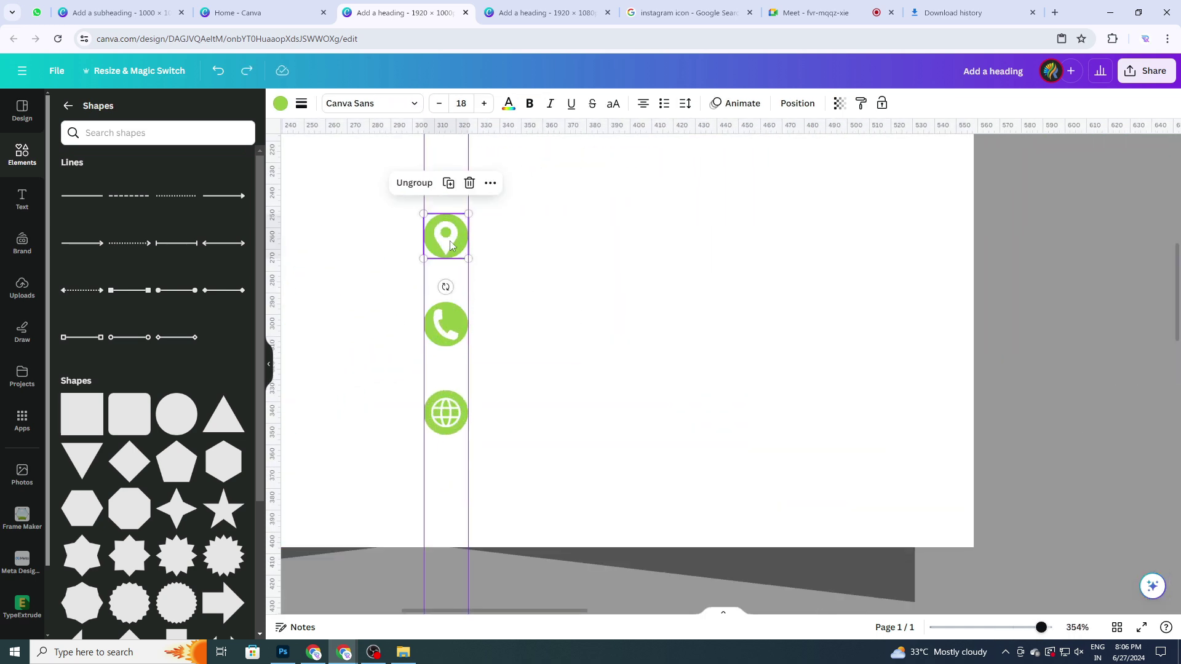
shift+click(447, 324)
shift+click(454, 409)
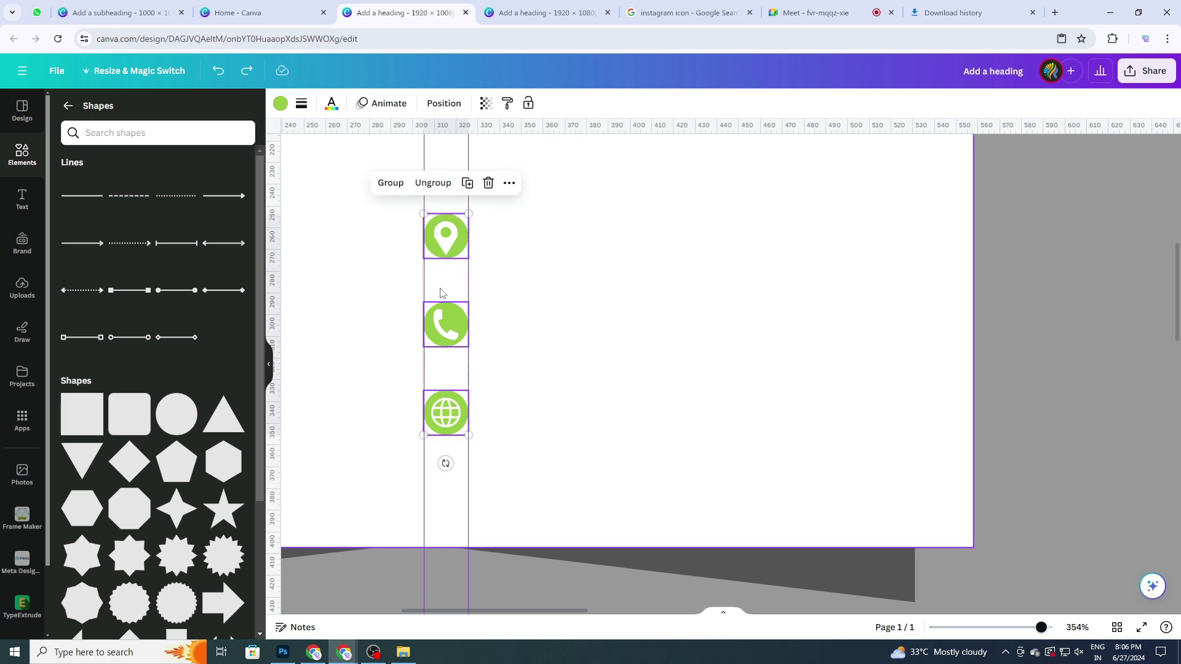
click(391, 183)
drag(446, 237, 450, 265)
click(537, 297)
scroll(539, 298, down, 4)
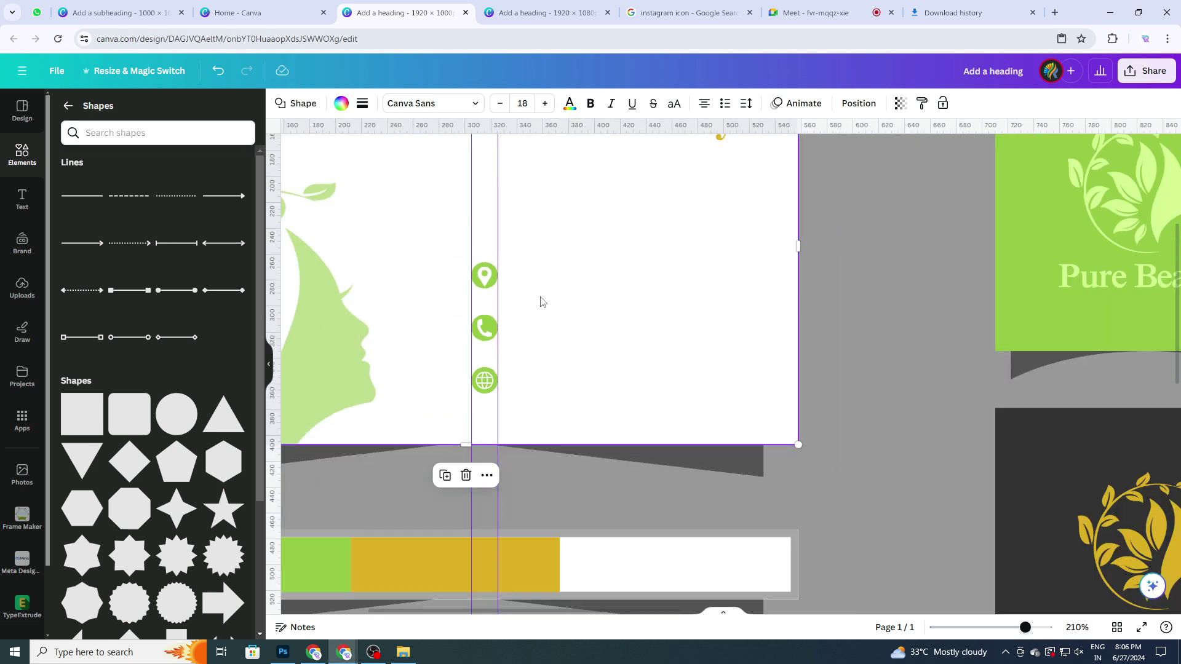
scroll(541, 301, down, 4)
click(556, 191)
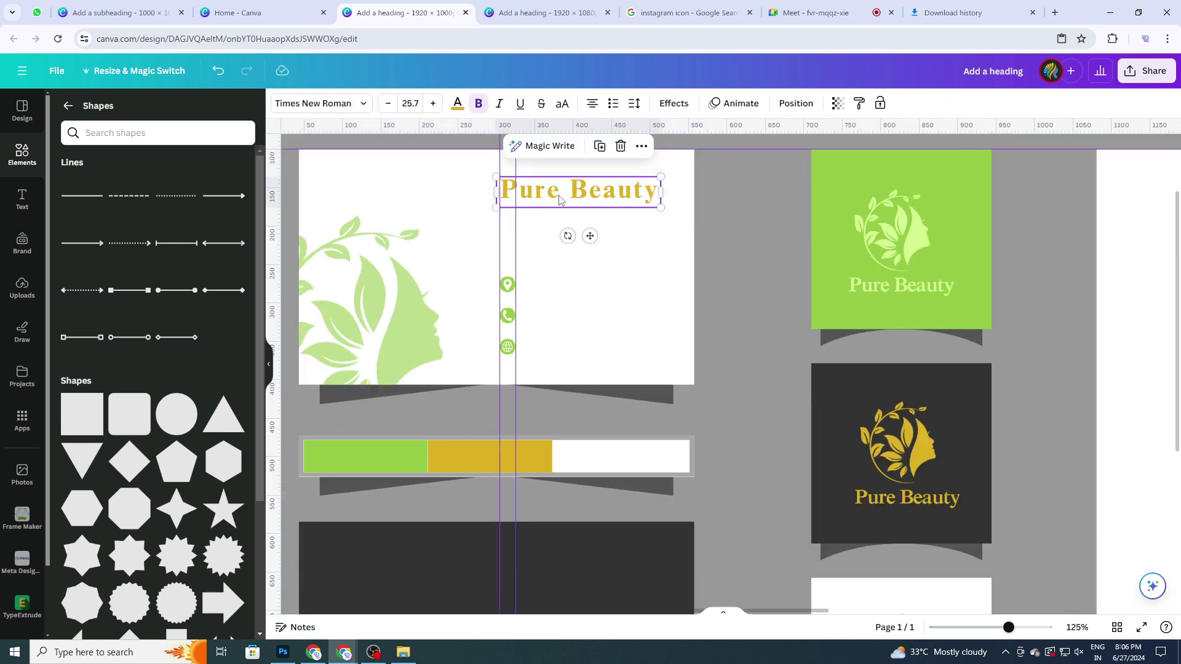
click(534, 256)
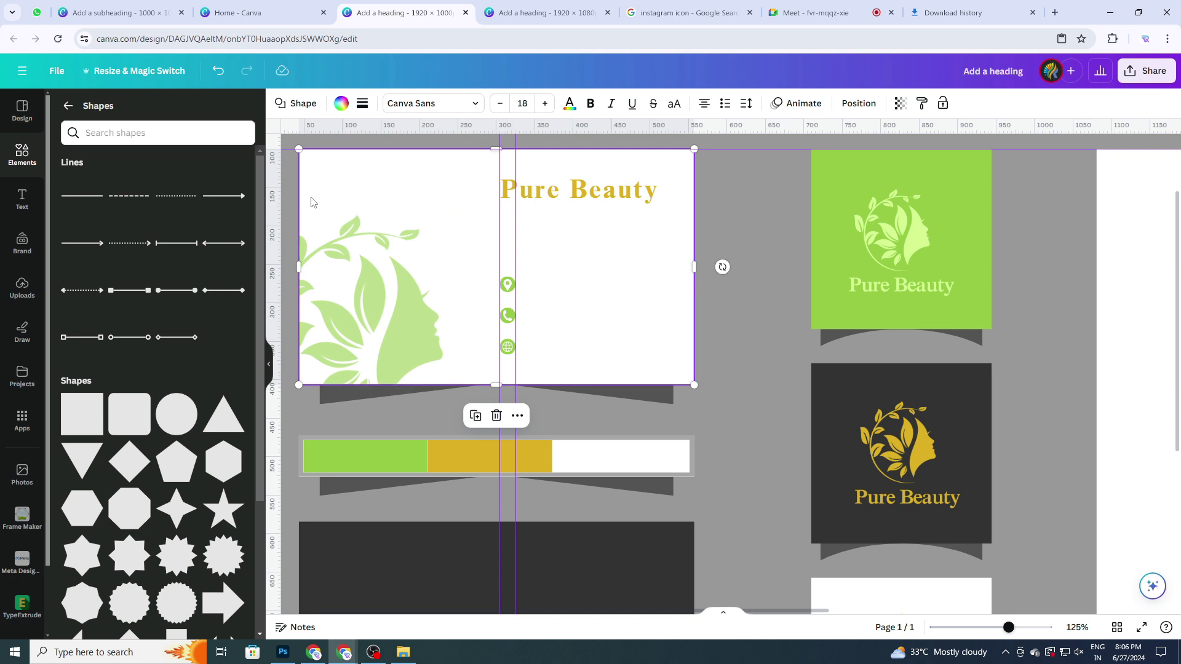
click(590, 179)
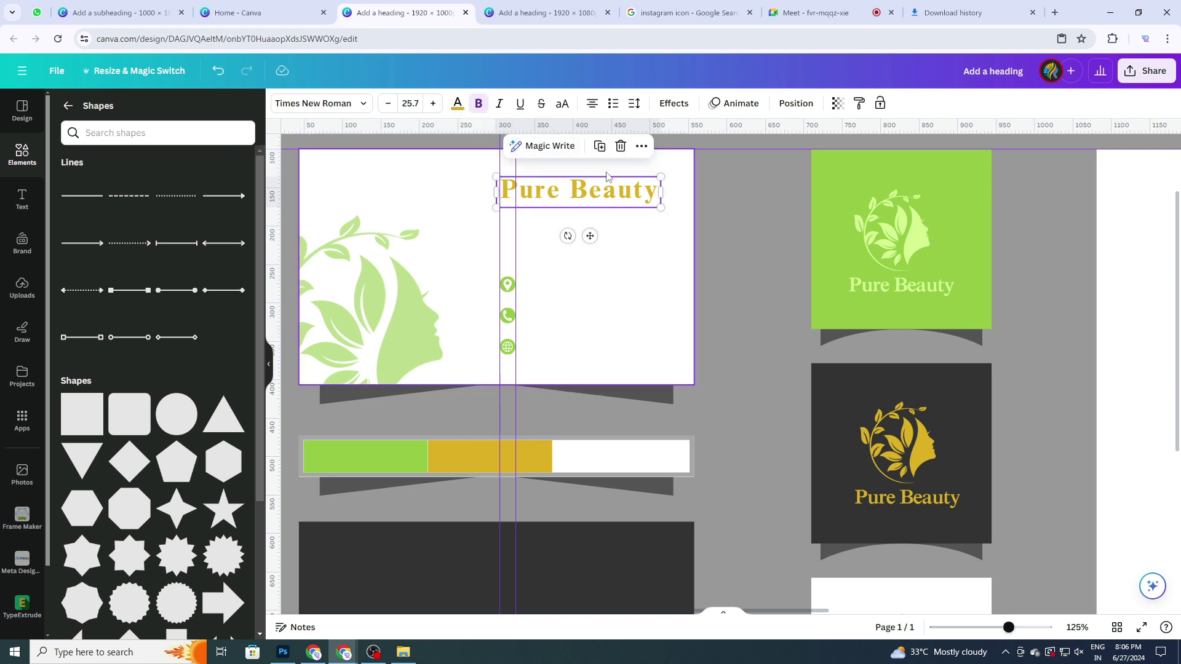
click(629, 255)
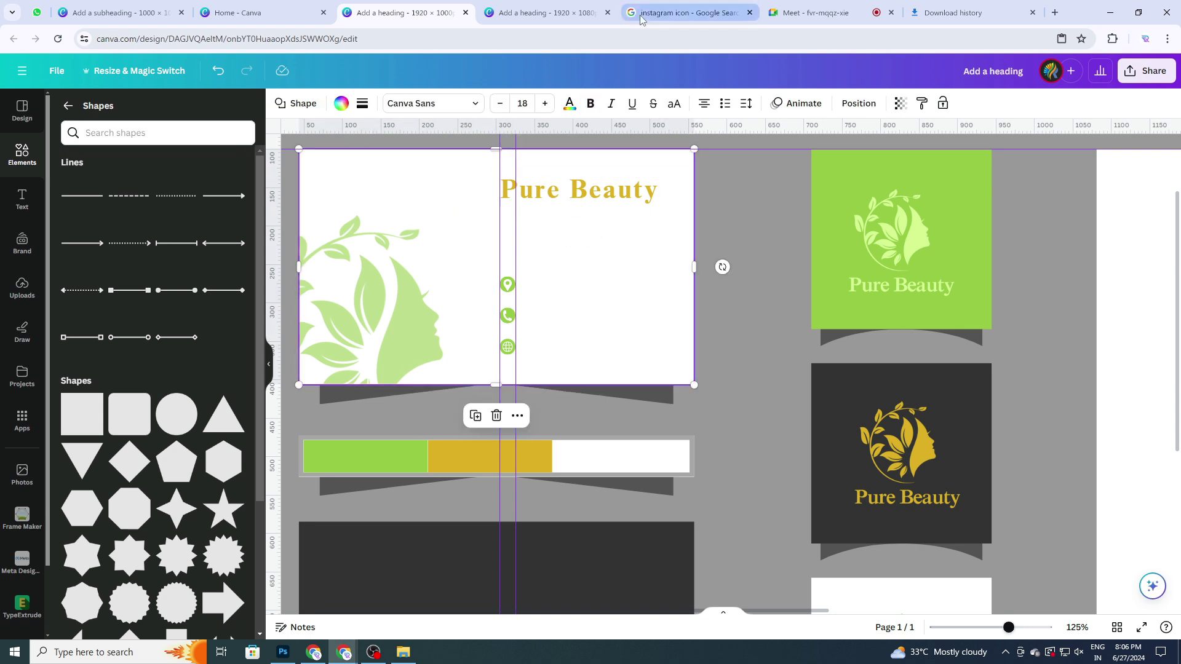
Switch to the other Pure Beauty design and copy its slogan text starting with "Skin care is like dieting".
click(537, 16)
click(652, 405)
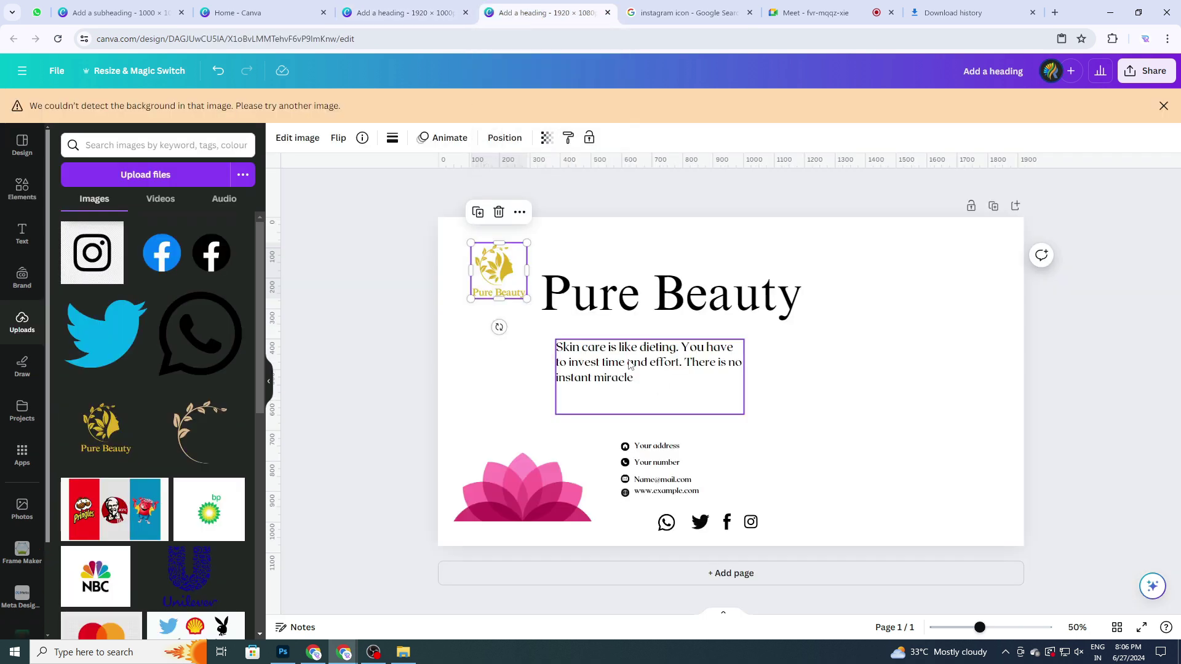
click(632, 363)
drag(556, 347, 736, 348)
drag(632, 378, 557, 348)
key(ctrl+c)
right_click(581, 355)
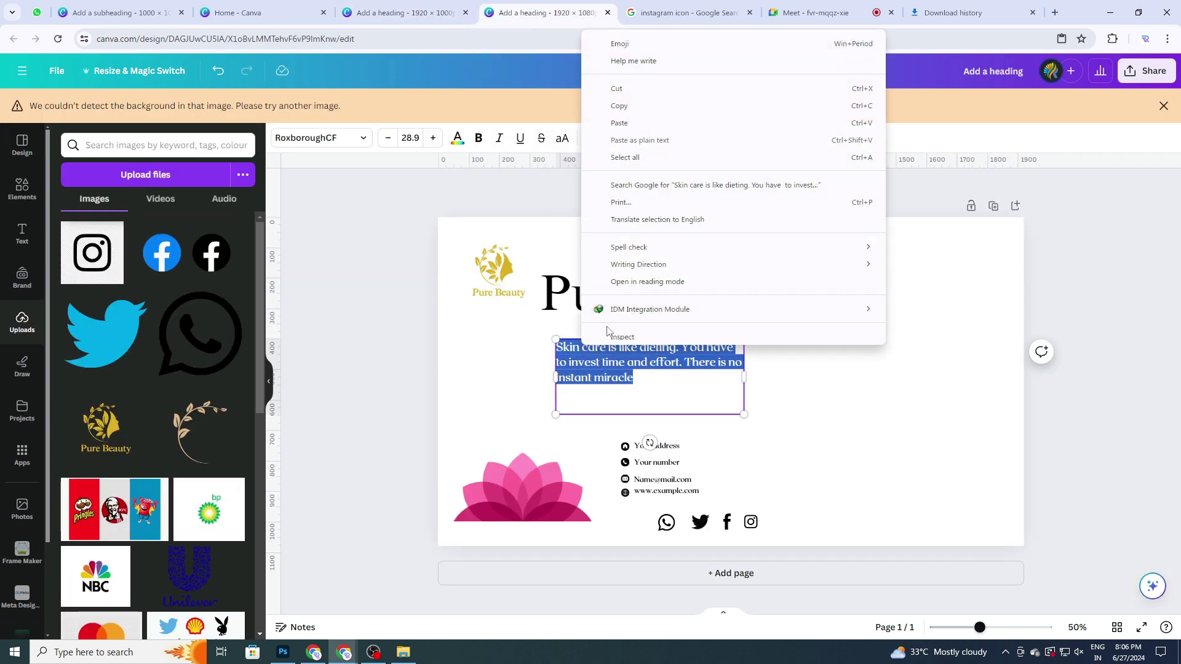
click(614, 105)
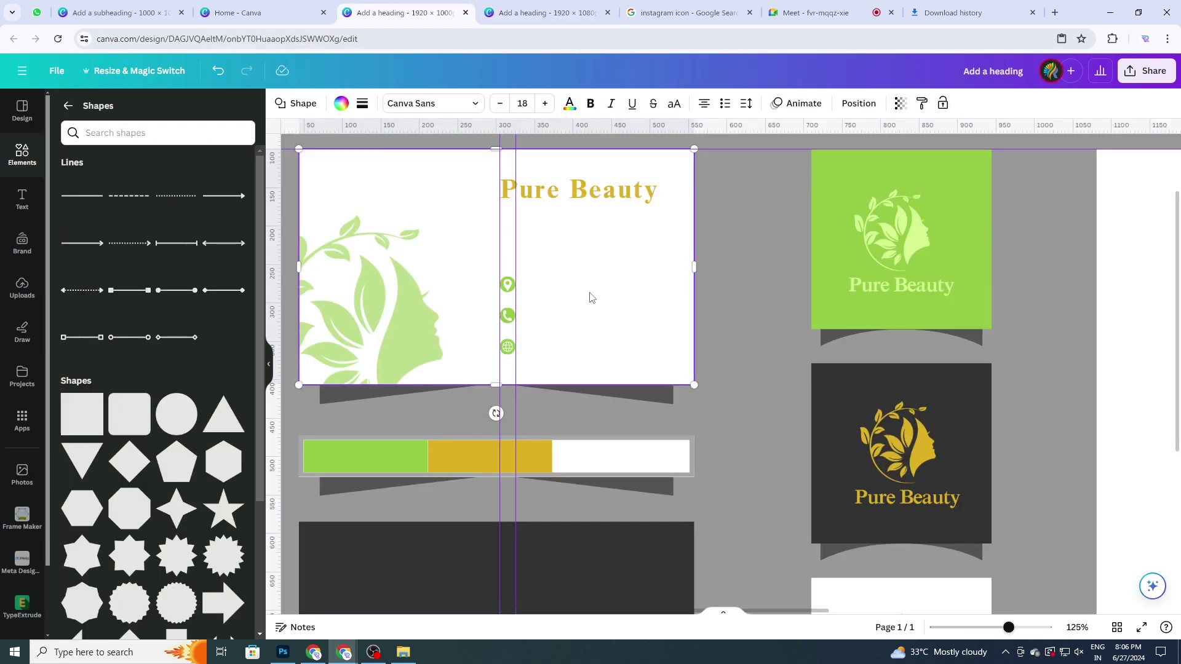
Try to paste the copied slogan directly onto the white business card in the brand board.
right_click(588, 295)
click(565, 292)
scroll(566, 292, up, 1)
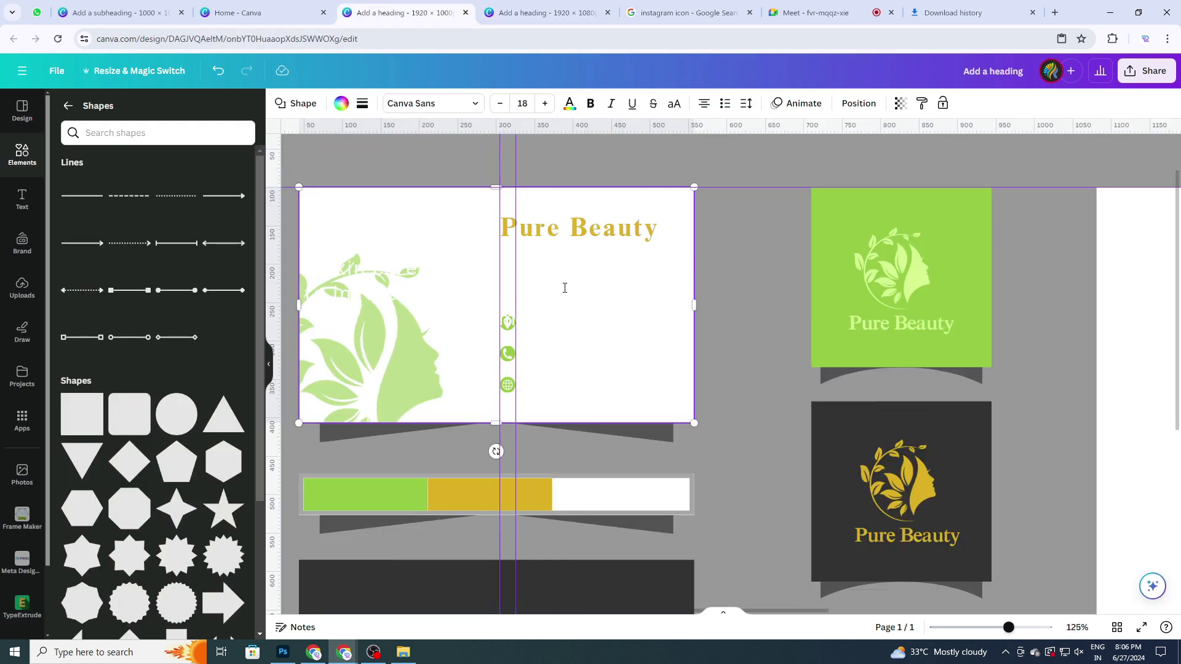
scroll(564, 287, down, 1)
click(541, 13)
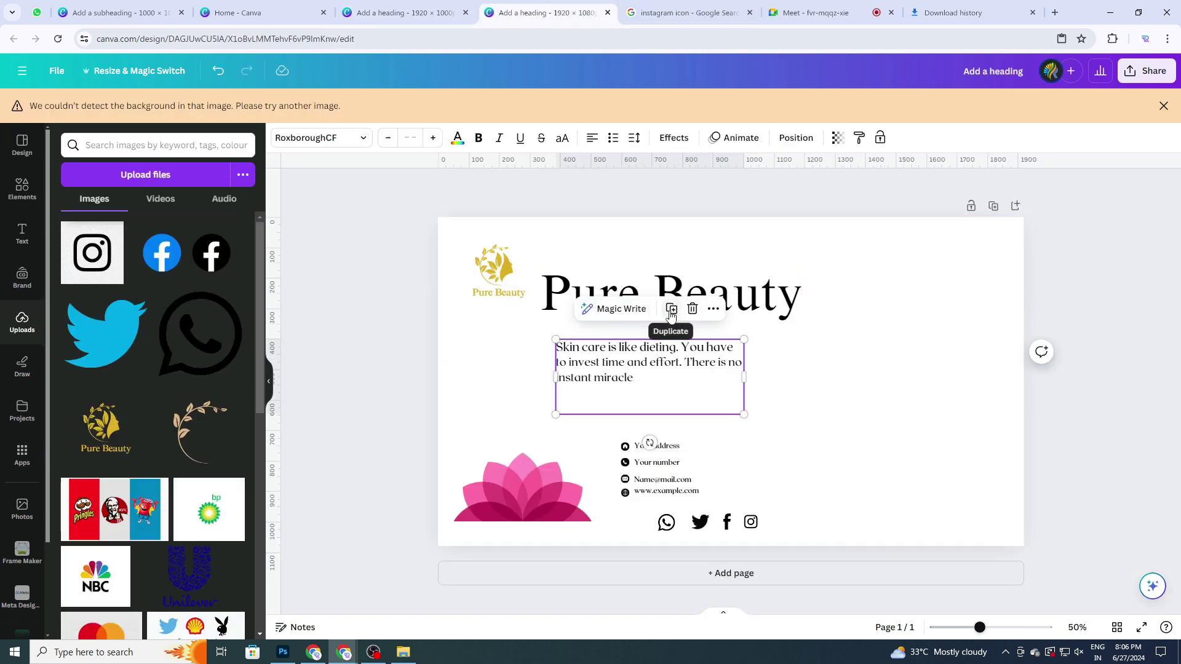
right_click(622, 361)
click(499, 103)
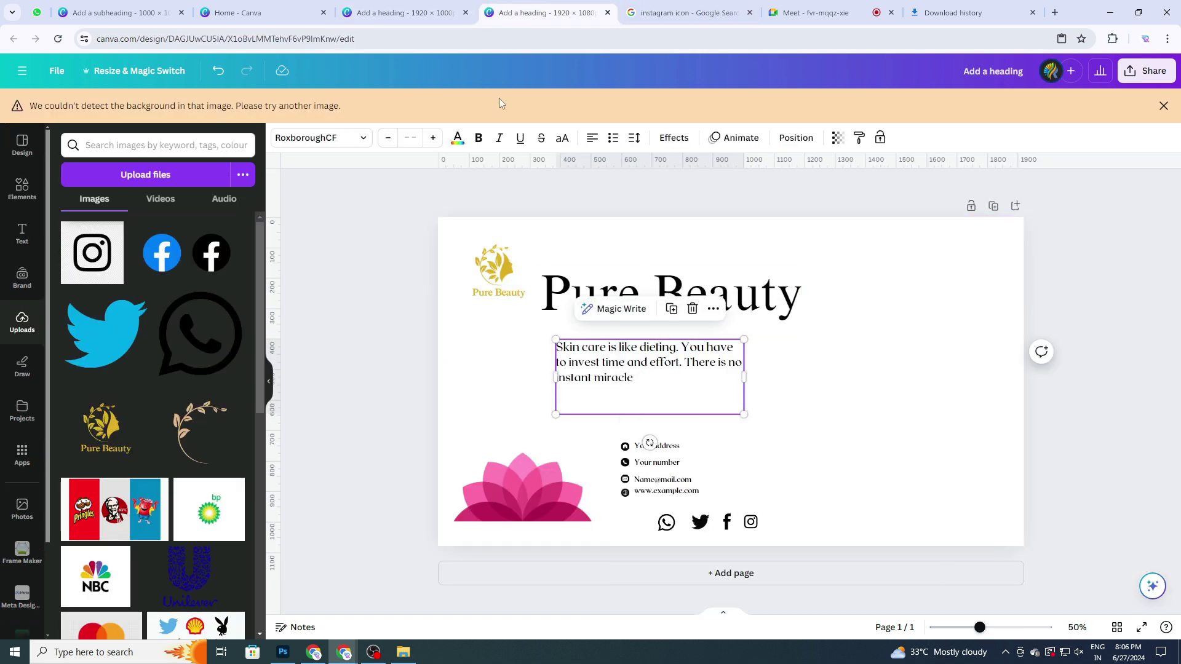
click(400, 12)
Duplicate the gold Pure Beauty text on the card and replace the copy's wording with the copied skin care slogan.
click(587, 194)
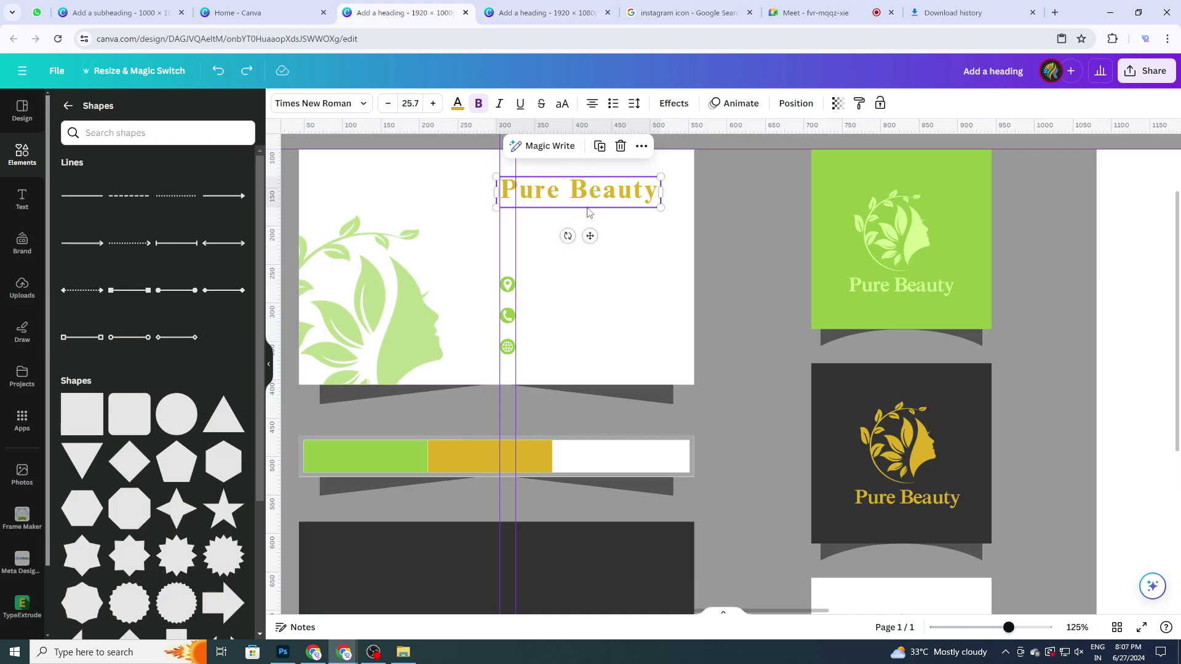
click(600, 146)
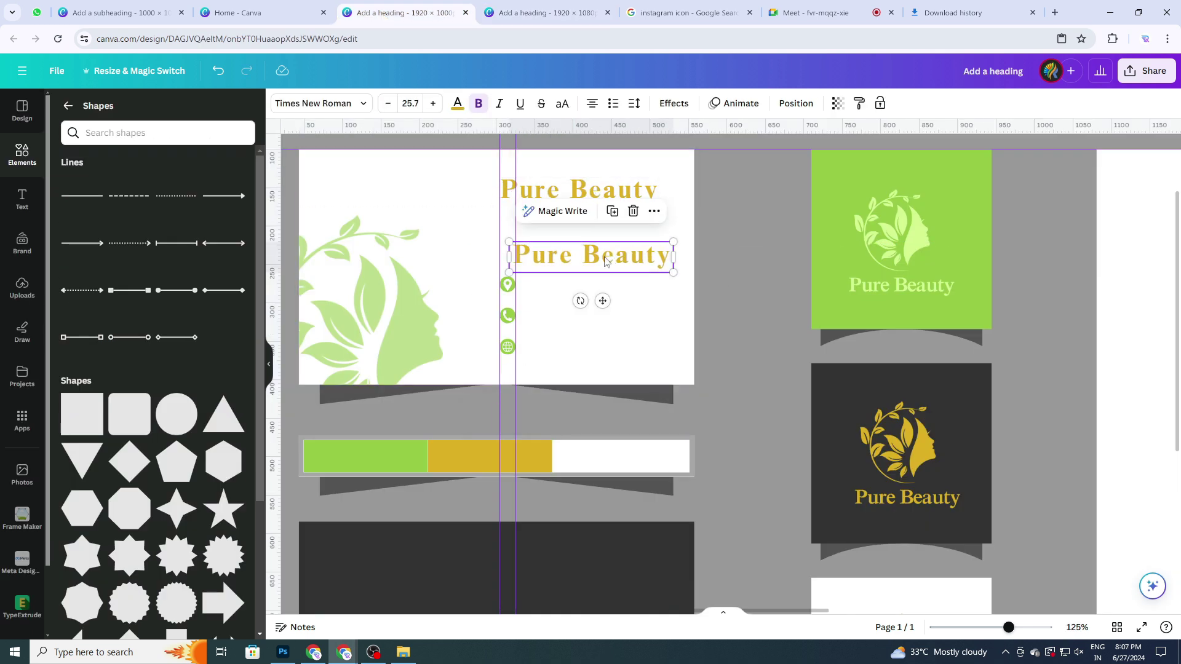
double_click(603, 258)
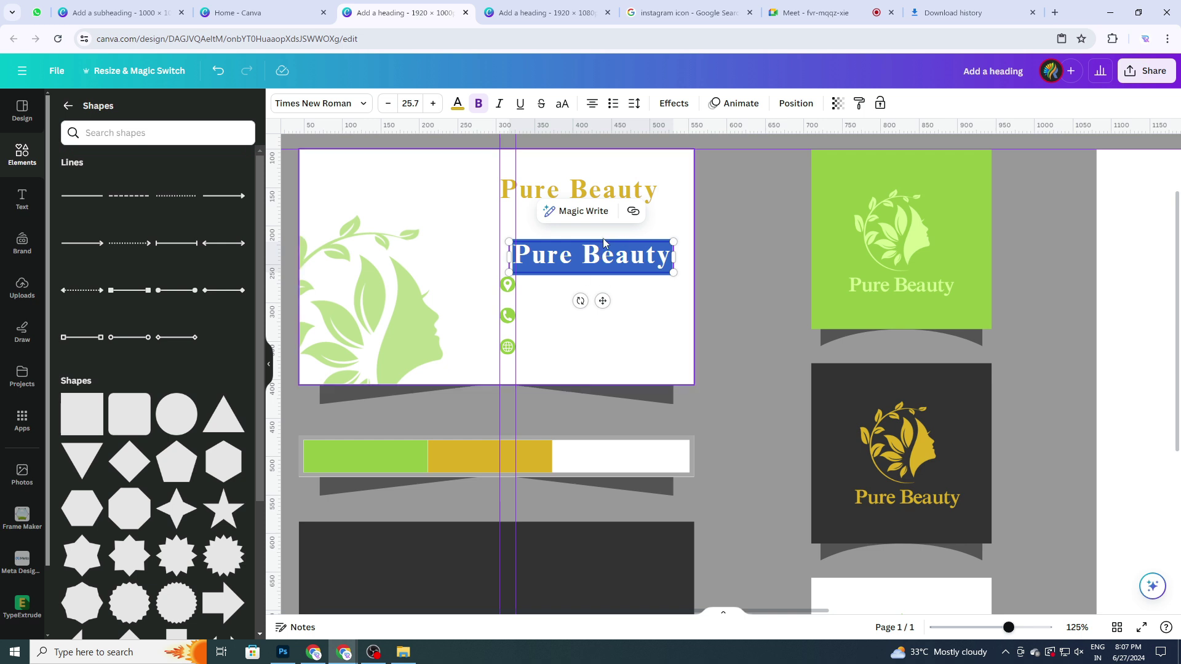
click(606, 257)
key(ctrl+a)
key(ctrl+v)
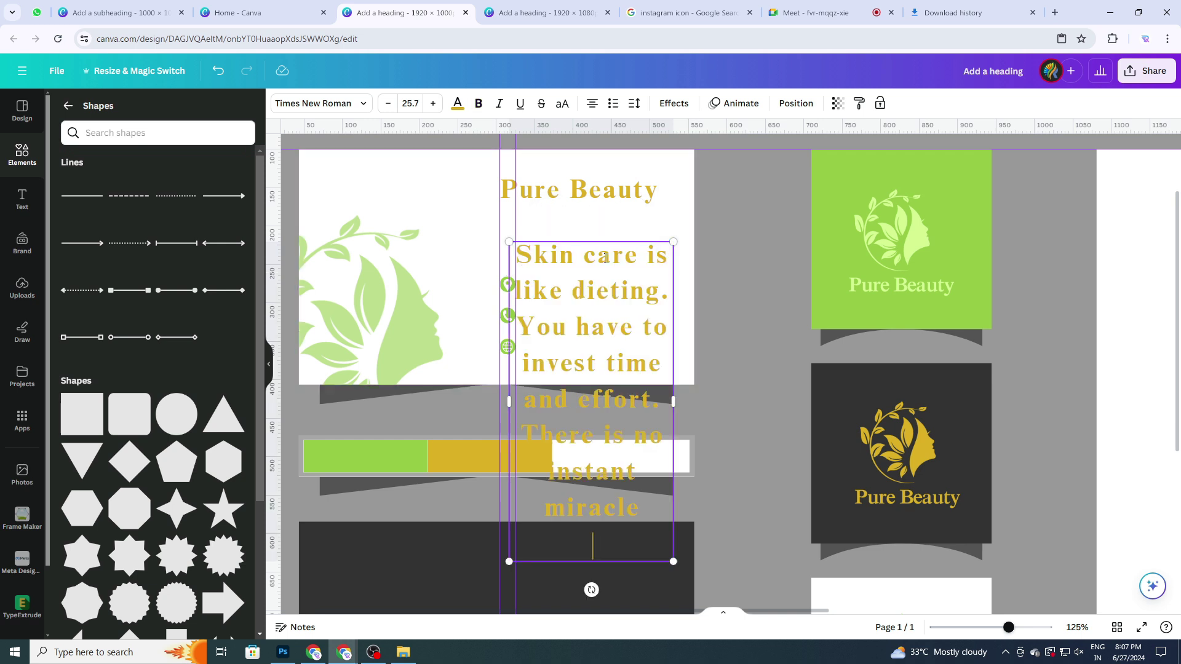
Widen the slogan's text box, scale it down to font size 8.3 and place it beneath the Pure Beauty name.
drag(723, 388, 950, 391)
drag(949, 243, 652, 336)
click(570, 361)
drag(570, 360, 579, 248)
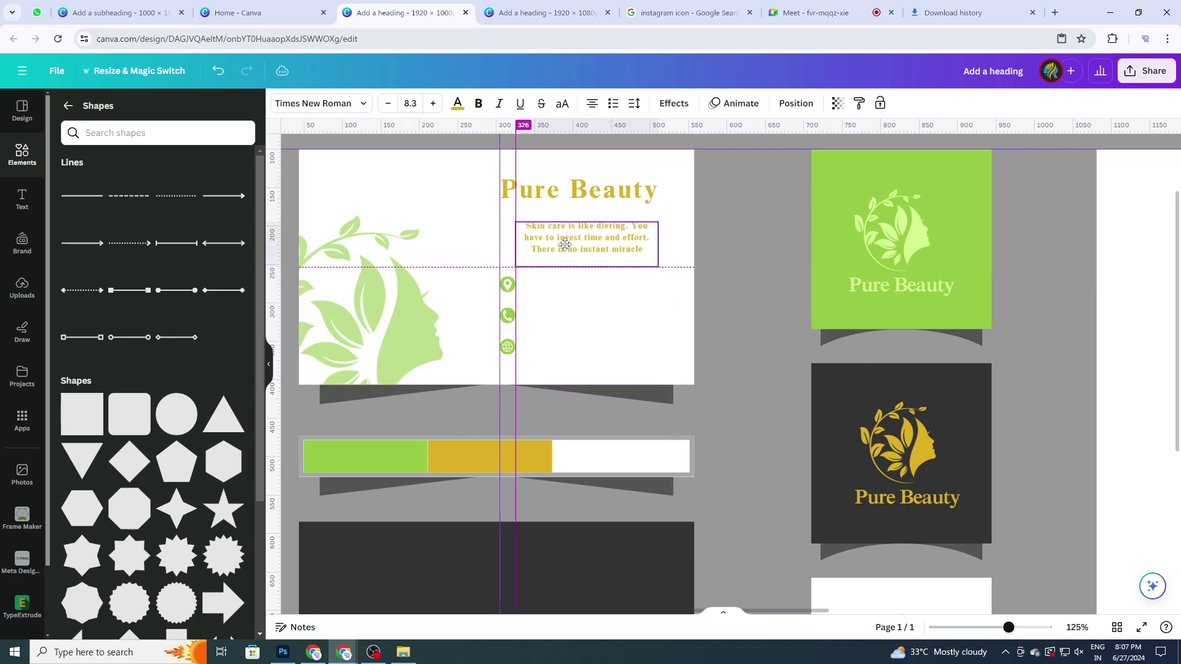
Left-align the slogan against the first vertical guide and widen its box to nearly the width of the Pure Beauty name.
scroll(566, 249, up, 5)
scroll(566, 249, up, 2)
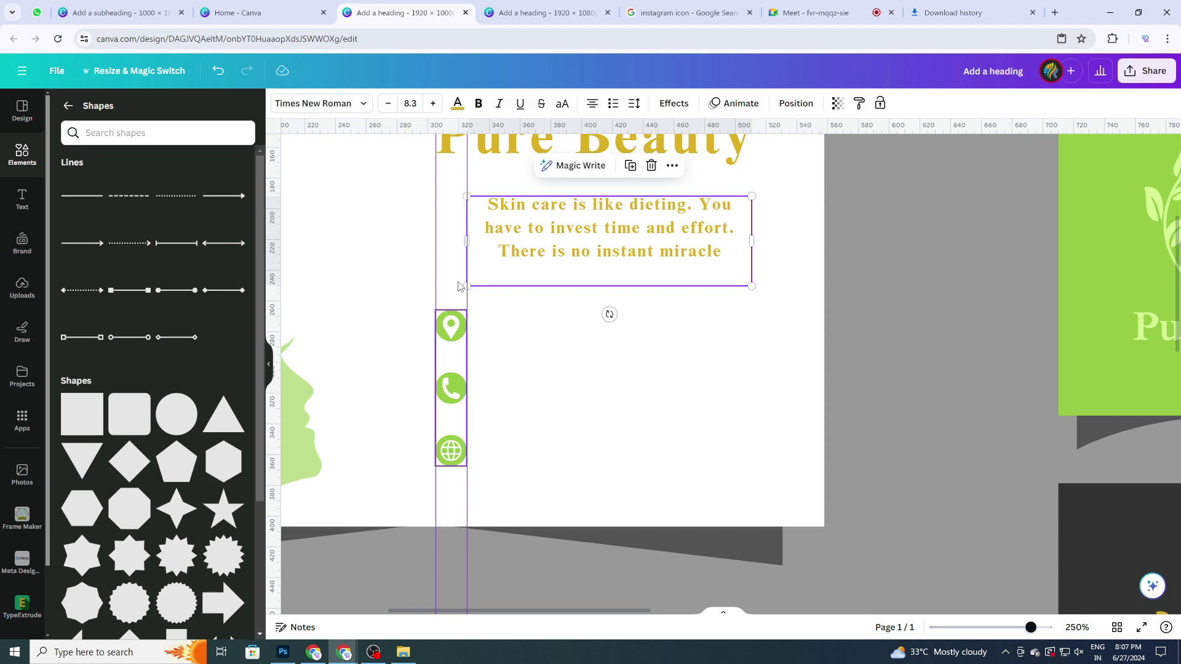
scroll(449, 221, up, 1)
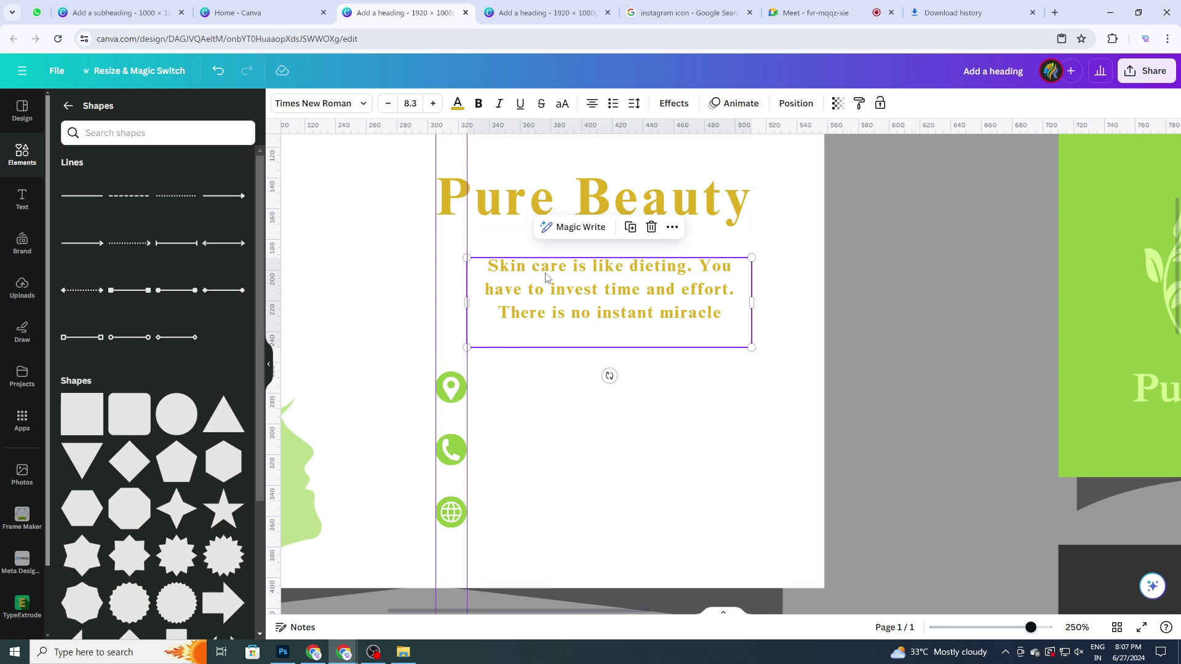
click(592, 104)
drag(533, 297, 500, 287)
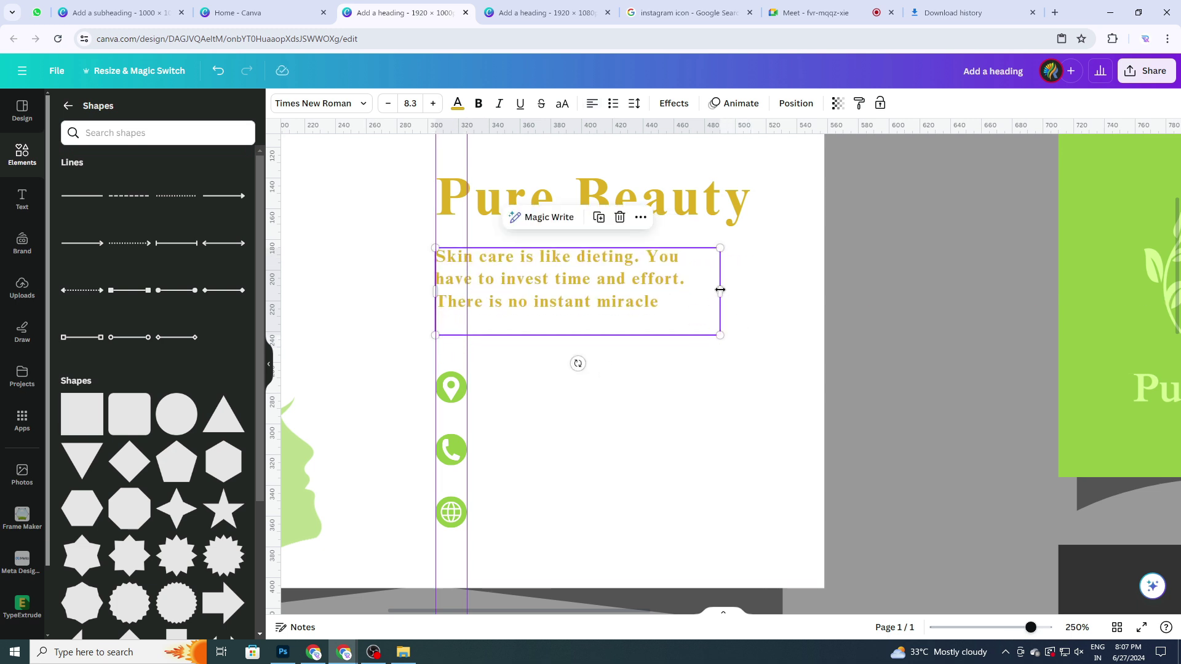
drag(719, 289, 746, 293)
click(690, 416)
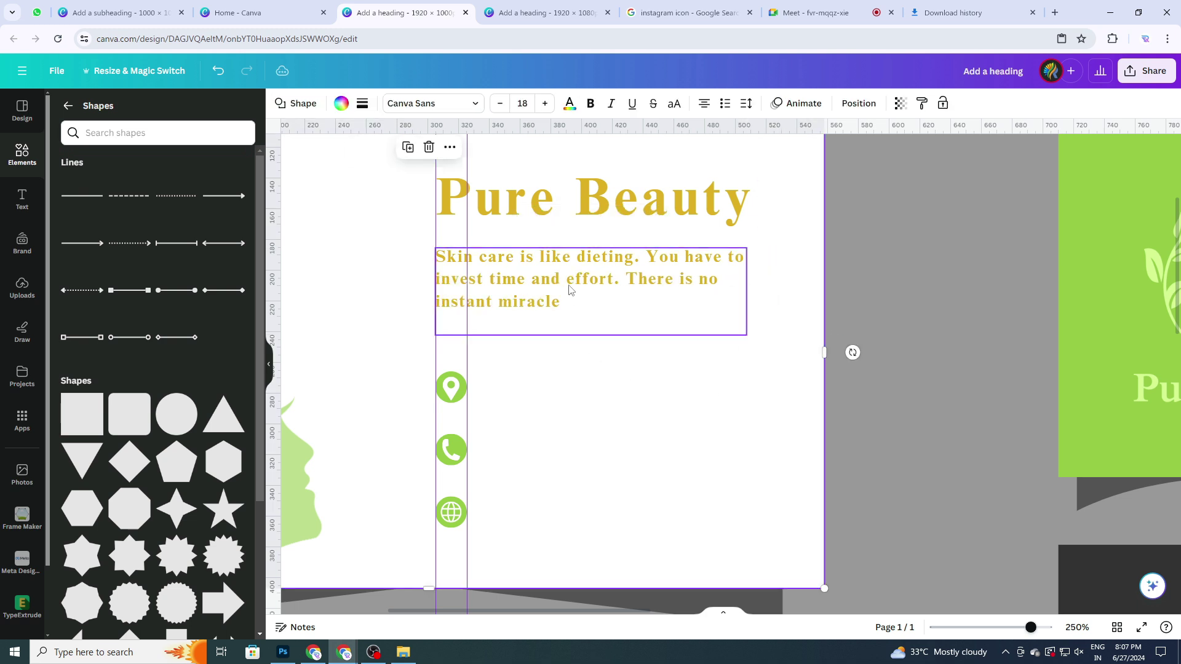
Recolour the slogan with the light green document colour.
click(570, 289)
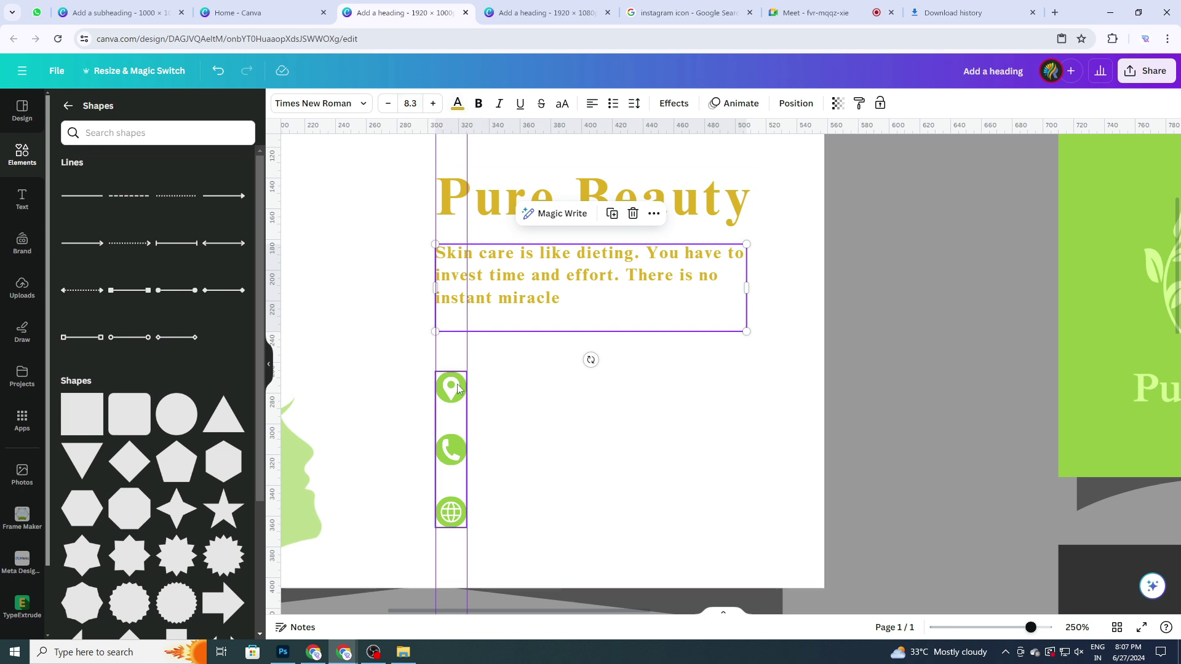
click(457, 103)
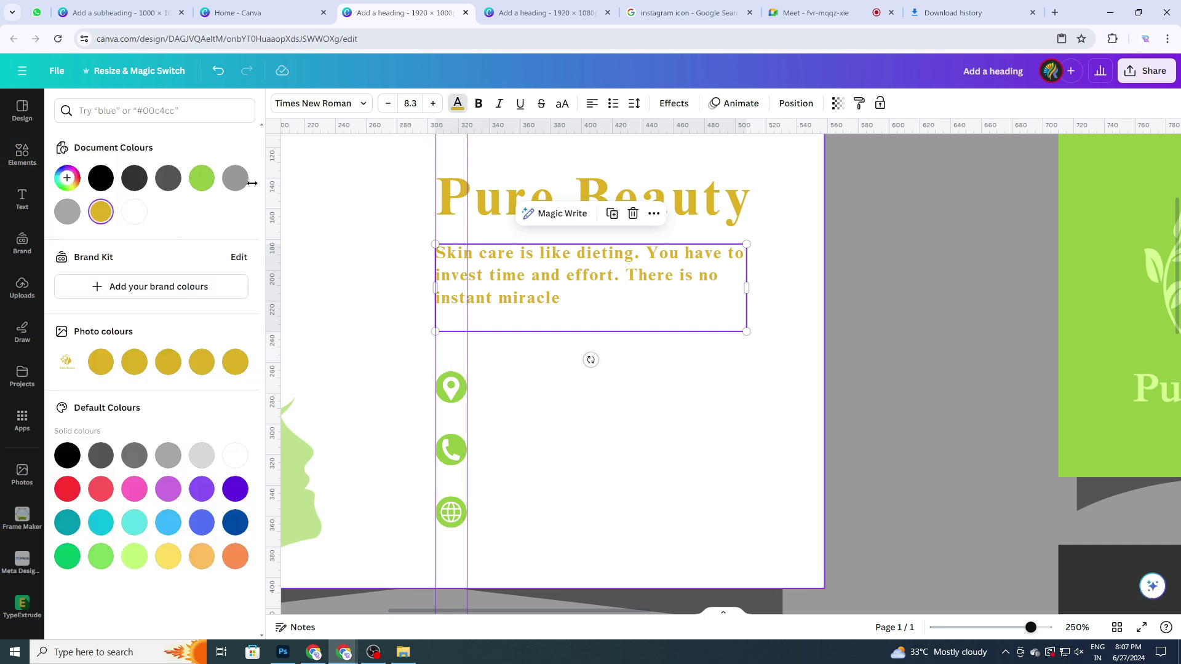
click(202, 177)
click(664, 411)
scroll(664, 411, down, 2)
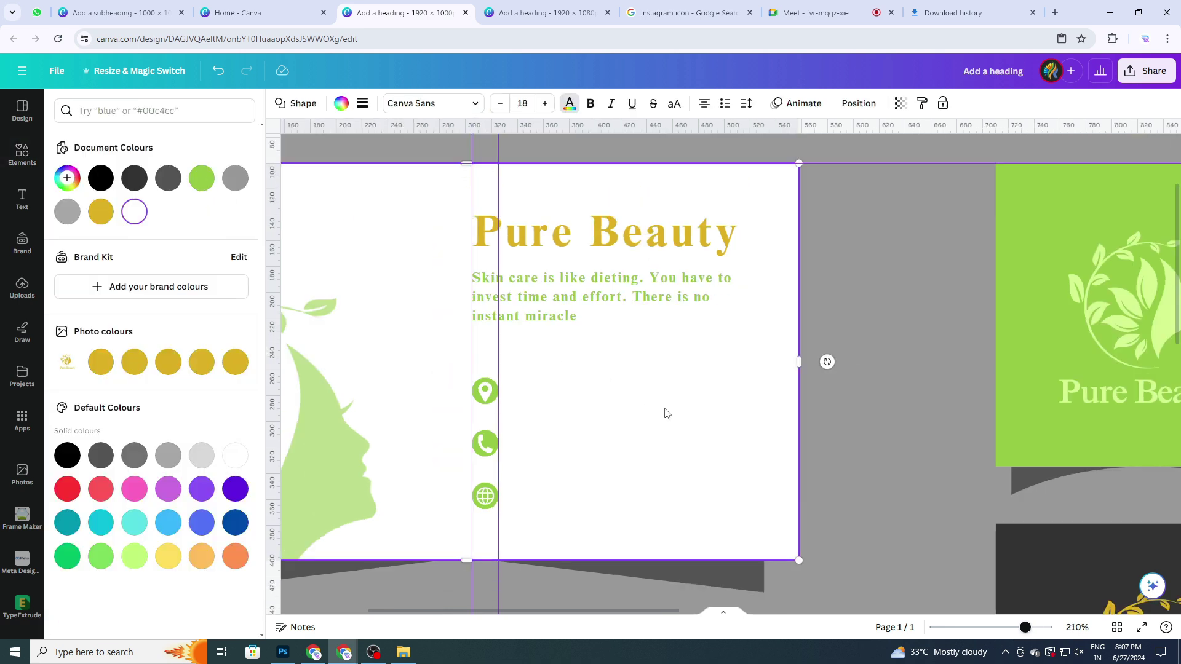
click(602, 299)
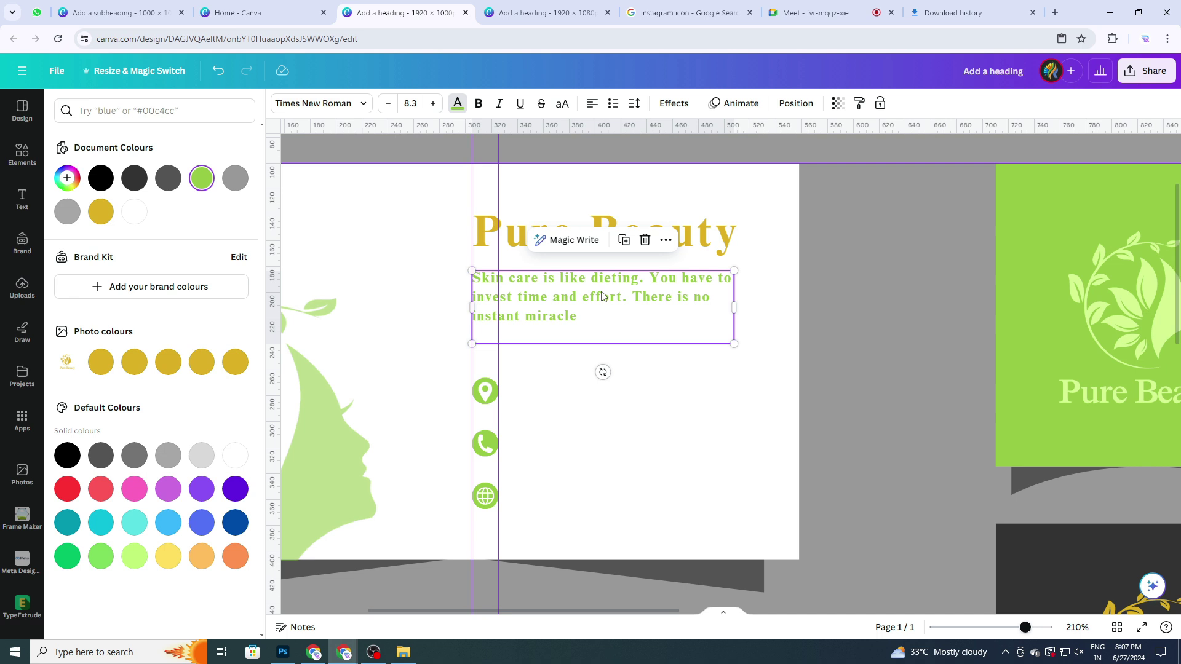
click(711, 232)
click(681, 356)
scroll(681, 359, down, 2)
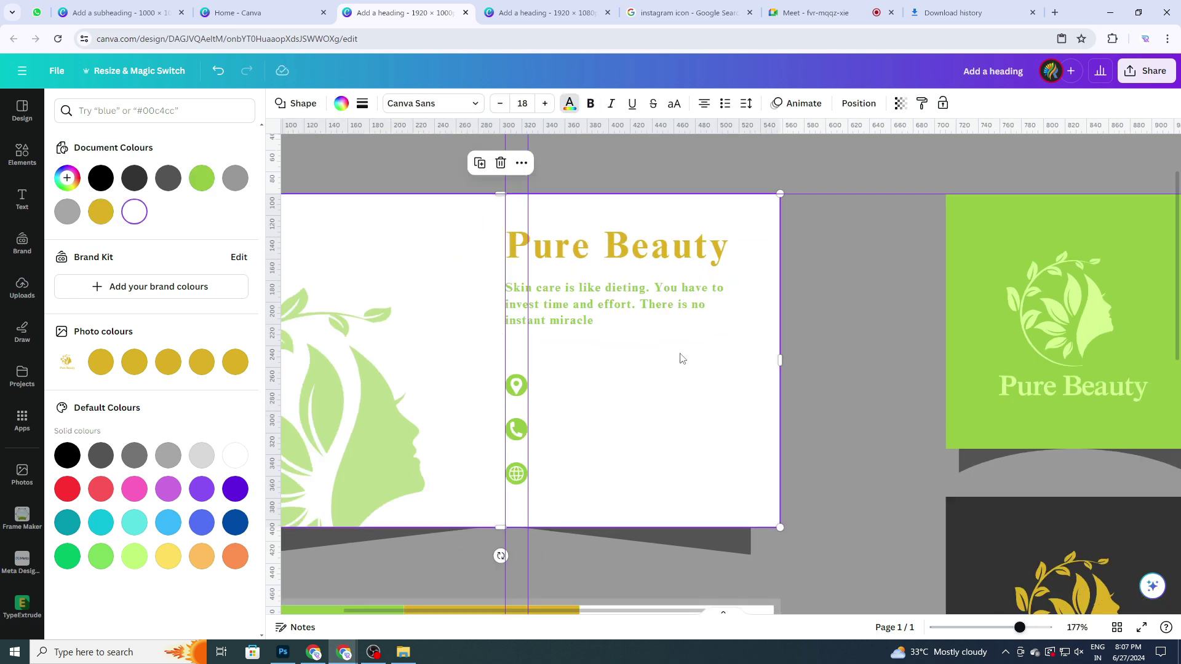
scroll(611, 372, up, 2)
Duplicate the green slogan beside the pin badge and replace the copy's wording with "Address here".
click(551, 302)
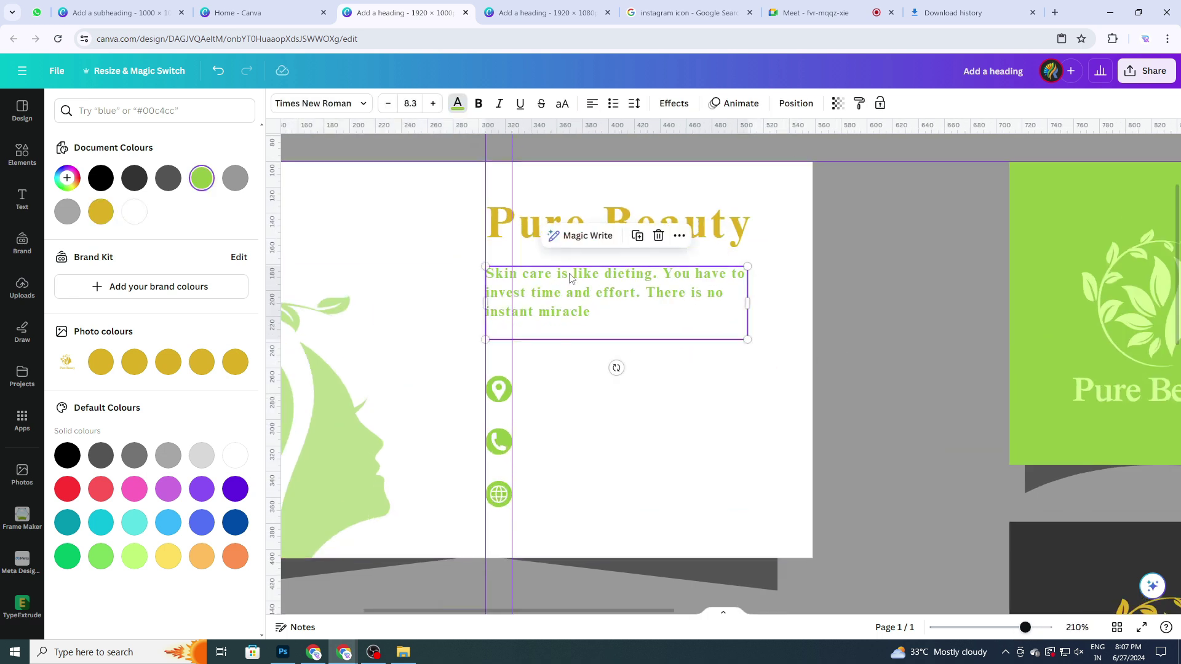
click(635, 238)
drag(593, 304, 602, 398)
double_click(593, 403)
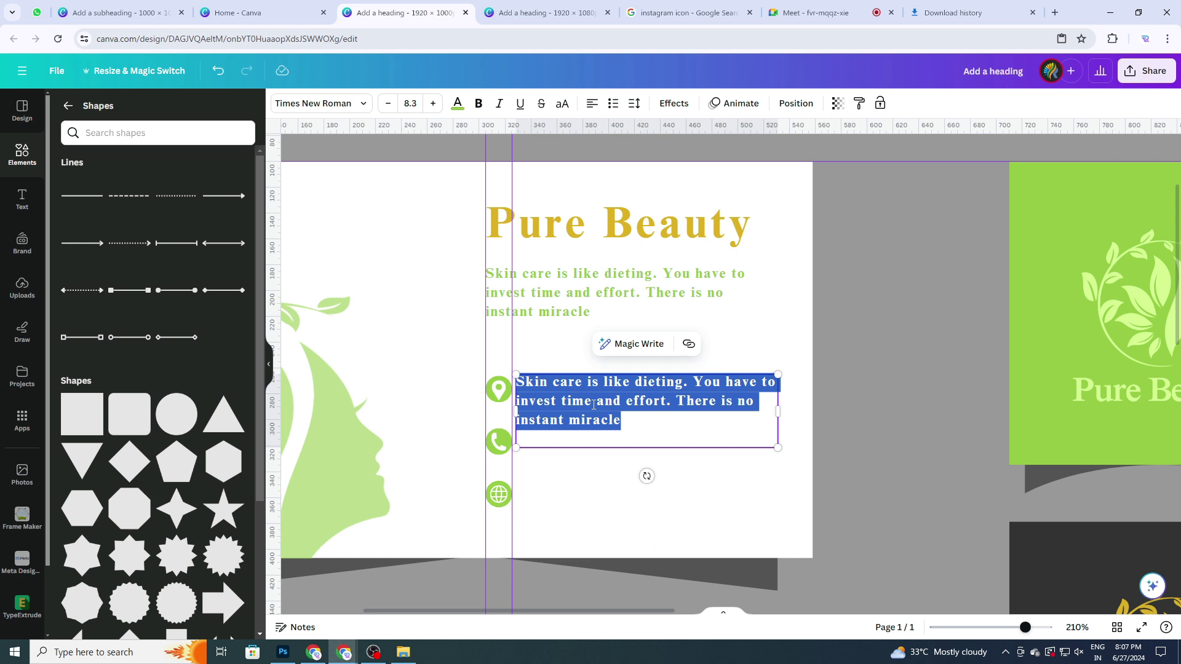
text(Address here)
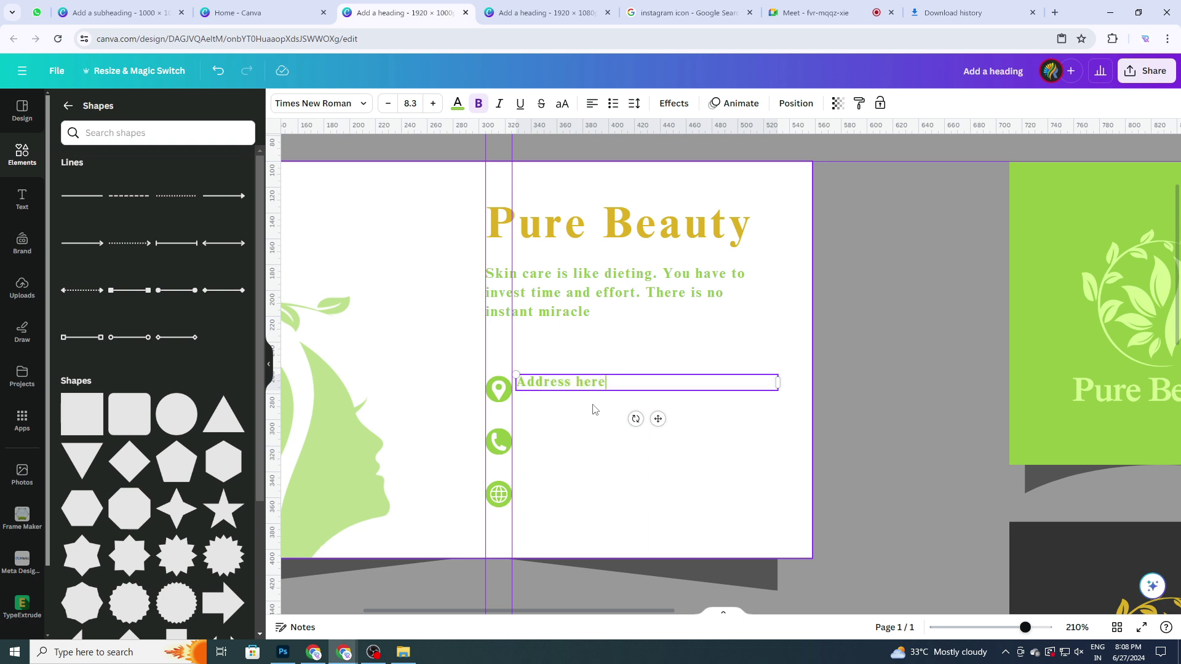
Narrow the "Address here" text box to fit its wording and position it just right of the pin badge.
drag(778, 382, 580, 386)
click(630, 429)
scroll(765, 586, up, 3)
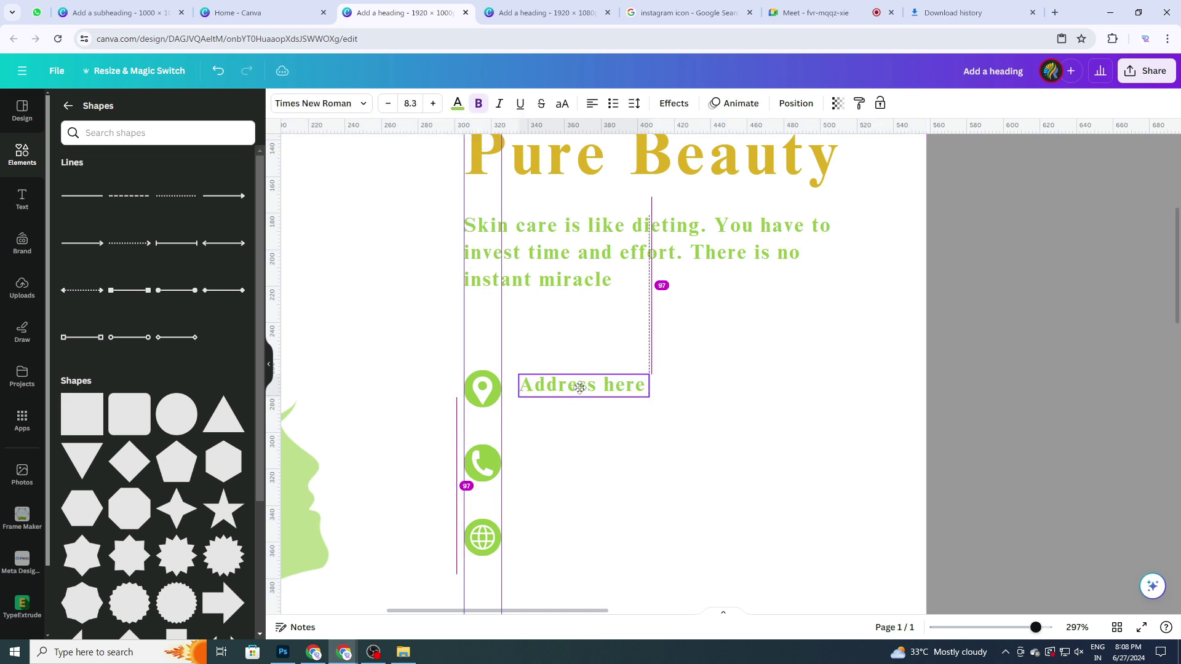
Duplicate the "Address here" line beside the phone badge and add a vertical guide along the left edges of both lines.
click(604, 344)
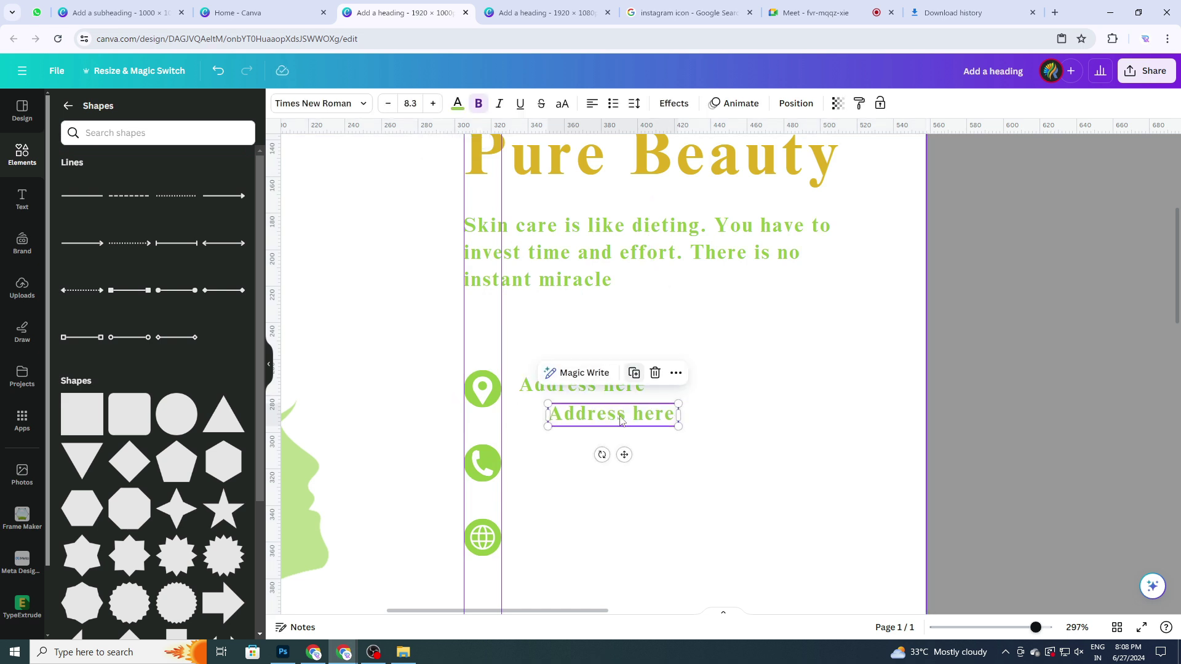
drag(624, 421, 595, 463)
drag(278, 471, 518, 492)
Nudge both "Address here" lines down so they sit vertically centred beside the pin and phone badges.
ctrl+scroll(610, 522, up, 5)
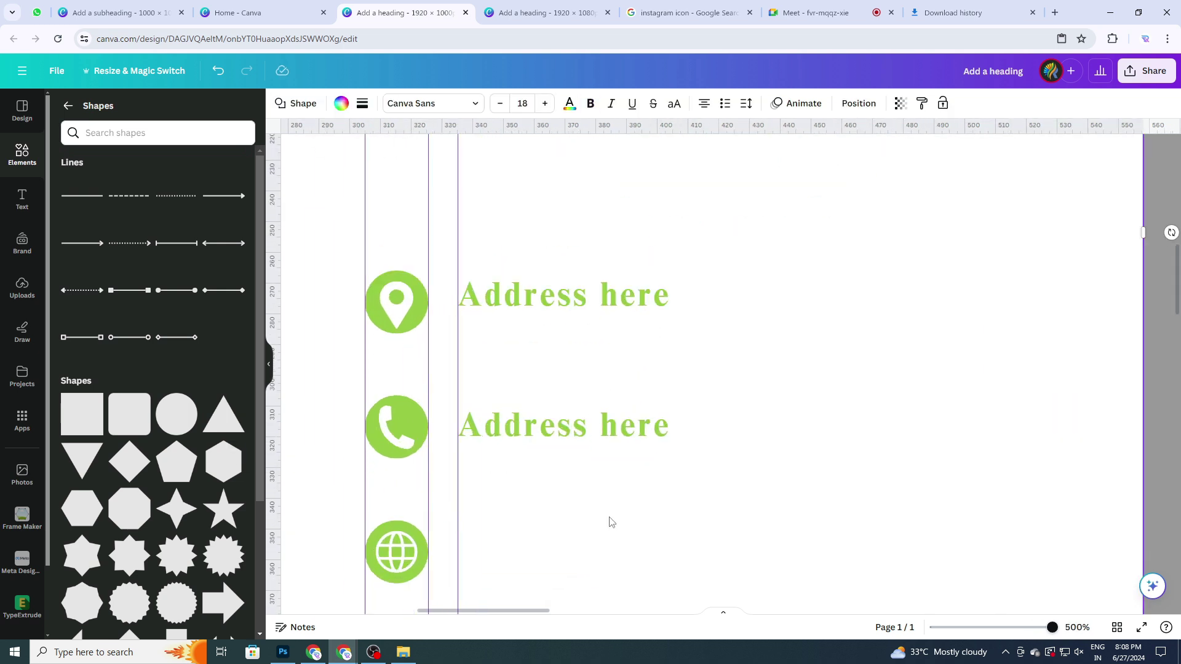
click(492, 426)
drag(492, 425, 492, 436)
click(538, 296)
drag(539, 297, 539, 303)
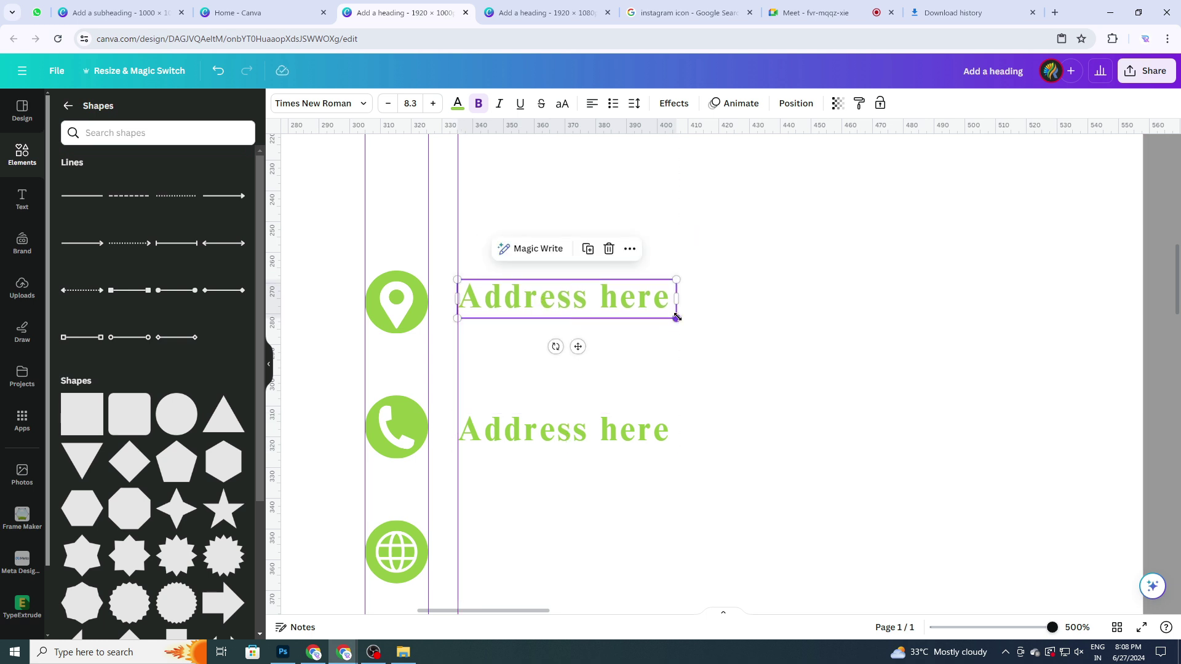
Enlarge the "Address here" line beside the pin badge and keep it against the new guide, centred on the badge.
drag(676, 322, 732, 360)
drag(707, 310, 762, 361)
drag(696, 309, 697, 309)
scroll(681, 348, down, 5)
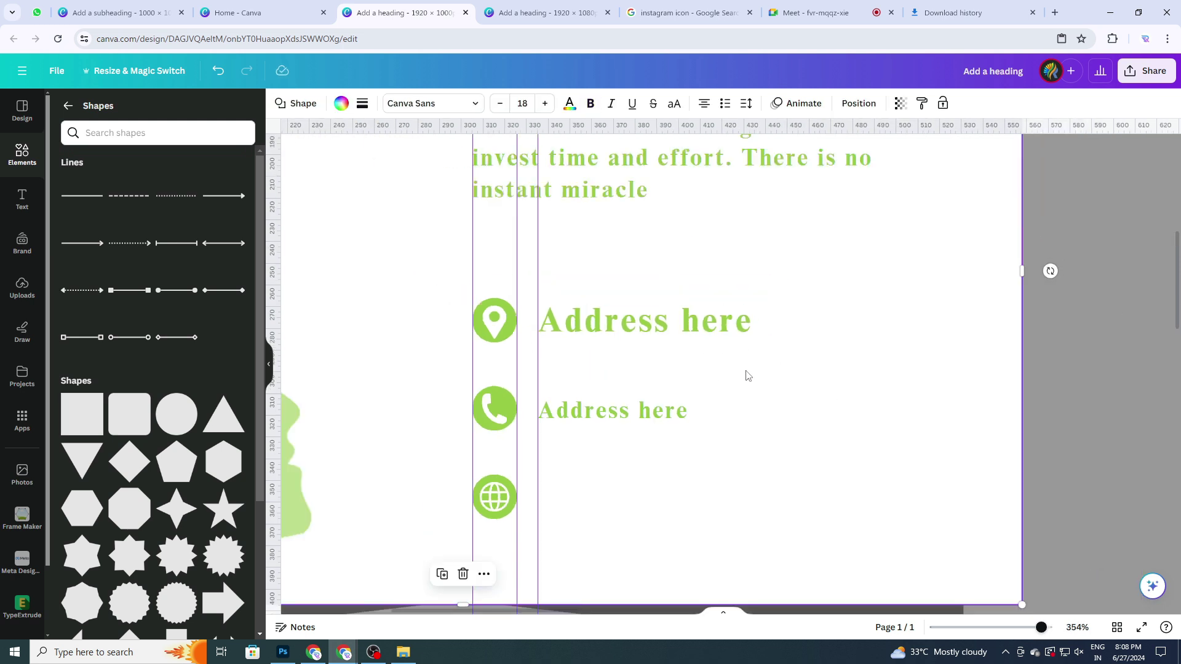
Adjust the size of the "Pure Beauty" heading and scale the slogan down slightly so both blocks end at about the same width.
click(851, 271)
drag(864, 276, 891, 302)
scroll(892, 286, up, 2)
click(871, 284)
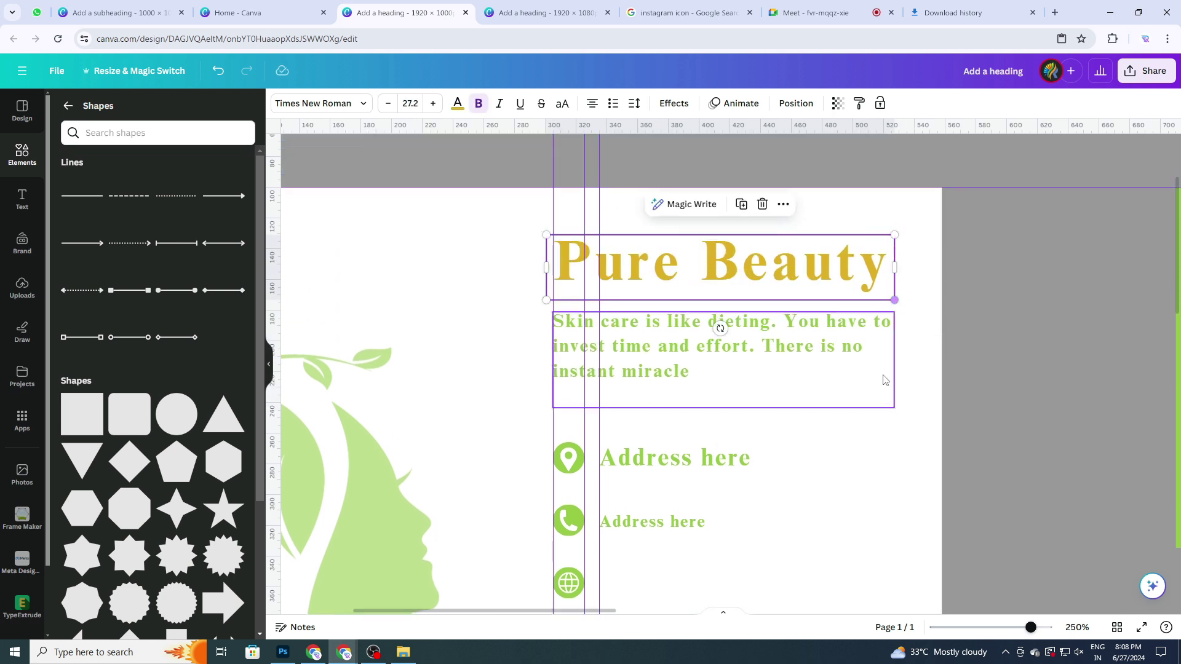
click(877, 391)
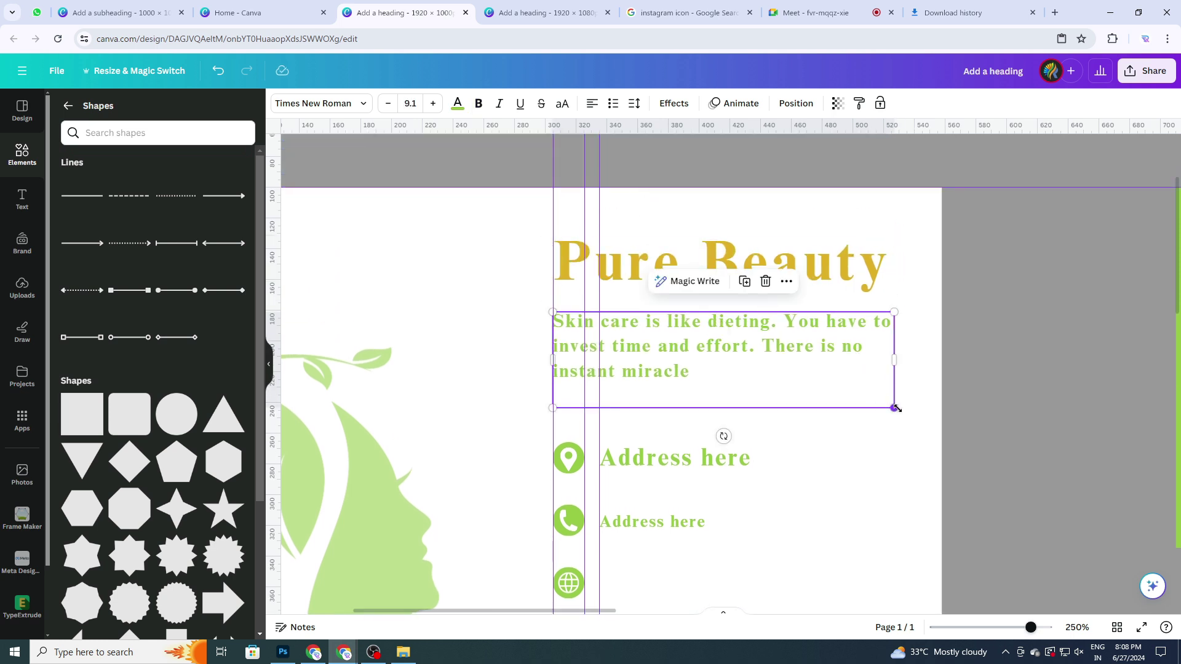
drag(895, 407, 887, 402)
click(875, 448)
scroll(722, 455, up, 2)
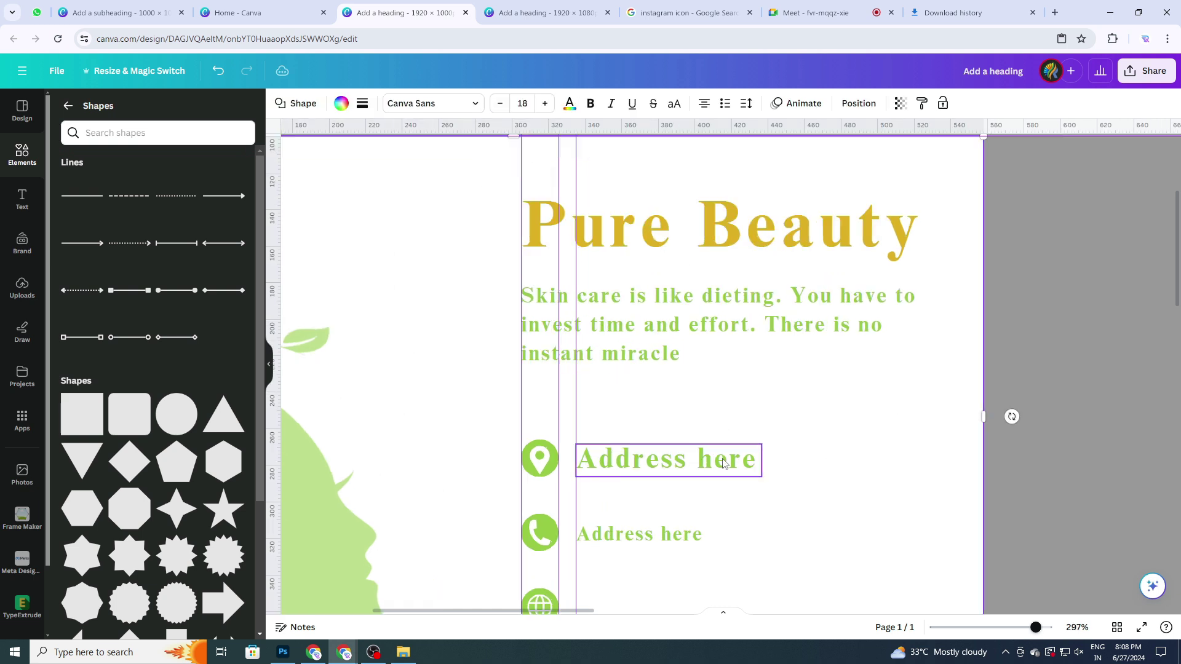
Scale down the "Address here" line beside the pin badge, keeping its left edge on the guide.
click(723, 463)
drag(761, 444, 726, 453)
click(772, 512)
ctrl+scroll(771, 507, up, 5)
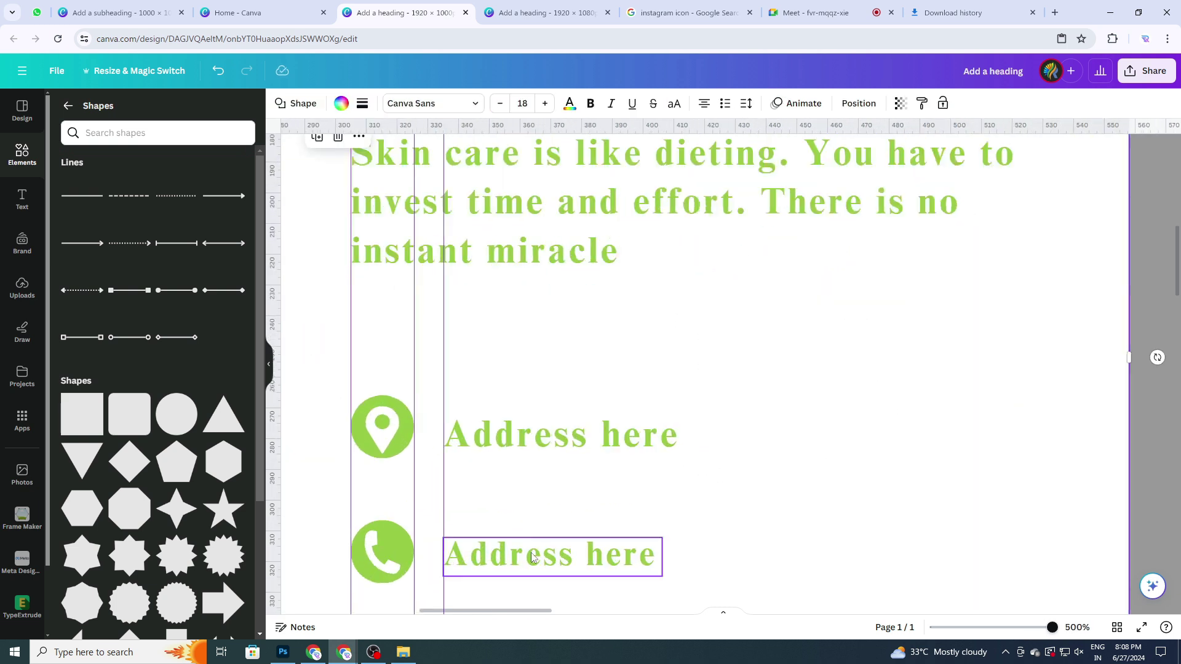
Centre "Address here" beside the pin badge and replace the line beside the phone badge with a copy of it.
click(532, 556)
key(Delete)
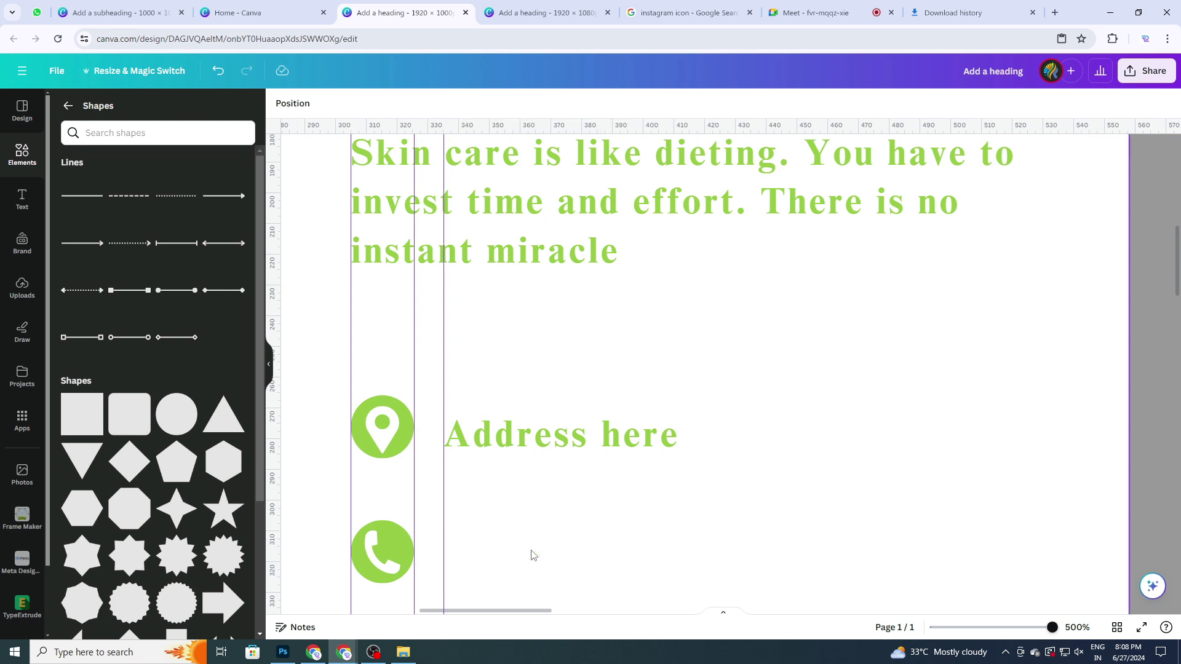
click(504, 439)
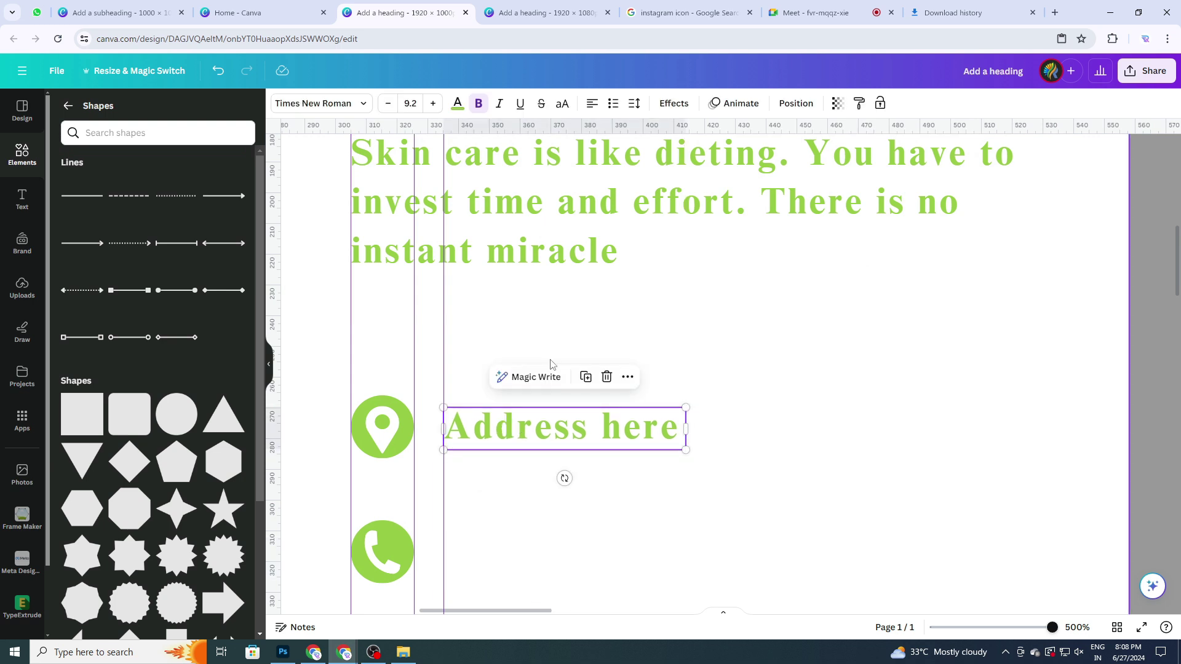
click(586, 385)
drag(615, 473, 564, 551)
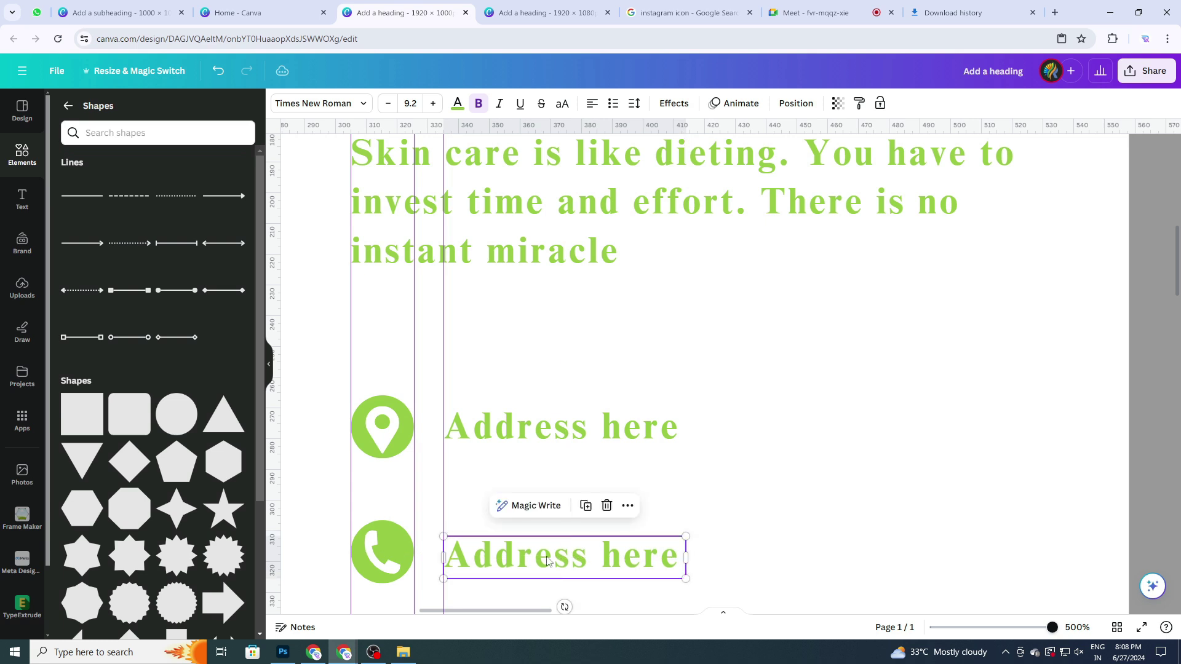
Change the line beside the phone badge to "Contact Number", widen its box to fit one line, and centre it on the badge.
double_click(547, 556)
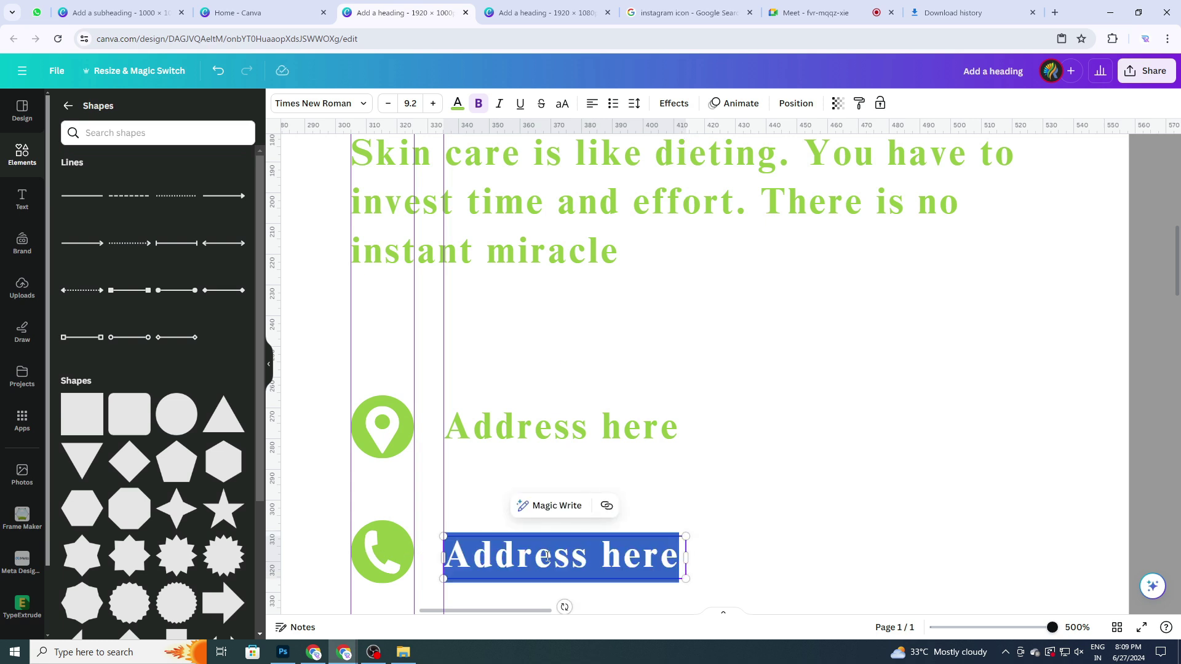
text(C)
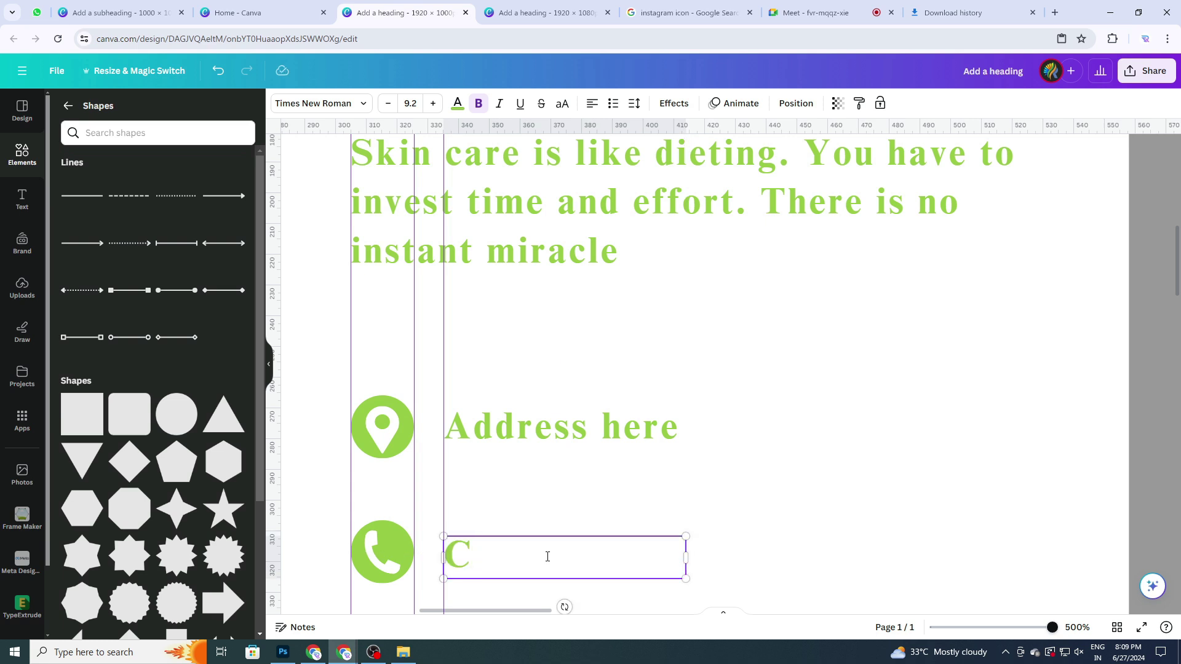
text(ontact )
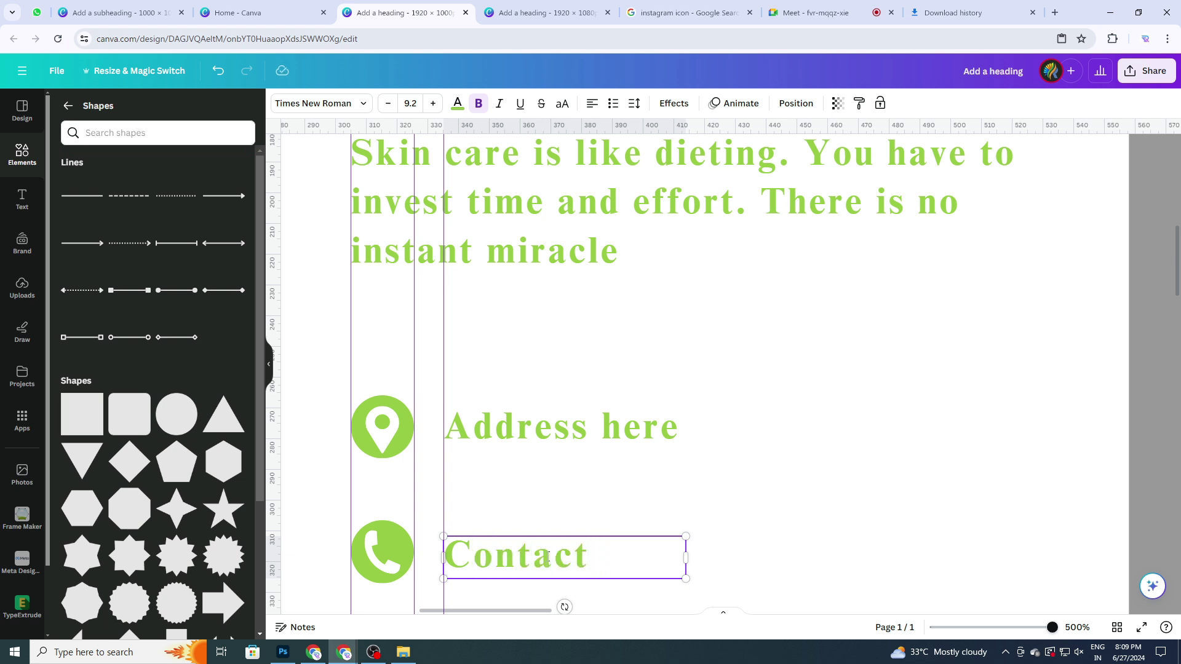
text(Num)
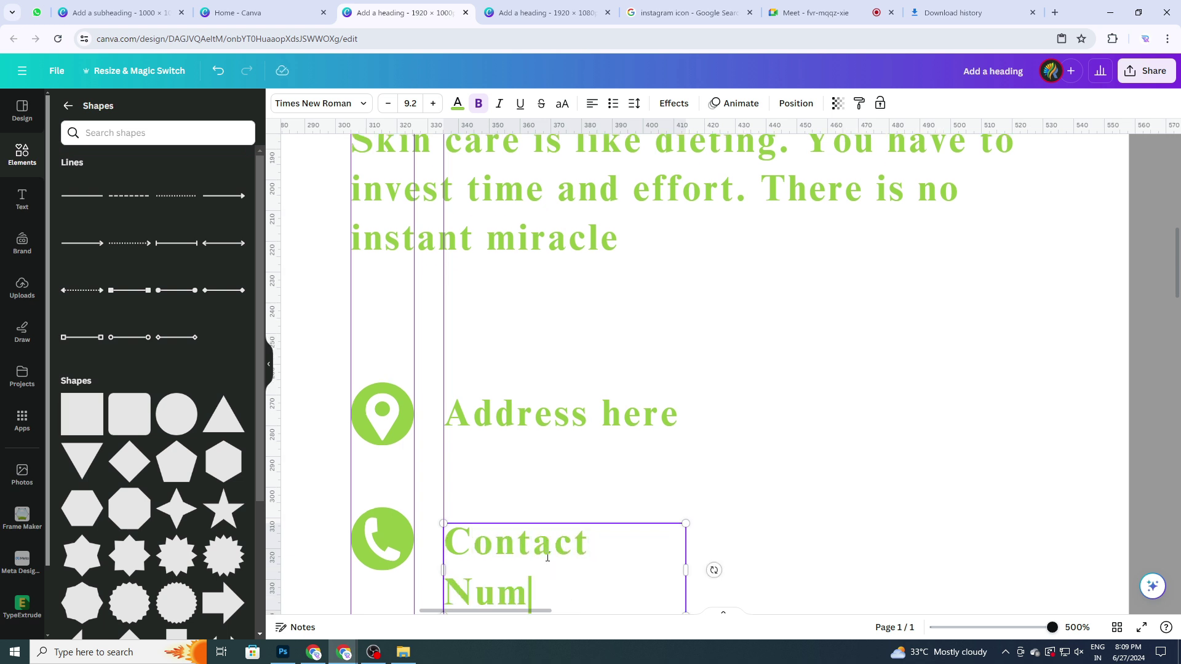
text(ber)
scroll(664, 498, down, 1)
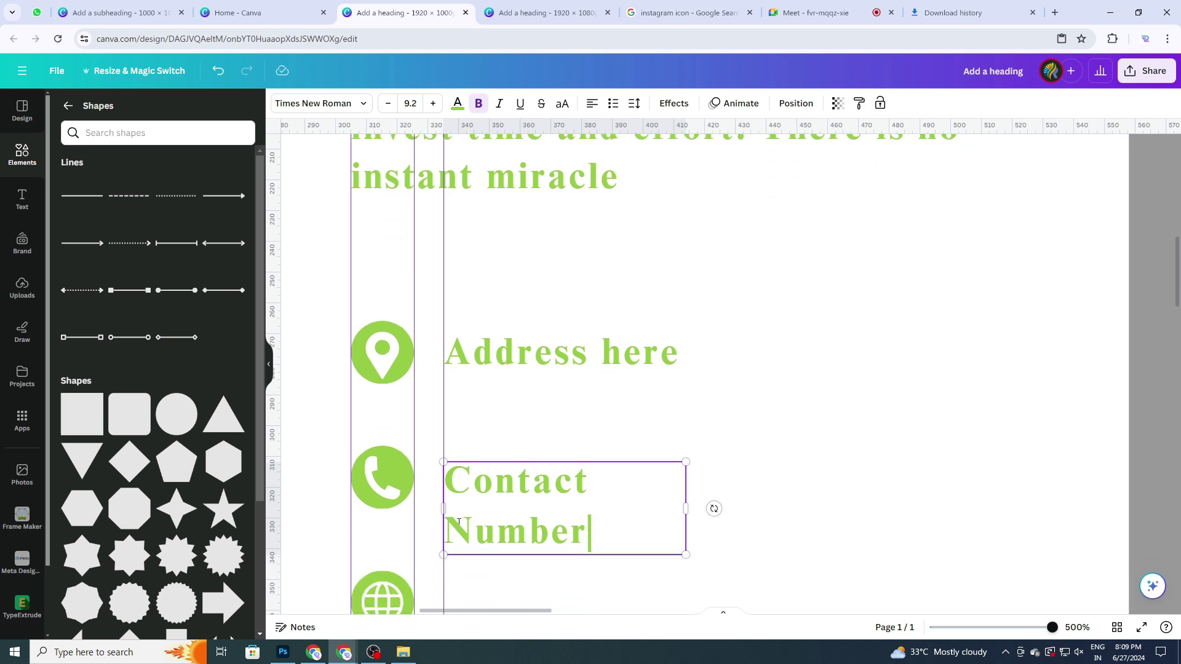
drag(686, 507, 753, 513)
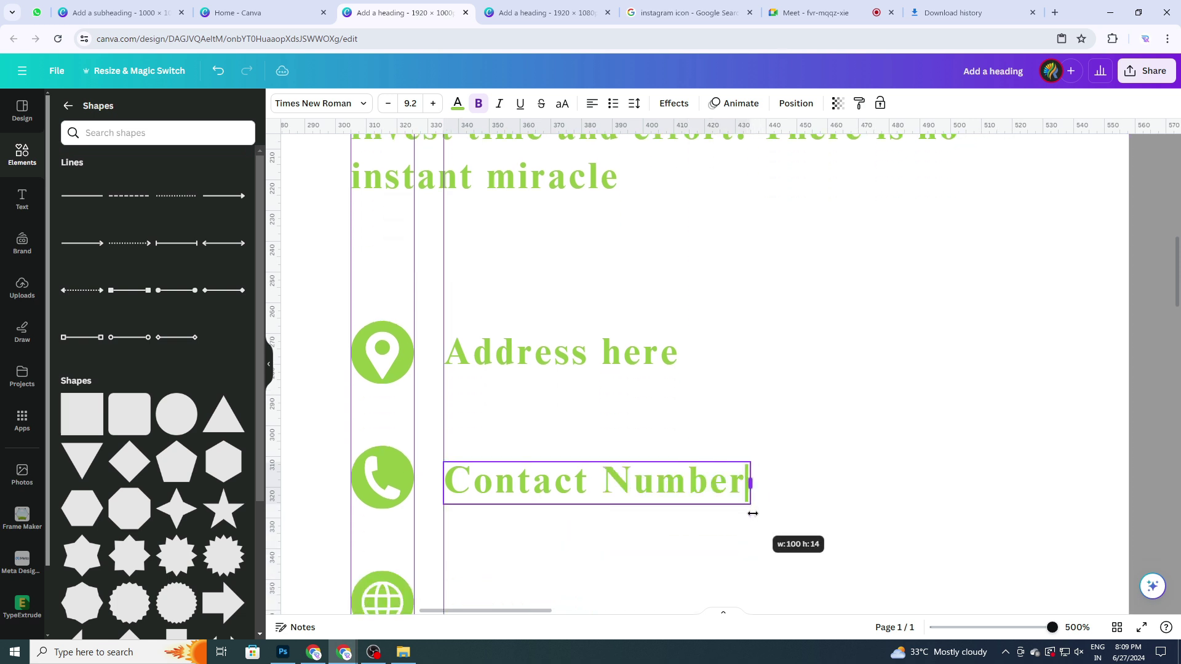
scroll(781, 487, down, 2)
drag(649, 485, 650, 477)
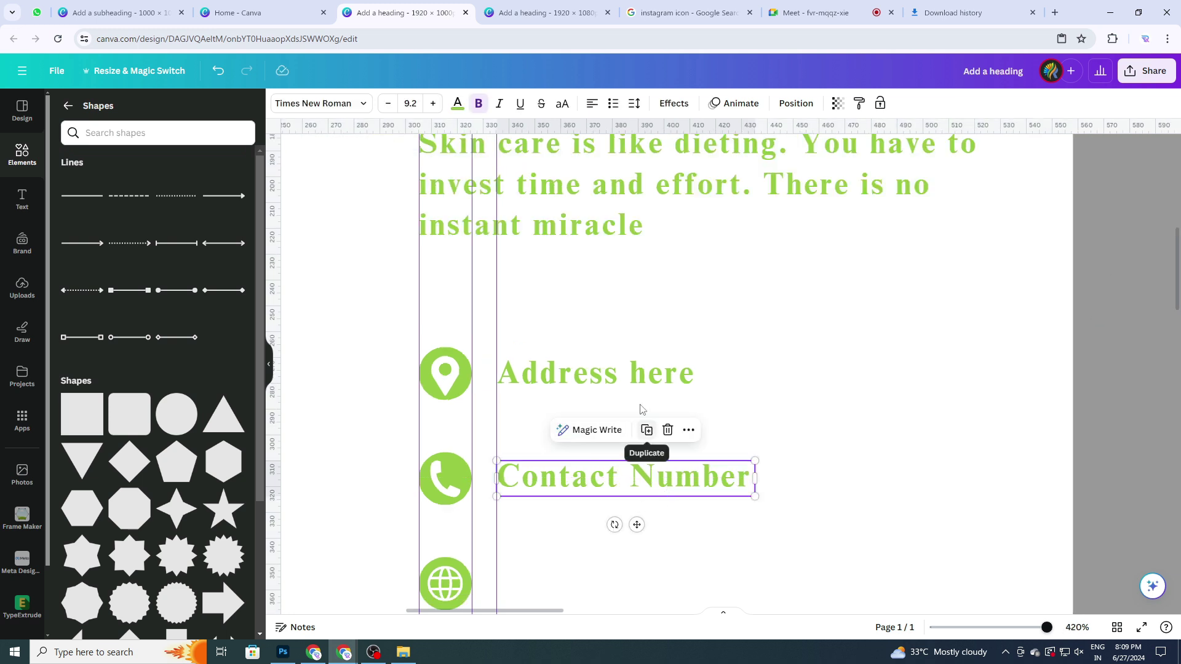
Duplicate the "Contact Number" line and place the copy beside the globe badge, aligned to the guide.
click(646, 429)
drag(689, 520, 652, 581)
scroll(655, 581, down, 2)
drag(661, 456, 621, 459)
double_click(614, 457)
click(618, 460)
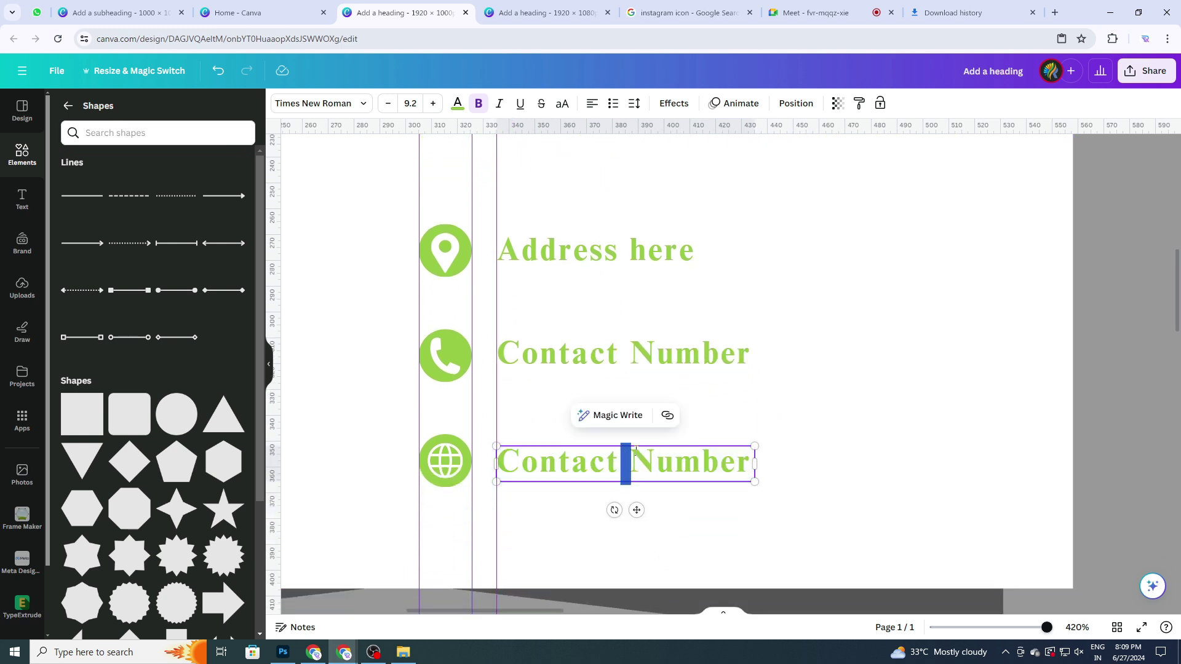
double_click(633, 461)
click(618, 461)
drag(500, 464, 747, 471)
text(www)
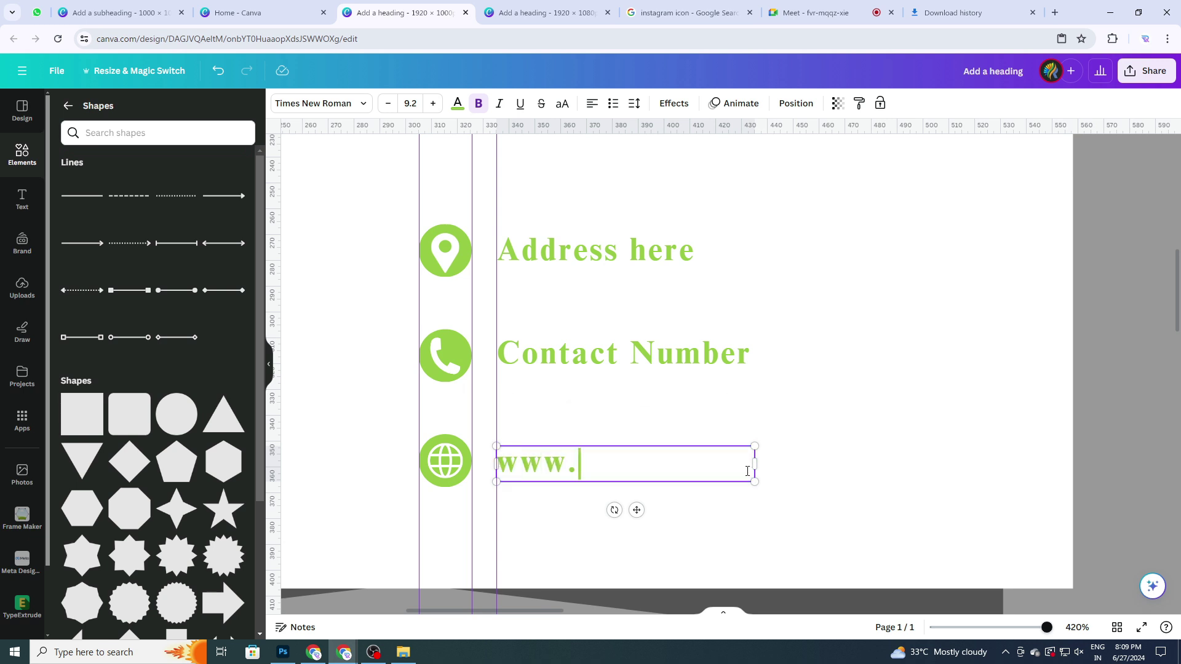
text(.pure)
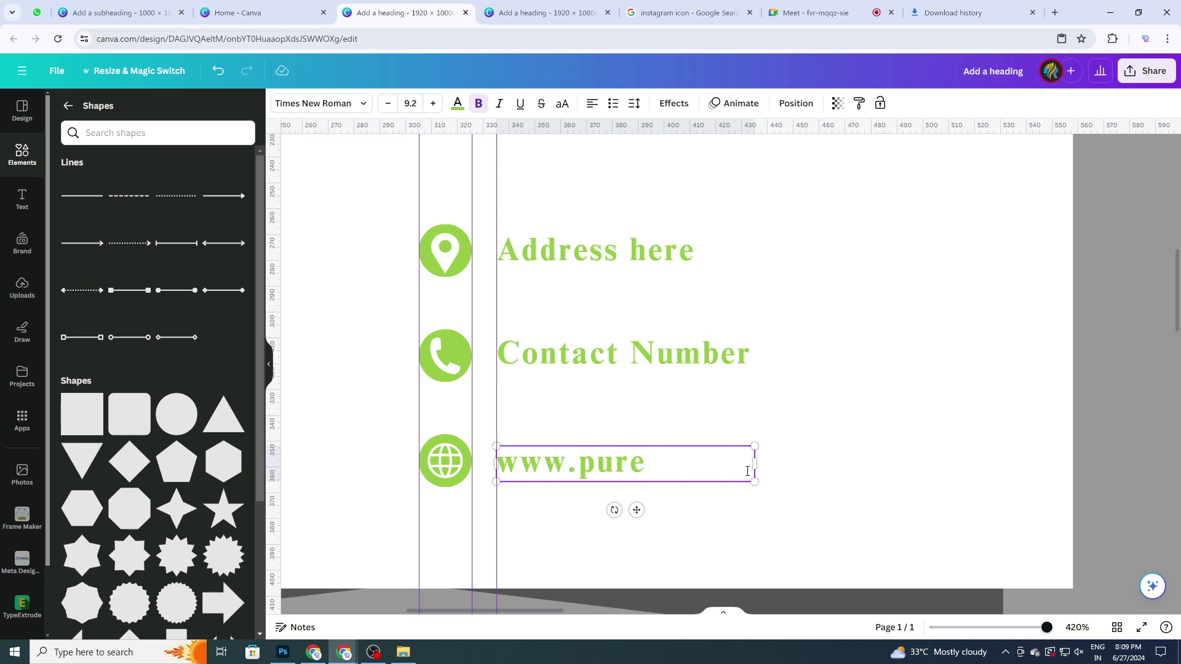
text(beauty)
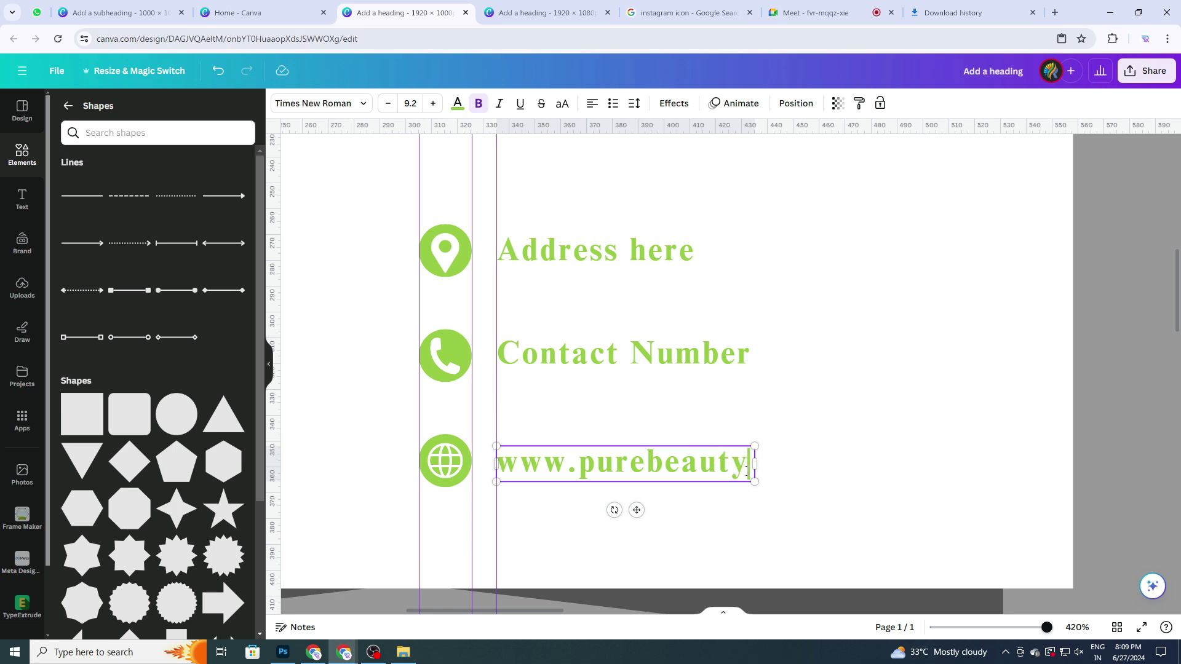
text(.com)
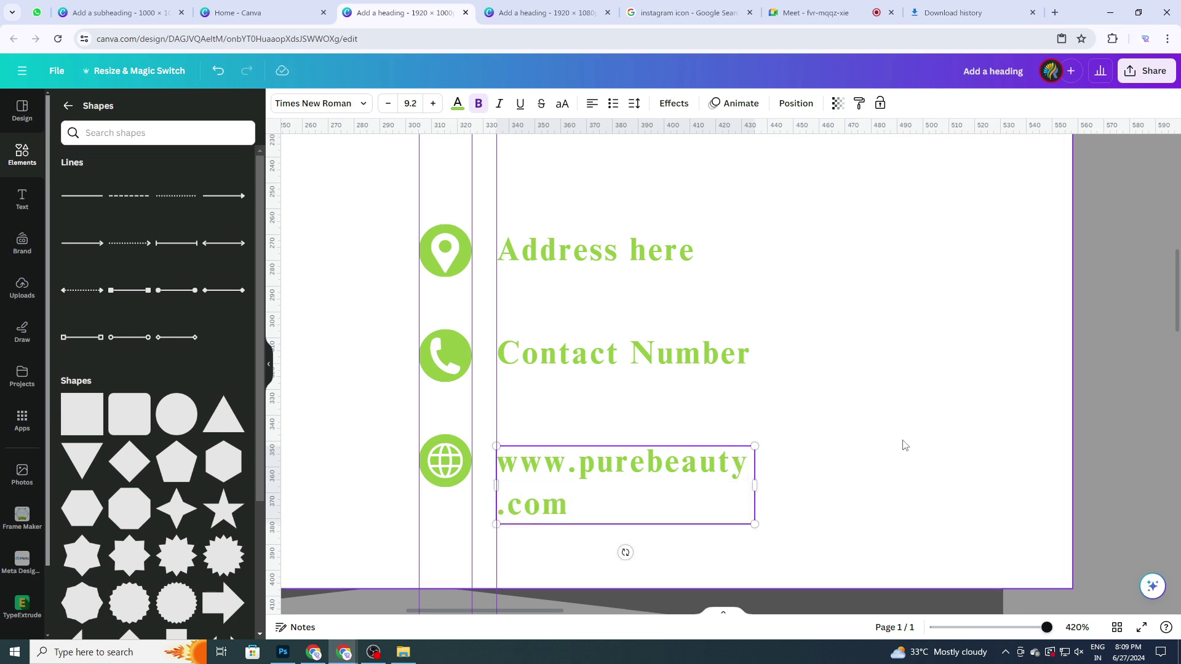
drag(754, 485, 820, 490)
click(820, 490)
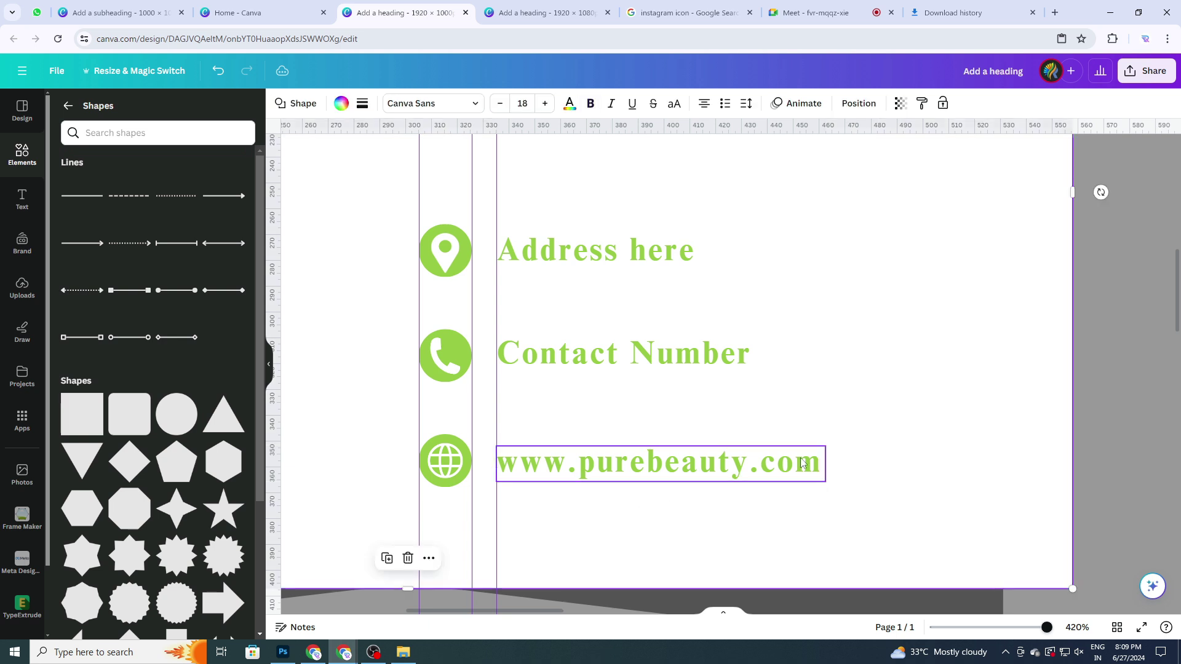
click(803, 463)
drag(825, 447, 780, 453)
click(783, 457)
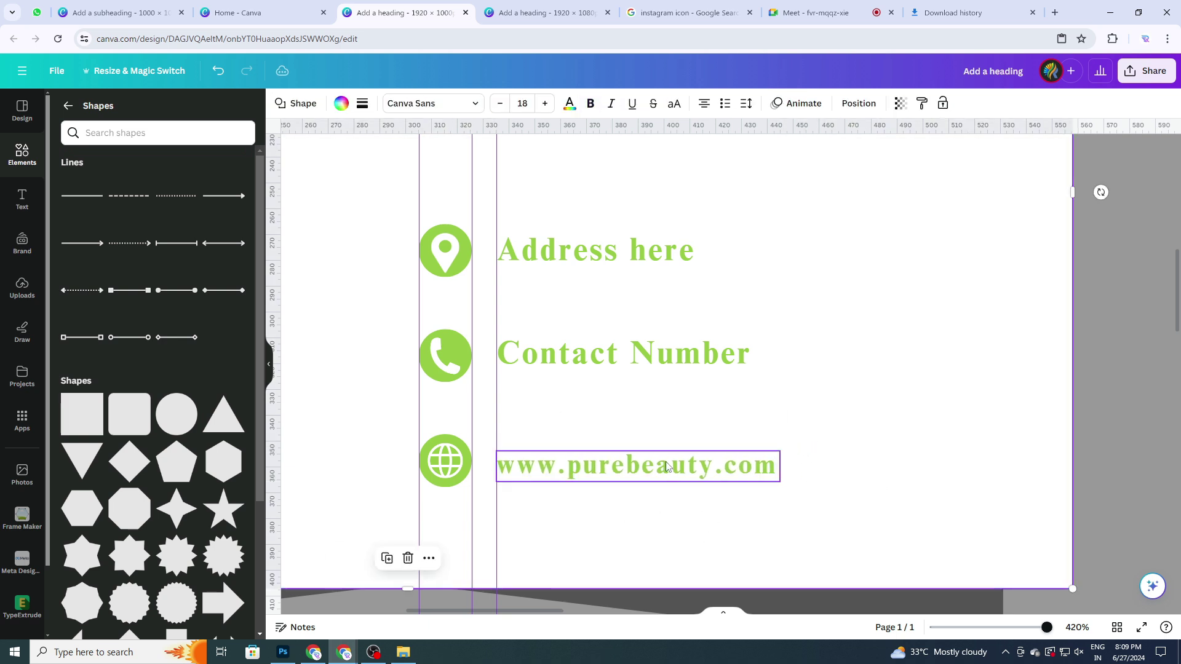
drag(665, 466, 661, 455)
Set the "Contact Number" font size to 7.9 to match the web address line.
click(657, 356)
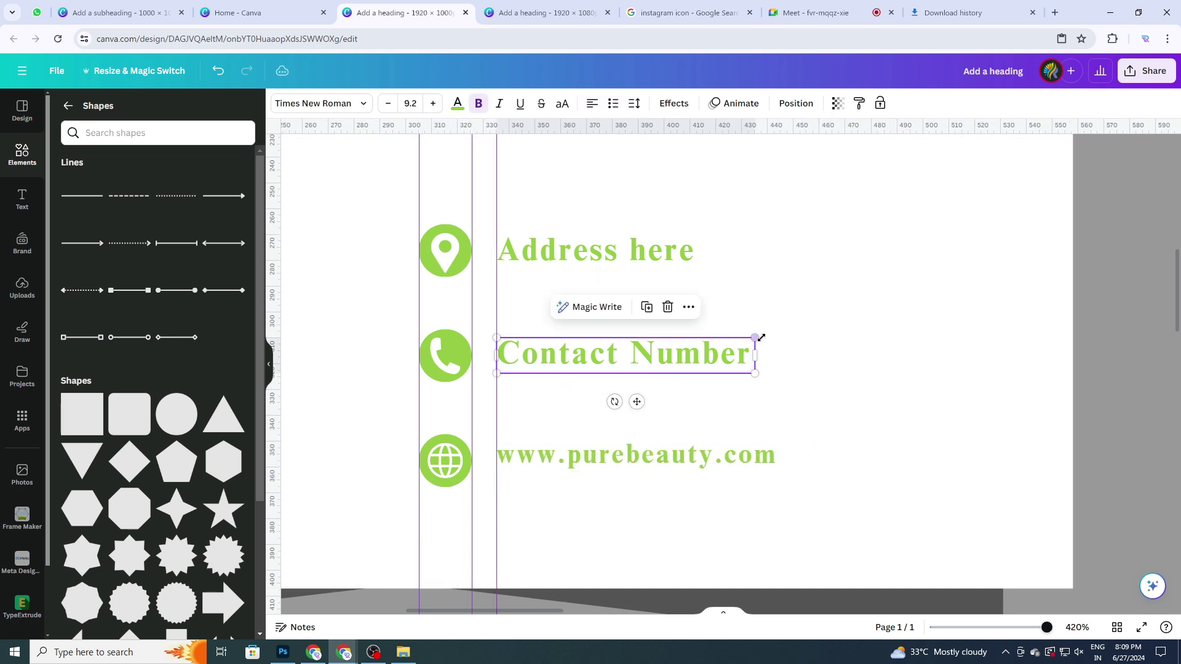
drag(754, 334, 727, 343)
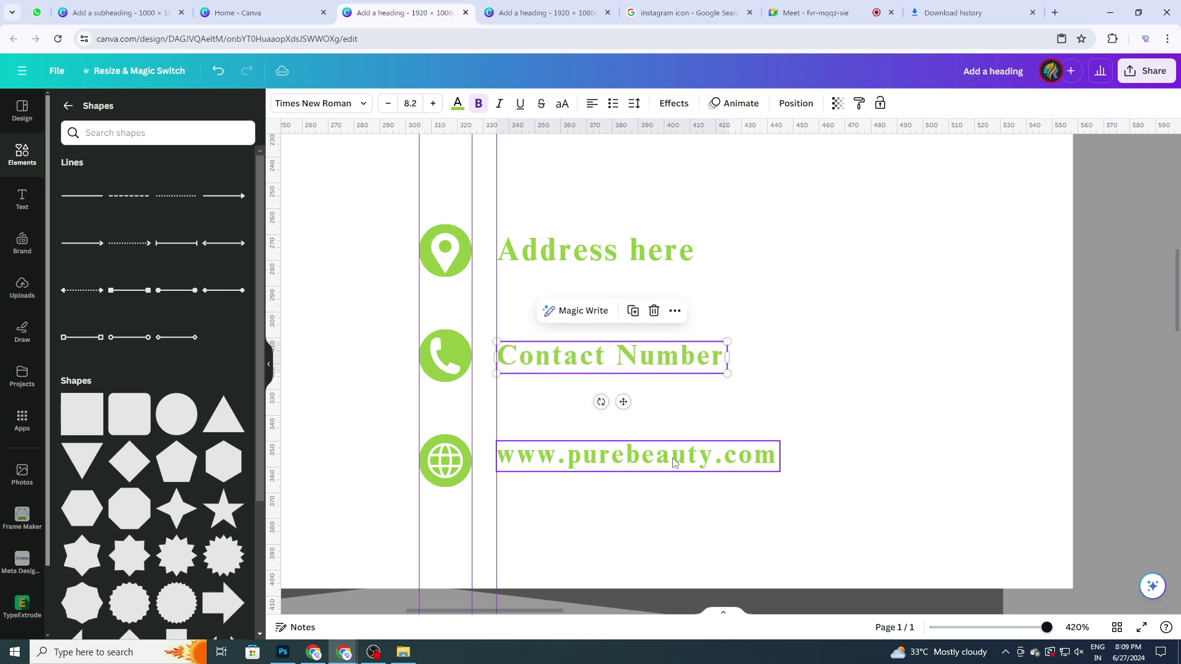
click(673, 463)
click(690, 364)
click(670, 461)
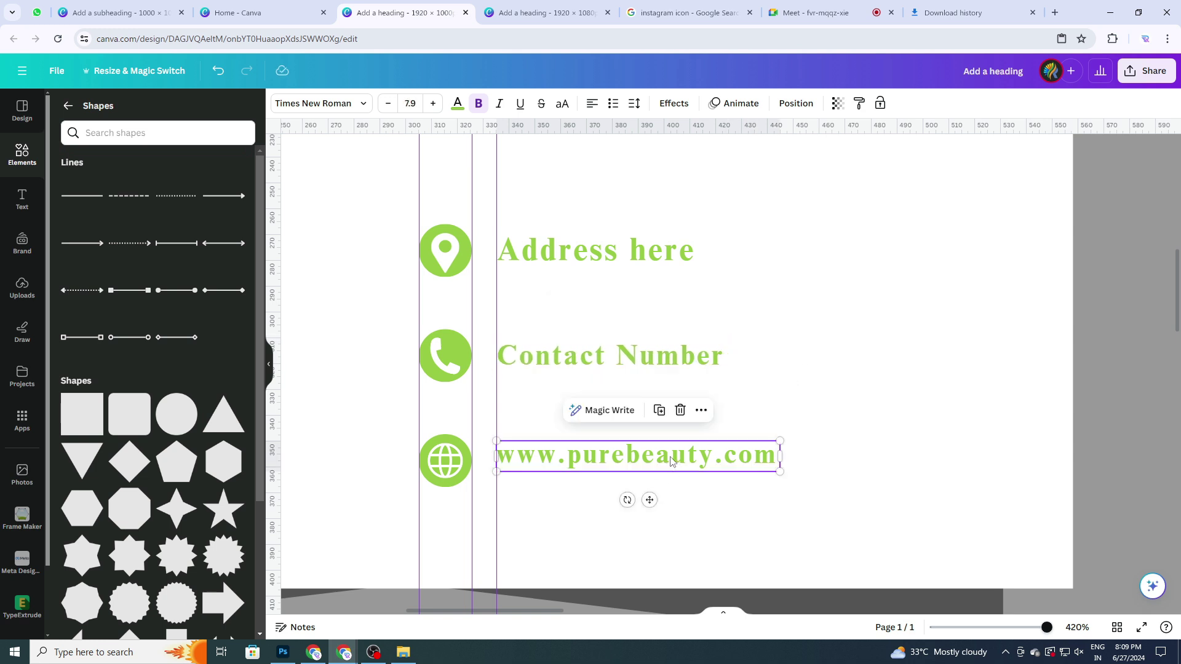
click(661, 366)
click(411, 105)
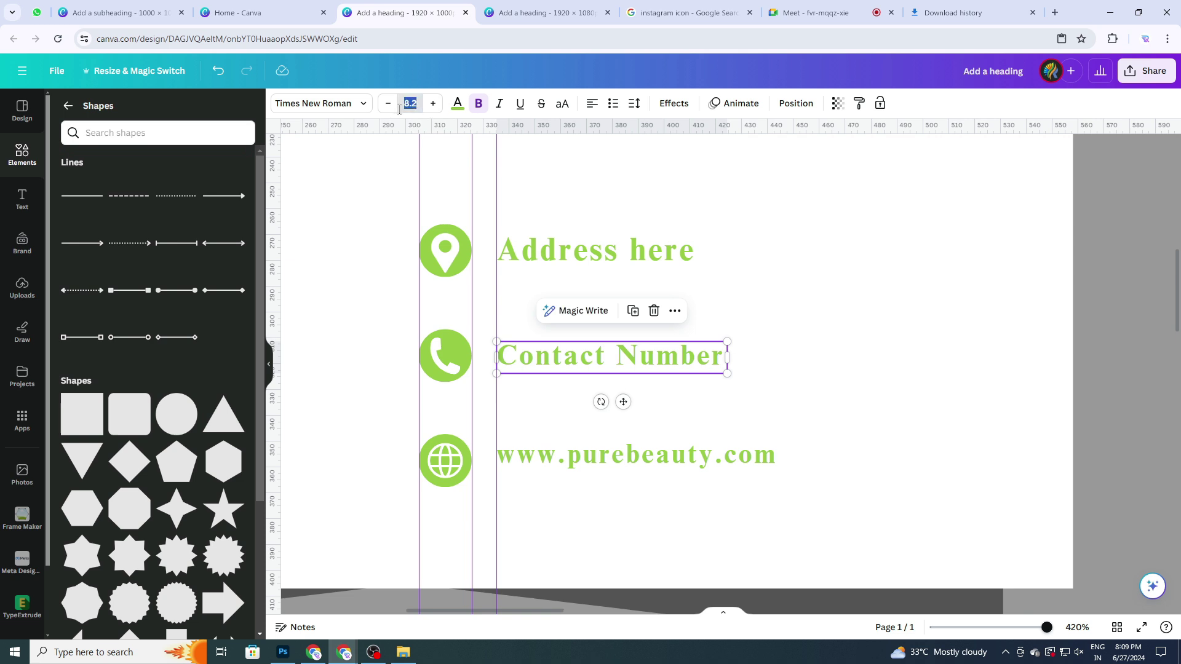
click(399, 108)
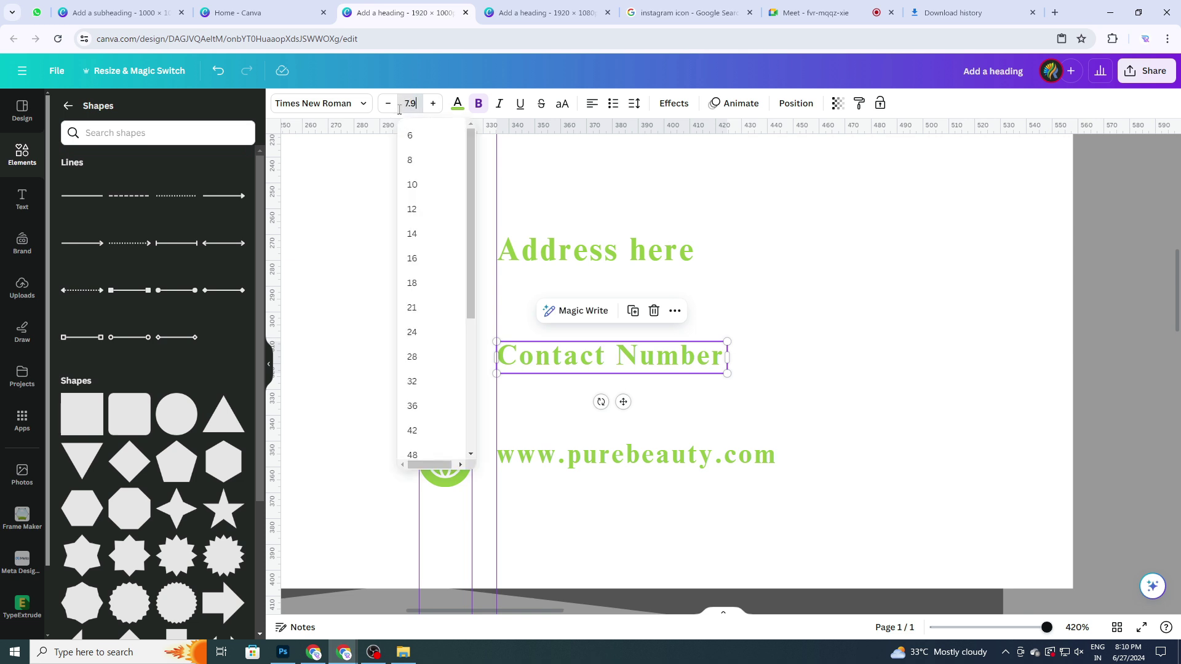
text(7.9)
key(Return)
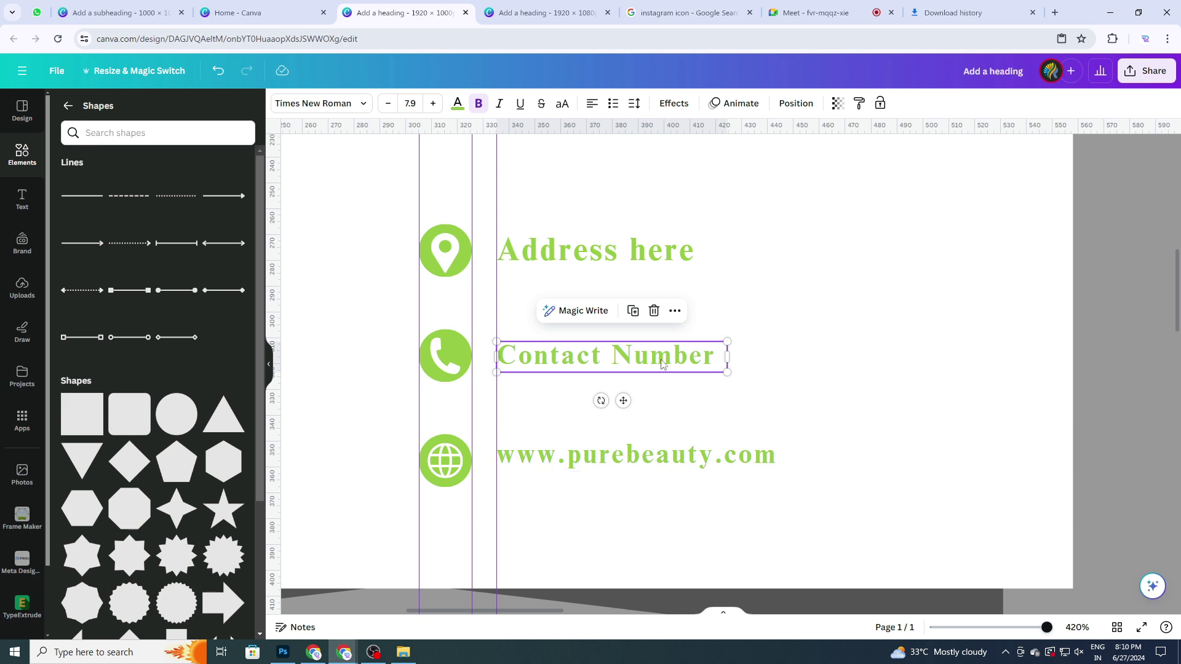
Set the "Address here" font size to 7.9 as well.
click(637, 252)
click(413, 103)
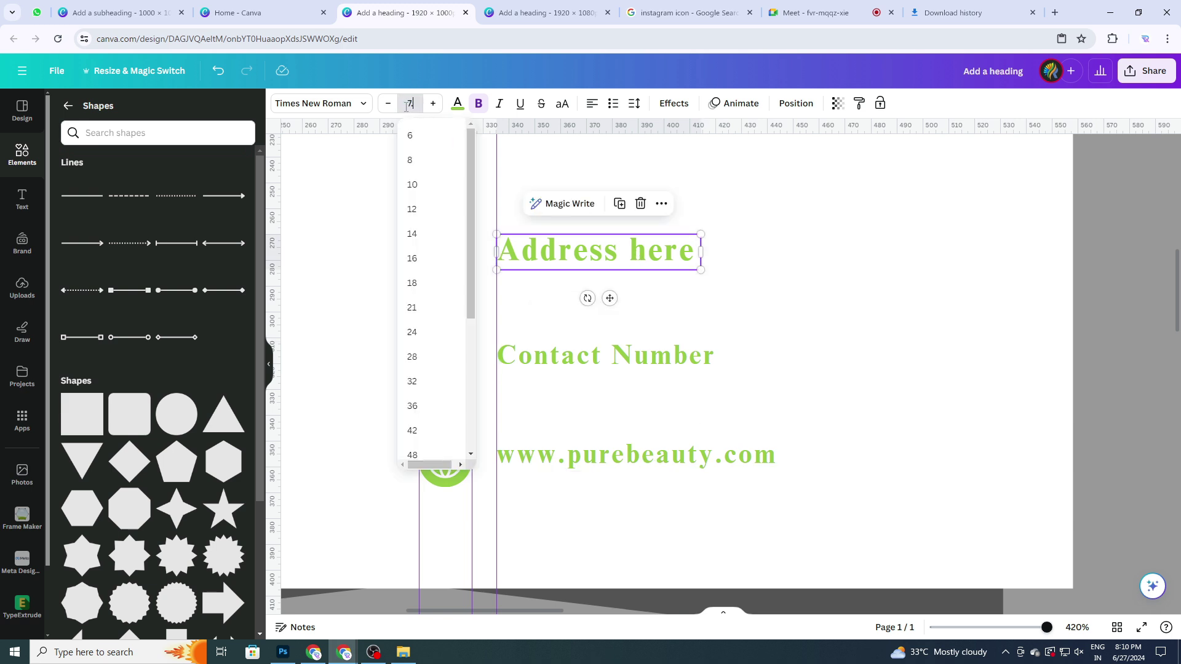
text(7.9)
key(Return)
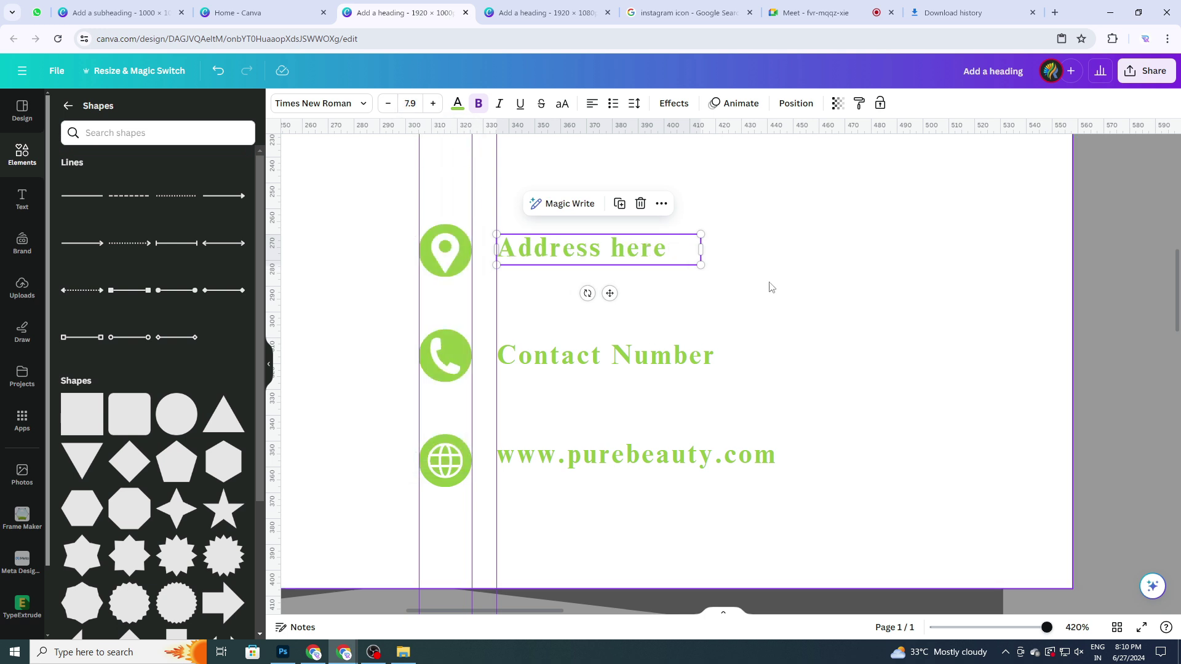
Nudge the "Address here" line down so it sits vertically centred beside the pin badge.
click(760, 314)
scroll(760, 314, down, 2)
scroll(761, 313, down, 1)
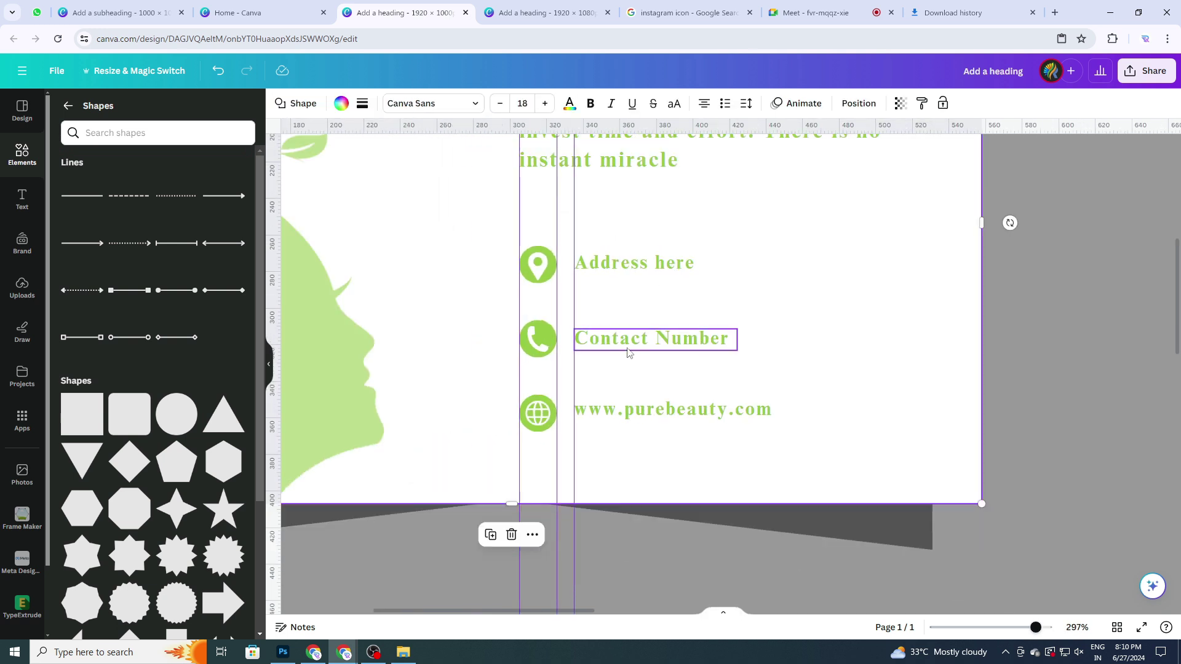
click(634, 263)
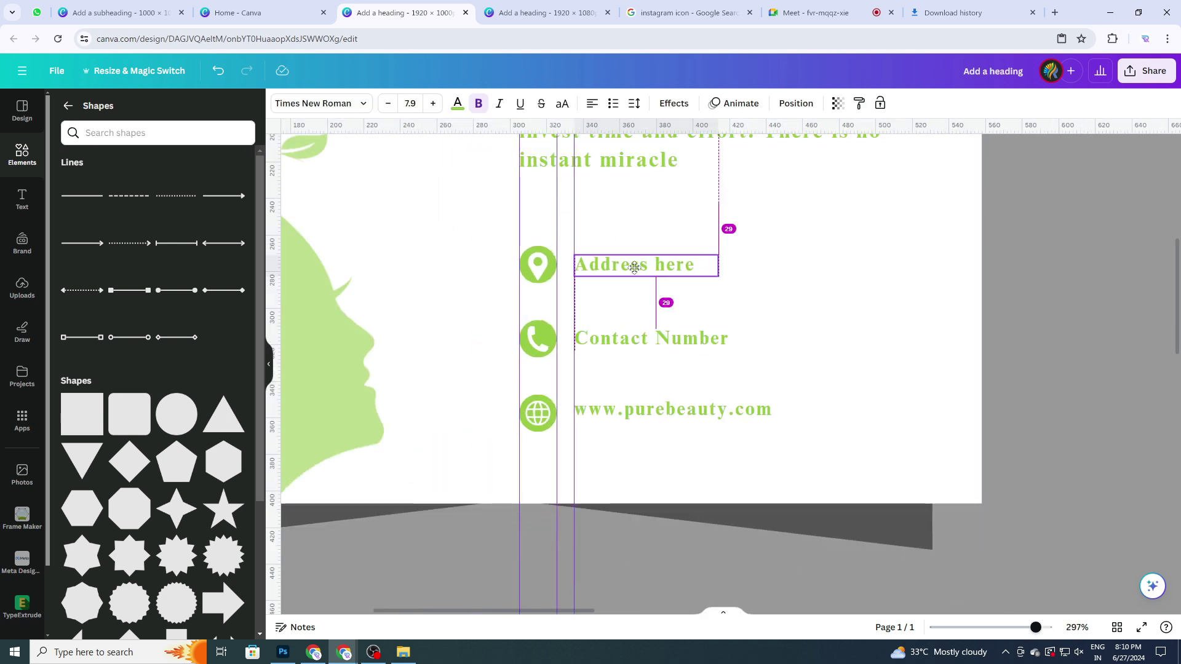
click(716, 317)
Ungroup the column of three contact badges and group the pin icon with its green circle as a separate badge.
click(541, 271)
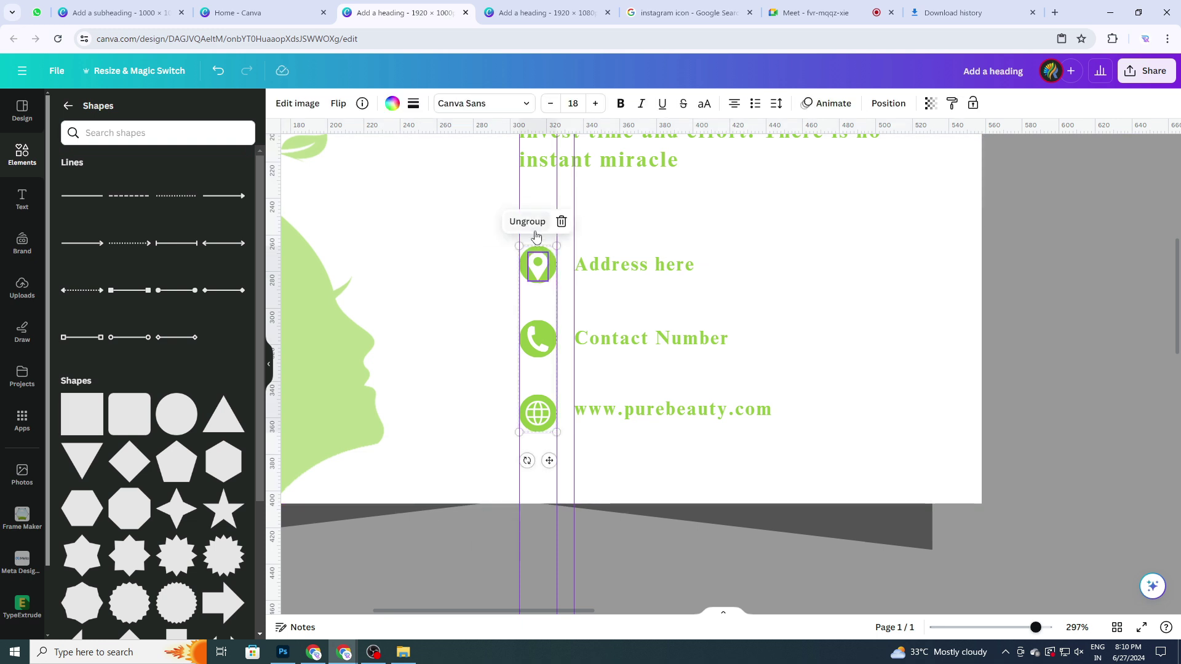
click(527, 221)
scroll(660, 260, up, 2)
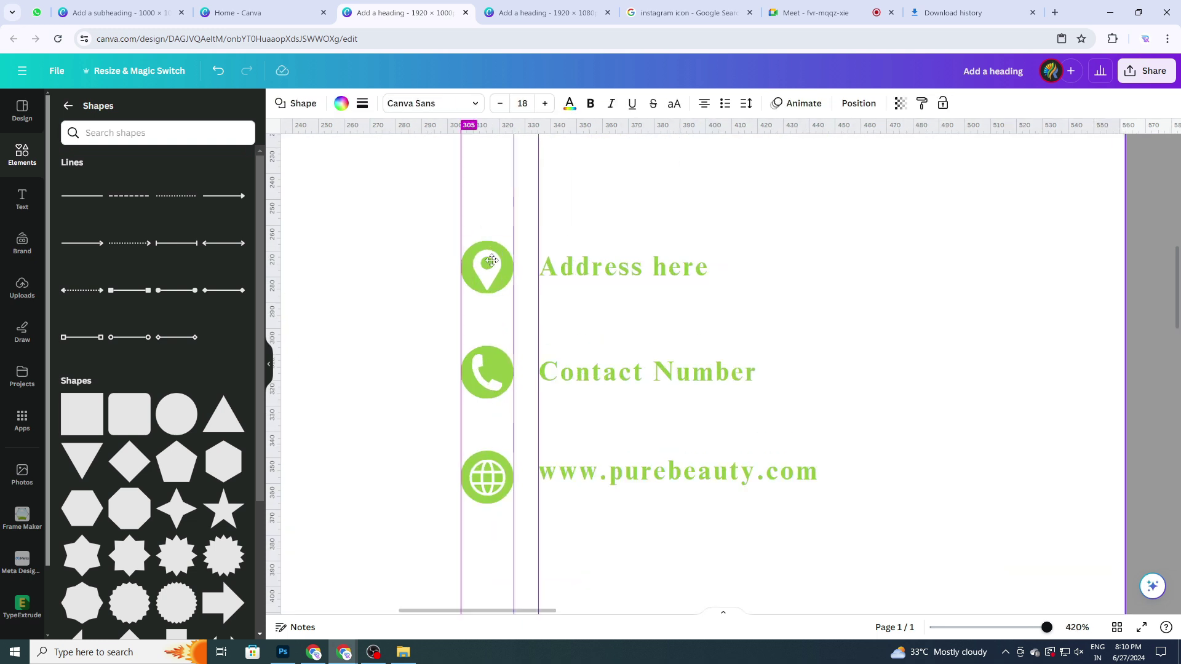
key(ctrl+z)
click(490, 275)
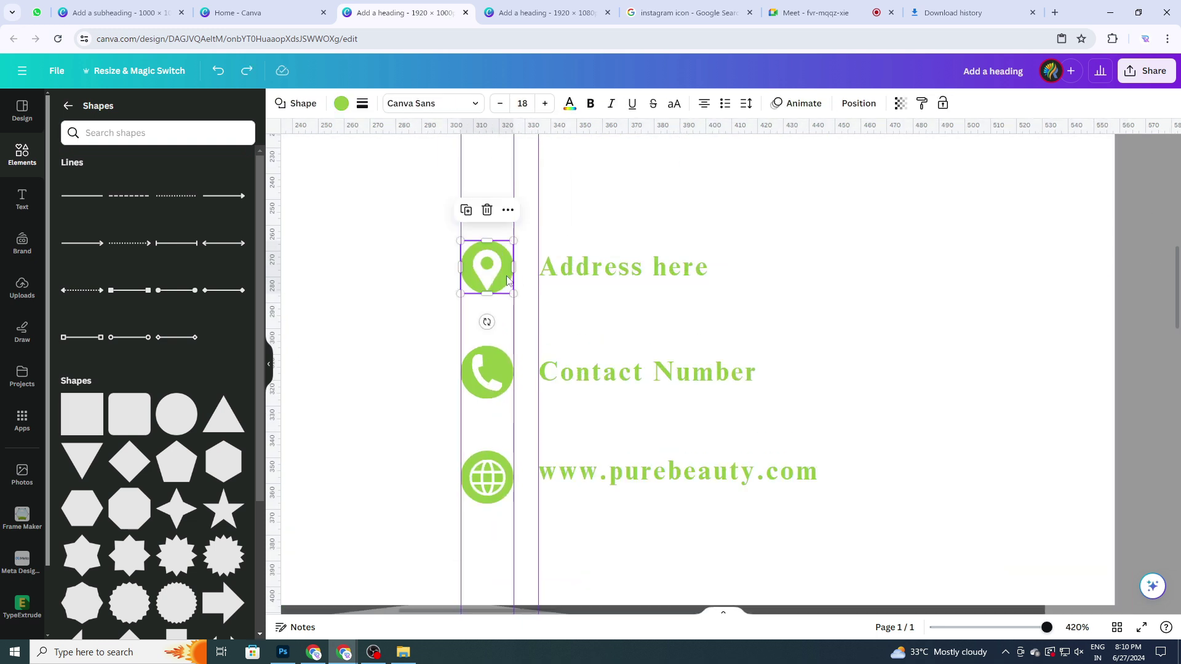
key(ctrl+g)
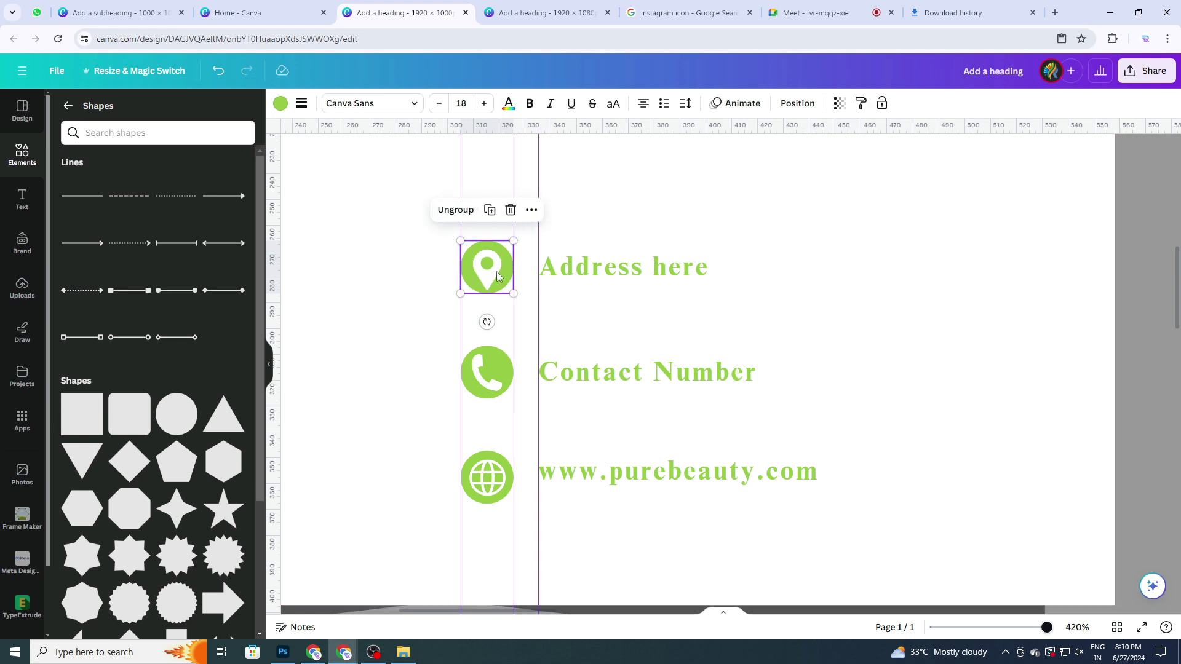
Group the globe icon with its circle and shift the pin and globe badges closer to the phone badge for even spacing.
drag(500, 277, 498, 285)
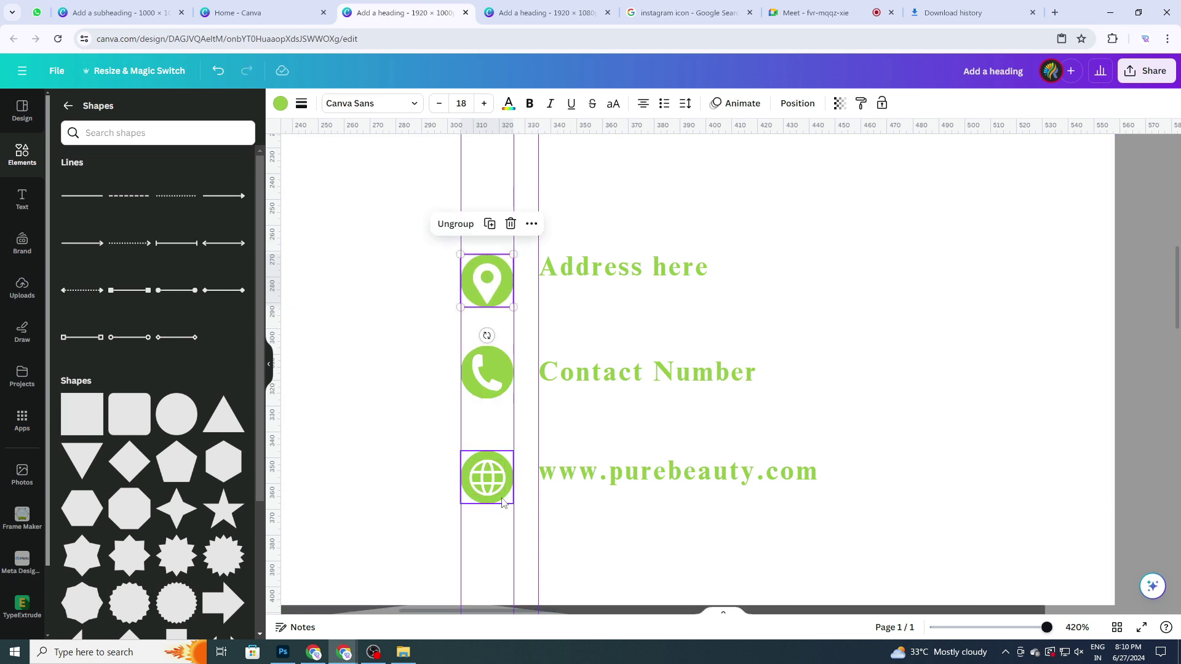
click(489, 484)
shift+click(489, 484)
key(ctrl+g)
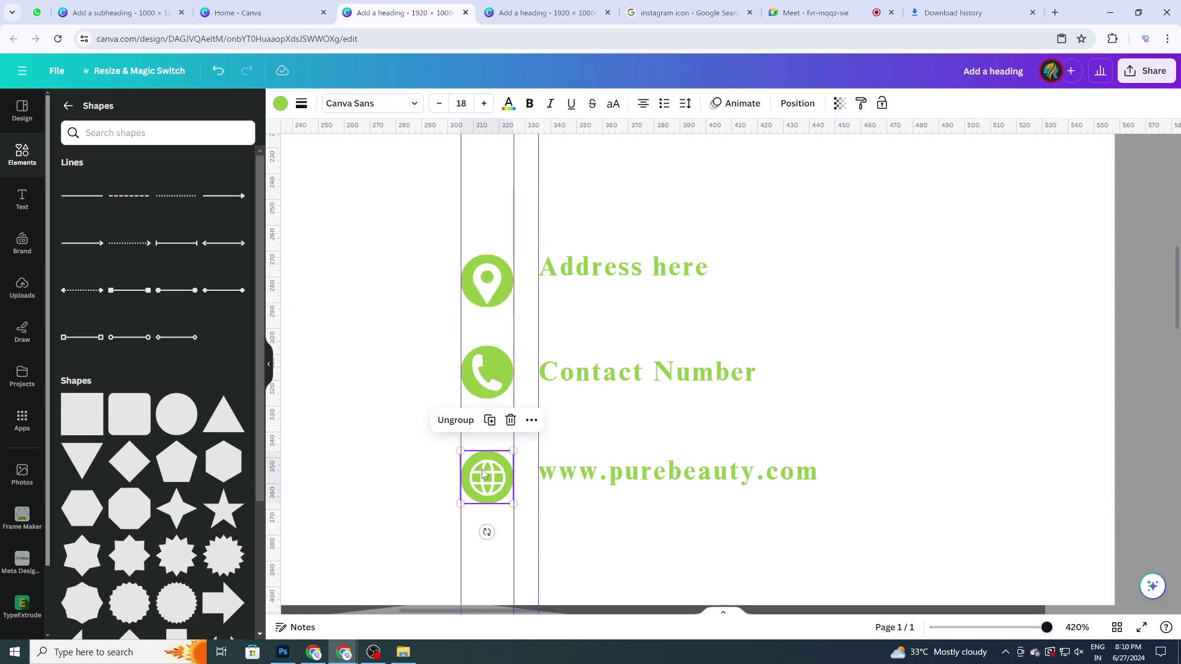
drag(483, 473, 481, 460)
Realign the "Contact Number", "Address here" and web address lines vertically with their badges.
drag(604, 370, 603, 373)
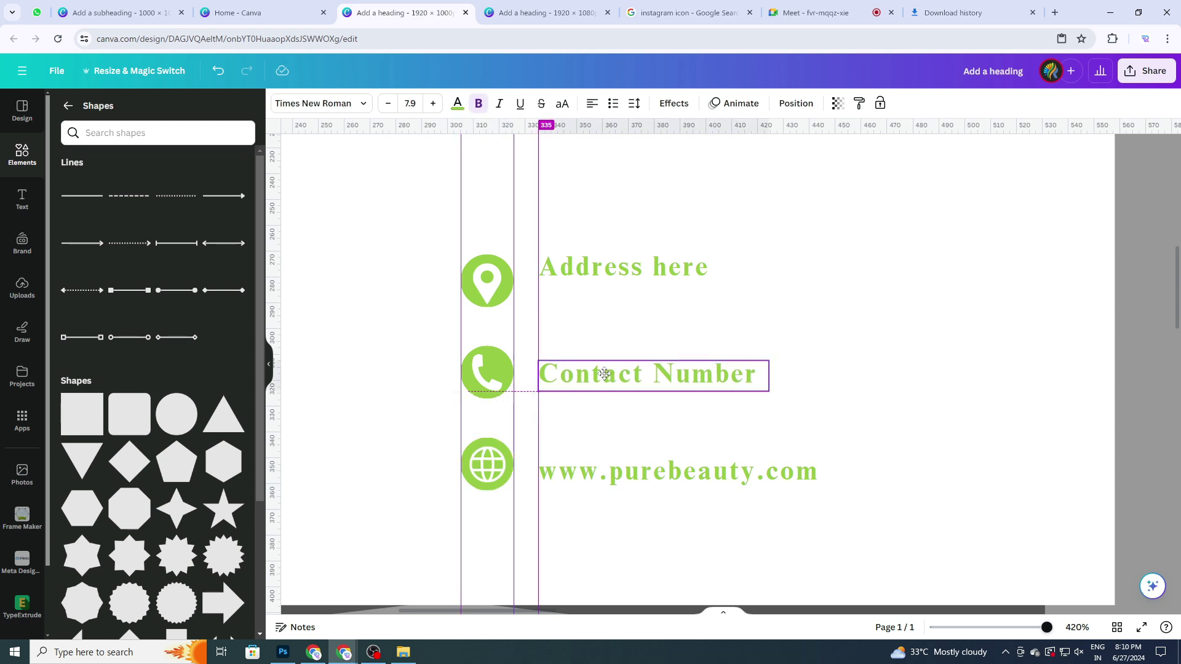
drag(604, 268, 604, 280)
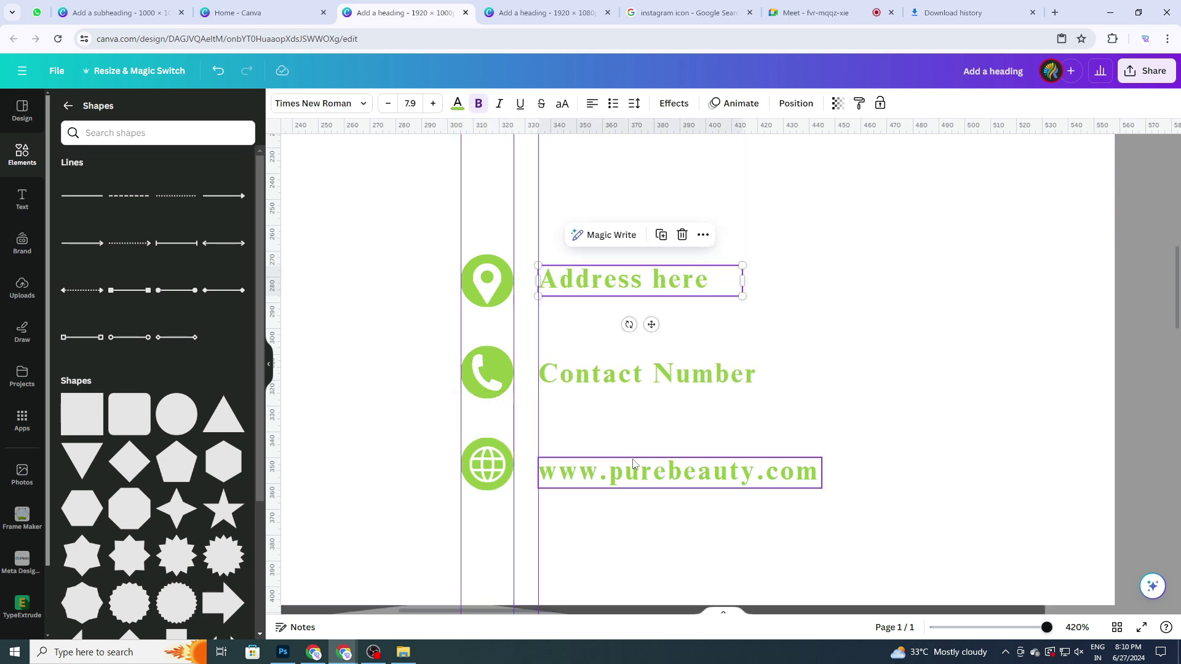
drag(621, 471, 620, 461)
click(883, 414)
scroll(870, 411, down, 5)
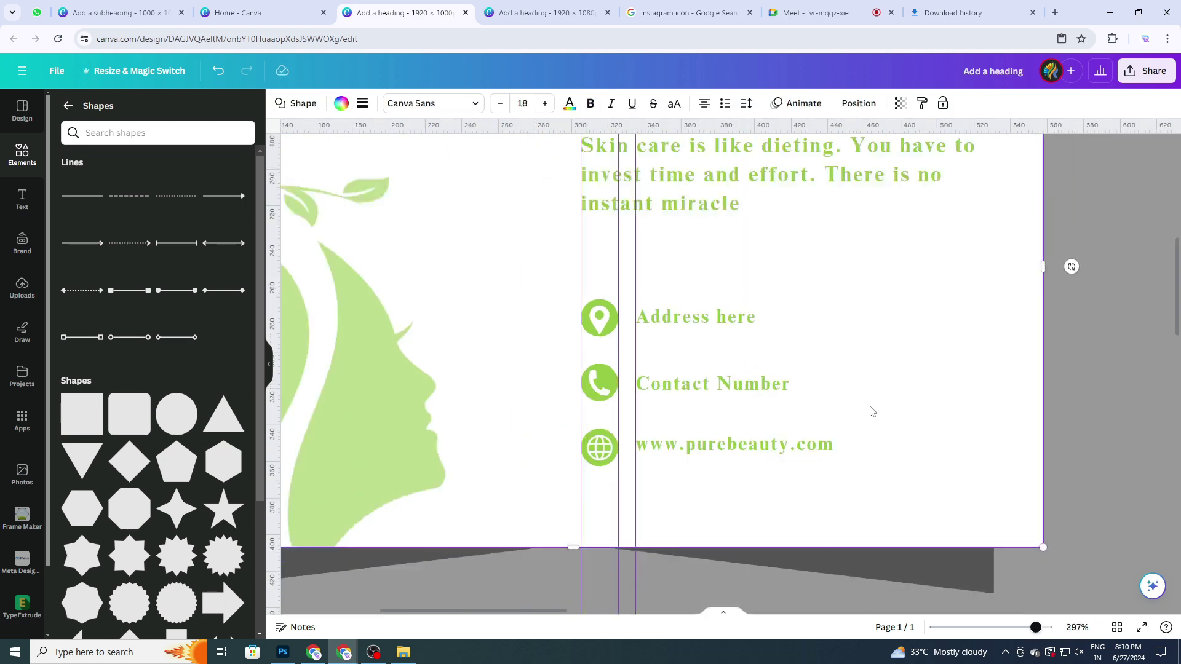
scroll(850, 397, up, 3)
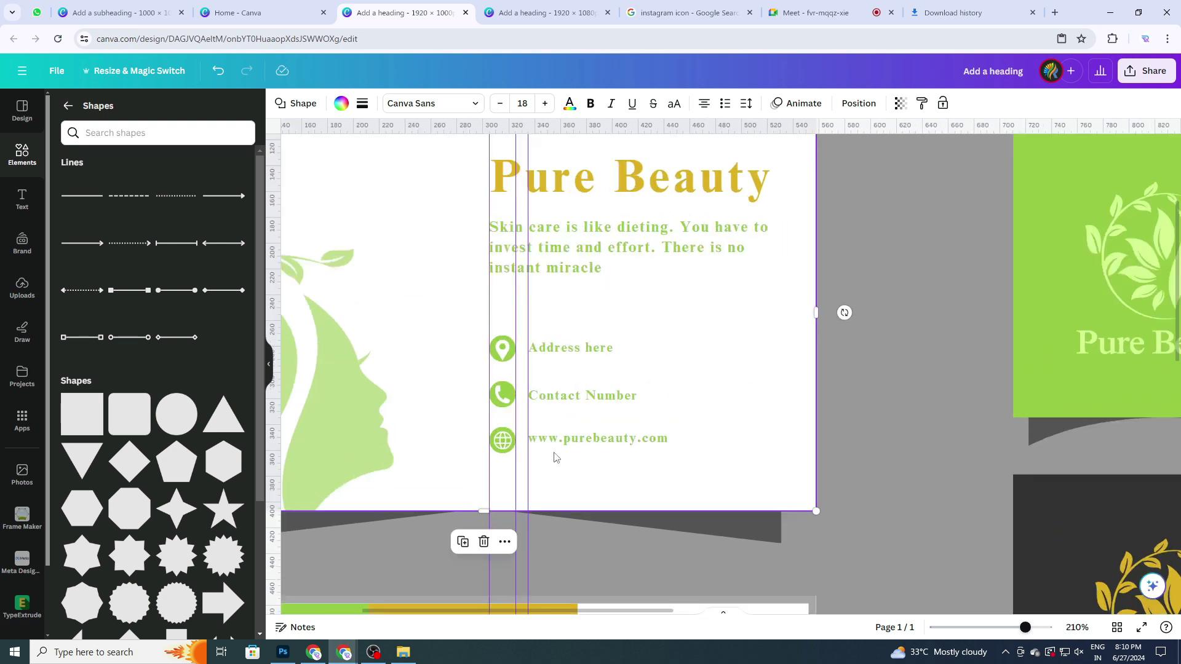
scroll(606, 391, up, 2)
scroll(548, 357, up, 2)
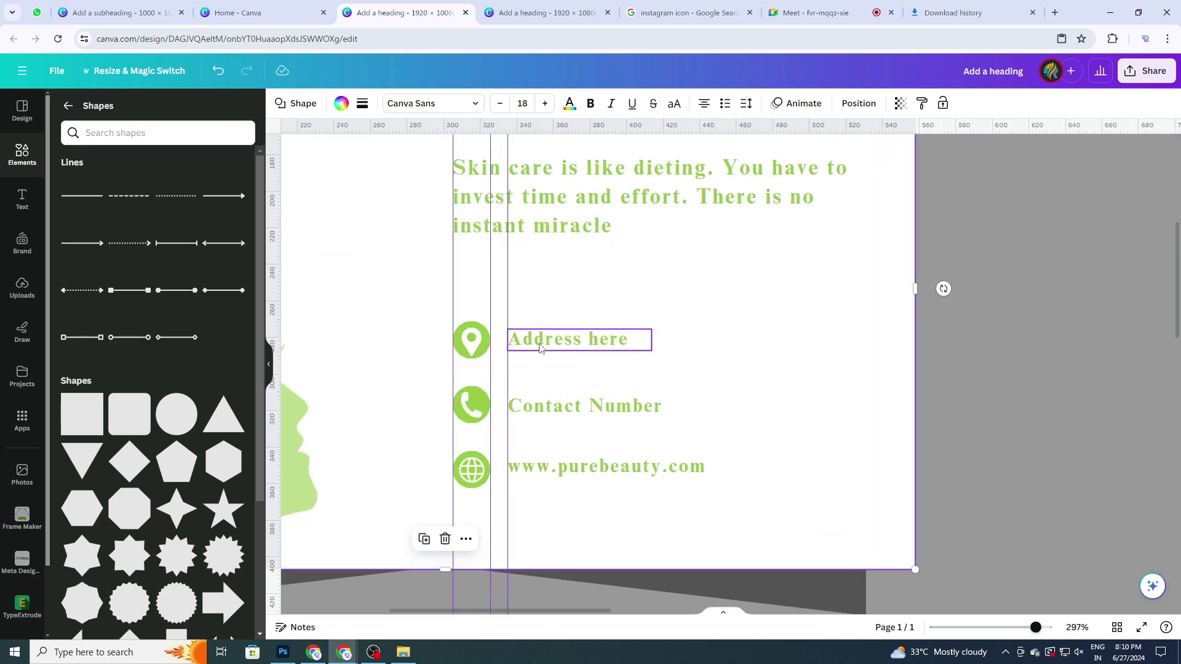
click(544, 344)
click(730, 377)
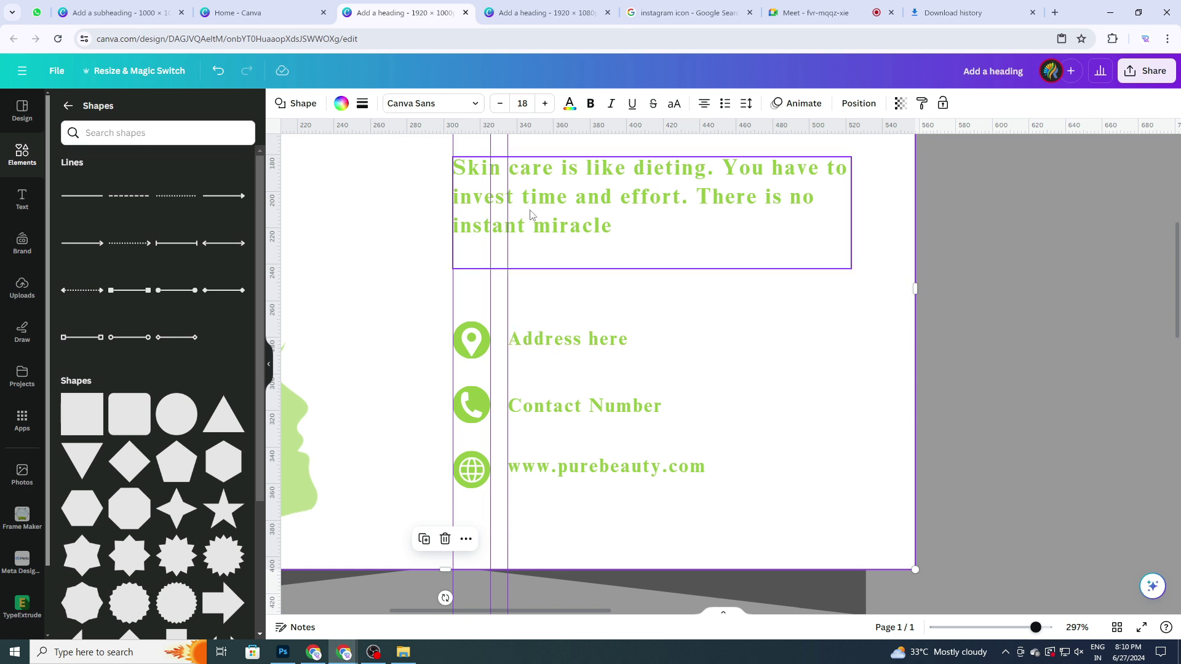
click(551, 212)
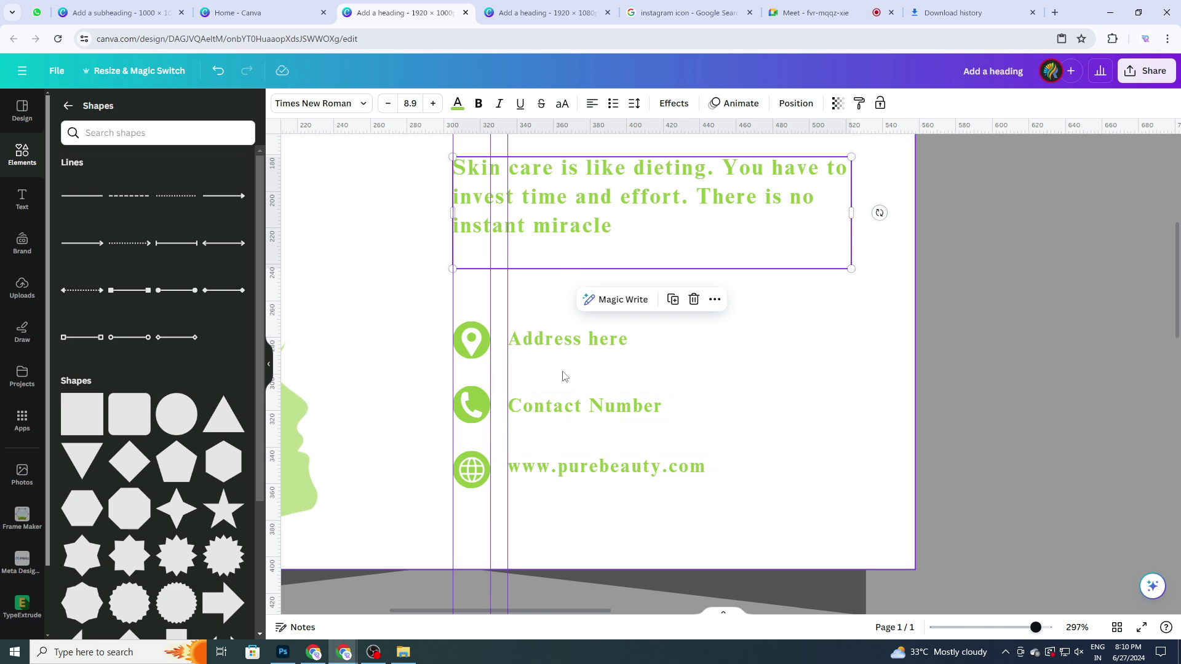
Duplicate the large green emblem on the business card and place a small copy near the card's lower right.
scroll(976, 374, down, 5)
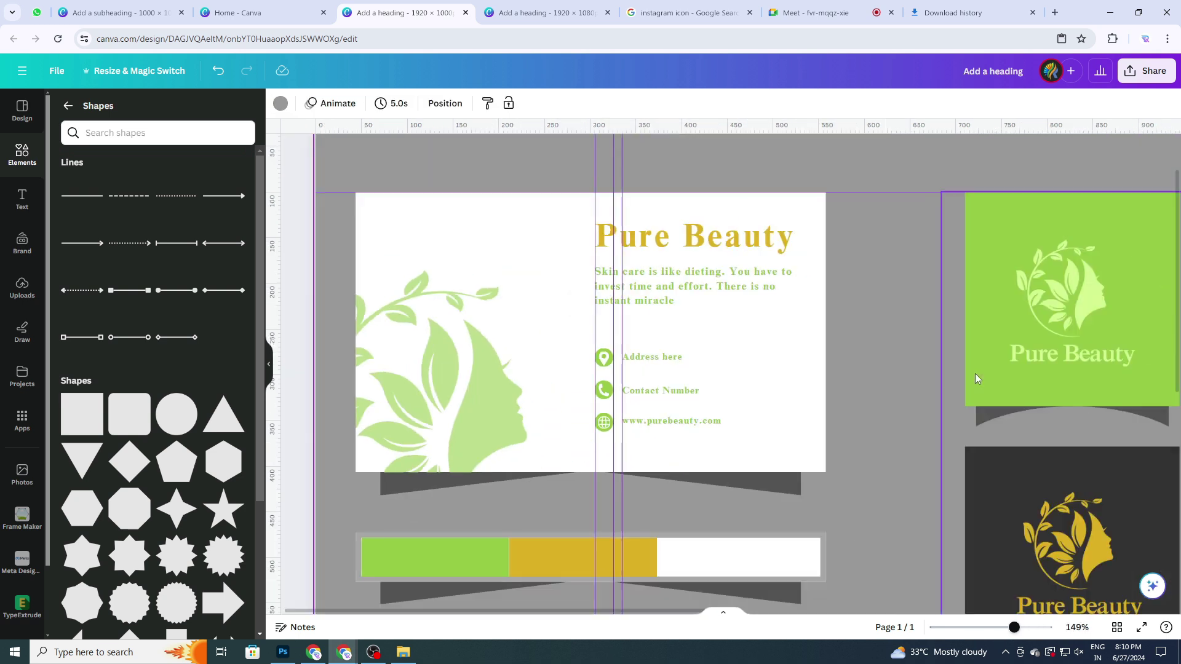
click(506, 392)
key(ctrl+d)
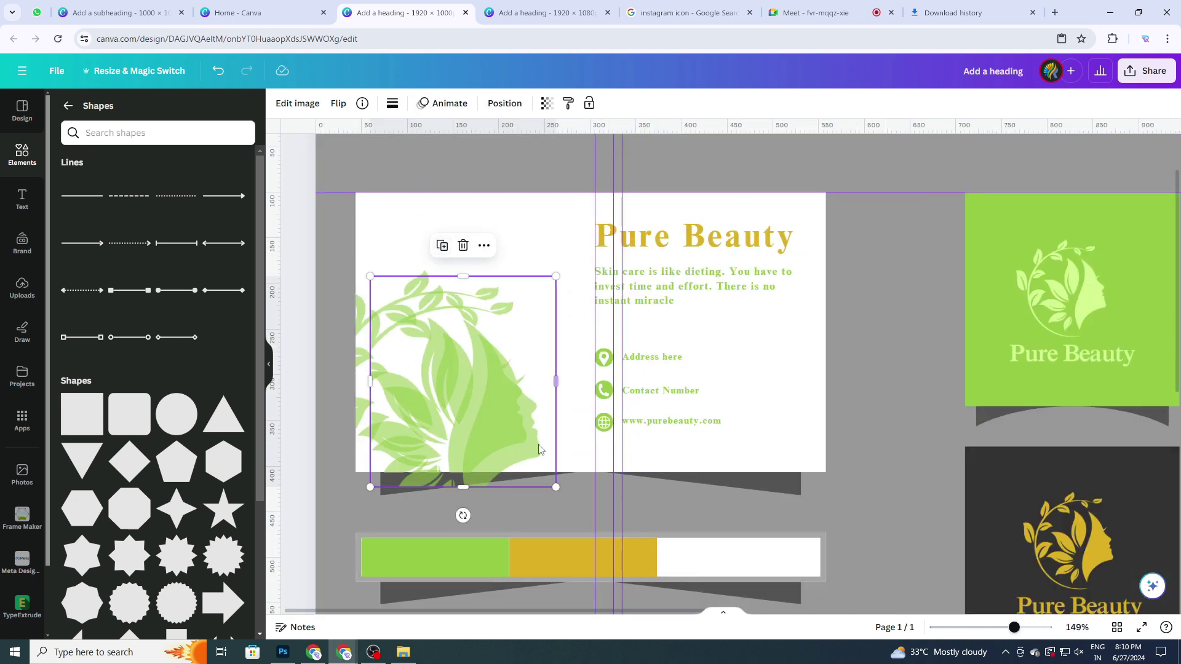
drag(503, 391, 833, 373)
drag(886, 256, 758, 400)
drag(731, 442, 794, 398)
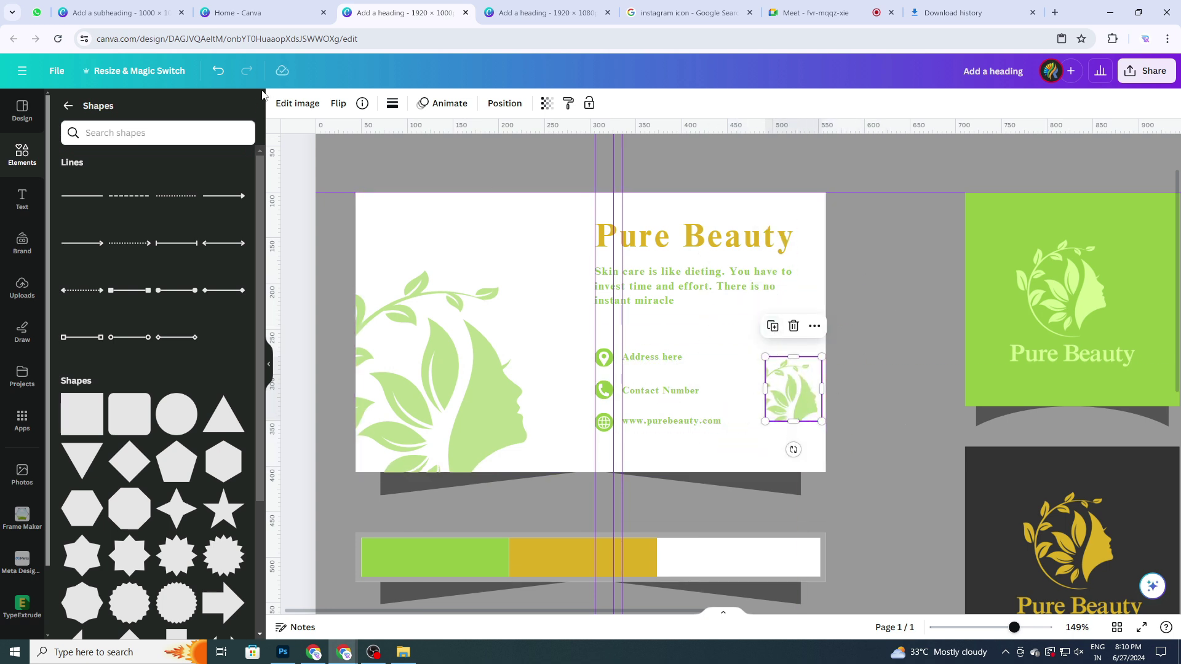
Flip the small emblem horizontally, fit it into the card's bottom-right corner and crop it flush with the card edges.
click(342, 105)
click(372, 132)
drag(790, 397, 795, 453)
scroll(885, 441, up, 5)
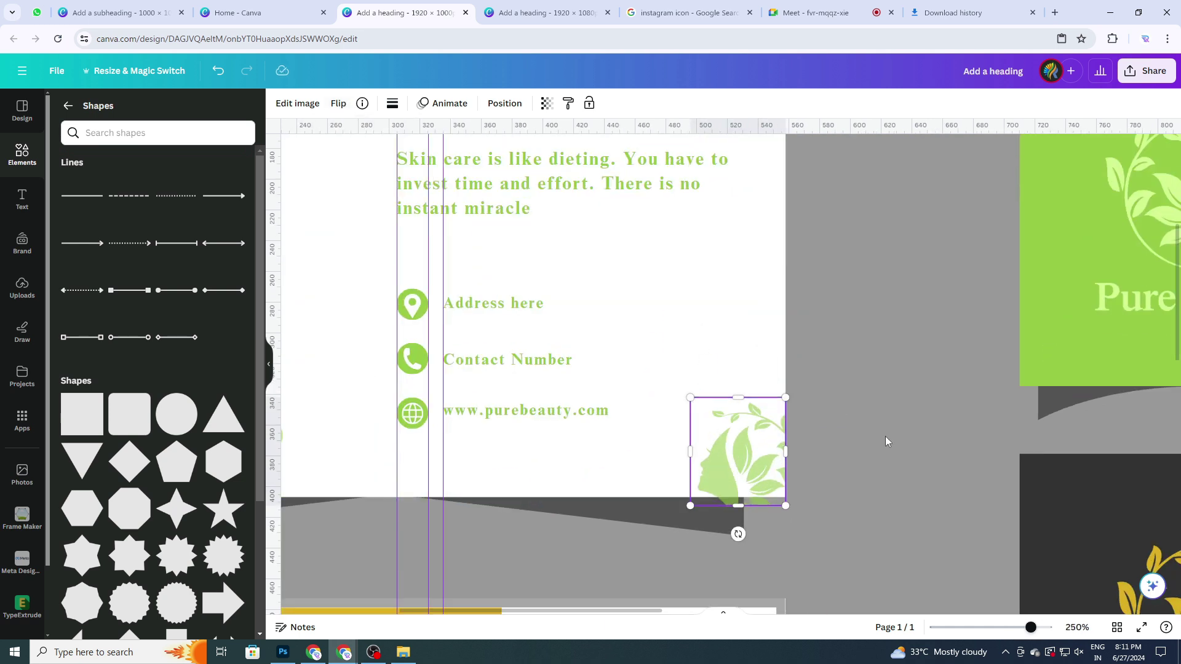
scroll(885, 442, up, 3)
drag(677, 482, 676, 470)
drag(608, 369, 625, 387)
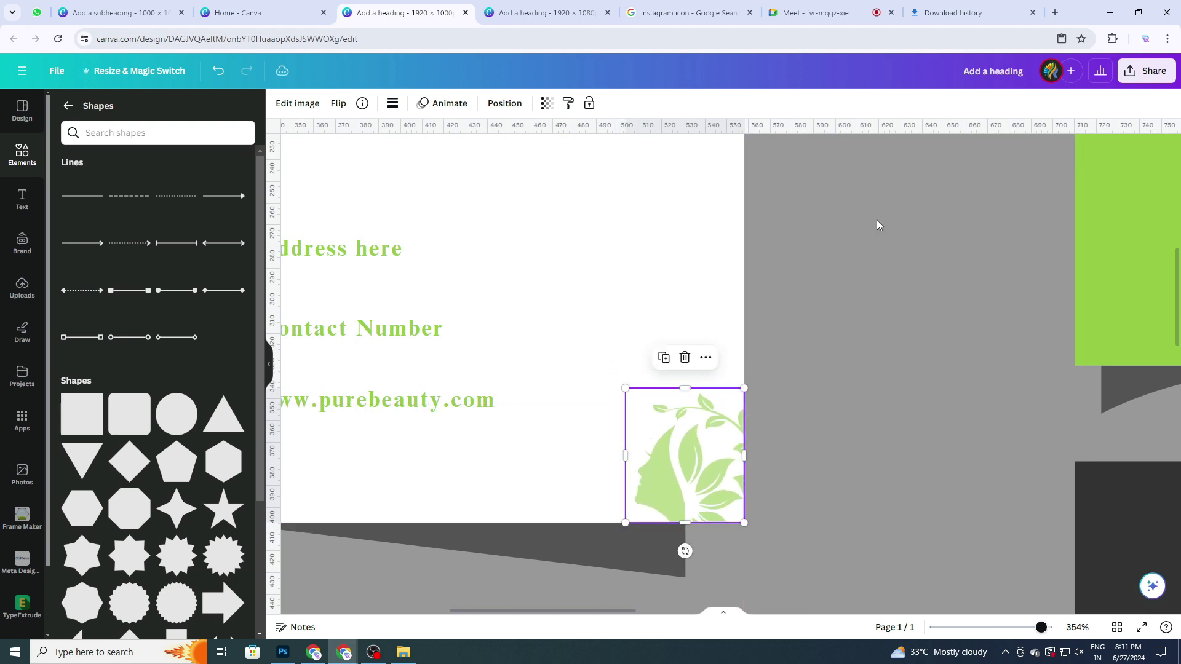
Set the corner emblem's transparency to 21.
click(547, 102)
drag(477, 158, 449, 172)
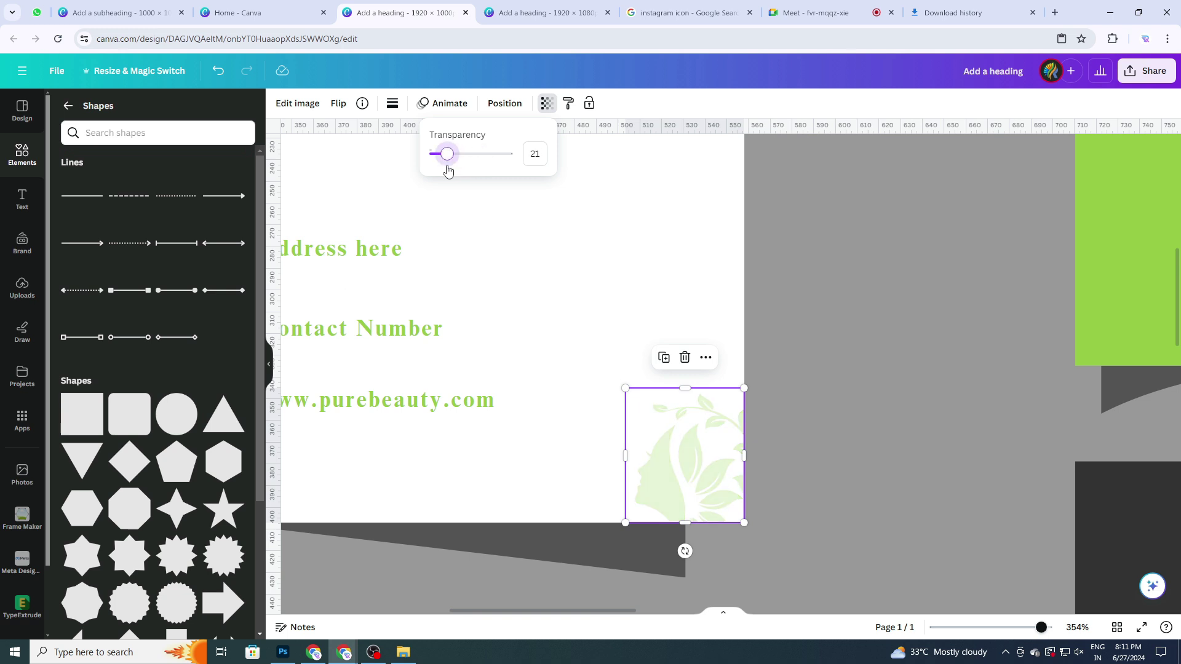
click(773, 298)
Copy the faded corner emblem, enlarge the copy and place it at the card's middle, overlapping the brand name and slogan.
scroll(846, 322, down, 5)
click(772, 379)
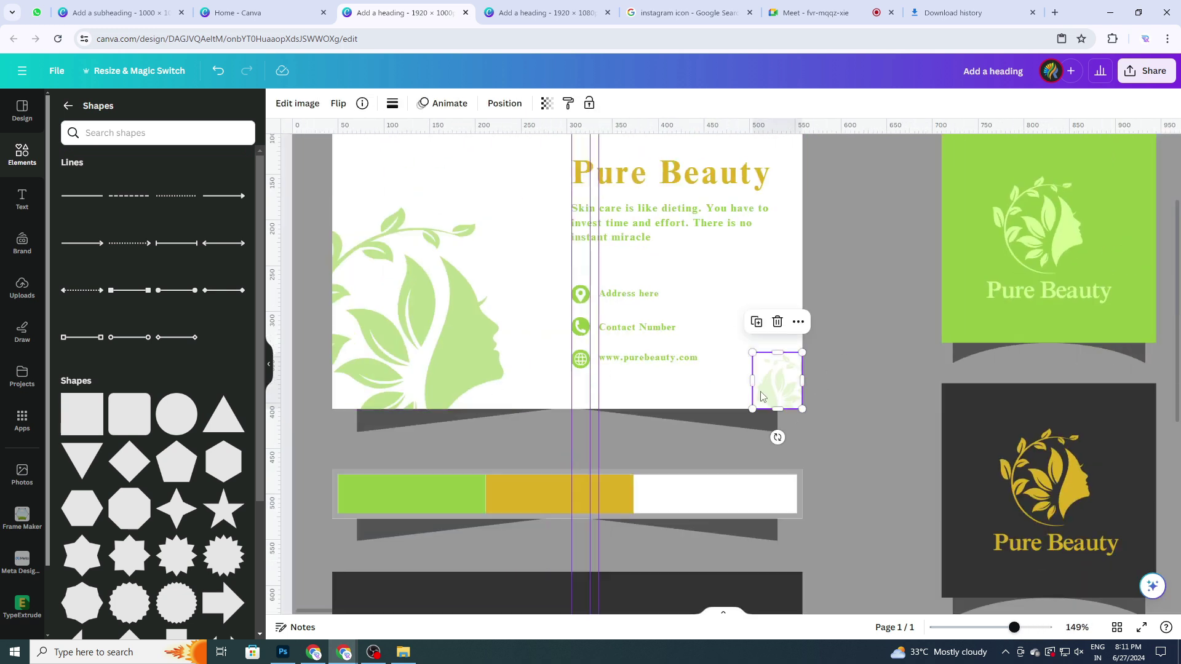
drag(772, 379, 647, 295)
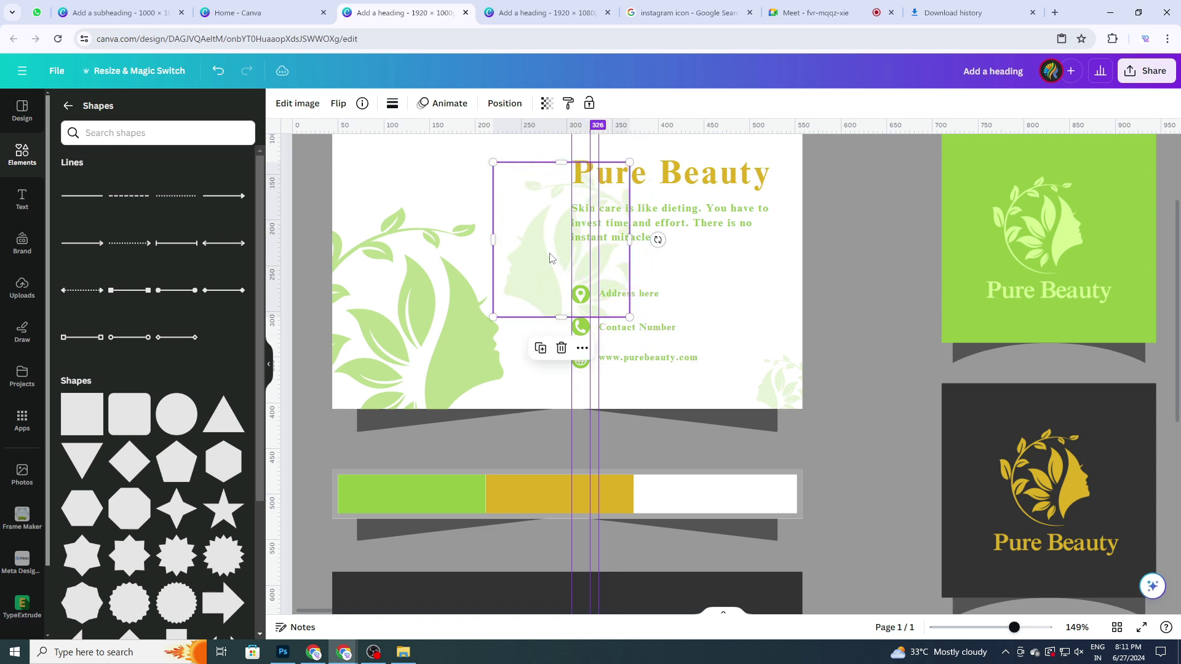
drag(548, 258, 541, 248)
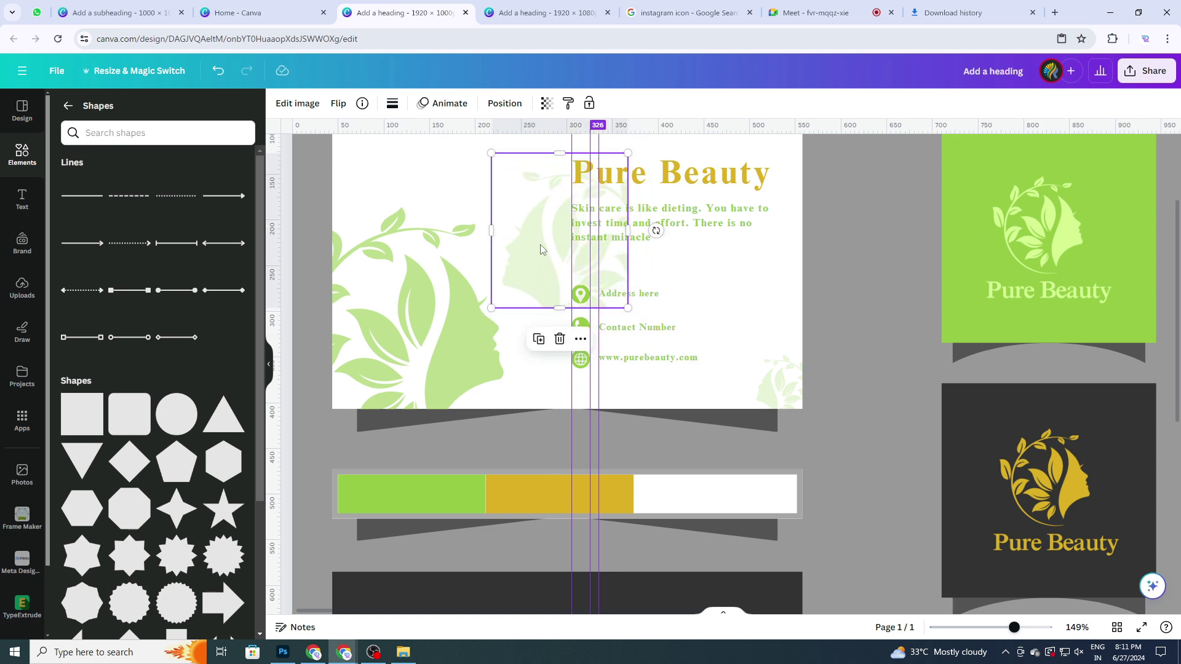
Try to send the enlarged faded emblem copy to the back.
right_click(540, 248)
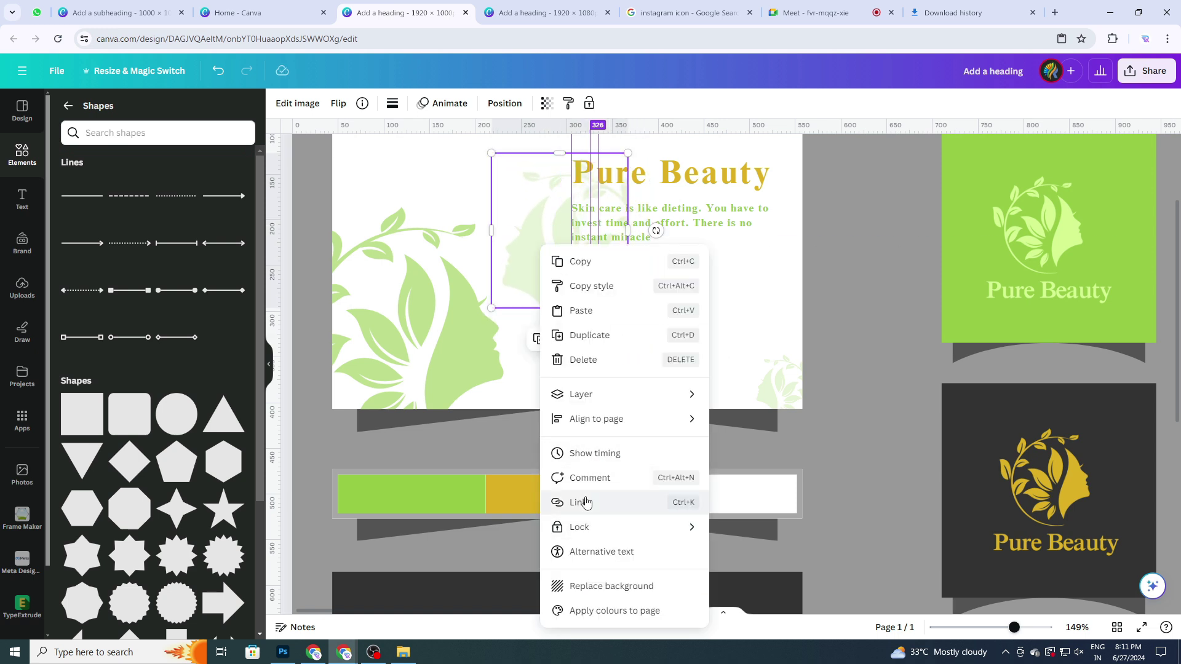
mouse_move(591, 394)
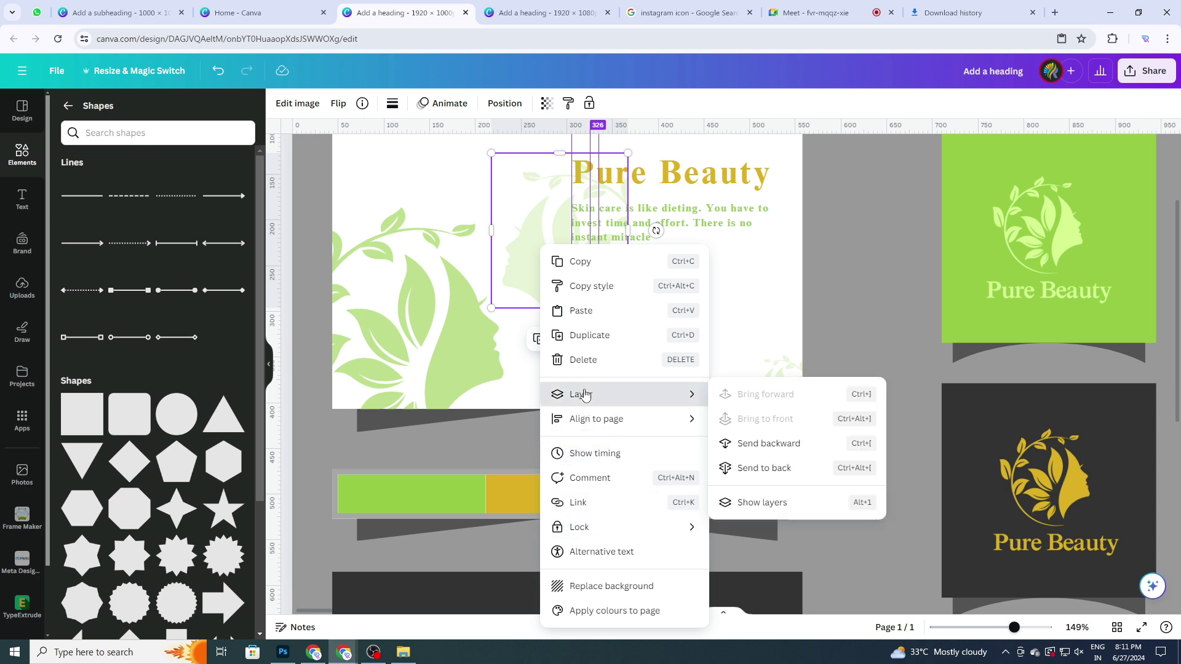
click(761, 471)
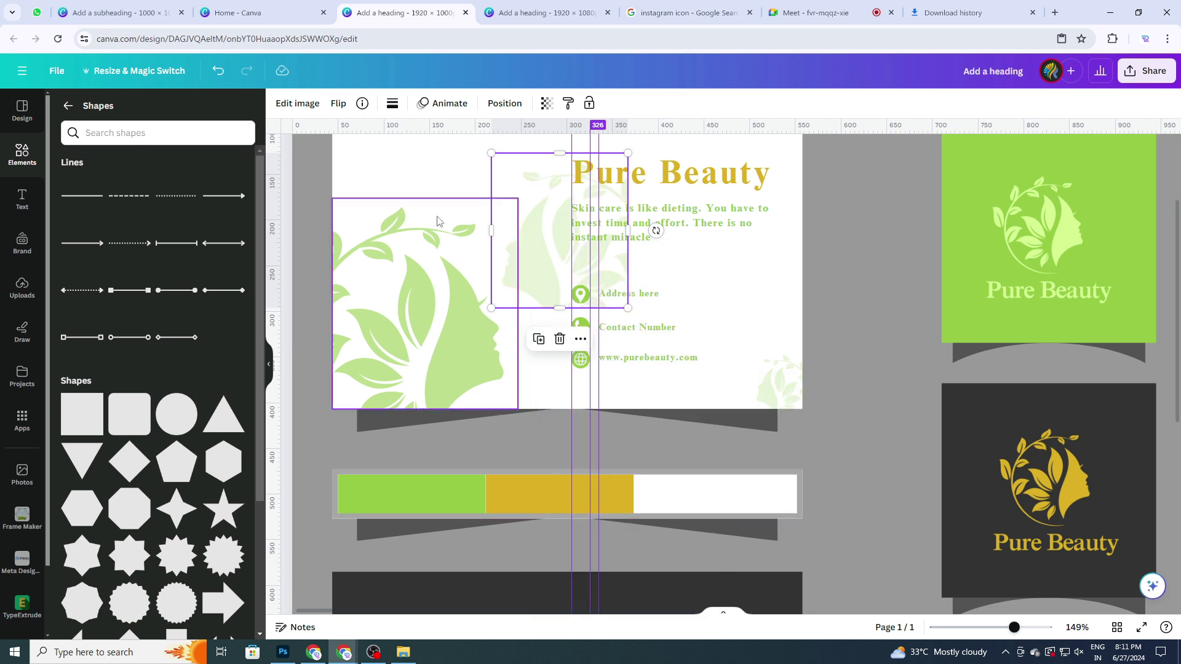
Set the middle emblem's transparency to 8, enlarge it further and reposition it as a watermark across the card's upper middle.
click(547, 103)
drag(511, 153, 434, 161)
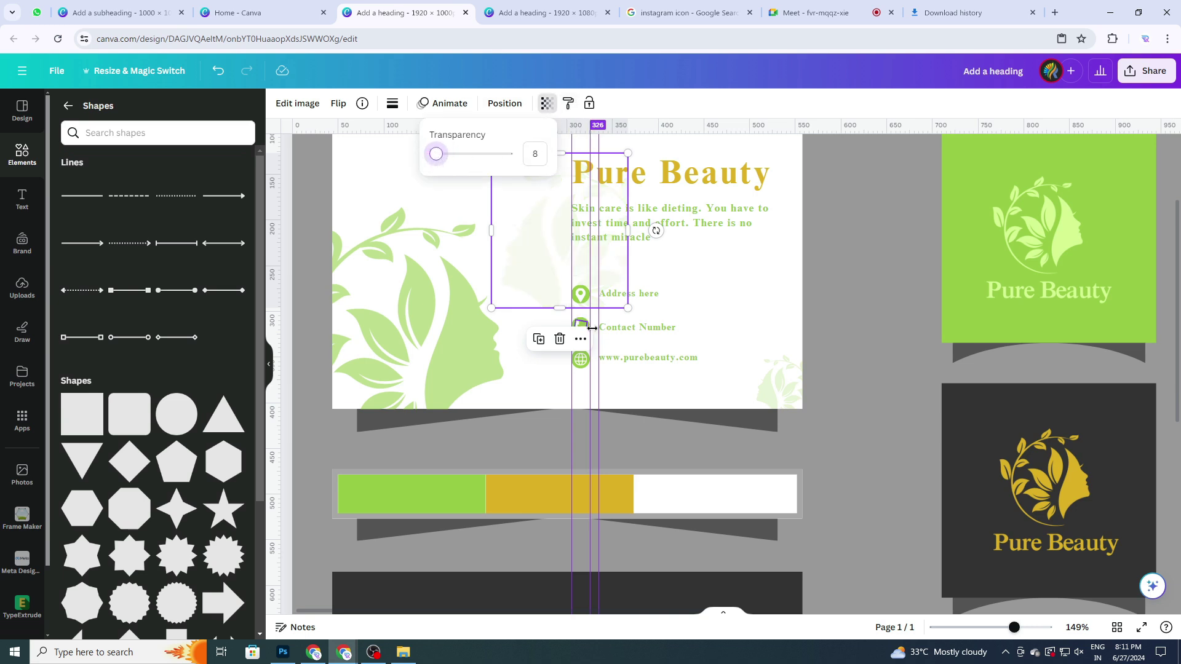
drag(627, 308, 650, 345)
drag(543, 285, 537, 270)
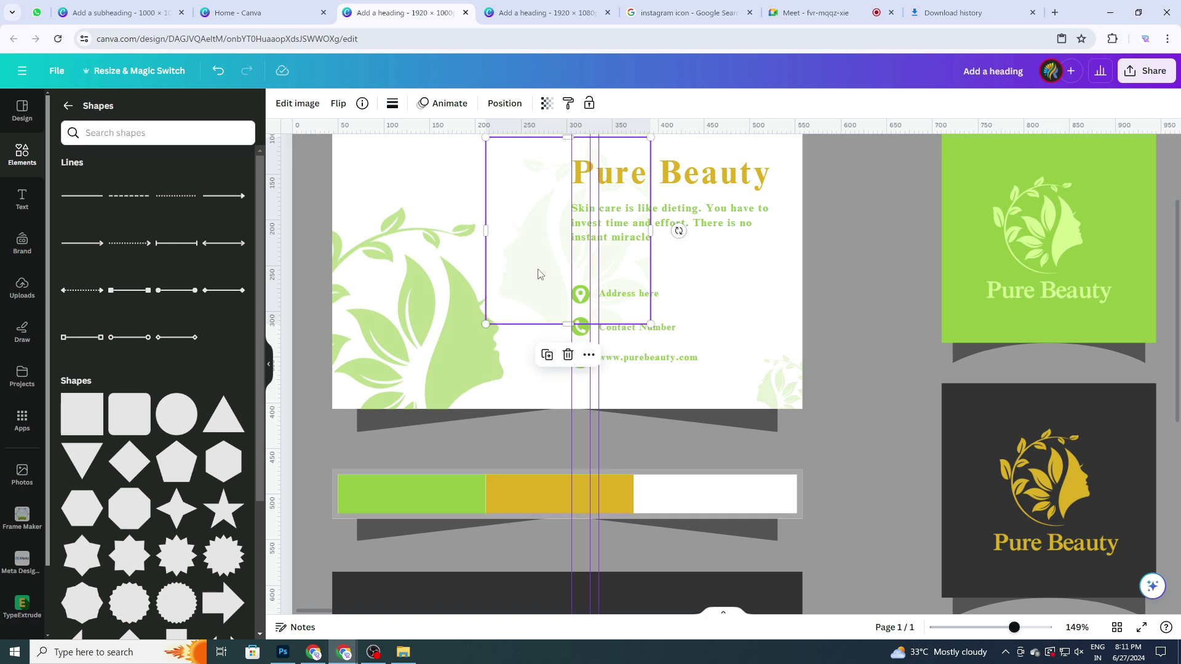
click(872, 275)
key(ctrl+minus)
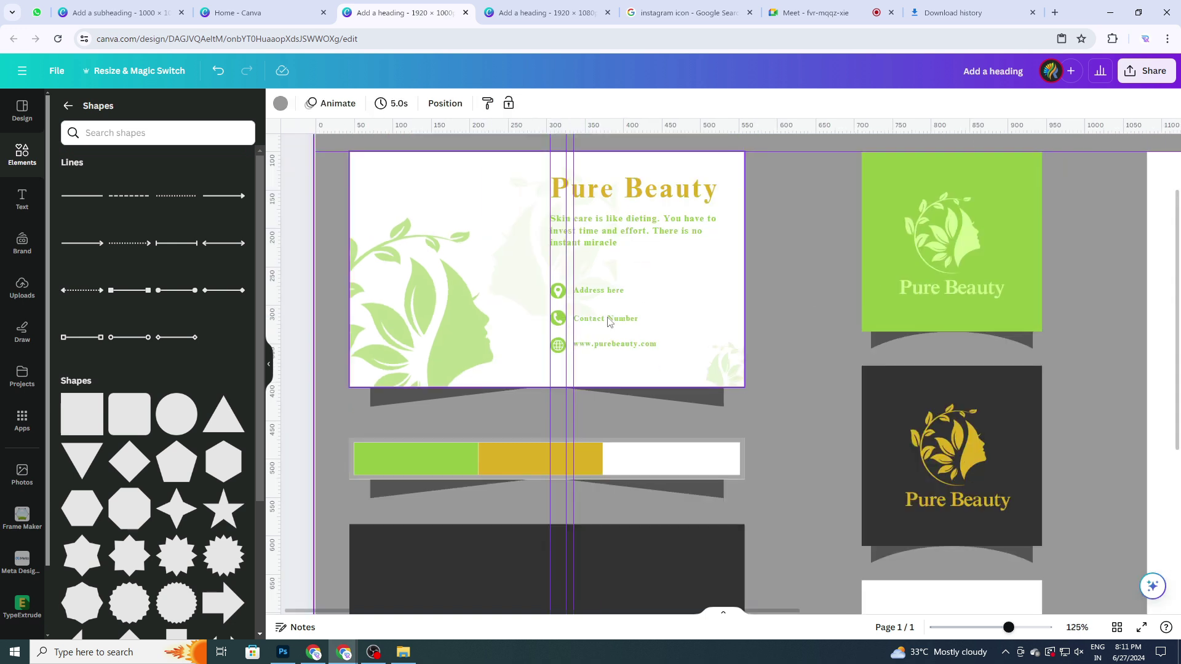
Set the transparency of the large emblem on the card's left side to 35.
click(453, 331)
click(547, 104)
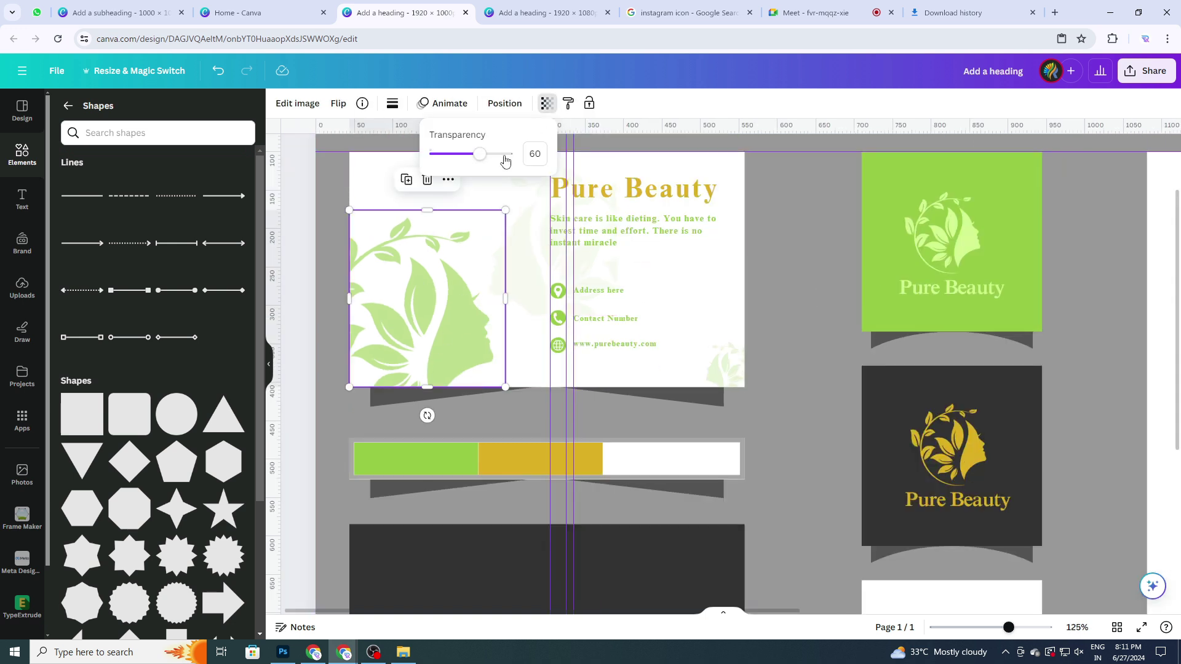
drag(480, 154, 460, 165)
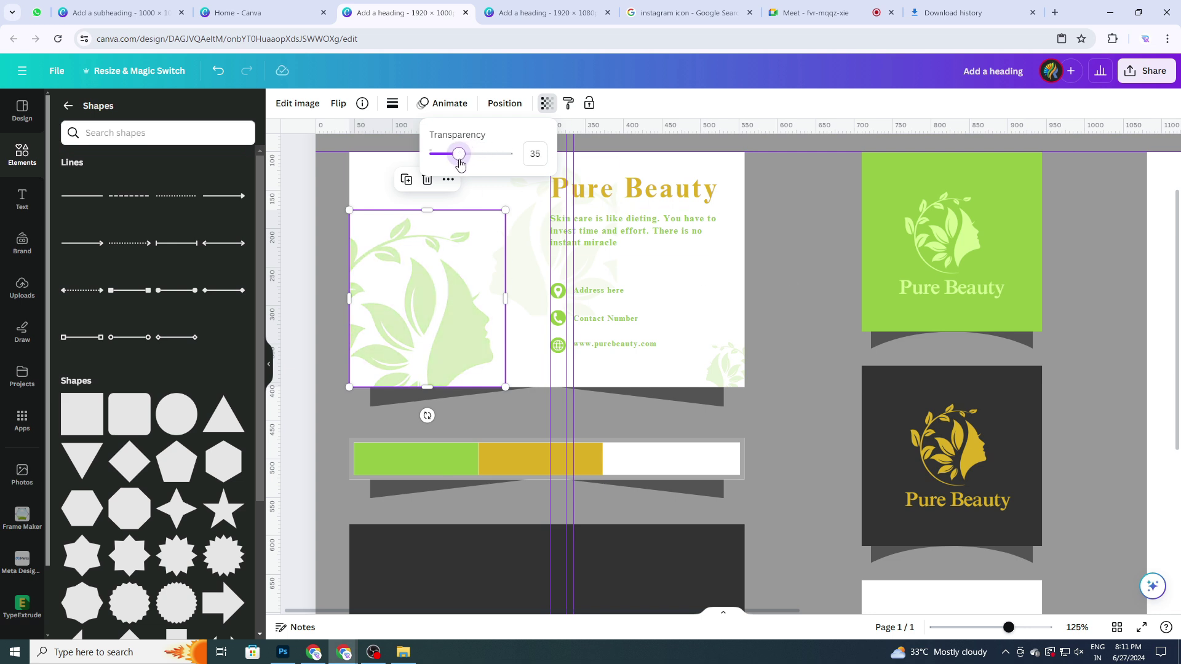
click(790, 249)
Copy the large gold Pure Beauty logo onto the blank dark card, scale it down and centre it there.
scroll(768, 264, down, 3)
scroll(686, 271, up, 2)
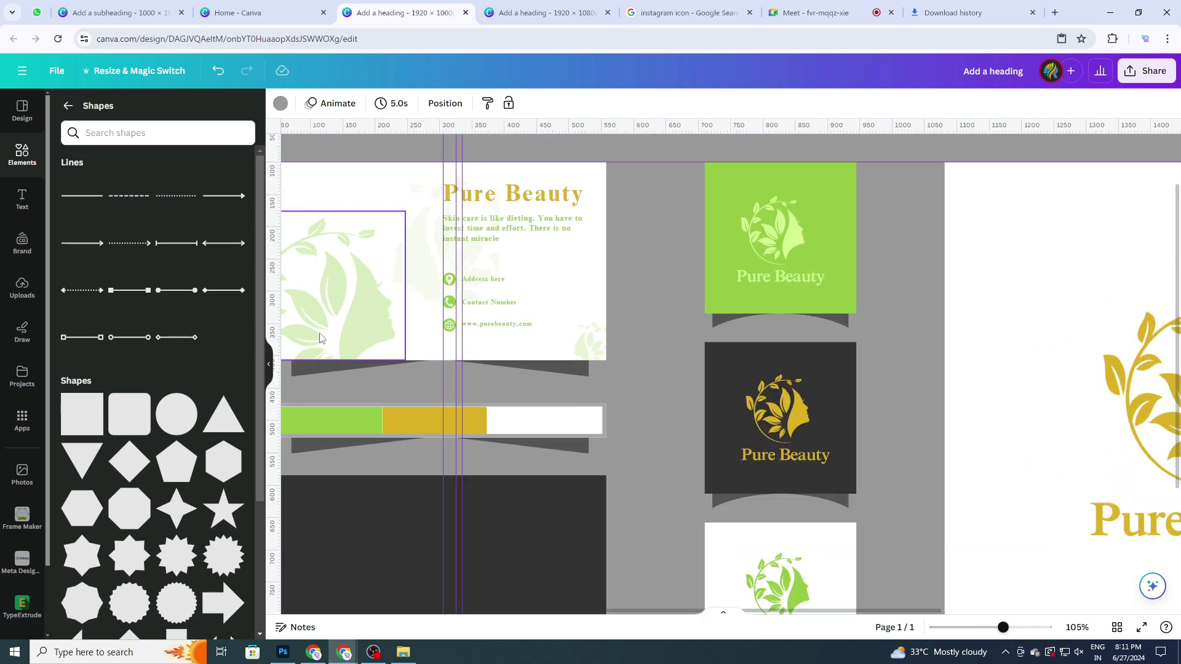
scroll(319, 338, down, 3)
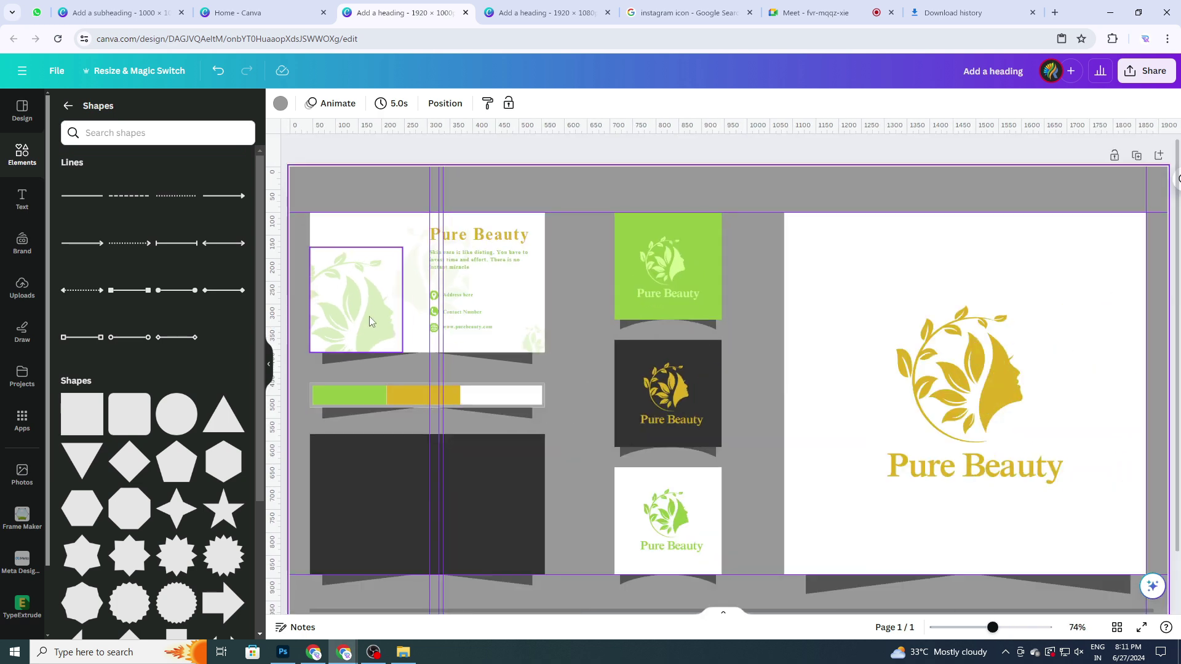
scroll(534, 404, down, 2)
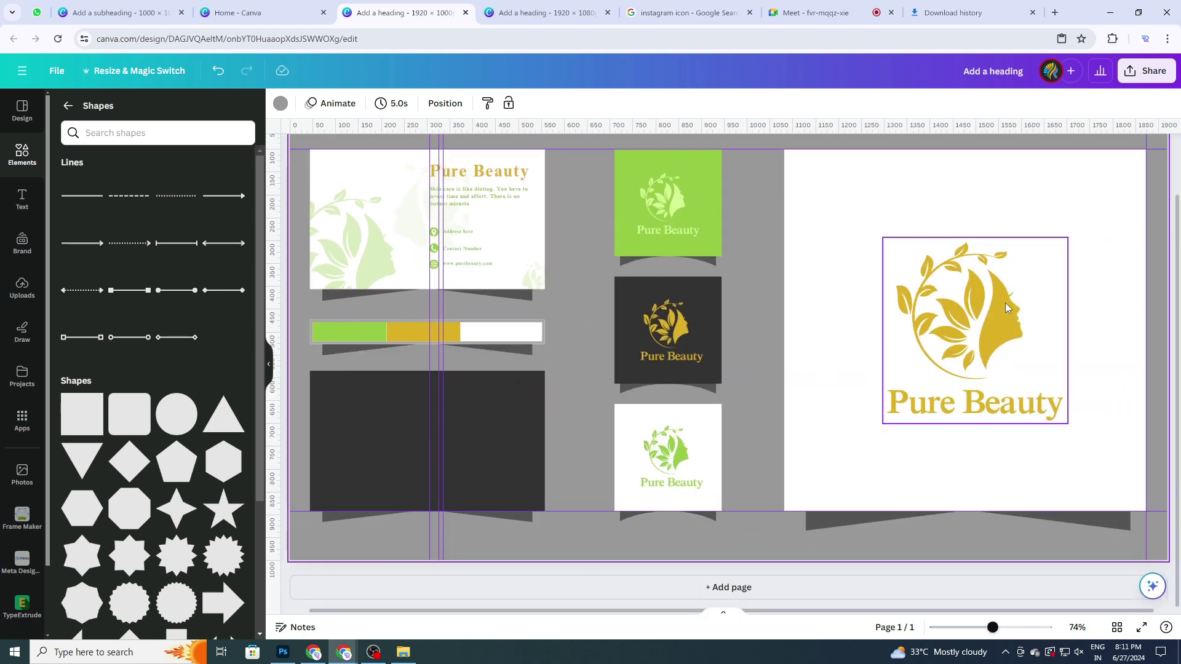
drag(1005, 302, 468, 413)
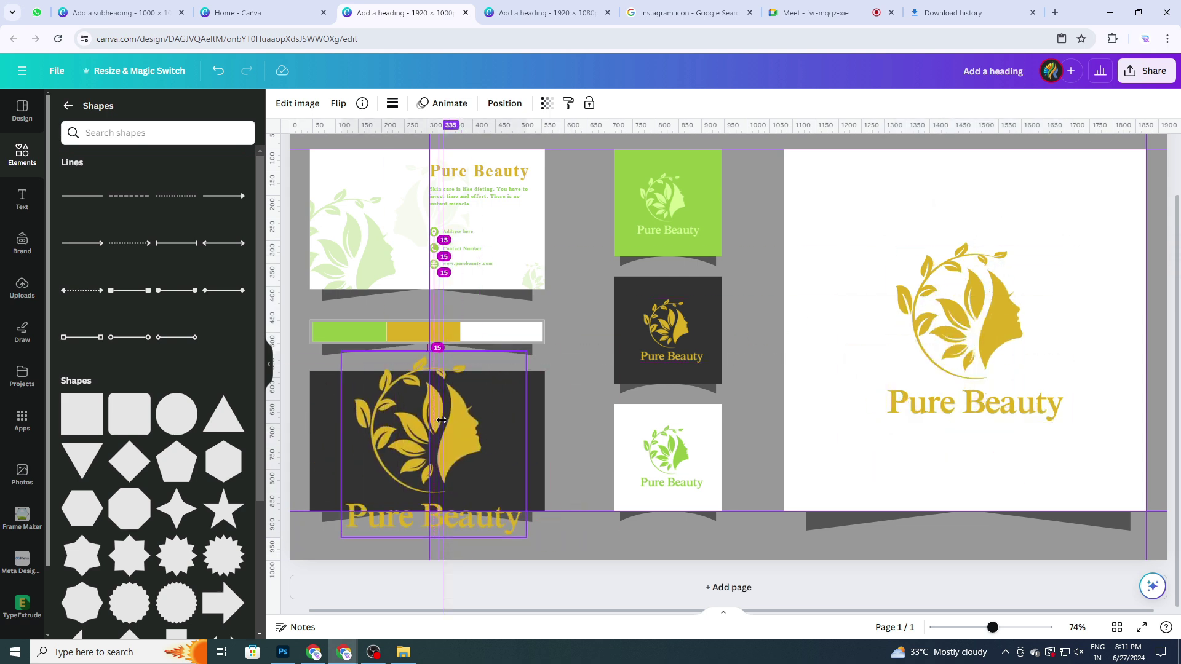
drag(529, 351, 483, 397)
drag(454, 446, 459, 438)
drag(487, 391, 479, 403)
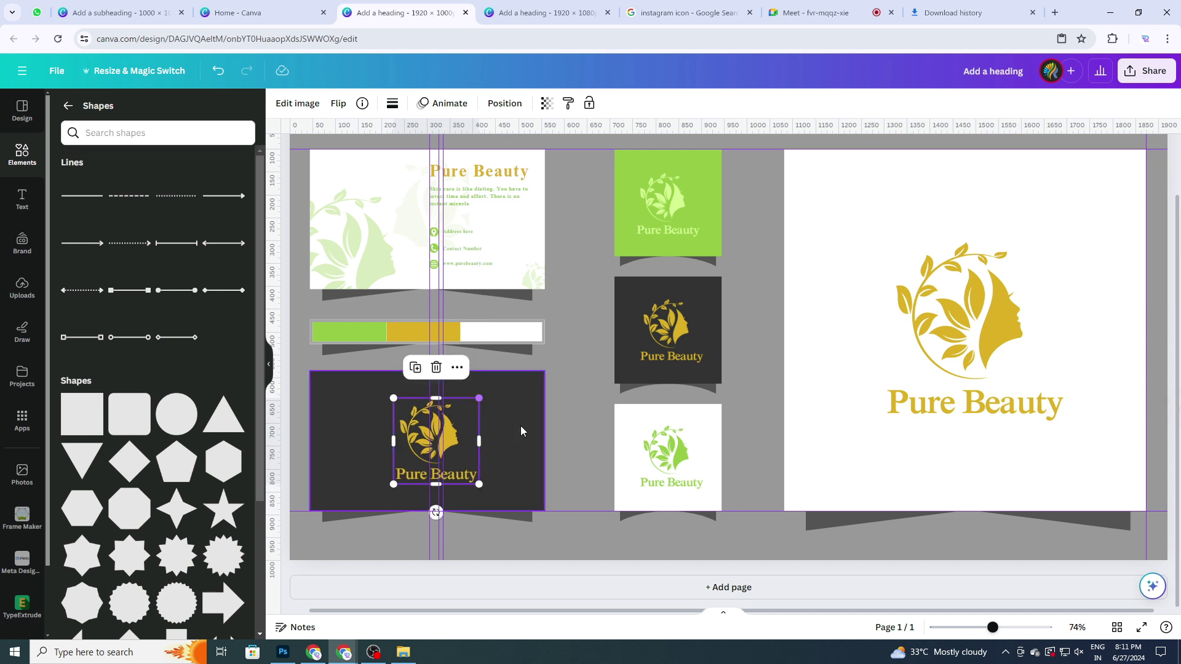
click(581, 434)
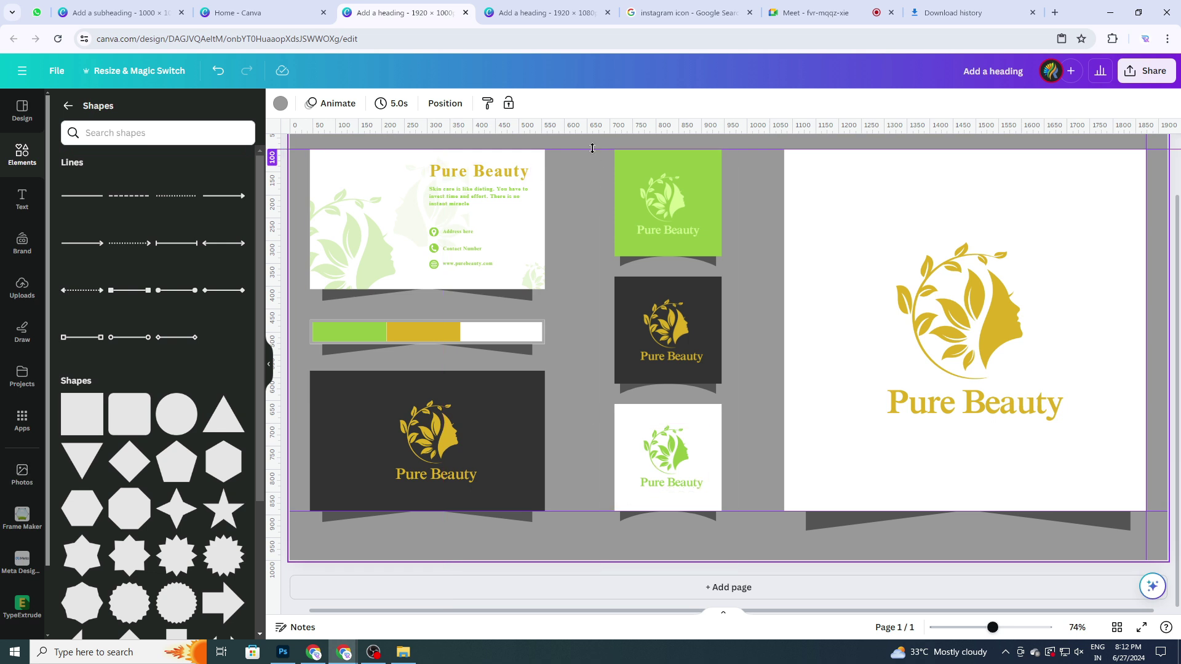
Clear the horizontal ruler guides from the board, preview the design in full screen and return to editing.
drag(561, 149, 574, 510)
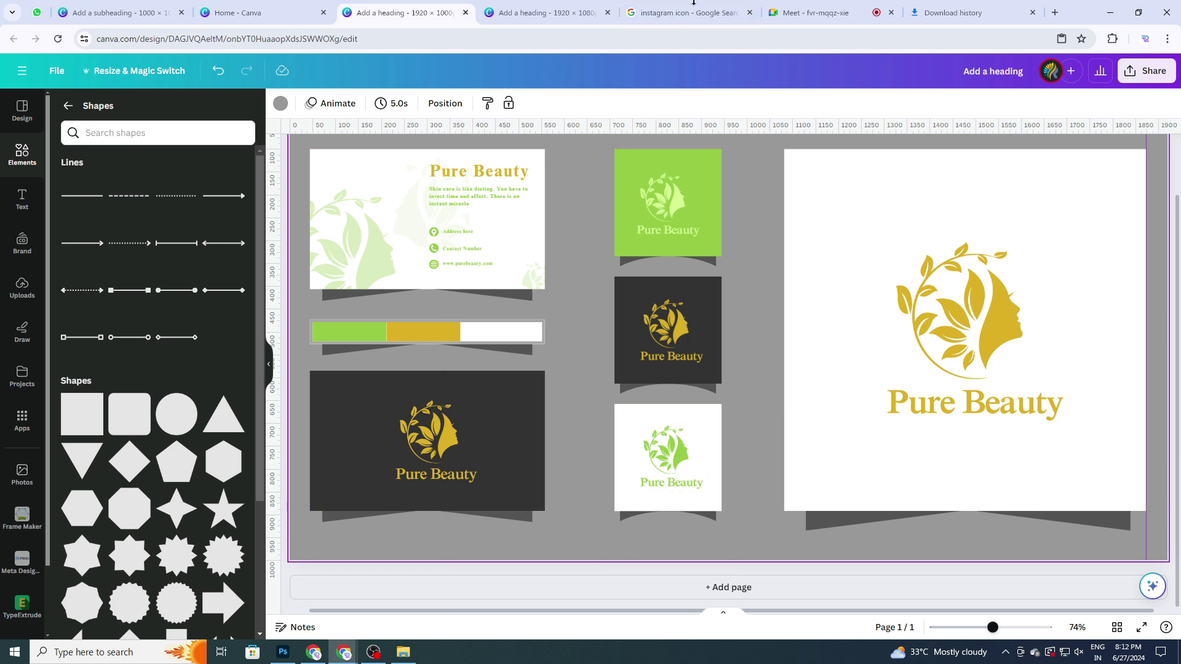
click(1143, 630)
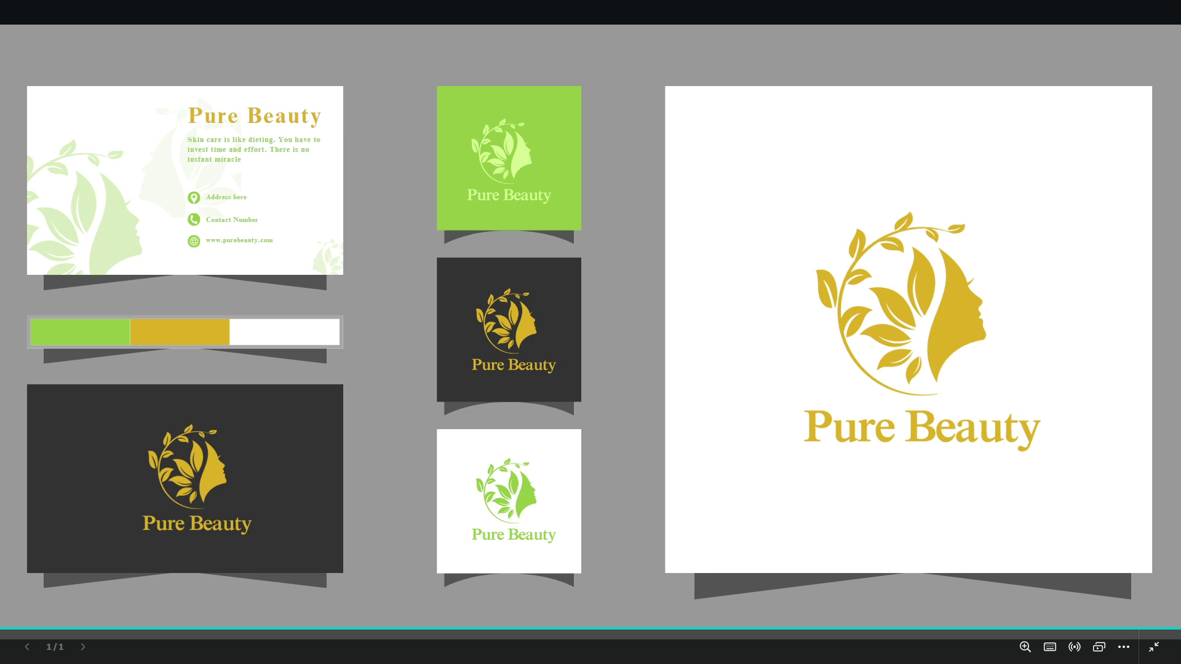
click(1153, 646)
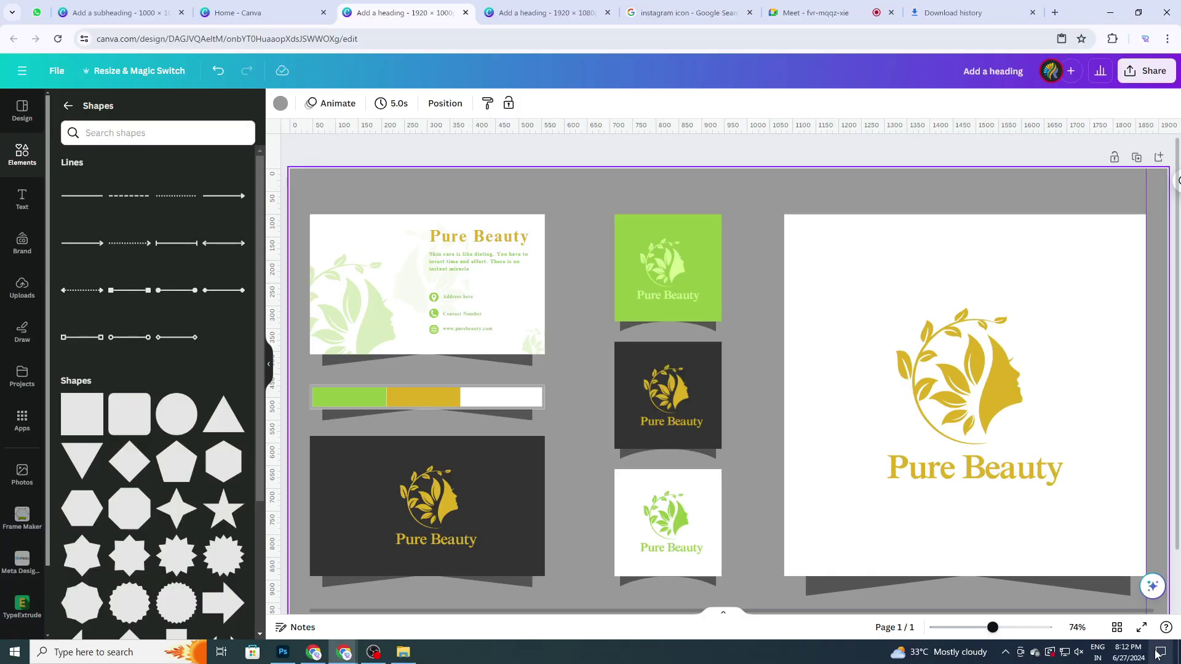
Switch to the Google Meet call and open its in-call messages.
click(792, 14)
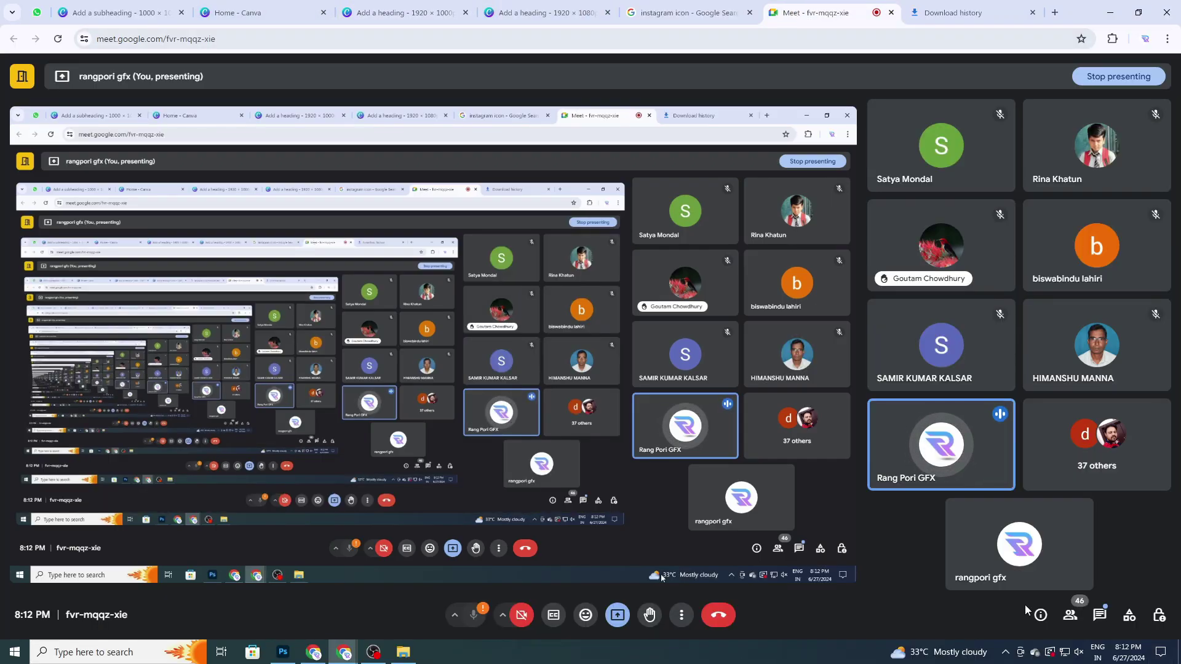
click(1099, 614)
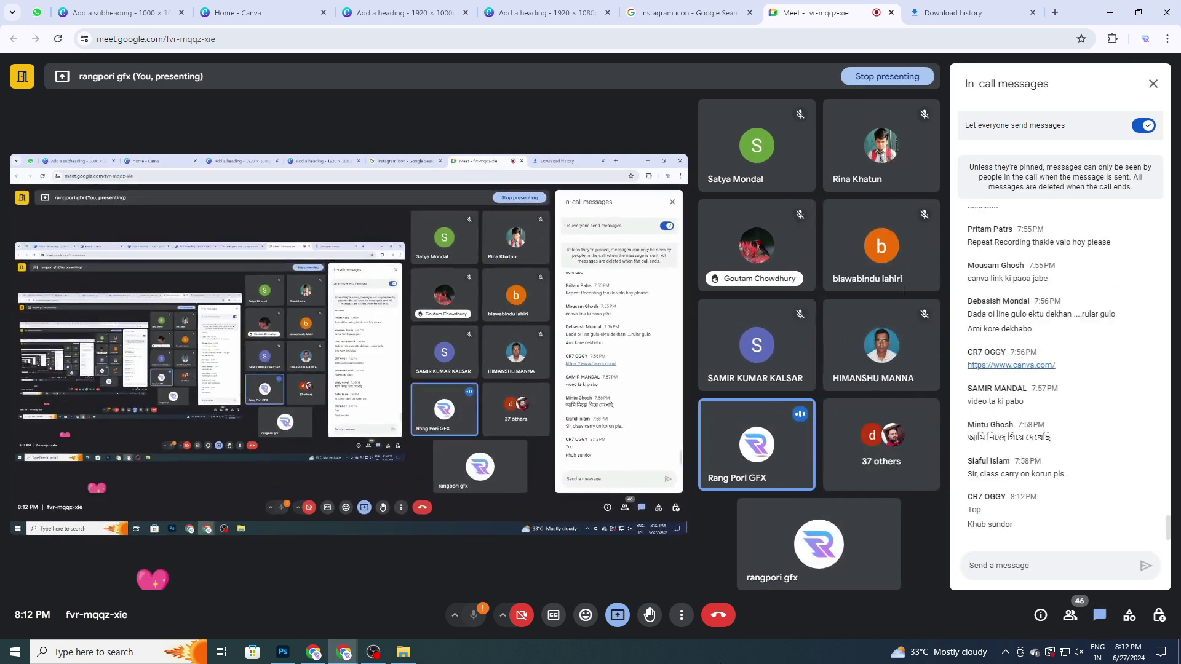